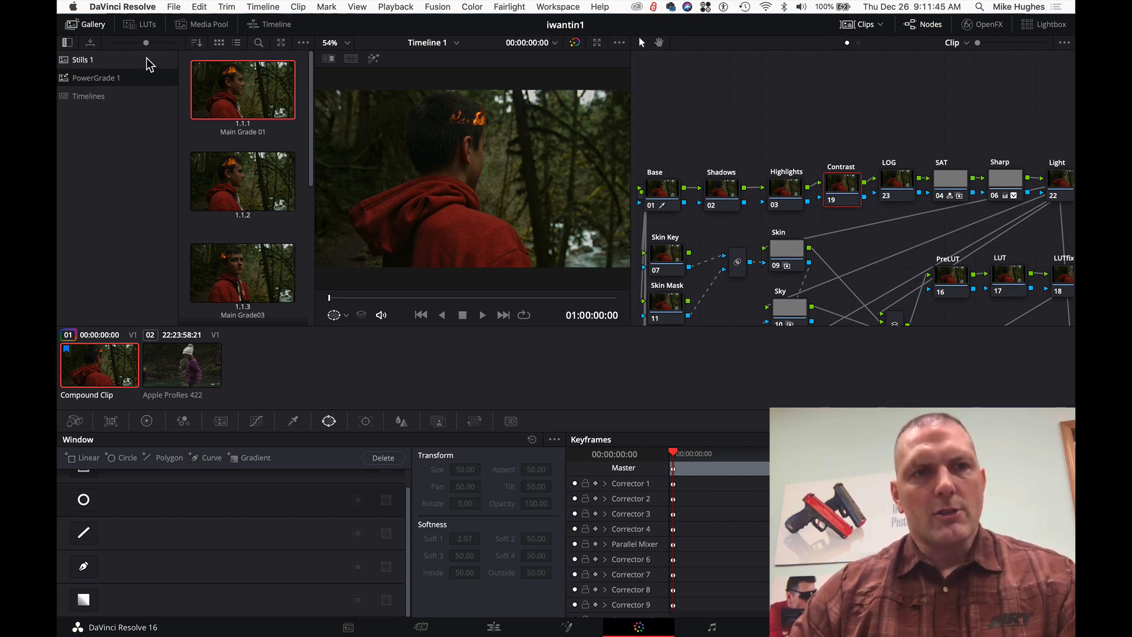
Step: Hide the gallery and widen the node editor to review the whole grading node tree
left_click(89, 24)
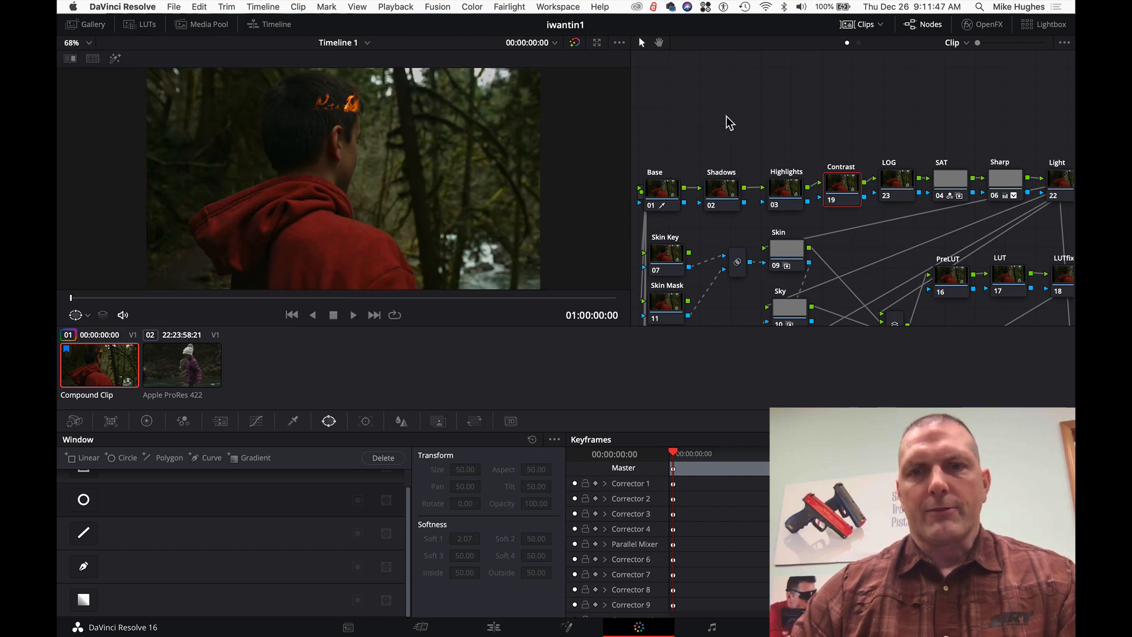
scroll(949, 201, "down", 1)
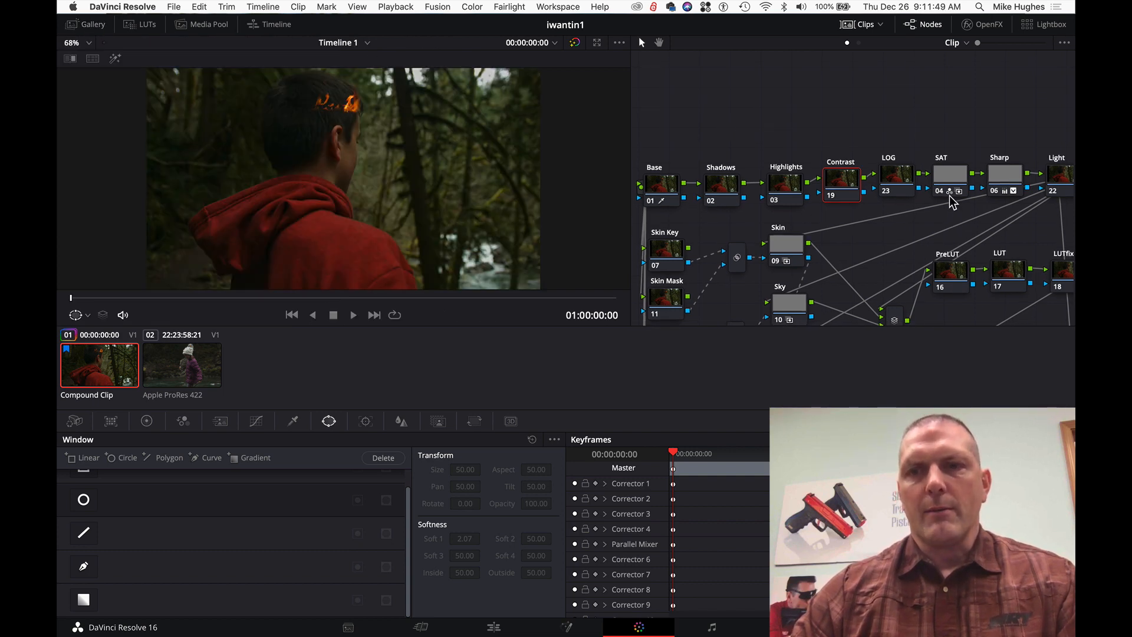
scroll(950, 201, "down", 5)
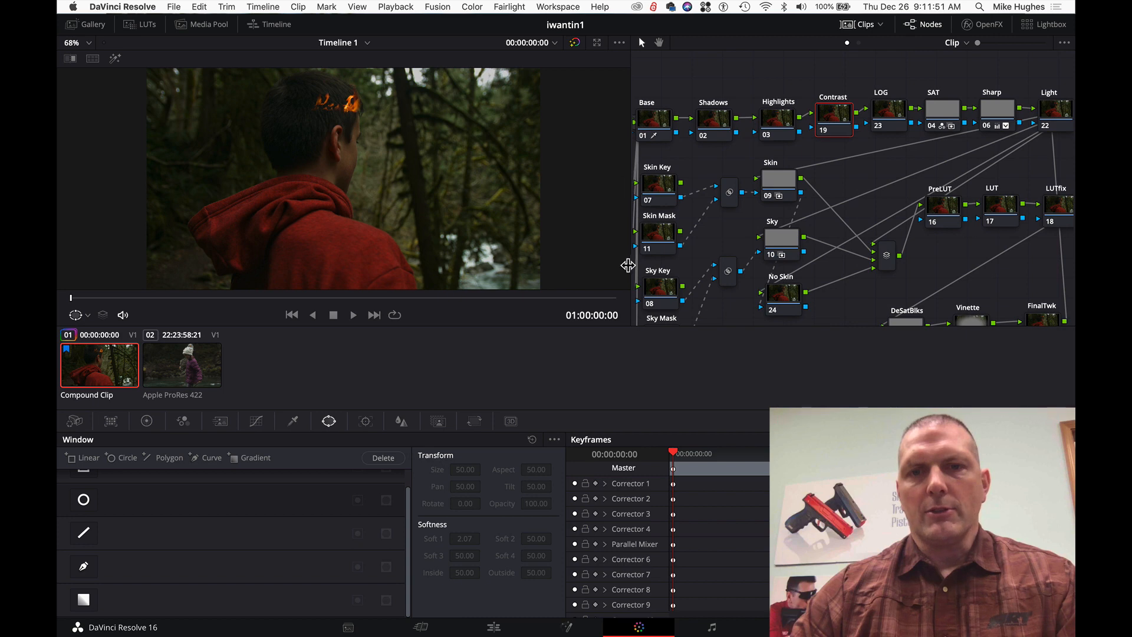
left_click_drag(627, 266, 476, 249)
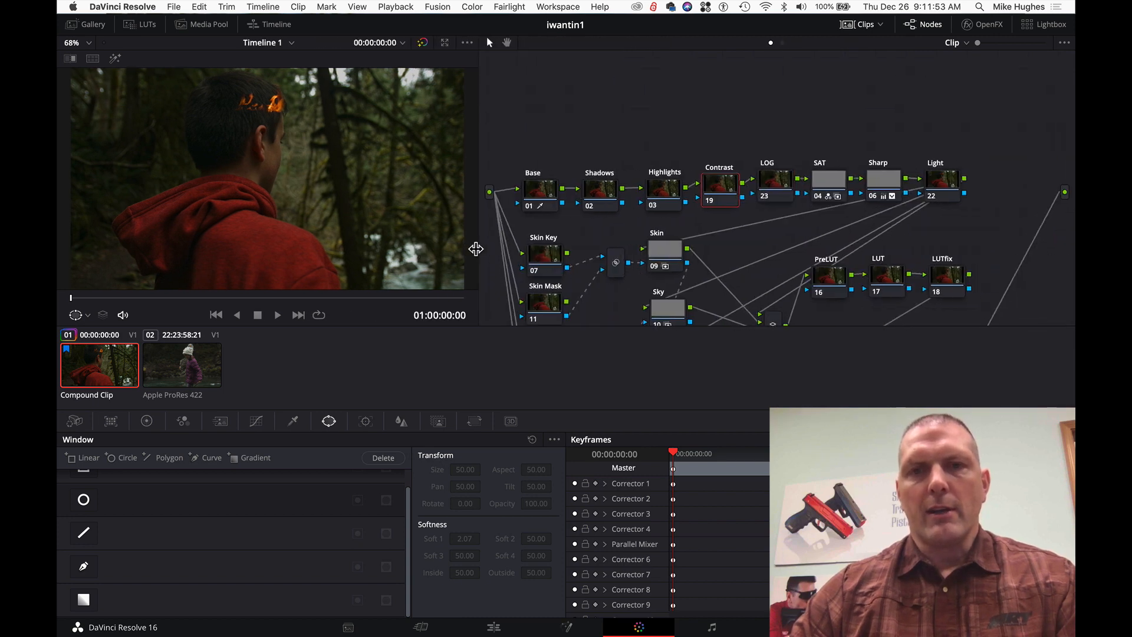
scroll(715, 157, "down", 6)
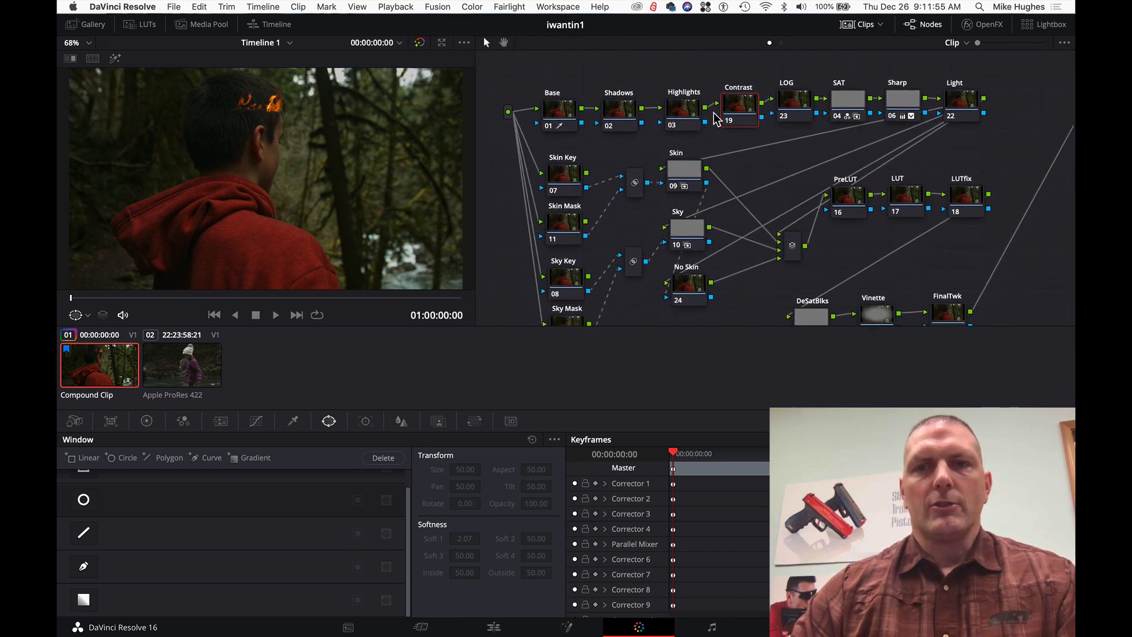
scroll(714, 113, "down", 1)
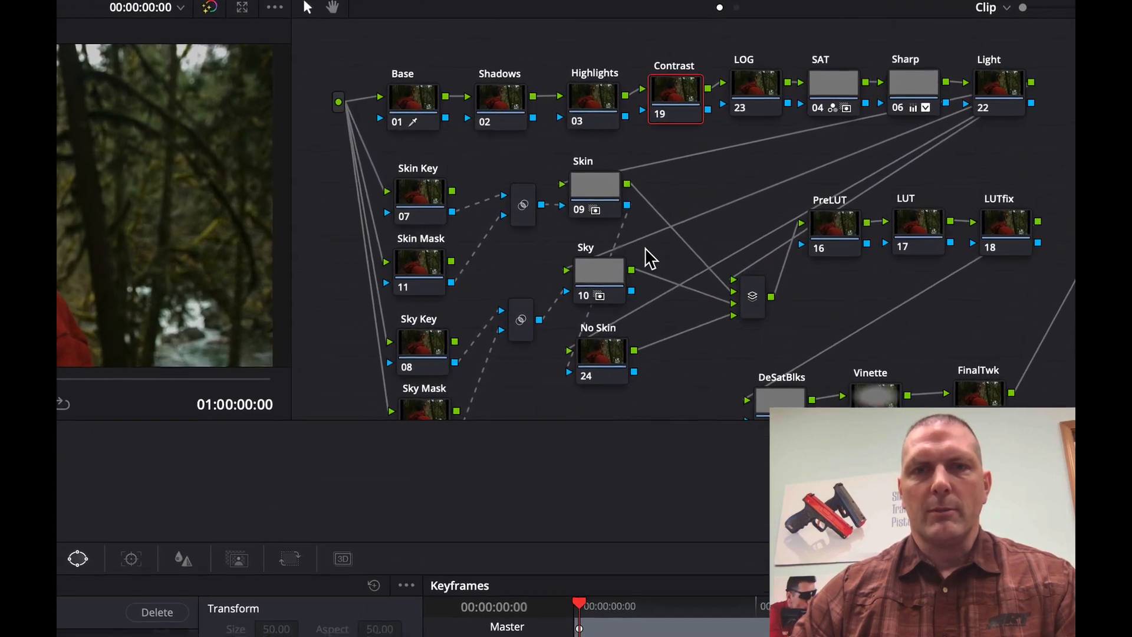
left_click_drag(650, 156, 619, 262)
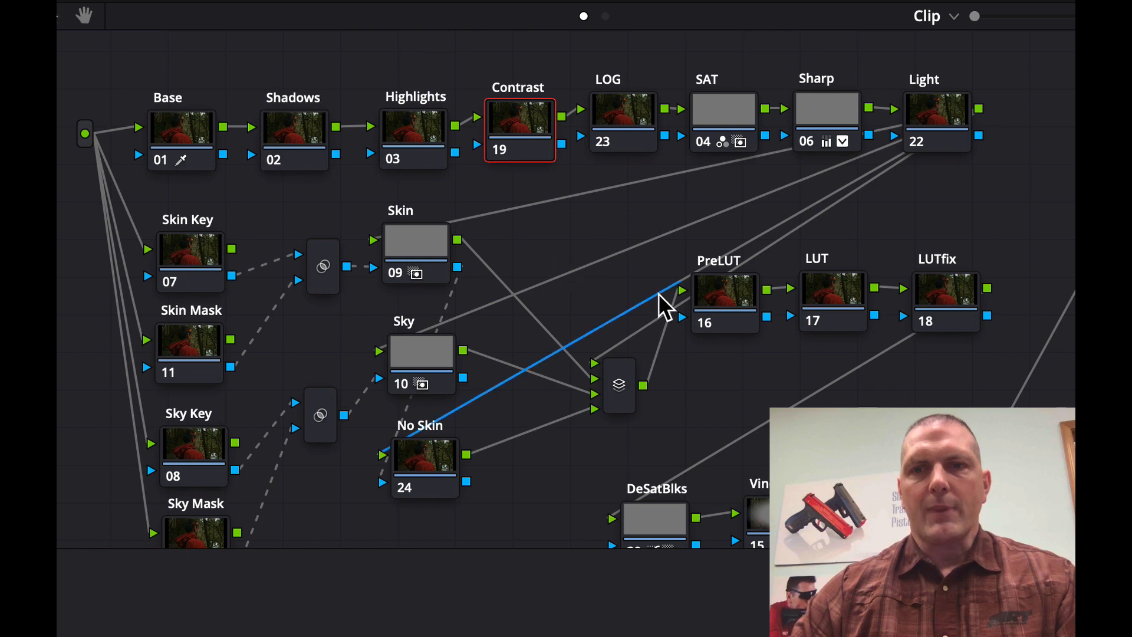
left_click_drag(725, 376, 730, 346)
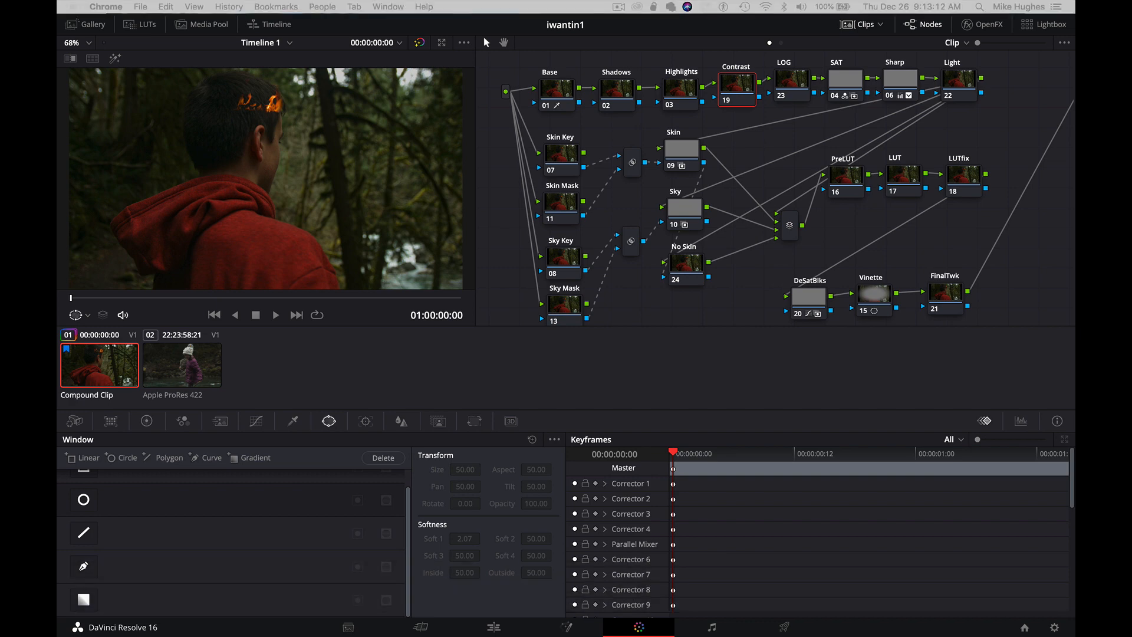
Step: Switch to Chrome to show the color grading channel's YouTube page, and put the browser window away
left_click_drag(57, 133, 273, 41)
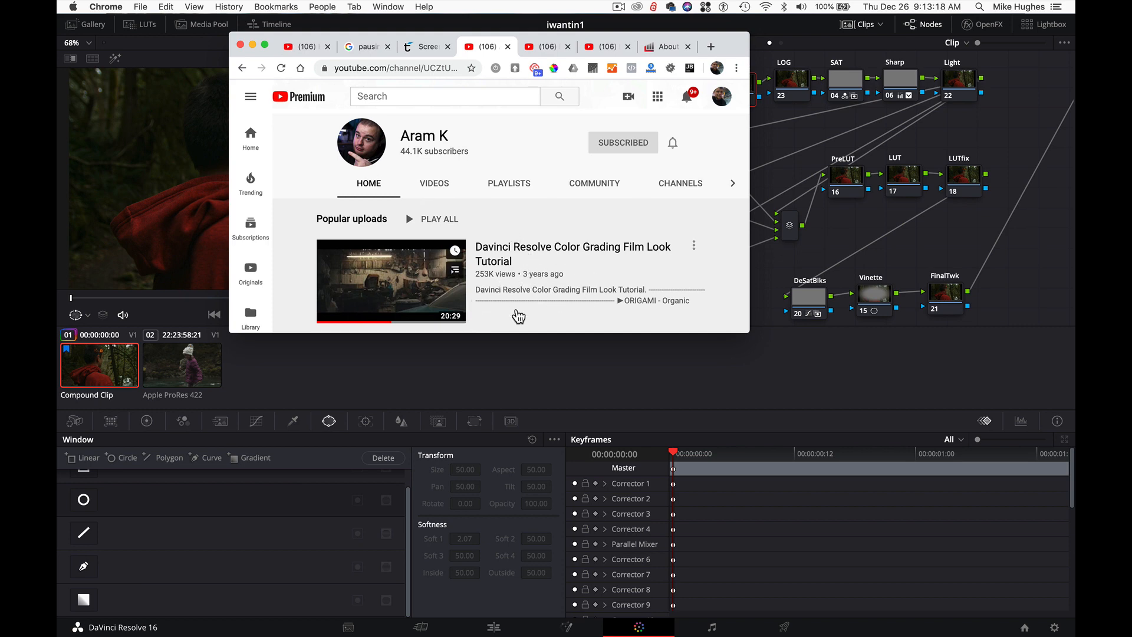
left_click(252, 46)
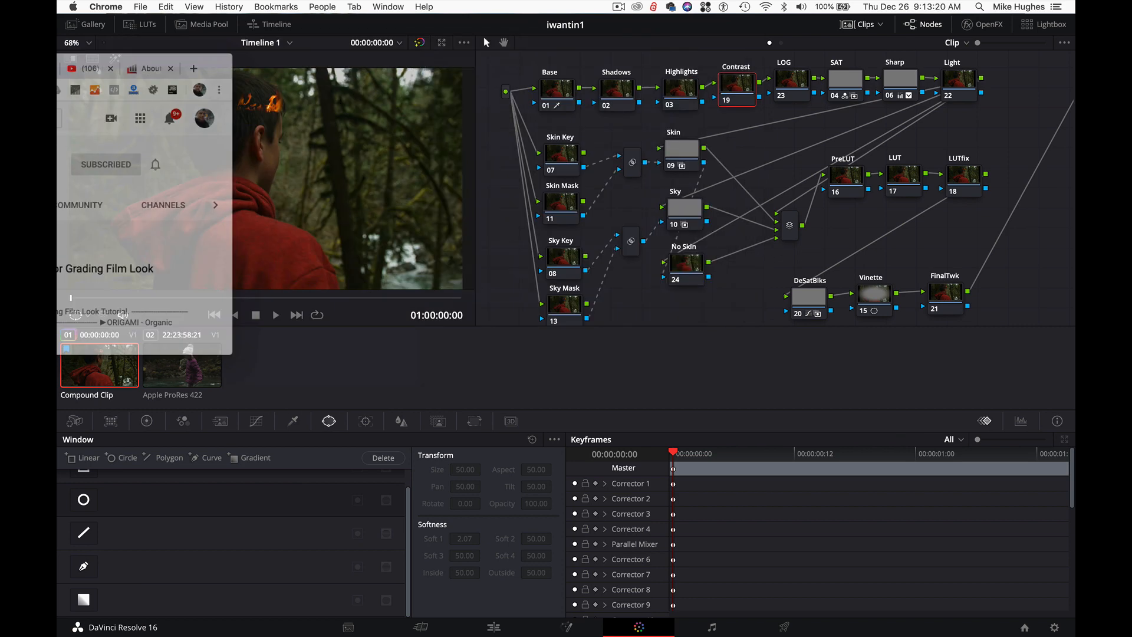
Step: Play the compound clip and move the playhead back to 00:00:00:08
key("space")
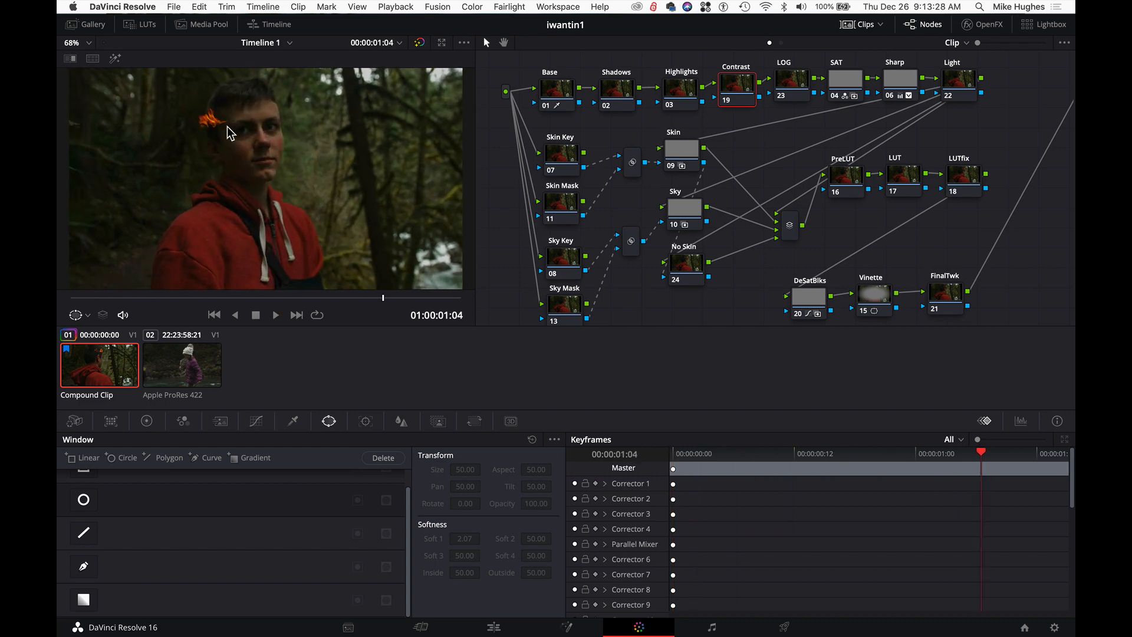
left_click_drag(235, 298, 158, 304)
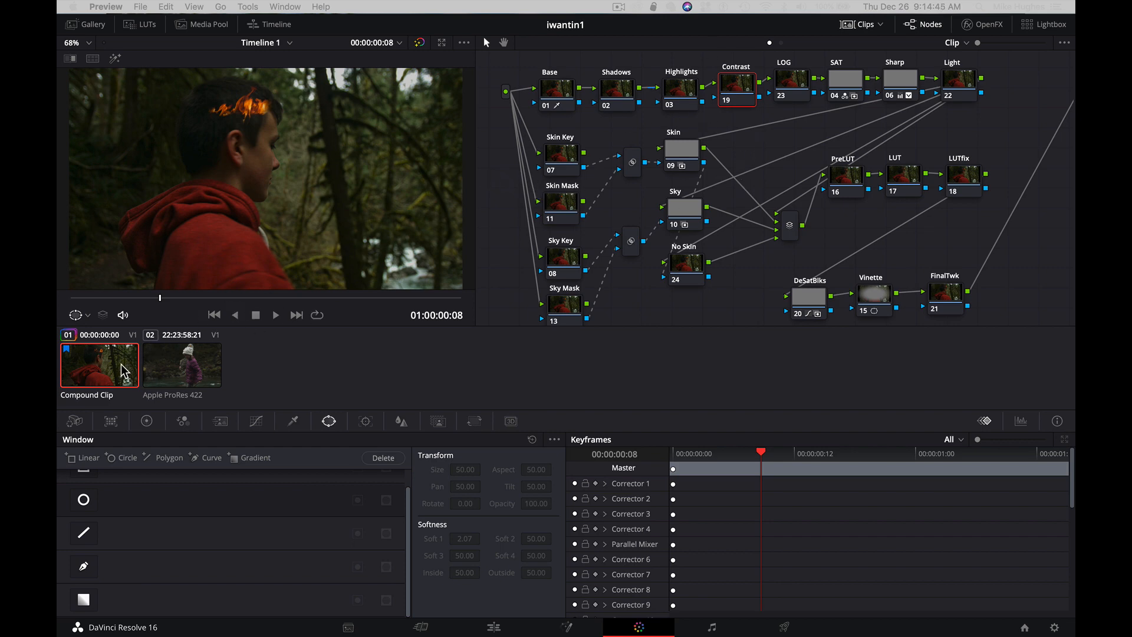
Step: Create a new local version of the compound clip's grade named "scratch for tutoria", keeping Copy all marks
right_click(100, 372)
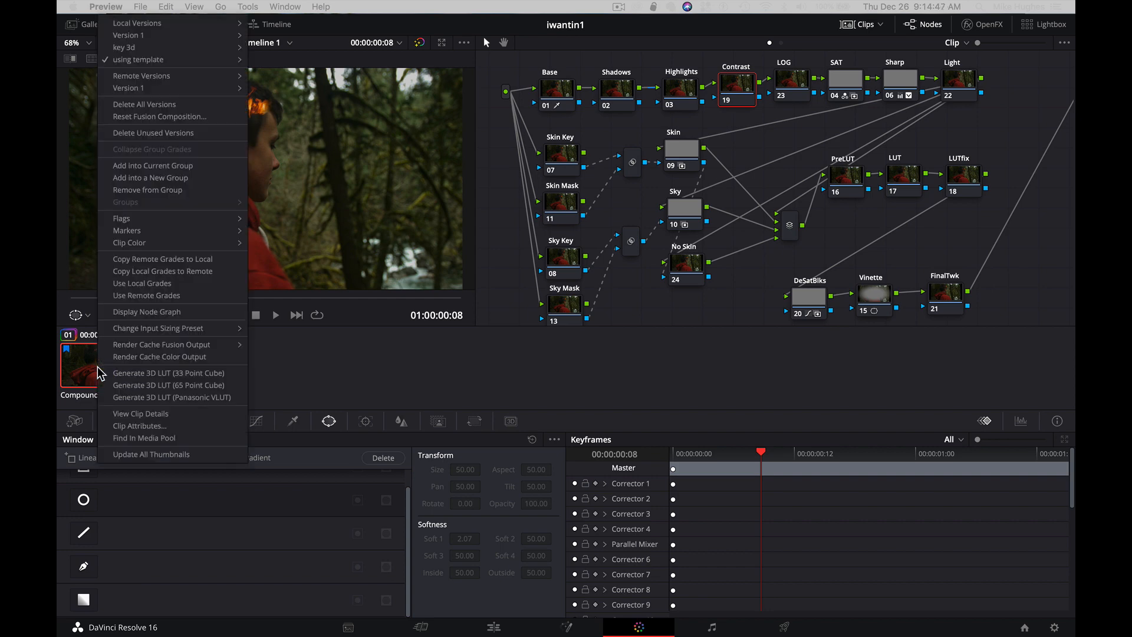
mouse_move(222, 25)
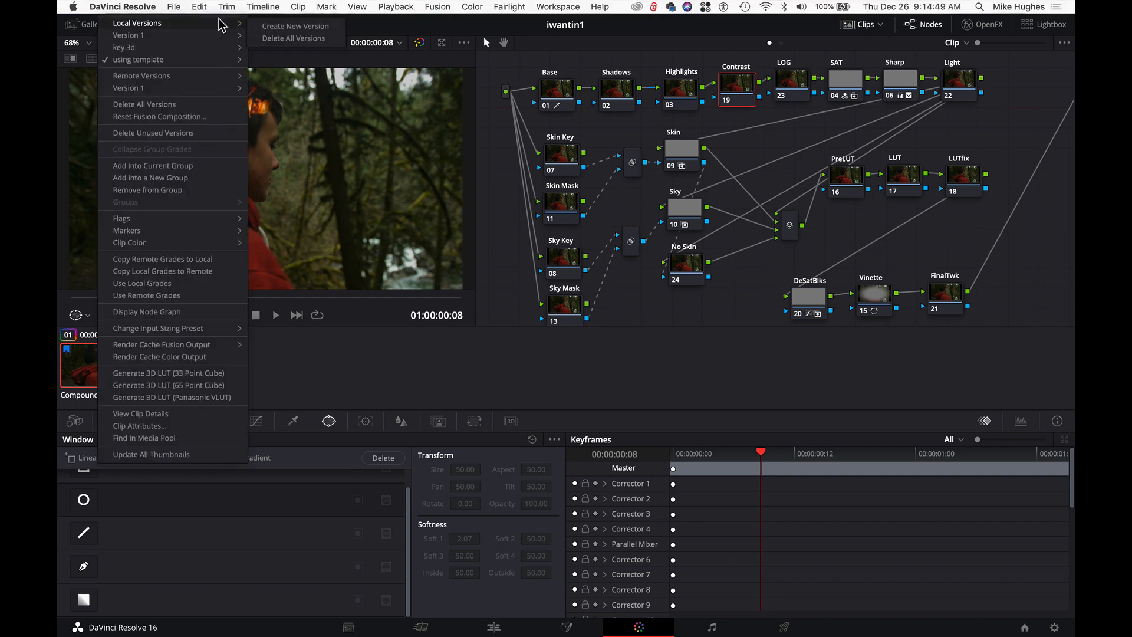
left_click(302, 28)
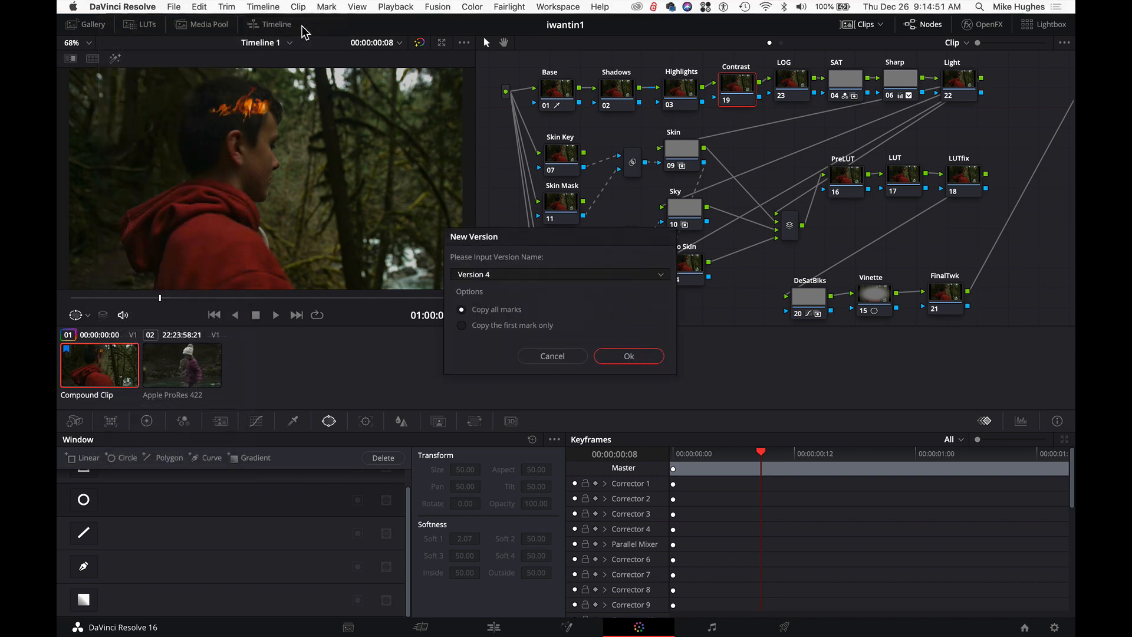
left_click_drag(500, 272, 415, 273)
key("BackSpace")
type("scratch ")
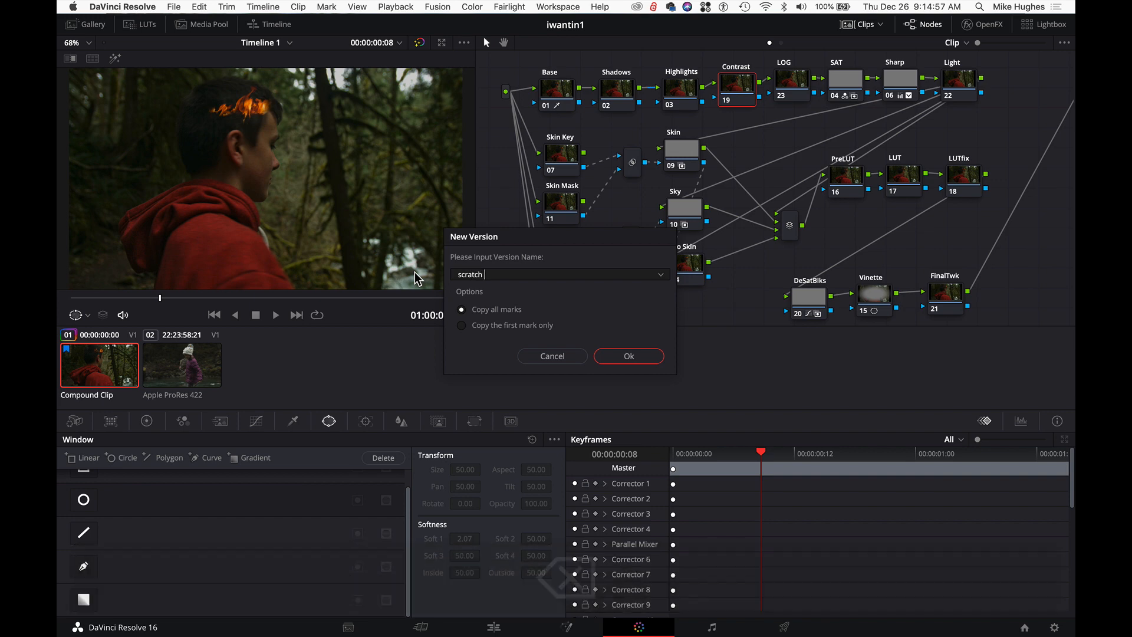
type("for tutoria")
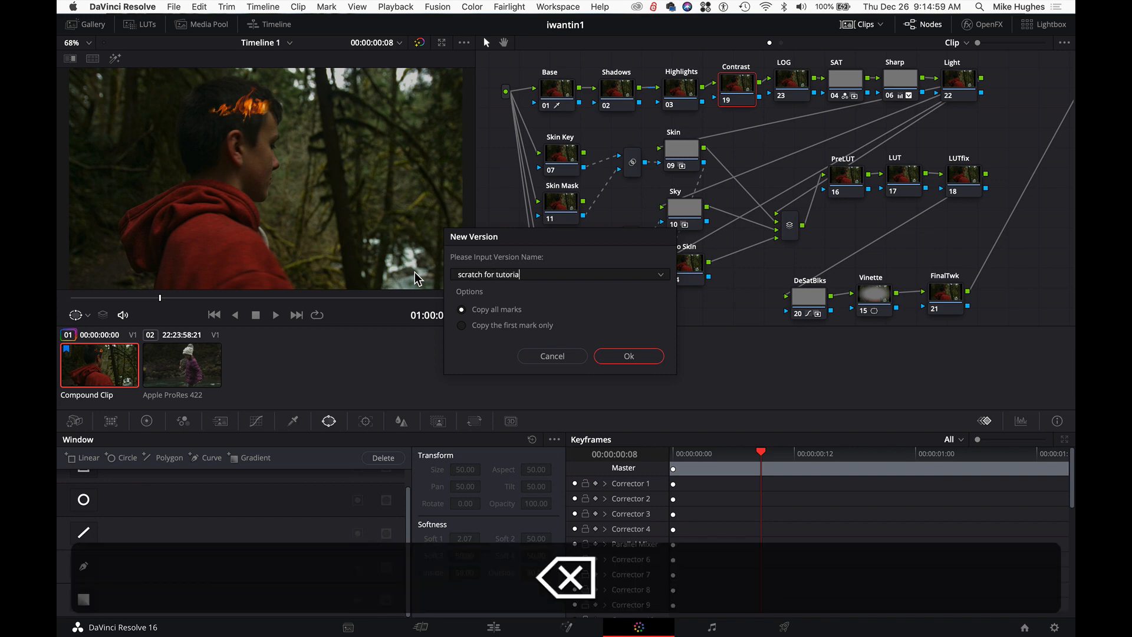
key("Return")
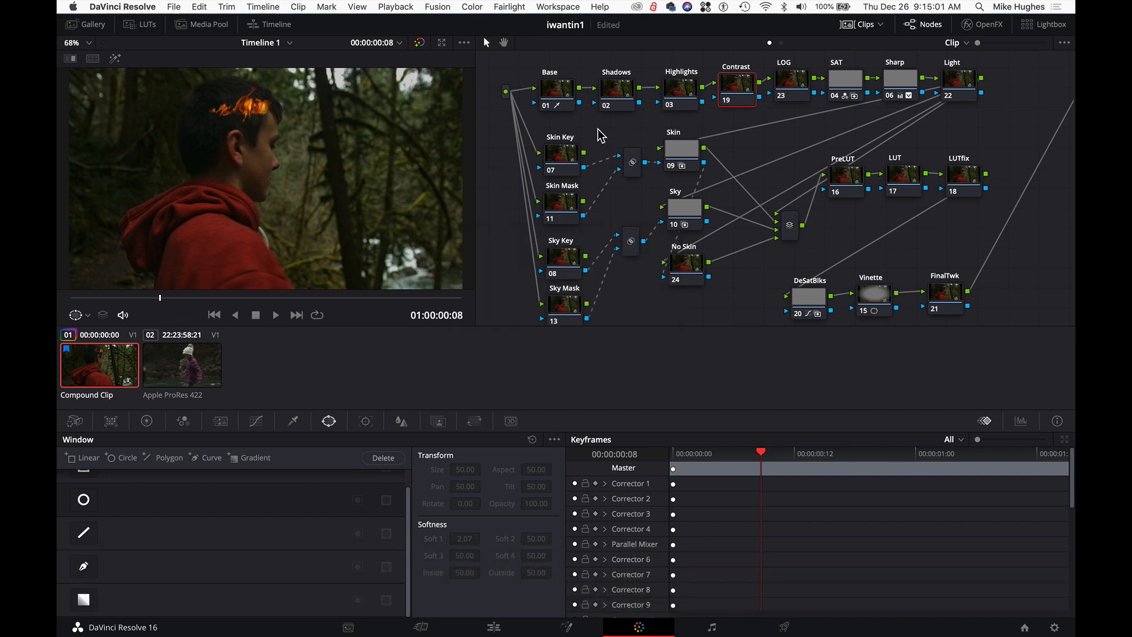
Step: Reset all grades and nodes of the clip, and place node 01 close to the source input
right_click(513, 206)
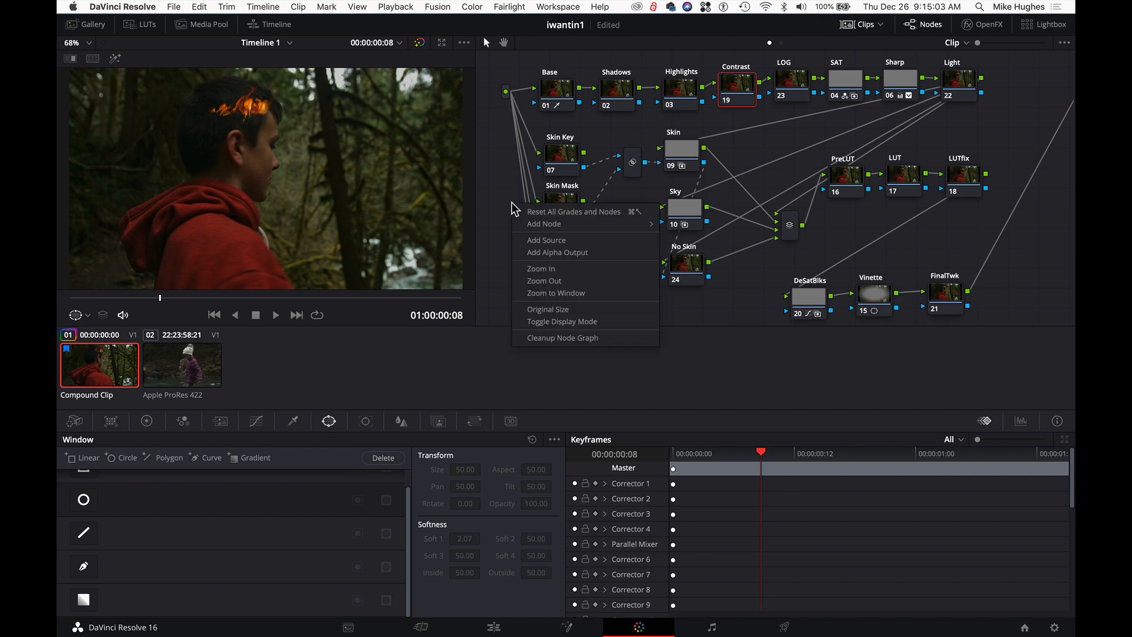
left_click(565, 212)
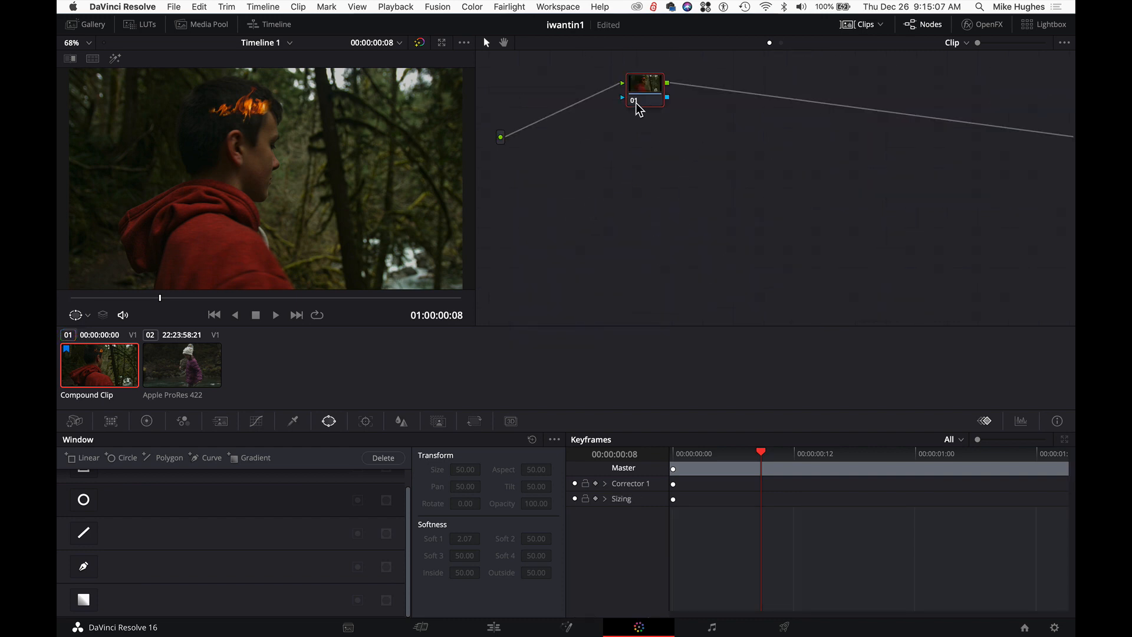
left_click_drag(638, 109, 579, 131)
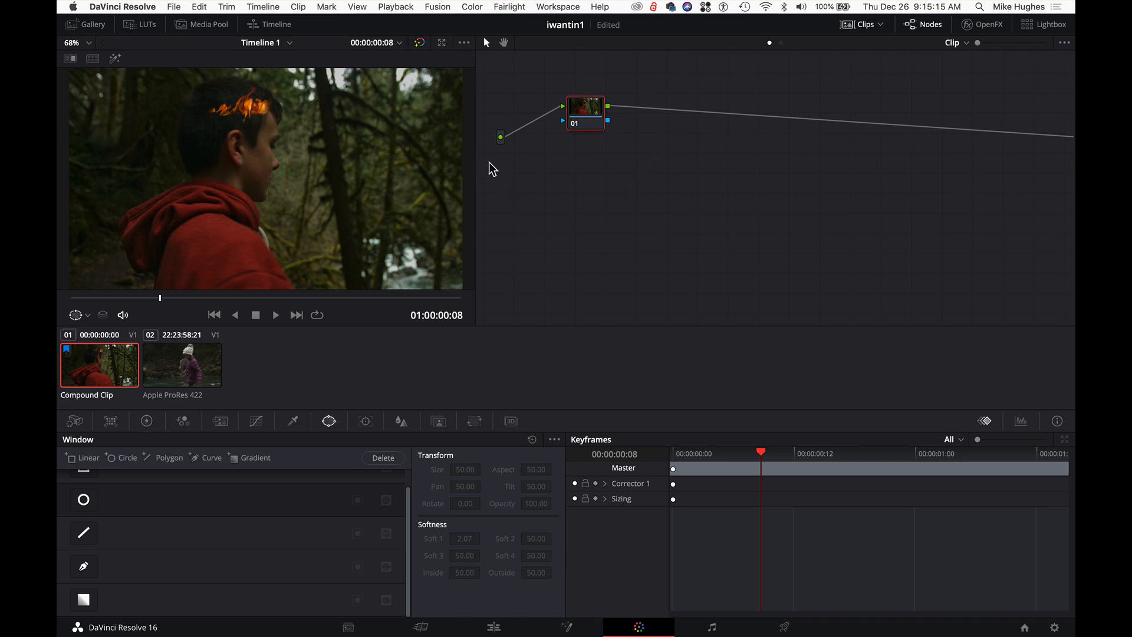
Step: Label node 01 "Base" and shift it slightly upward in the node graph
left_click(89, 25)
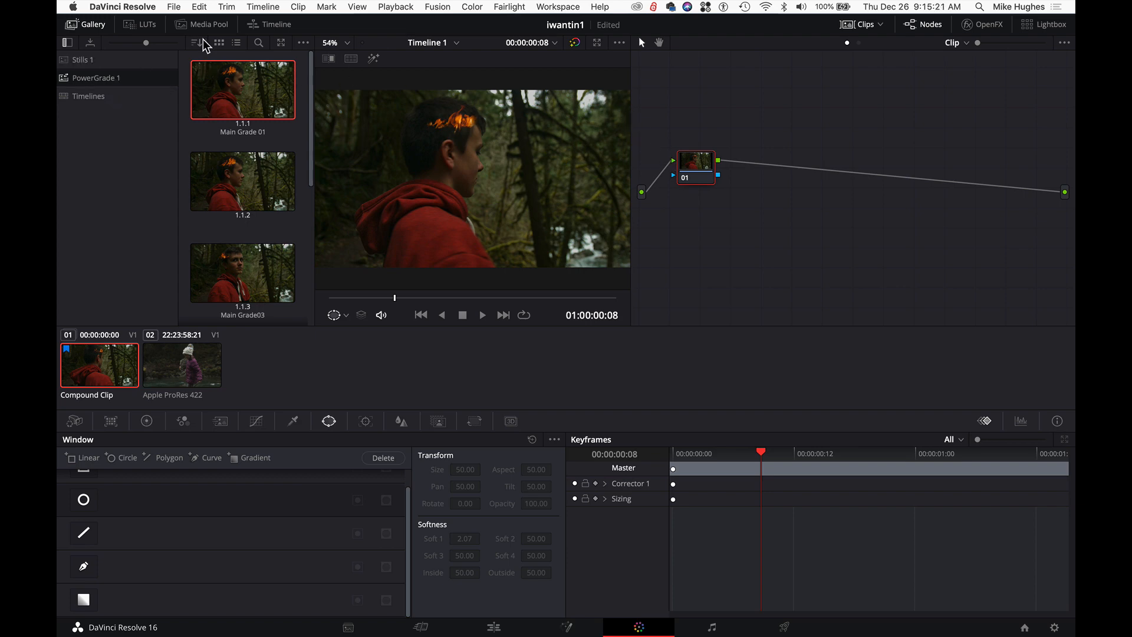
left_click(91, 25)
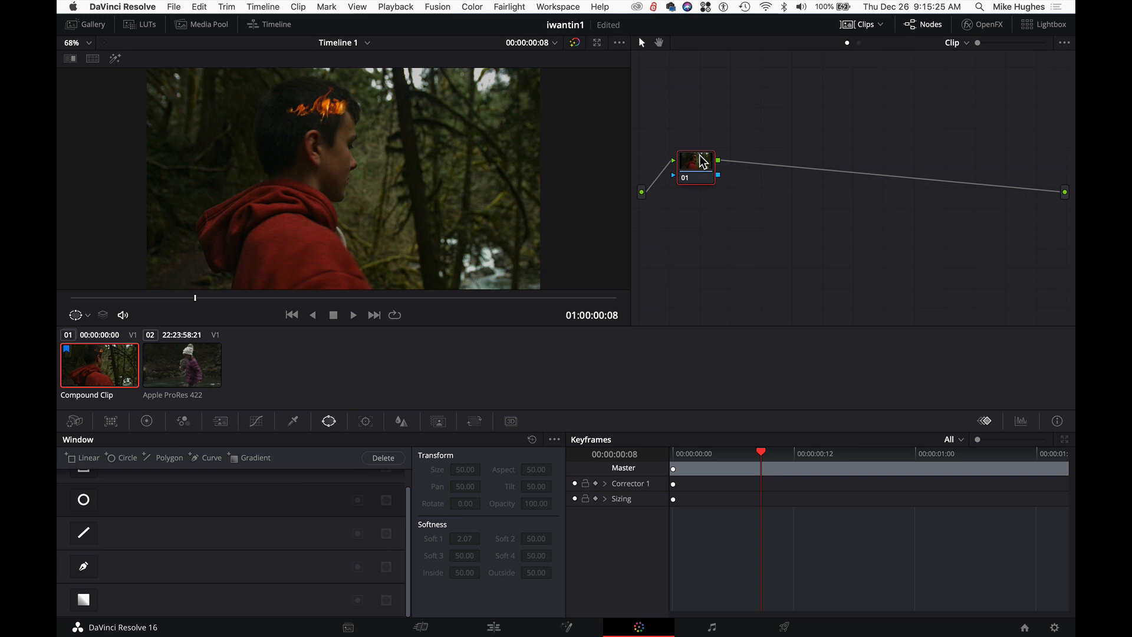
key("alt+shift")
type("B")
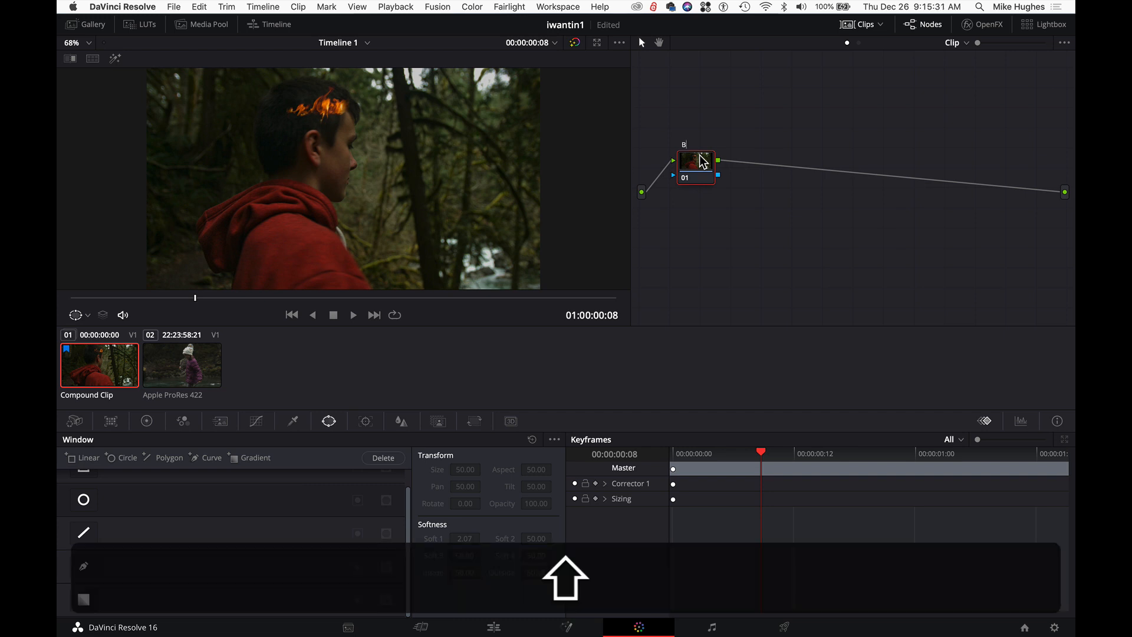
type("ase")
key("Return")
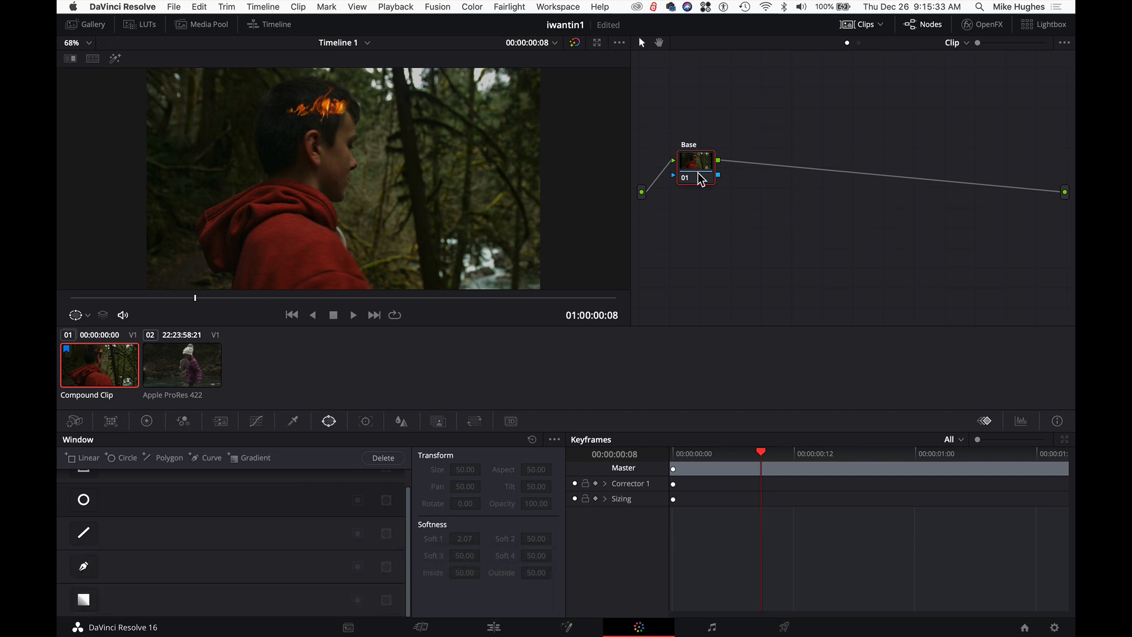
left_click_drag(698, 173, 694, 149)
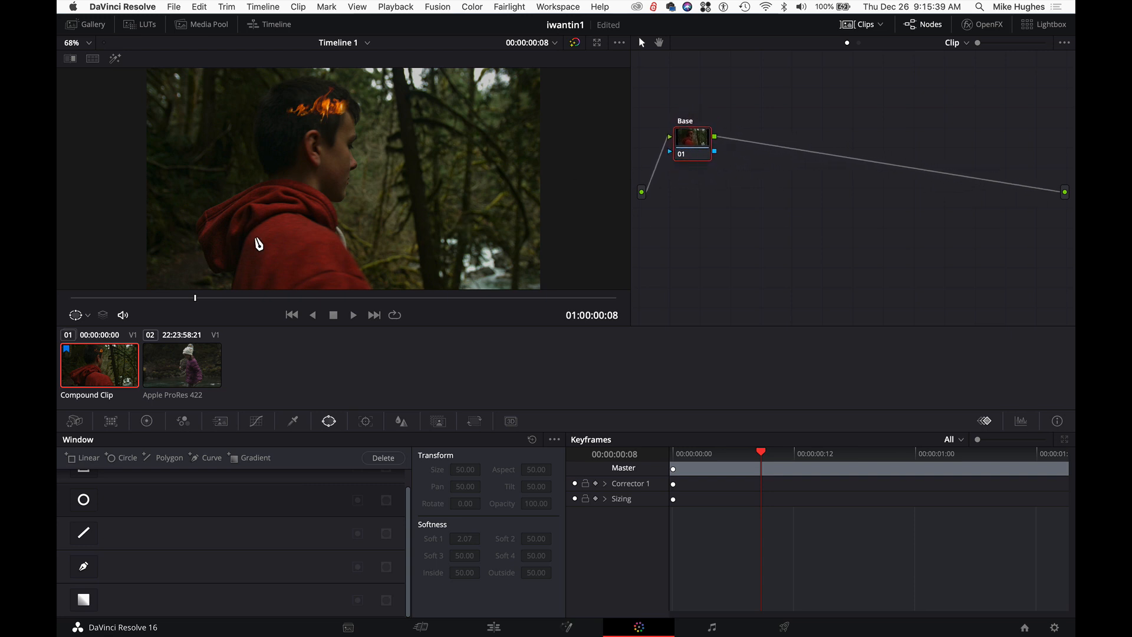
Step: Show the video scopes and reposition their window a little higher, beneath the Base node
key("super+shift+w")
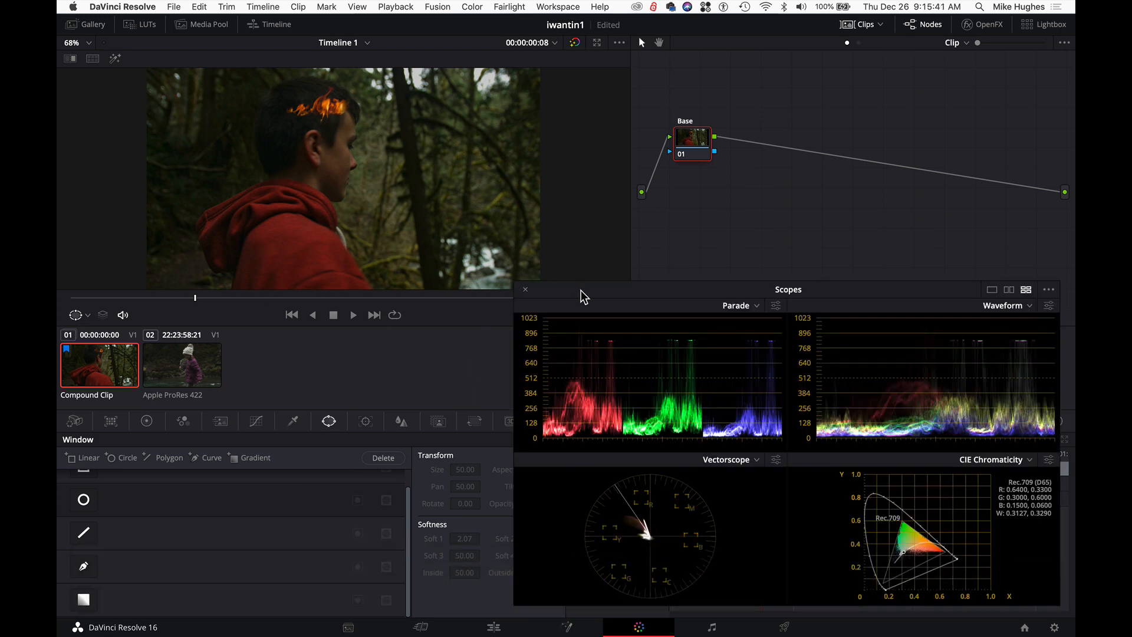
left_click_drag(581, 290, 586, 263)
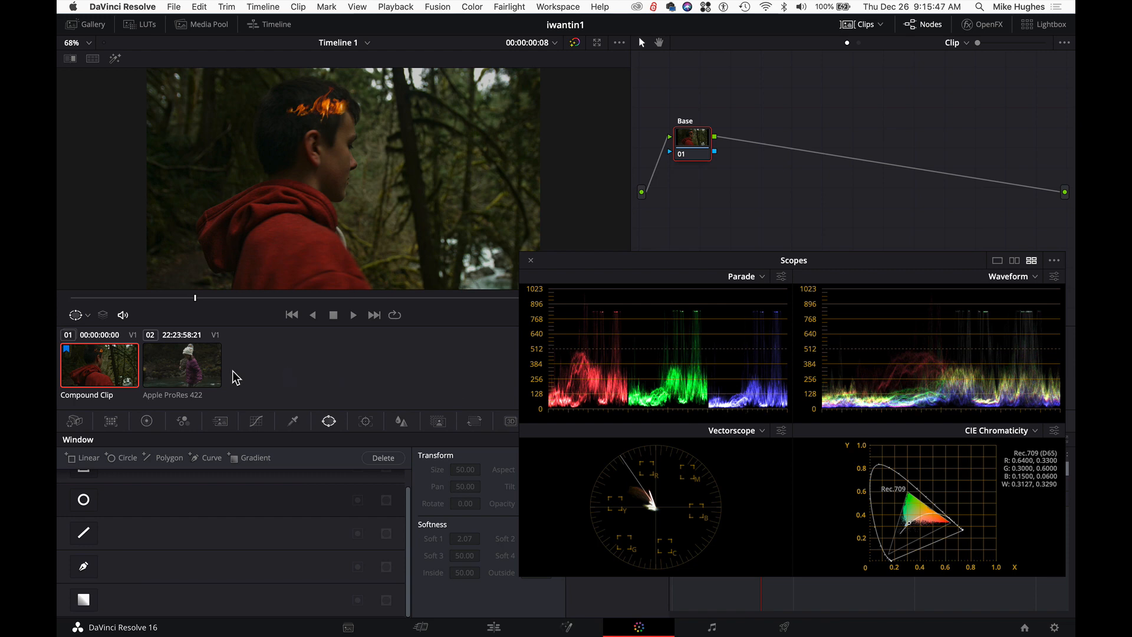
Step: Balance the Base node's Lift in the color wheels and lower it slightly, bringing red to -0.01 and blue to 0.00
left_click(147, 421)
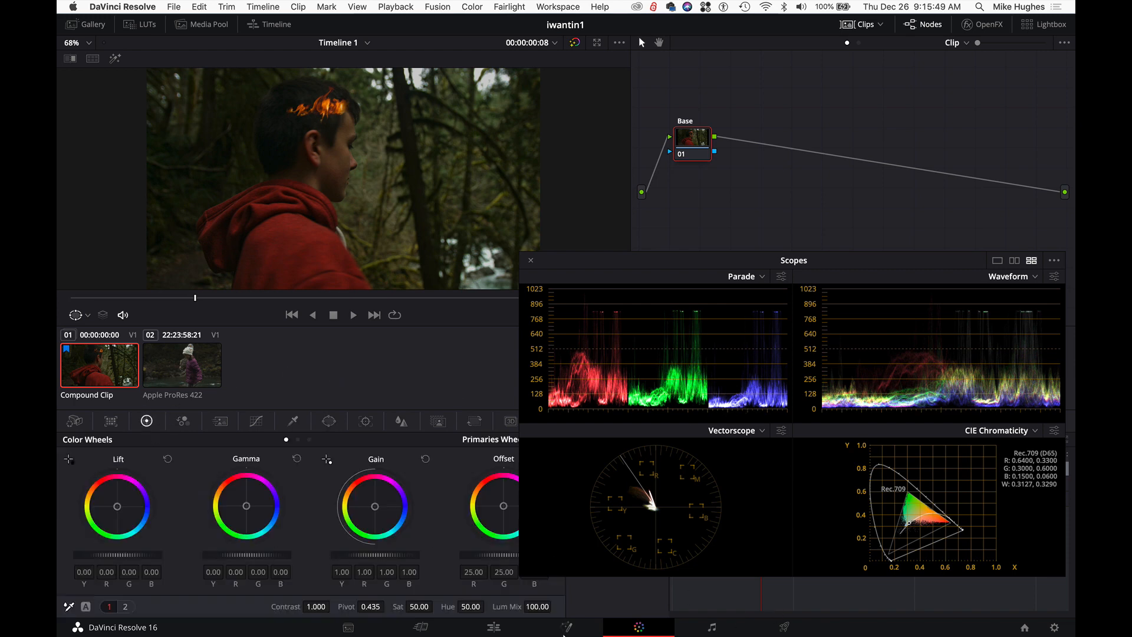
left_click(117, 507)
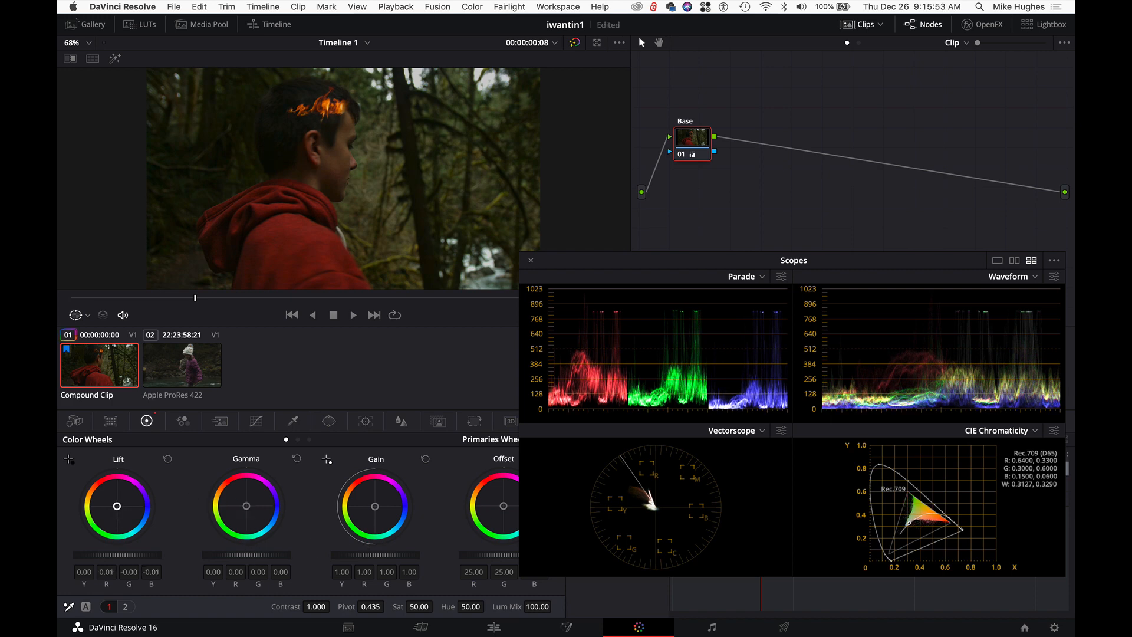
left_click_drag(116, 506, 117, 506)
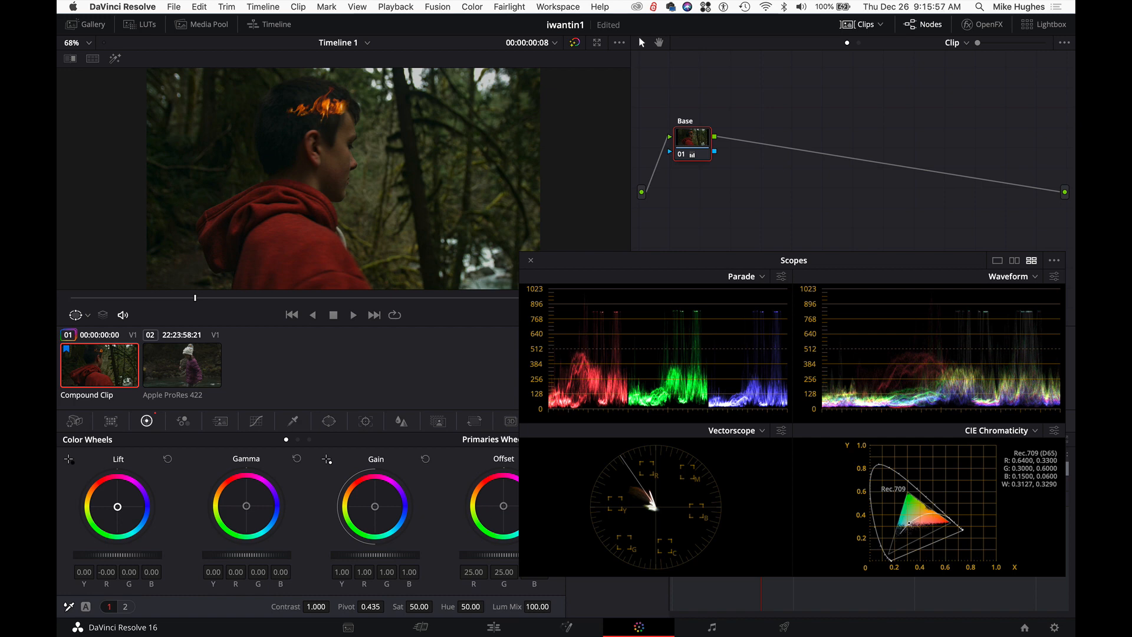
left_click_drag(118, 507, 118, 507)
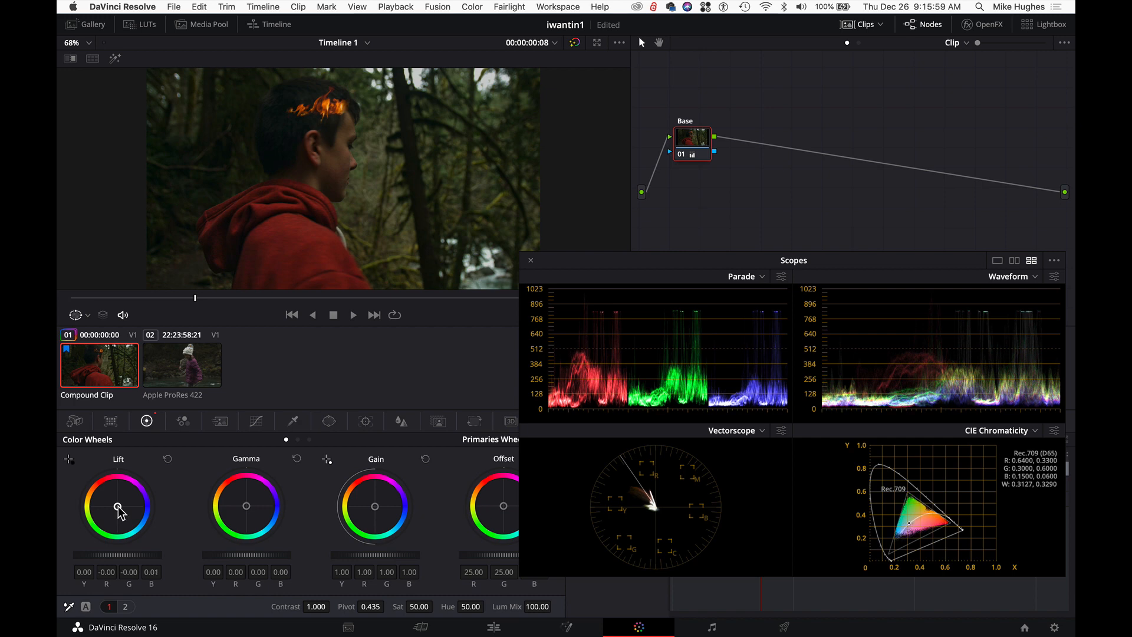
left_click_drag(118, 554, 114, 554)
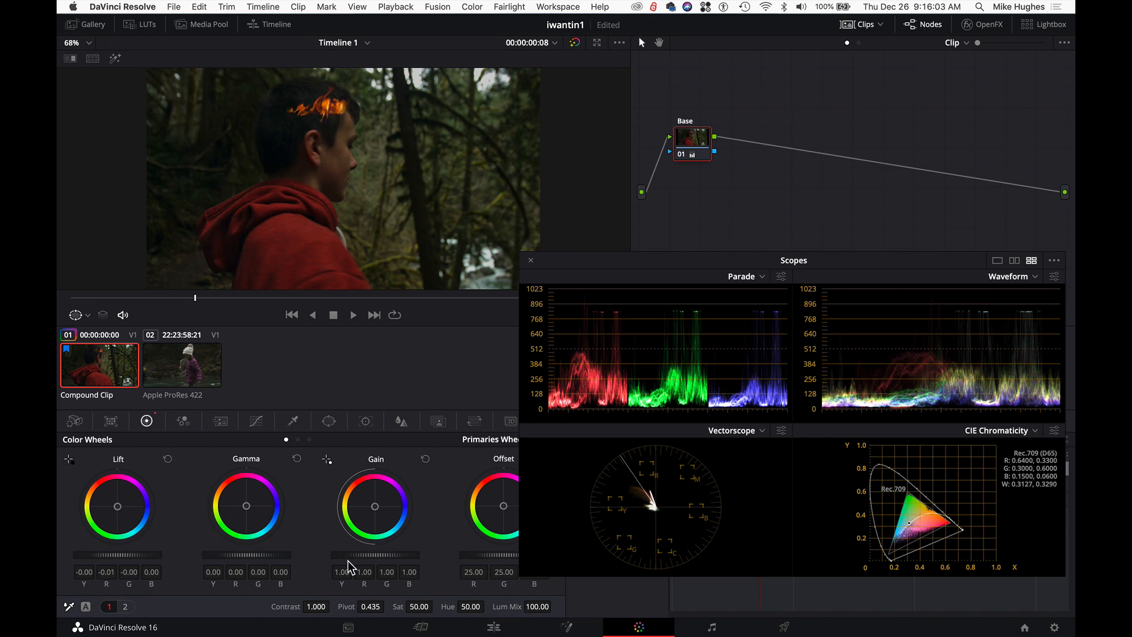
Step: Raise the Base node's Gain to 1.13 and Gamma to 0.03, and check the grade at 00:00:00:23
left_click_drag(366, 558, 385, 558)
left_click_drag(247, 554, 251, 554)
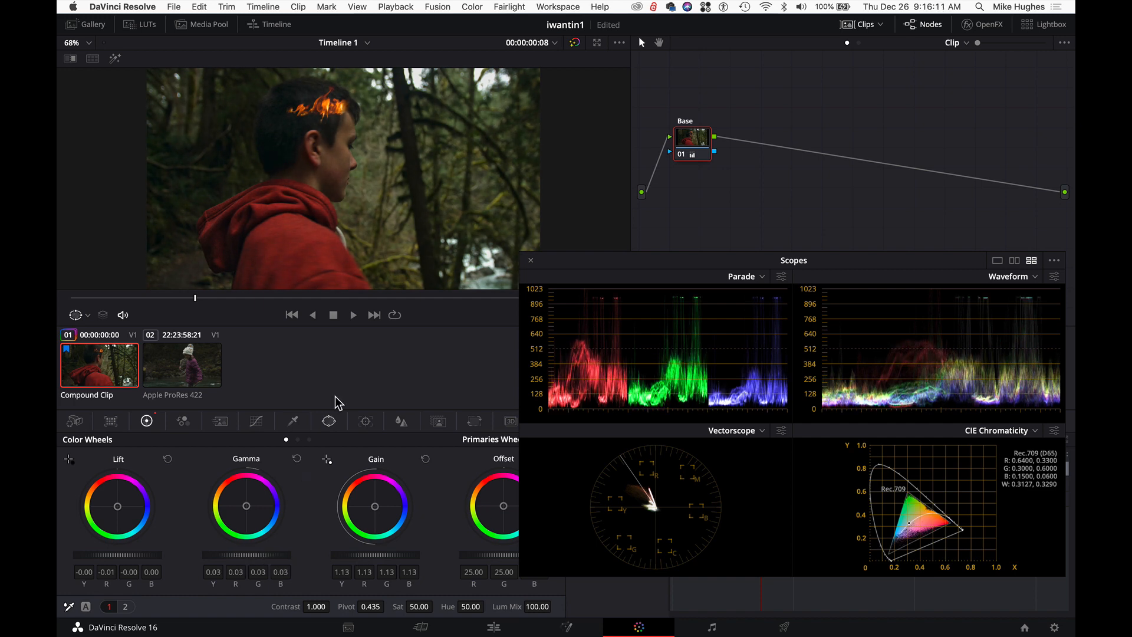
left_click_drag(254, 297, 429, 308)
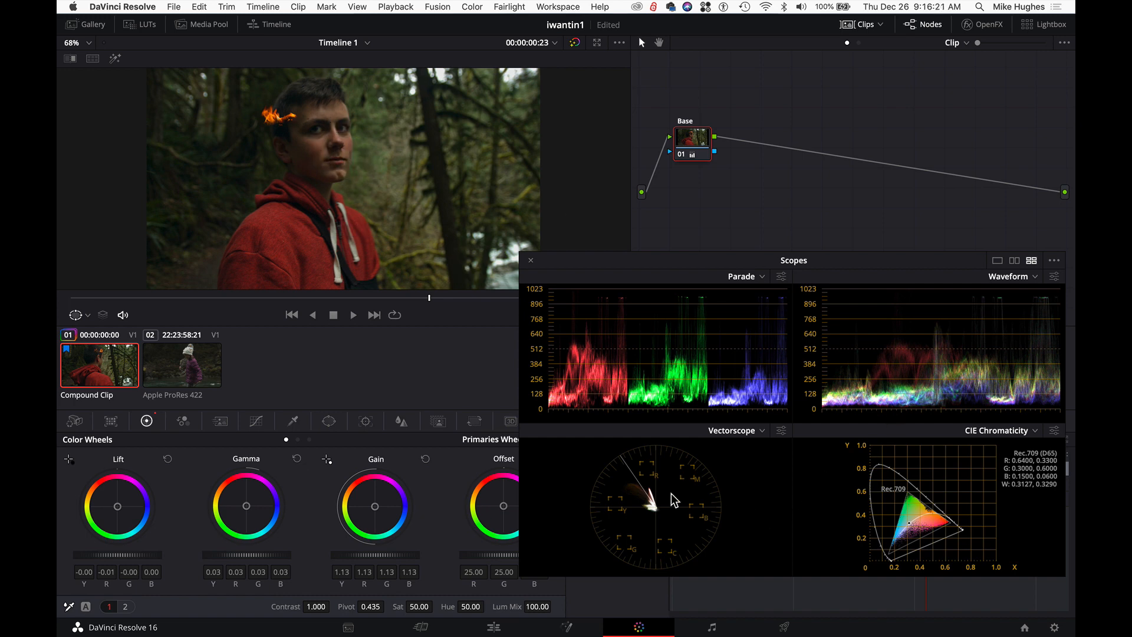
Step: Shift the scopes window aside, add a serial node after Base and label it "Shadows"
left_click_drag(713, 269, 679, 269)
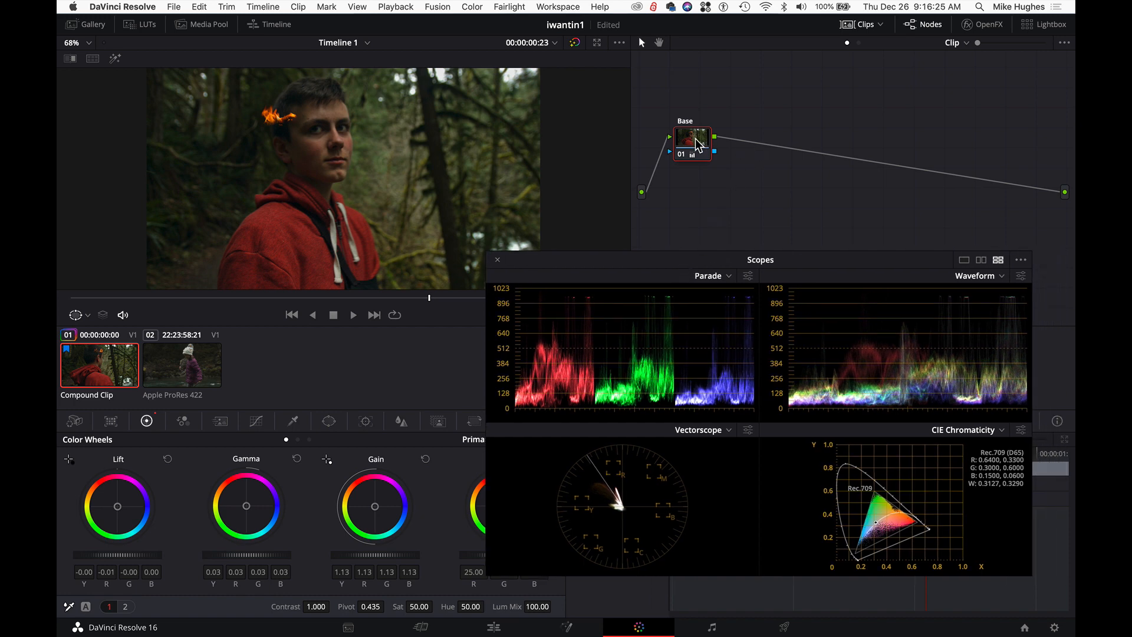
key("alt+s")
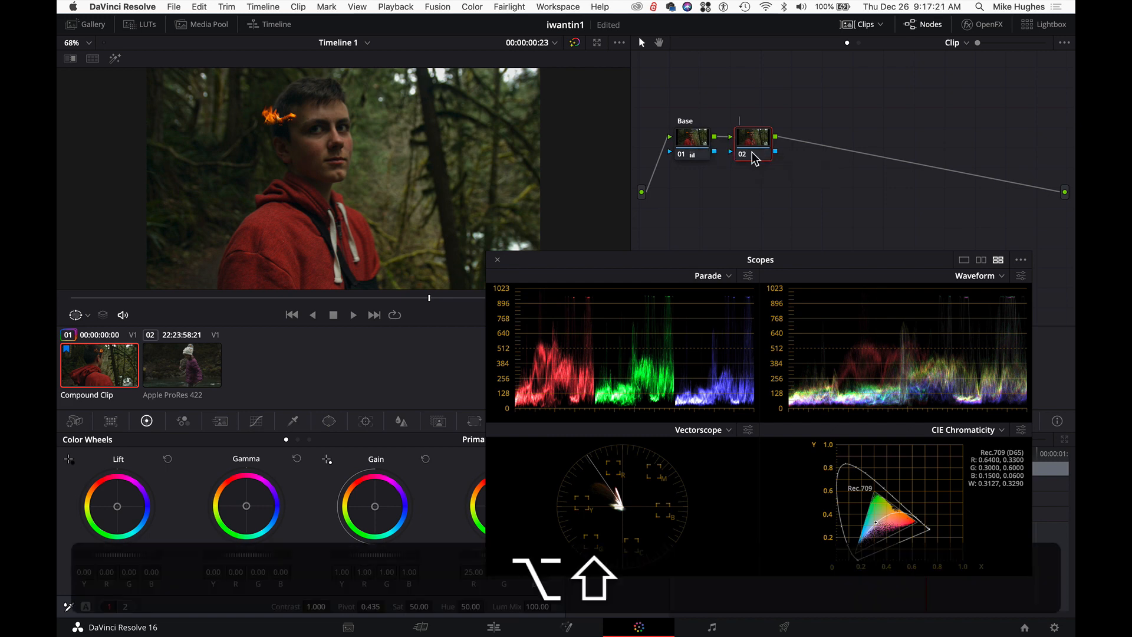
key("alt+shift+l")
type("Shadows")
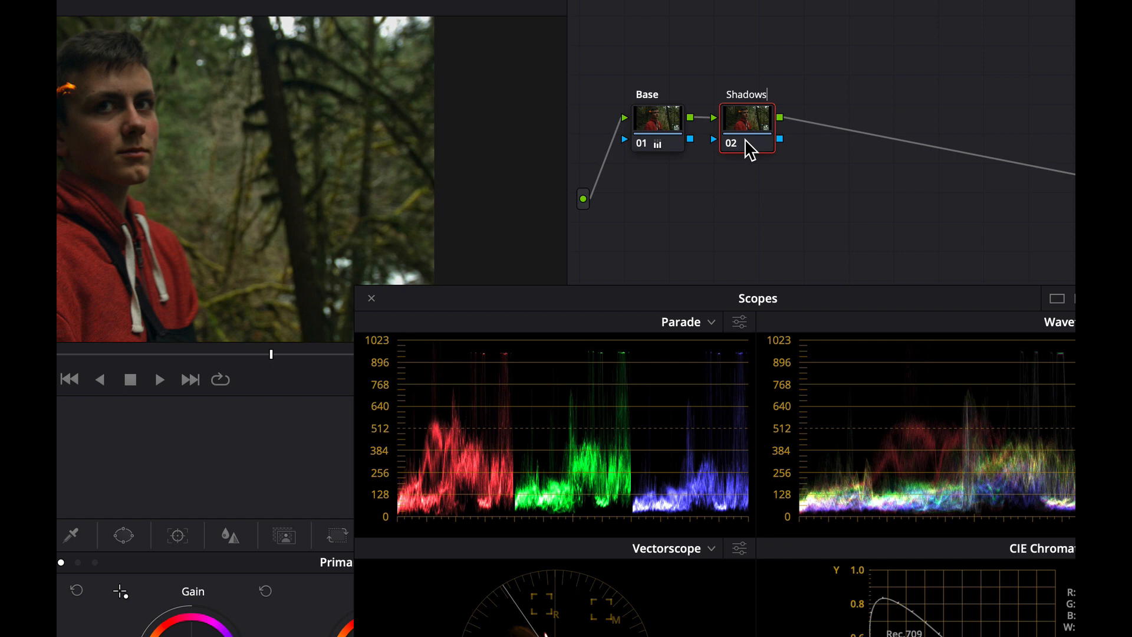
key("Return")
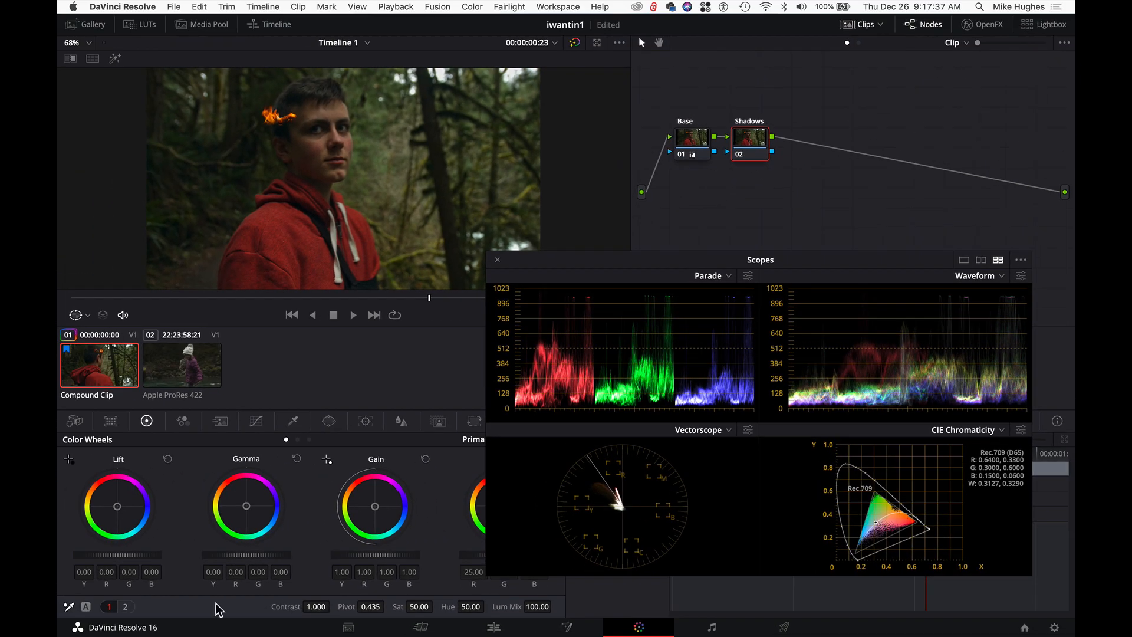
Step: On the Shadows node, raise the Shadows adjustment to 37.50 and lower the Lift to -0.01
left_click(126, 606)
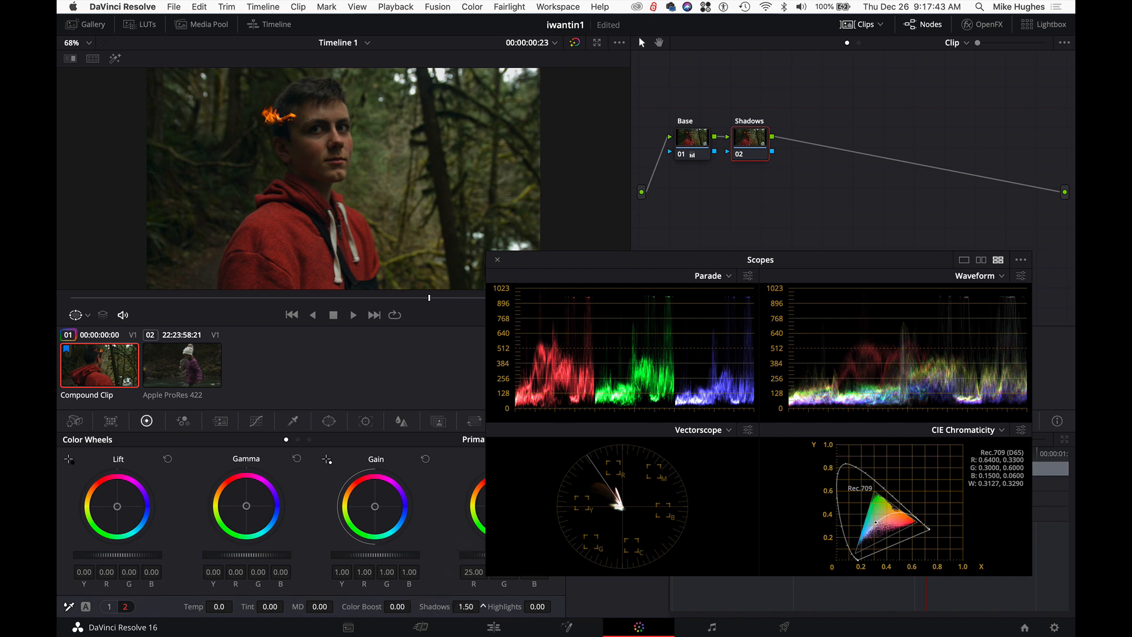
left_click_drag(482, 605, 530, 606)
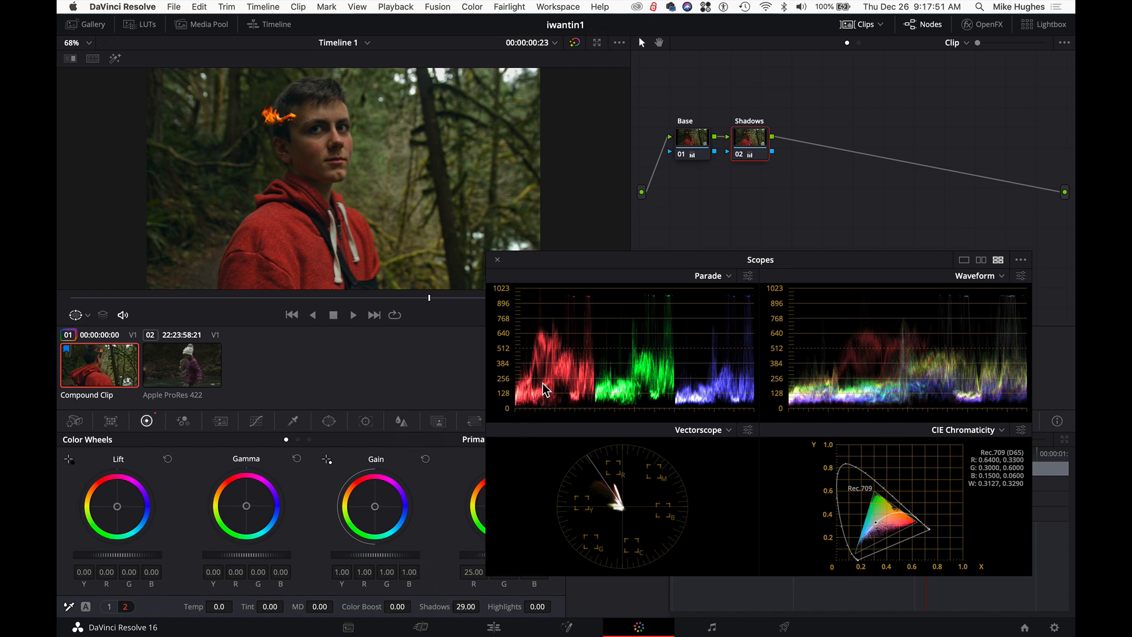
left_click_drag(463, 605, 482, 606)
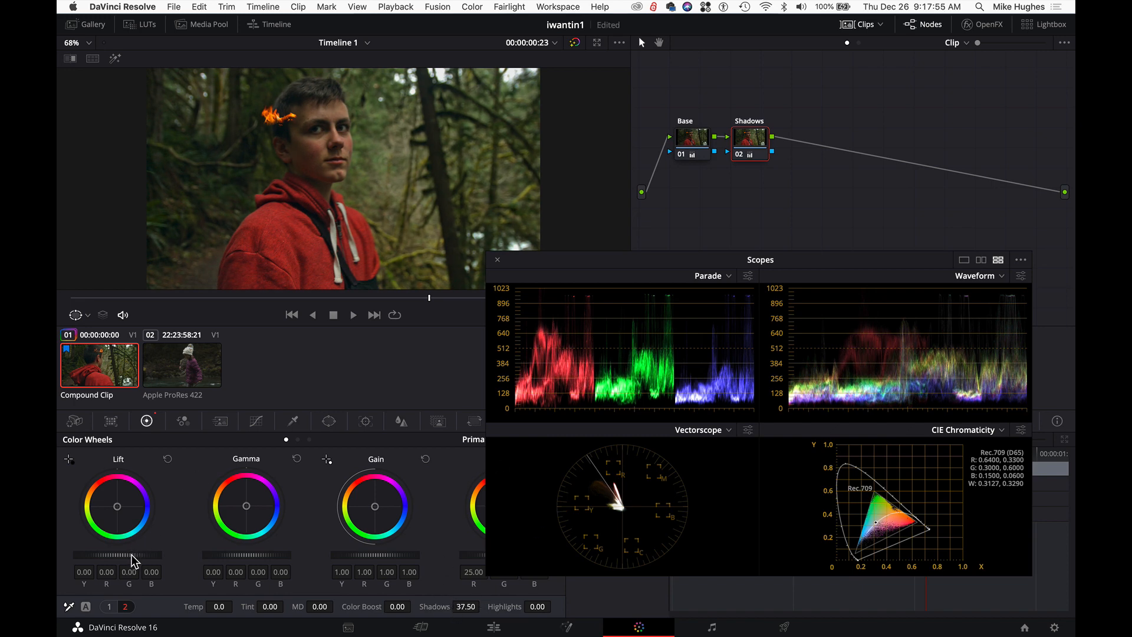
left_click_drag(117, 554, 113, 554)
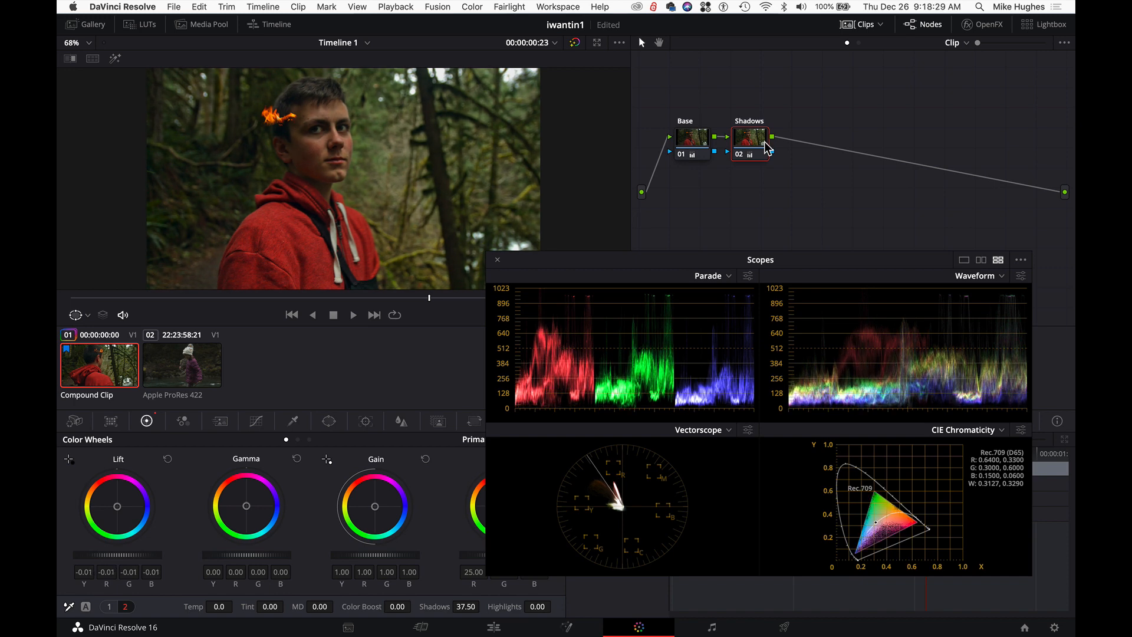
Step: Disable and re-enable the Shadows node several times to compare the image with and without its adjustment
key("super")
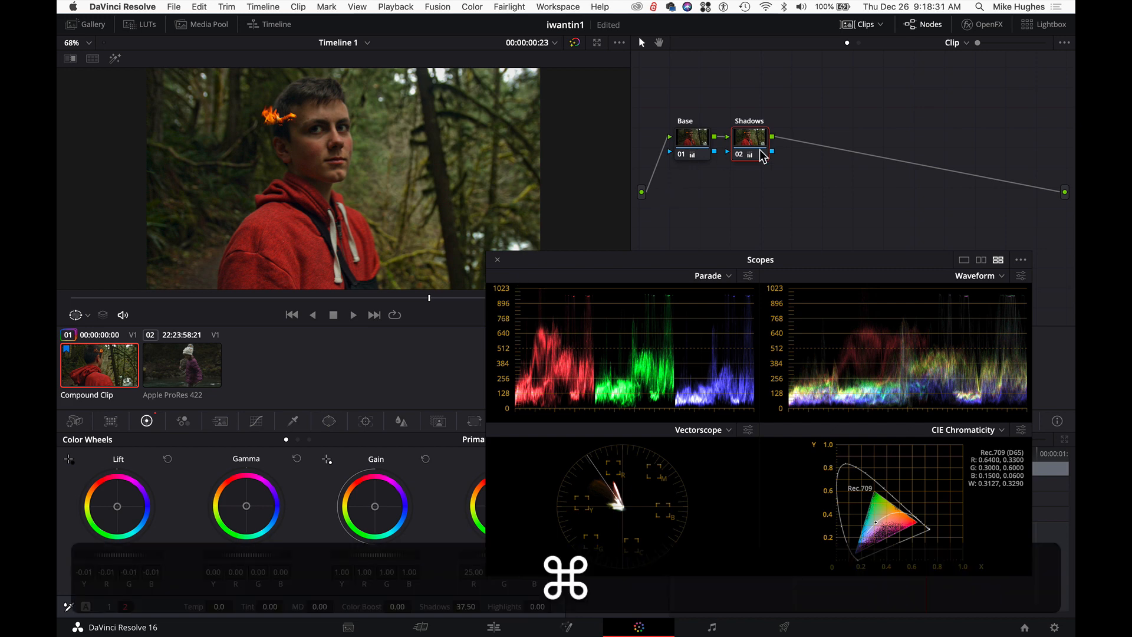
key("super+d")
key("super+d")
key("super+d")
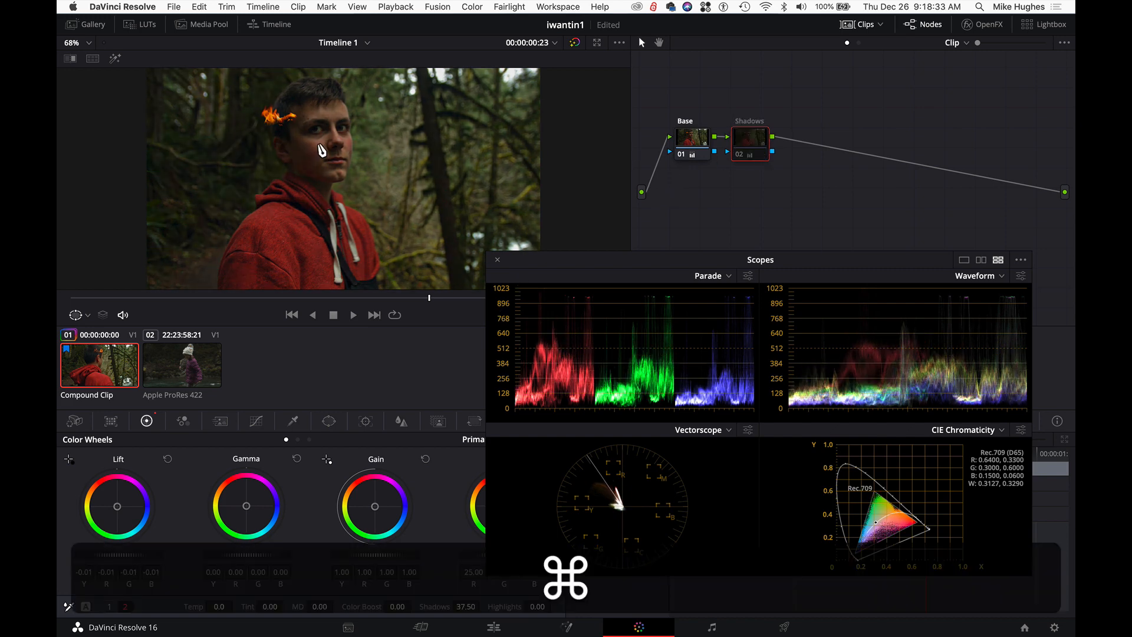
key("super+d")
key("super+d")
key("super+d")
Step: Add a serial node after Shadows and label it "Highlights"
key("alt+s")
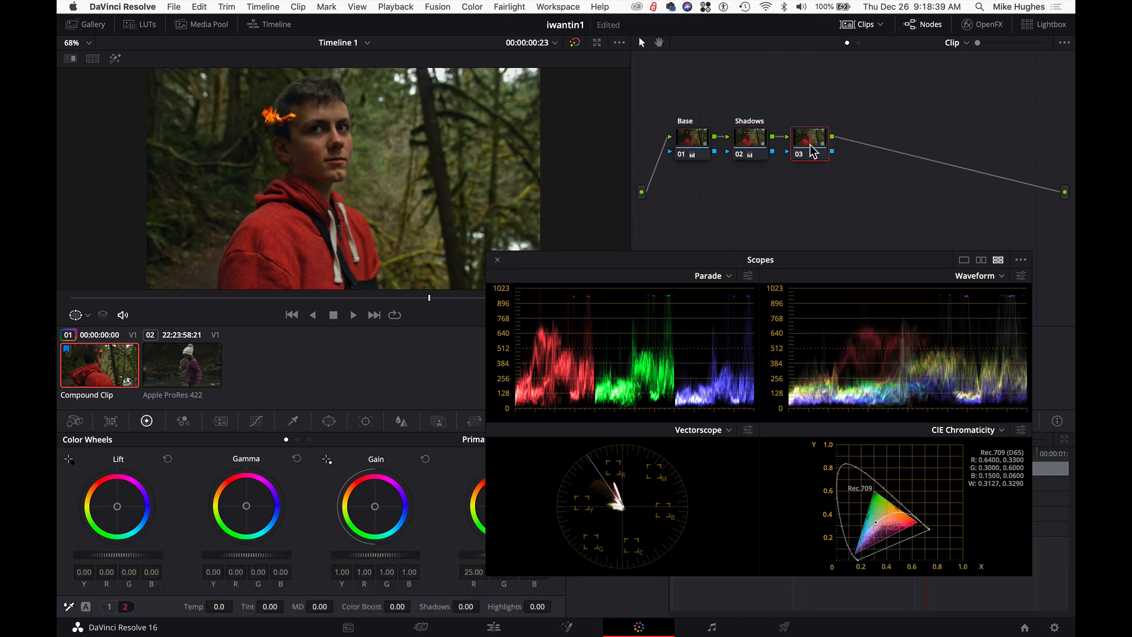
key("alt+shift+l")
type("Highlights")
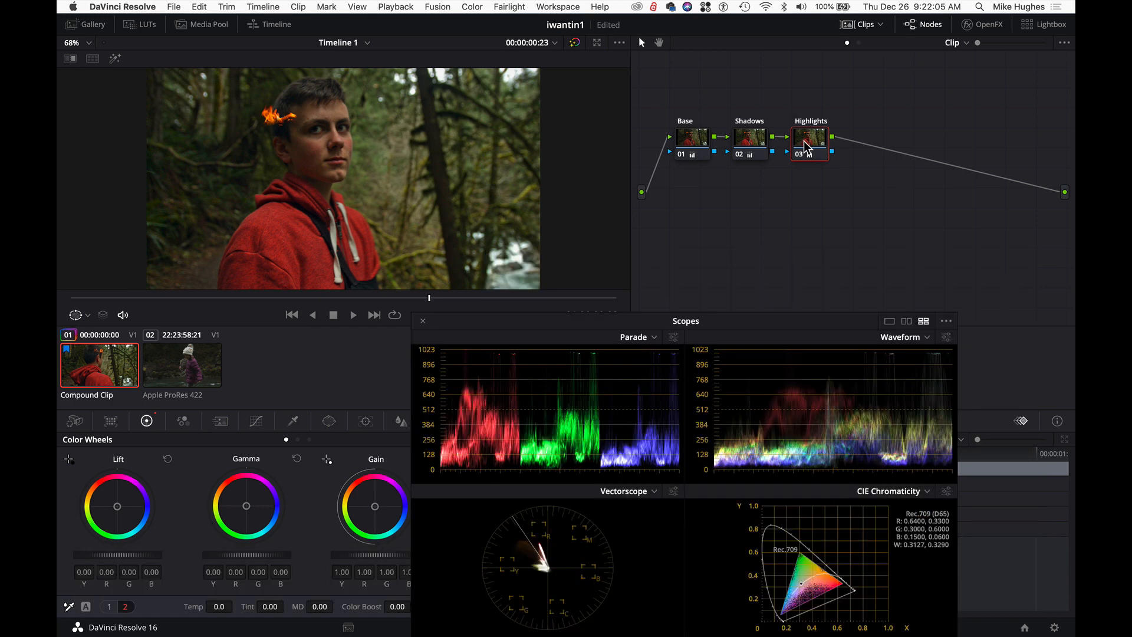
Step: Add a serial node after Highlights and label it "Contrast"
key("alt+s")
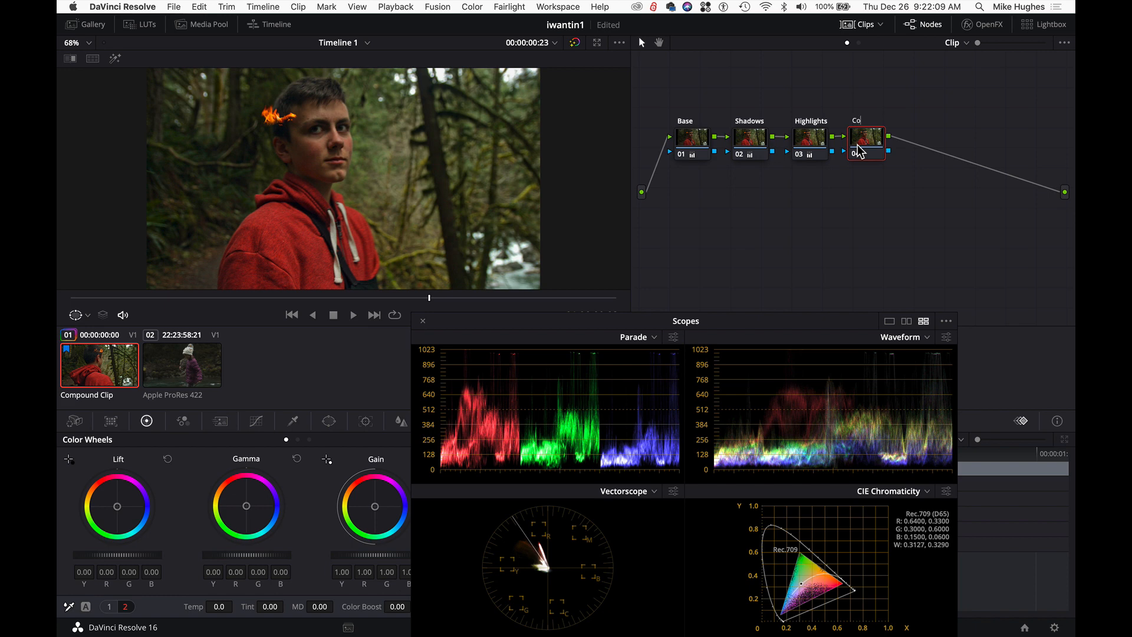
type("Contras")
key("Return")
double_click(859, 145)
type("Contrast")
key("Return")
Step: Move the scopes window so the full color wheels adjustment row is less covered, and hide the scopes
left_click_drag(533, 328, 652, 277)
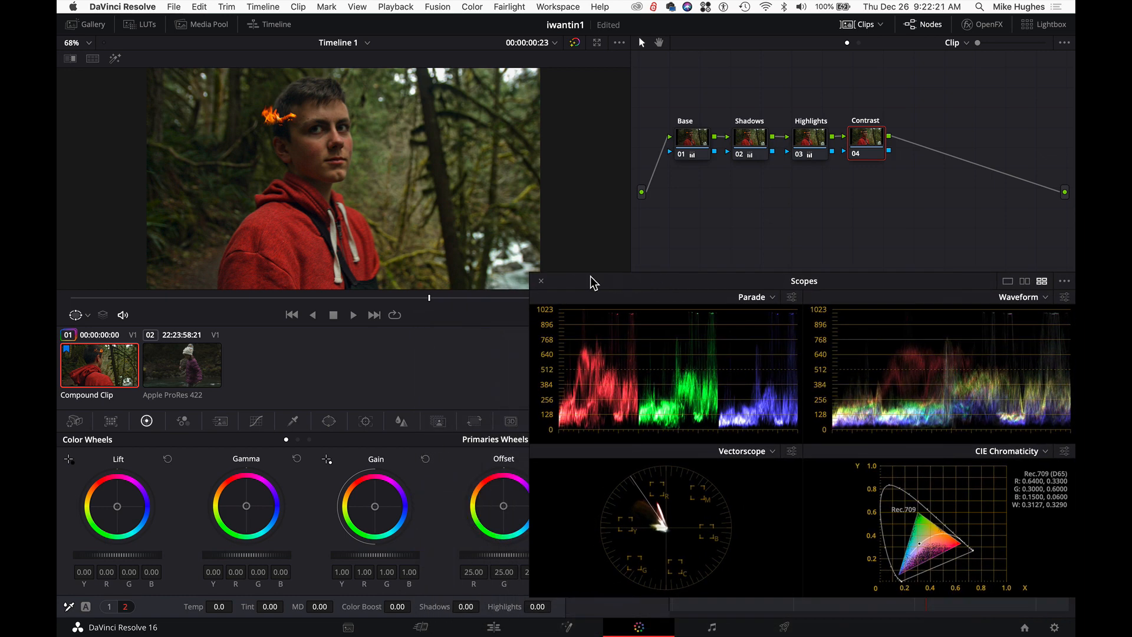
left_click_drag(598, 285, 586, 297)
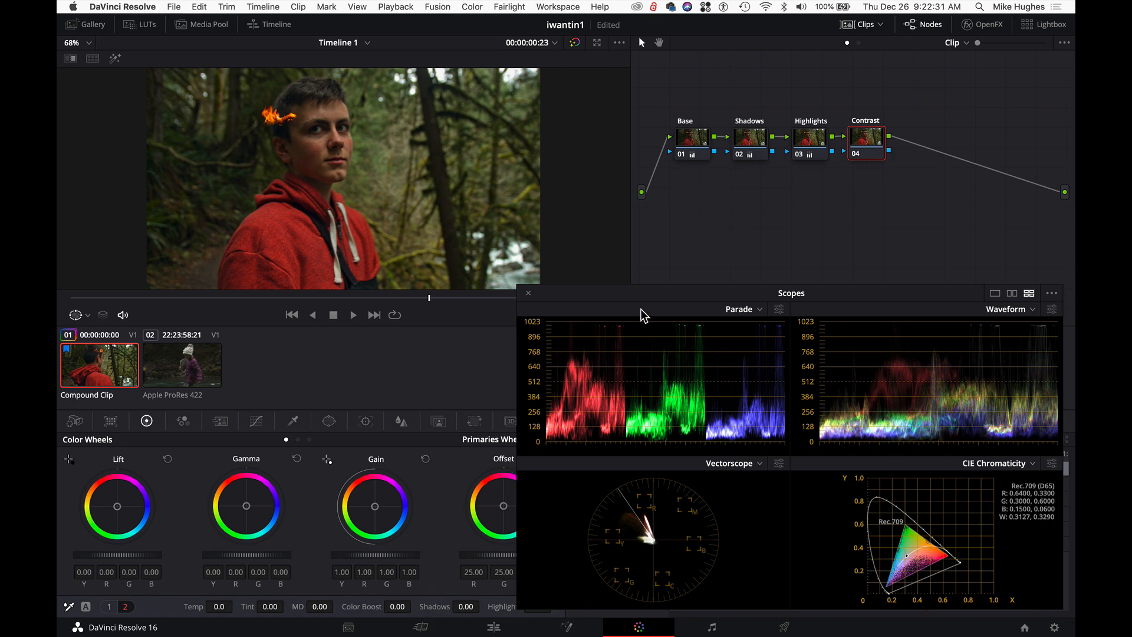
key("shift+super+w")
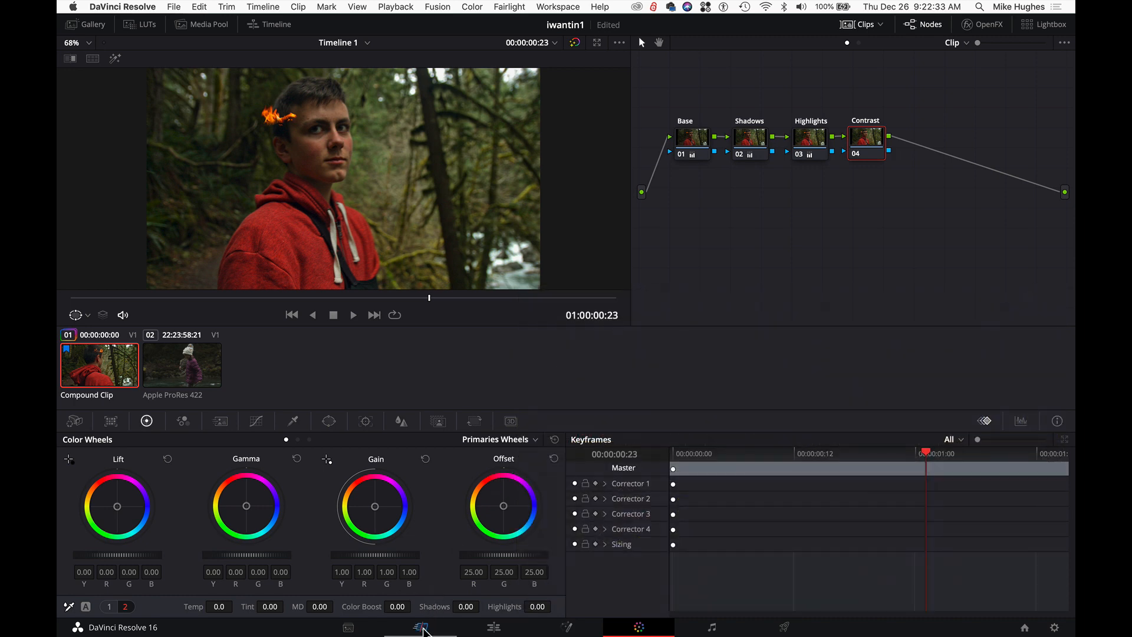
Step: On the Contrast node, set the contrast to 1.214 and the pivot to 0.353 while monitoring the scopes
left_click(109, 606)
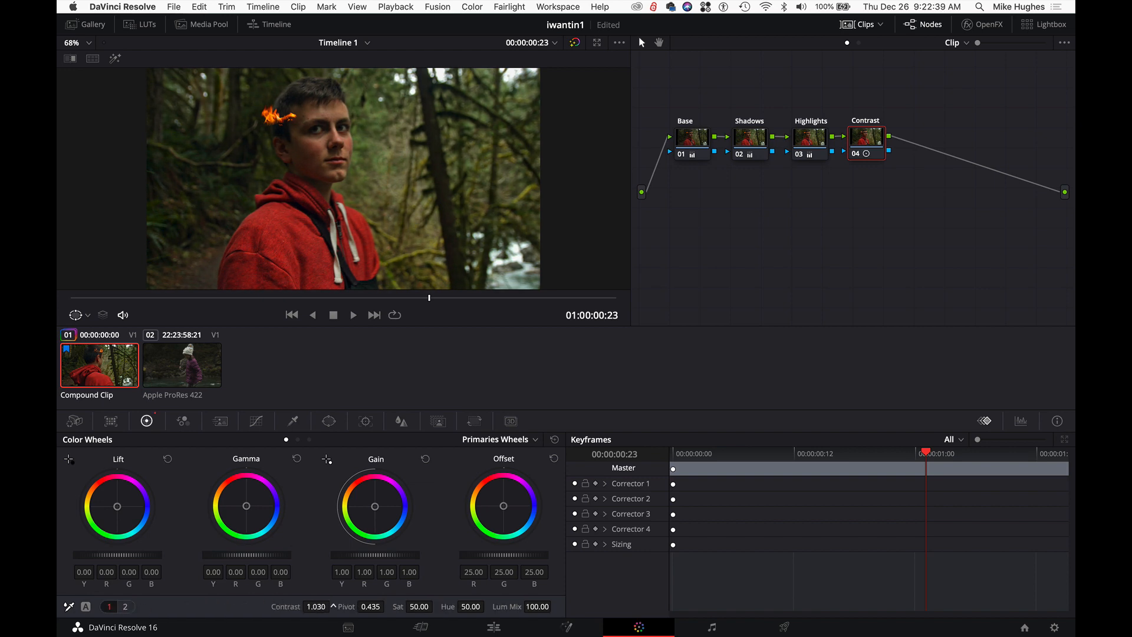
left_click_drag(333, 607, 333, 606)
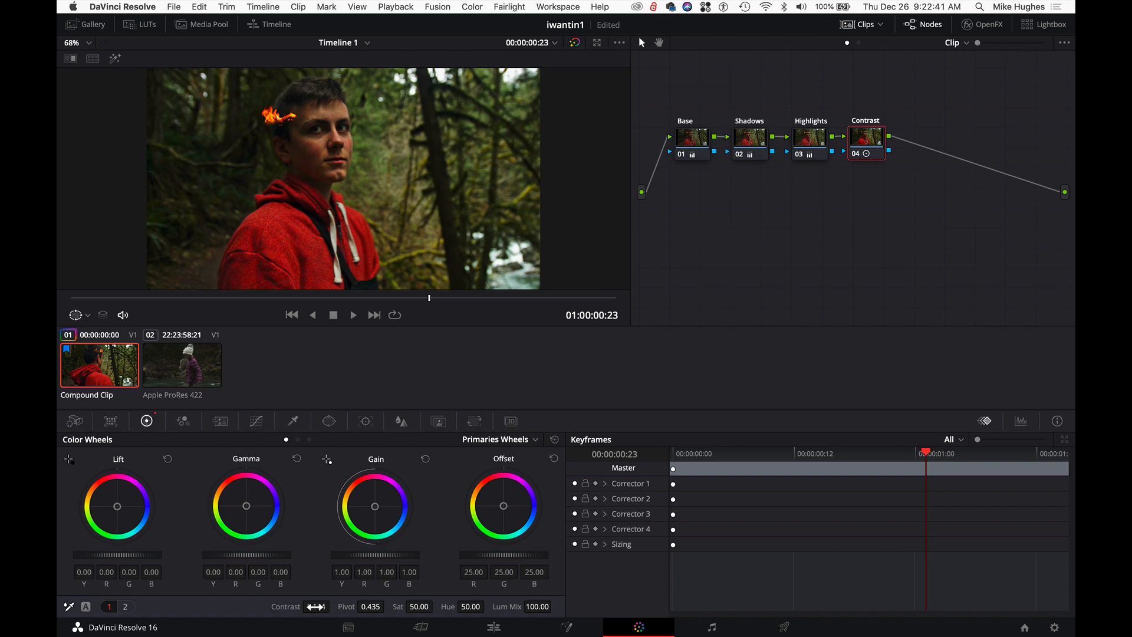
key("super+shift+w")
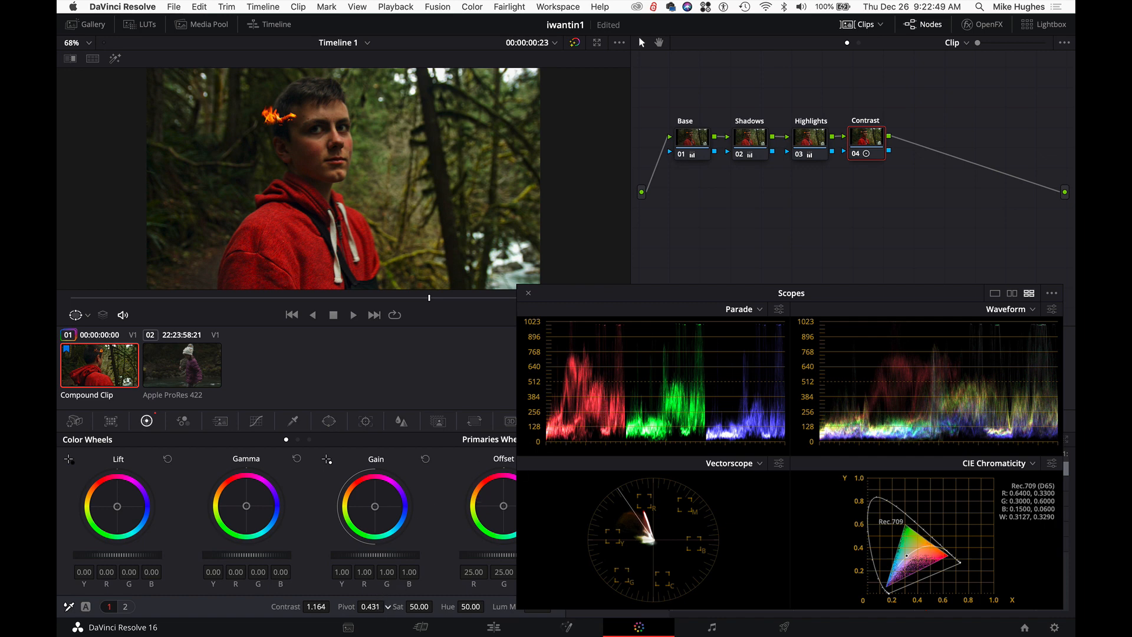
left_click_drag(370, 606, 363, 606)
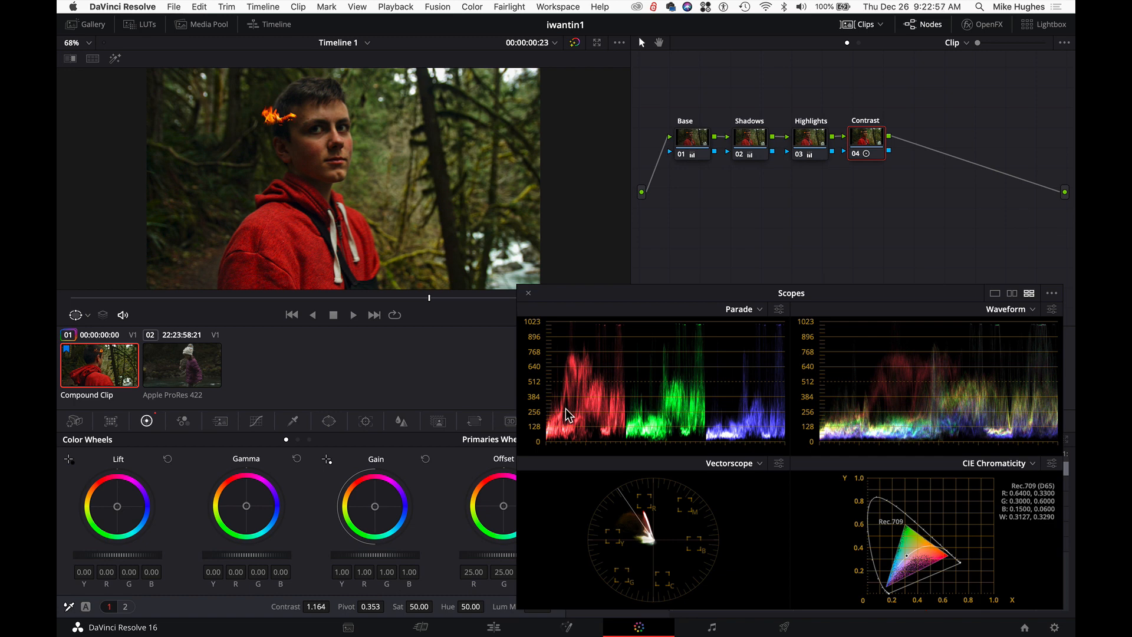
left_click_drag(306, 609, 336, 609)
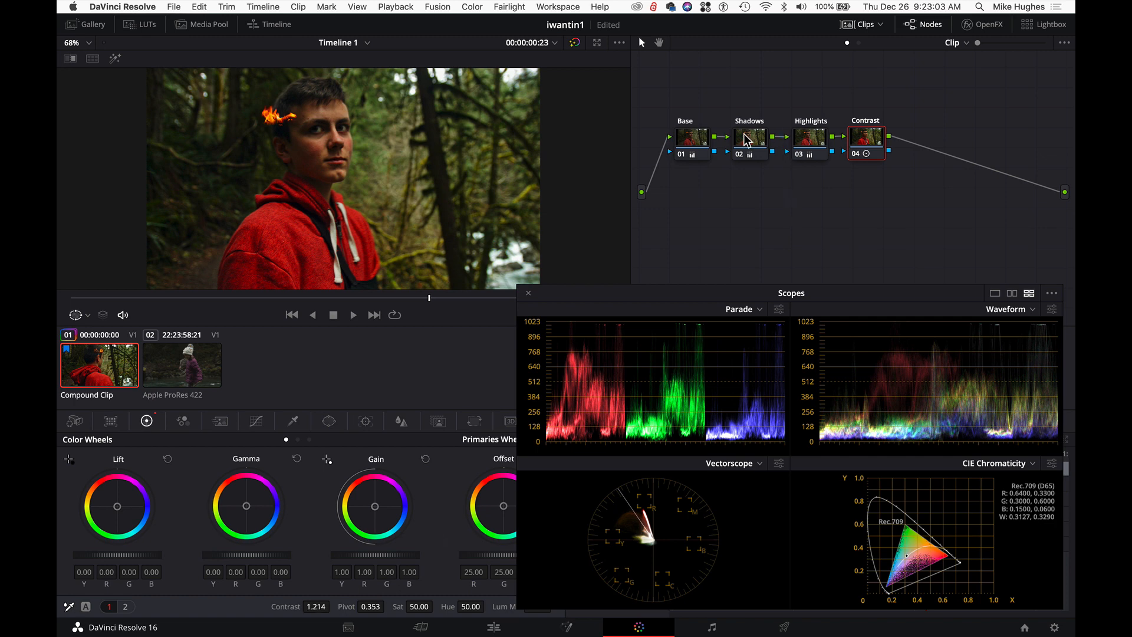
Step: Compare the image and scopes with the Contrast node disabled and enabled, and hide the scopes
left_click_drag(678, 291, 667, 273)
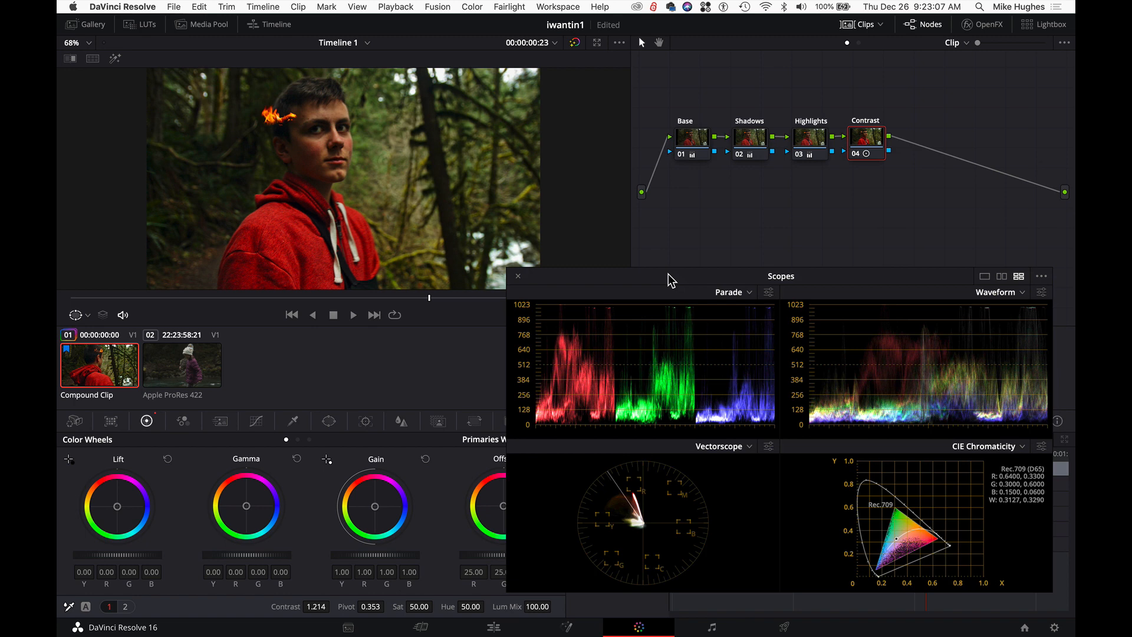
key("ctrl+d")
key("ctrl+d")
key("ctrl+d")
key("ctrl+d")
key("super+shift+w")
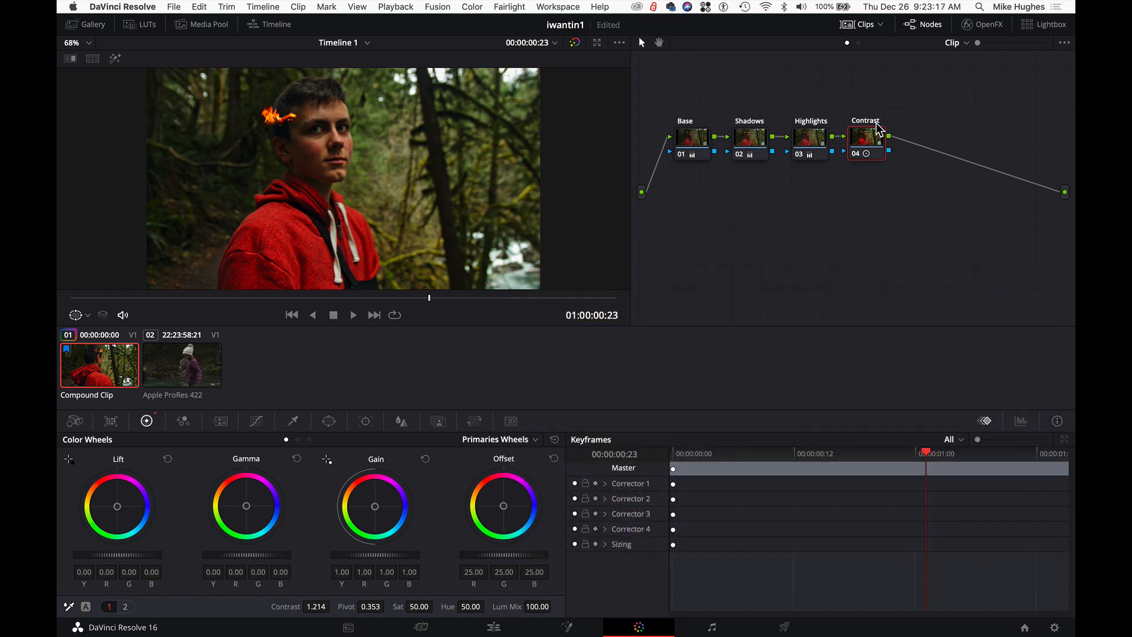
Step: Add a serial node labelled "LOG" after Contrast and switch the color wheels to Log mode
key("alt+s")
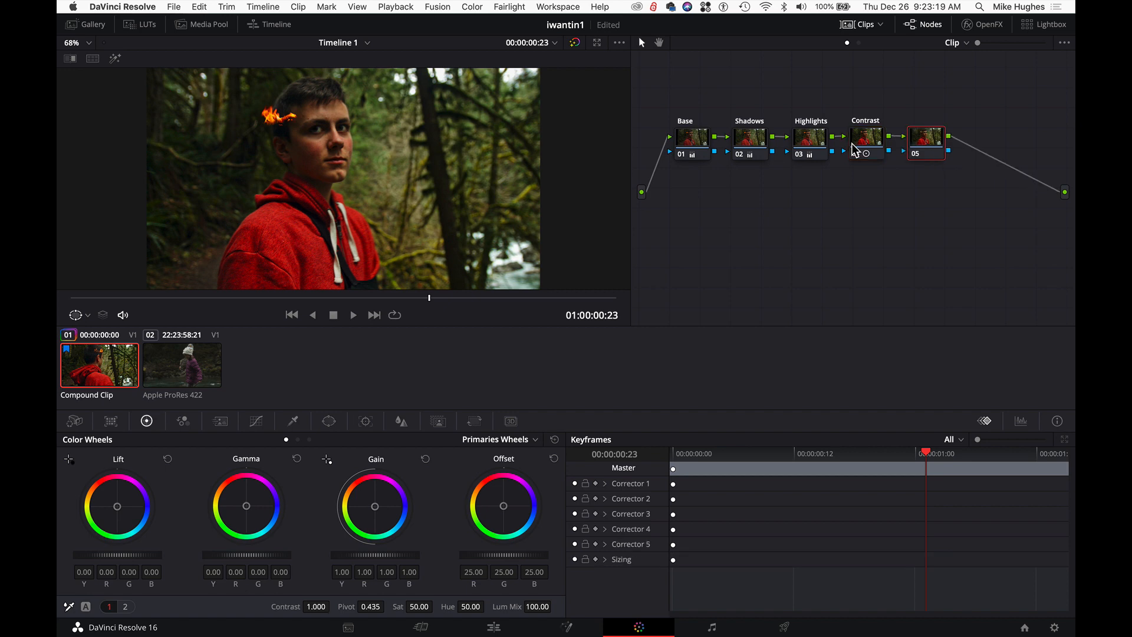
left_click_drag(926, 141, 924, 139)
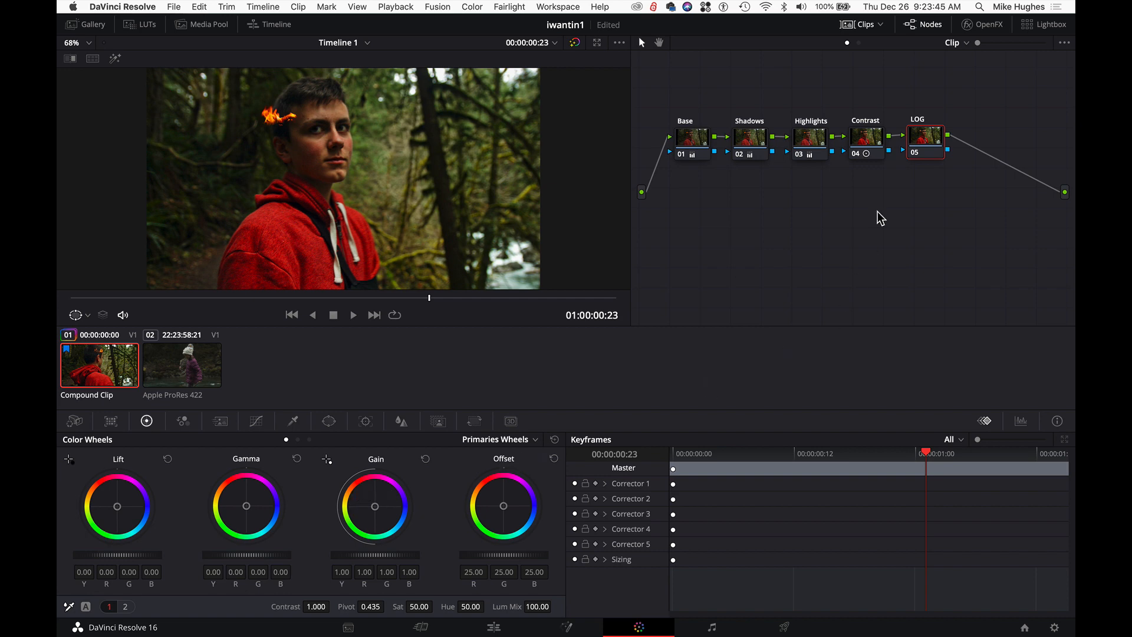
left_click(536, 441)
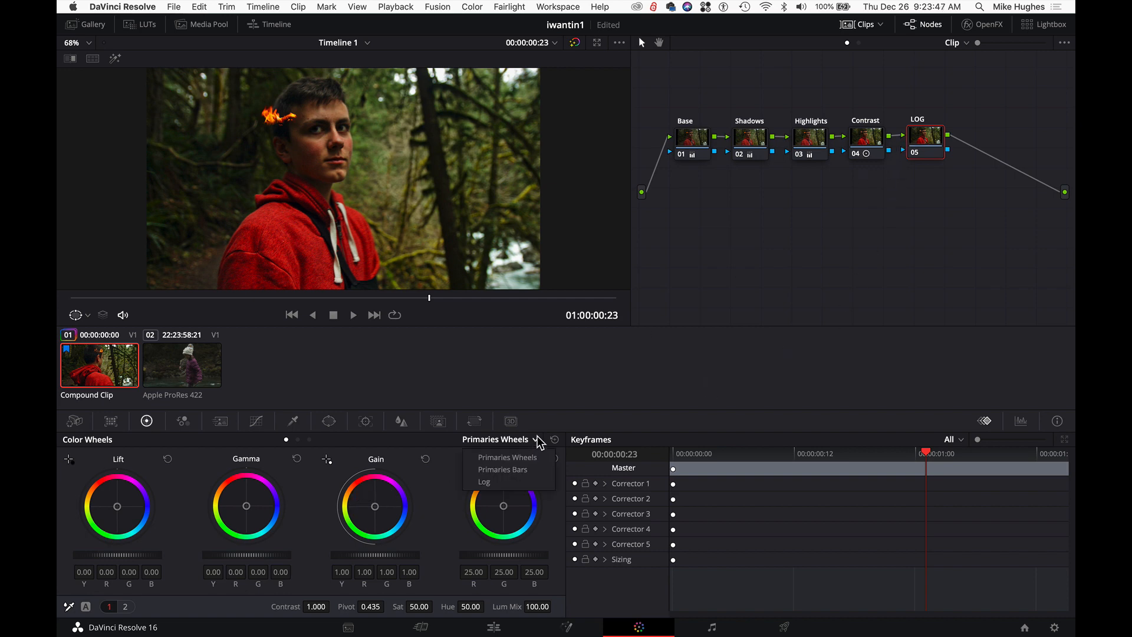
left_click(514, 473)
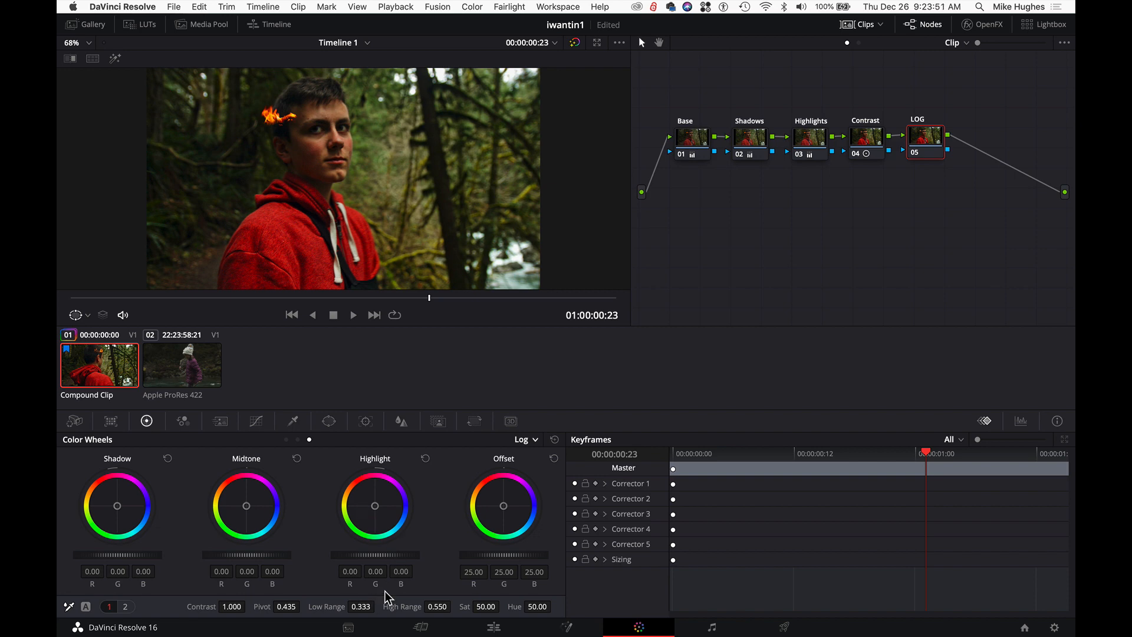
Step: With the scopes shown beside the wheels, lower the LOG node's Shadow to -0.01, and close the scopes
key("super+shift+w")
left_click_drag(653, 272, 692, 163)
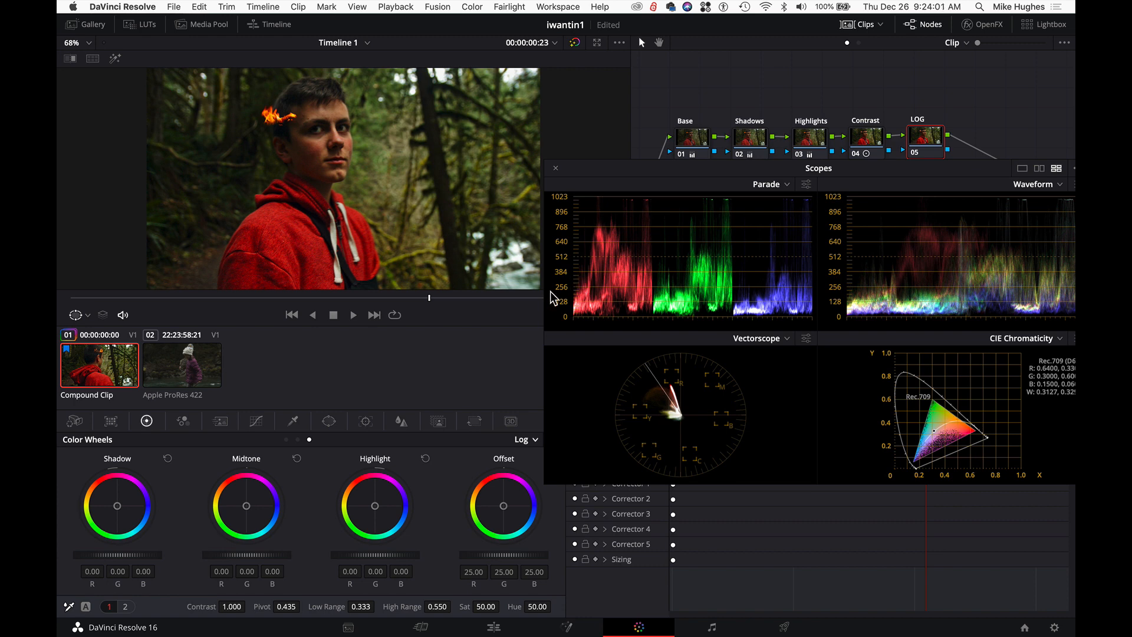
left_click_drag(126, 555, 161, 563)
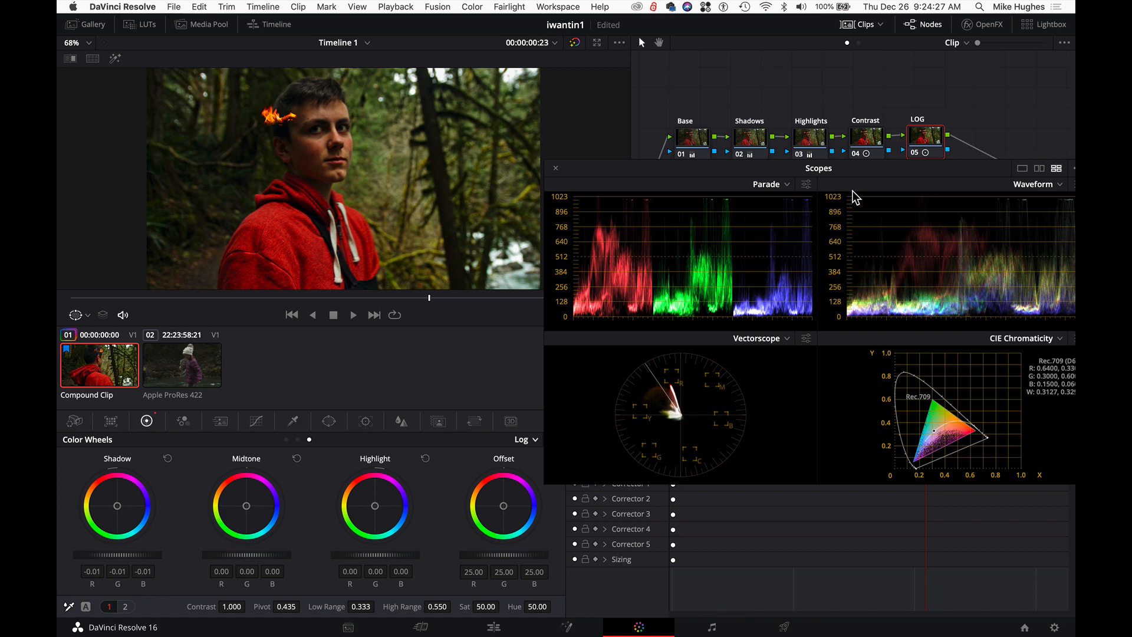
left_click_drag(888, 165, 511, 251)
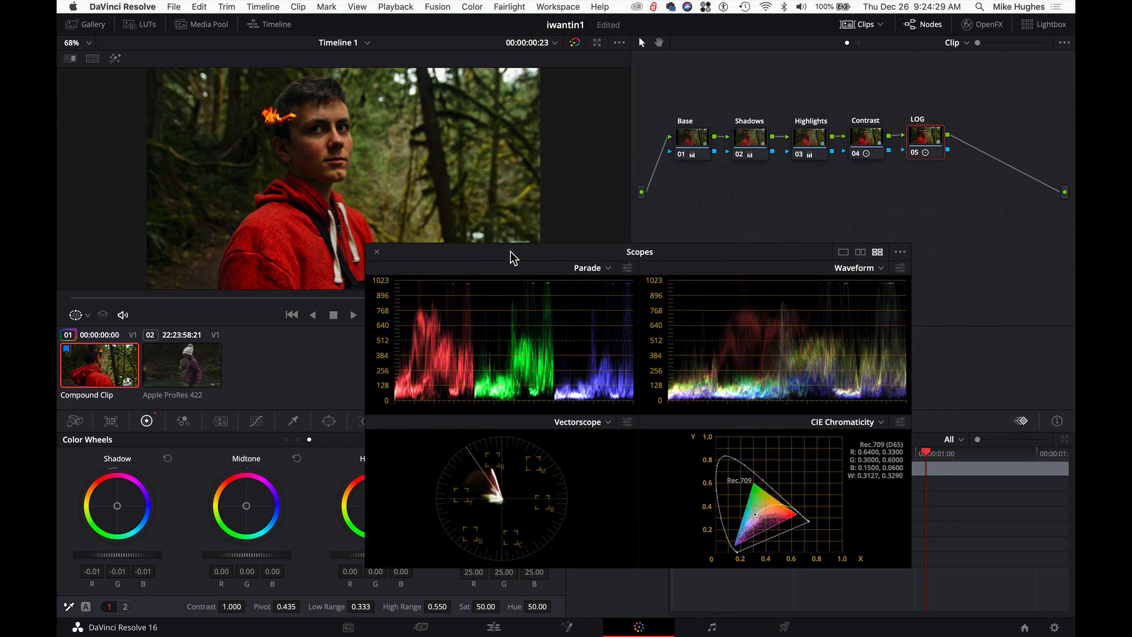
left_click(377, 252)
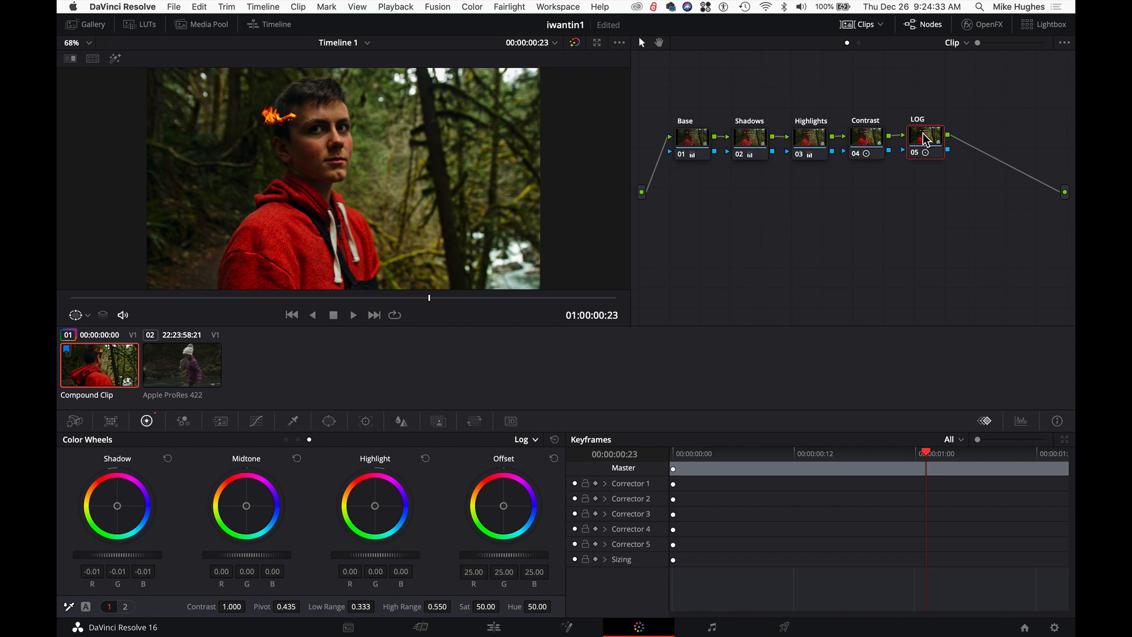
Step: Add a serial node labelled "SAT" after LOG and open the RGB Mixer for it
key("alt+s")
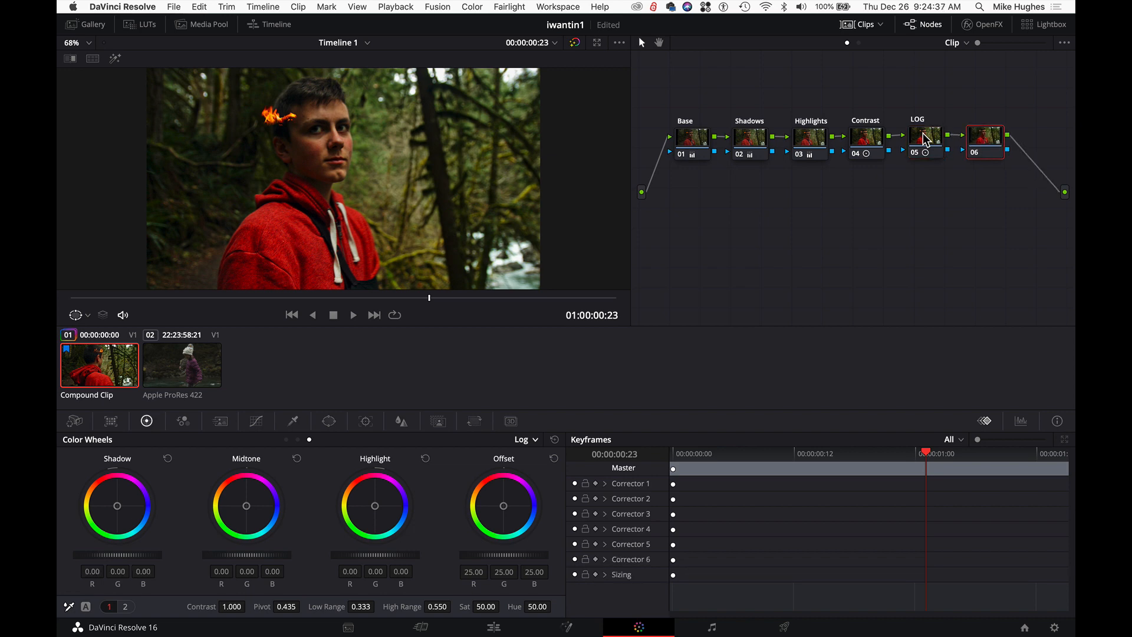
key("alt+s")
key("super+z")
left_click_drag(977, 142, 975, 143)
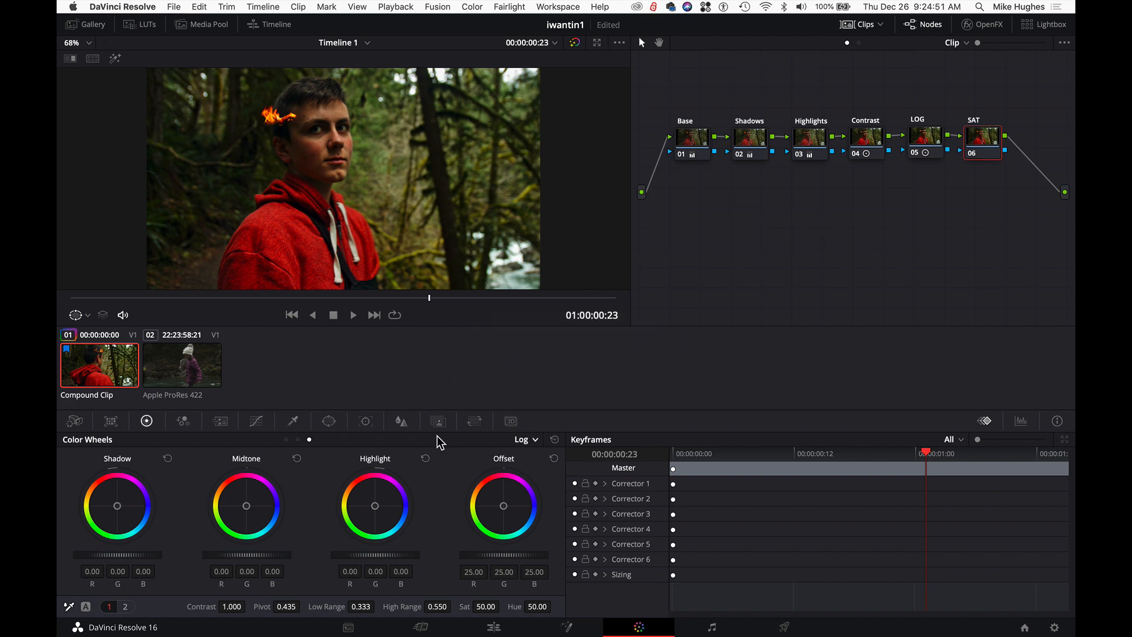
left_click(124, 607)
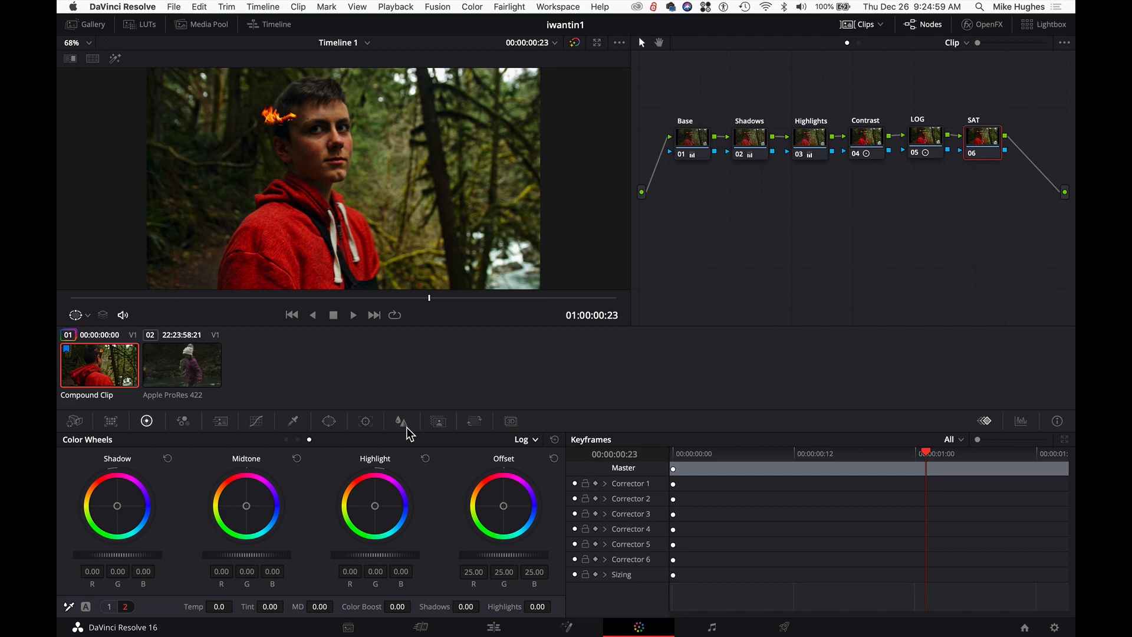
left_click(183, 422)
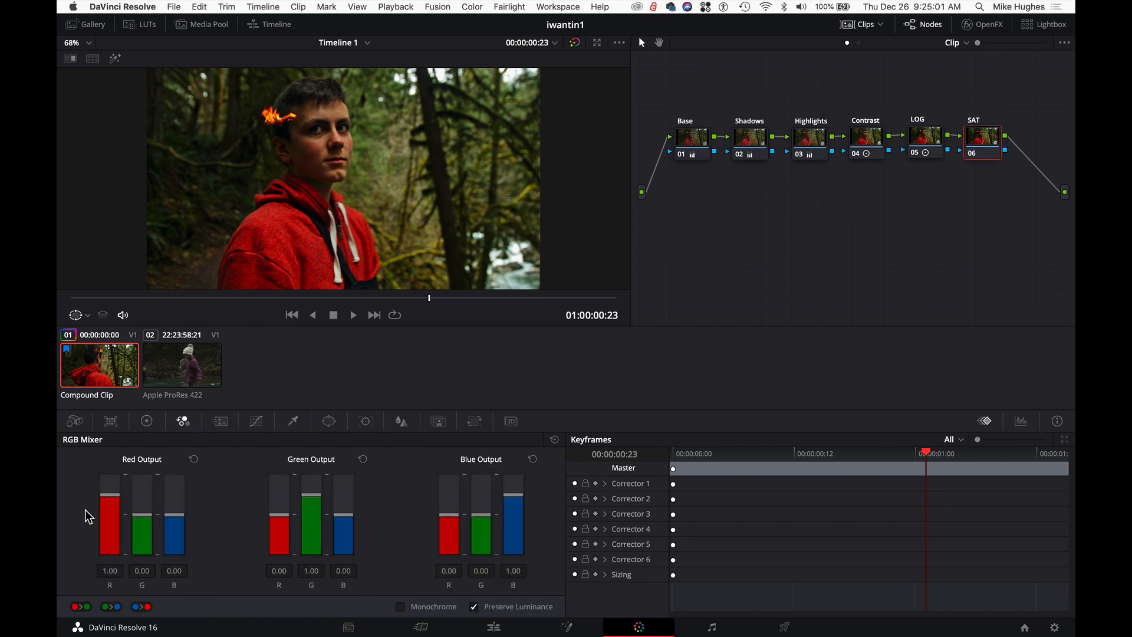
Step: In the RGB Mixer, raise red in Red Output, green in Green Output and blue in Blue Output to 2.00 each
left_click_drag(105, 503, 112, 440)
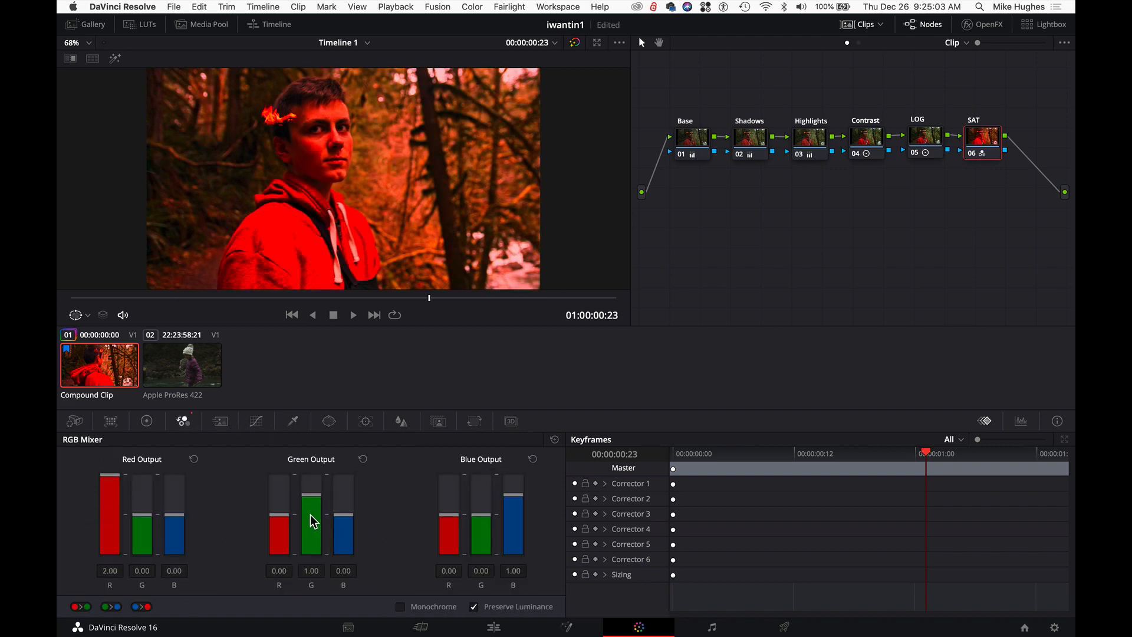
left_click_drag(310, 515, 310, 405)
left_click_drag(513, 518, 527, 416)
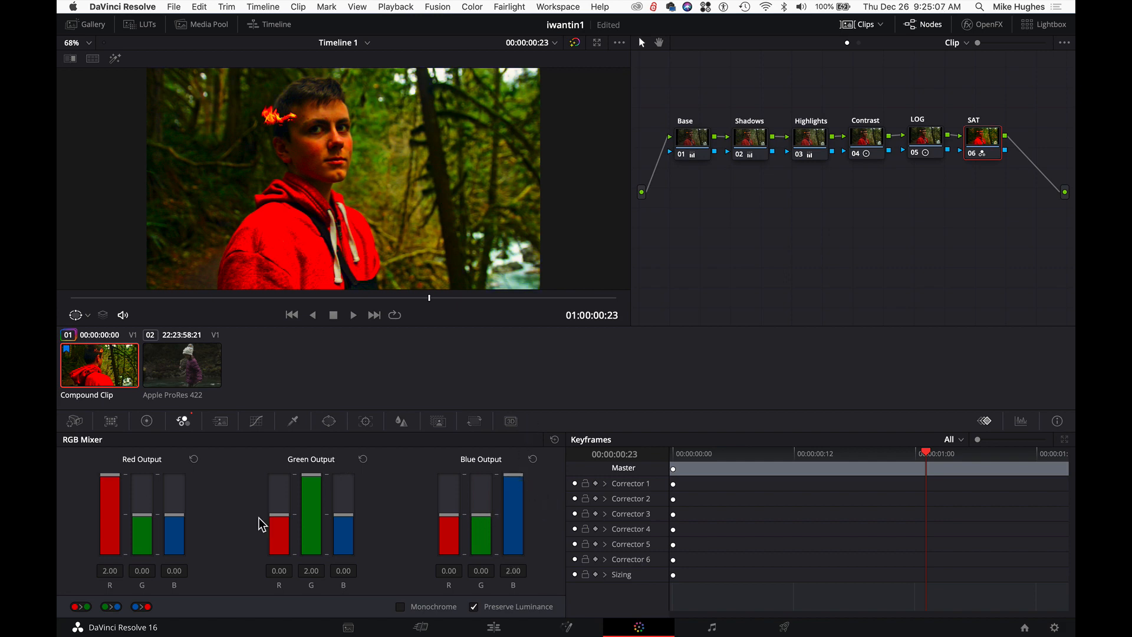
Step: Lower the SAT node's Key Output Gain to 0.034 with the scopes shown beside the image, and close the scopes
left_click(438, 421)
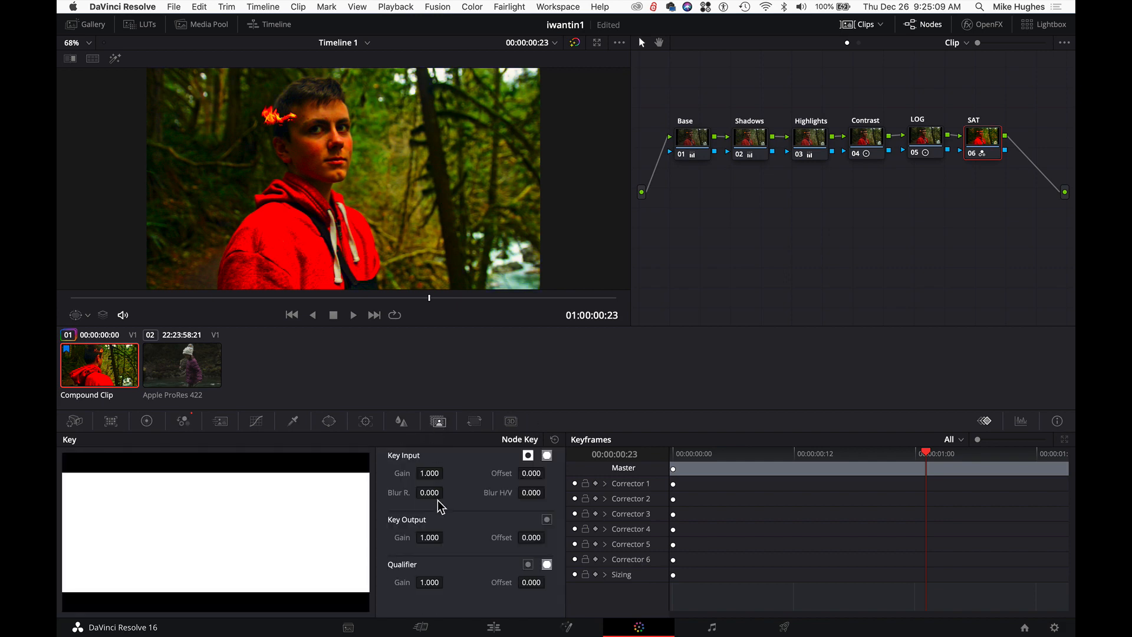
mouse_move(429, 537)
left_mouse_down()
mouse_move(395, 538)
mouse_move(430, 538)
mouse_move(412, 538)
left_mouse_up()
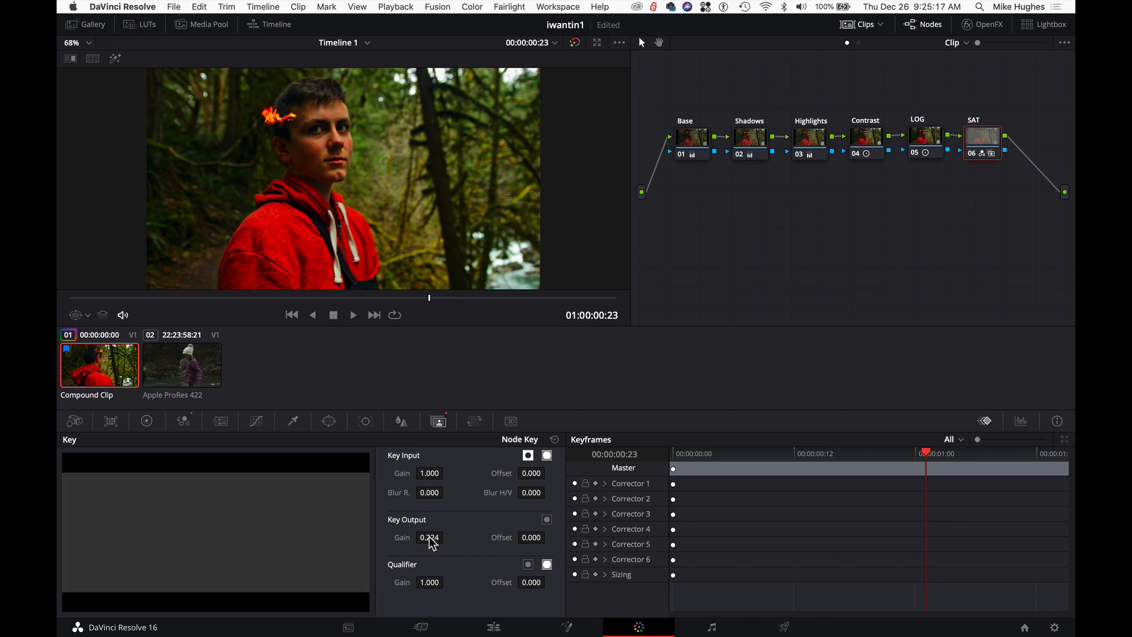
key("super+shift+w")
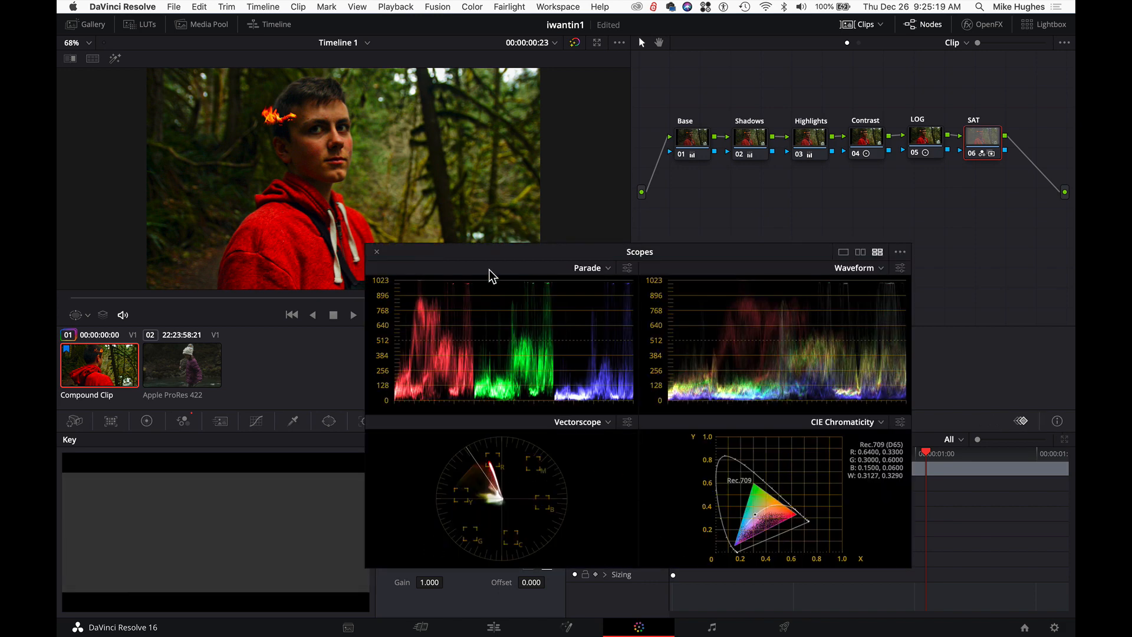
left_click_drag(494, 256, 737, 273)
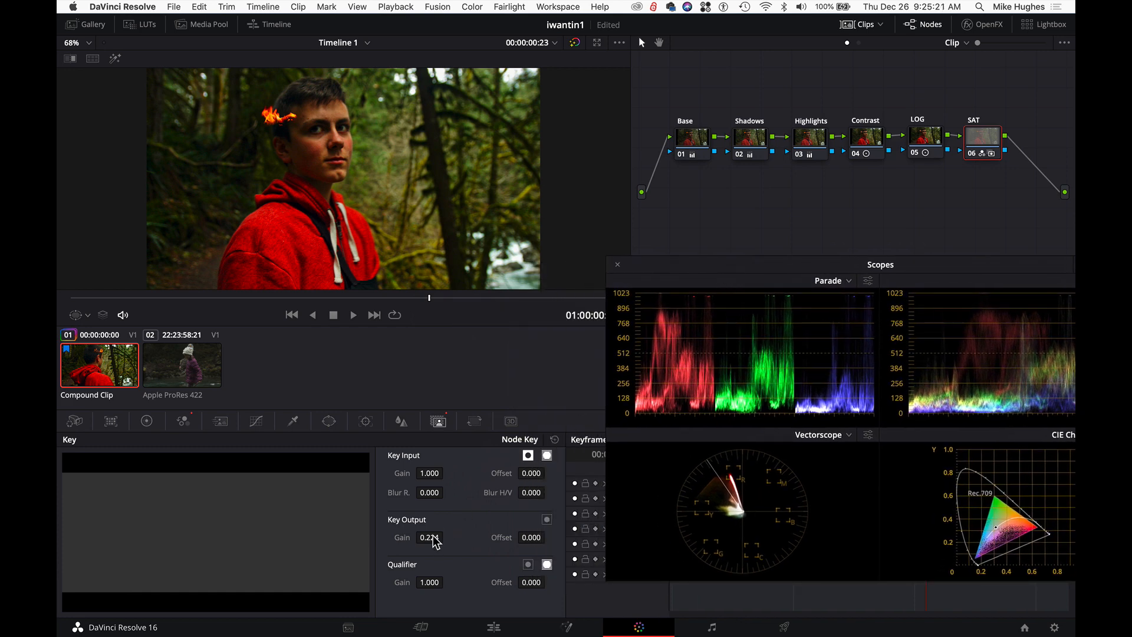
left_click_drag(433, 537, 412, 537)
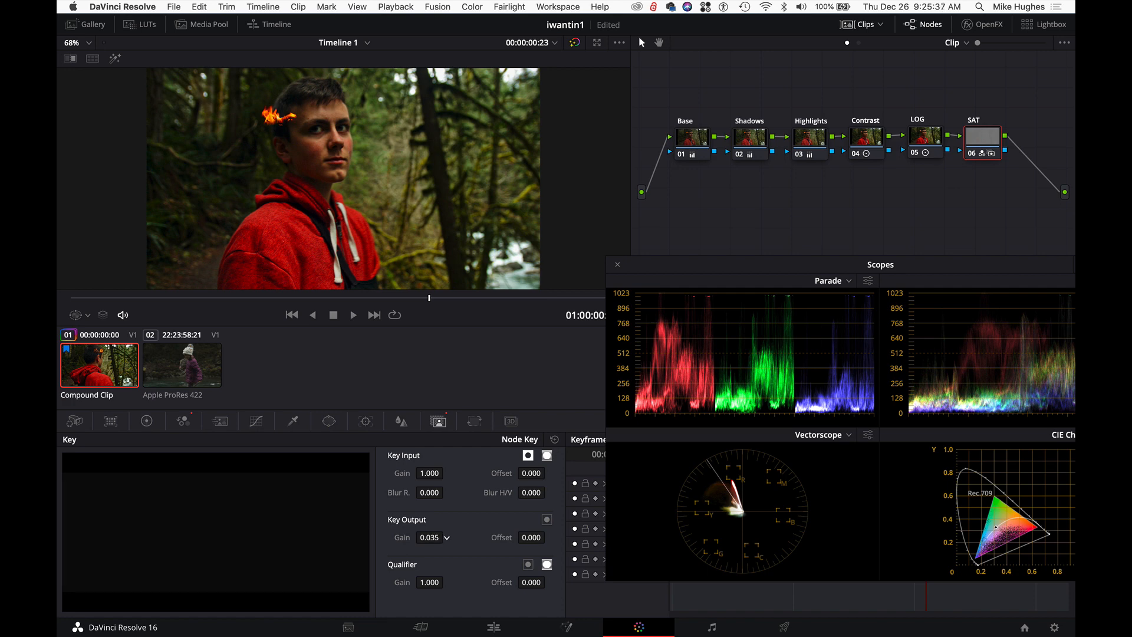
left_click_drag(435, 537, 432, 537)
left_click_drag(913, 259, 824, 264)
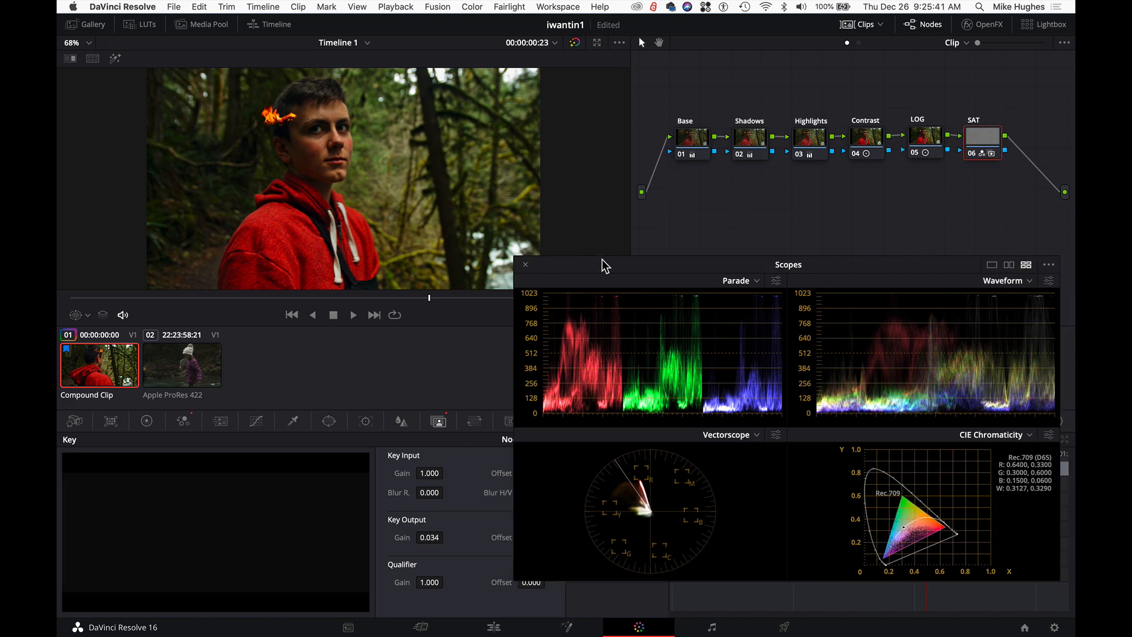
left_click(526, 264)
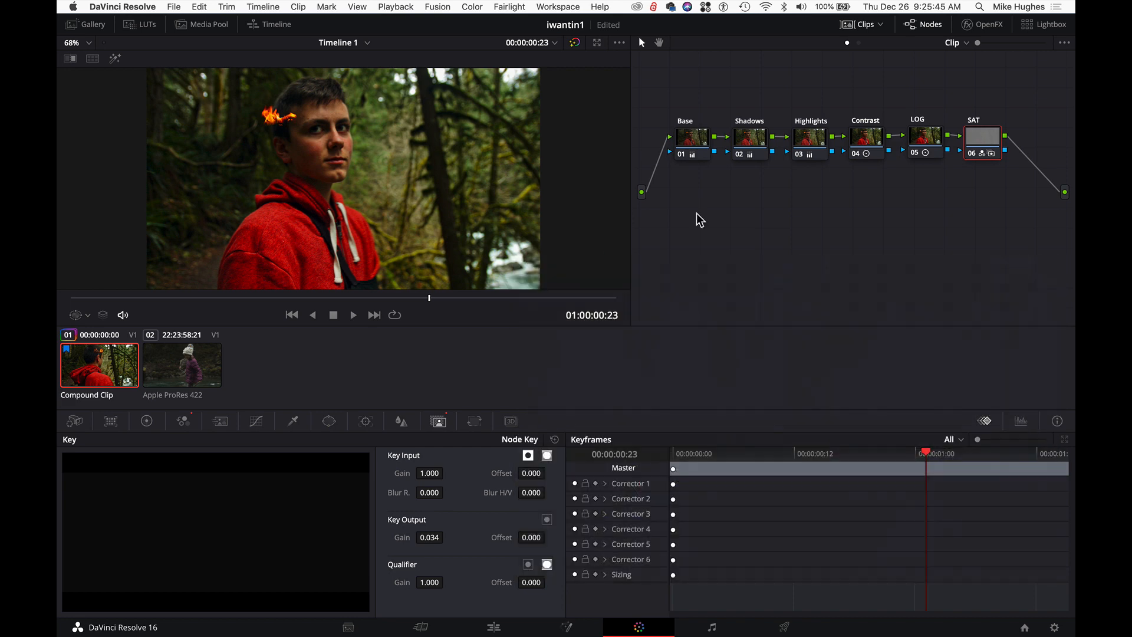
Step: Add a serial node after SAT and sharpen the image on it with a linked blur Radius of 0.44
key("alt+s")
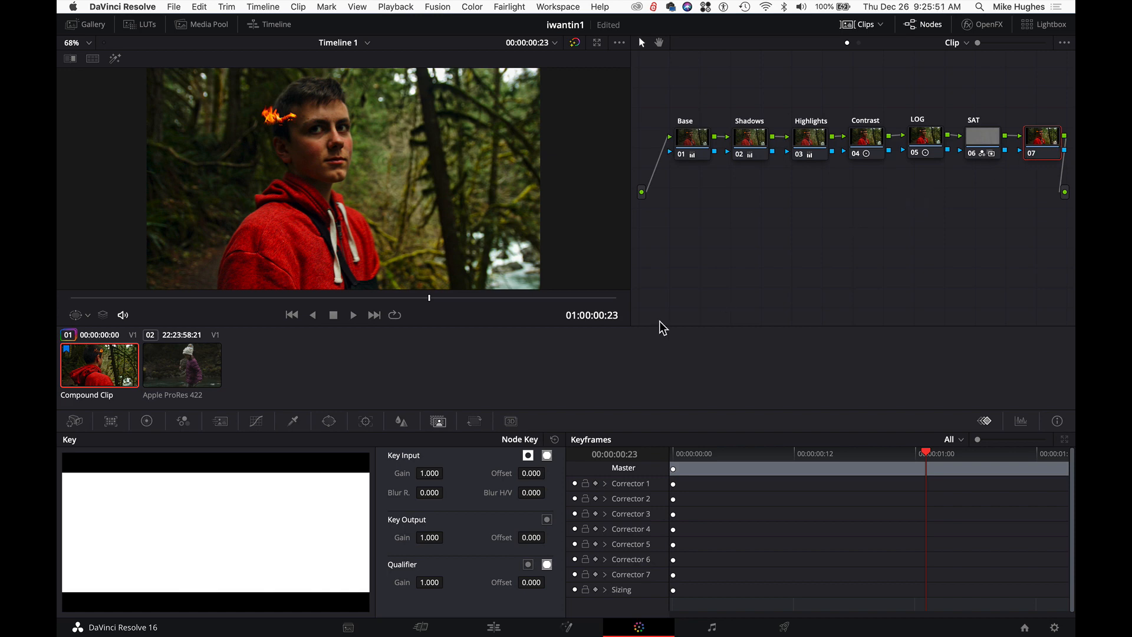
left_click(402, 421)
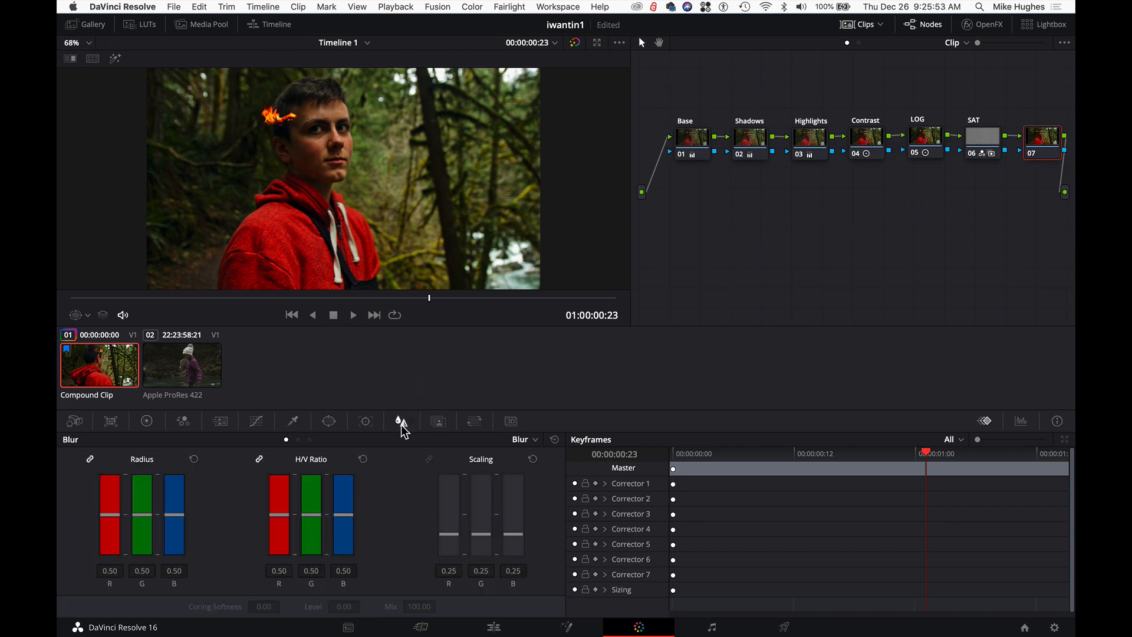
left_click_drag(110, 514, 110, 519)
scroll(317, 212, "up", 5)
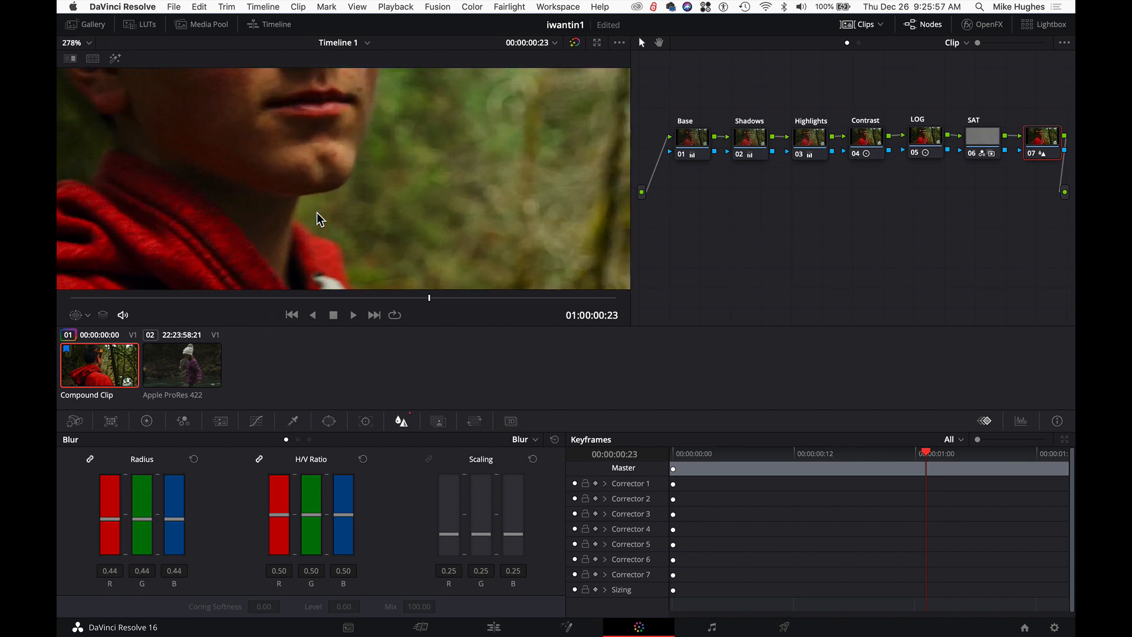
scroll(331, 162, "up", 5)
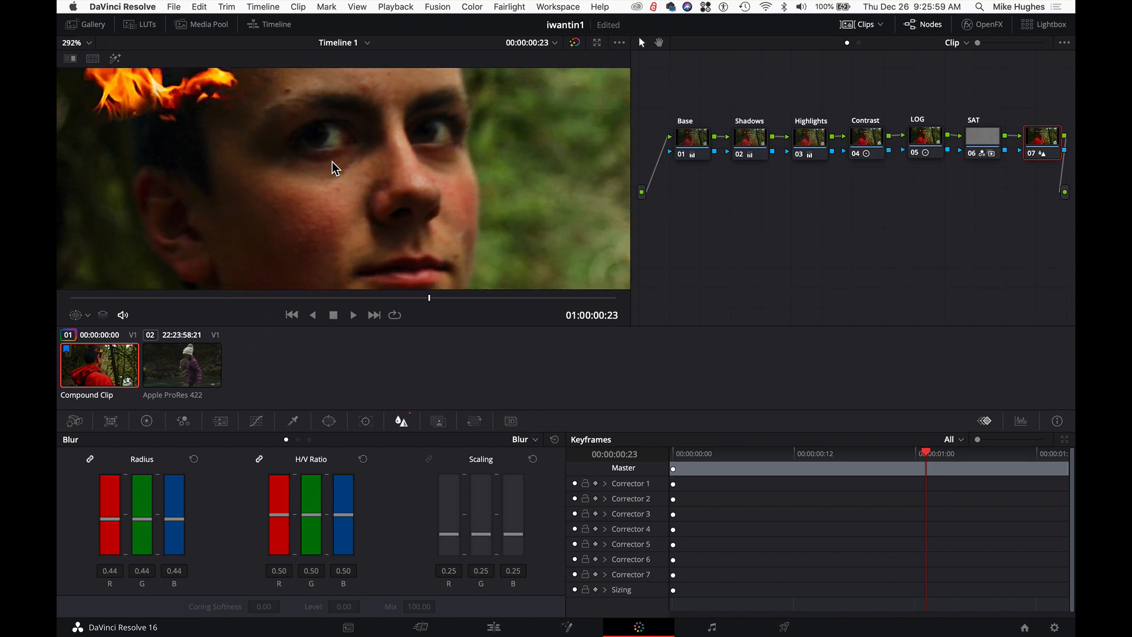
scroll(331, 162, "down", 1)
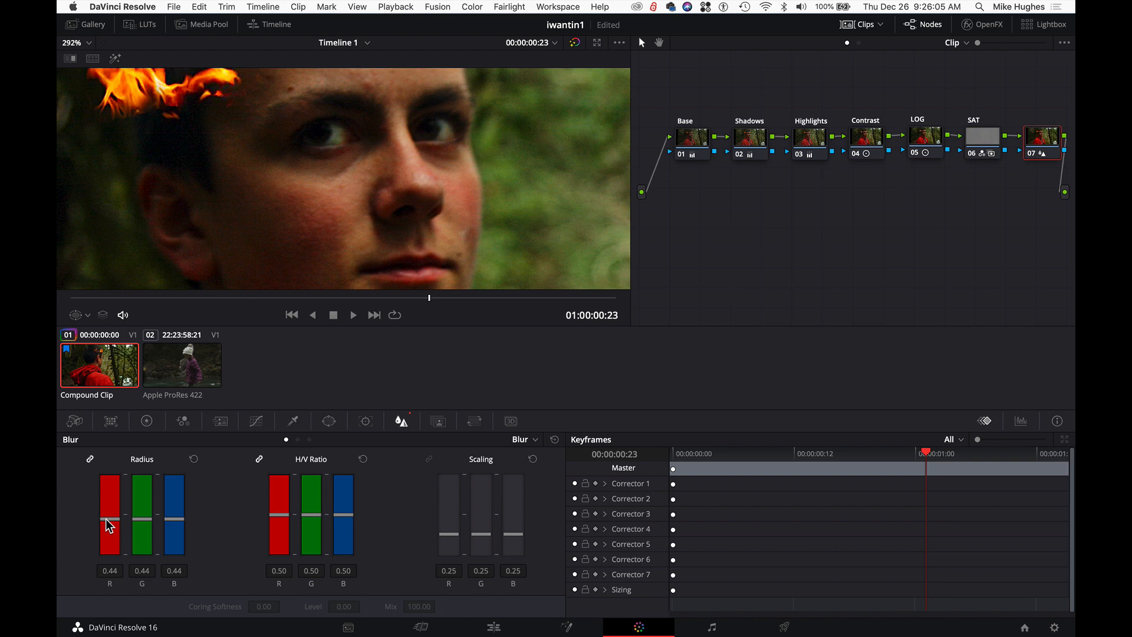
left_click_drag(104, 518, 108, 518)
Step: Move the playhead back to 00:00:00:18 and examine the sharpening on the subject's face up close
left_click_drag(405, 302, 368, 306)
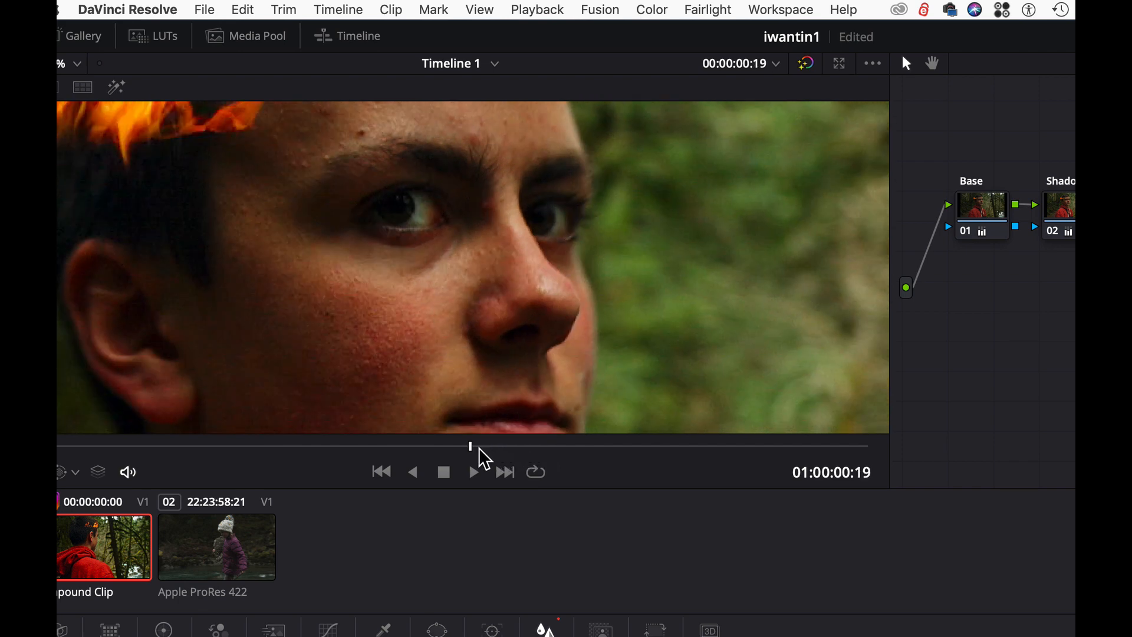
left_click_drag(492, 451, 470, 454)
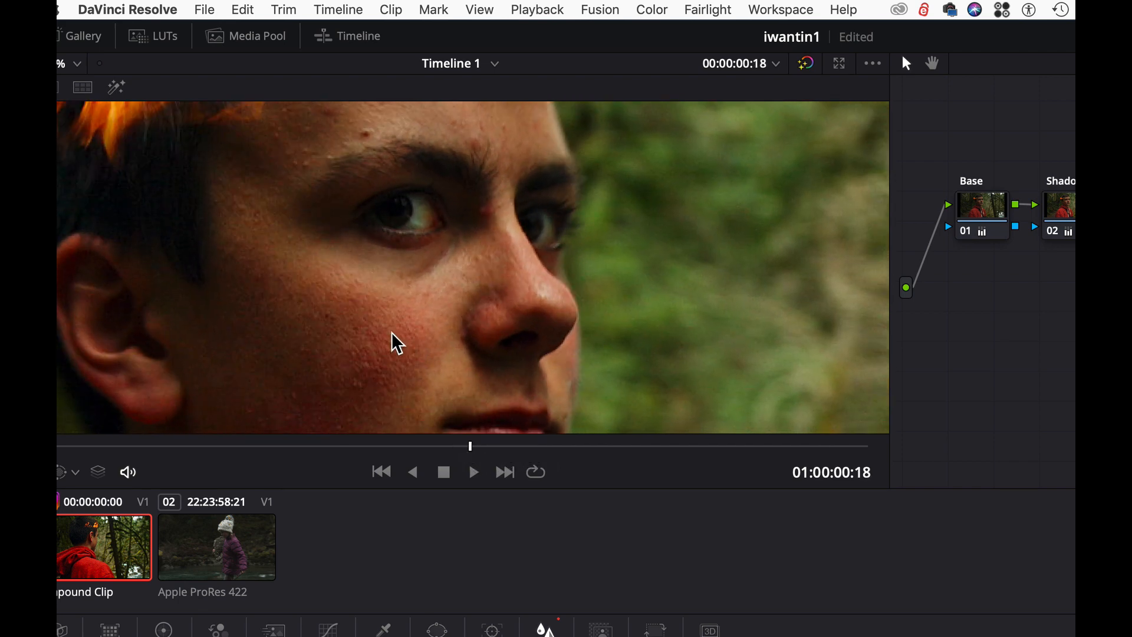
scroll(408, 242, "up", 3)
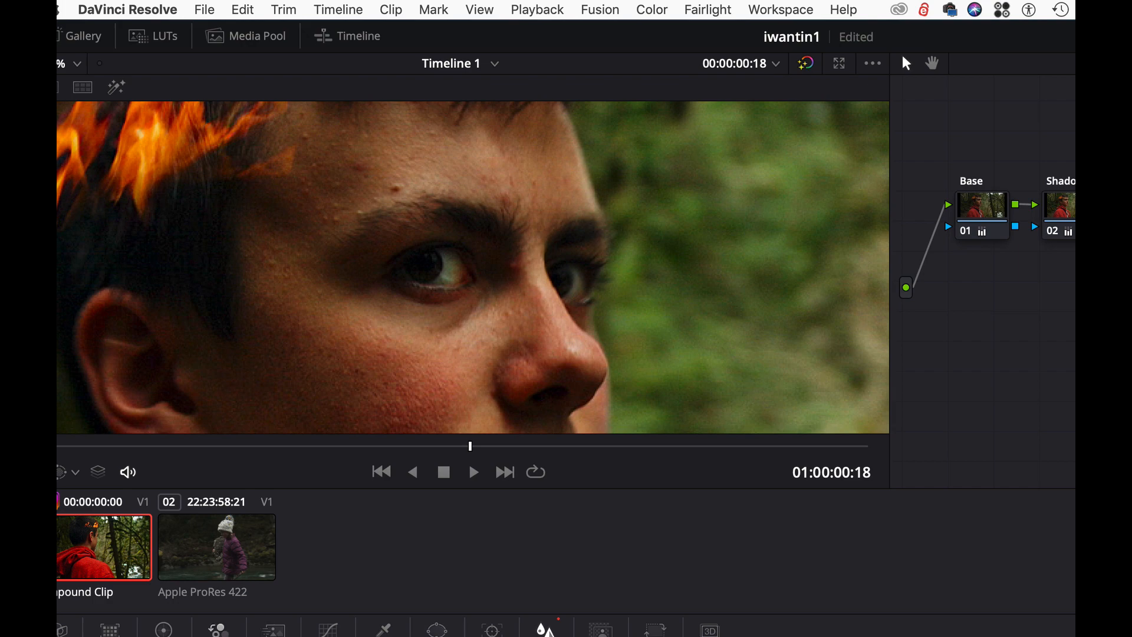
Step: Set the midtone detail (MD) of the sharpening node to 50.50 in the color wheels, with the scopes shown
left_click(165, 629)
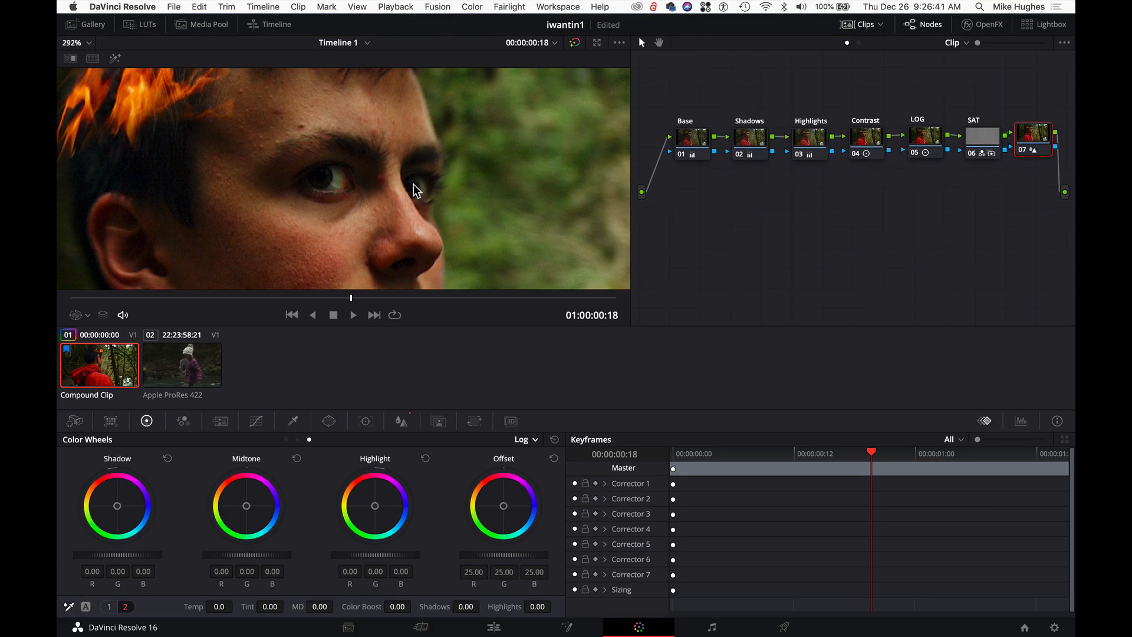
scroll(413, 184, "down", 2)
scroll(413, 184, "down", 5)
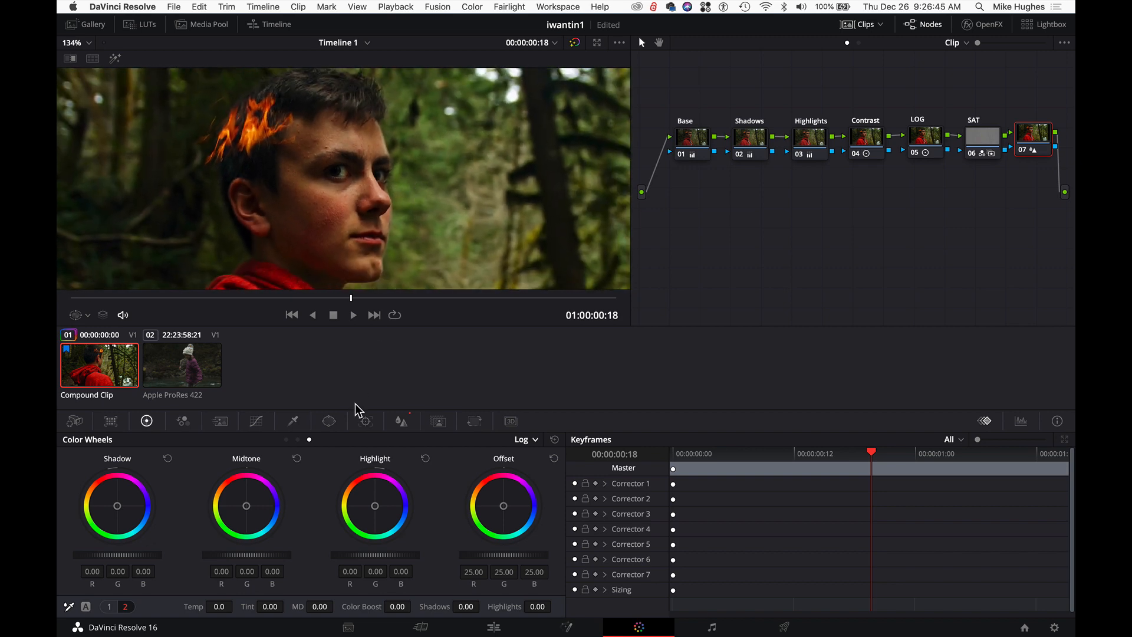
left_click_drag(318, 606, 342, 606)
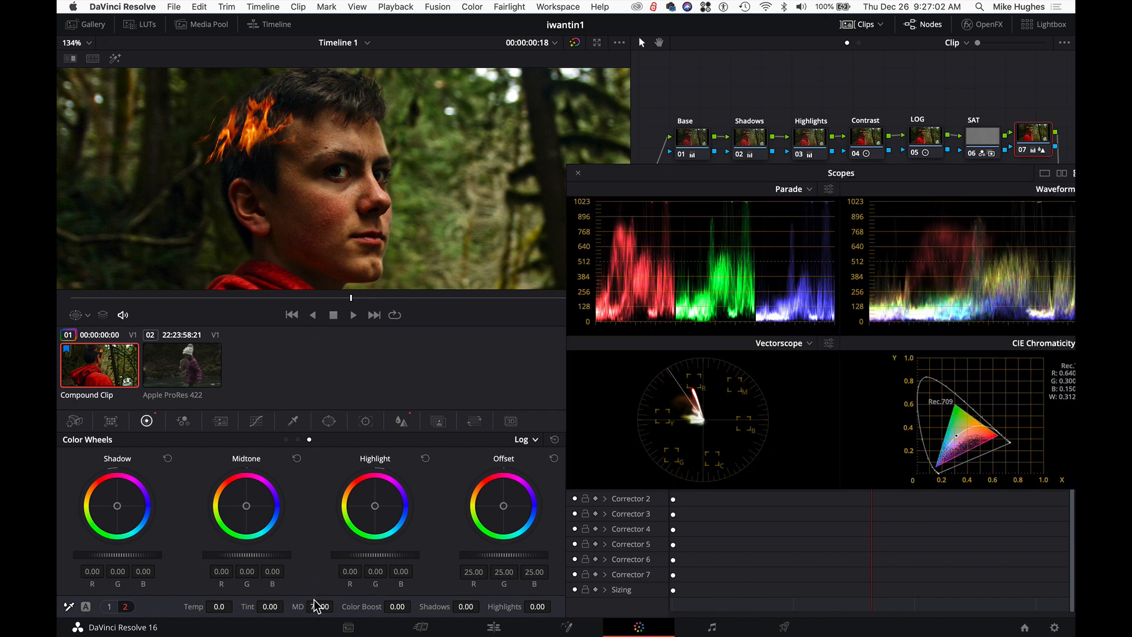
left_click_drag(319, 606, 344, 606)
left_click(321, 607)
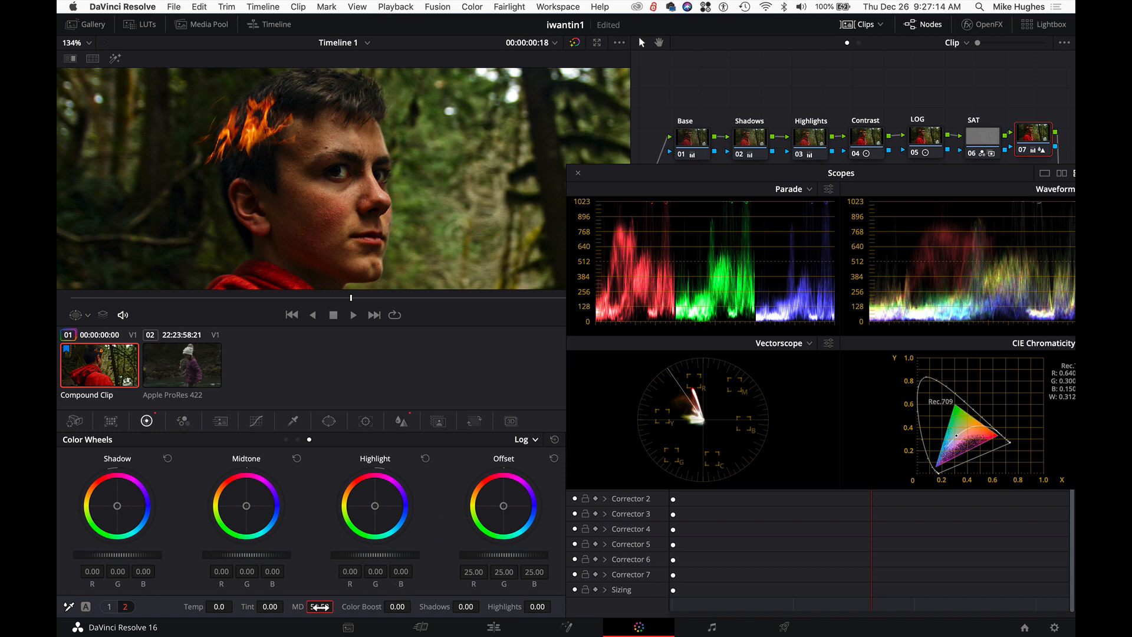
Step: Compare the image and scopes with the sharpening node disabled and enabled
key("super+d")
key("super+d")
key("super+d")
key("super+d")
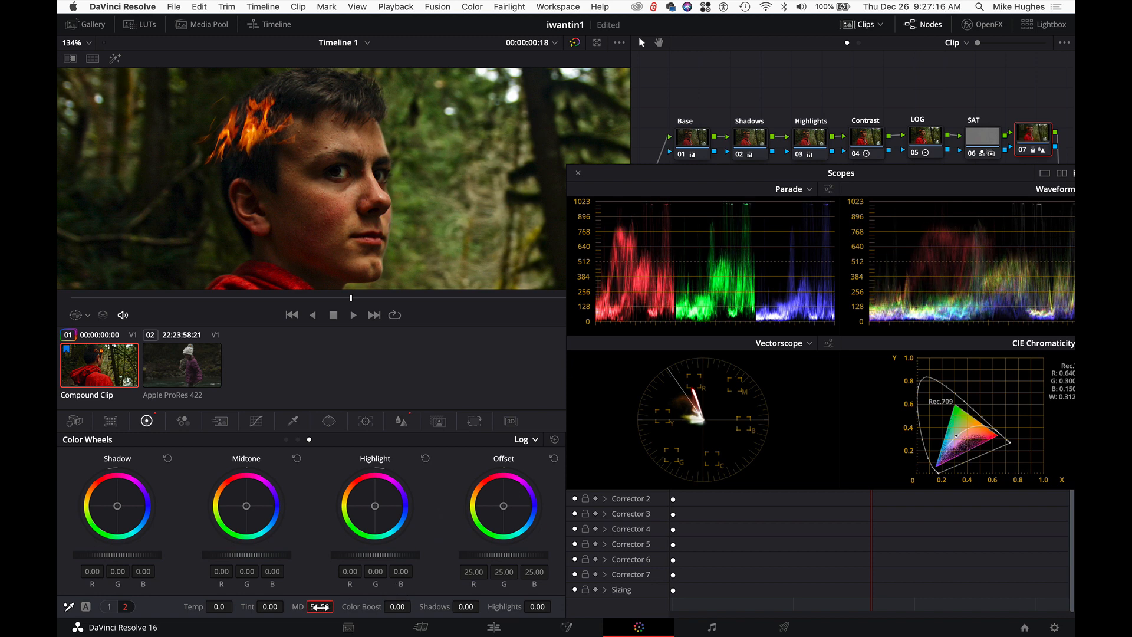
key("super+d")
key("super+d")
key("super+d")
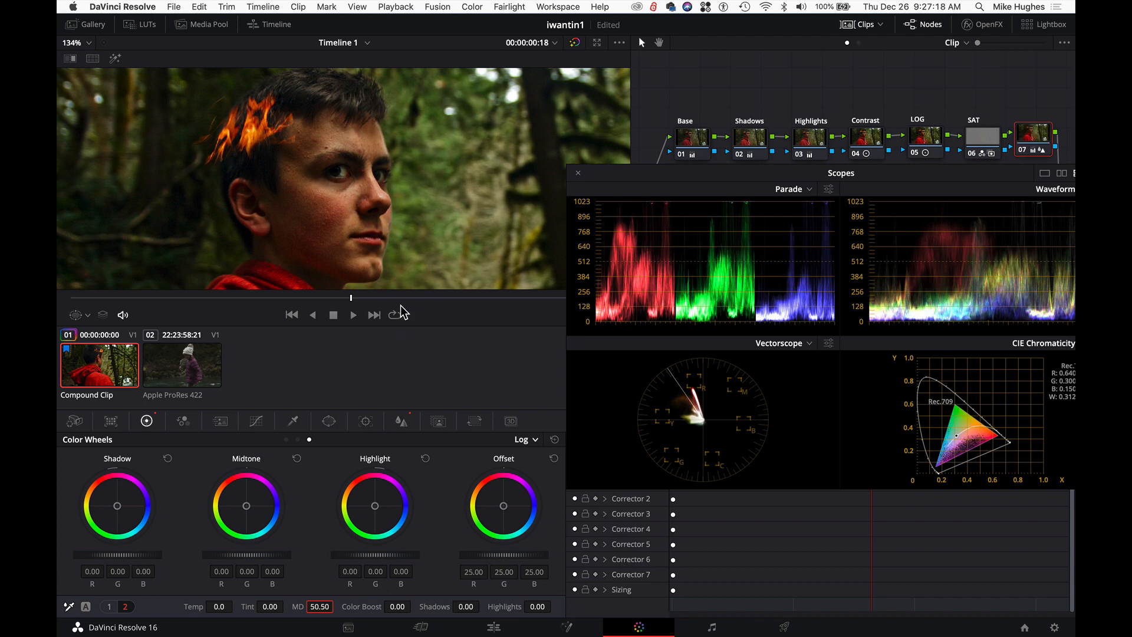
key("super+d")
key("super+d")
Step: Close the scopes and label the sharpening node "Sharp"
left_click_drag(619, 173, 500, 184)
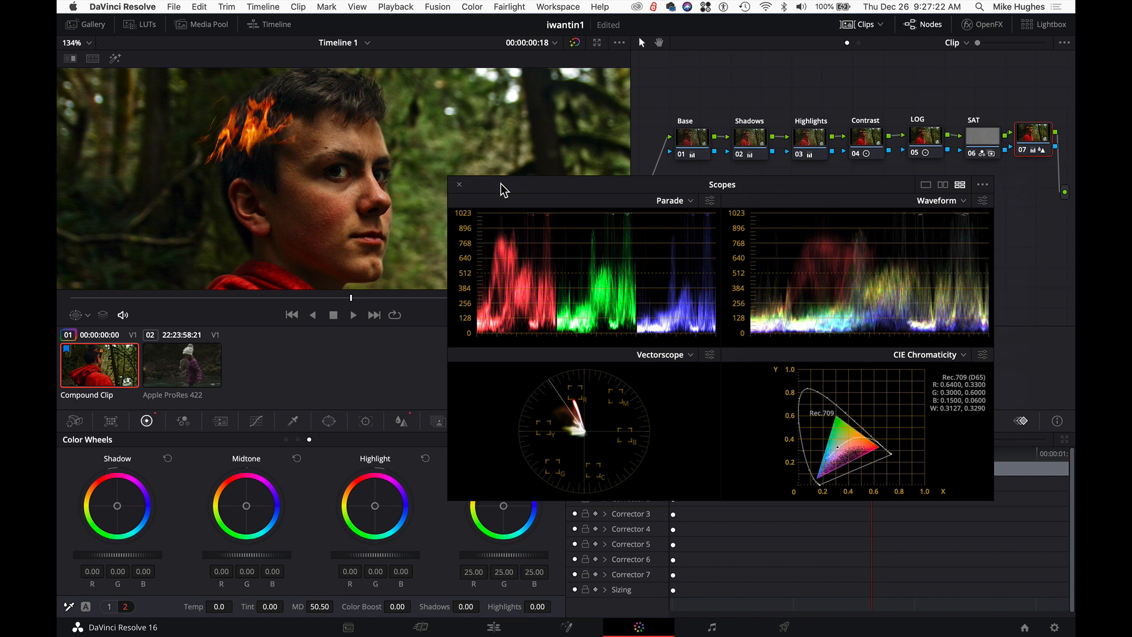
left_click(459, 185)
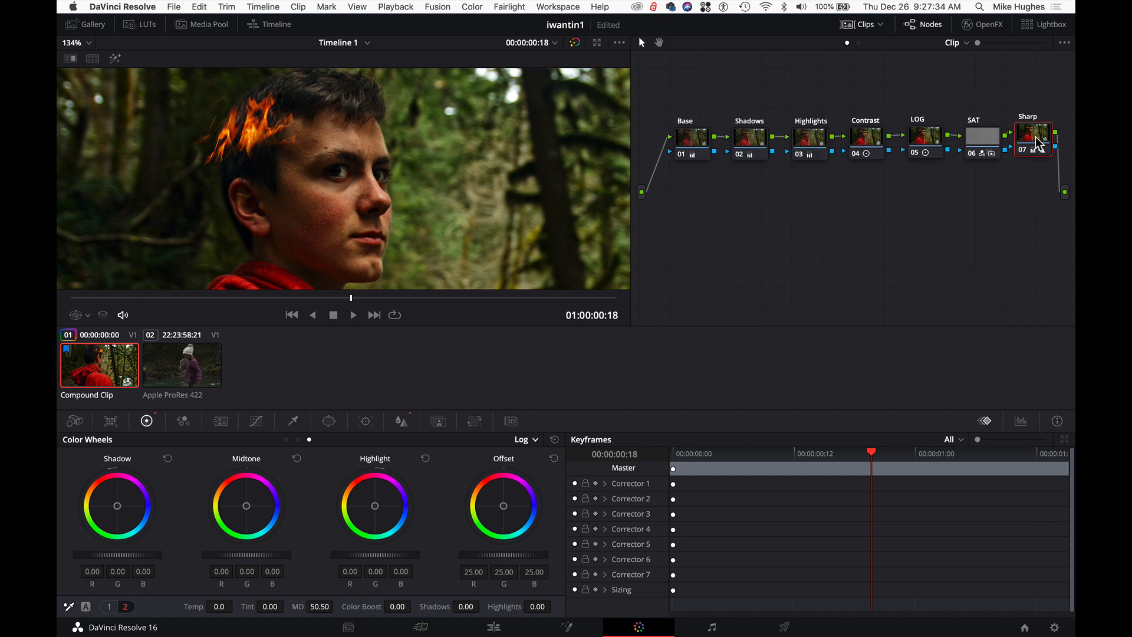
Step: Add a serial node after Sharp, place it at the end of the node row and label it "Light"
key("alt+s")
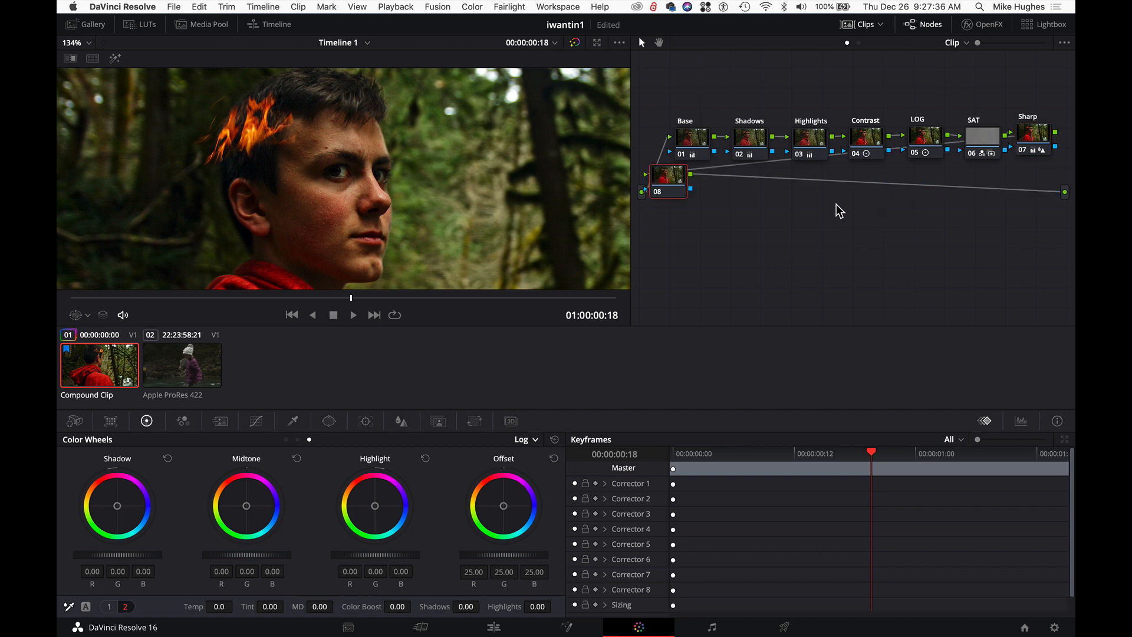
left_click_drag(676, 190, 960, 189)
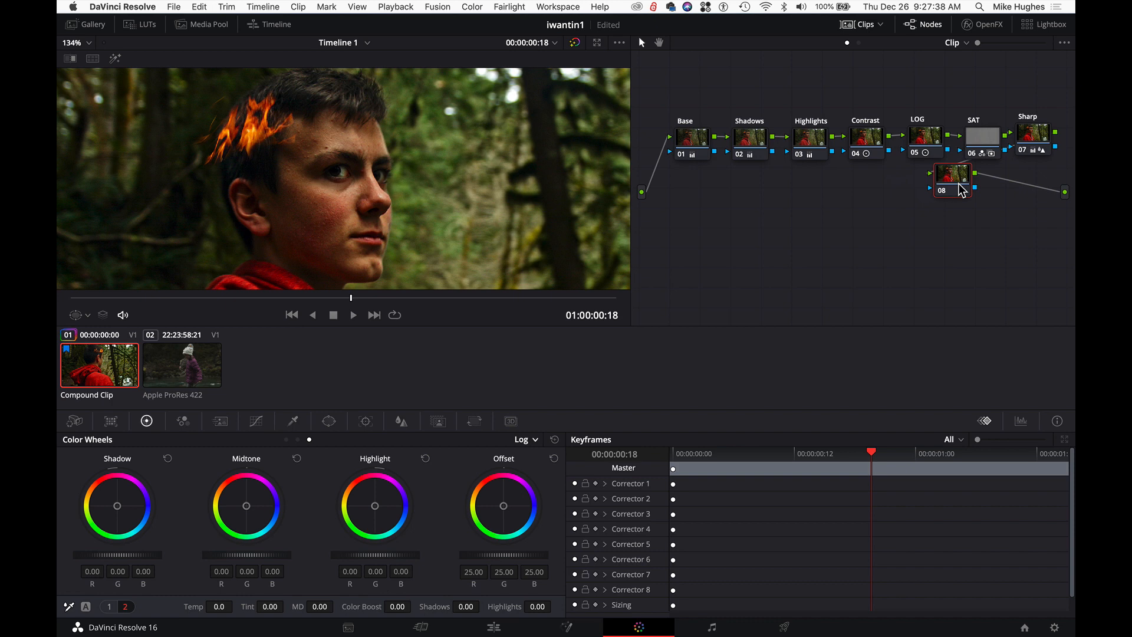
scroll(961, 188, "up", 3)
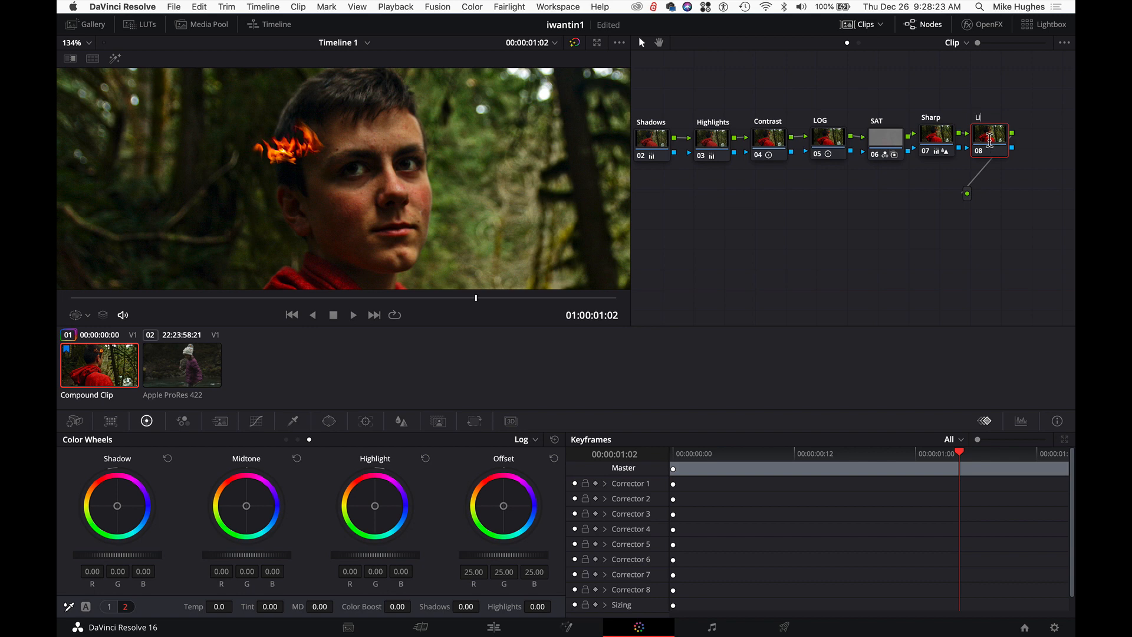
key("Return")
Step: Add a circular window around the subject on the Light node, with size 56.06, aspect 56.23 and softness 9.69, and preview the isolated area
scroll(491, 144, "down", 5)
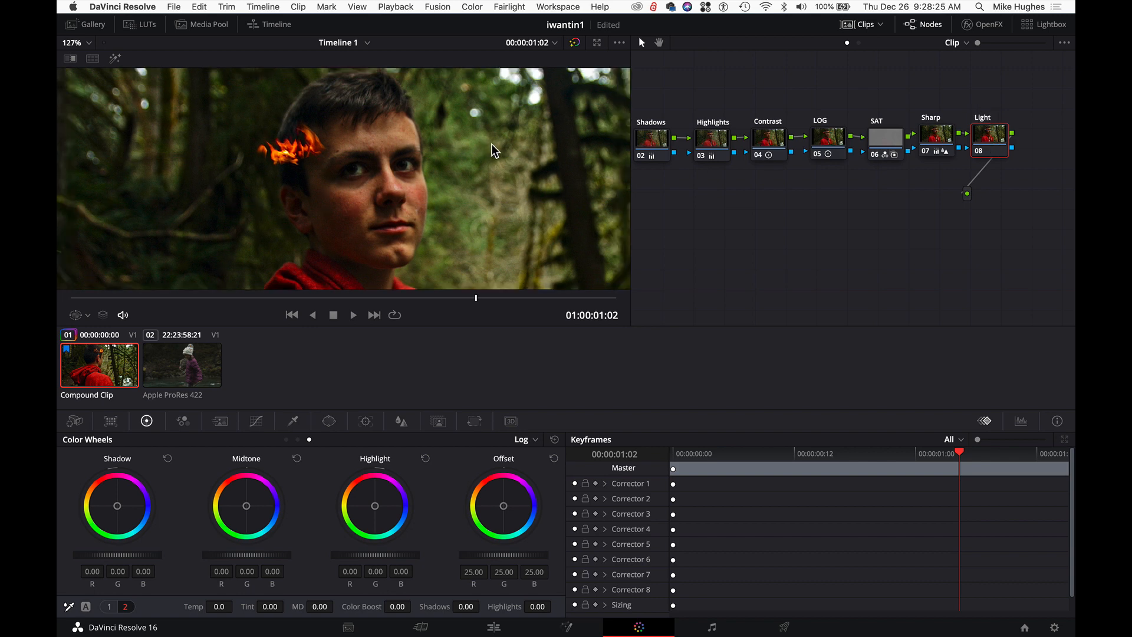
scroll(452, 190, "down", 3)
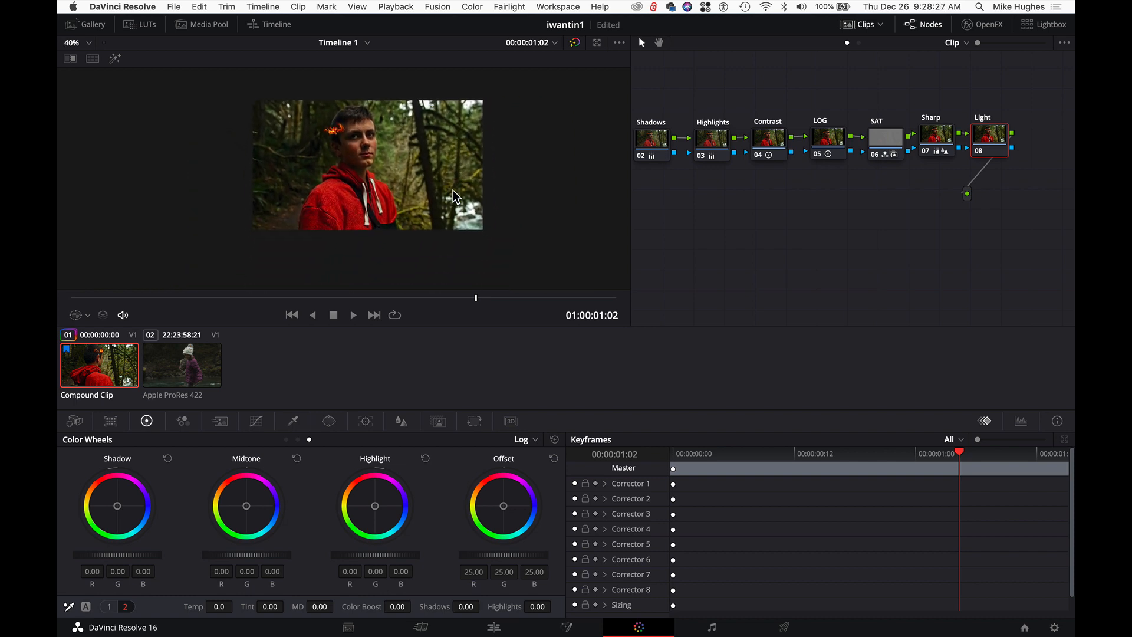
scroll(453, 190, "up", 1)
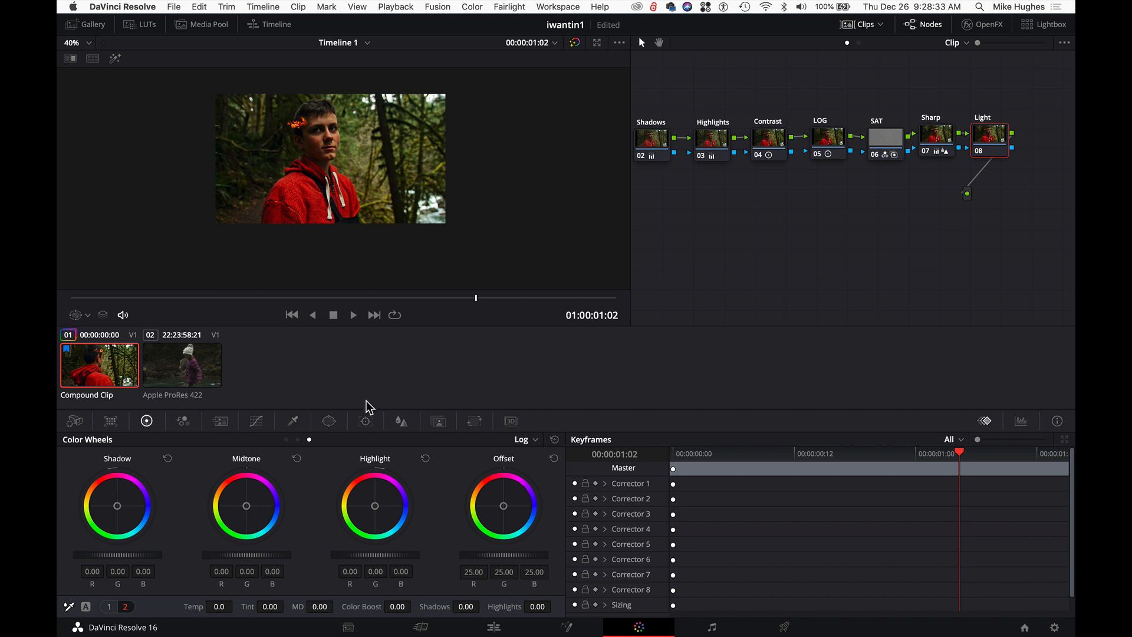
left_click(329, 422)
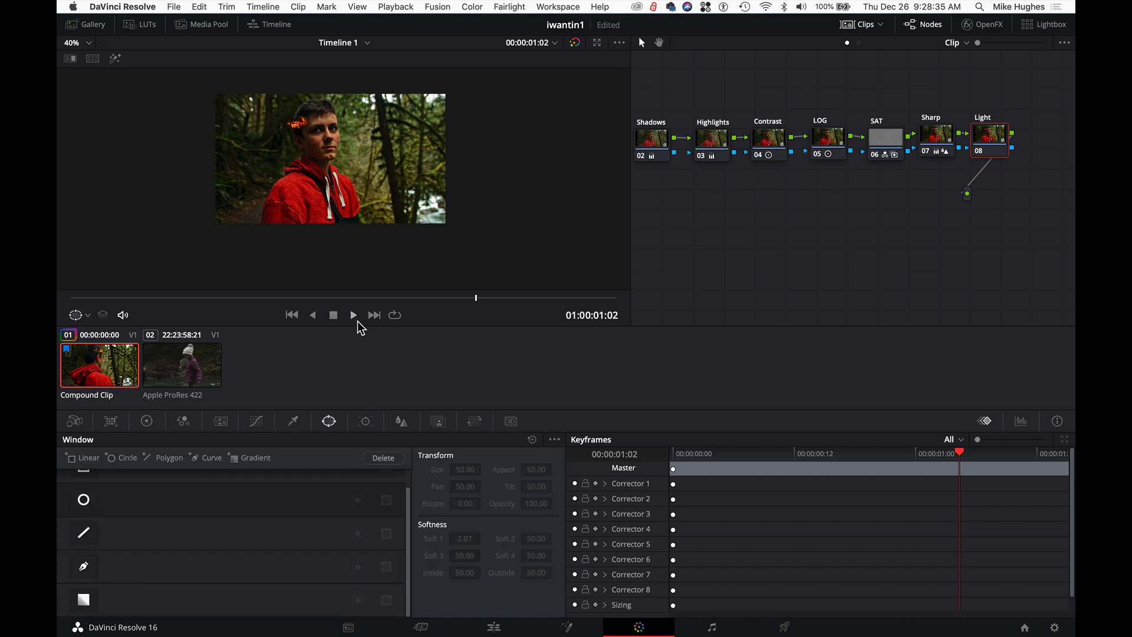
left_click(91, 499)
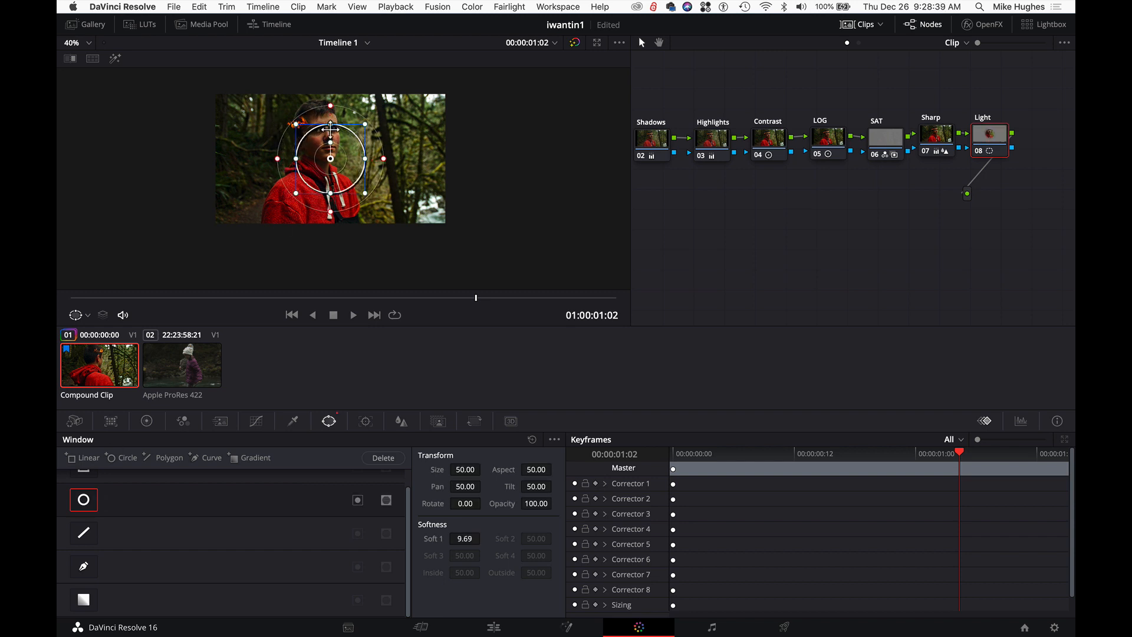
left_click_drag(330, 124, 330, 108)
left_click_drag(295, 158, 272, 159)
left_click(115, 59)
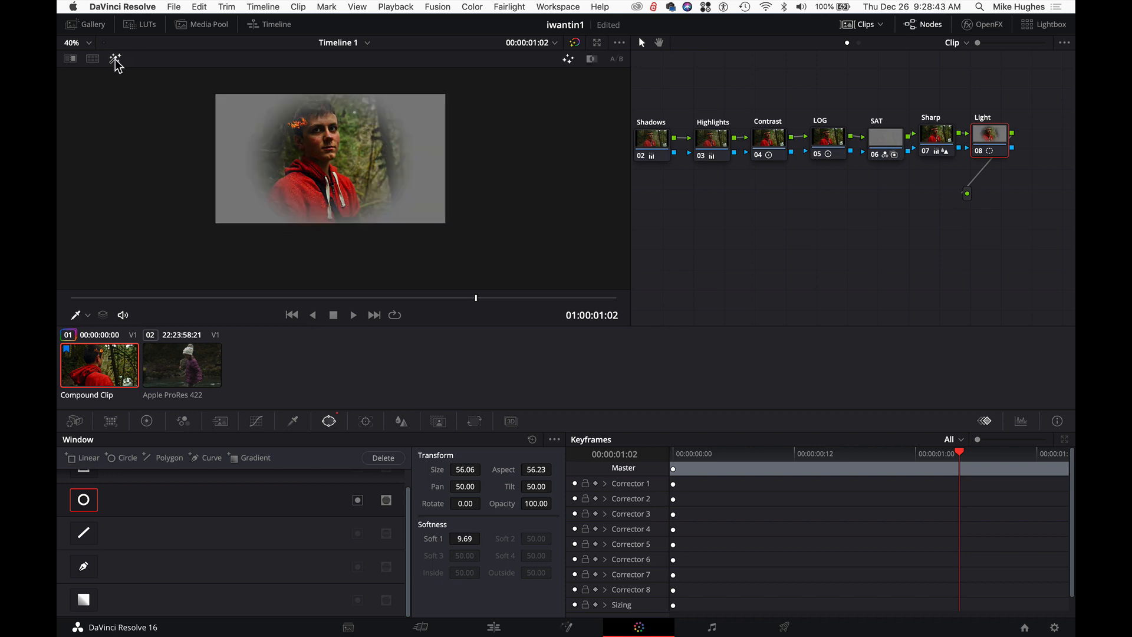
left_click(115, 60)
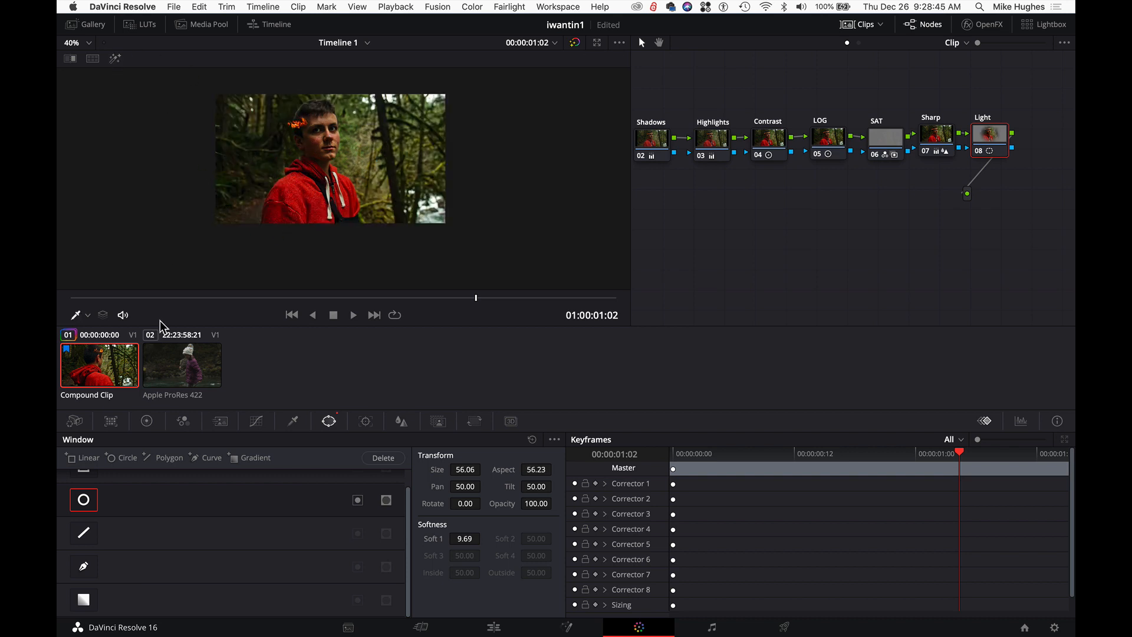
Step: Refine the Light node's circular window to aspect 55.19, softness 13.66, pan 48.70 and tilt 50.19, and preview the isolated area
left_click(84, 533)
left_click(84, 534)
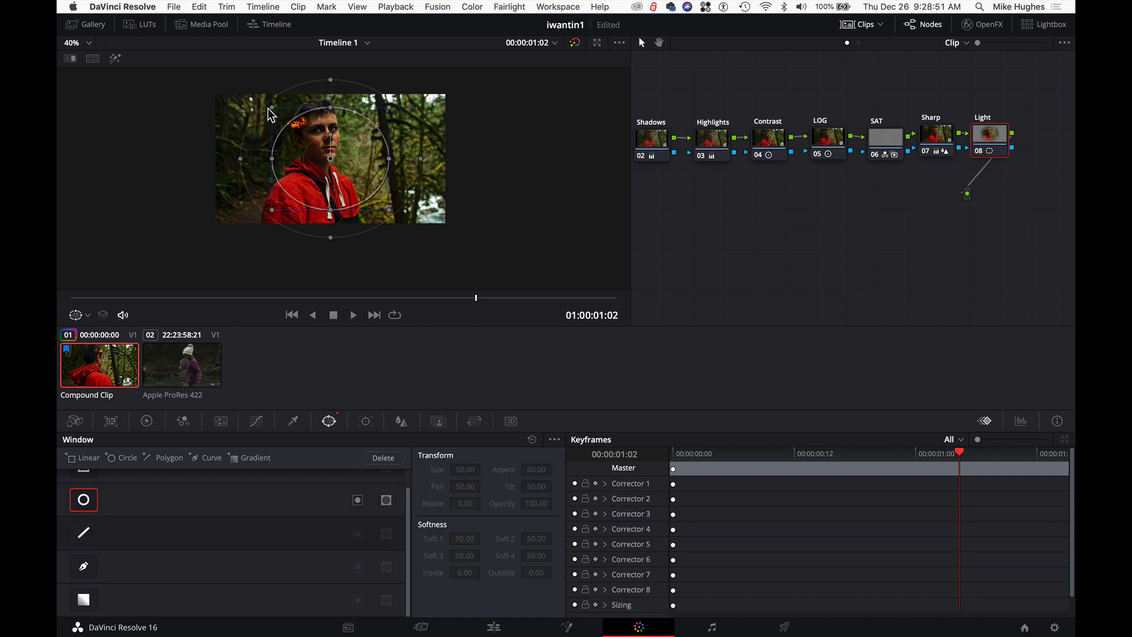
left_click_drag(270, 107, 255, 100)
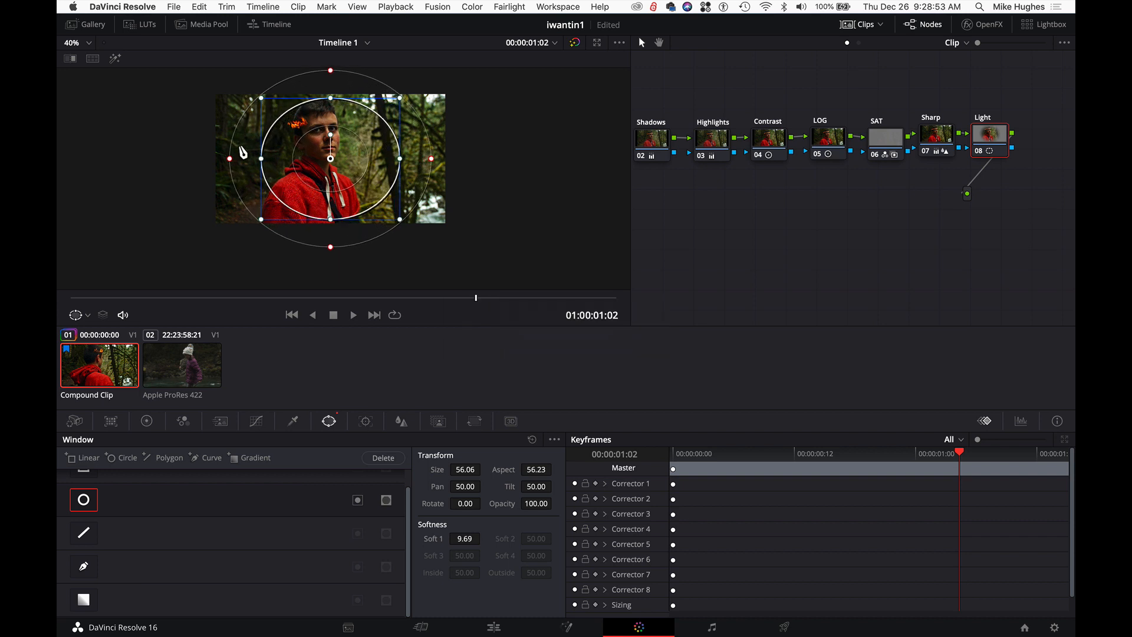
left_click_drag(230, 160, 219, 160)
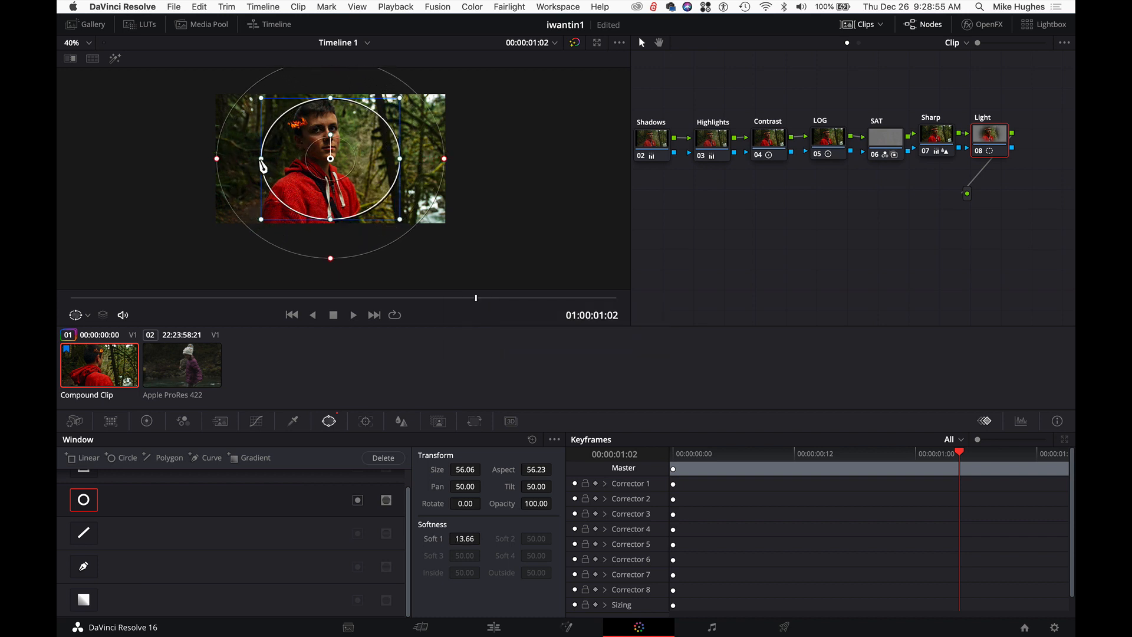
left_click_drag(263, 169, 265, 160)
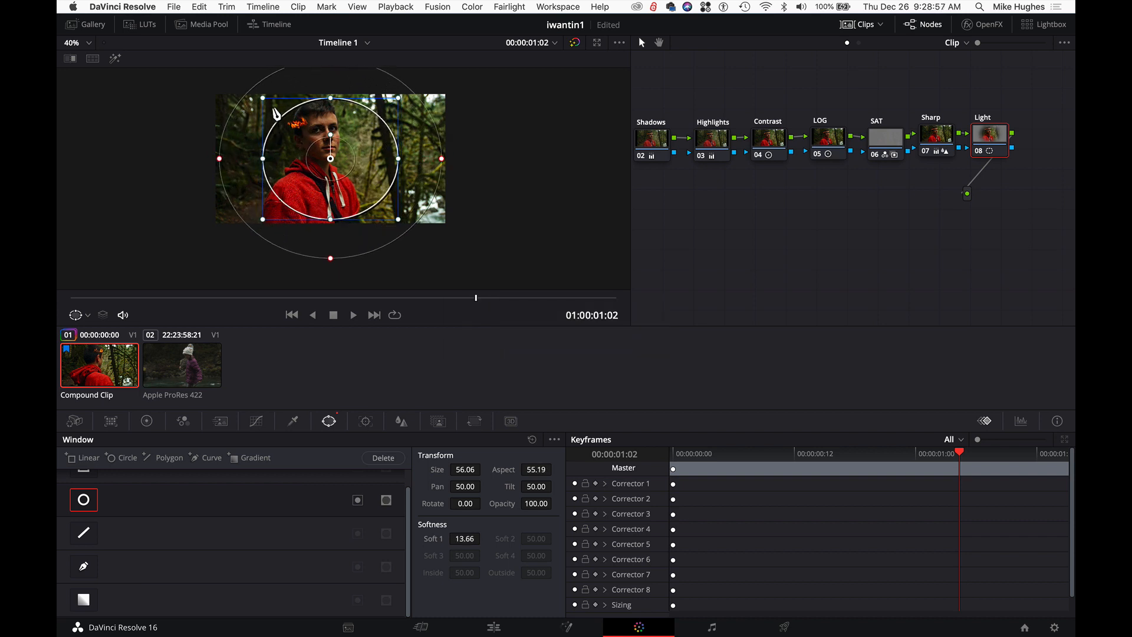
left_click_drag(281, 121, 268, 119)
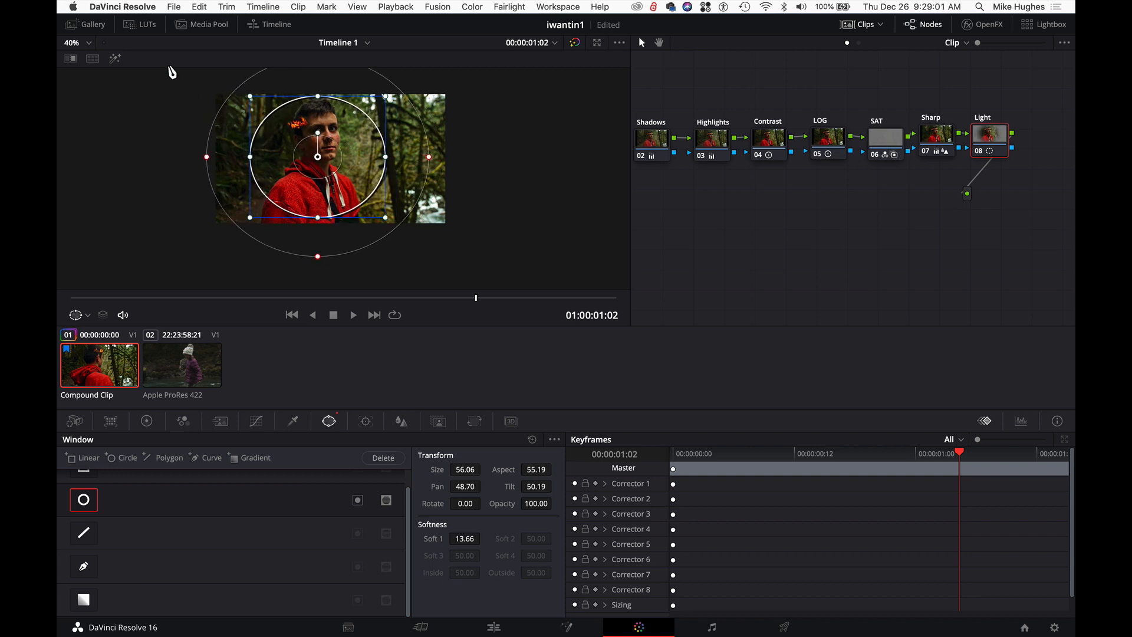
left_click(112, 58)
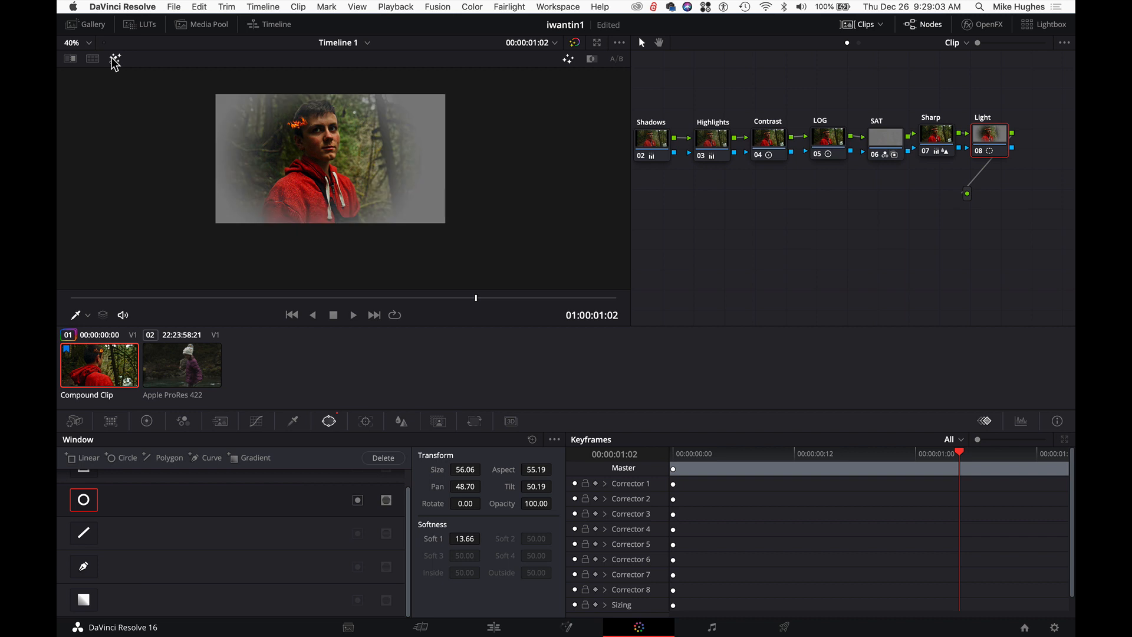
left_click(113, 58)
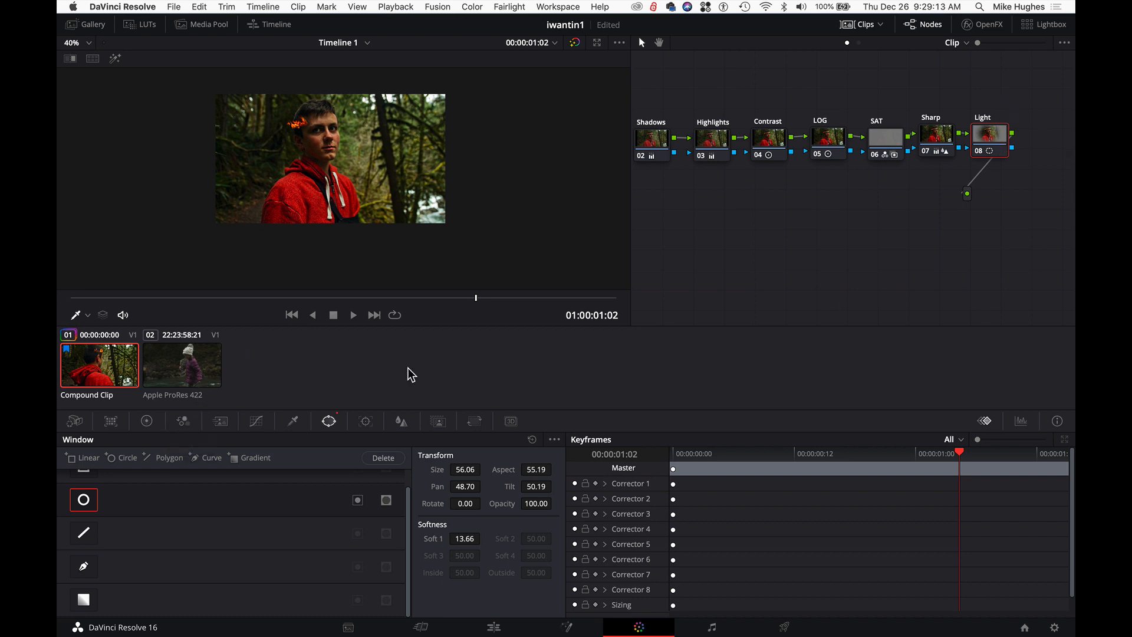
Step: Brighten the area inside the Light window with the Log wheels, raising Midtone to 0.23 and Highlight to 0.26
left_click(148, 421)
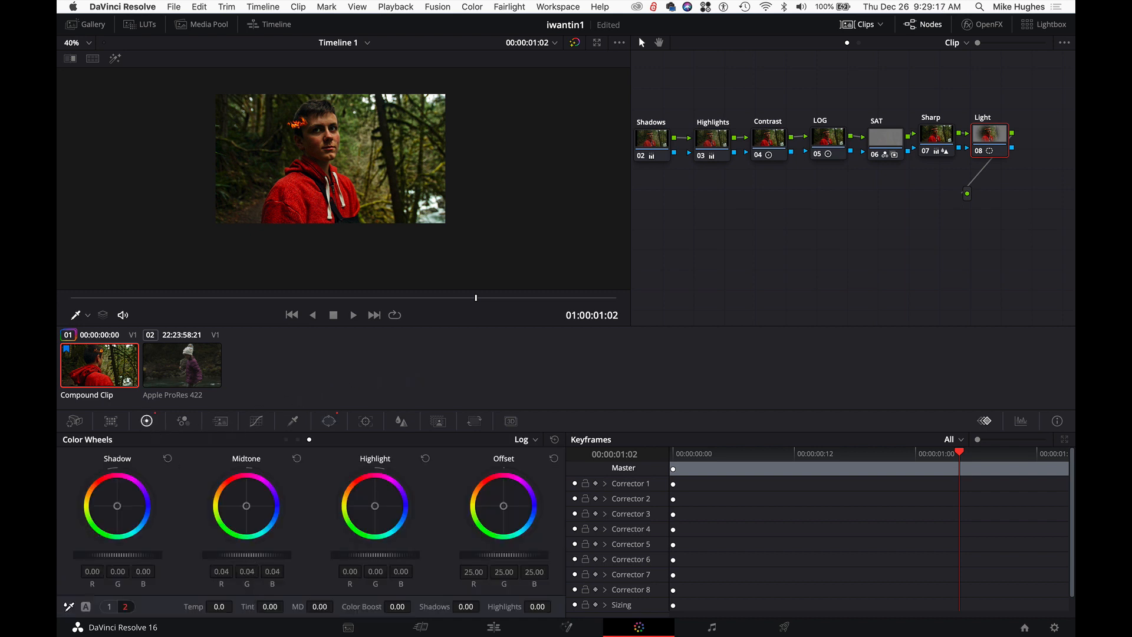
mouse_move(221, 555)
left_mouse_down()
mouse_move(253, 555)
mouse_move(221, 563)
left_mouse_up()
mouse_move(366, 555)
left_mouse_down()
mouse_move(393, 555)
mouse_move(383, 554)
left_mouse_up()
Step: Compare the image with the Light node disabled and enabled
key("ctrl+d")
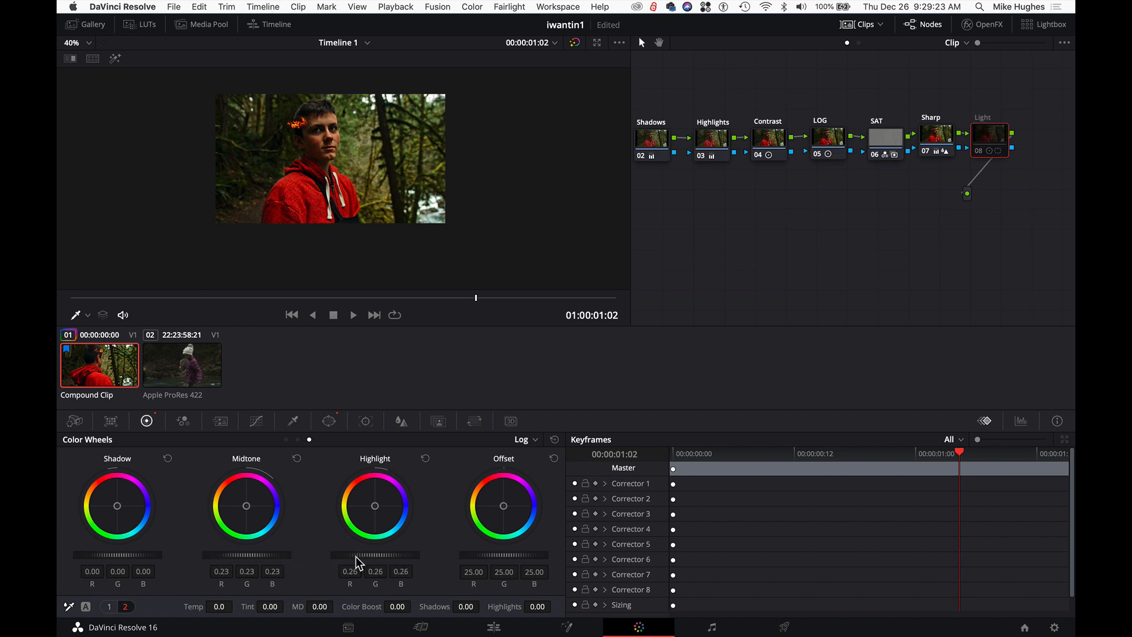
key("ctrl+d")
key("ctrl+d")
key("ctrl+d")
key("ctrl+d")
key("ctrl+d")
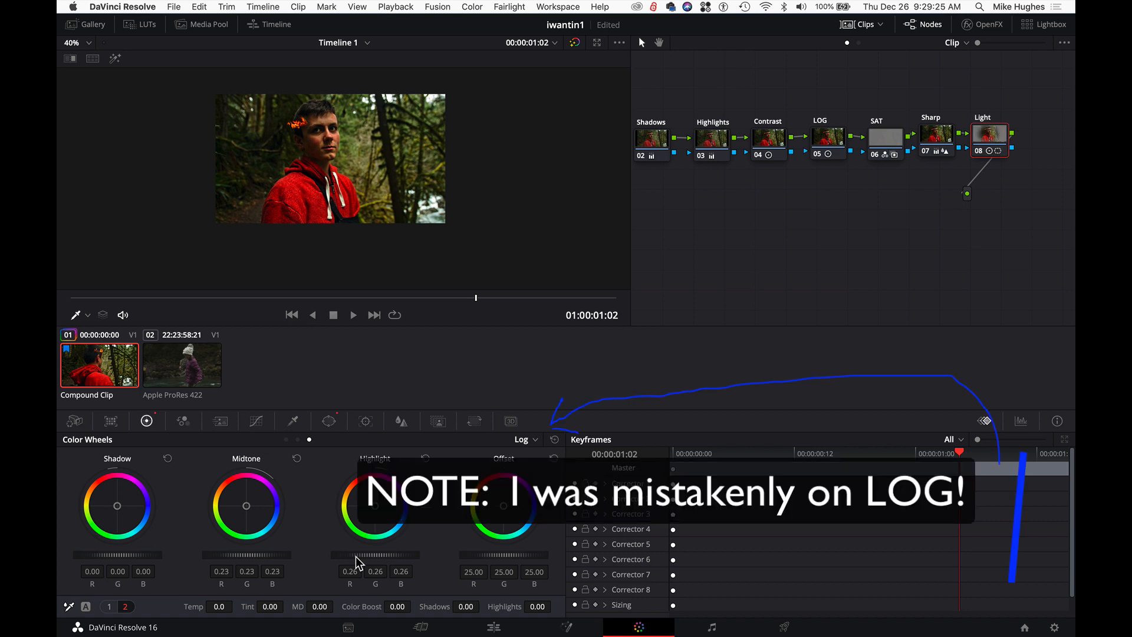
key("ctrl+d")
key("ctrl+d")
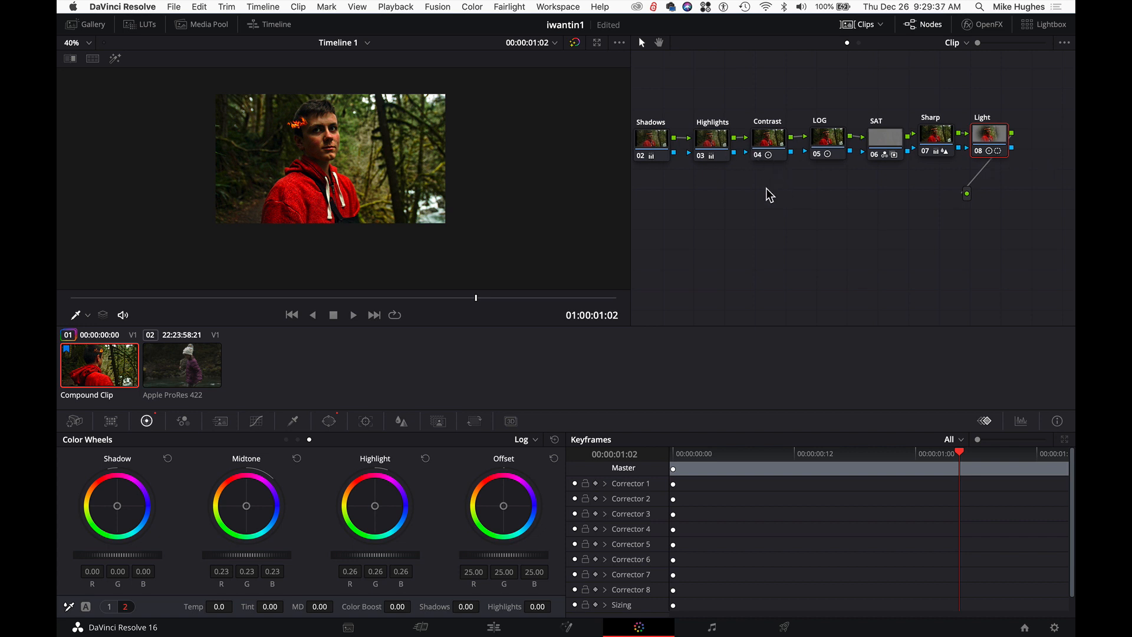
Step: Add a serial node after Light at the end of the node row and label it "Curves"
left_click_drag(831, 189, 906, 183)
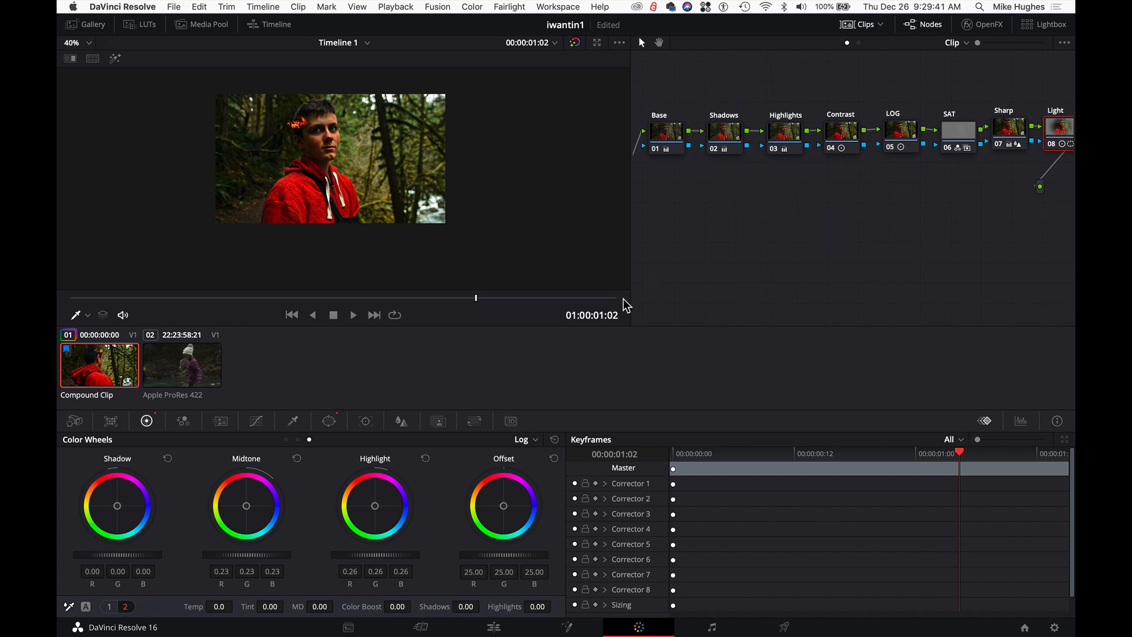
left_click(256, 421)
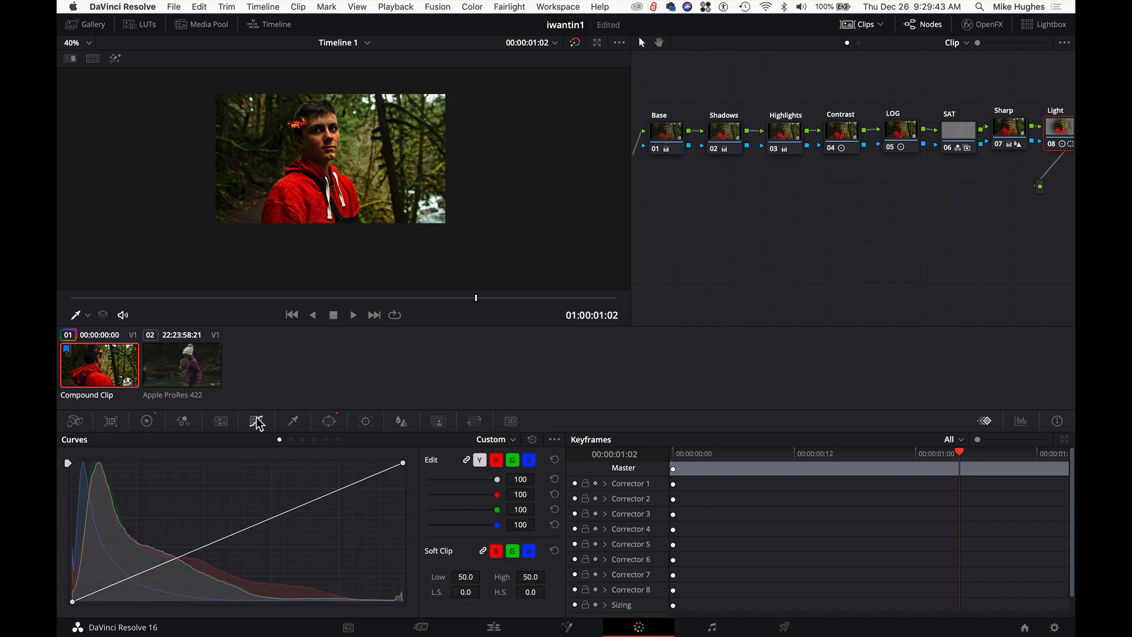
scroll(855, 242, "right", 5)
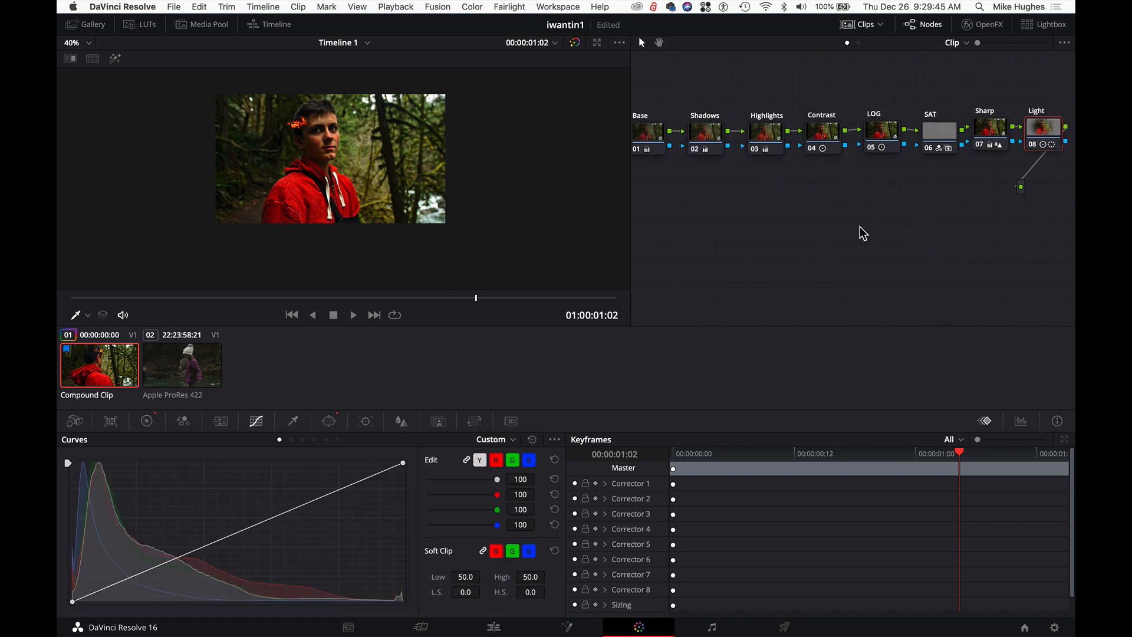
key("alt+s")
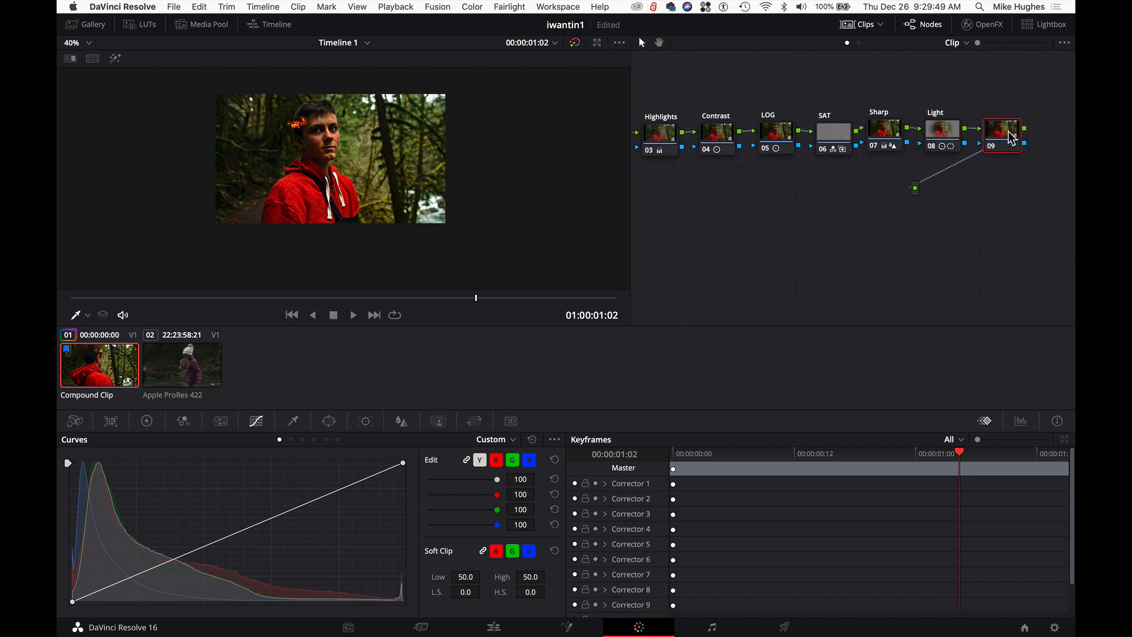
type("Curves")
Step: Shape the Curves node's custom curve with an anchor point in the shadows and a slightly raised point in the highlights
left_click(142, 574)
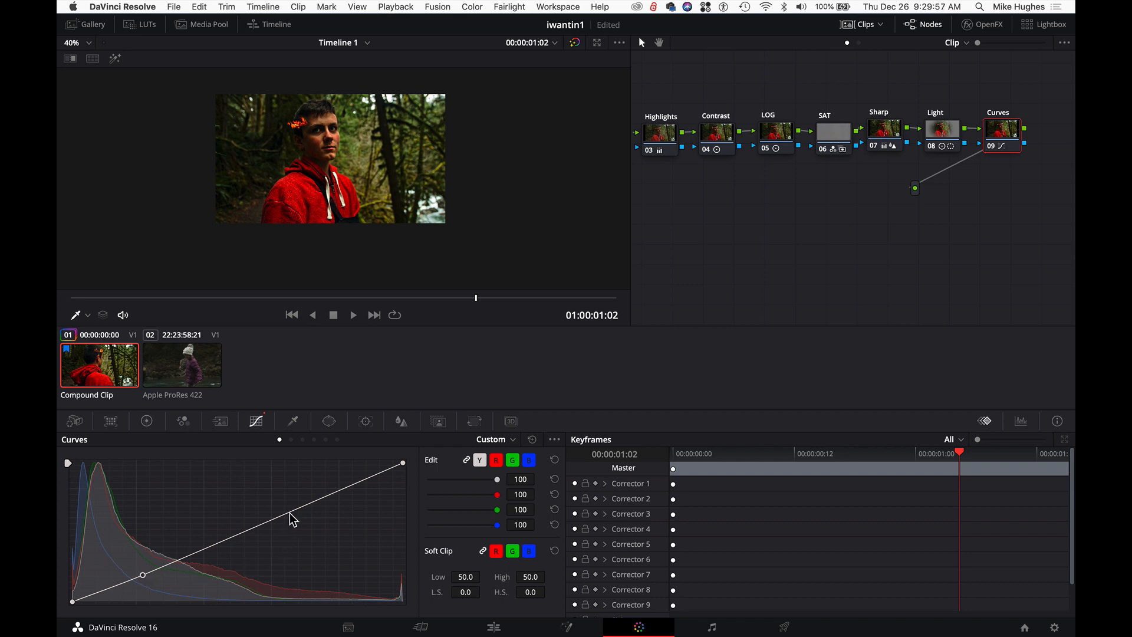
left_click_drag(290, 513, 287, 500)
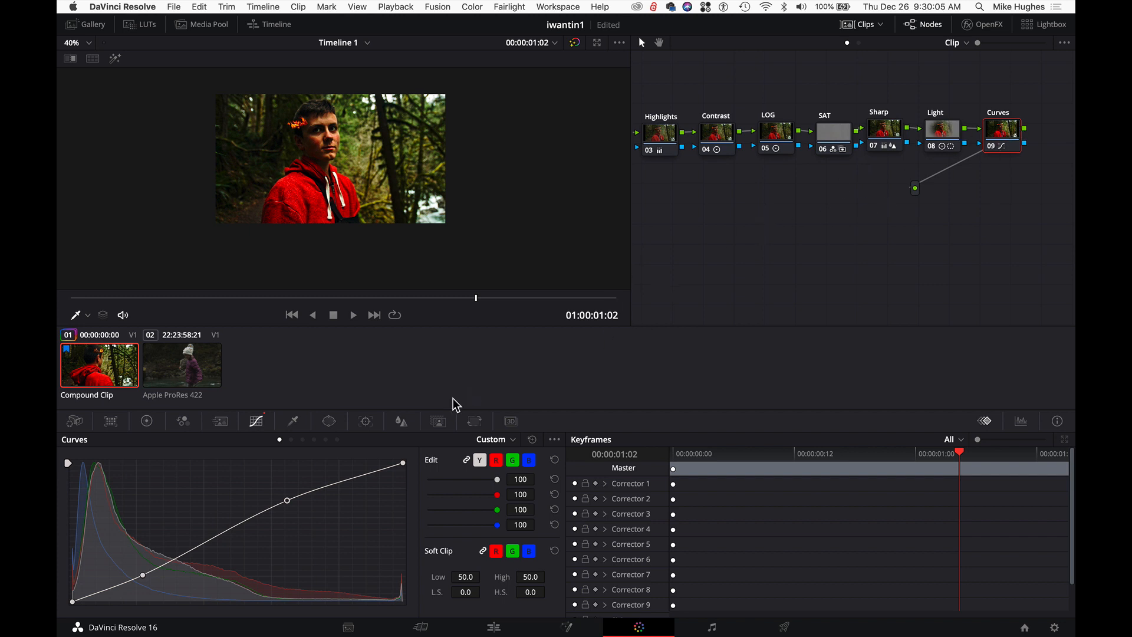
Step: Review the available curve types and switch the Curves node from the custom curve to Lum Vs Sat
left_click(501, 440)
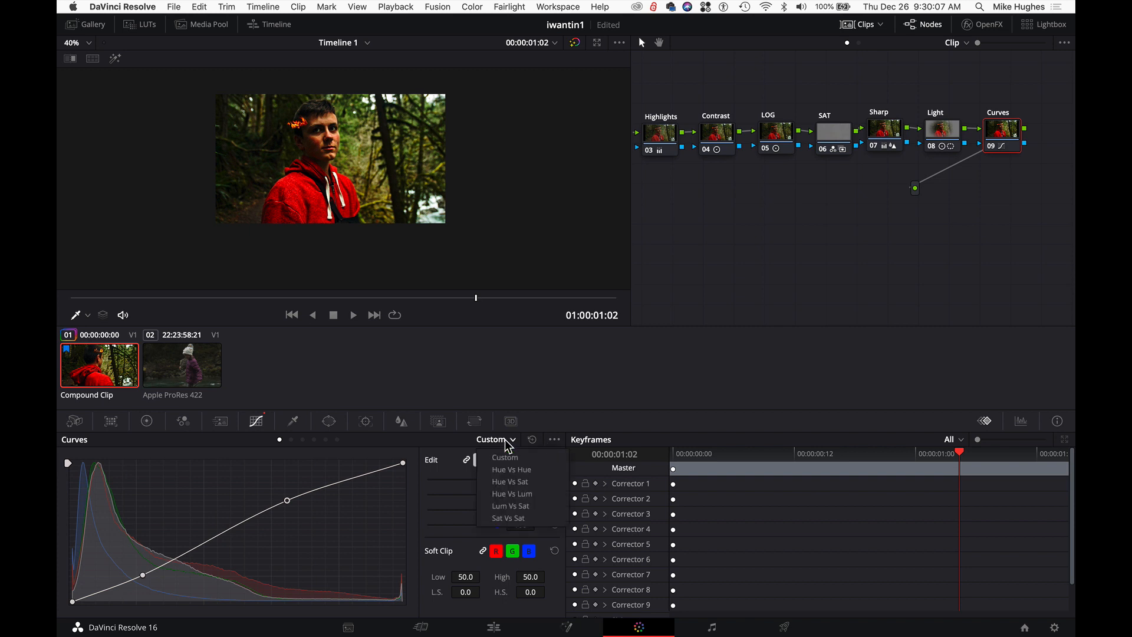
left_click(704, 351)
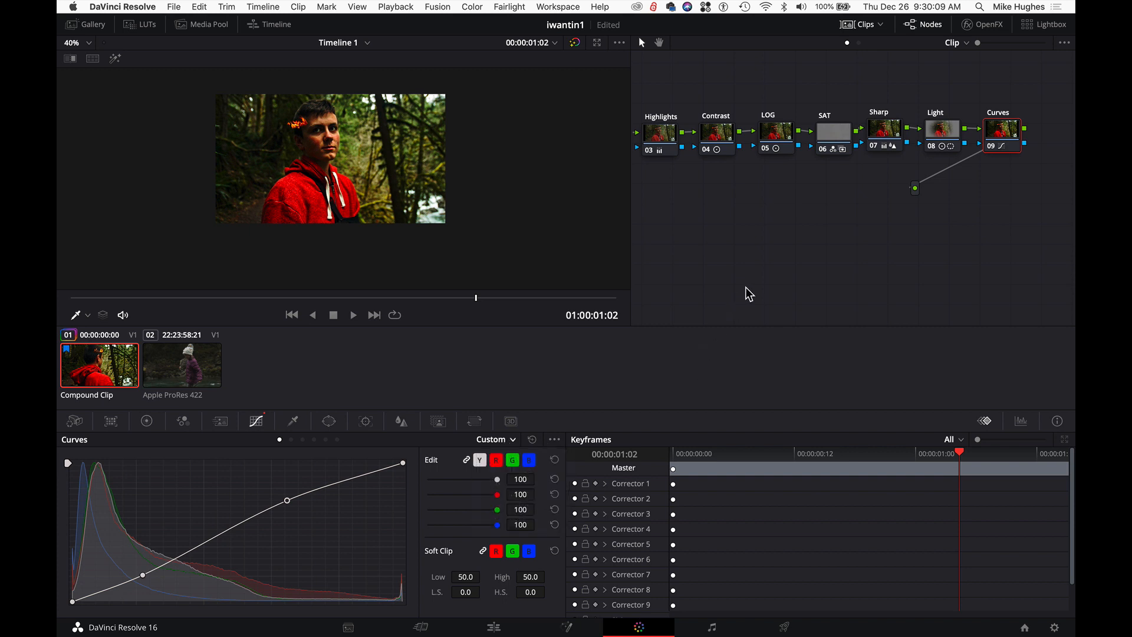
left_click(502, 440)
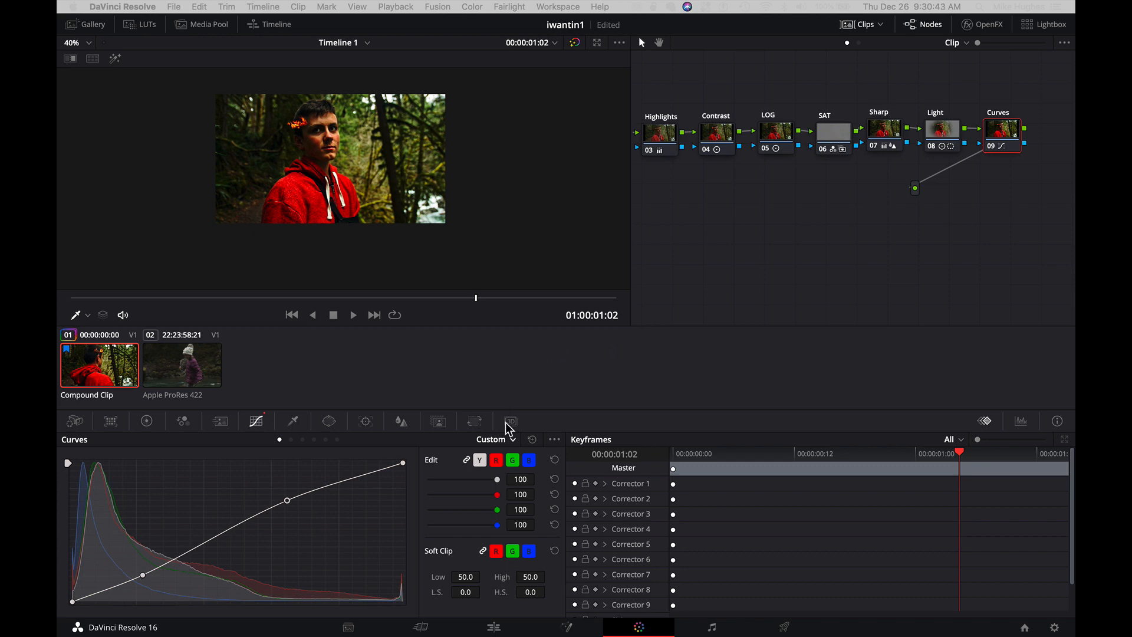
left_click(513, 439)
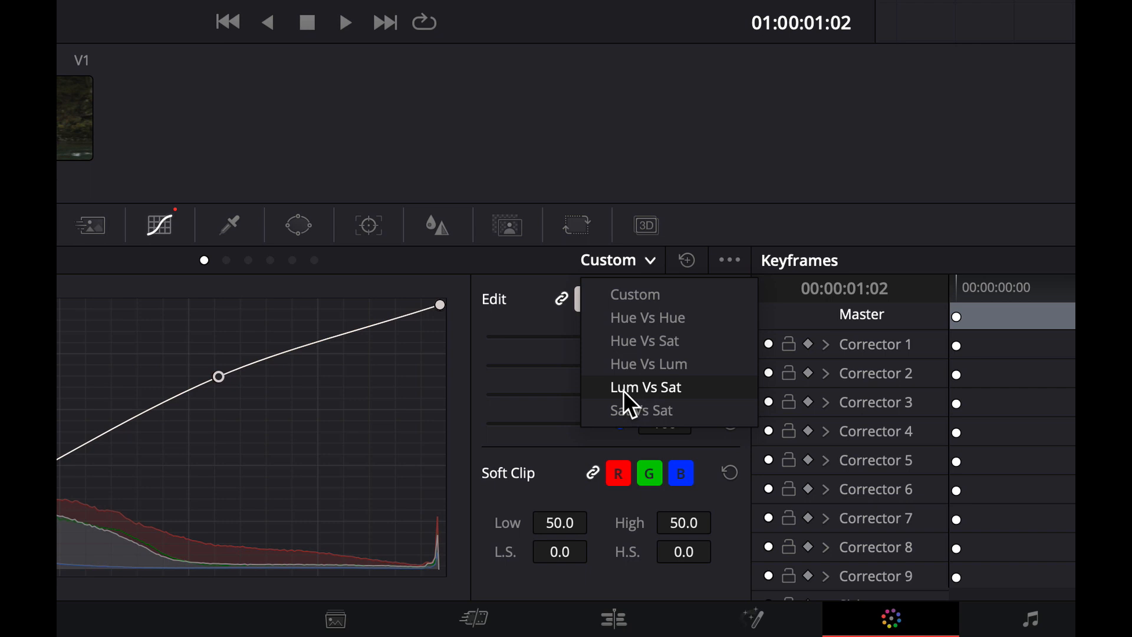
left_click(674, 389)
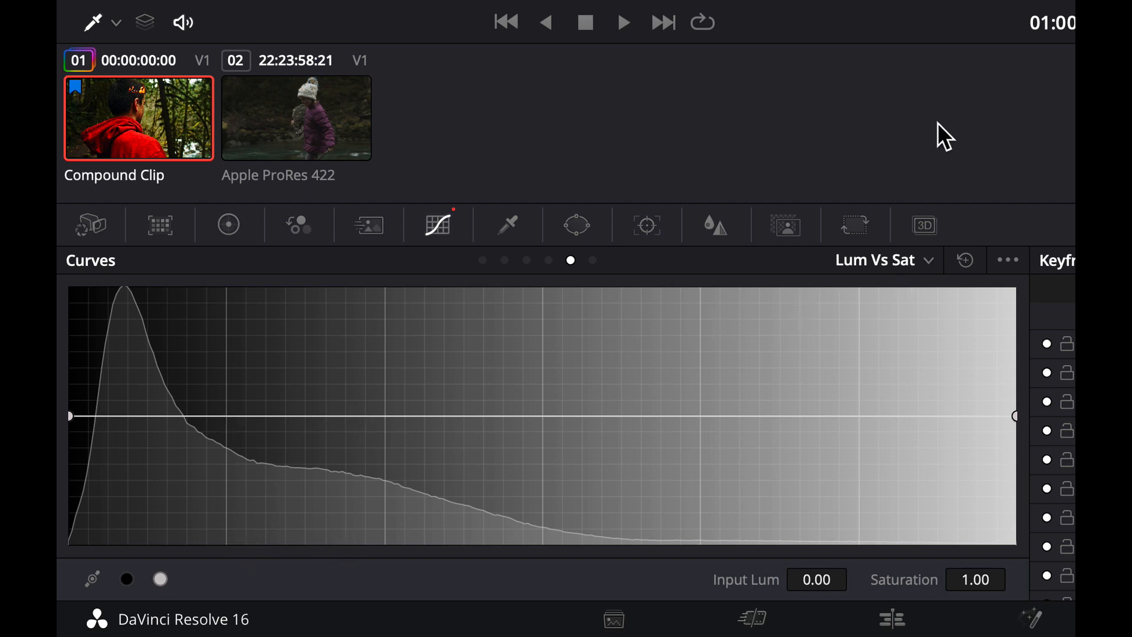
left_click(926, 264)
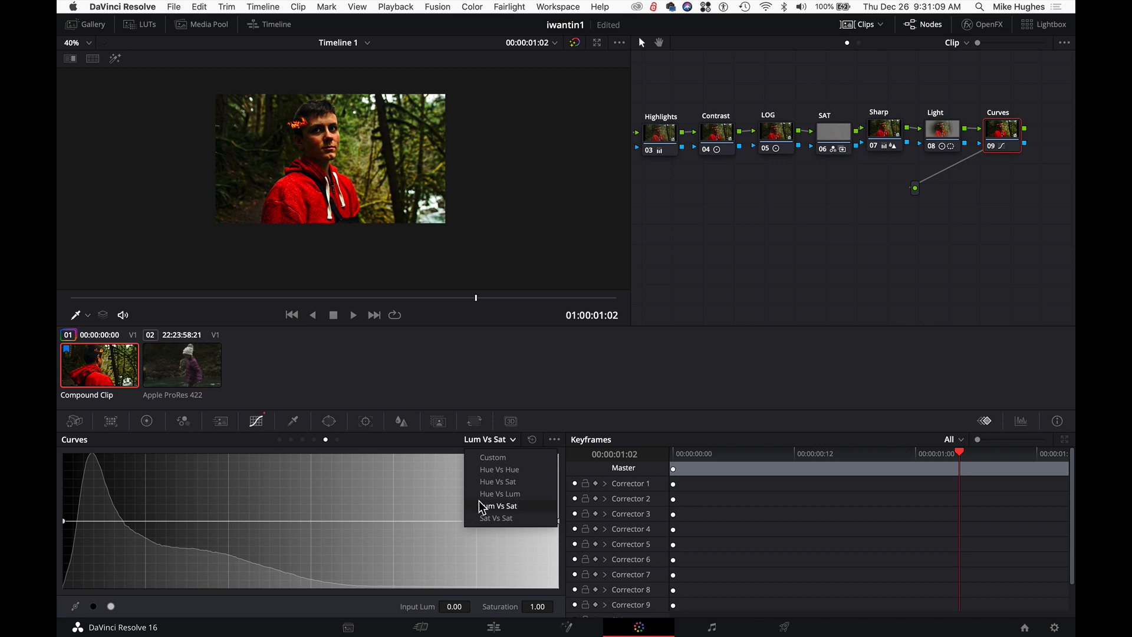
left_click(724, 290)
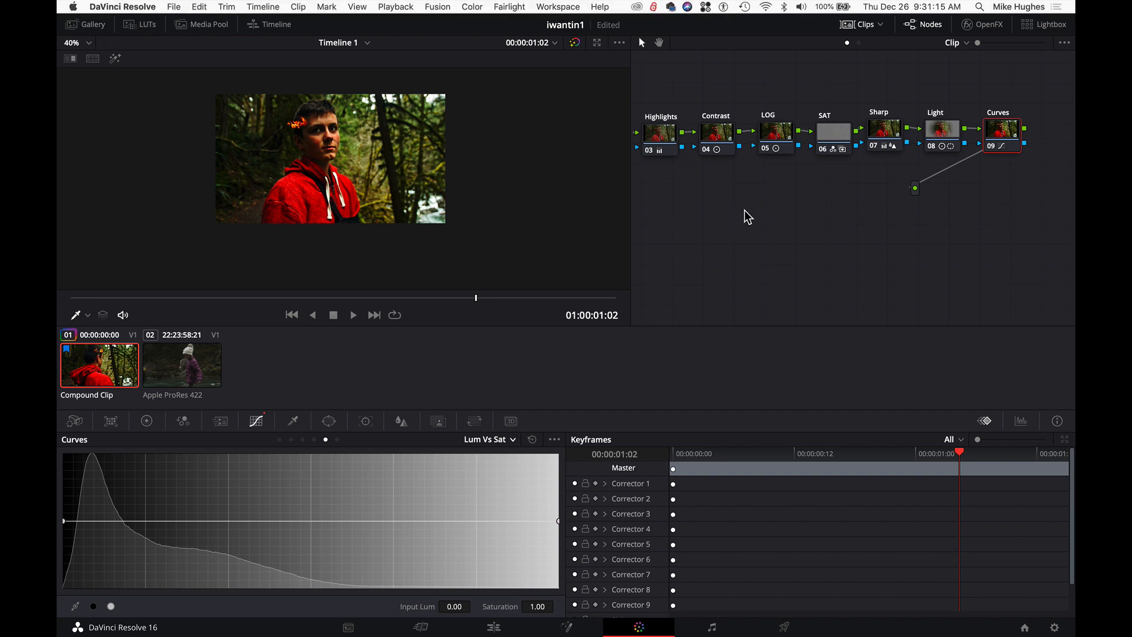
Step: Widen the node graph area so that the whole row from Base to Curves fits in view
scroll(746, 219, "left", 5)
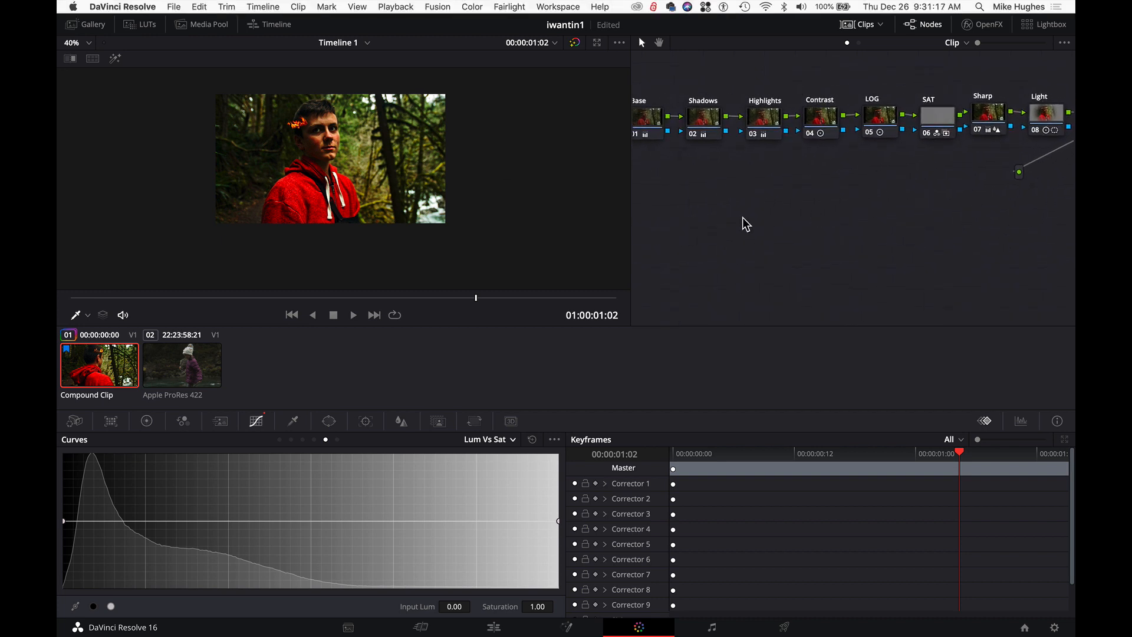
left_click_drag(743, 218, 828, 185)
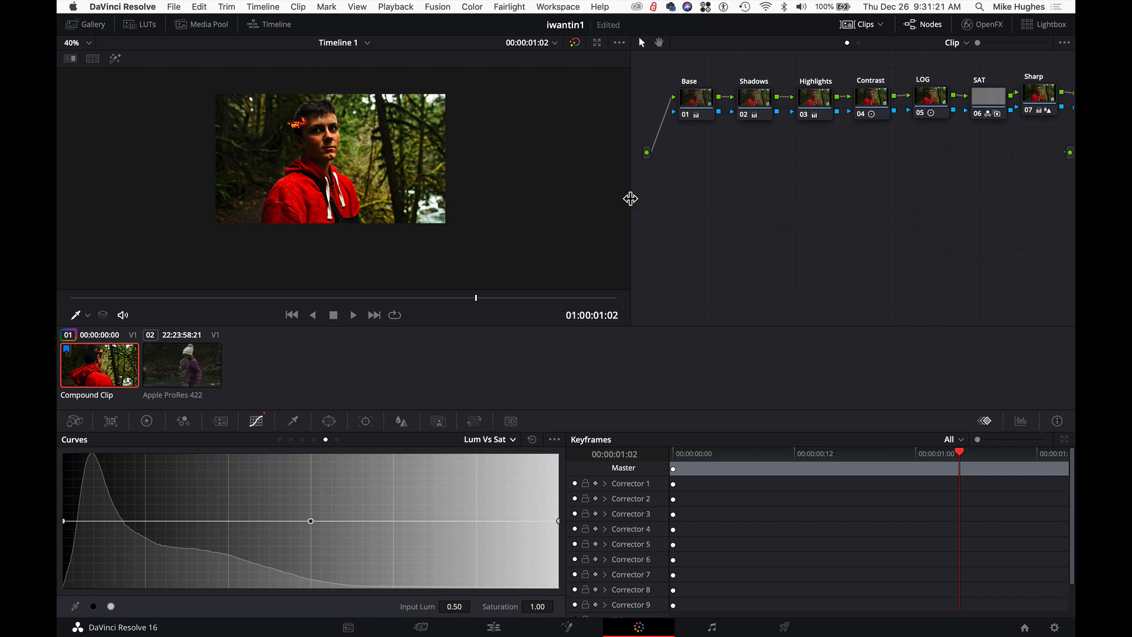
left_click_drag(631, 195, 444, 194)
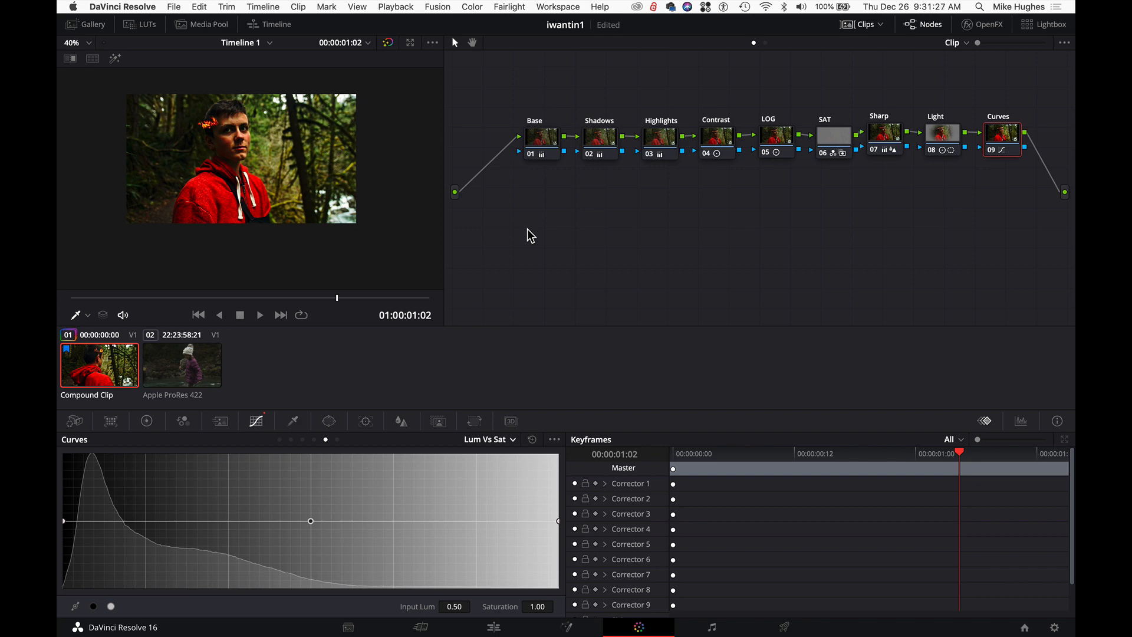
Step: Add an unconnected corrector node below the Base node and label it "Skin Key"
right_click(529, 235)
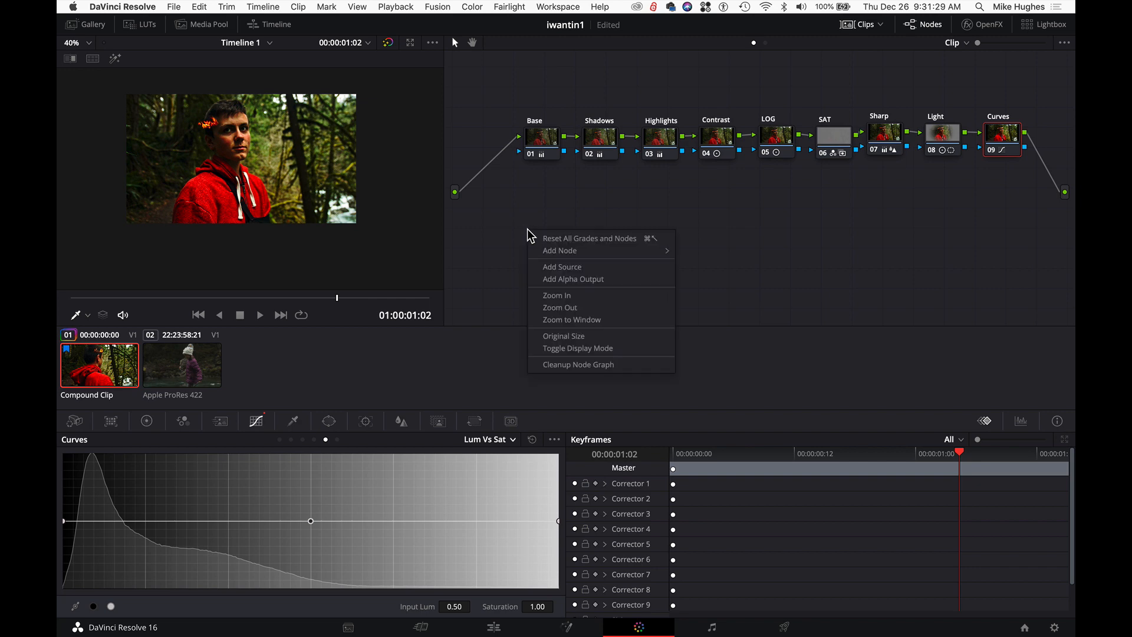
mouse_move(589, 250)
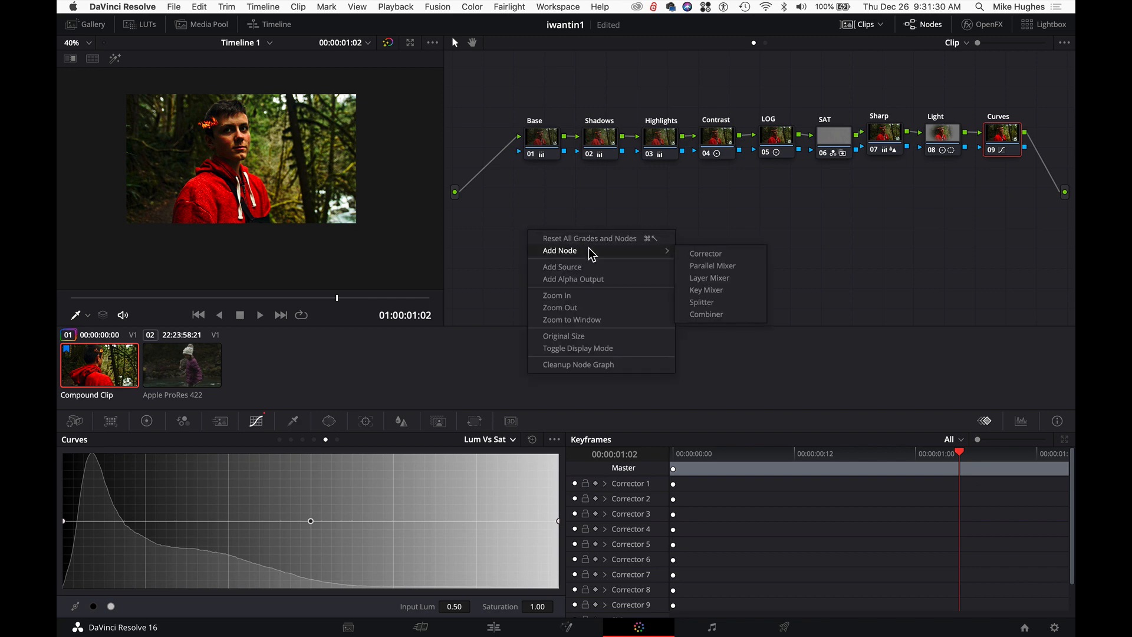
left_click(735, 259)
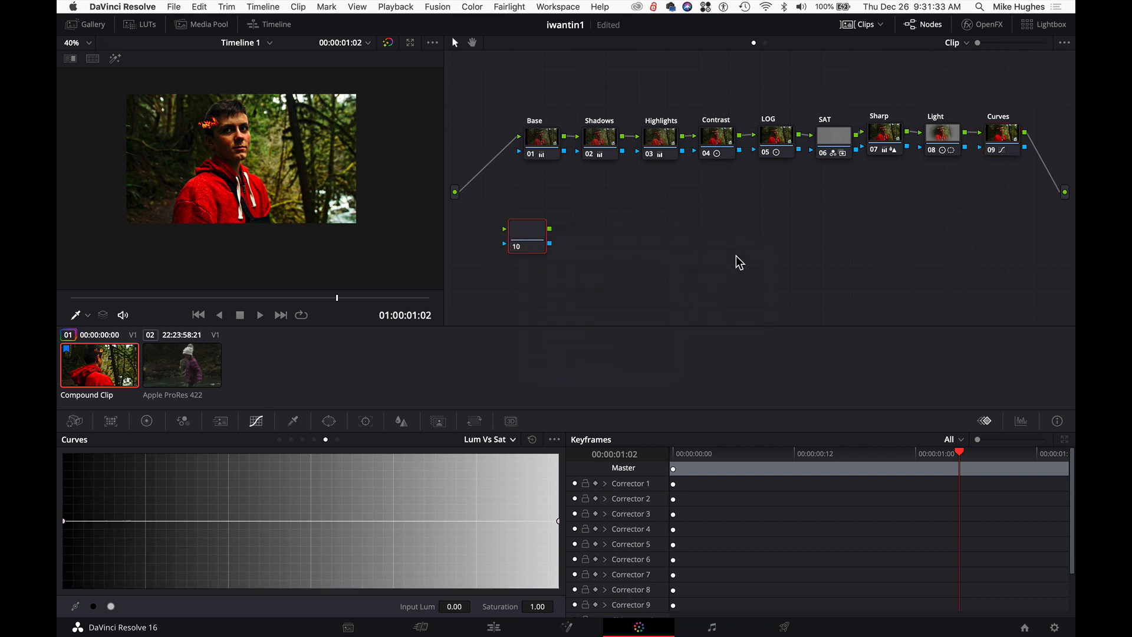
left_click_drag(517, 238, 527, 223)
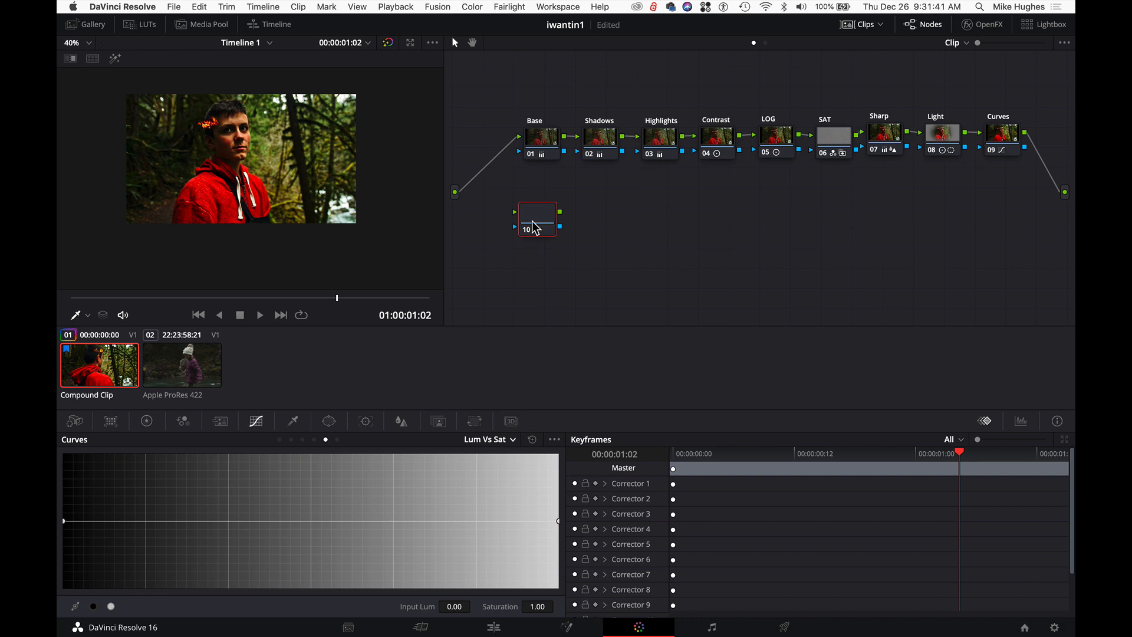
left_click_drag(536, 227, 533, 238)
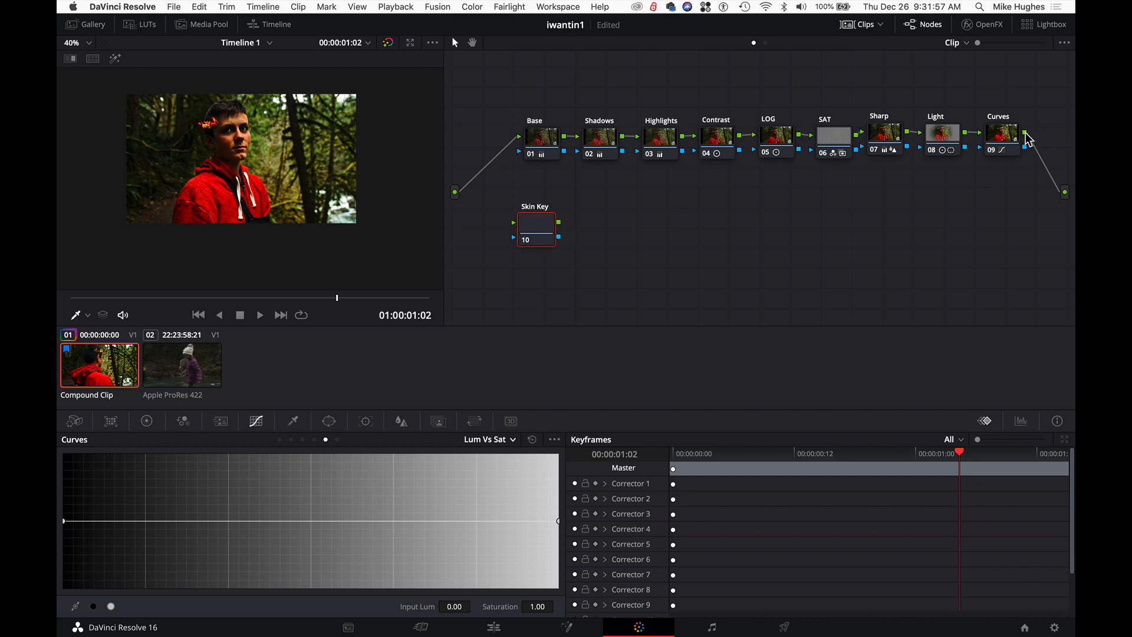
Step: Try feeding the Curves node's output into the Skin Key node, check it in highlight view, and remove the connection
left_click_drag(920, 148, 549, 229)
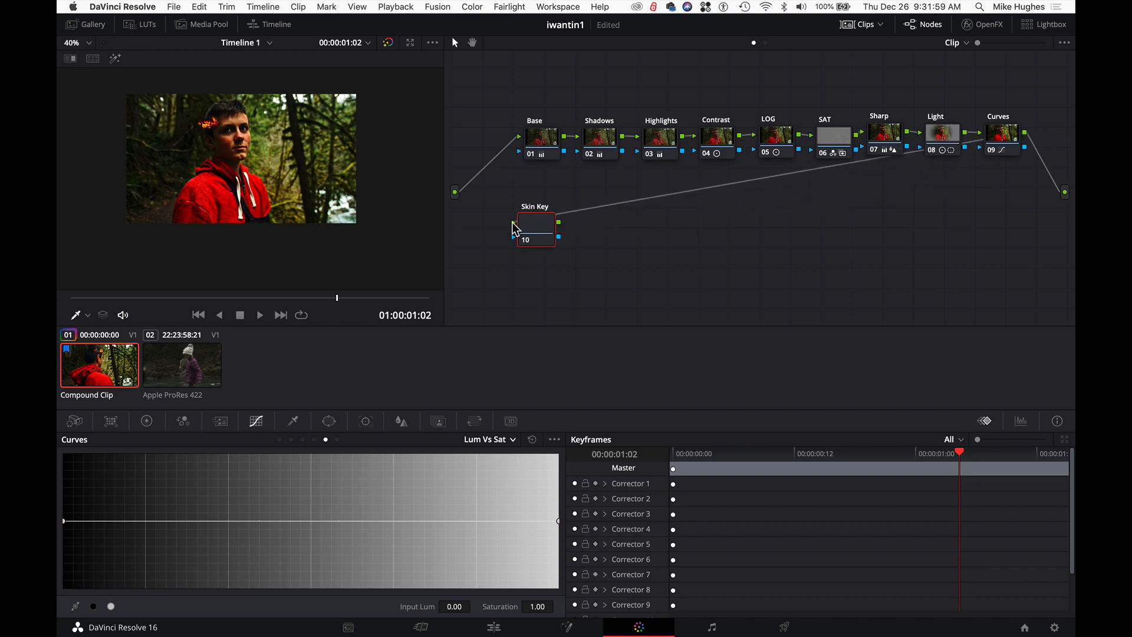
left_click(113, 58)
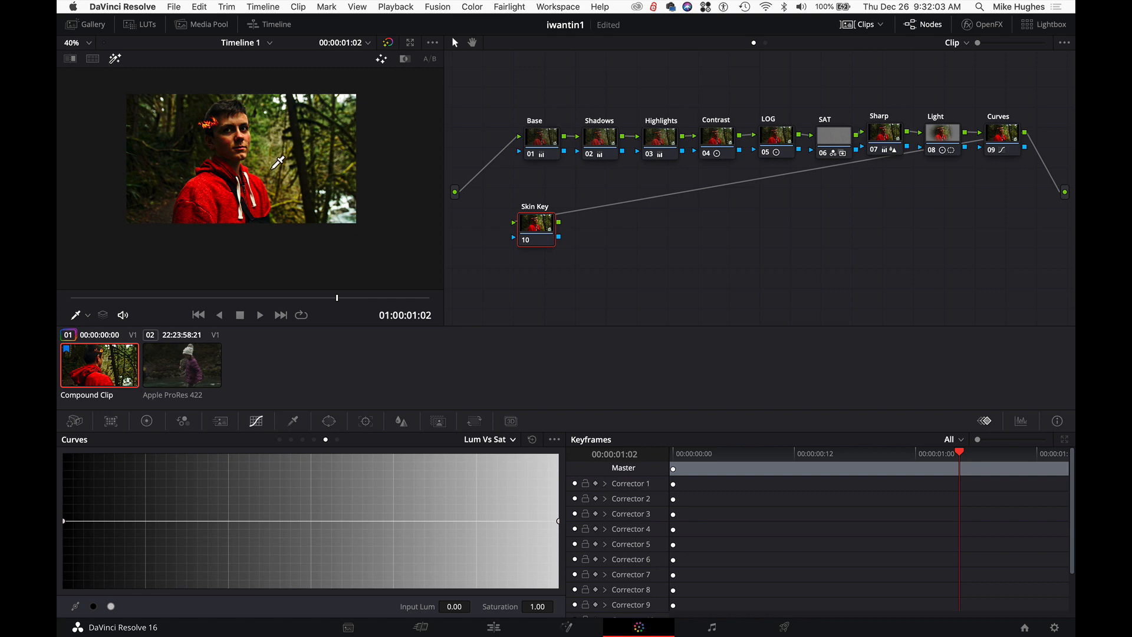
left_click(116, 61)
left_click_drag(515, 222, 601, 198)
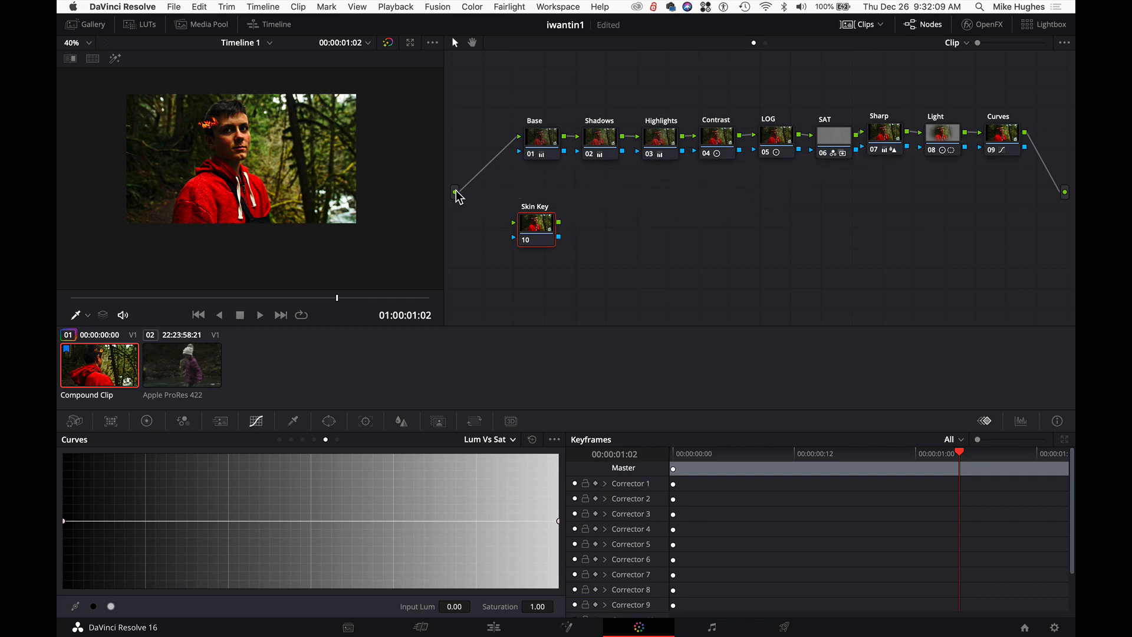
Step: Connect the clip's source input to the Skin Key node's RGB input and turn on highlight view to inspect its ungraded image
left_click_drag(456, 192, 518, 227)
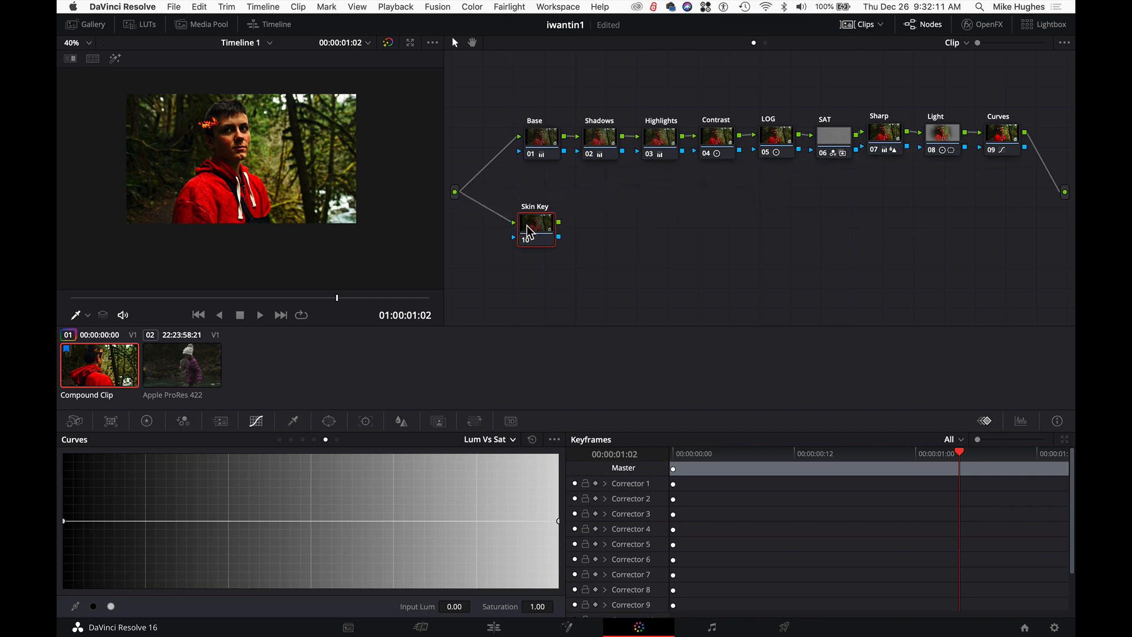
left_click(115, 59)
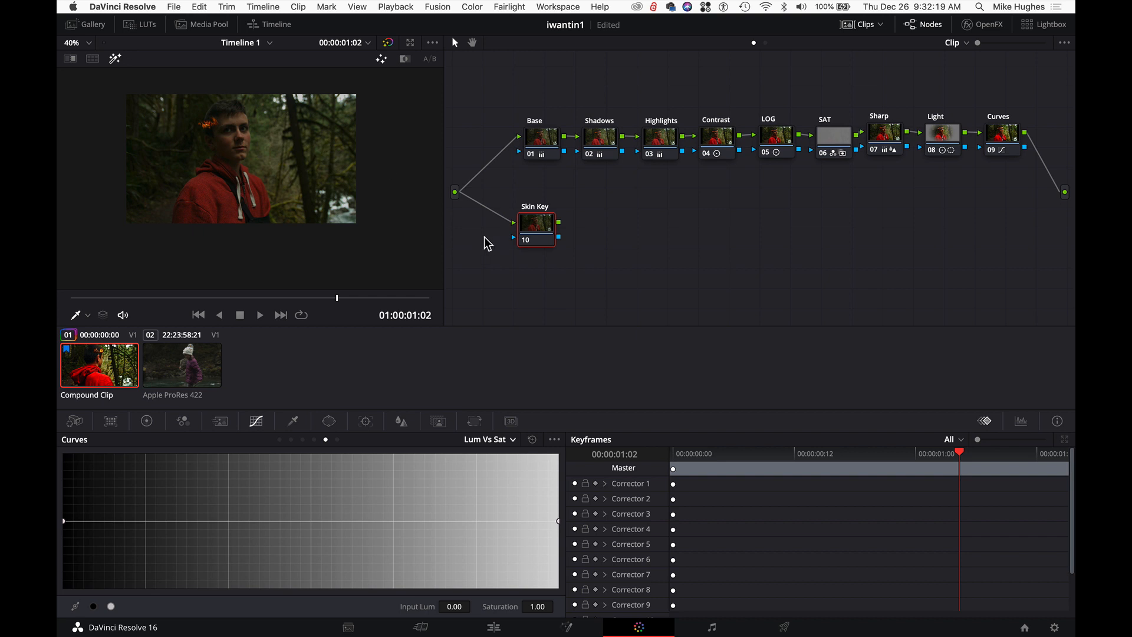
left_click_drag(543, 226, 527, 228)
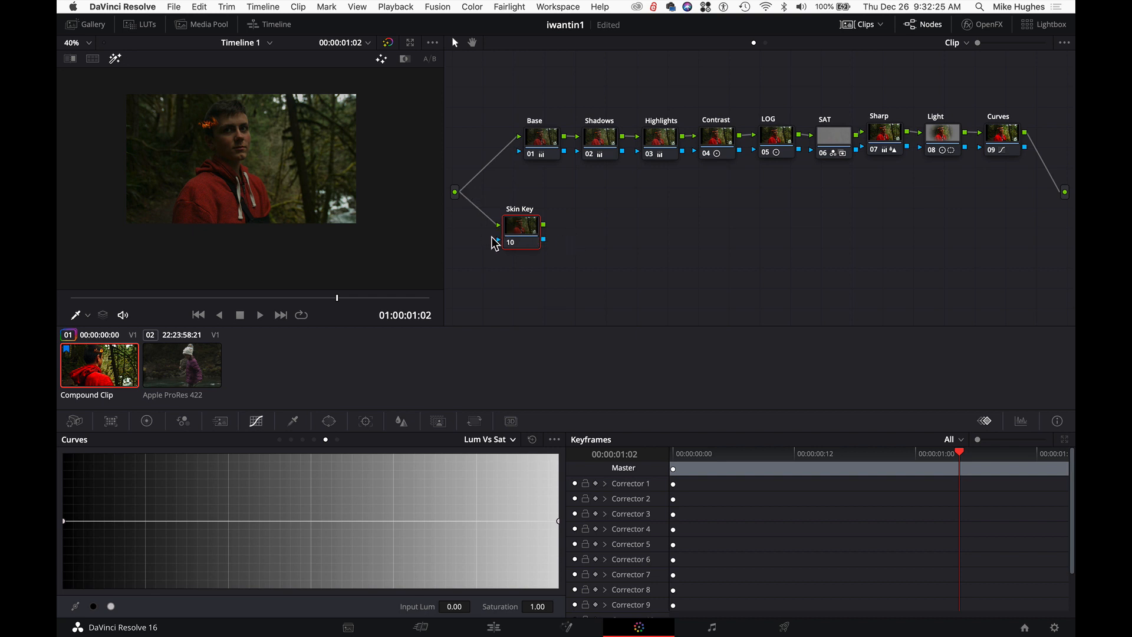
Step: Key the skin tone on the Skin Key node by sampling the man's face with the HSL qualifier
left_click(292, 420)
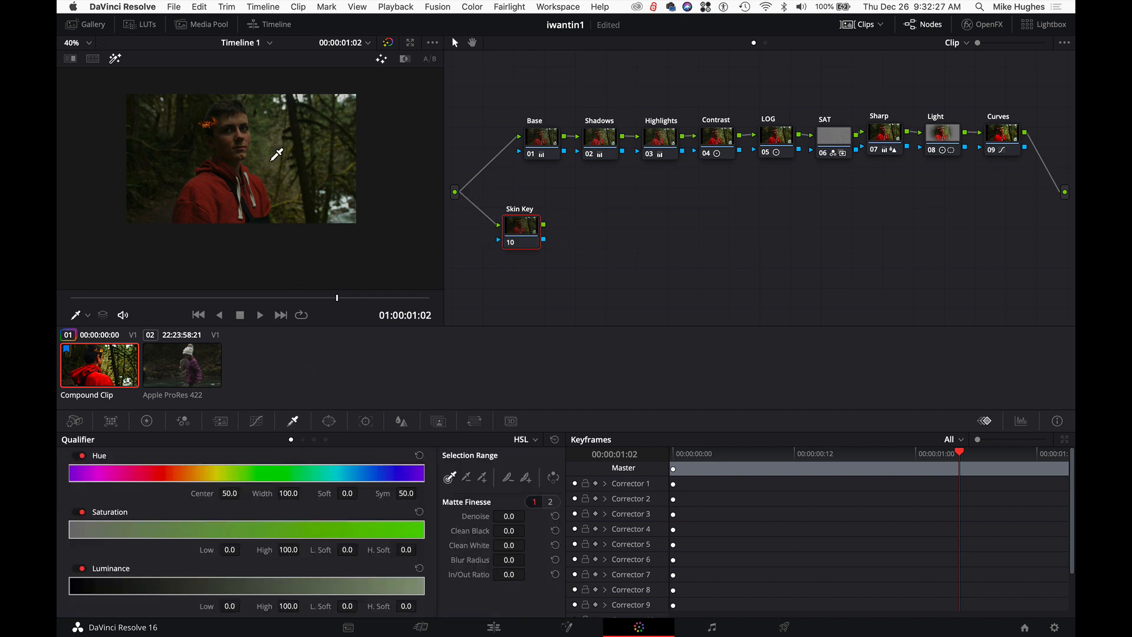
left_click_drag(235, 131, 224, 134)
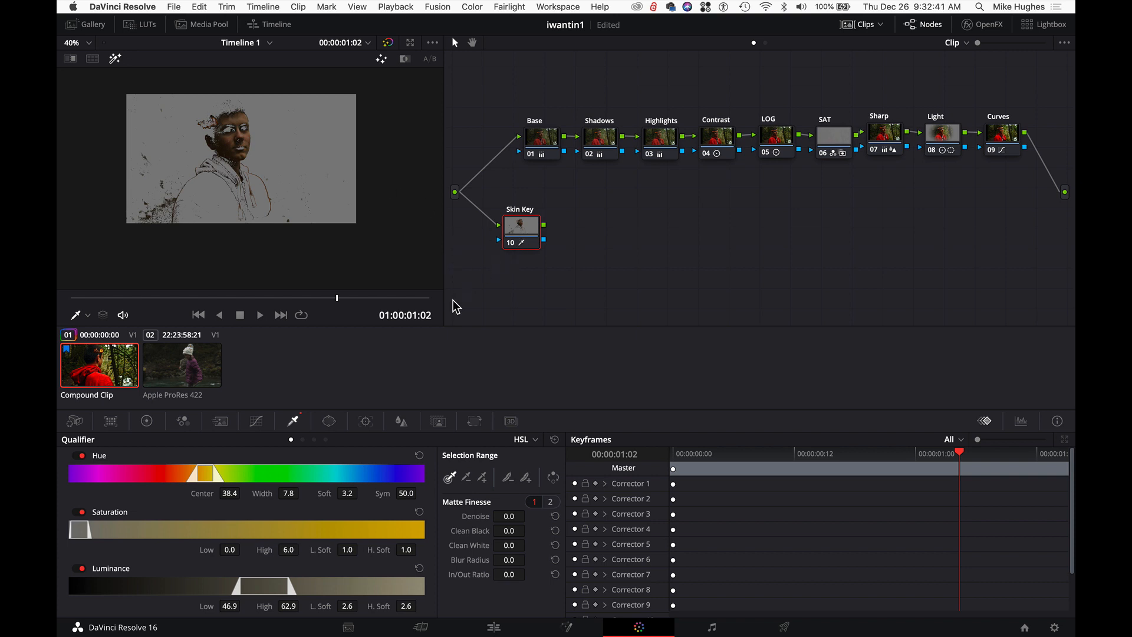
left_click_drag(527, 236, 530, 235)
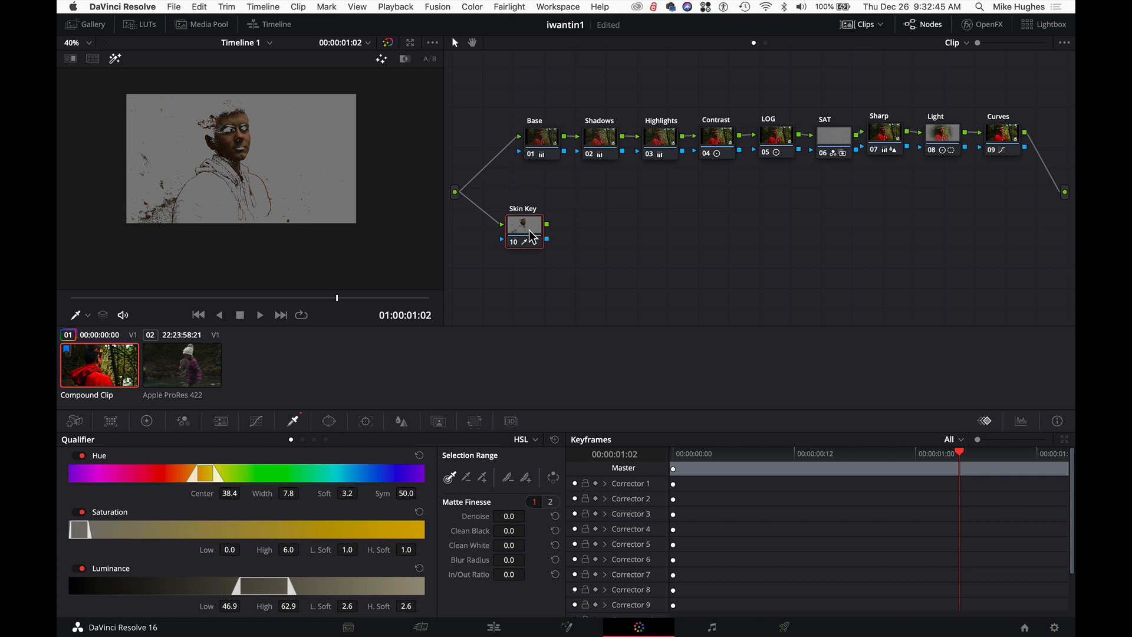
Step: Add a node after Skin Key, detach their RGB link, and feed it the Skin Key's key output and the Curves node's RGB output
key("alt+s")
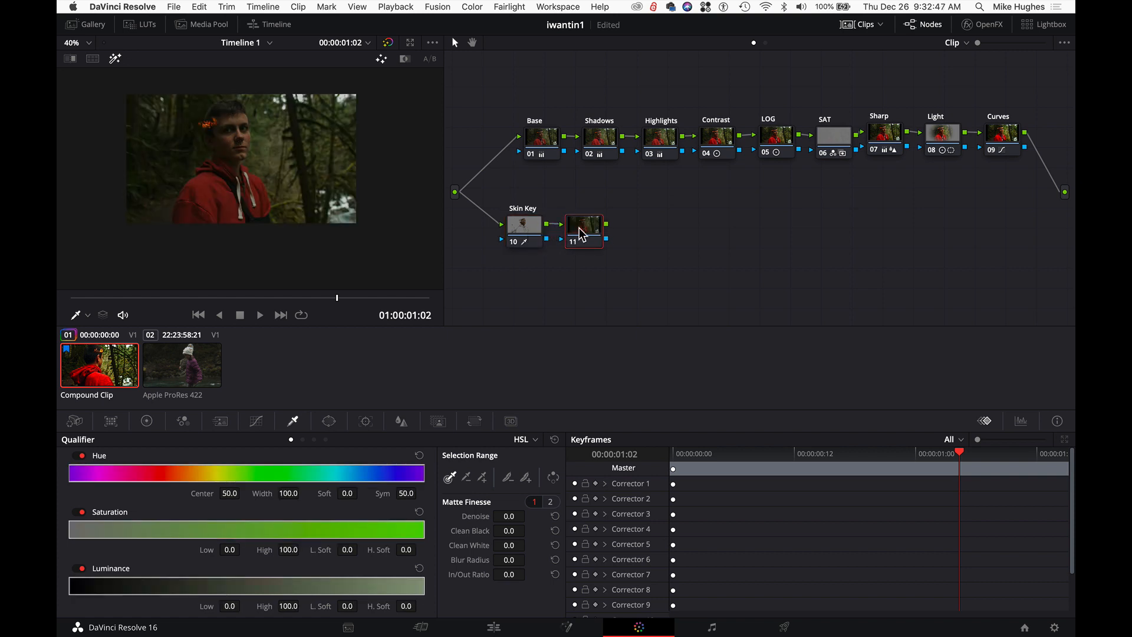
mouse_move(580, 233)
left_mouse_down()
mouse_move(605, 246)
mouse_move(580, 221)
left_mouse_up()
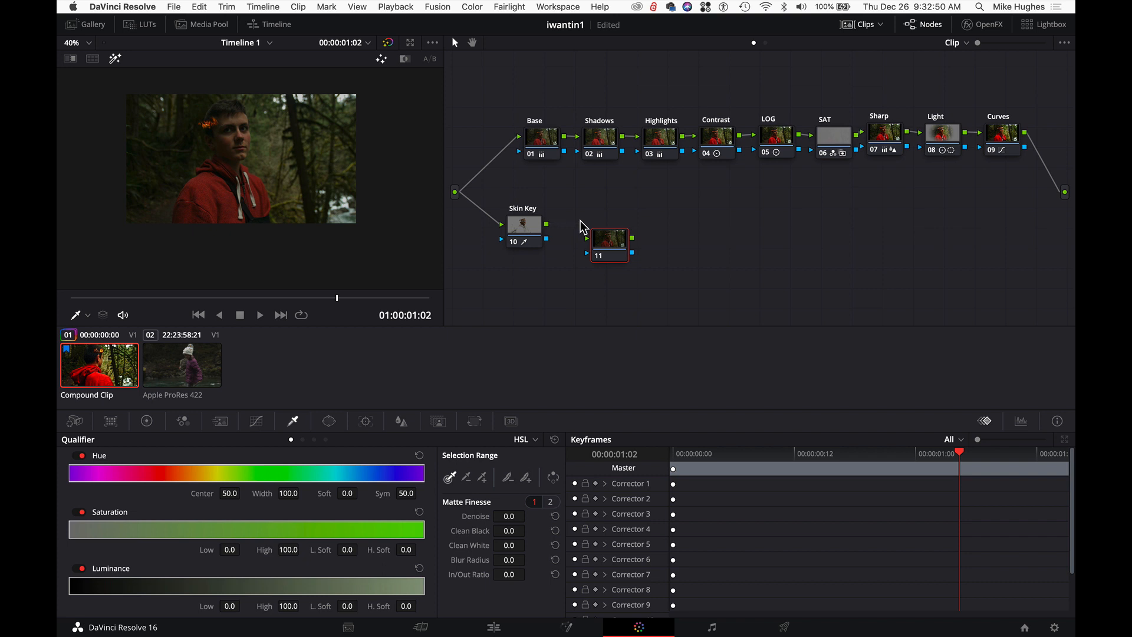
left_click(604, 239)
left_click_drag(550, 239, 591, 252)
left_click_drag(895, 179, 588, 236)
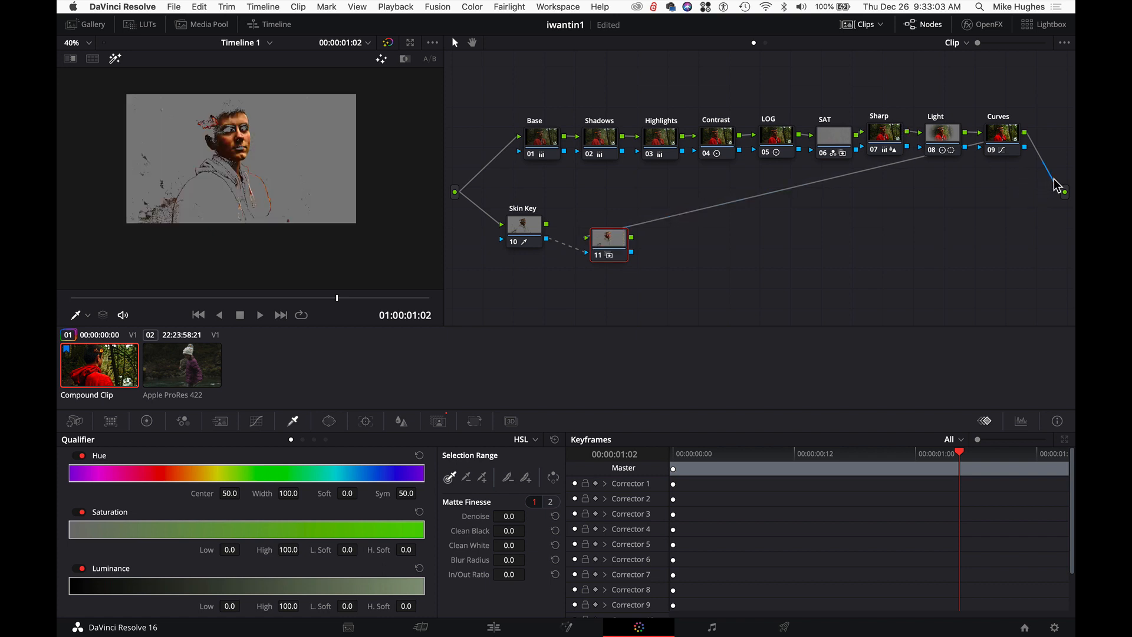
Step: Replace the Curves node's link to the final output with one from the new node 11, and turn off highlight view
left_click_drag(1054, 182, 1027, 193)
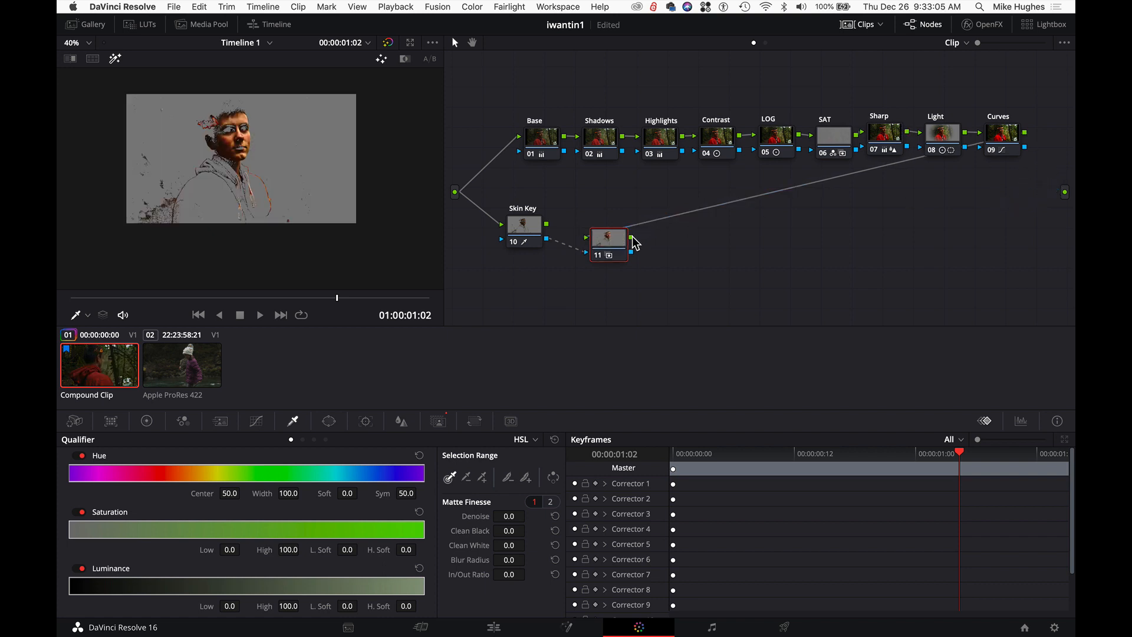
left_click_drag(630, 238, 1061, 190)
left_click_drag(616, 238, 619, 235)
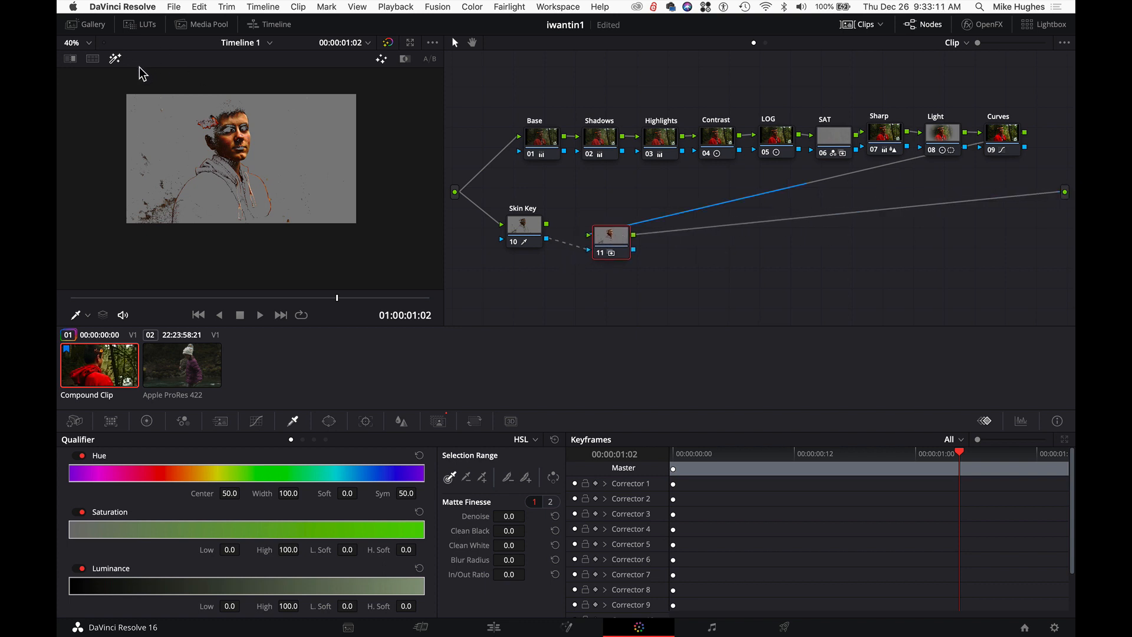
left_click(112, 61)
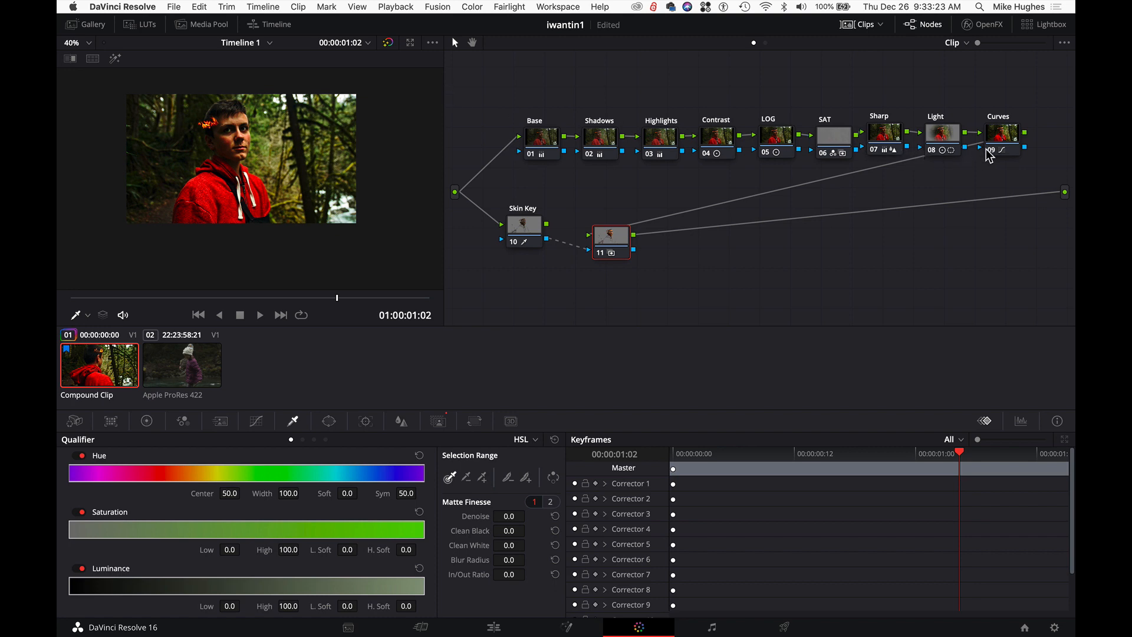
left_click_drag(615, 249, 613, 252)
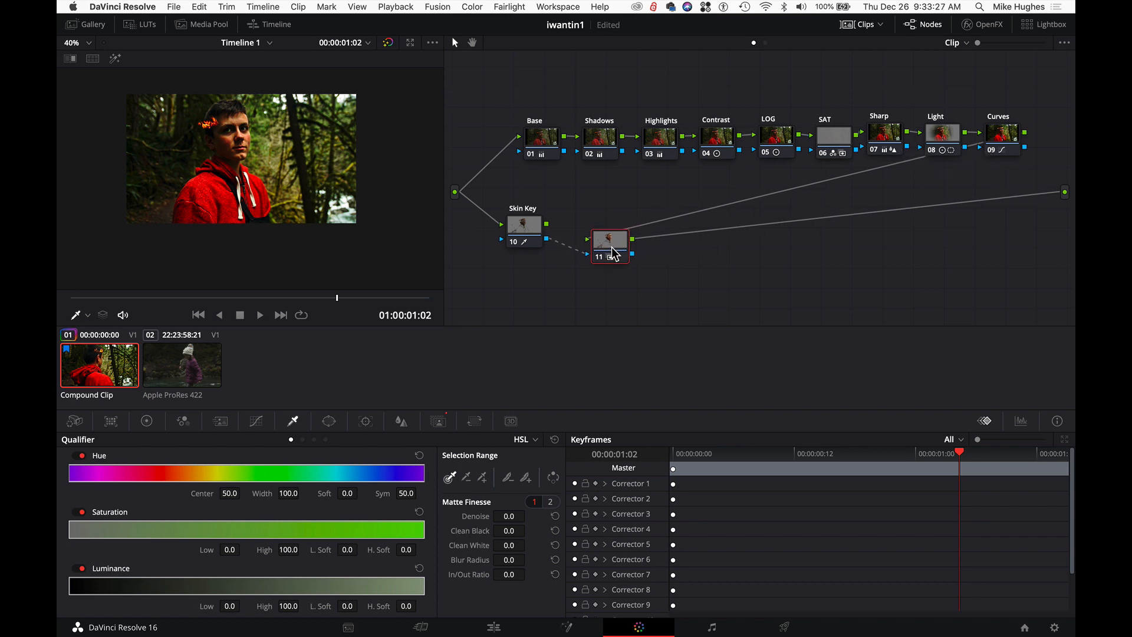
Step: Refine the Skin Key qualifier in highlight view with hue center 38.9, saturation high 6.6 and luminance low 43.9
left_click(523, 231)
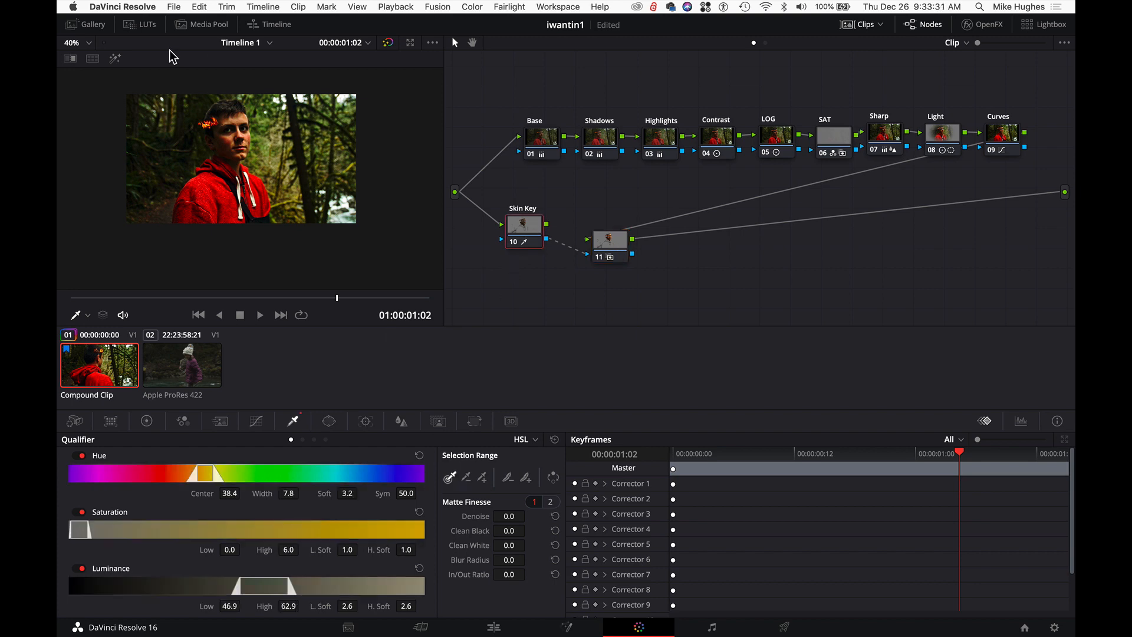
left_click(116, 59)
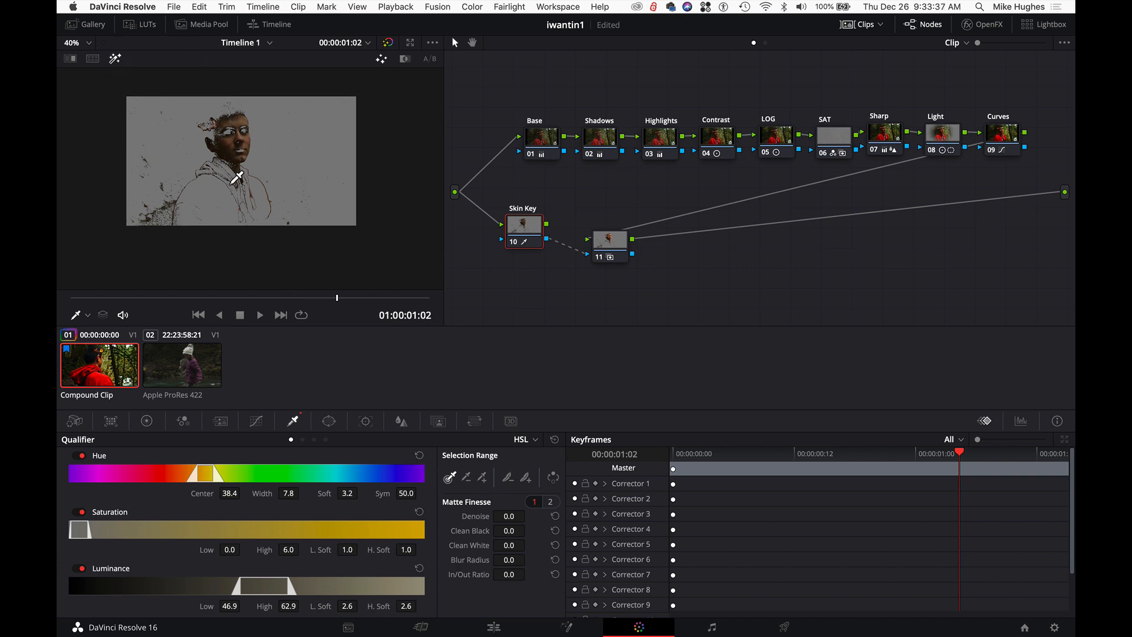
left_click(88, 43)
left_click(83, 57)
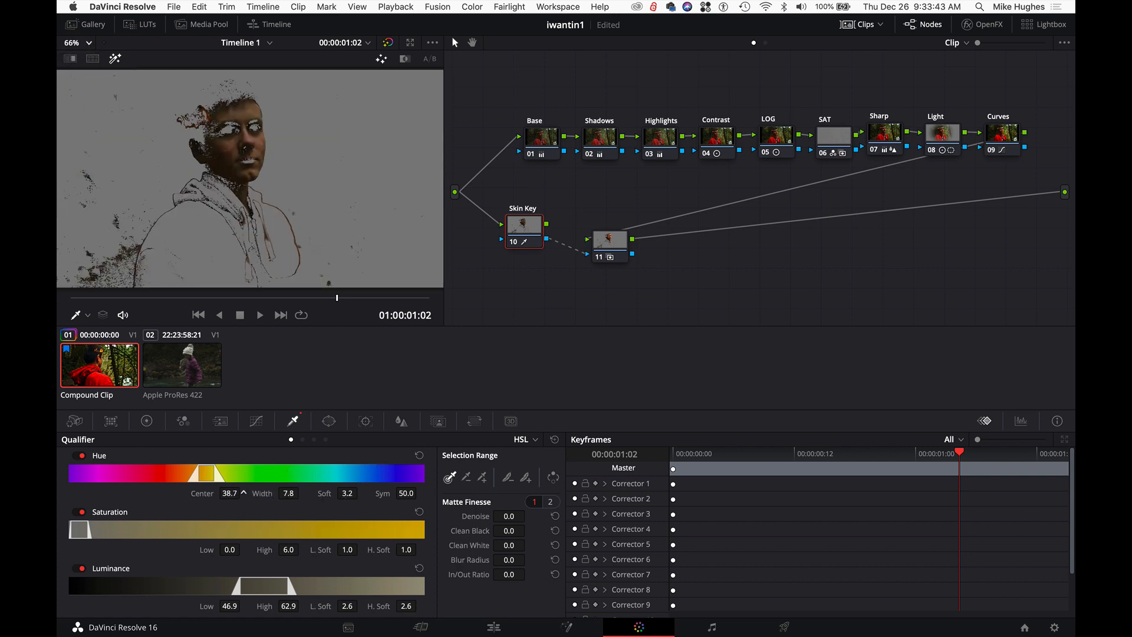
scroll(243, 492, "up", 3)
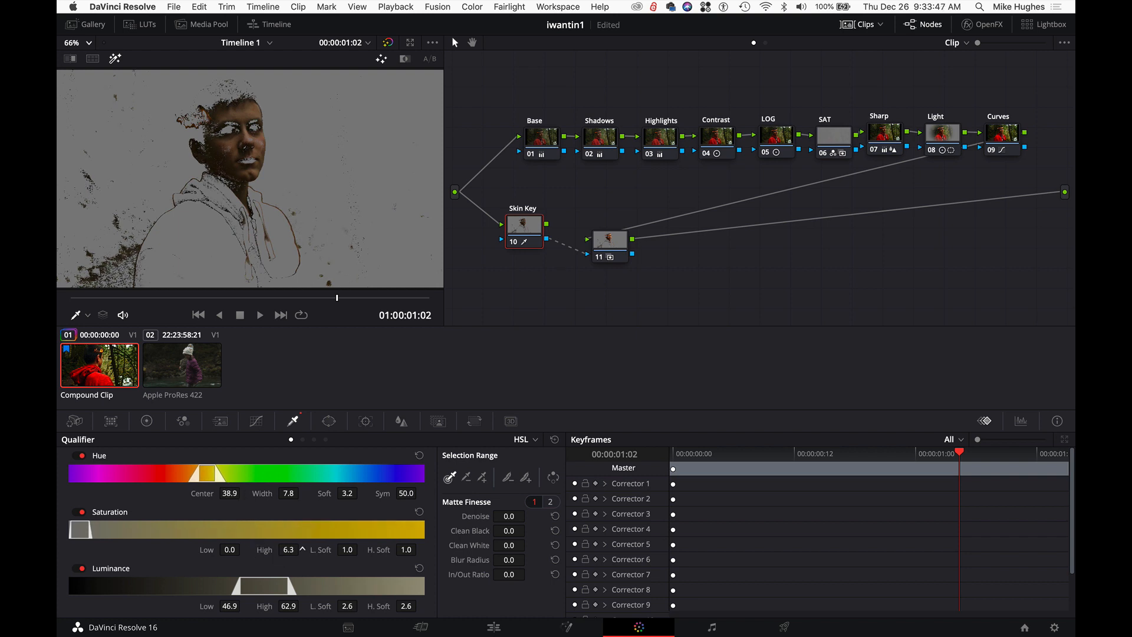
scroll(302, 549, "up", 5)
left_click_drag(231, 611, 243, 606)
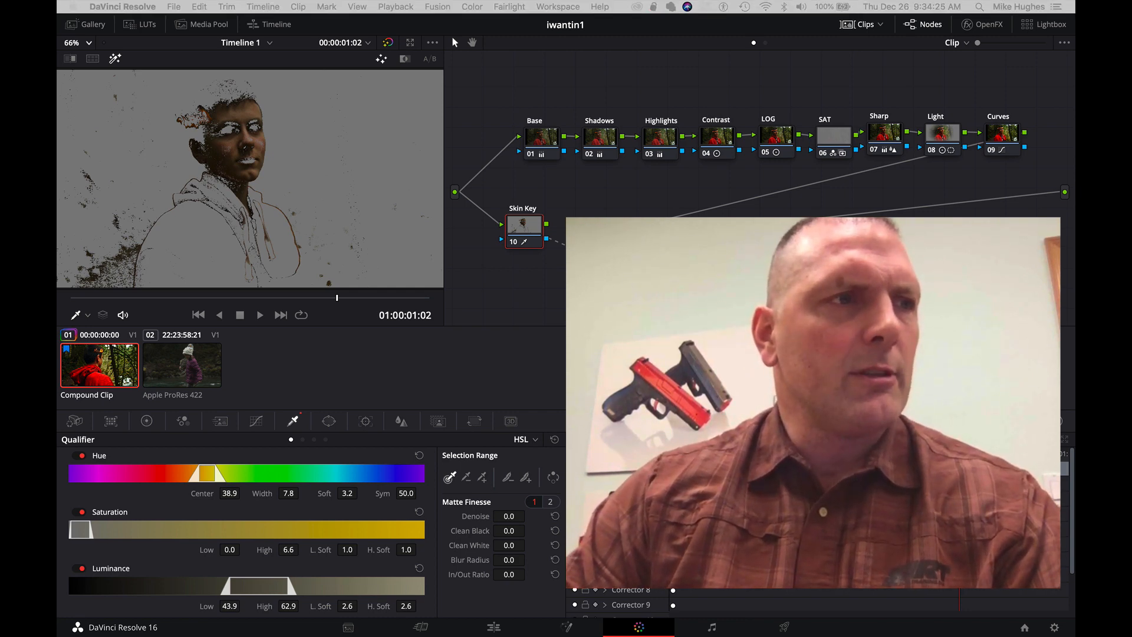
left_click_drag(57, 148, 447, 149)
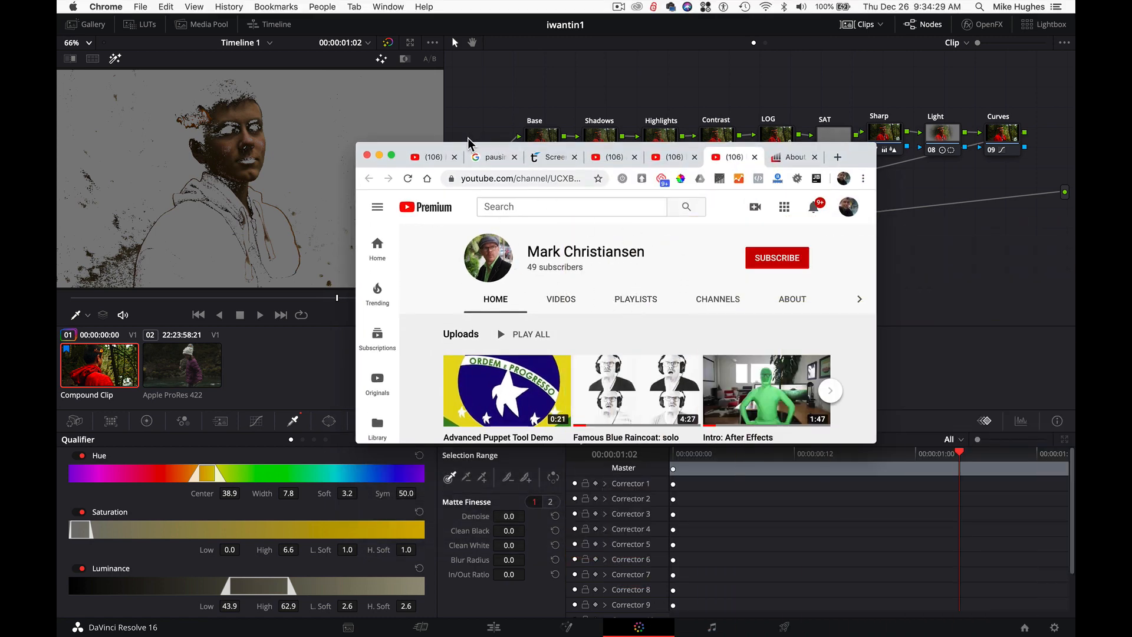
left_click_drag(467, 152, 57, 112)
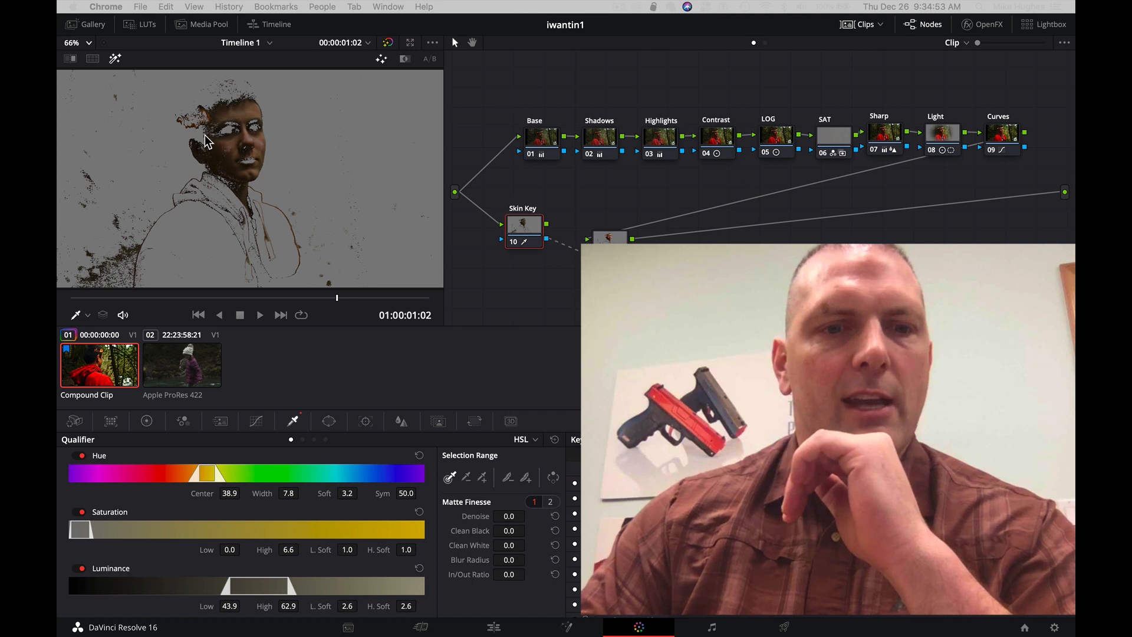
Step: Clean up the skin matte with denoise 20.0, clean black 22.4, clean white 38.9 and blur radius 9.9
left_click_drag(508, 530, 528, 544)
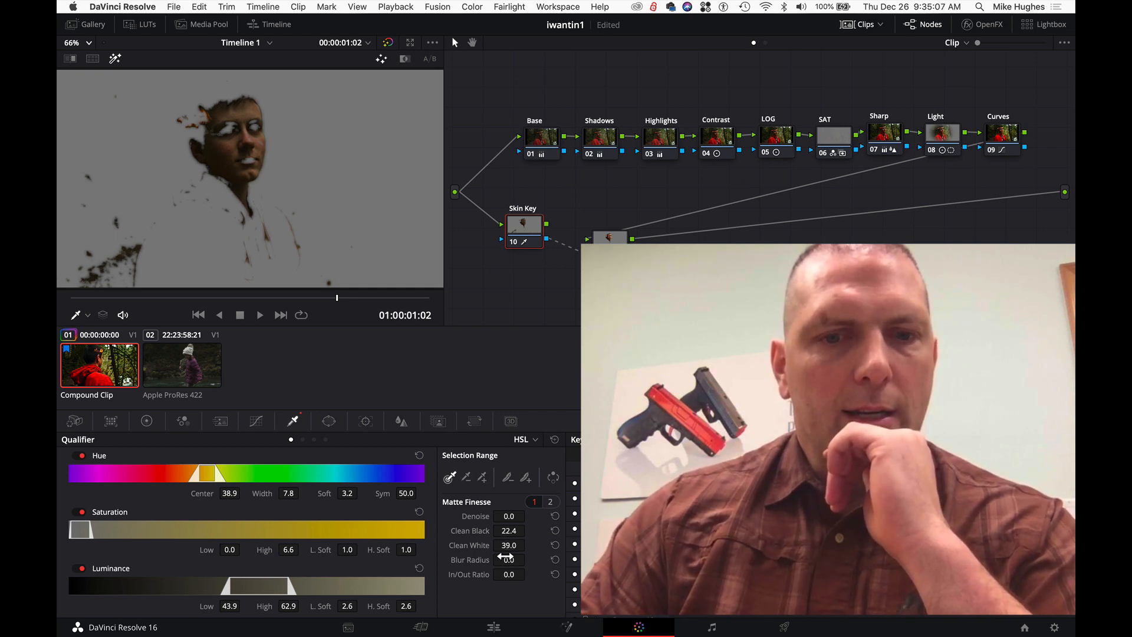
left_click_drag(510, 559, 528, 559)
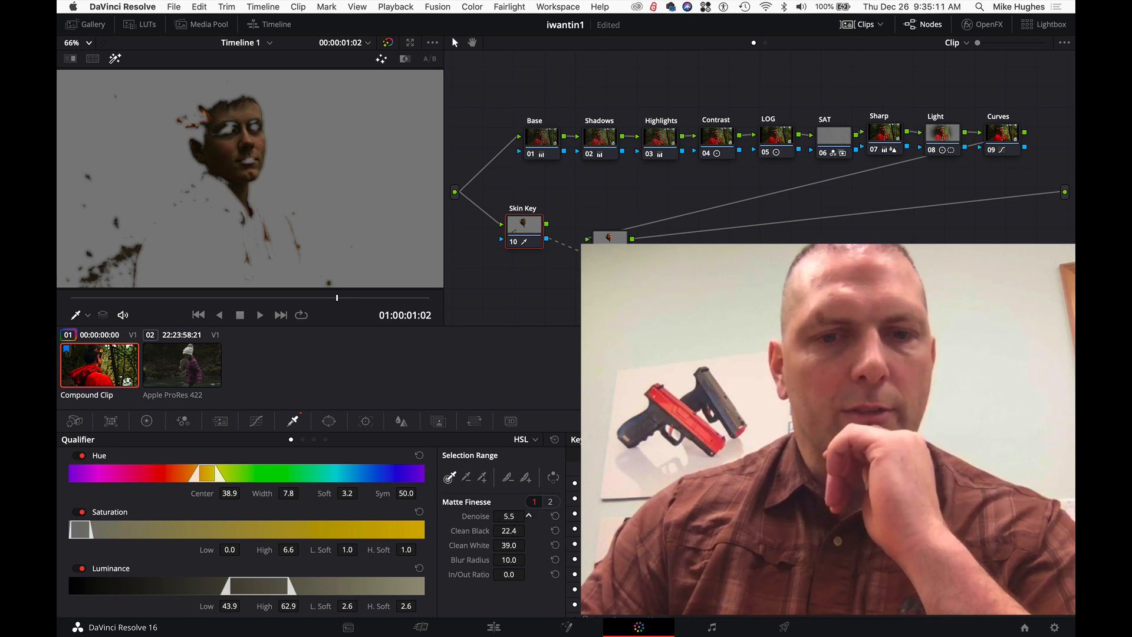
left_click_drag(511, 515, 528, 515)
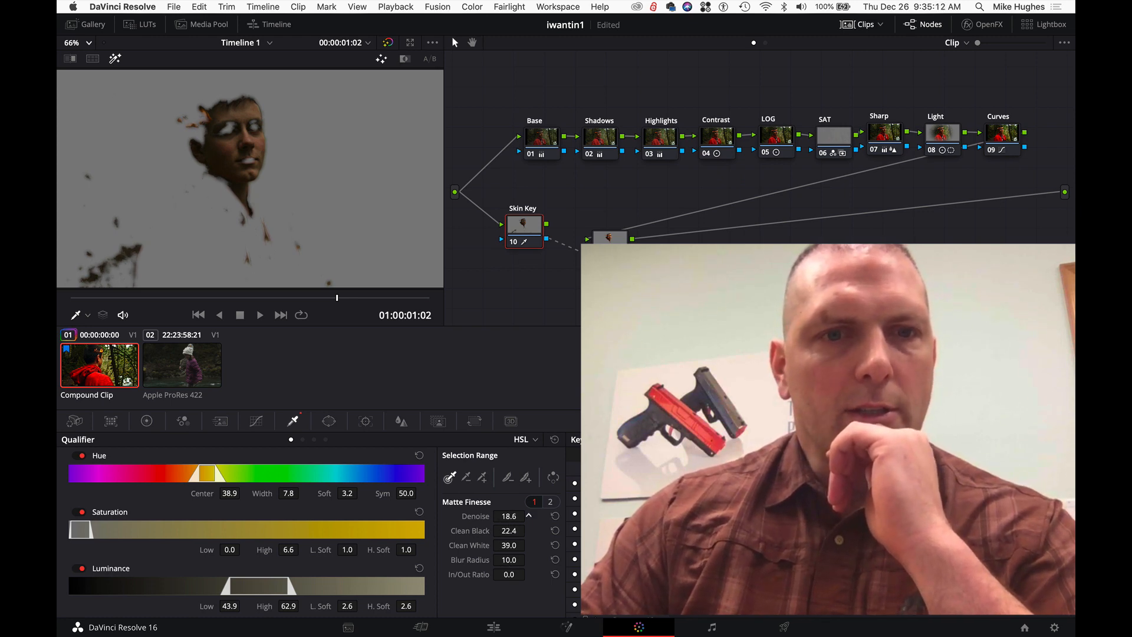
Step: Play and scrub through the footage to check the skin key, ending on the compound clip at 01:00:01:06
left_click(165, 299)
key("space")
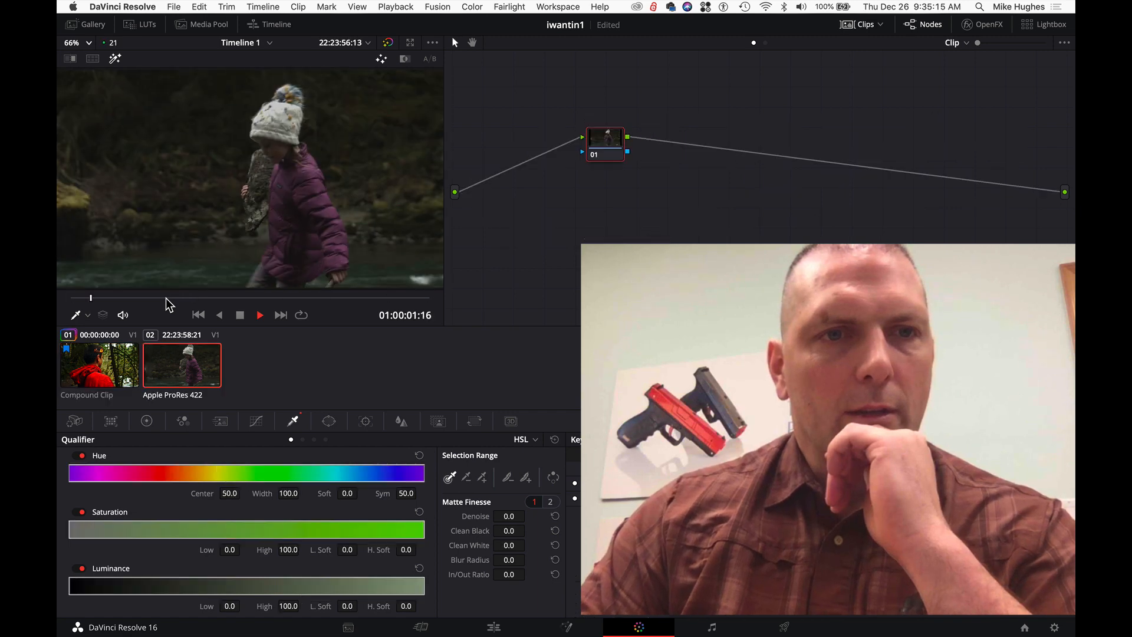
key("space")
left_click_drag(139, 296, 311, 297)
left_click(92, 362)
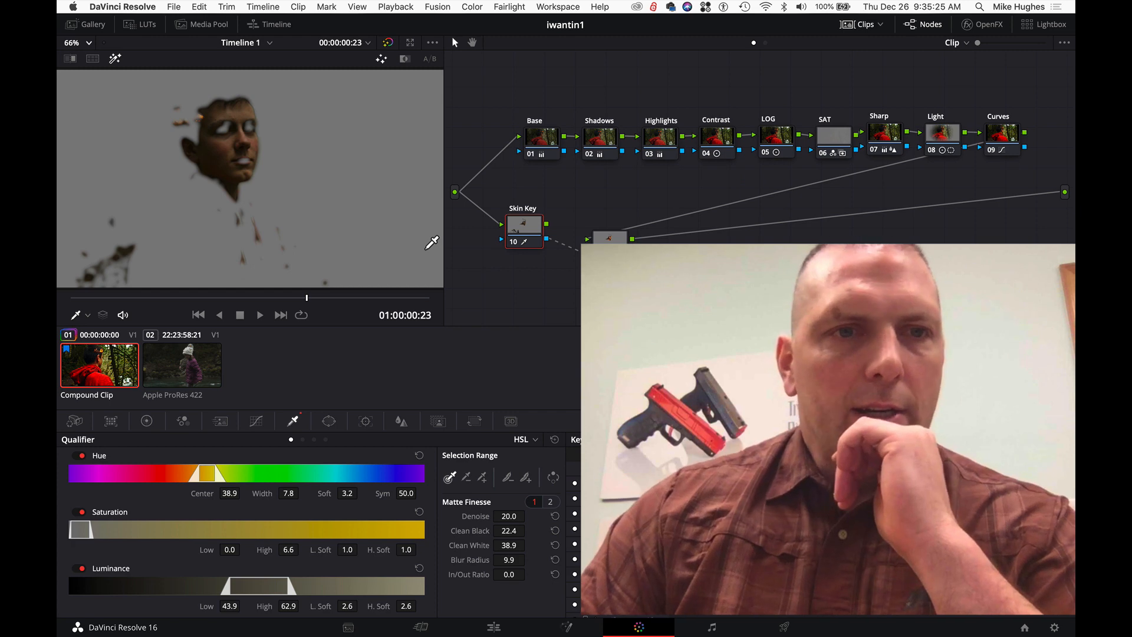
left_click_drag(532, 236, 533, 227)
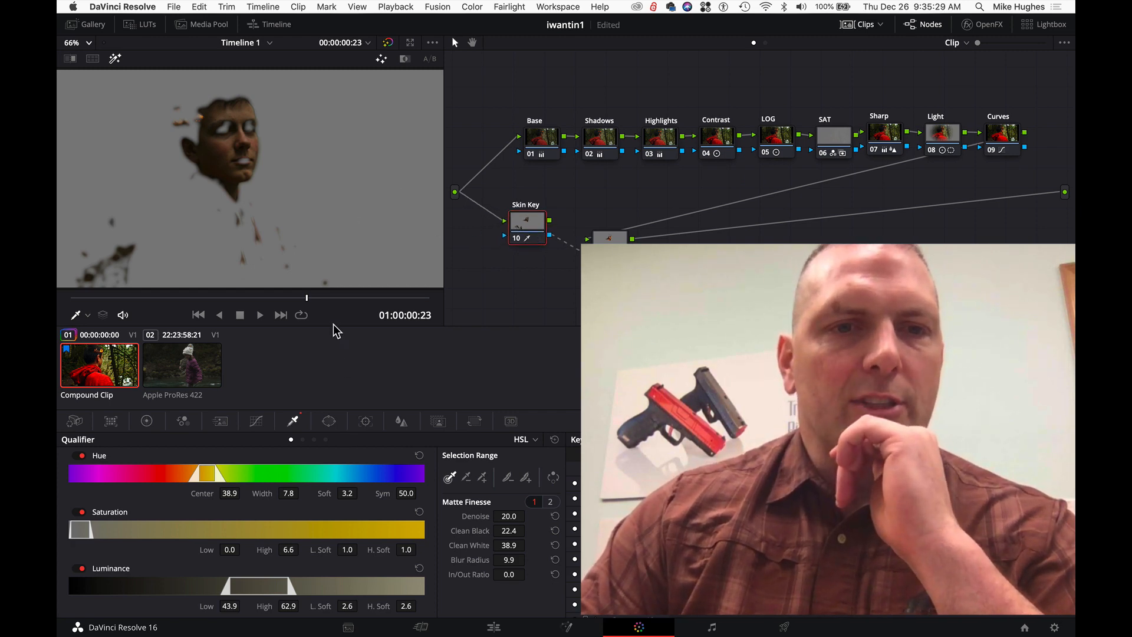
left_click_drag(306, 298, 378, 299)
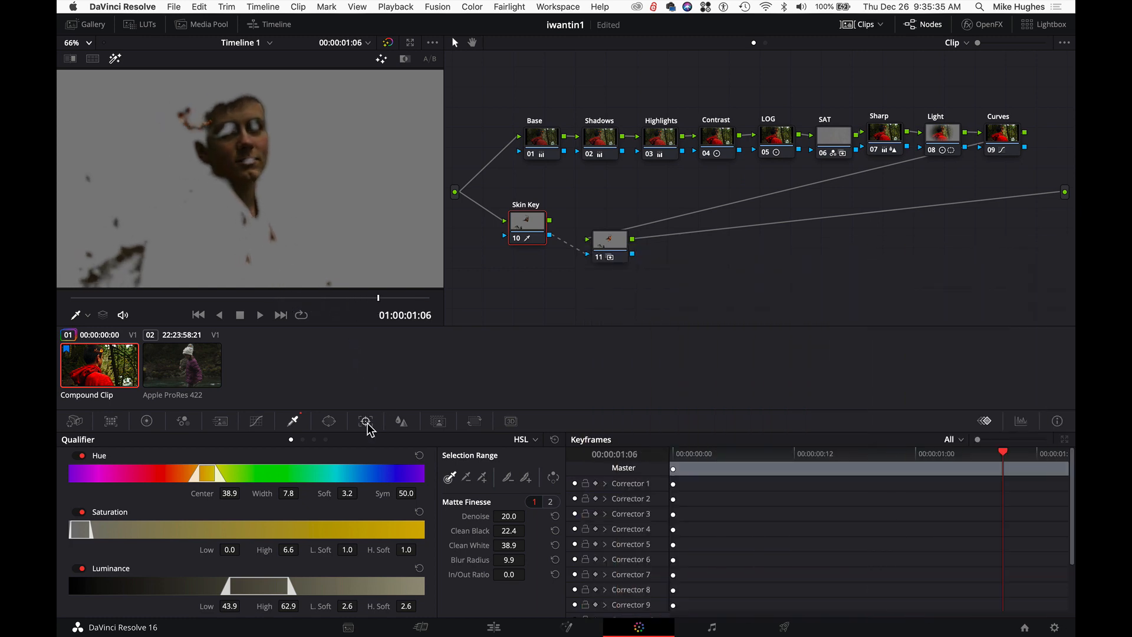
Step: Draw a closed five-point curve window around the man's face on the Skin Key node and open the window tracker
left_click_drag(540, 227, 544, 221)
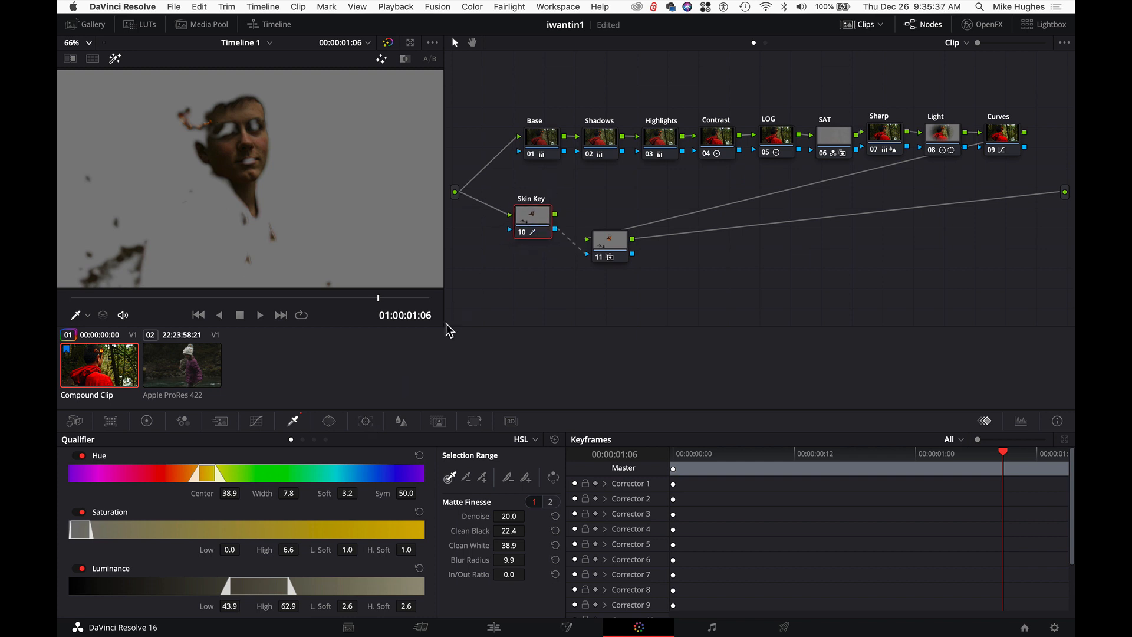
left_click(329, 421)
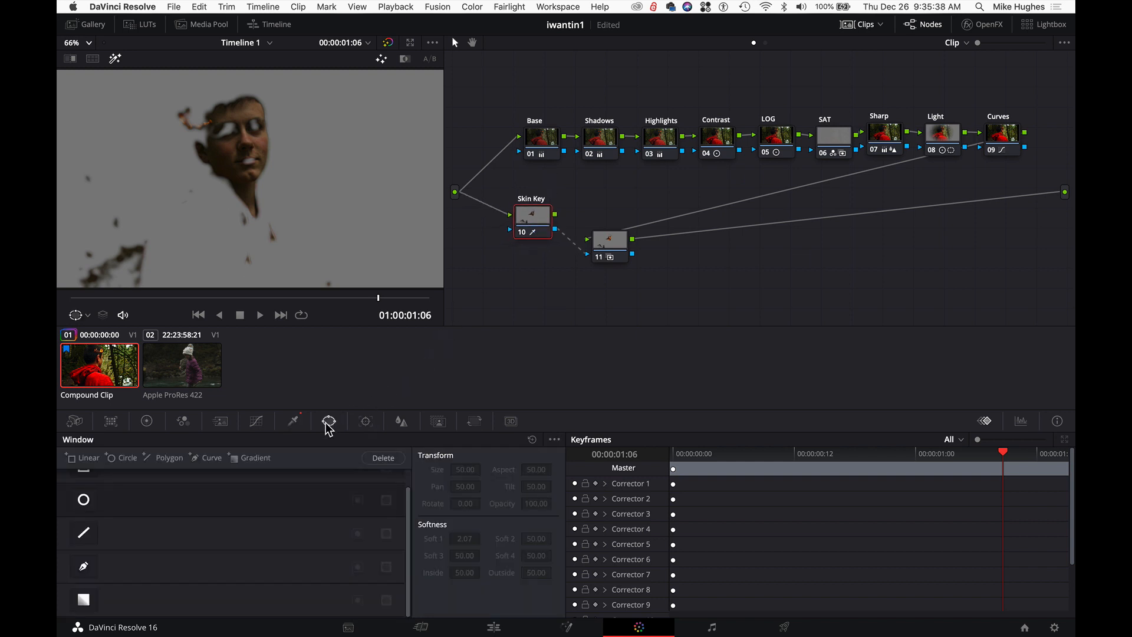
left_click(82, 569)
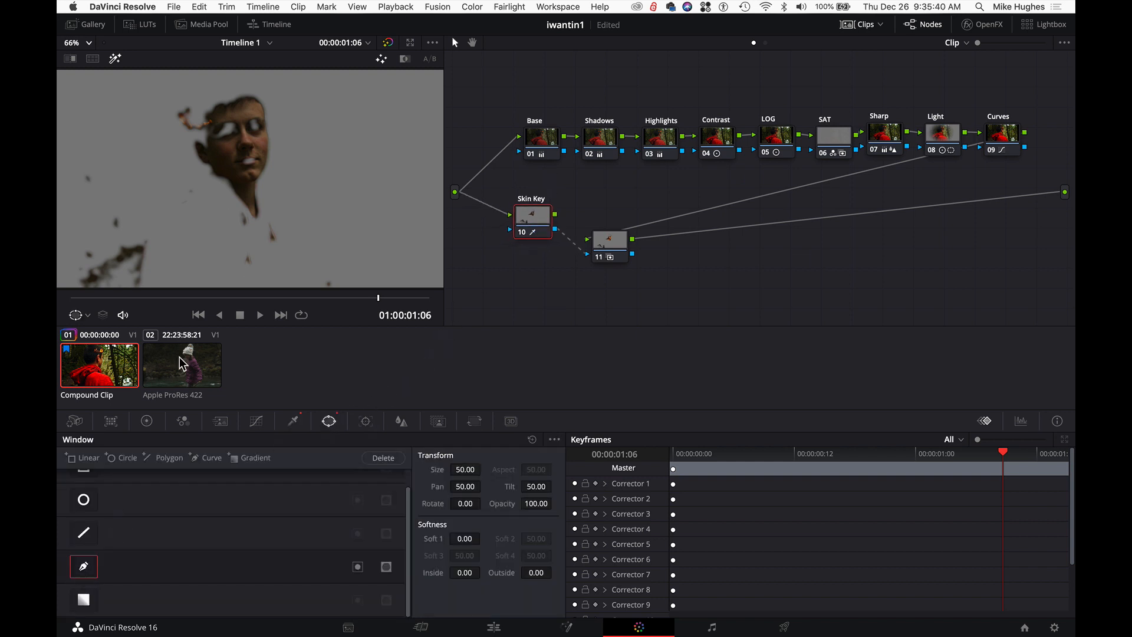
left_click(184, 158)
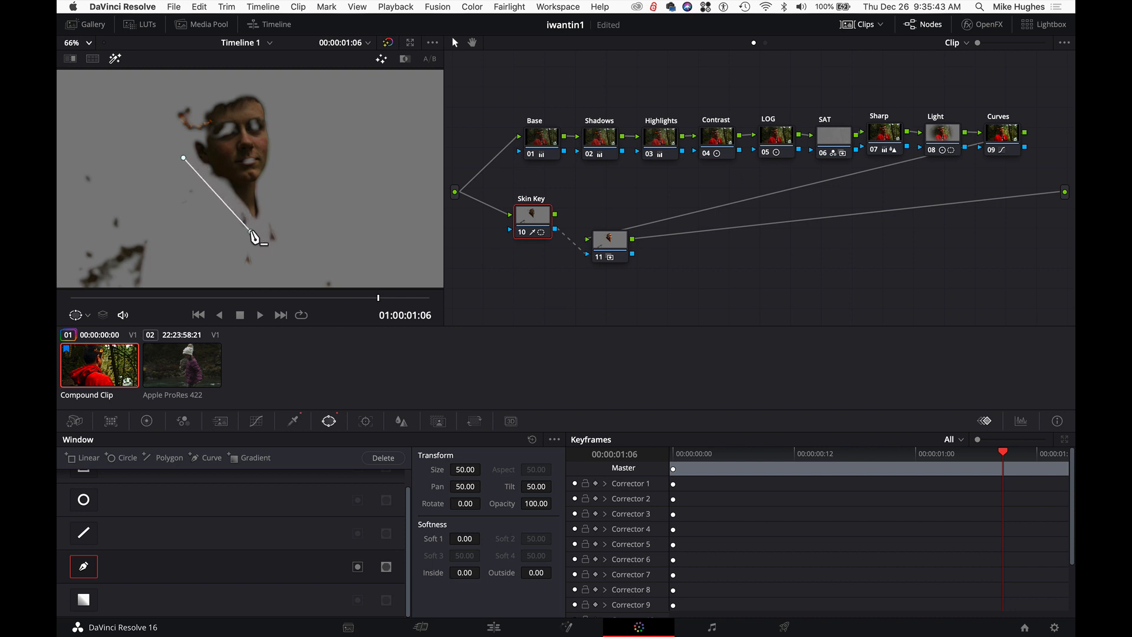
left_click(250, 231)
left_click(297, 164)
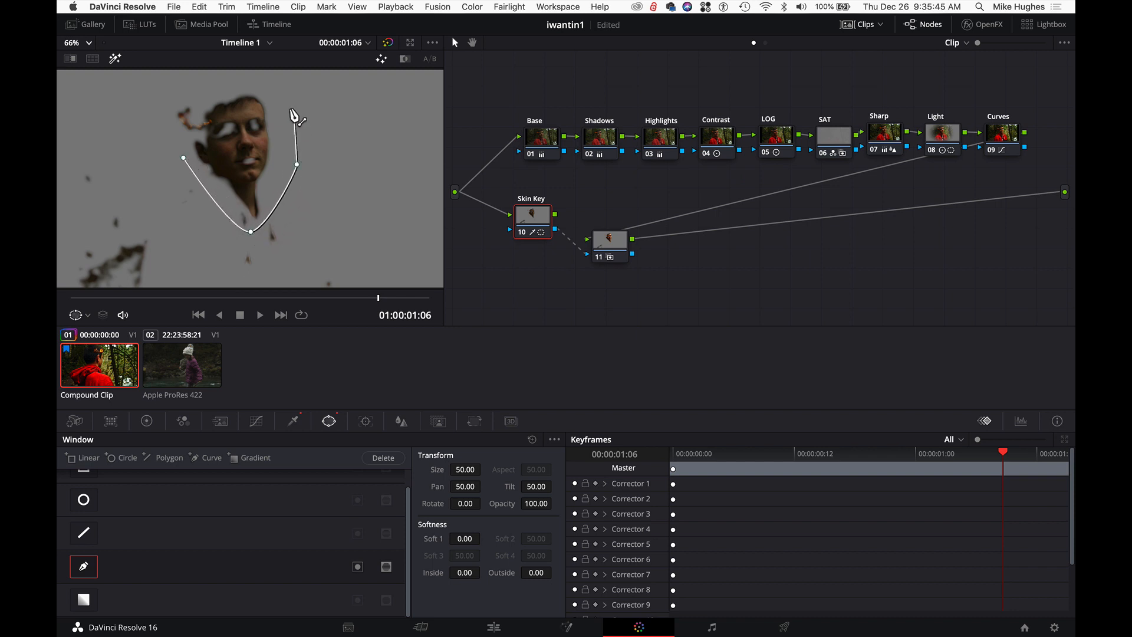
left_click(275, 80)
left_click(197, 86)
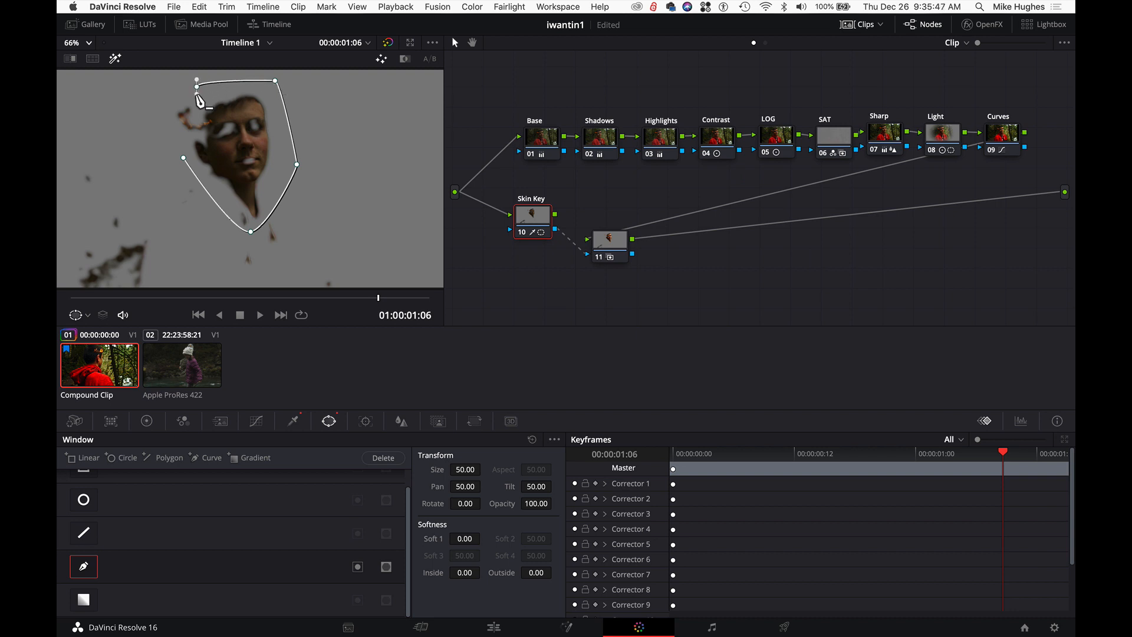
left_click(184, 158)
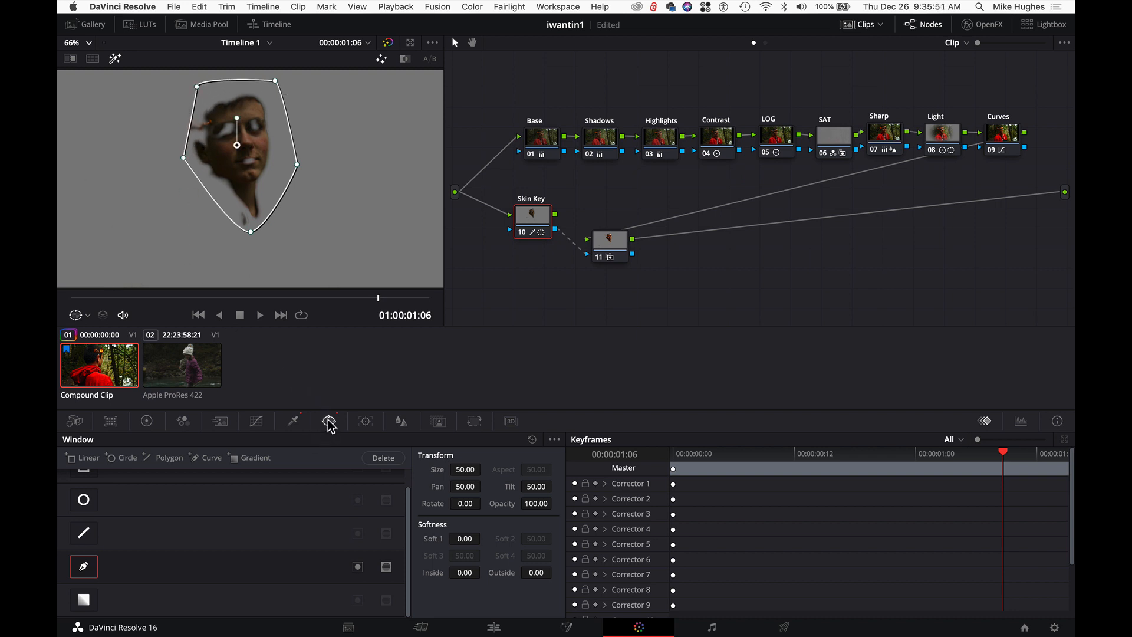
left_click(366, 422)
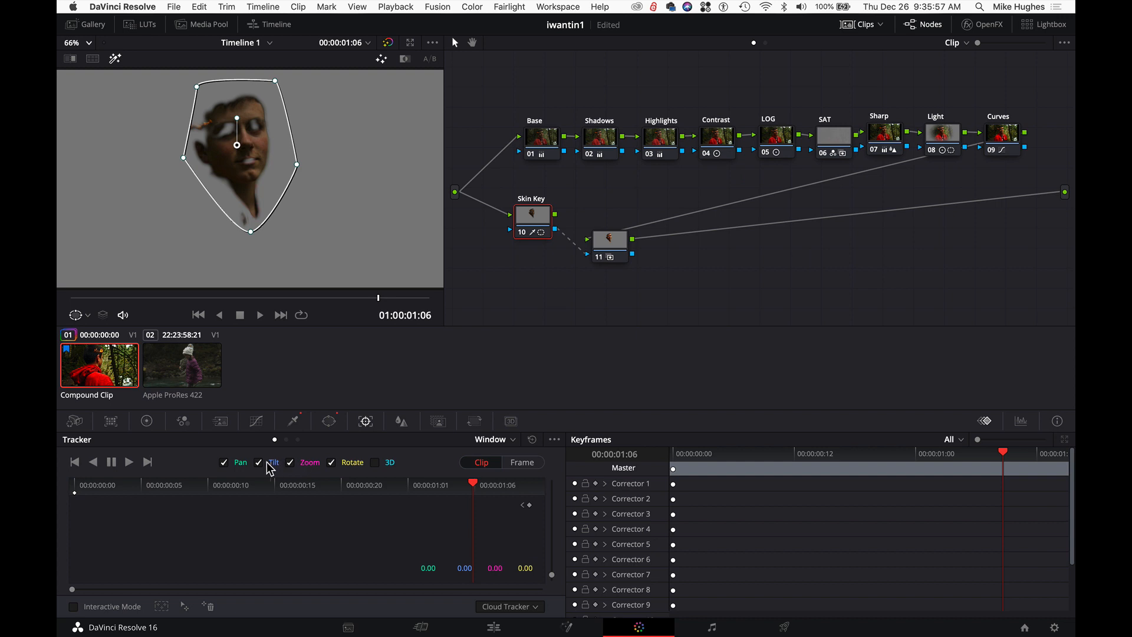
Step: Track the face window forward from 01:00:01:06 to the clip's end, and in reverse from 01:00:01:06 to the first frame
left_click(129, 463)
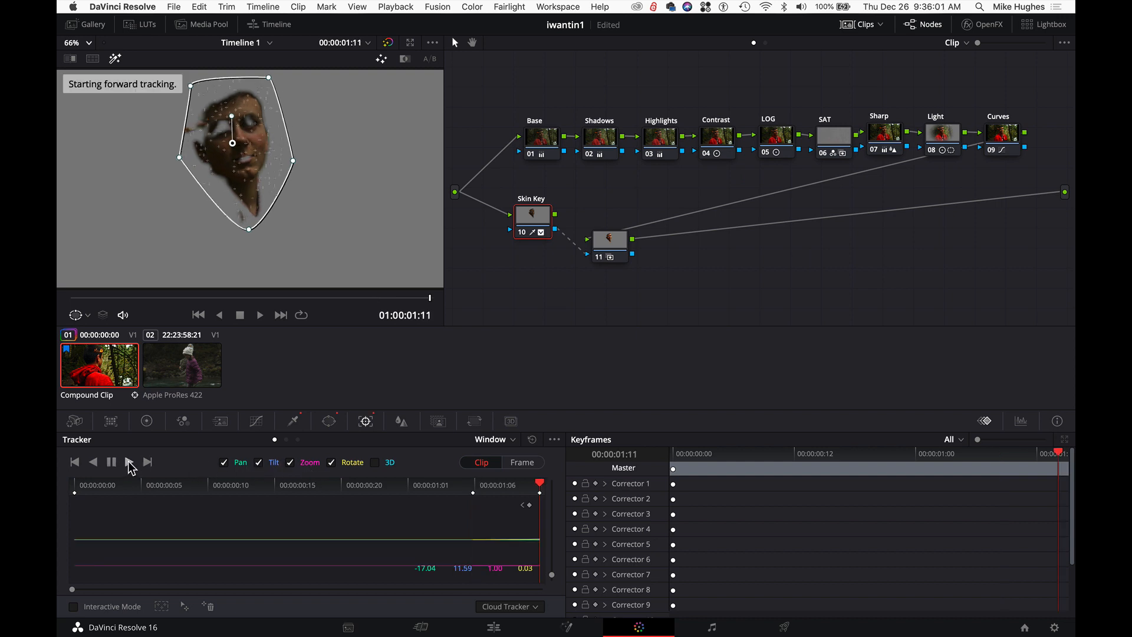
left_click(425, 499)
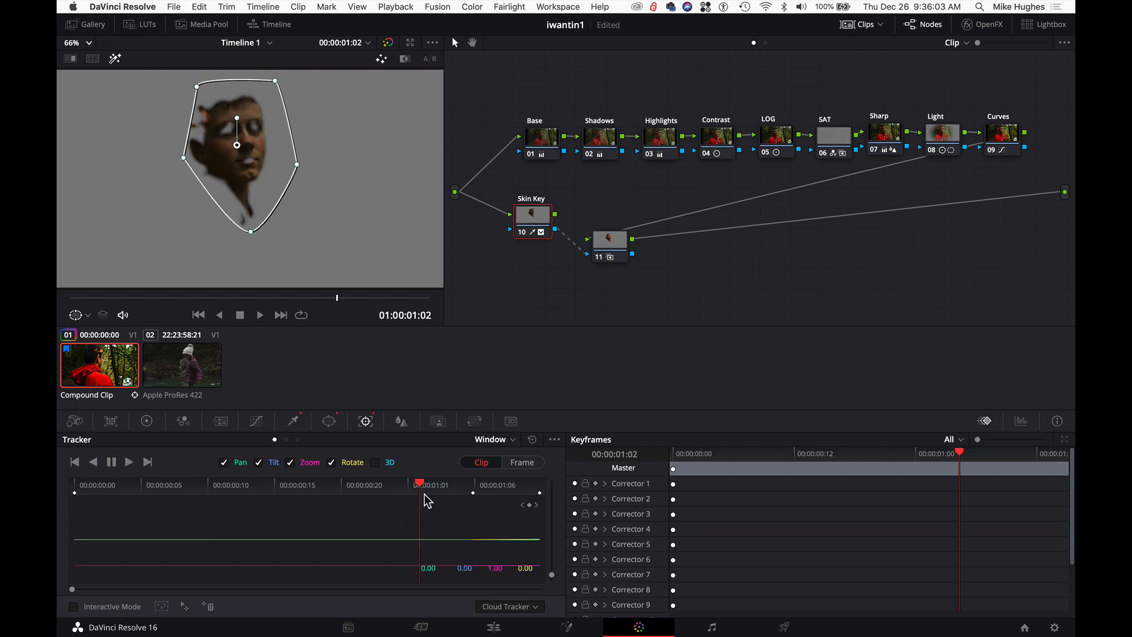
left_click_drag(454, 500, 474, 500)
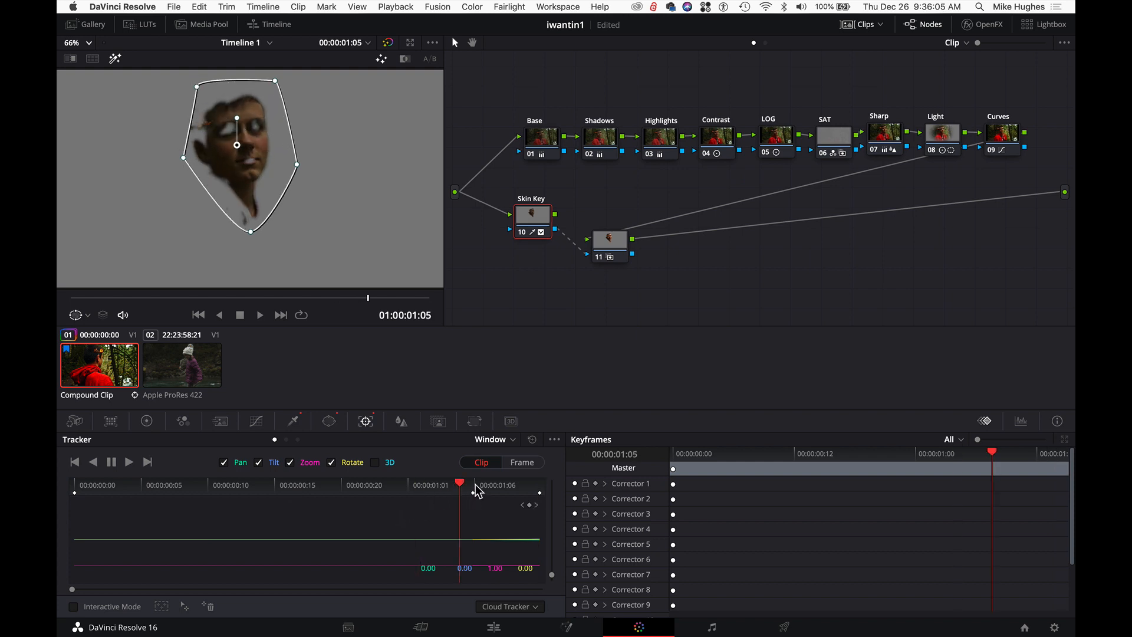
left_click(475, 485)
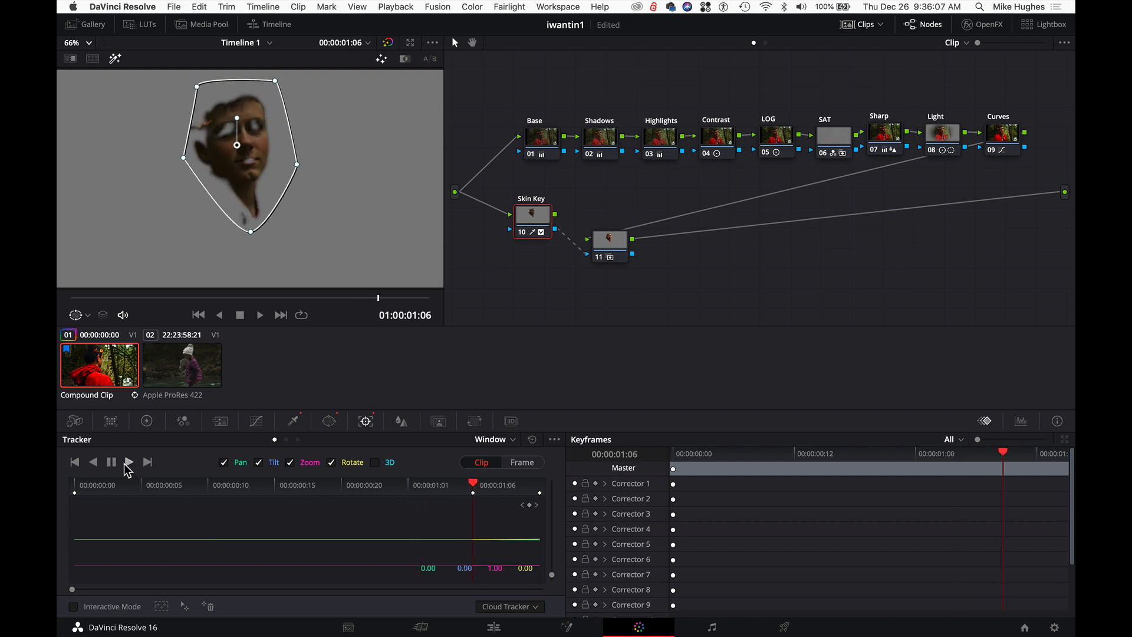
left_click(93, 462)
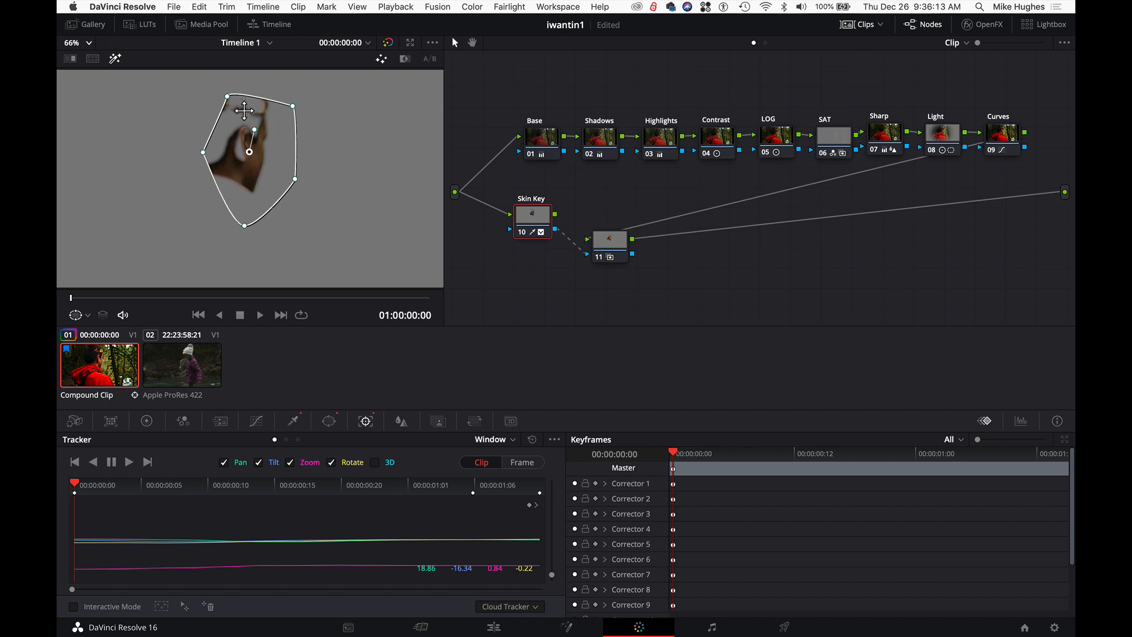
Step: Switch the tracker to frame mode and reshape the window at the first frame, moving its upper points closer to the man's face
left_click(131, 484)
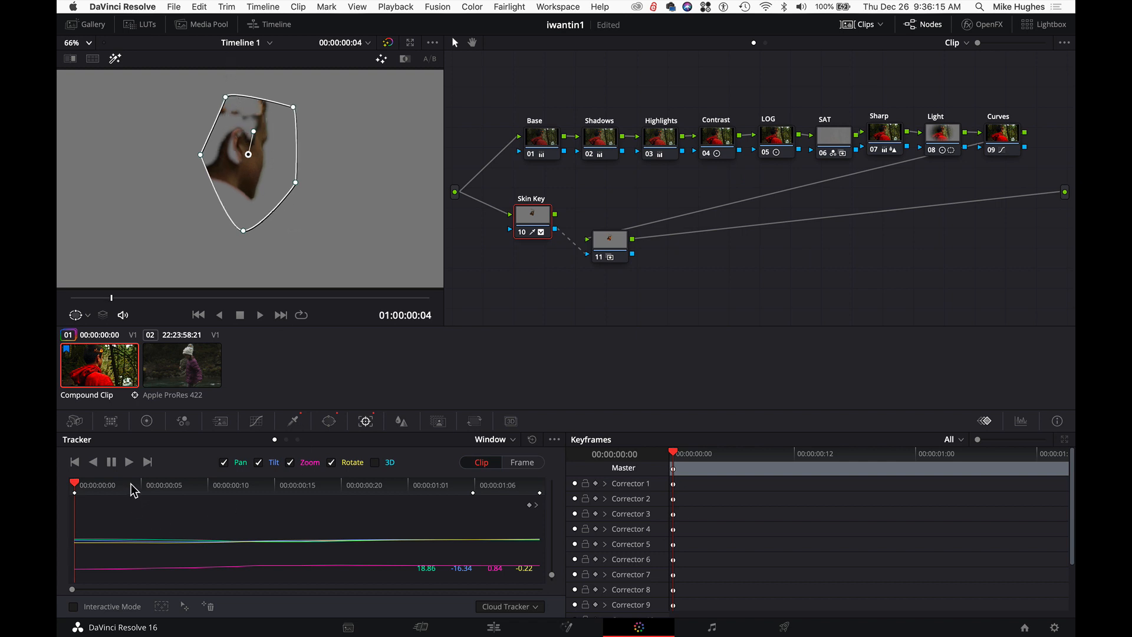
left_click_drag(130, 483, 61, 485)
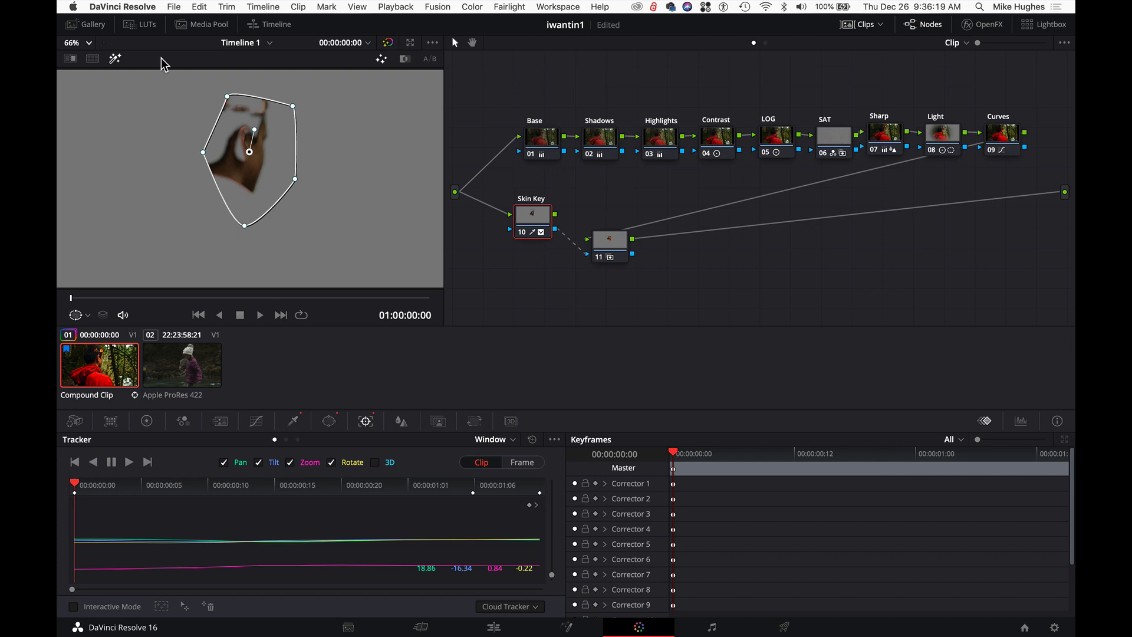
left_click(531, 465)
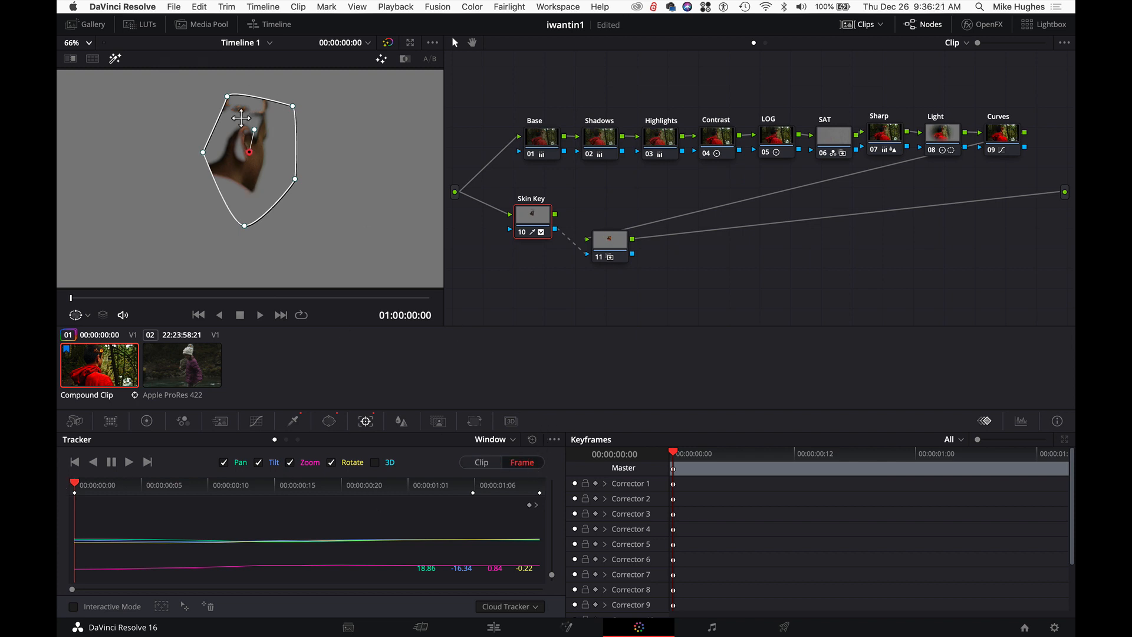
left_click_drag(227, 95, 288, 84)
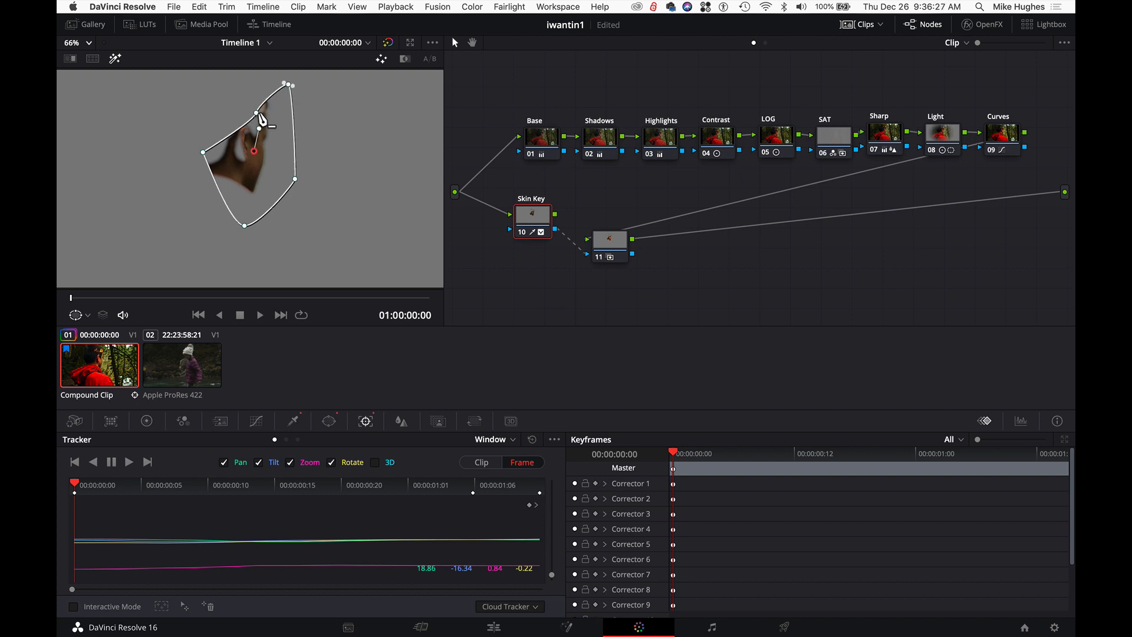
left_click(257, 113)
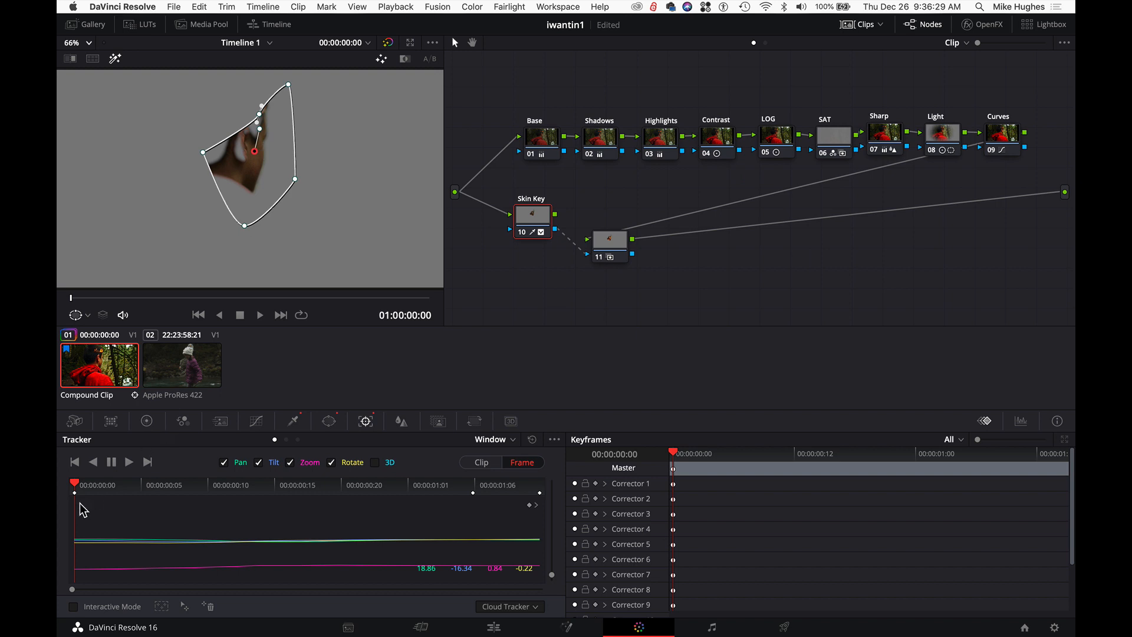
Step: Adjust the window's upper-left point at 01:00:00:18 and pull it down to the hairline at 01:00:01:04
left_click_drag(73, 482, 313, 468)
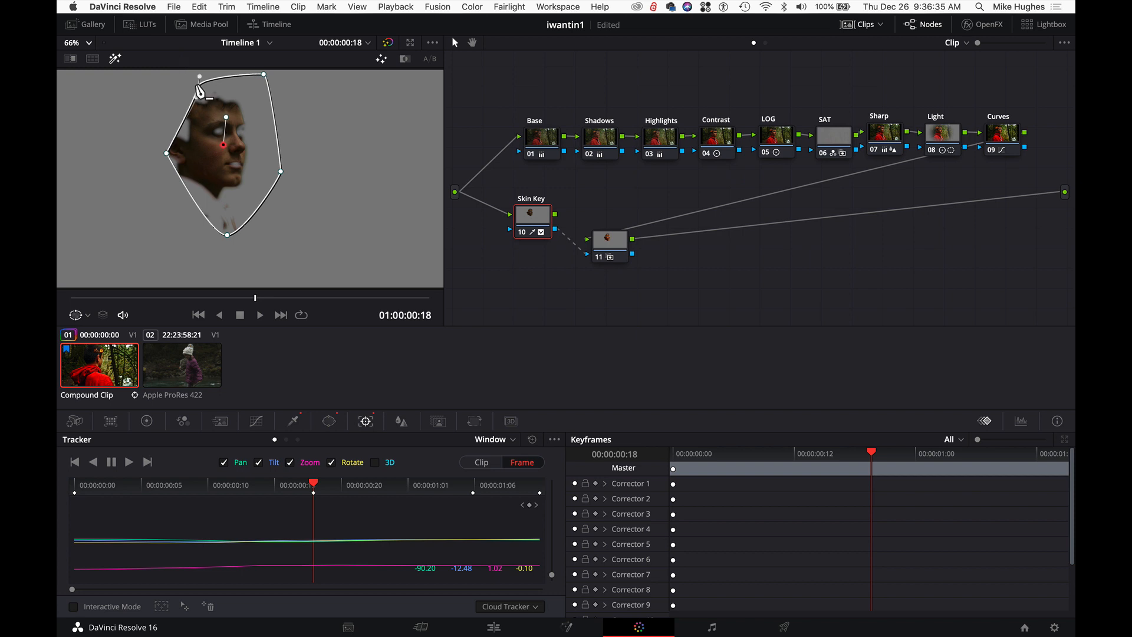
left_click_drag(198, 86, 195, 85)
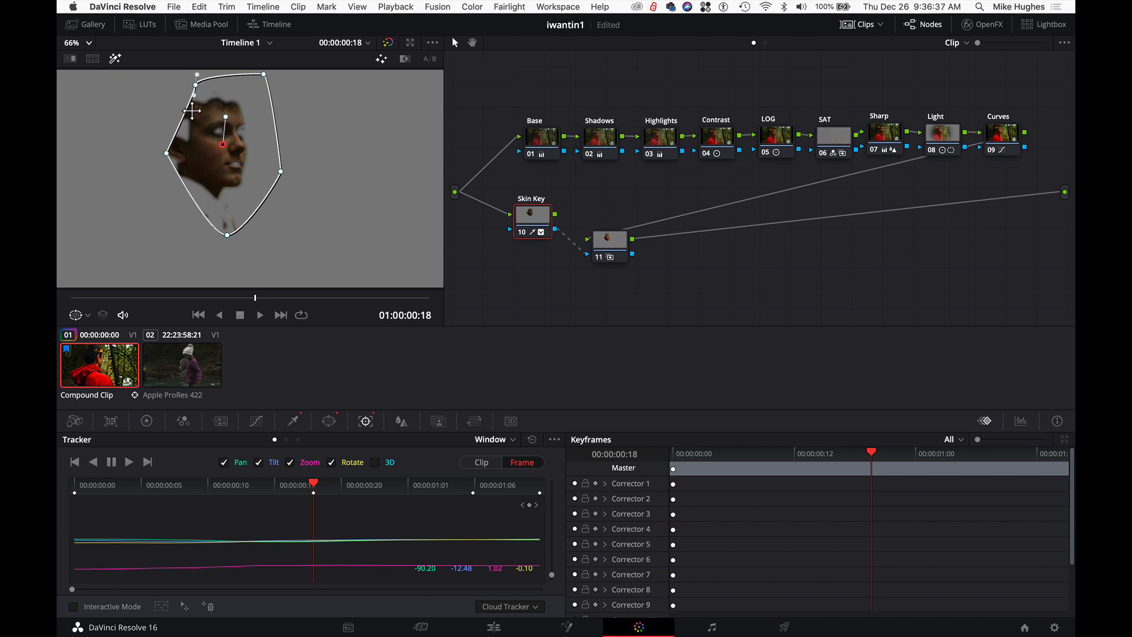
left_click_drag(320, 486, 453, 487)
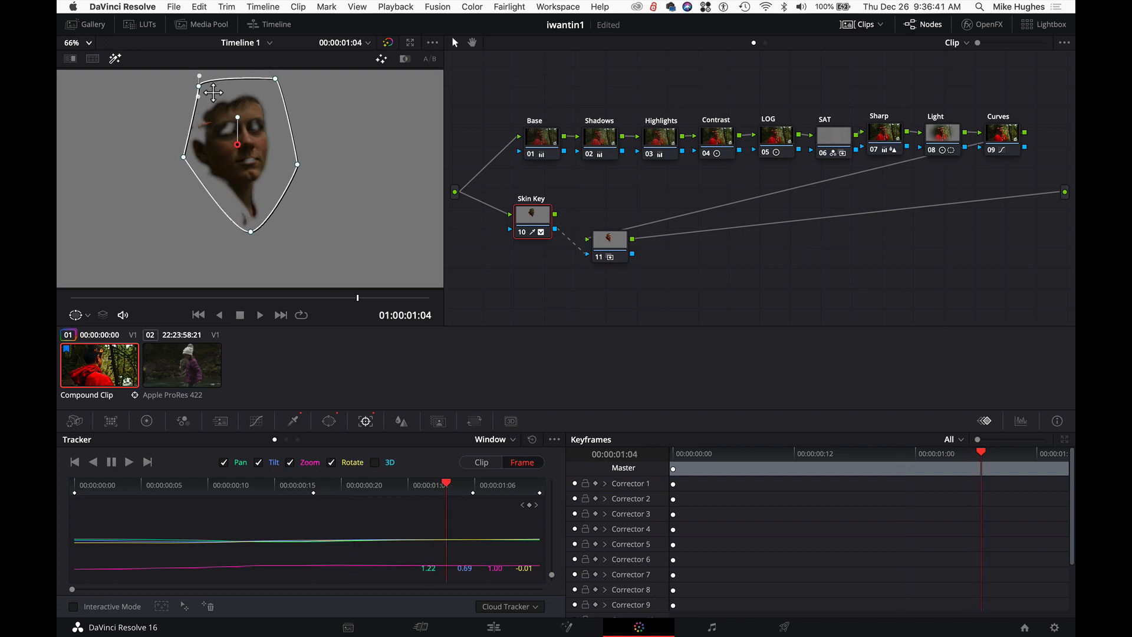
left_click_drag(198, 86, 203, 124)
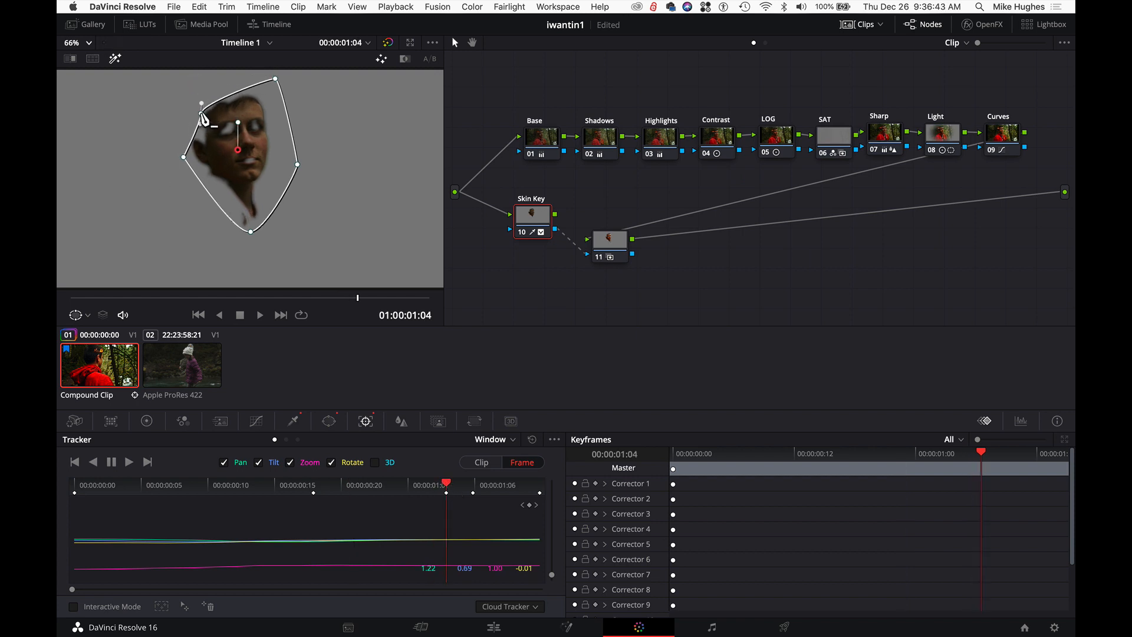
Step: Move the window's upper-left point down toward the temple at 01:00:01:11 and at 01:00:01:06
left_click_drag(448, 482, 539, 486)
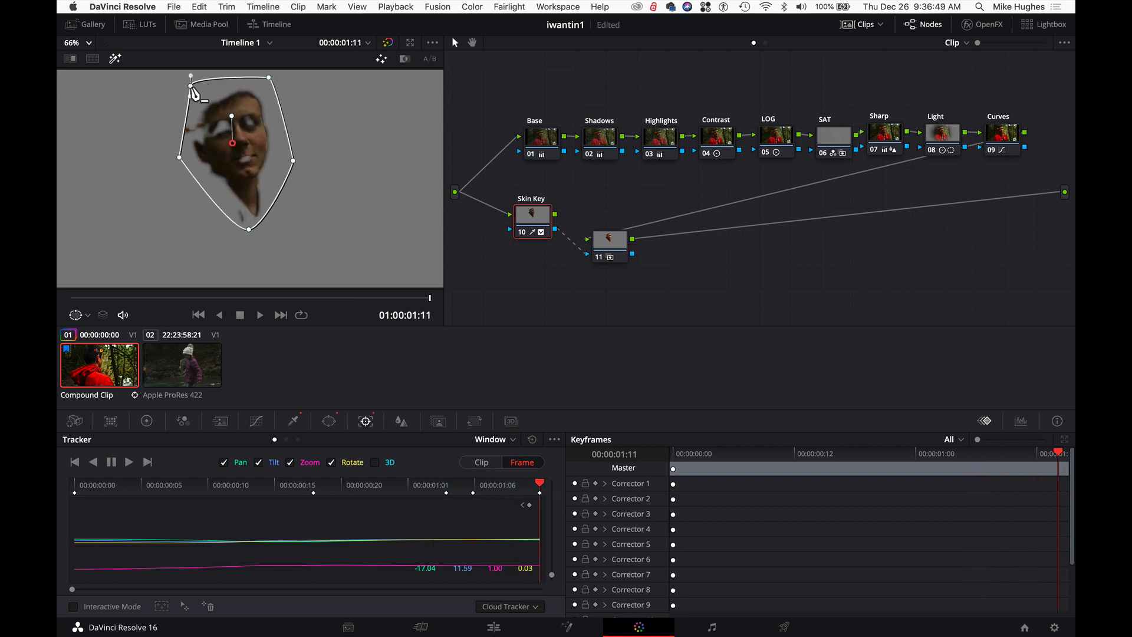
left_click_drag(191, 87, 203, 130)
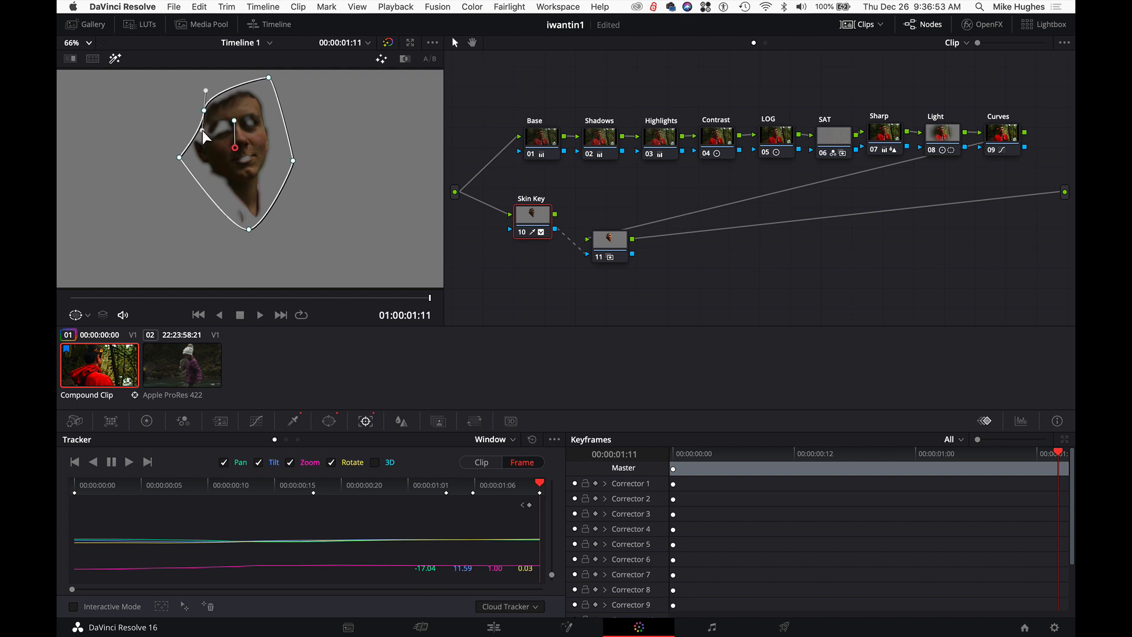
left_click_drag(497, 490, 473, 488)
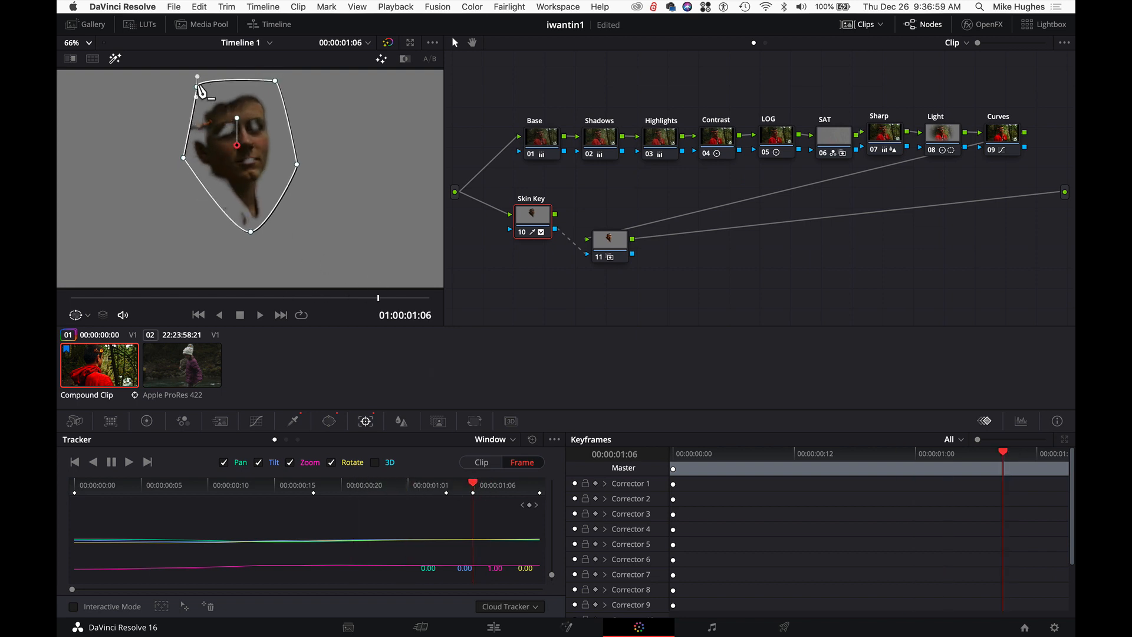
mouse_move(197, 88)
left_mouse_down()
mouse_move(205, 122)
mouse_move(204, 93)
left_mouse_up()
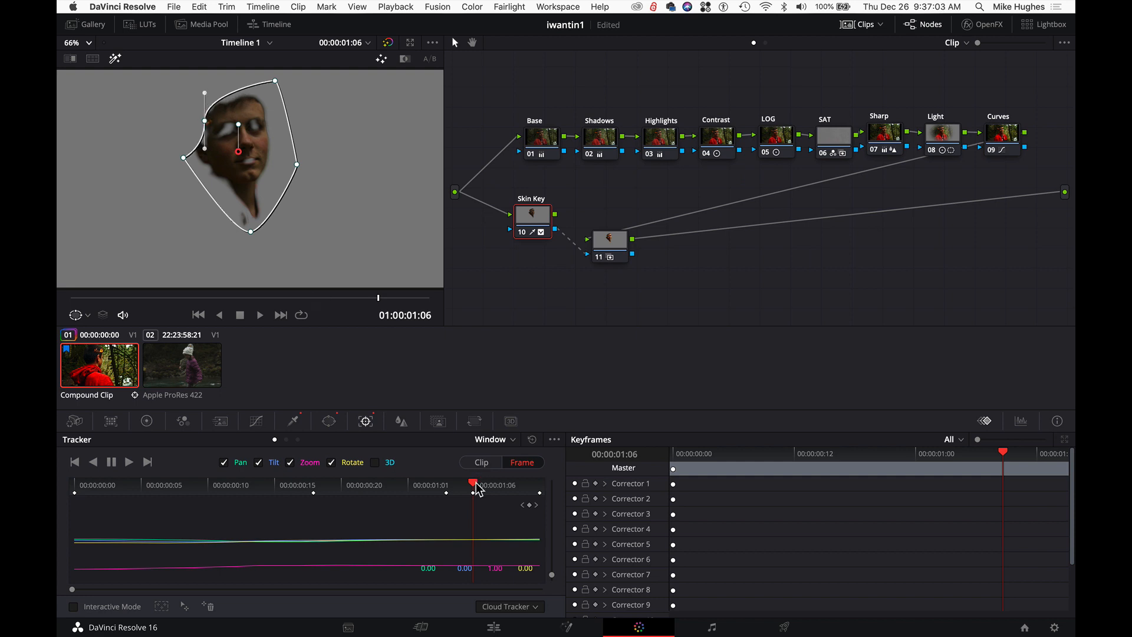
Step: Refine the curve at the window's upper-left point at 01:00:01:04 so it hugs the side of the head
key("Left")
key("Left")
key("Left")
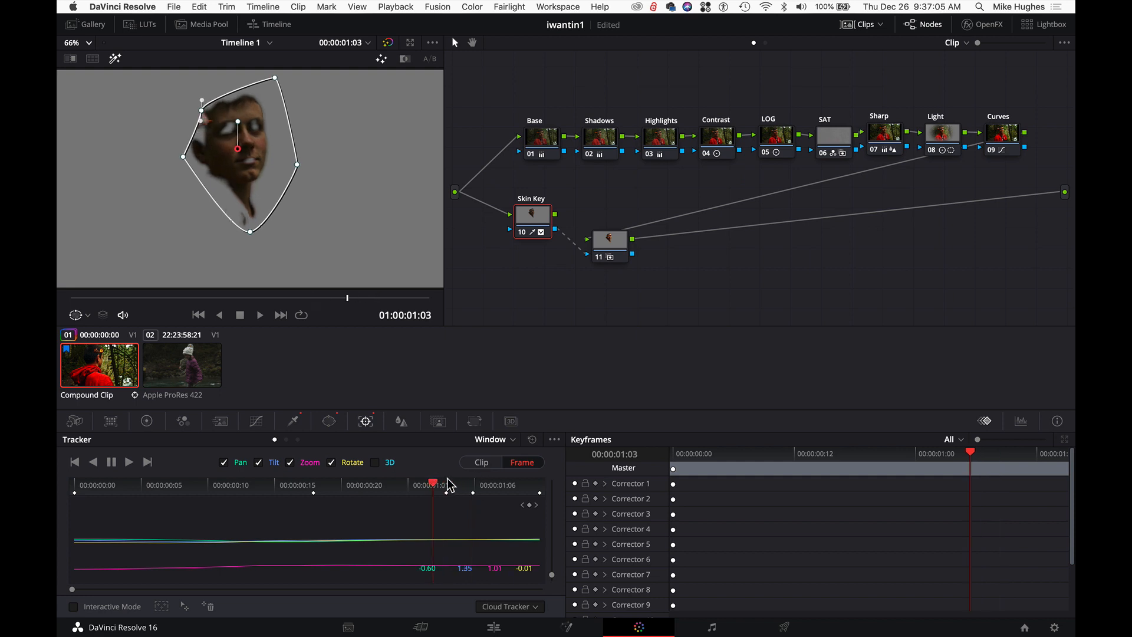
left_click(447, 481)
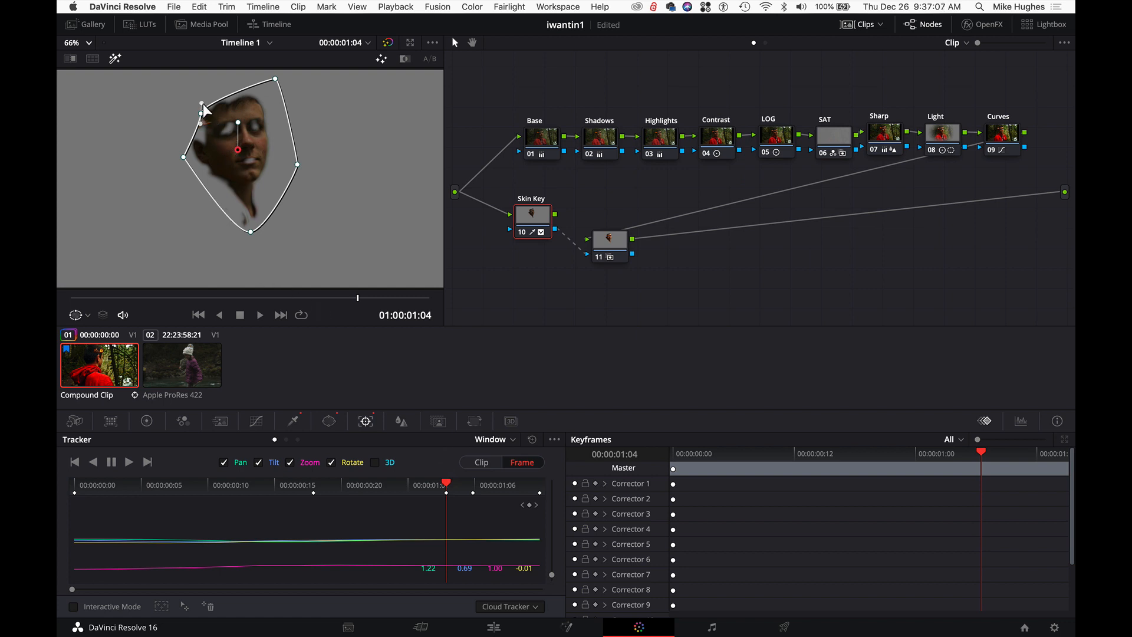
mouse_move(202, 104)
left_mouse_down()
mouse_move(203, 85)
mouse_move(204, 116)
left_mouse_up()
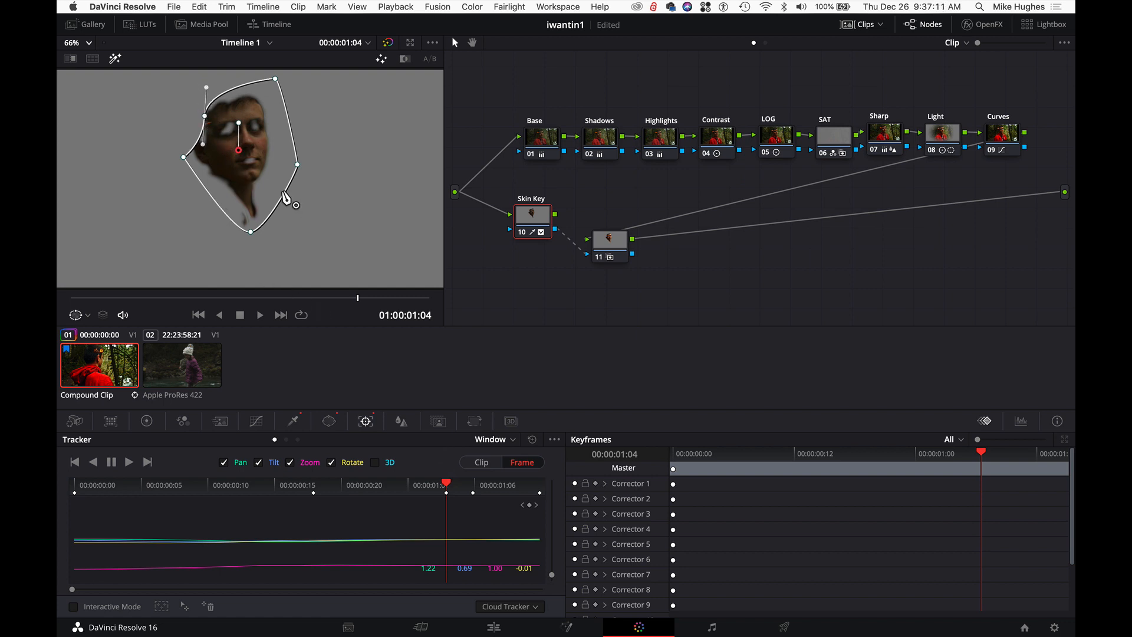
Step: Scrub through the clip to examine how the keyframed window follows the face, ending at 01:00:01:06
left_click_drag(434, 487, 127, 458)
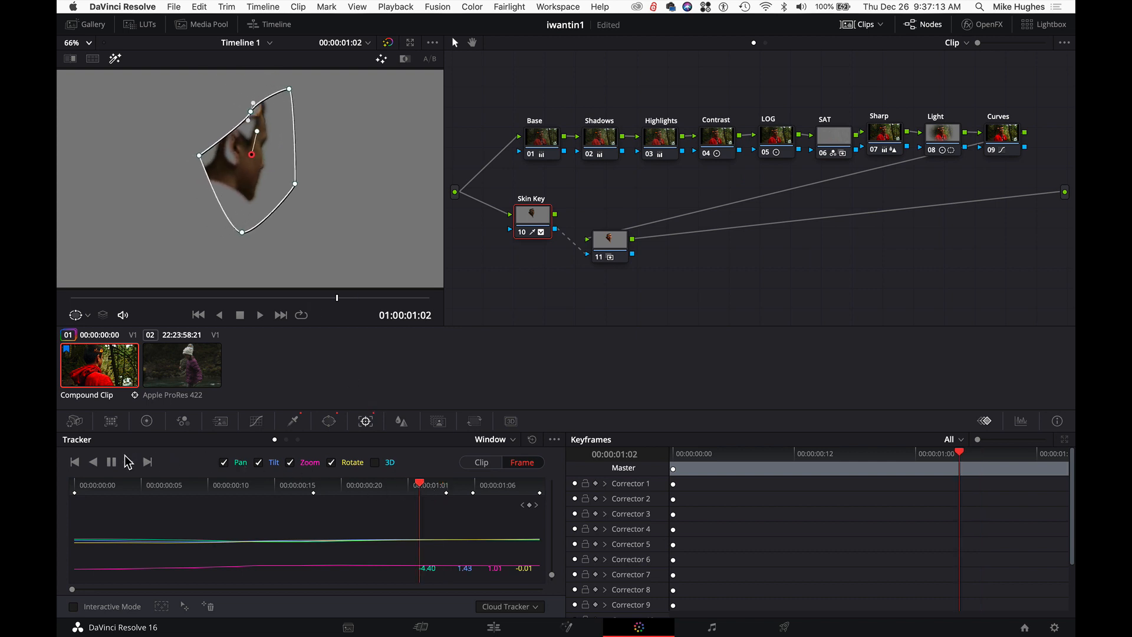
left_click_drag(239, 479, 287, 480)
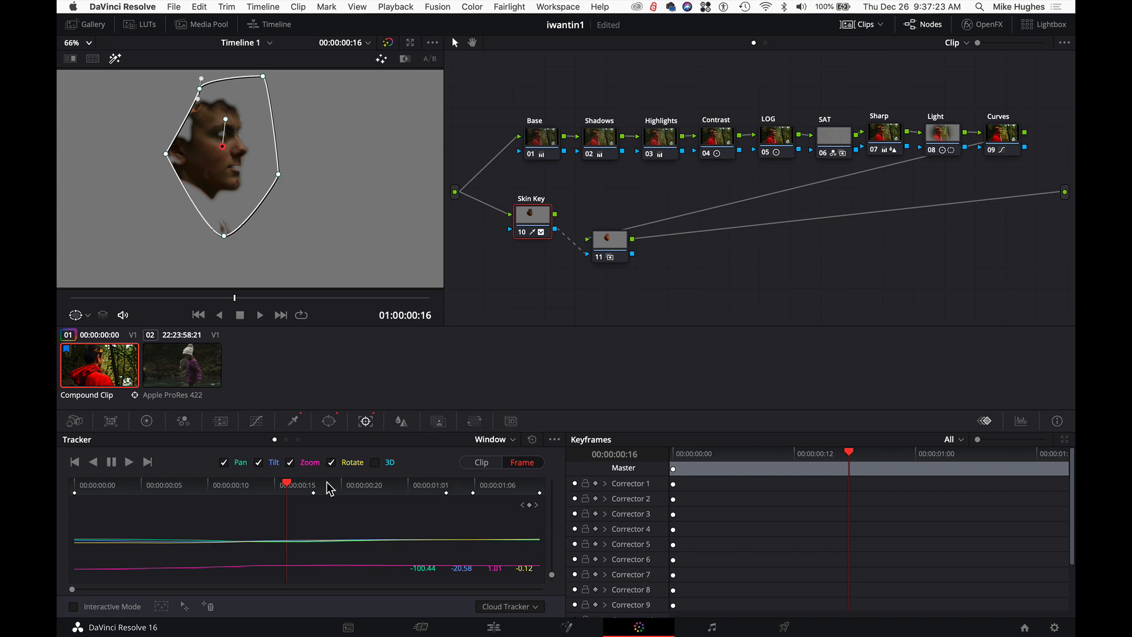
left_click_drag(307, 482, 193, 482)
left_click(89, 487)
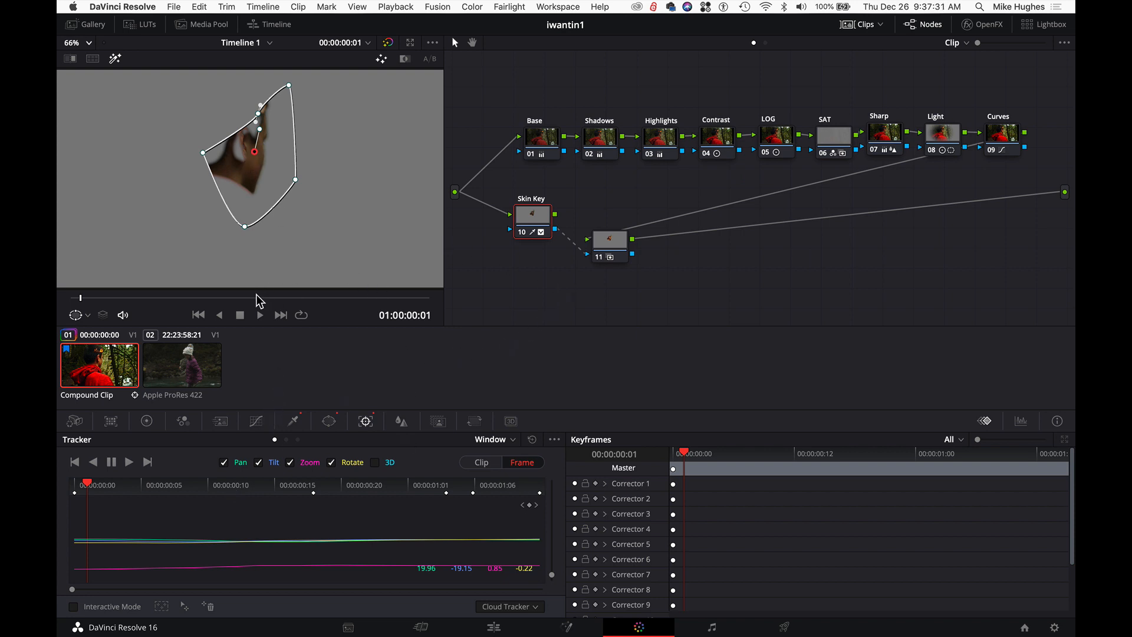
left_click_drag(259, 297, 378, 305)
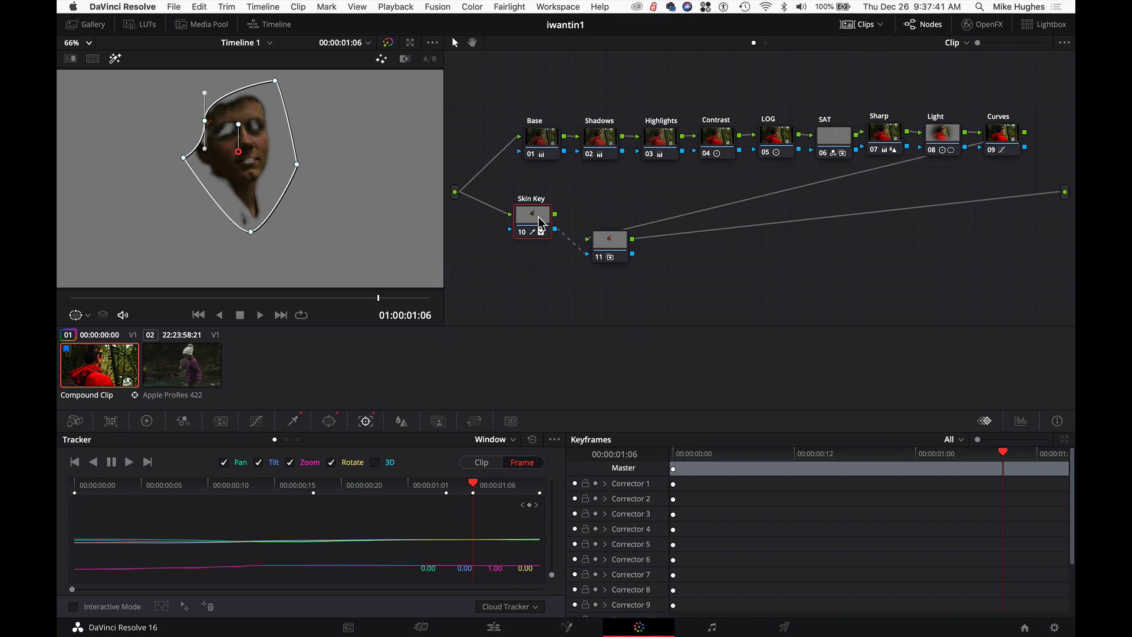
Step: Create a new local grade version of the compound clip named "V5 tutorial 3dkey", copying all marks
mouse_move(542, 221)
right_click(103, 373)
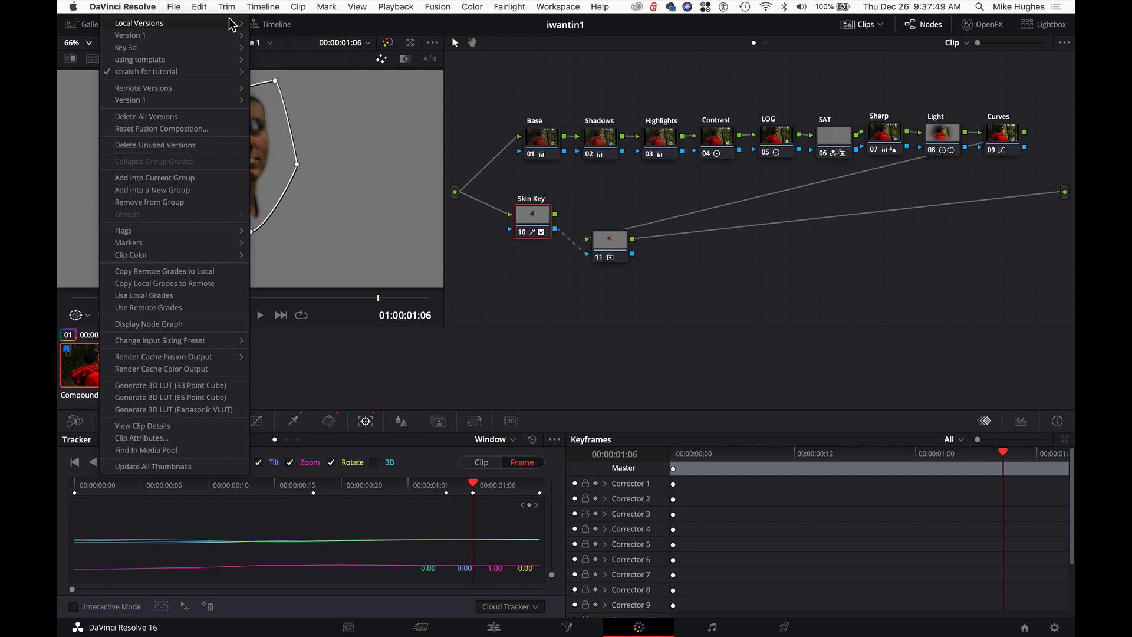
mouse_move(235, 23)
left_click(293, 26)
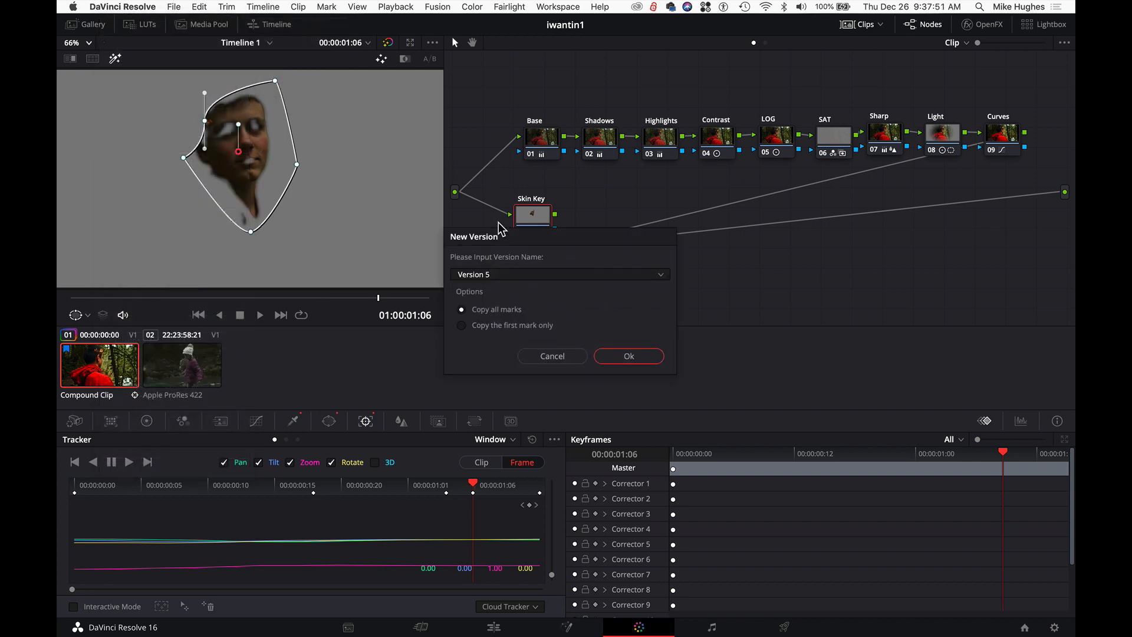
left_click_drag(491, 274, 412, 270)
type("jV")
type("V5 tutorial 3dkey")
left_click(632, 357)
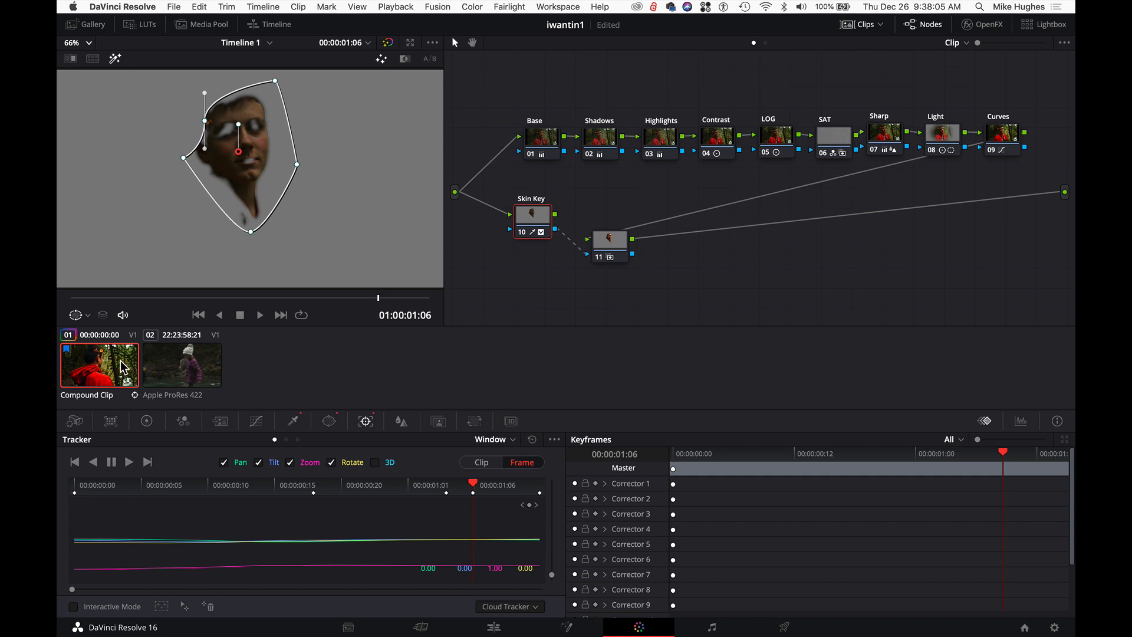
Step: Review the compound clip's list of saved local versions and the options available for each
right_click(123, 367)
mouse_move(262, 36)
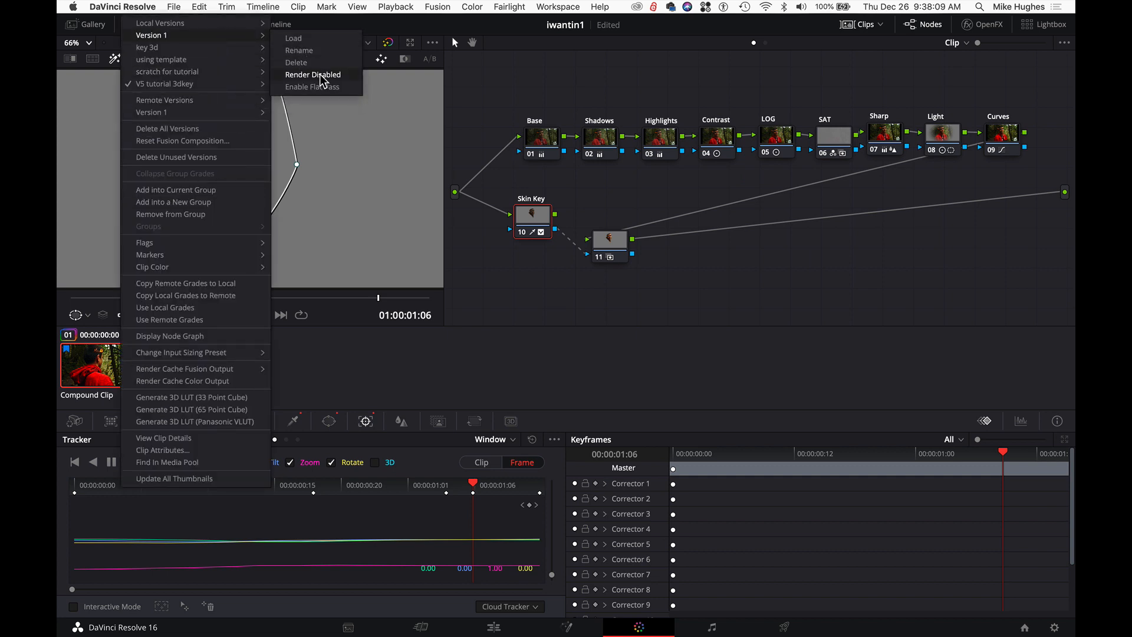
mouse_move(226, 73)
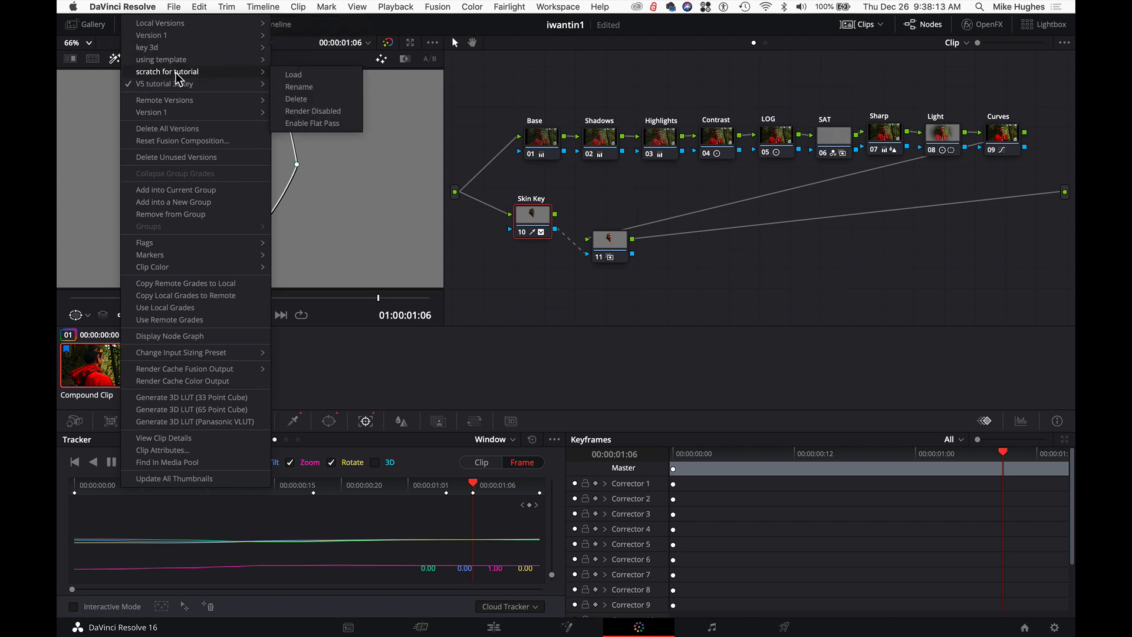
left_click(531, 287)
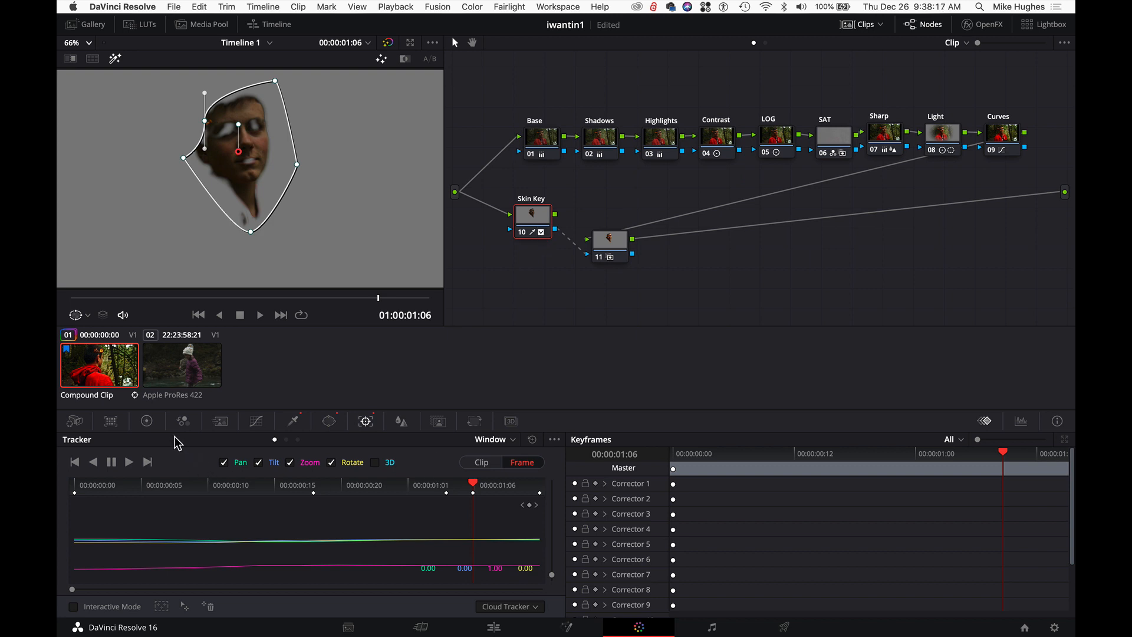
Step: Reset the entire HSL qualifier and its matte finesse on the Skin Key node, keeping the tracked window
left_click(293, 421)
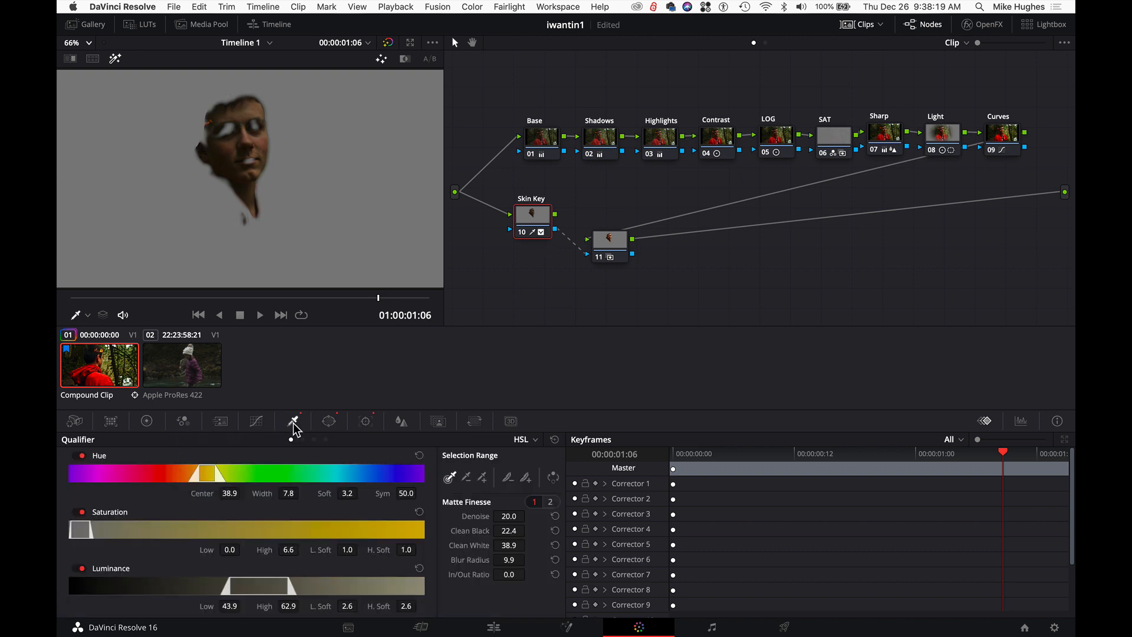
left_click(364, 423)
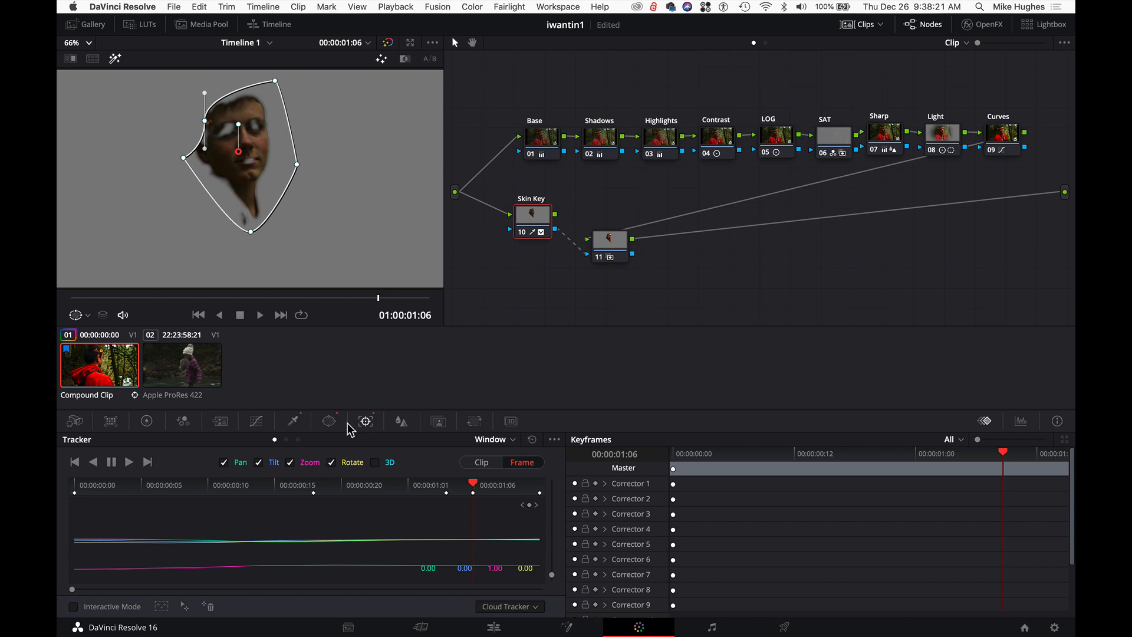
left_click(293, 422)
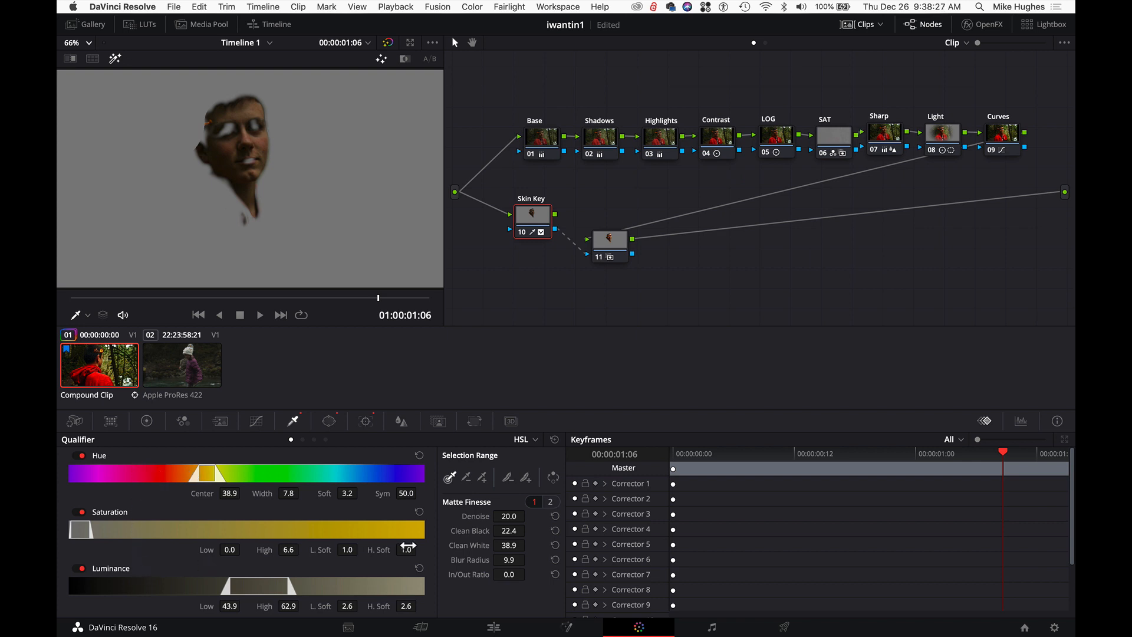
left_click(553, 439)
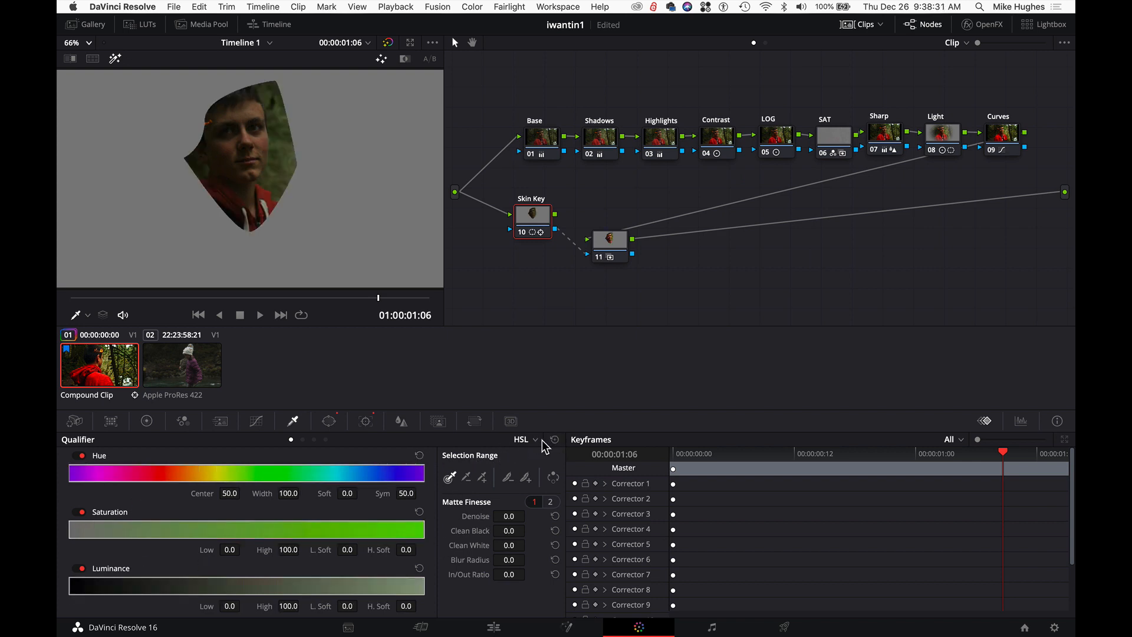
Step: Switch the Skin Key node's qualifier to 3D and sample the face's skin tones, adding light and dark areas and subtracting the jacket colour
left_click(535, 441)
left_click(538, 494)
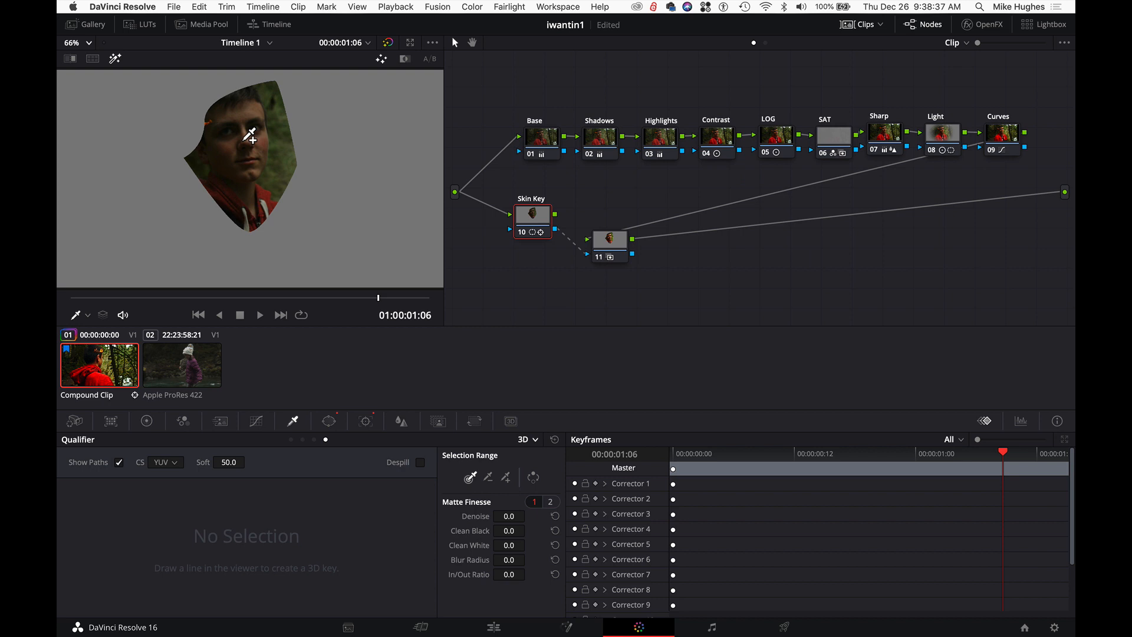
left_click_drag(250, 137, 226, 158)
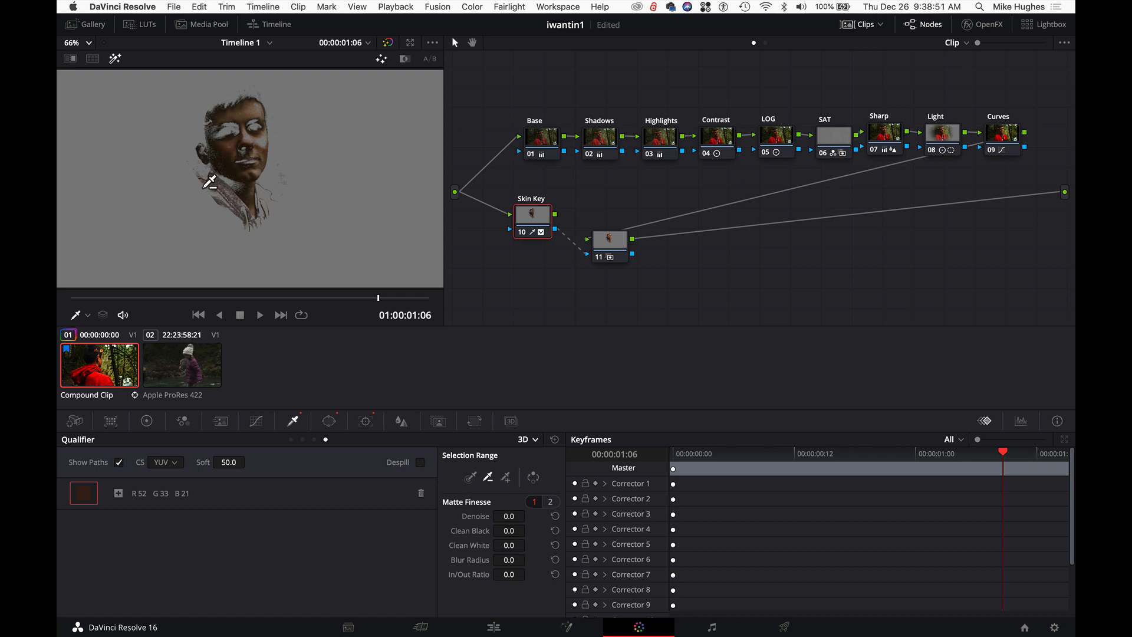
left_click(229, 189)
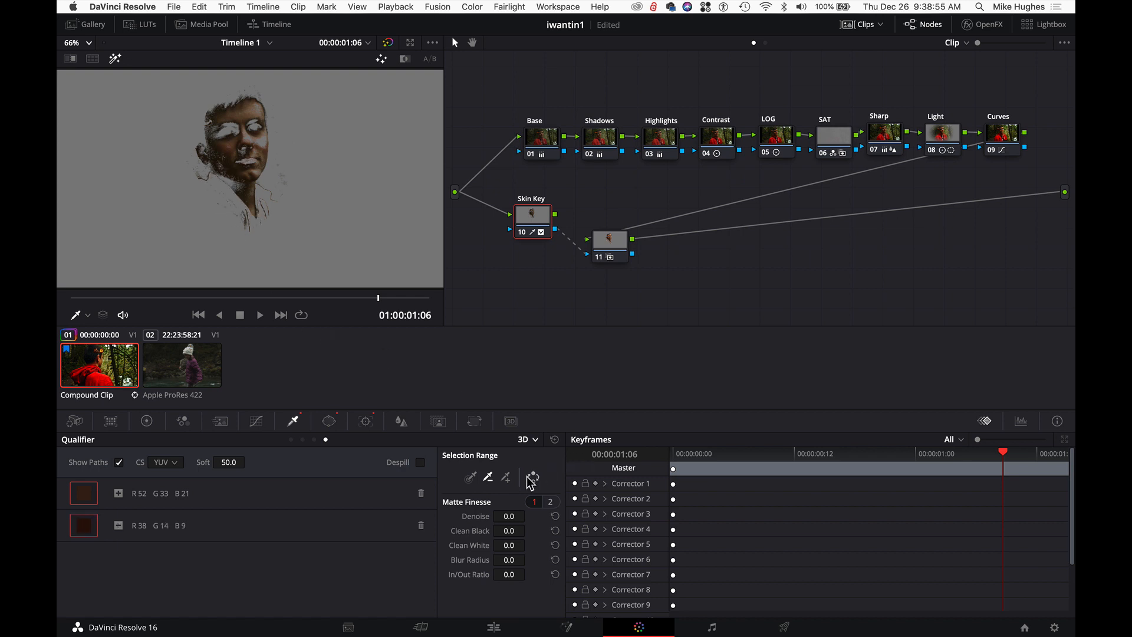
left_click(225, 166)
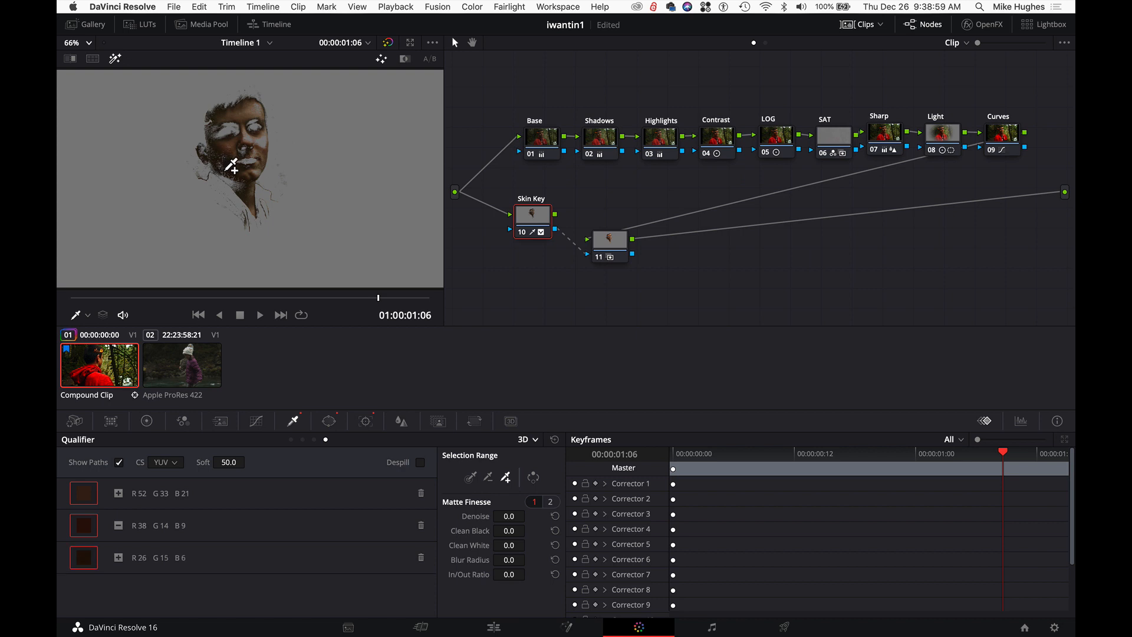
left_click(214, 128)
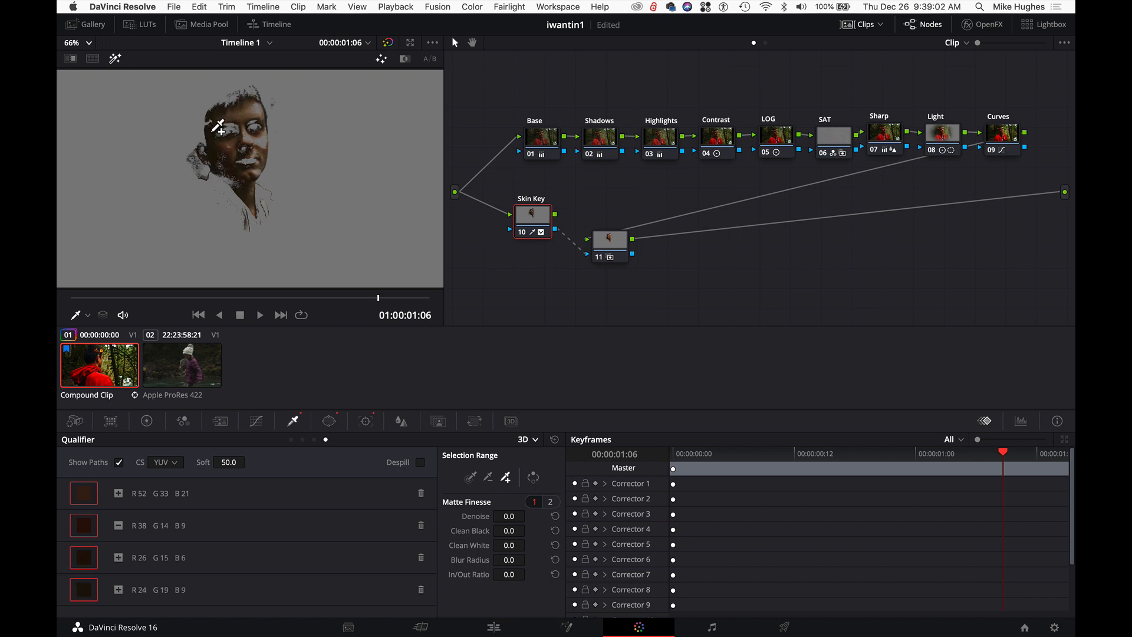
left_click(268, 141)
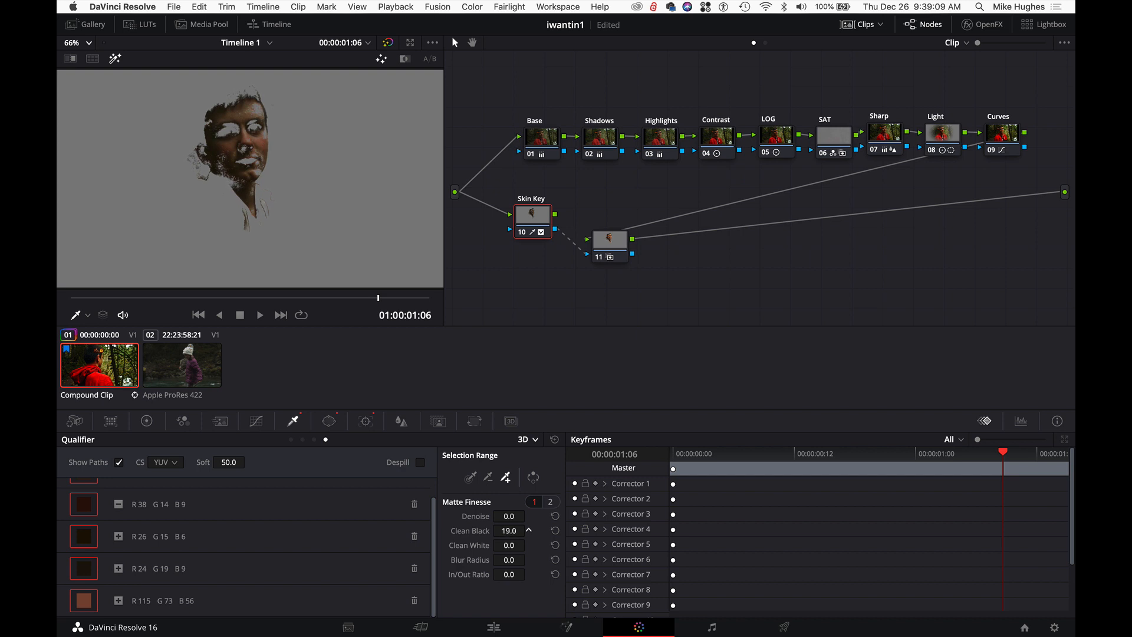
Step: Refine the 3D key's matte with Clean Black 24.3, Clean White 34.1 and Blur Radius 2.5, checking it at 01:00:01:01
left_click_drag(509, 545, 527, 544)
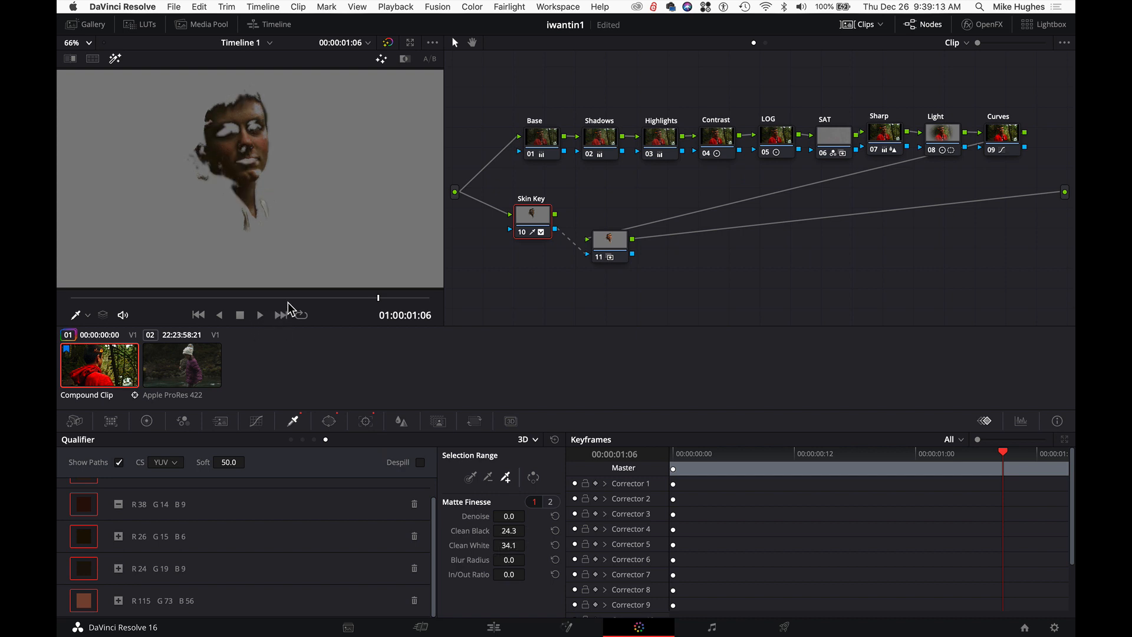
left_click_drag(287, 301, 323, 299)
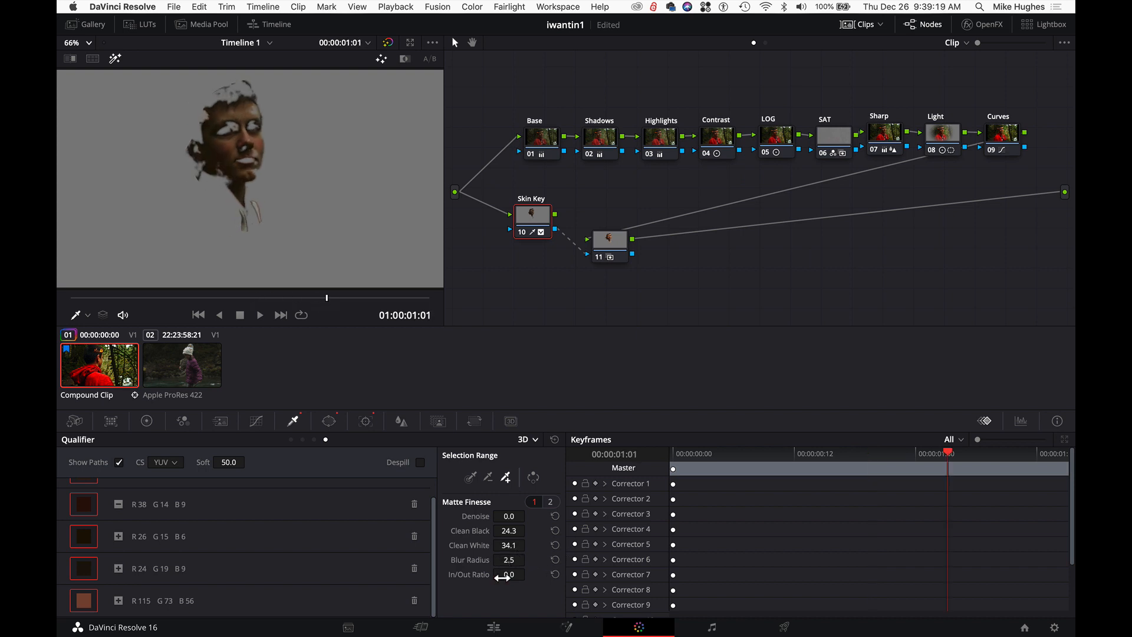
left_click(502, 577)
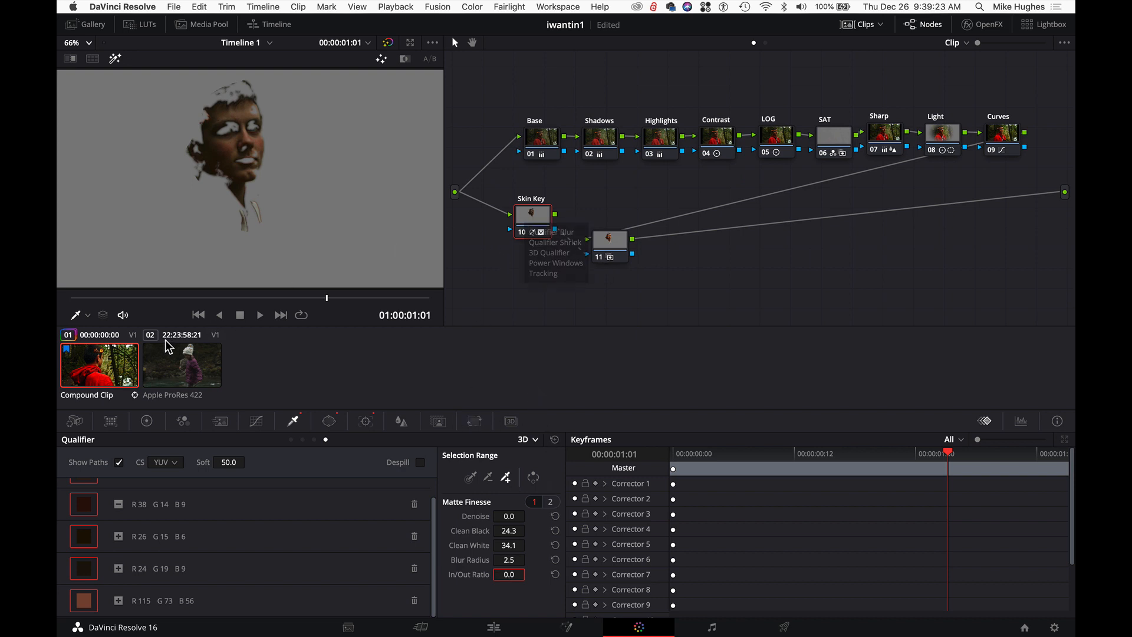
Step: Load the compound clip's "scratch for tutorial" local version and display the Skin Key node's curve window over the face
right_click(112, 366)
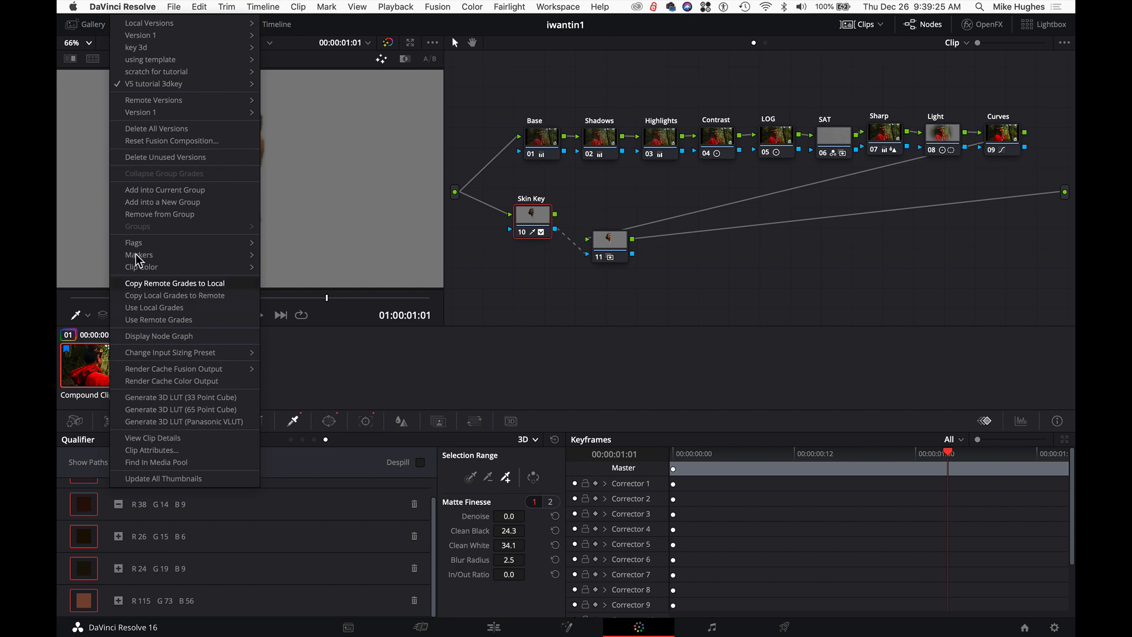
mouse_move(187, 73)
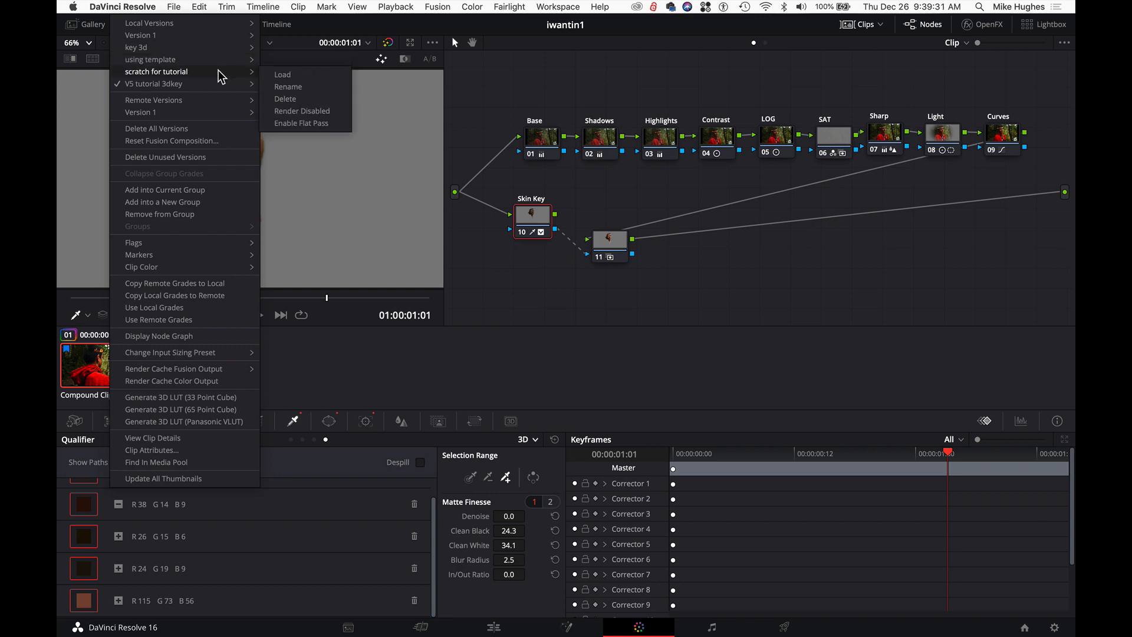
left_click(284, 76)
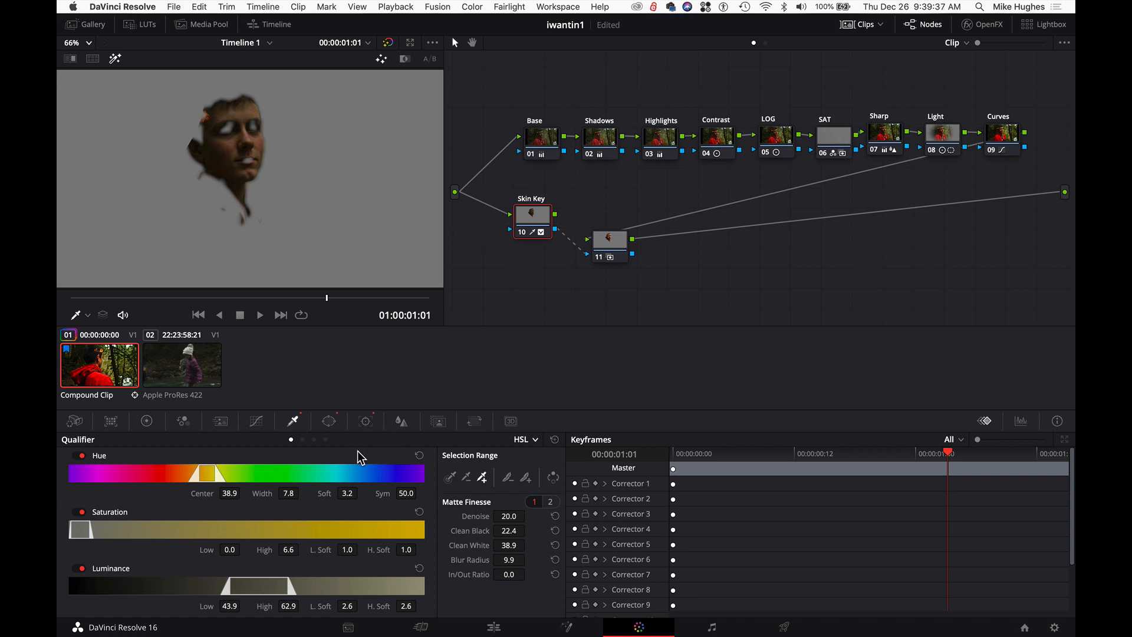
left_click(329, 421)
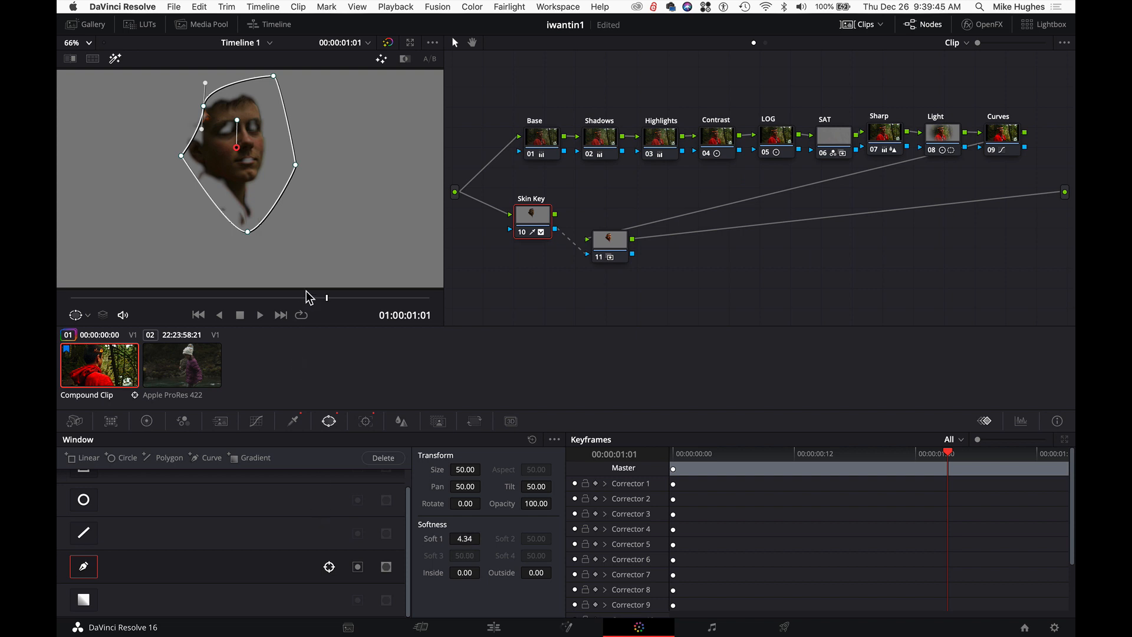
mouse_move(307, 297)
left_mouse_down()
mouse_move(254, 298)
mouse_move(327, 300)
left_mouse_up()
Step: Add a corrector node below Skin Key, feed it from the source input, and tidy its position beside the neighbouring nodes
right_click(529, 279)
mouse_move(571, 301)
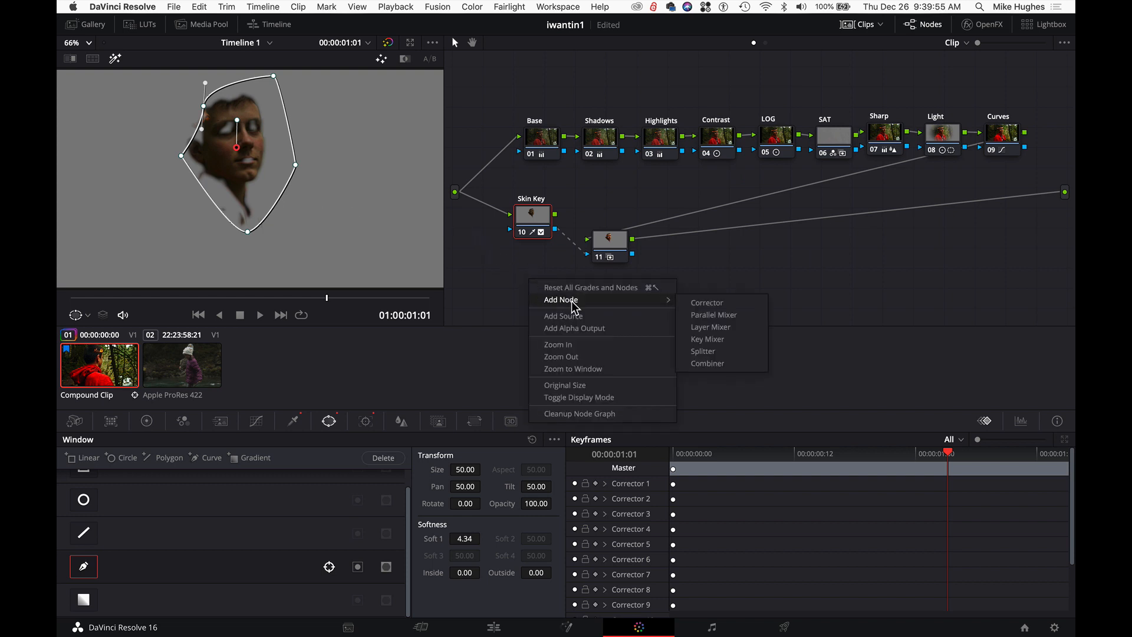
left_click(704, 303)
left_click_drag(533, 293, 501, 267)
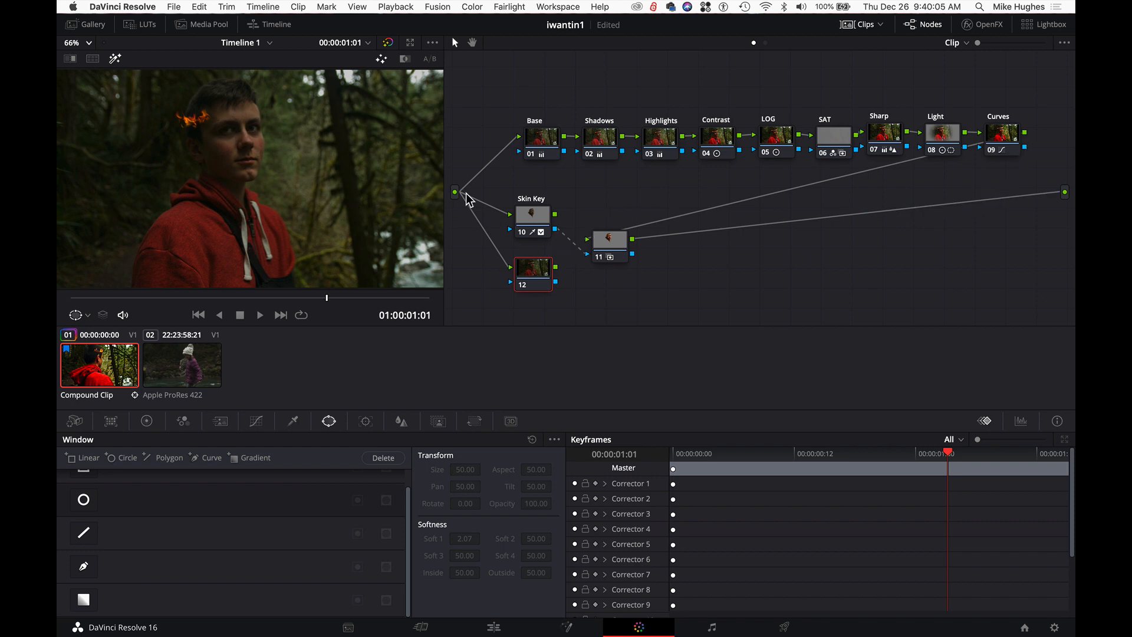
left_click_drag(532, 283, 527, 280)
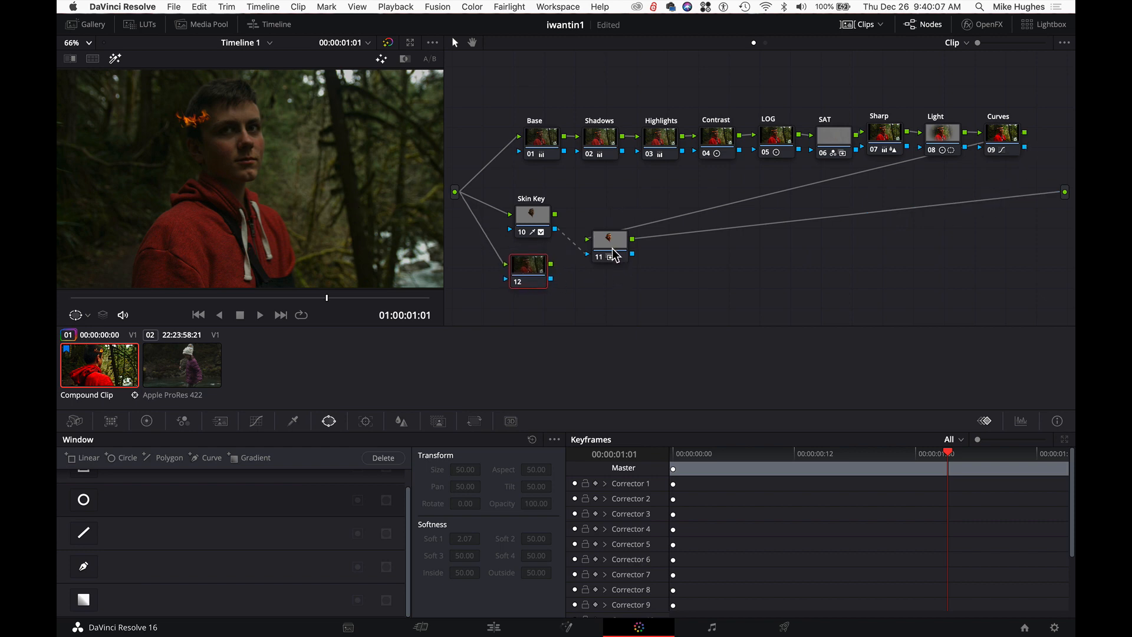
left_click_drag(613, 250, 620, 242)
left_click(538, 277)
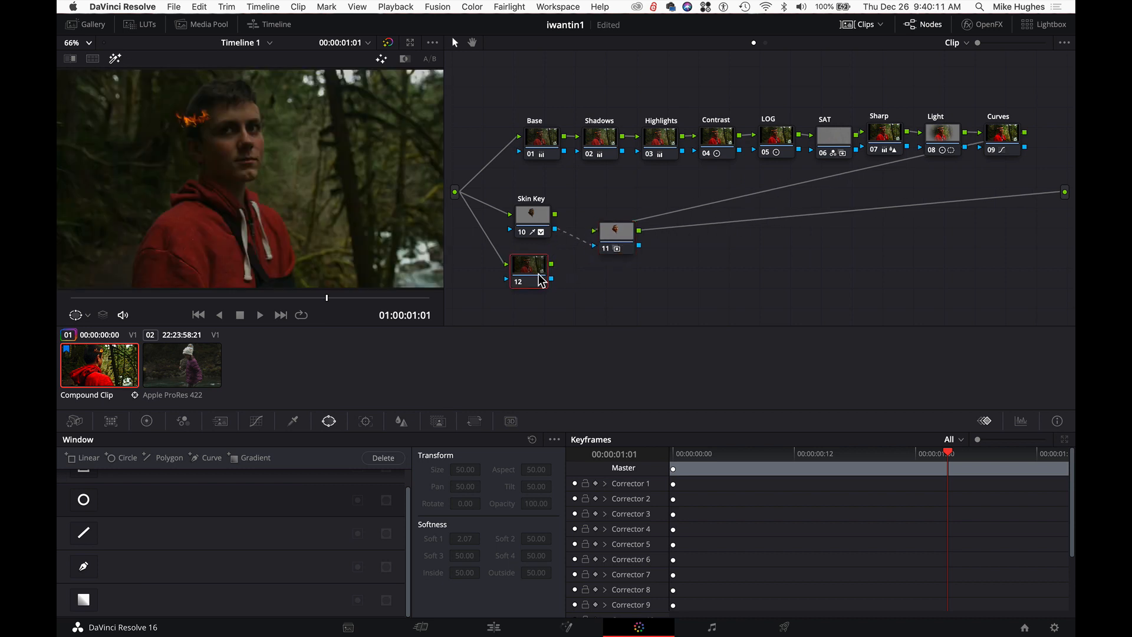
left_click_drag(541, 281, 542, 280)
Step: Draw a closed curve window around both eyes on the new corrector node at 01:00:01:01
left_click(83, 567)
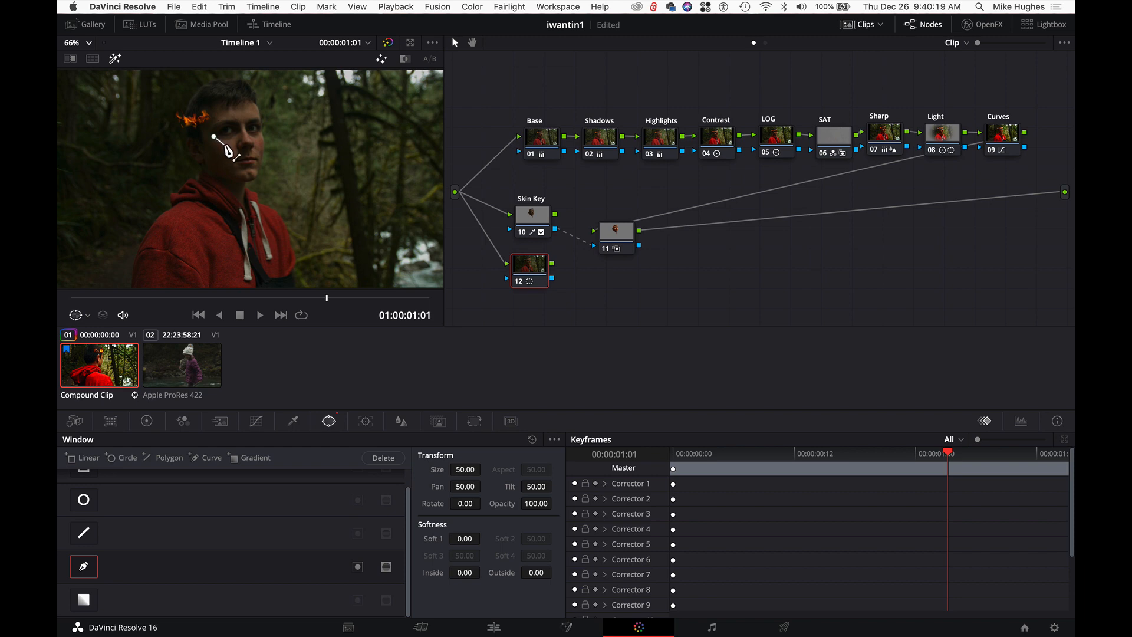
left_click(236, 152)
left_click(242, 140)
left_click(259, 138)
left_click(259, 120)
left_click(228, 114)
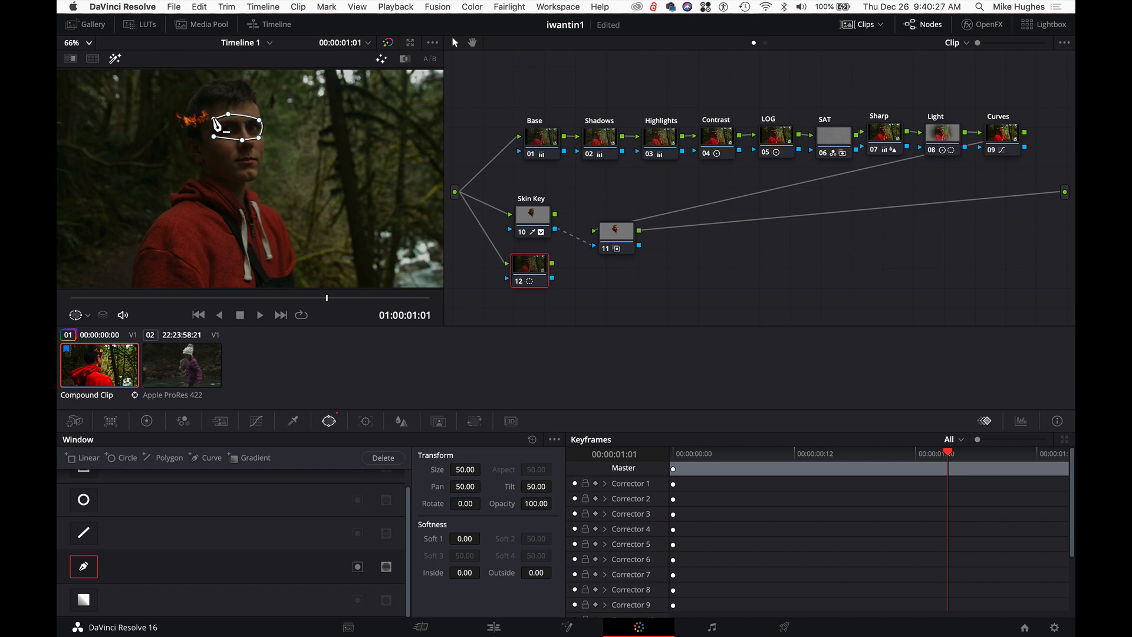
left_click(214, 137)
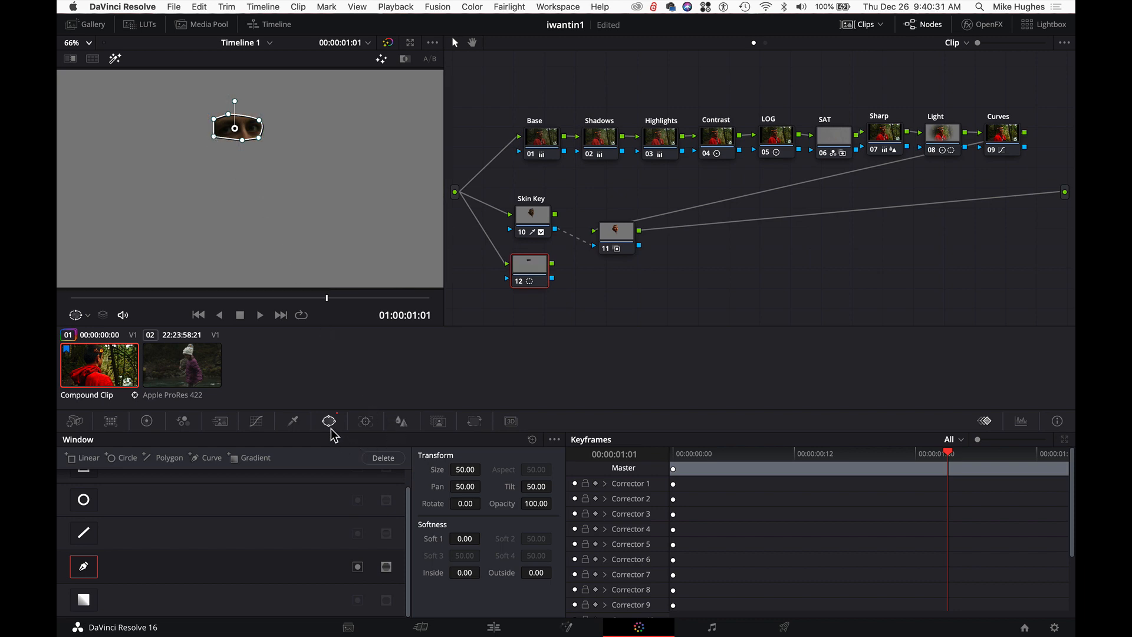
Step: Track the eye window forward and backward from 01:00:01:01, and scrub through the clip to check the track
left_click(366, 421)
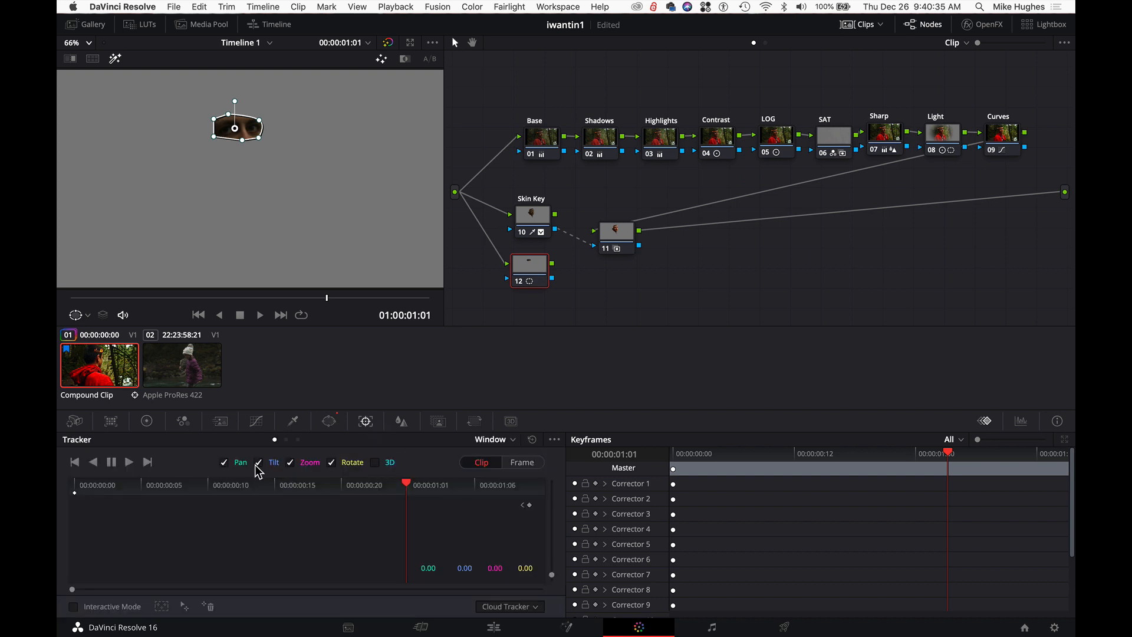
left_click(129, 462)
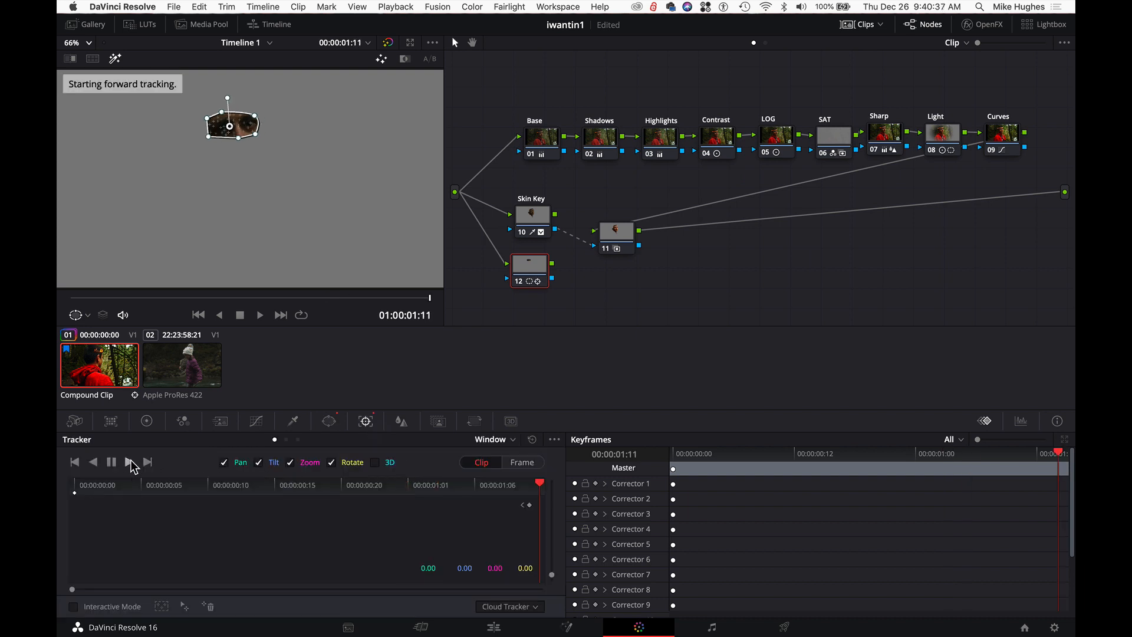
left_click(405, 484)
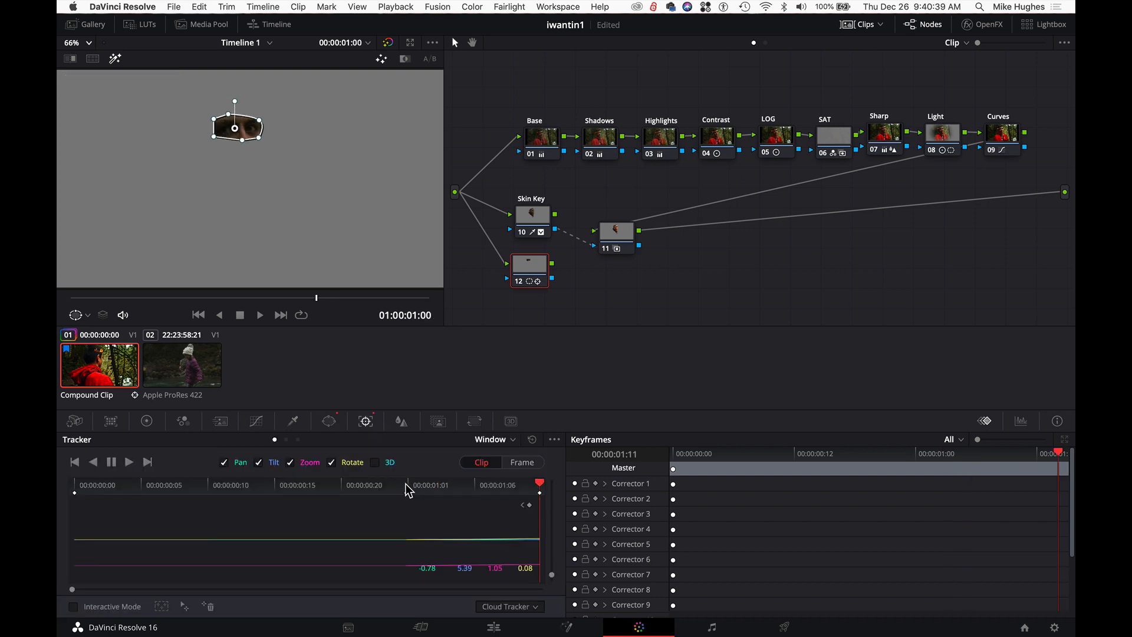
left_click(406, 485)
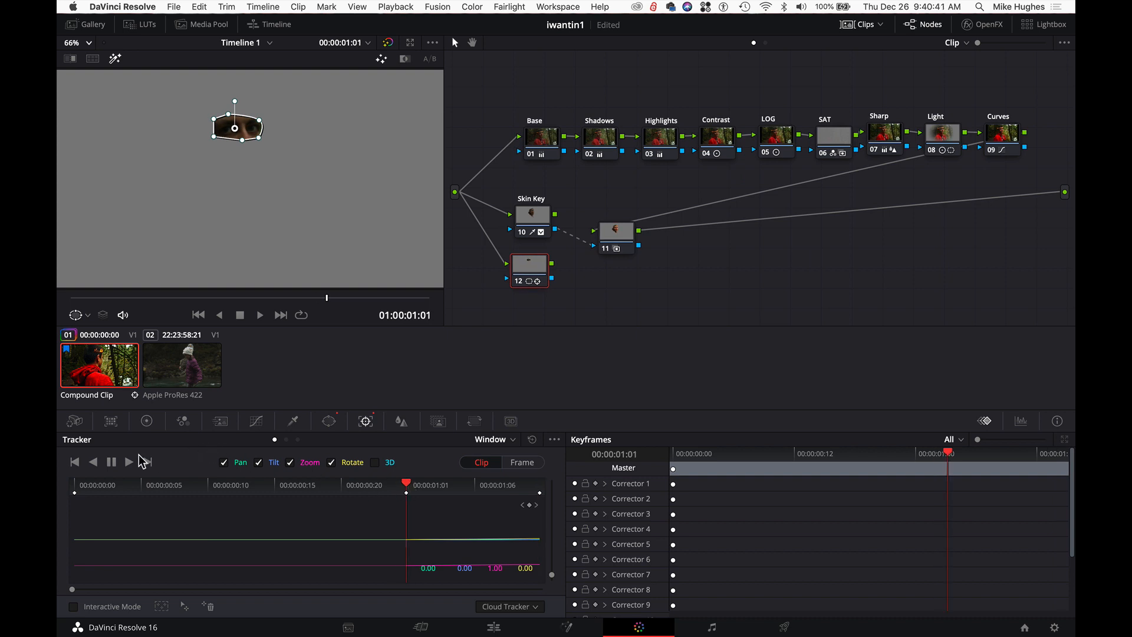
left_click(93, 462)
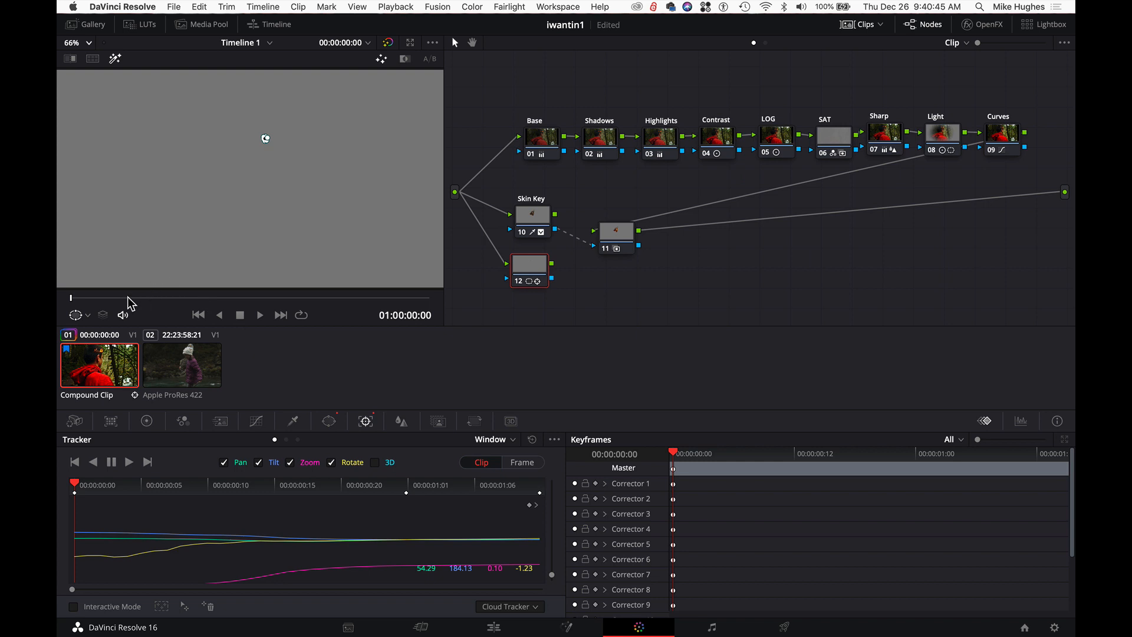
left_click_drag(115, 299, 254, 301)
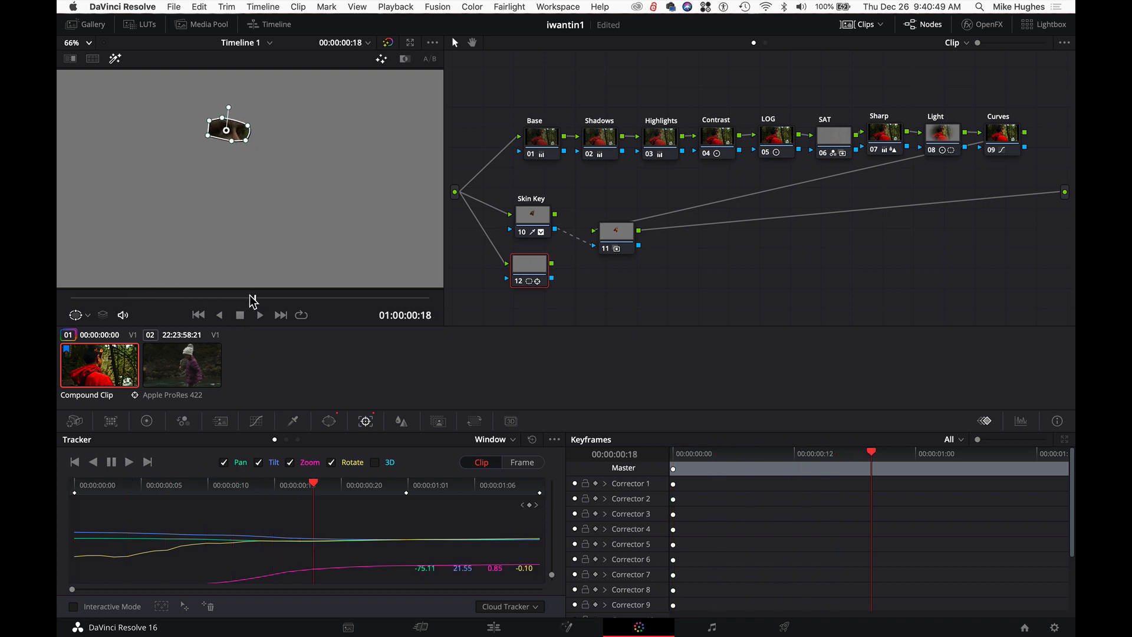
Step: Switch the tracker to Frame mode, add a point to the eye window's edge by the far eye, and pull it inward at 01:00:00:16
left_click(523, 465)
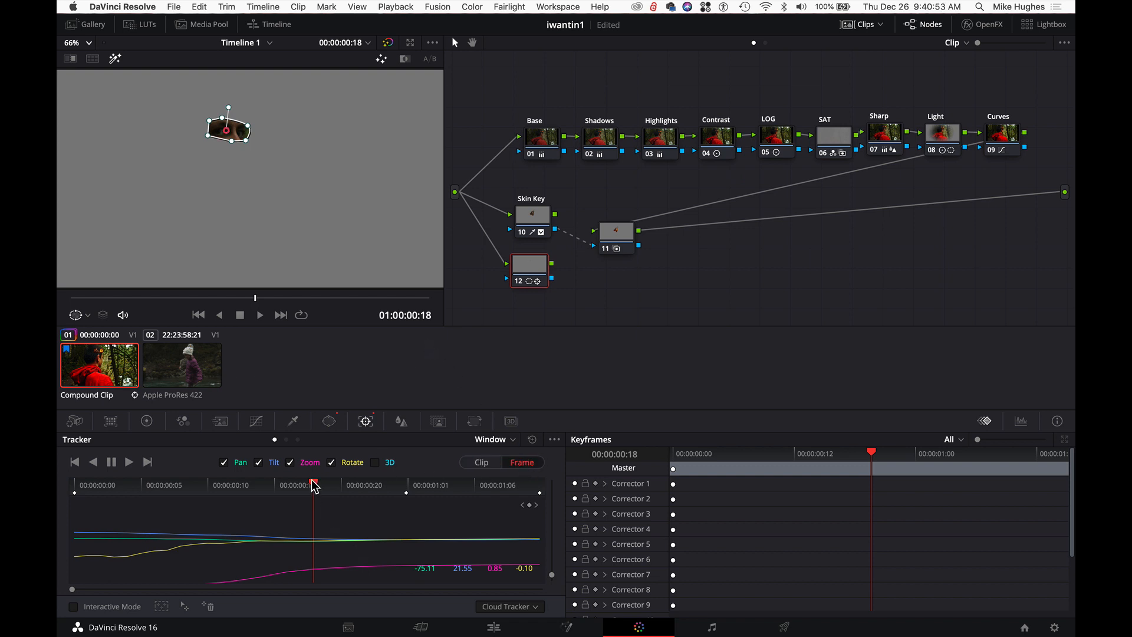
mouse_move(314, 486)
left_mouse_down()
mouse_move(412, 487)
mouse_move(294, 489)
left_mouse_up()
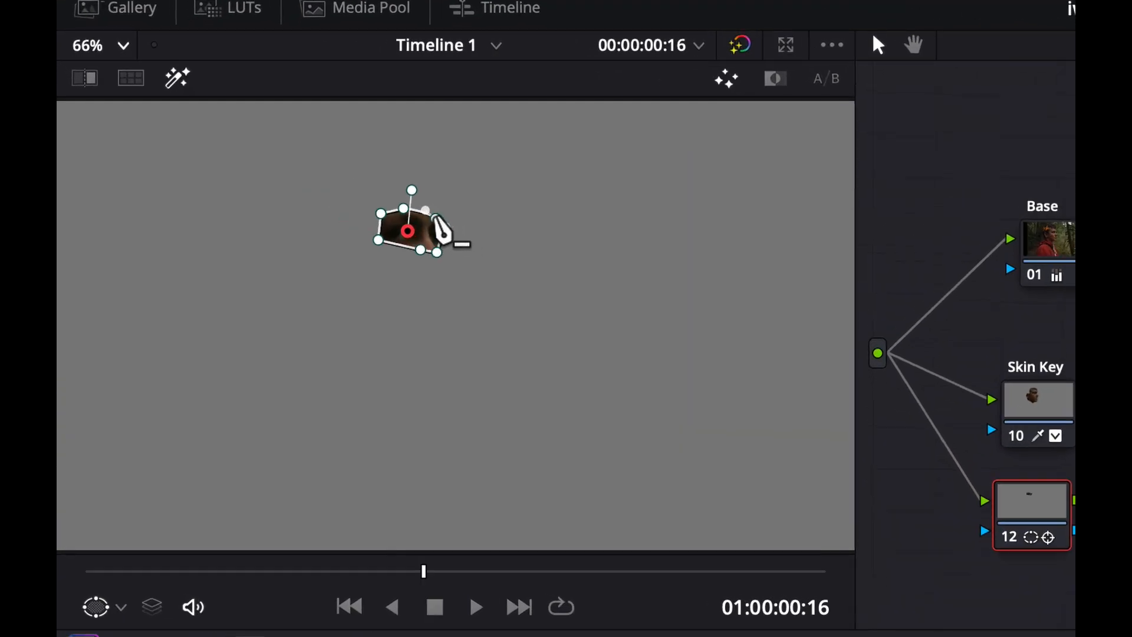
scroll(437, 236, "up", 5)
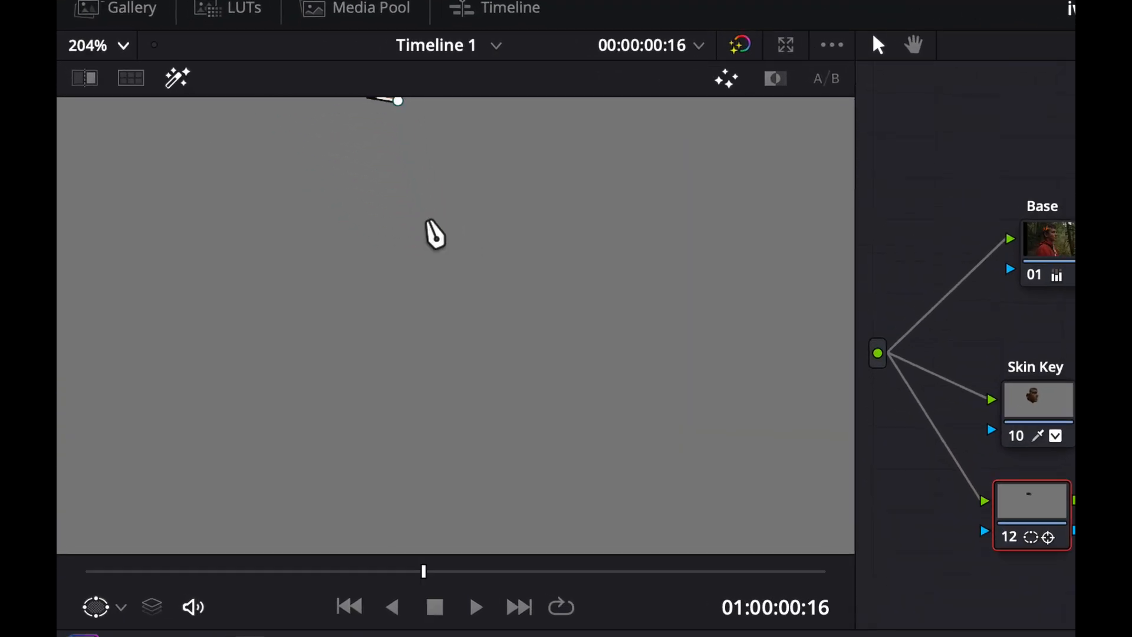
scroll(440, 283, "up", 1)
scroll(440, 286, "down", 2)
scroll(439, 288, "up", 5)
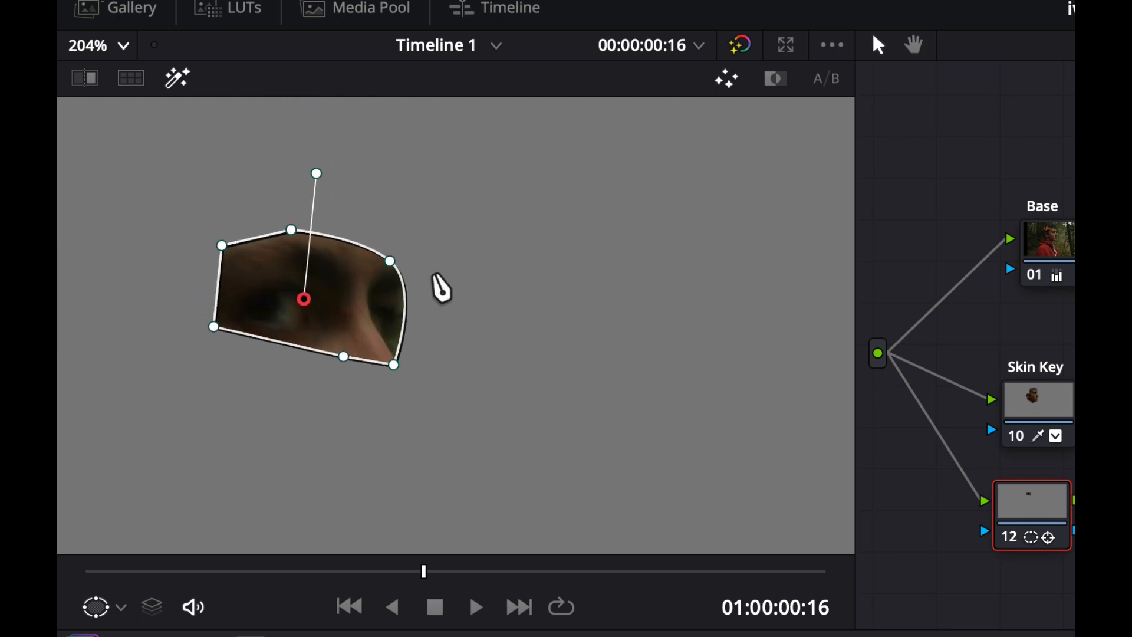
left_click(408, 307)
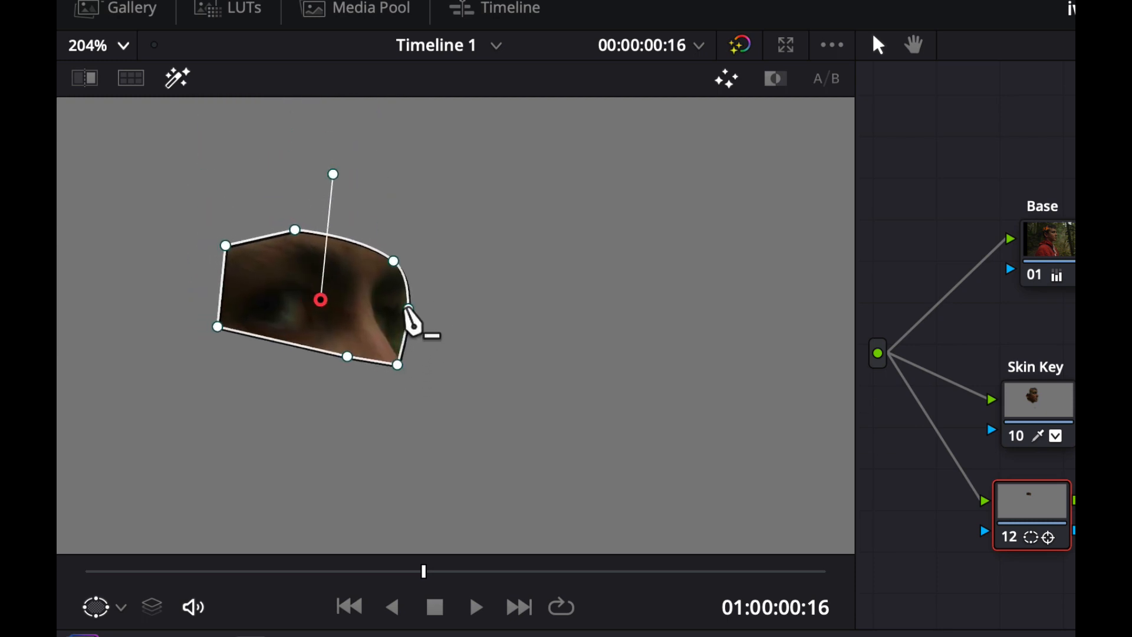
left_click_drag(408, 307, 395, 315)
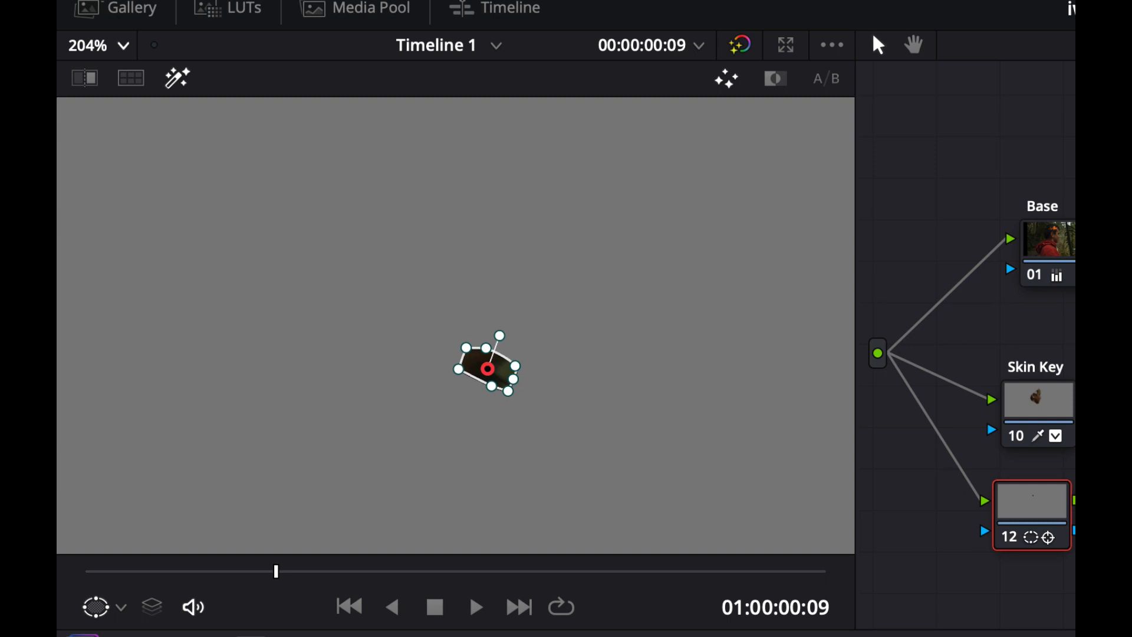
Step: Pull the eye window's edge point by the far eye inward at 01:00:00:09, and turn off the highlight view after checking the shape
scroll(551, 380, "up", 4)
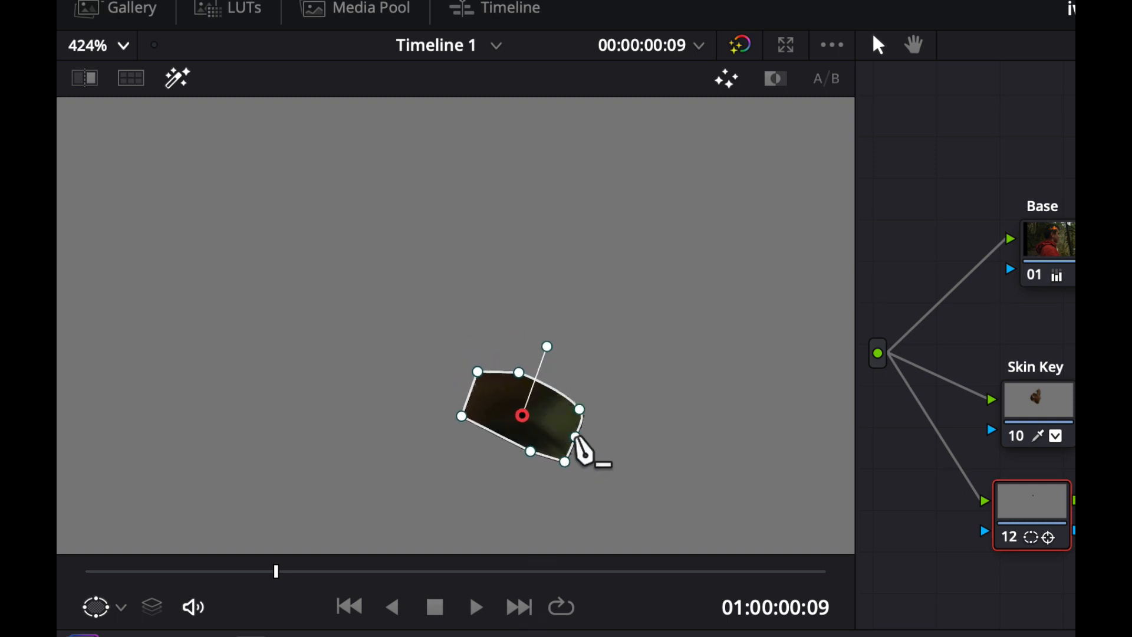
left_click_drag(576, 438, 559, 396)
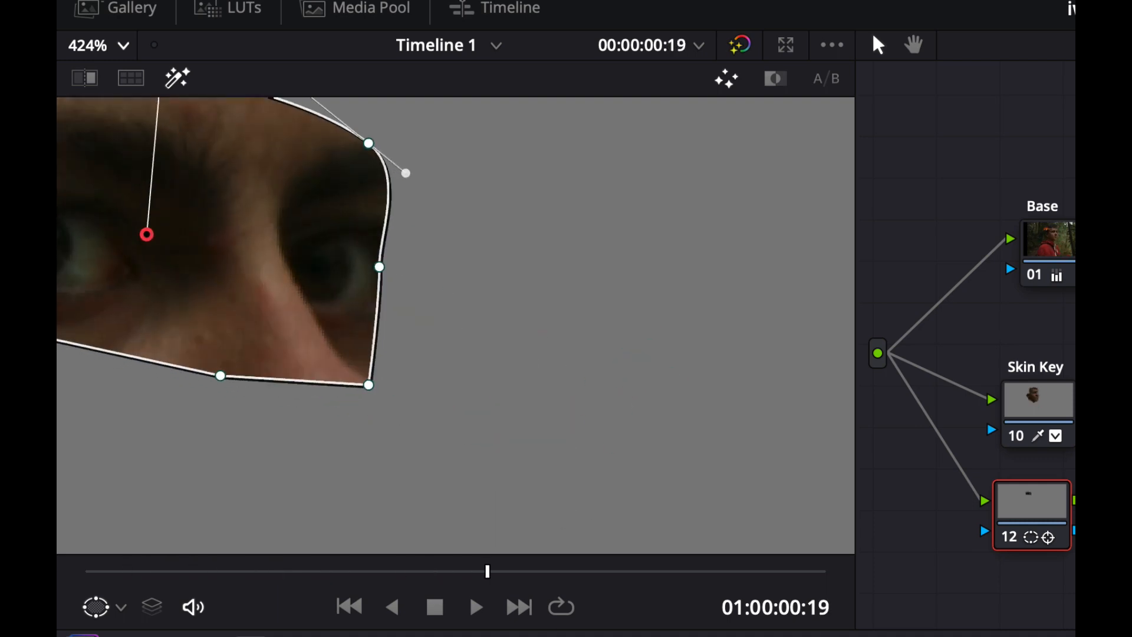
scroll(515, 449, "left", 5)
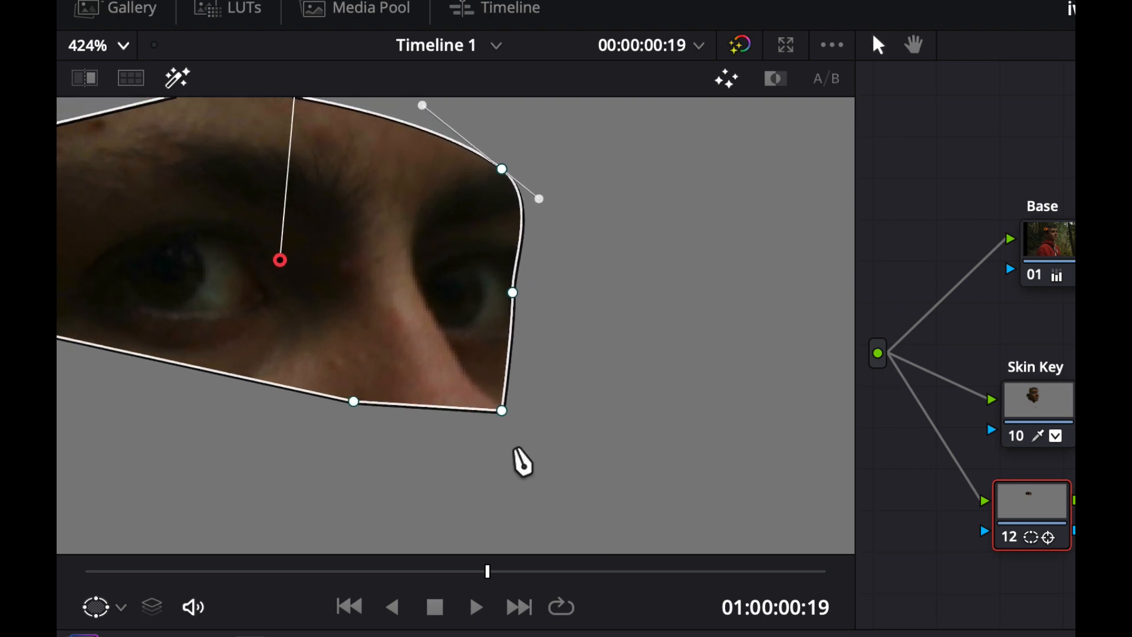
scroll(515, 462, "down", 6)
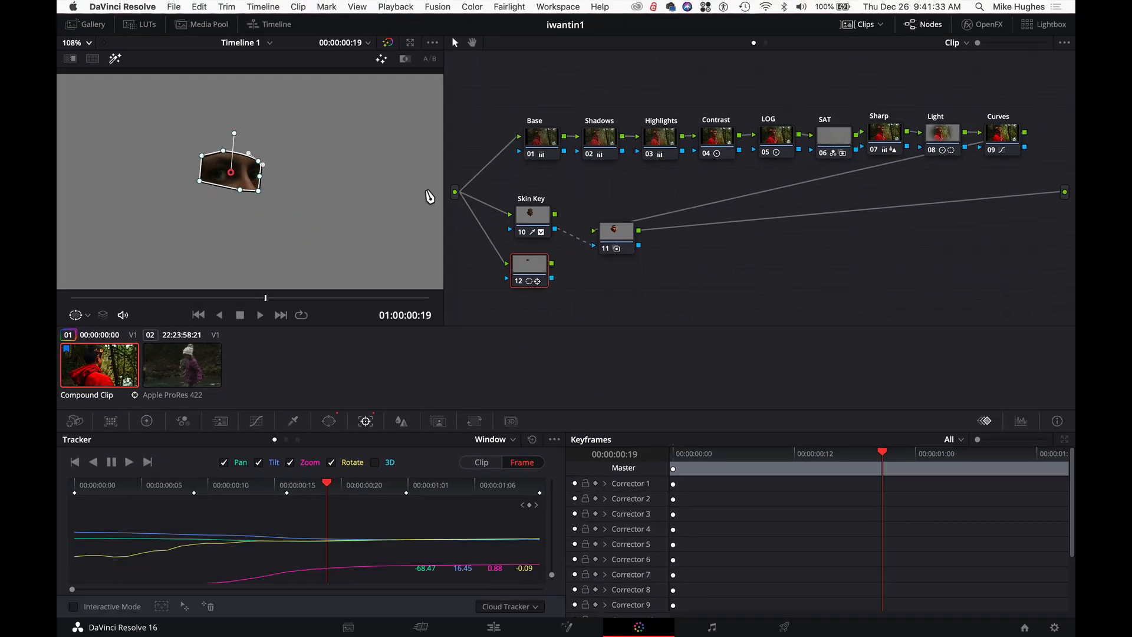
left_click(114, 58)
Step: Draw a closed four-point curve window around the mouth on node 12 at 01:00:01:01
left_click_drag(305, 298, 326, 299)
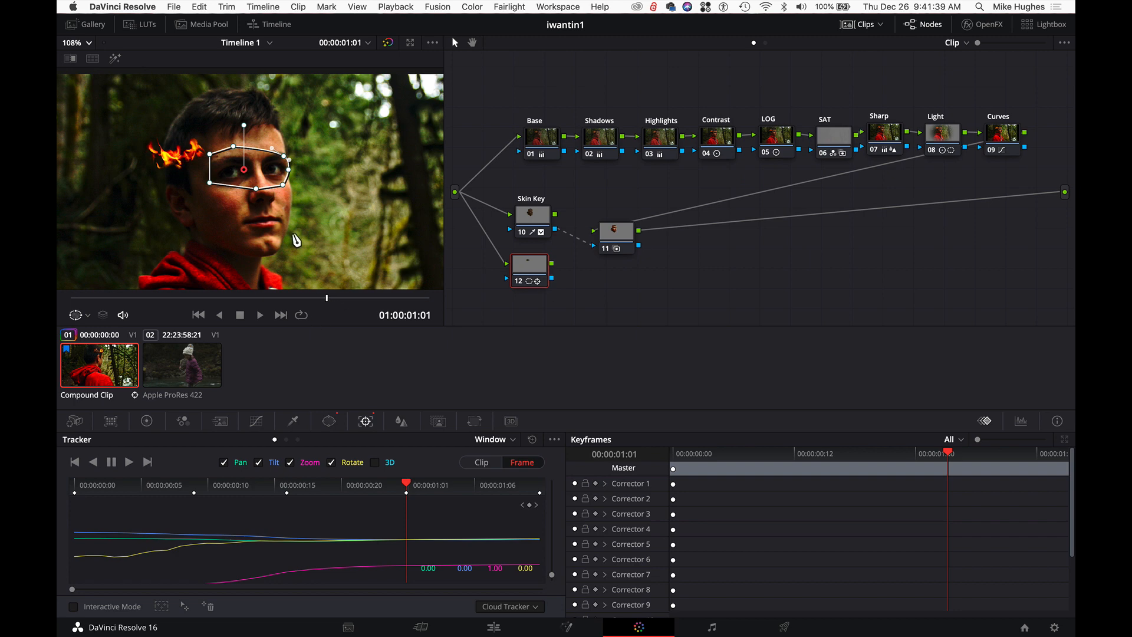
scroll(257, 213, "down", 3)
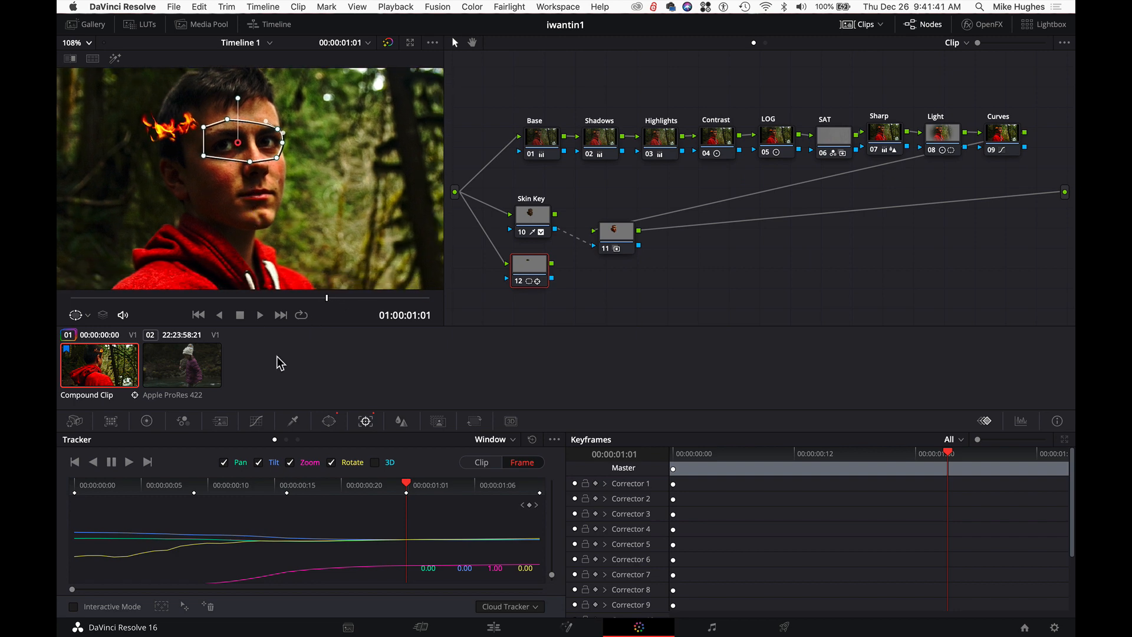
left_click(328, 421)
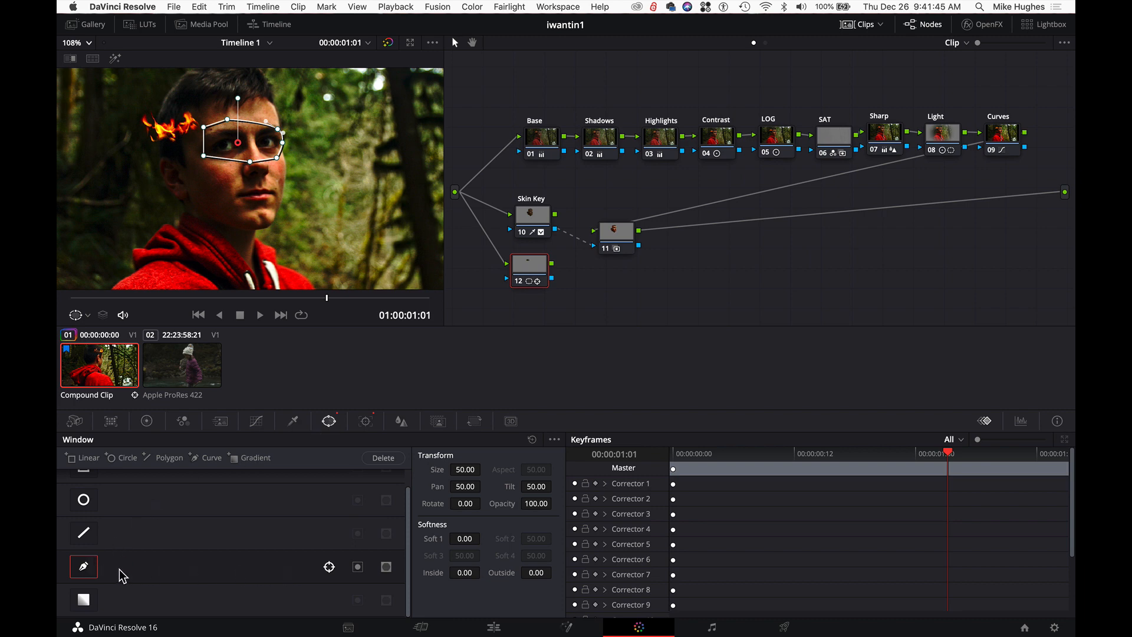
scroll(72, 560, "up", 1)
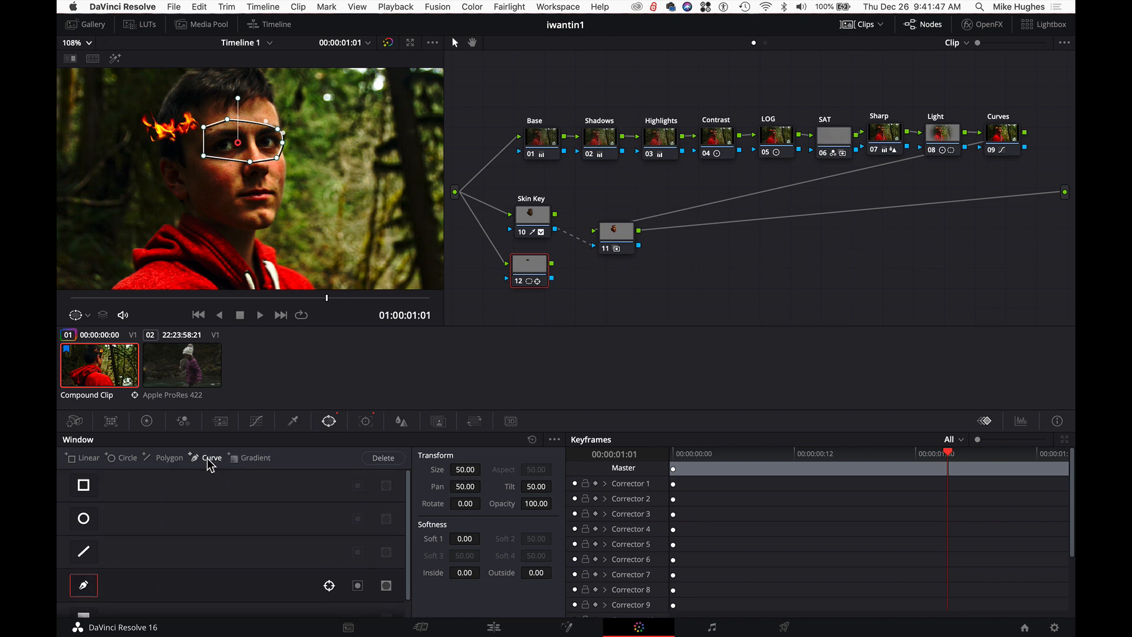
left_click(208, 459)
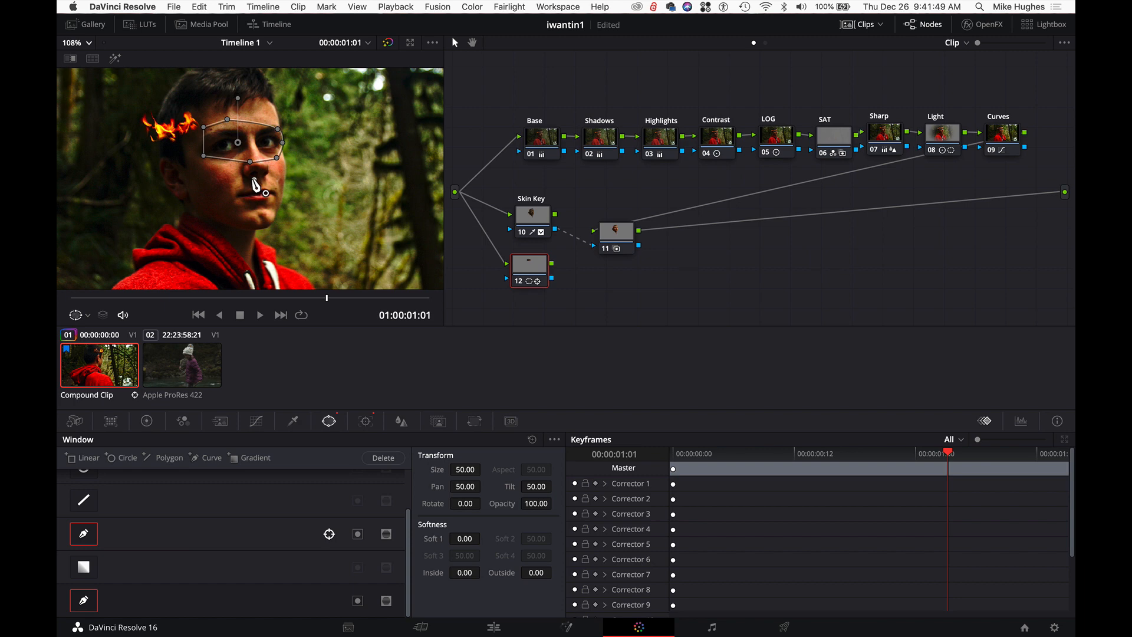
left_click(254, 179)
left_click(226, 191)
left_click(248, 210)
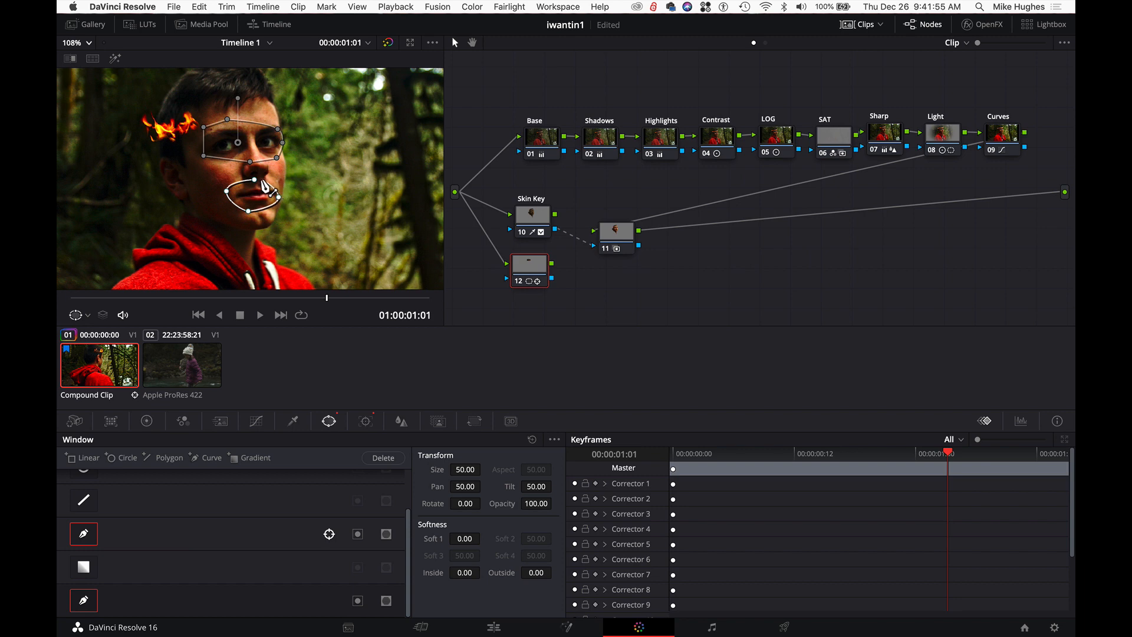
left_click(254, 179)
Step: Track the mouth window forward from 01:00:01:01 to the clip's end, and backward from the same frame to its start
left_click(366, 422)
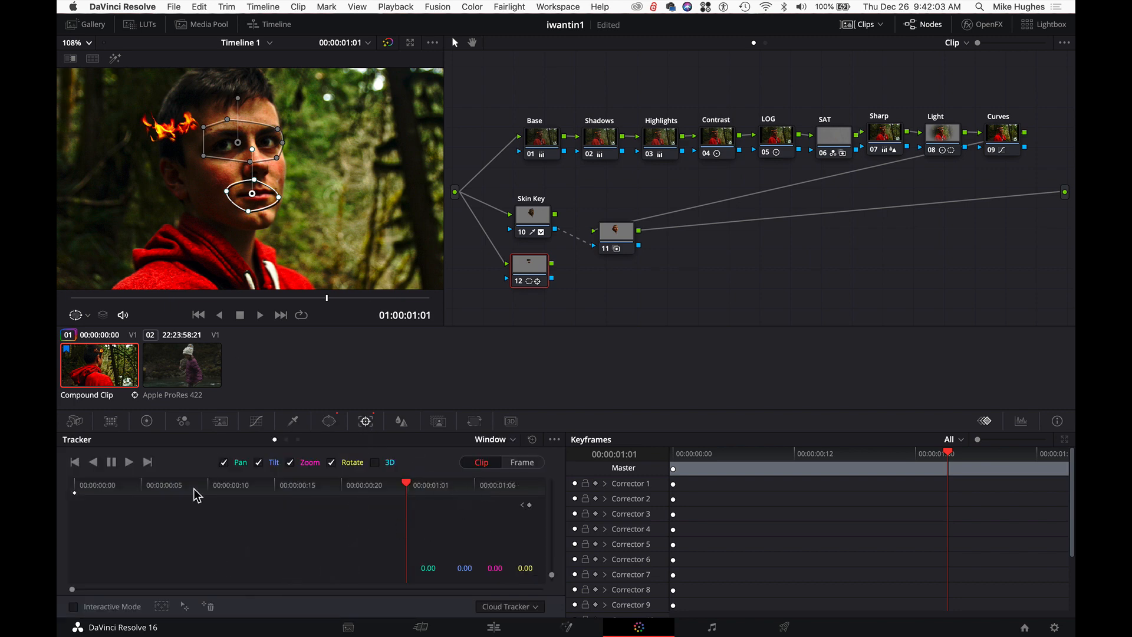
left_click(129, 462)
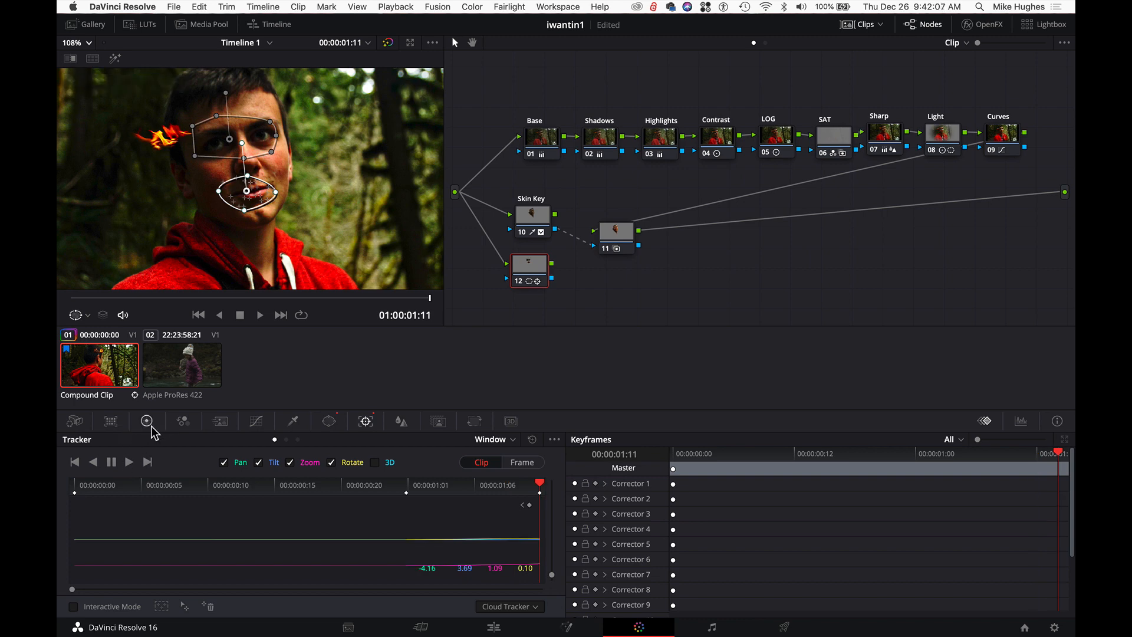
left_click(406, 487)
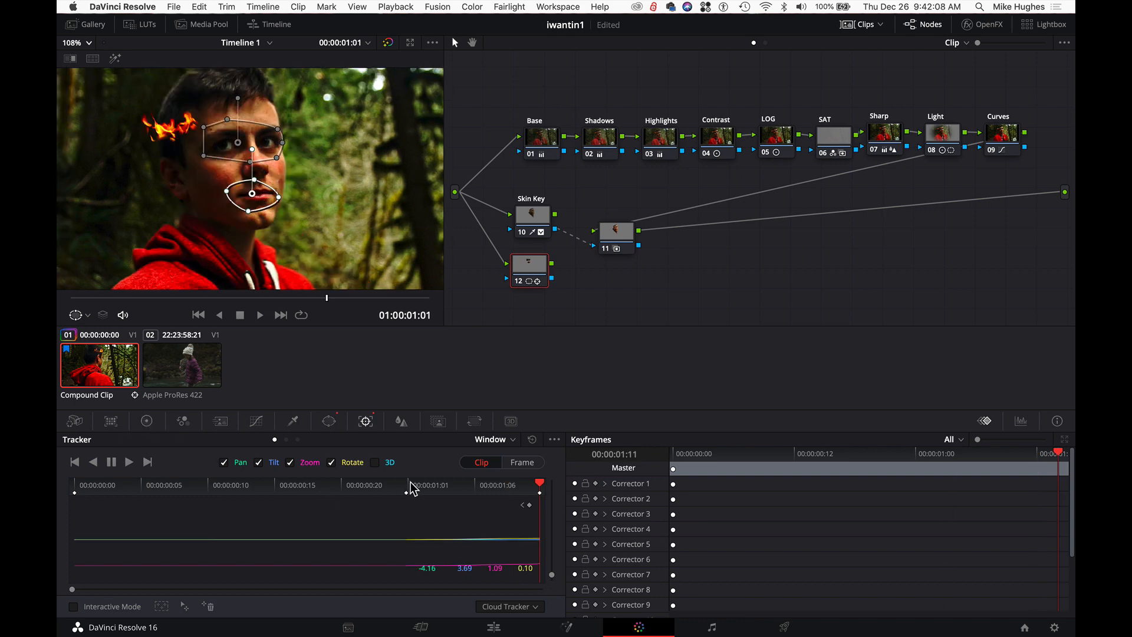
left_click(93, 462)
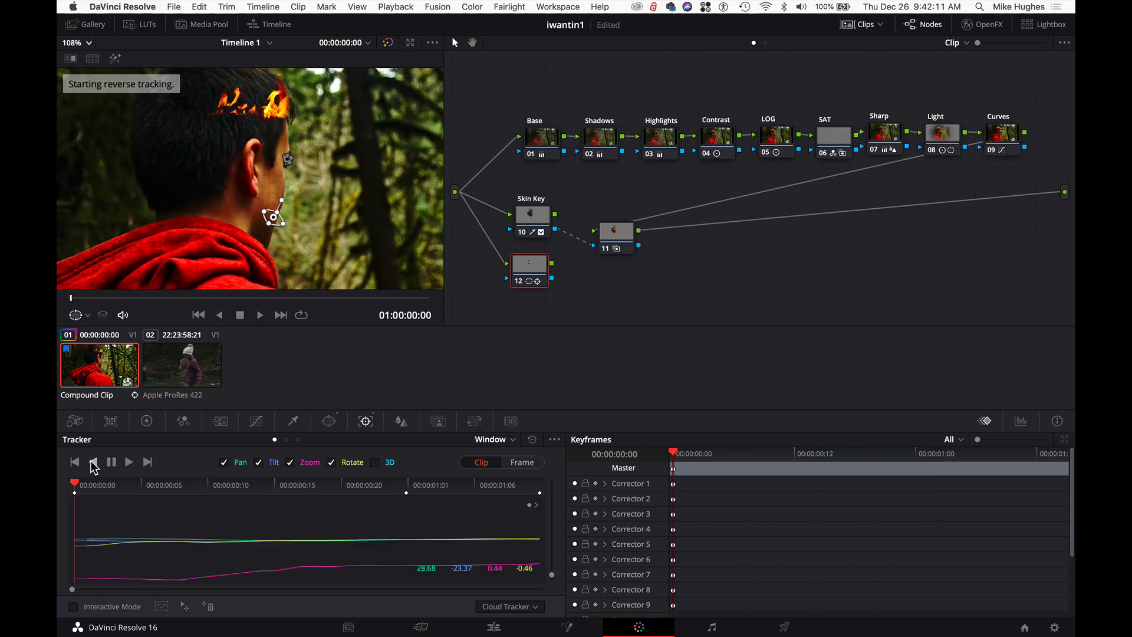
Step: Switch the tracker to Frame mode and pull the mouth window's far edge inward to the face at 01:00:00:17
left_click(523, 463)
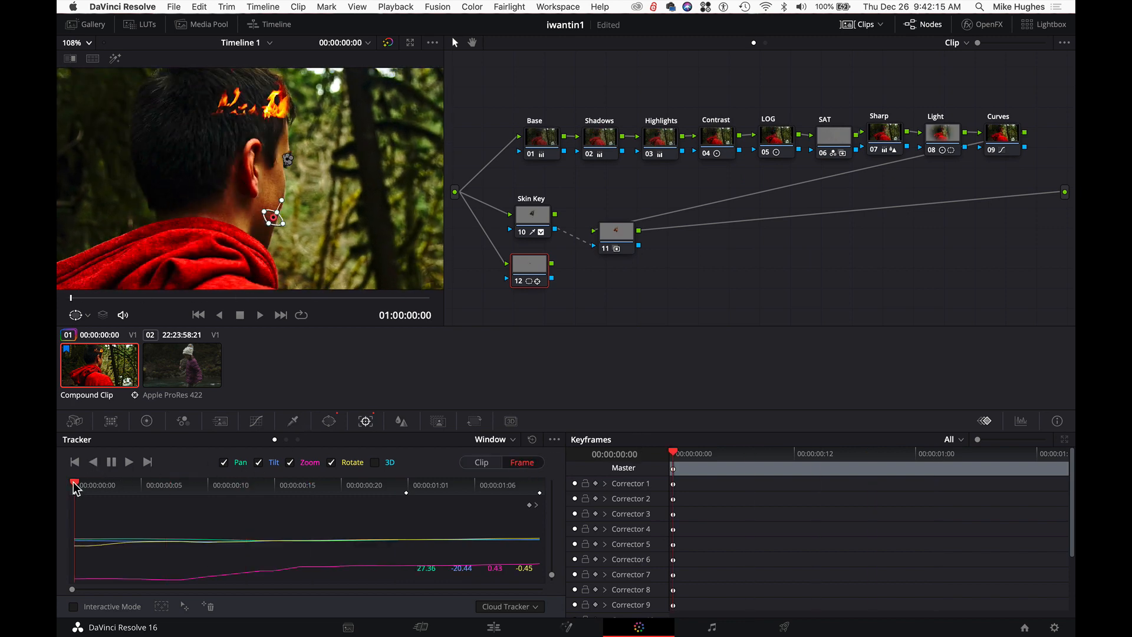
left_click_drag(75, 488, 339, 484)
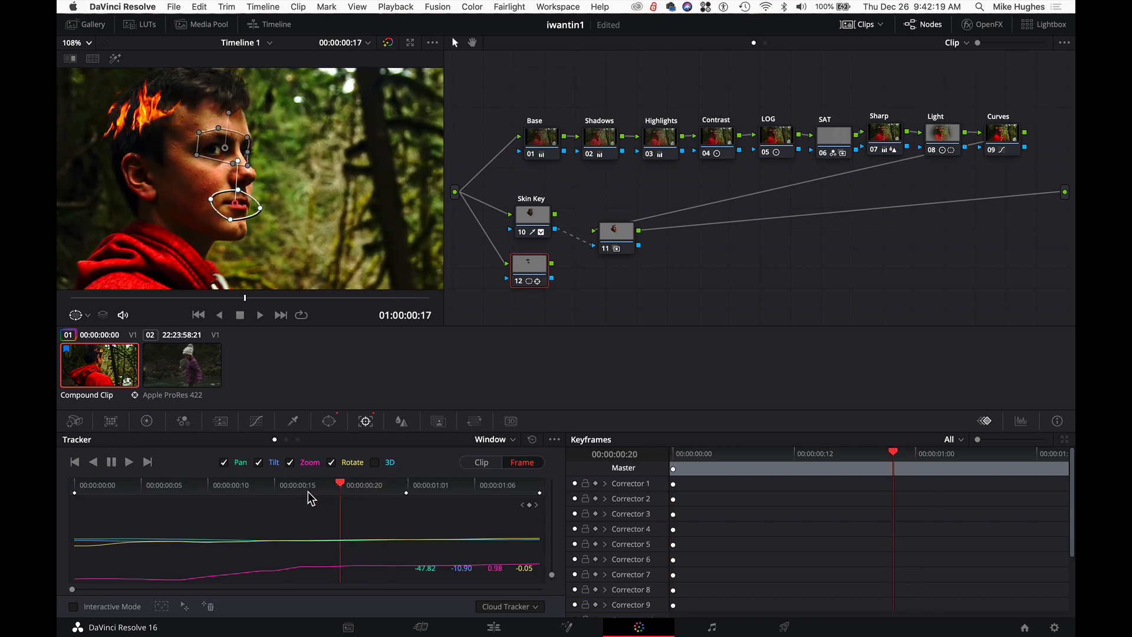
left_click(302, 492)
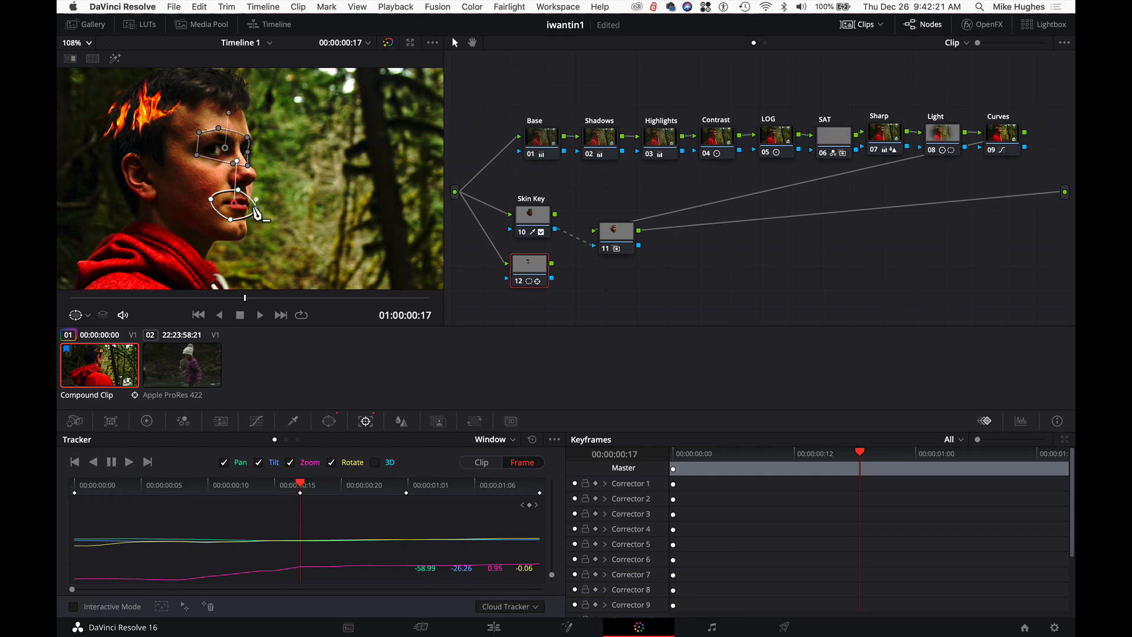
left_click_drag(254, 206, 249, 203)
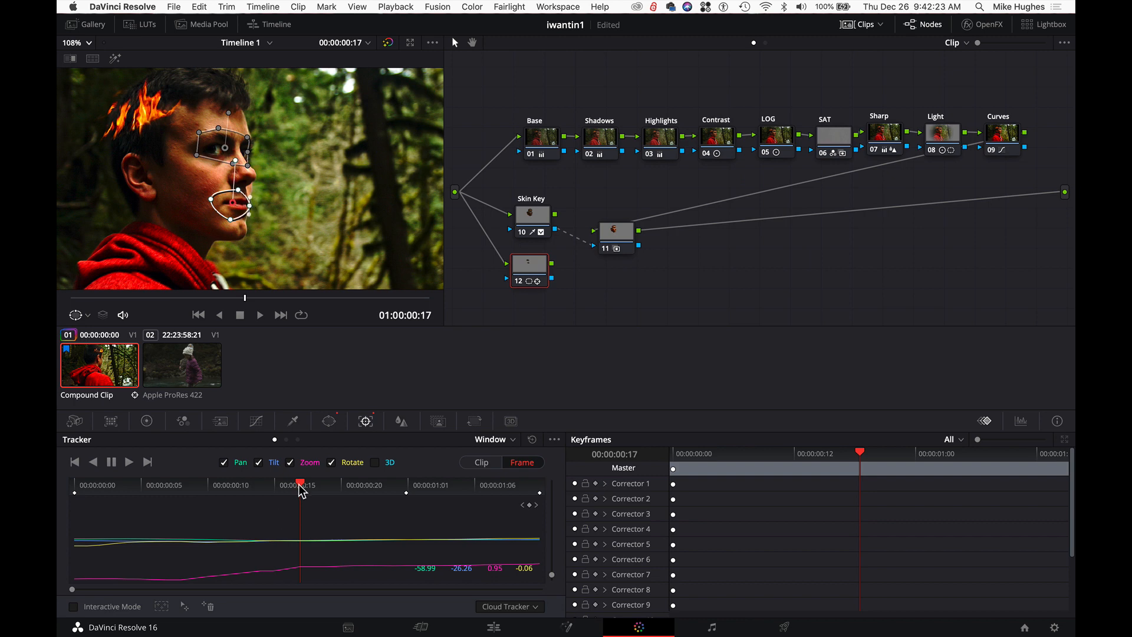
Step: Pull the mouth window's far edge inward at 01:00:00:14 and 01:00:00:06, and scrub through the clip to check the fit
left_click_drag(301, 492, 252, 485)
left_click_drag(278, 492, 266, 486)
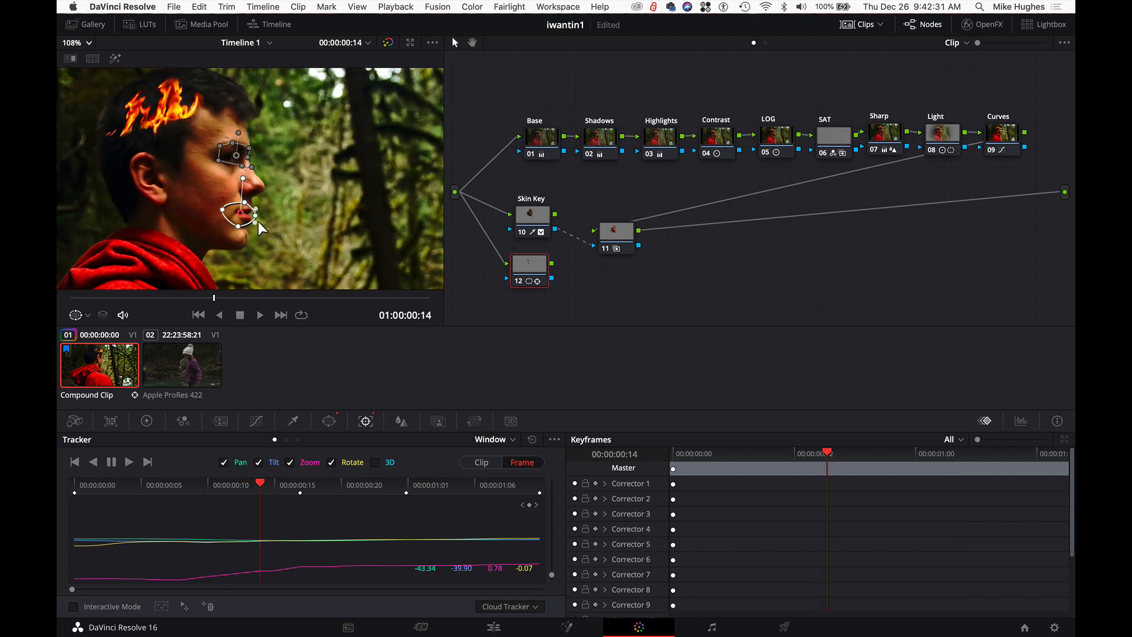
left_click_drag(255, 215, 253, 213)
left_click(258, 462)
left_click_drag(260, 485, 165, 468)
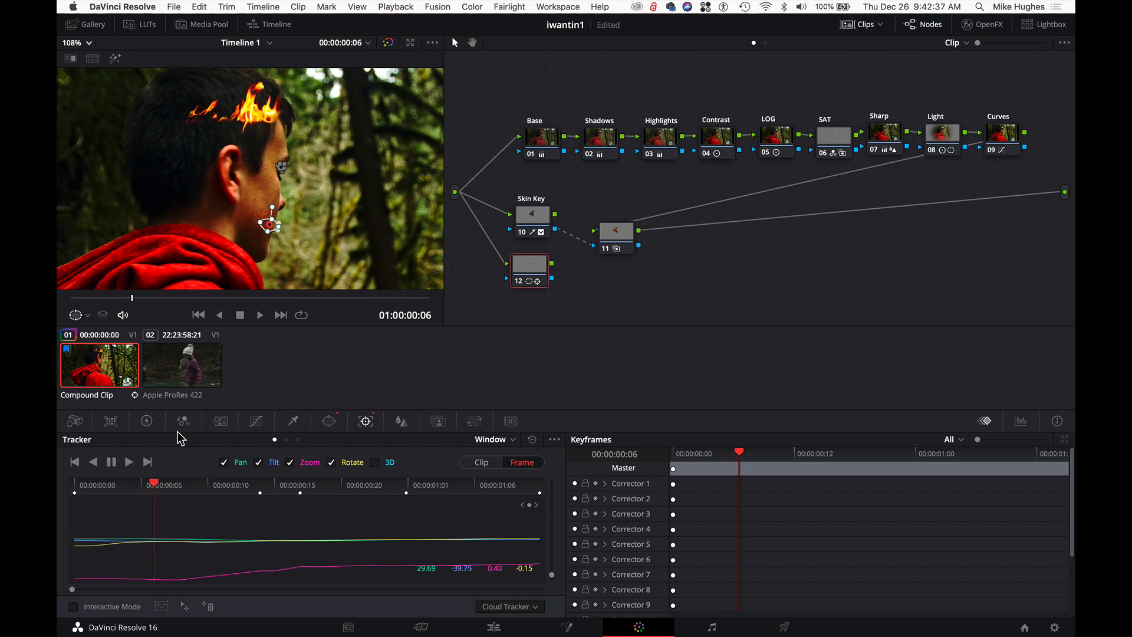
left_click_drag(281, 225, 275, 223)
left_click_drag(155, 483, 66, 485)
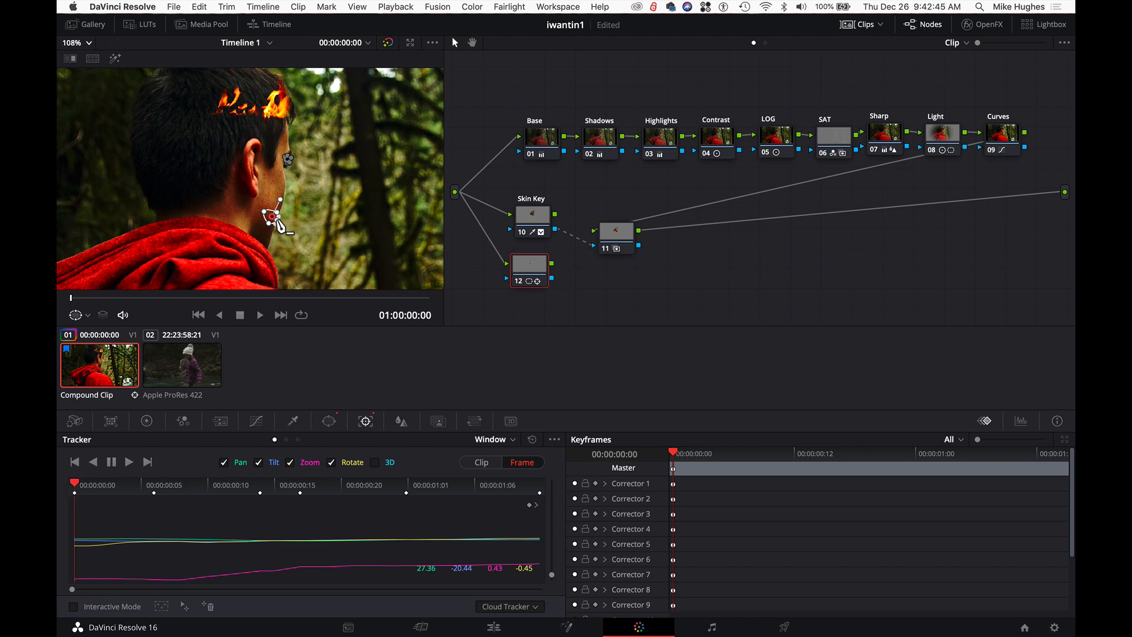
left_click_drag(120, 487, 508, 481)
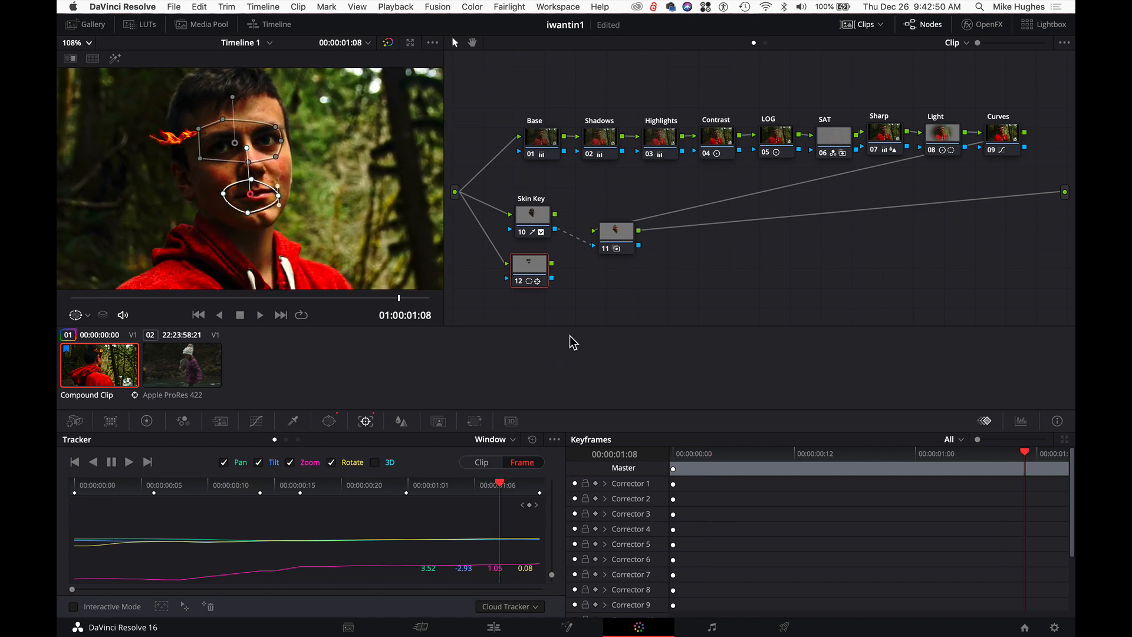
Step: Compare the highlighted selections of node 12 and Skin Key at 01:00:01:08 to check the eye and mouth areas
left_click(115, 59)
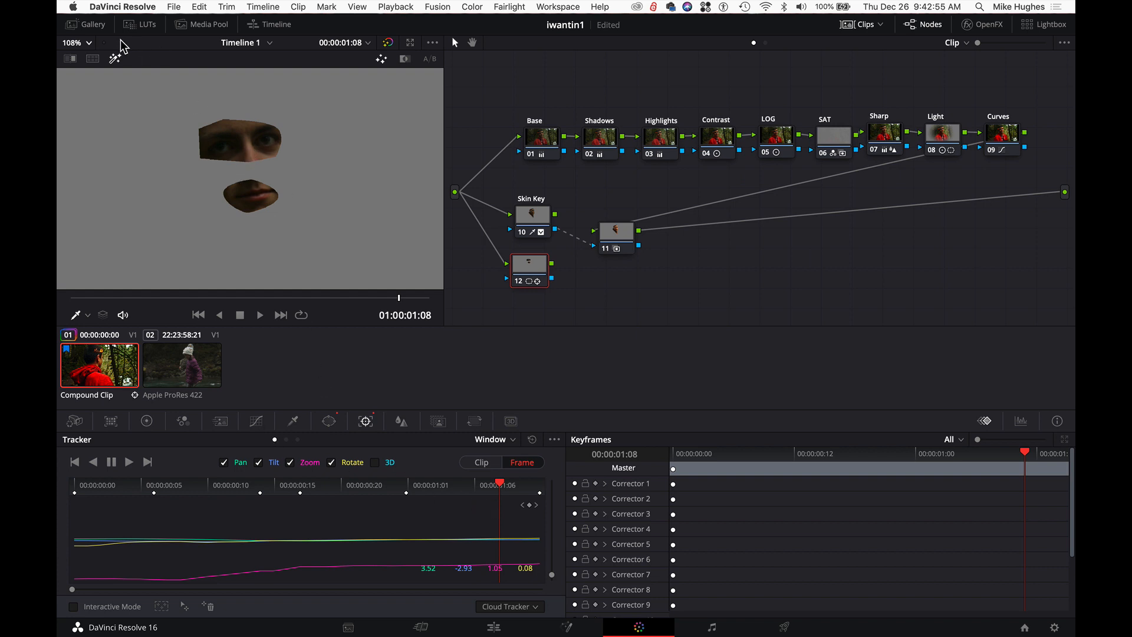
left_click(115, 59)
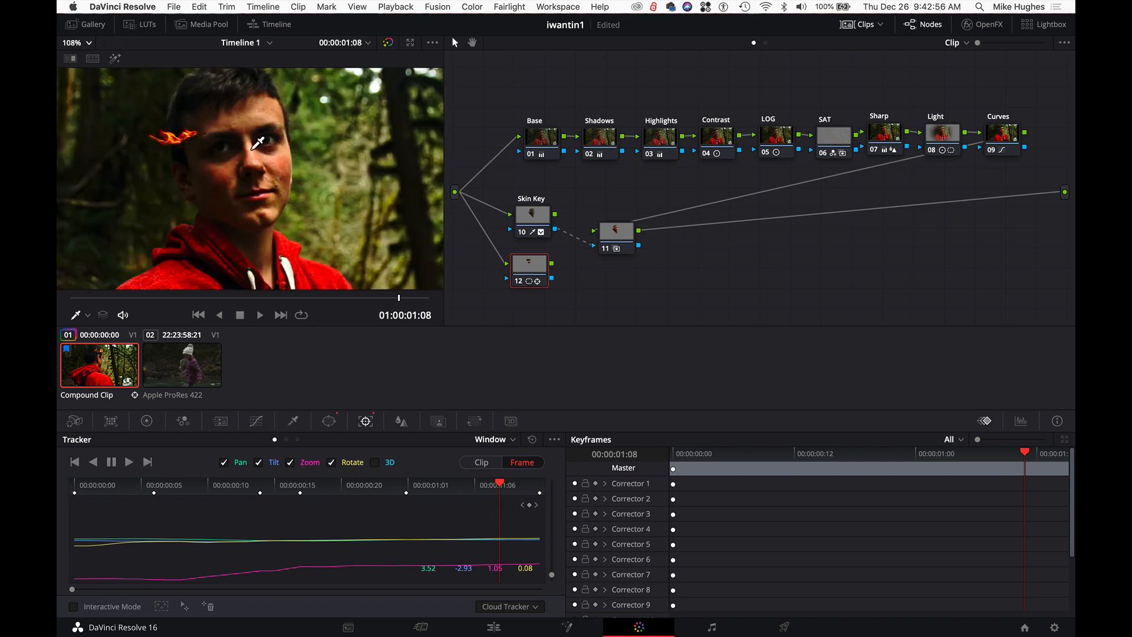
left_click(533, 227)
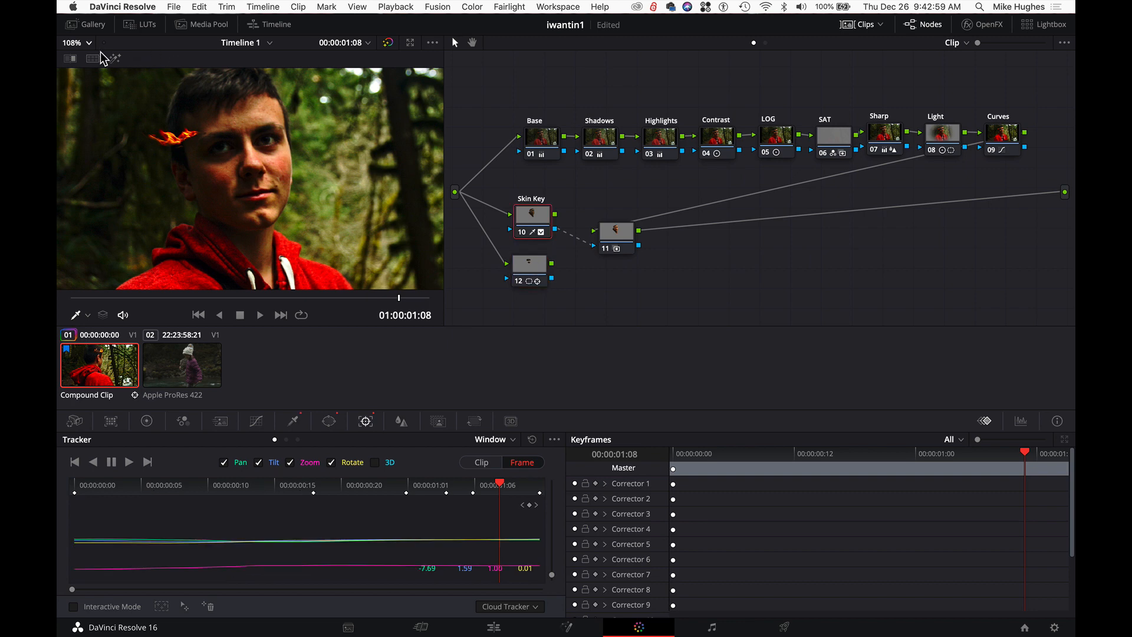
left_click(115, 58)
left_click(534, 269)
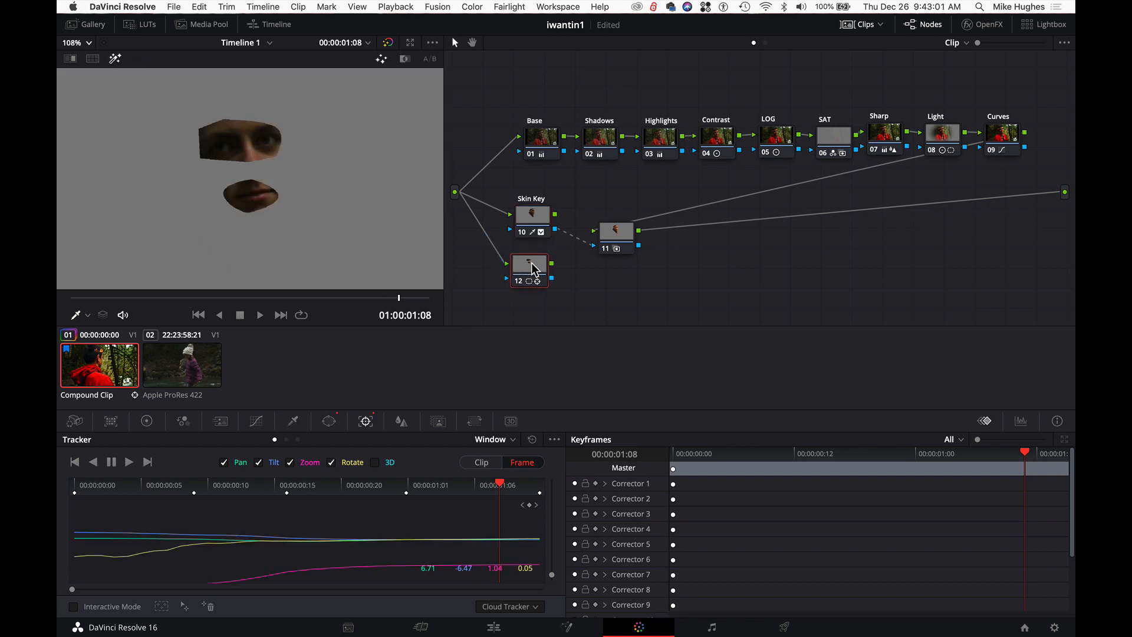
left_click(542, 223)
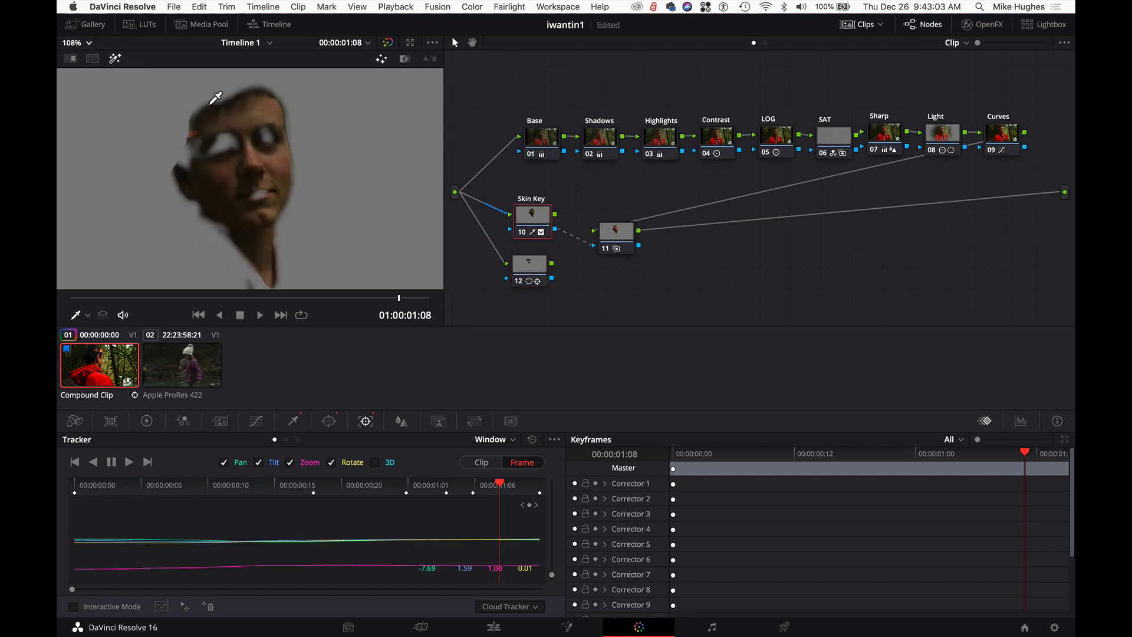
left_click(116, 59)
Step: Shift node 11 over, add a Key Mixer before it, and feed the key outputs of Skin Key and node 12 into the mixer
left_click(615, 244)
left_click_drag(616, 247, 637, 242)
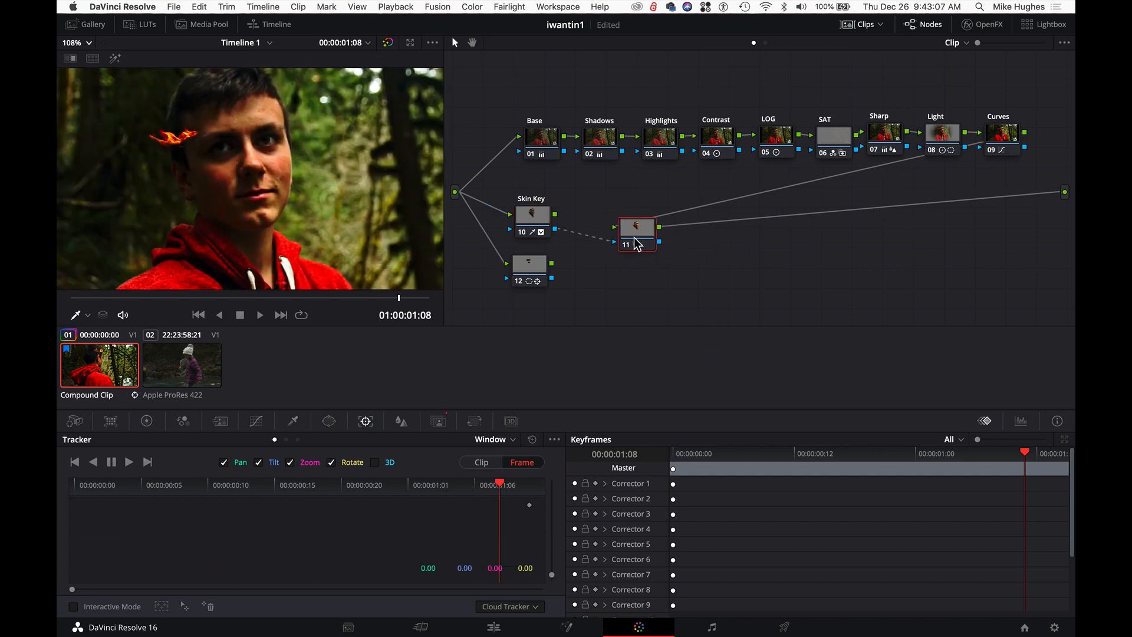
right_click(591, 255)
mouse_move(626, 274)
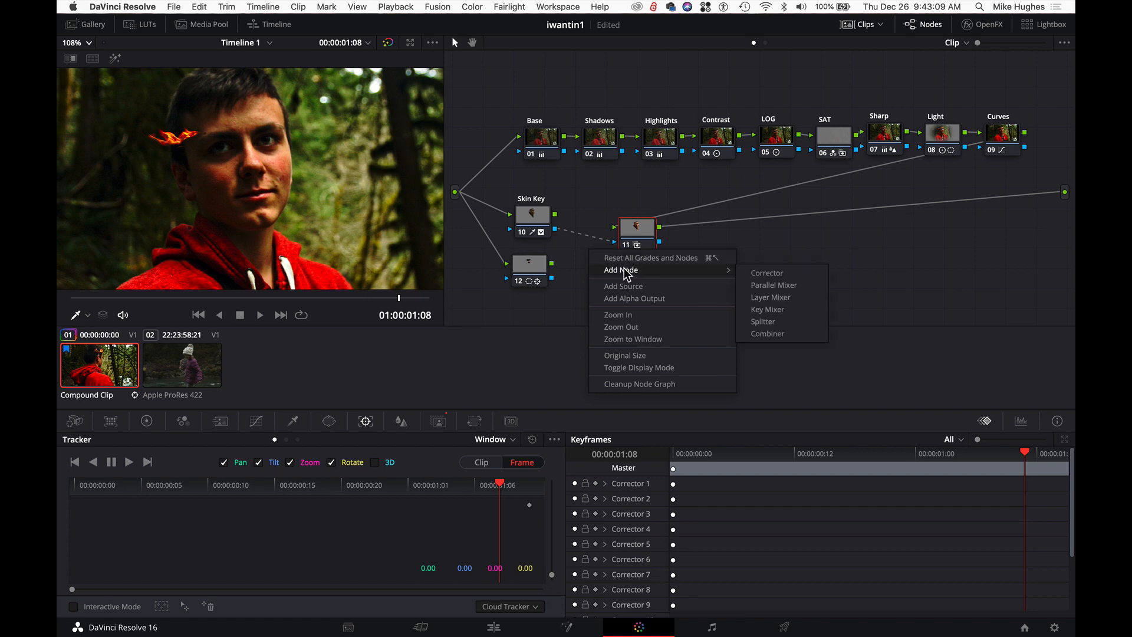
left_click(768, 310)
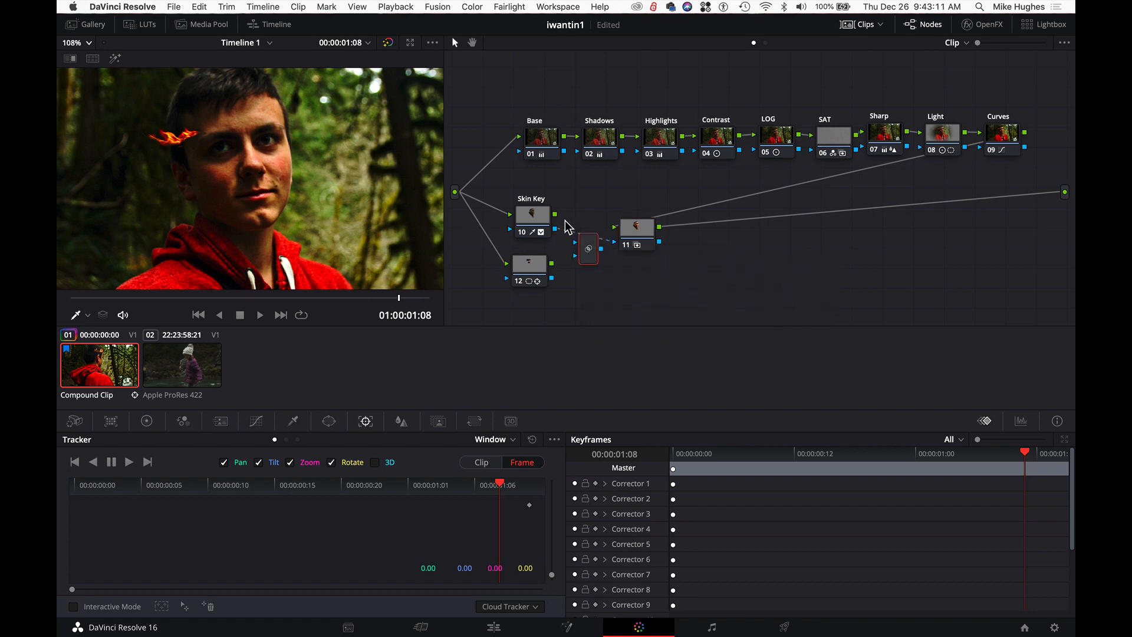
left_click_drag(558, 236, 574, 257)
Step: Examine the Key Mixer's combined matte in highlight view against the separate Skin Key and eye-and-mouth window selections
left_click(115, 59)
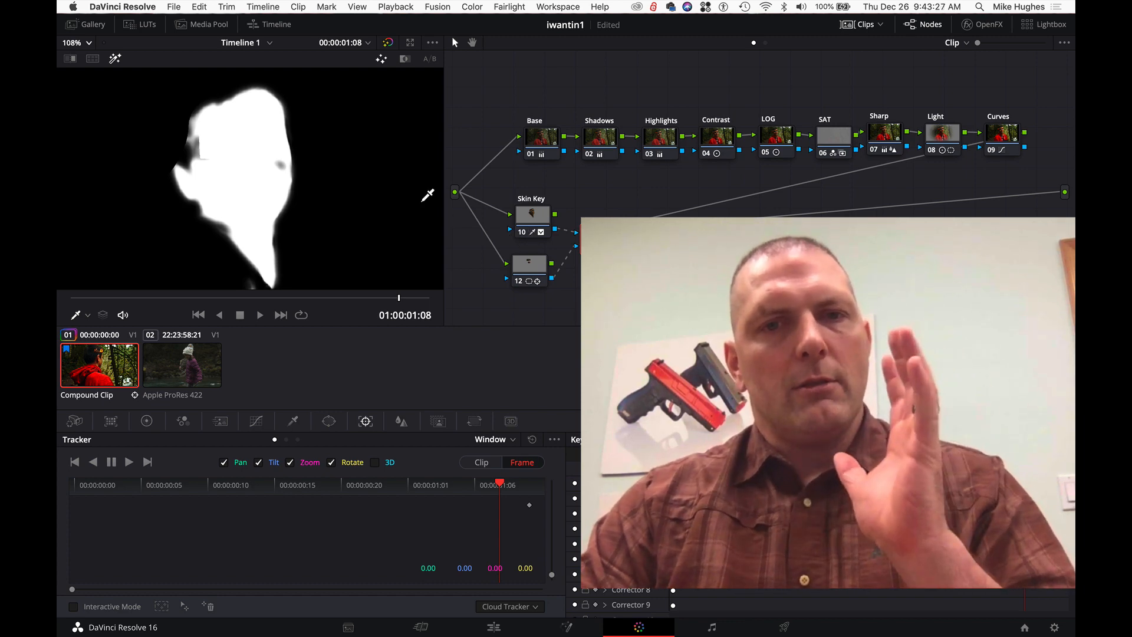
left_click_drag(532, 221, 521, 215)
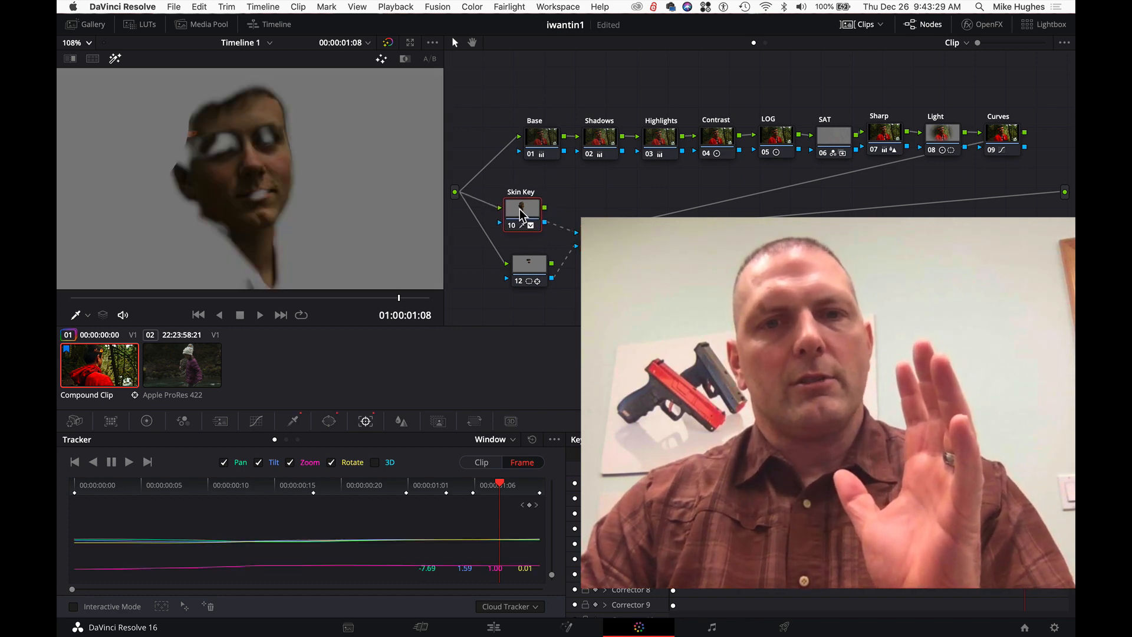
left_click_drag(531, 270, 528, 261)
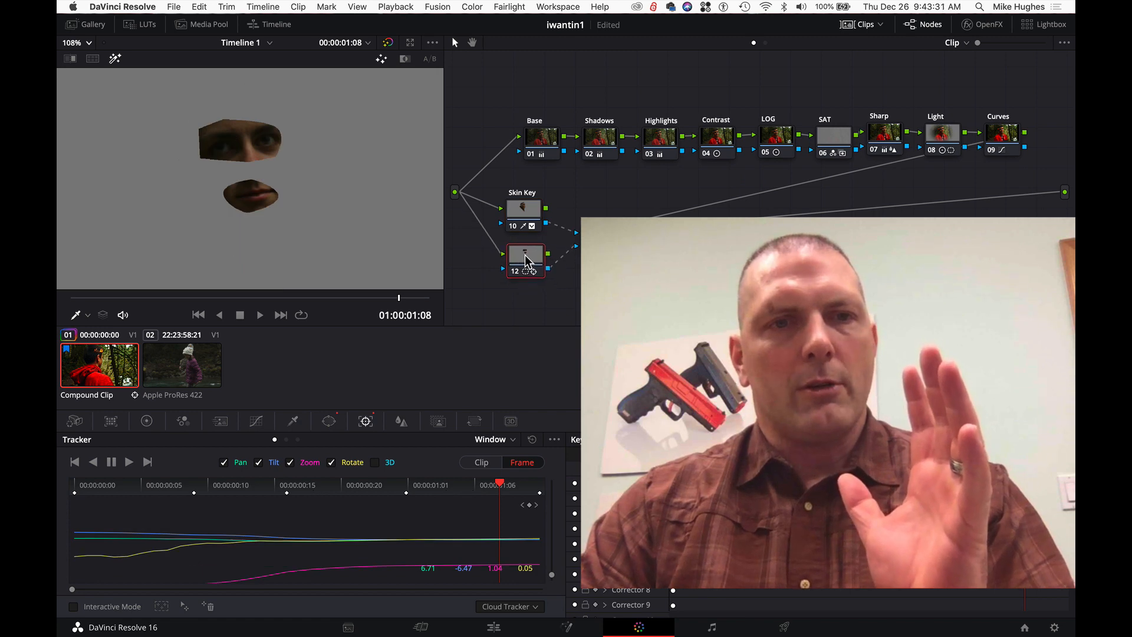
left_click(591, 239)
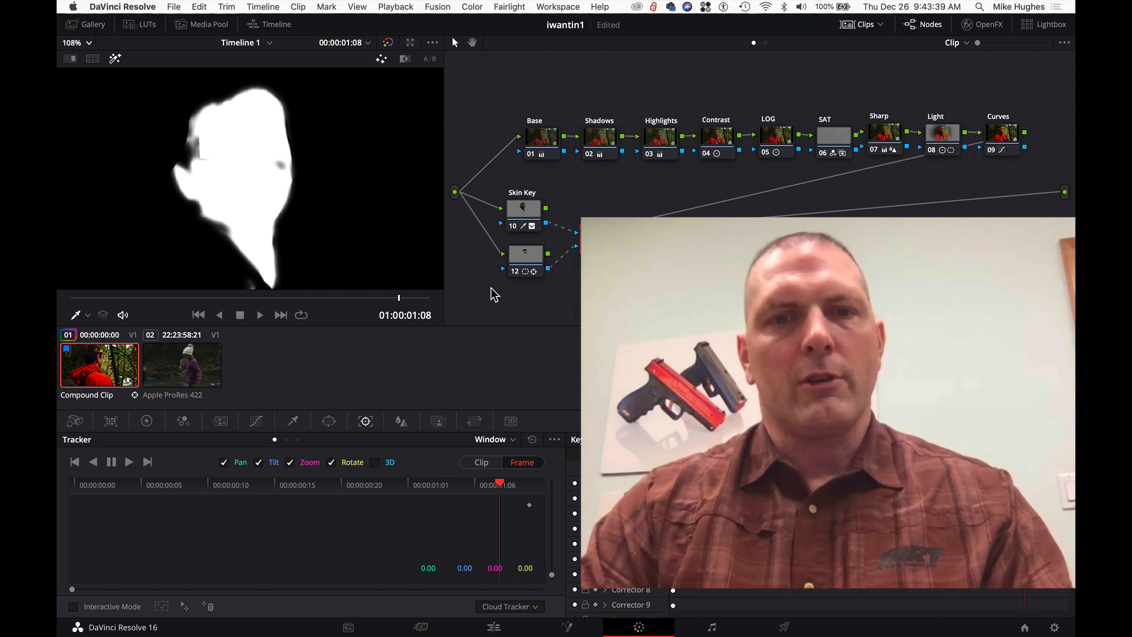
left_click(524, 256)
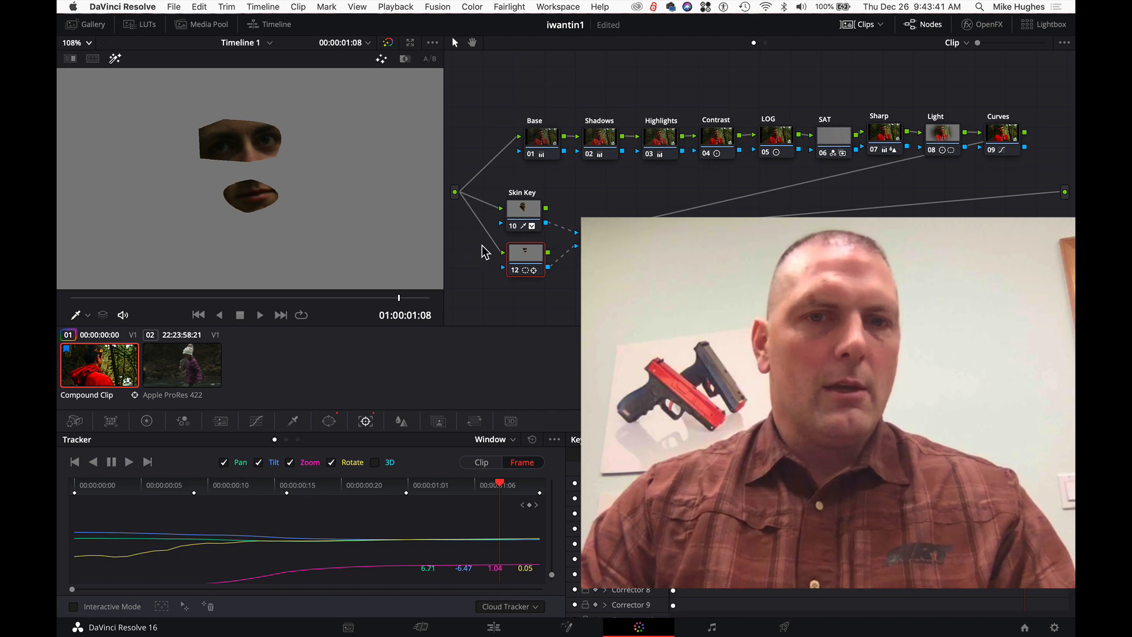
Step: Compare the Skin Key matte with node 12's eye and mouth selection, scrubbing the clip to 01:00:01:11
left_click(522, 210)
left_click(525, 254)
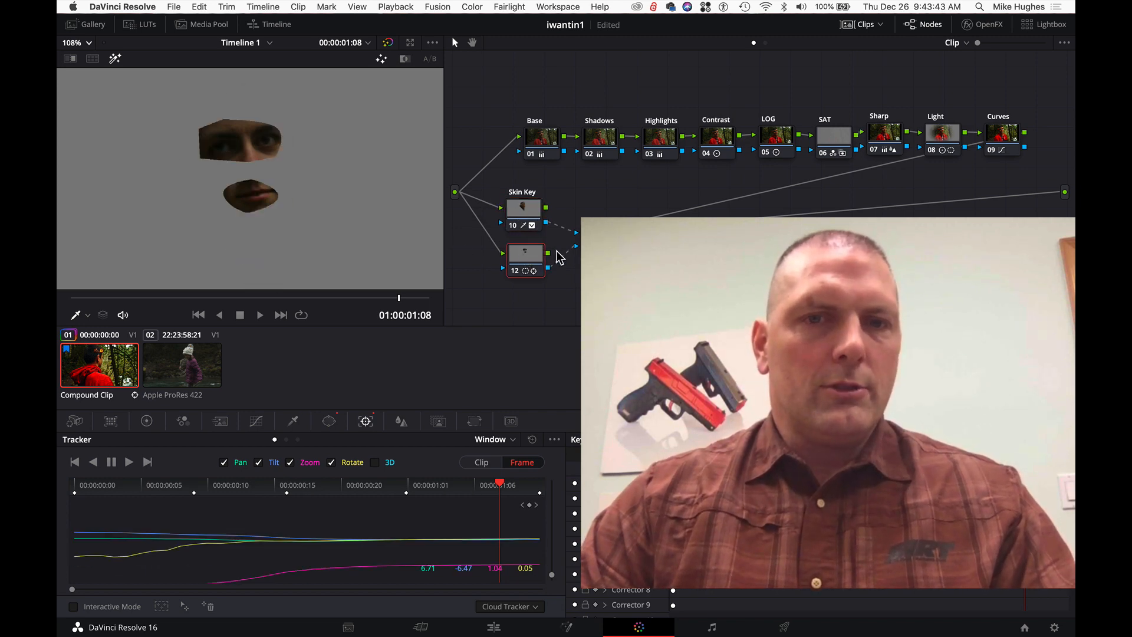
left_click(523, 209)
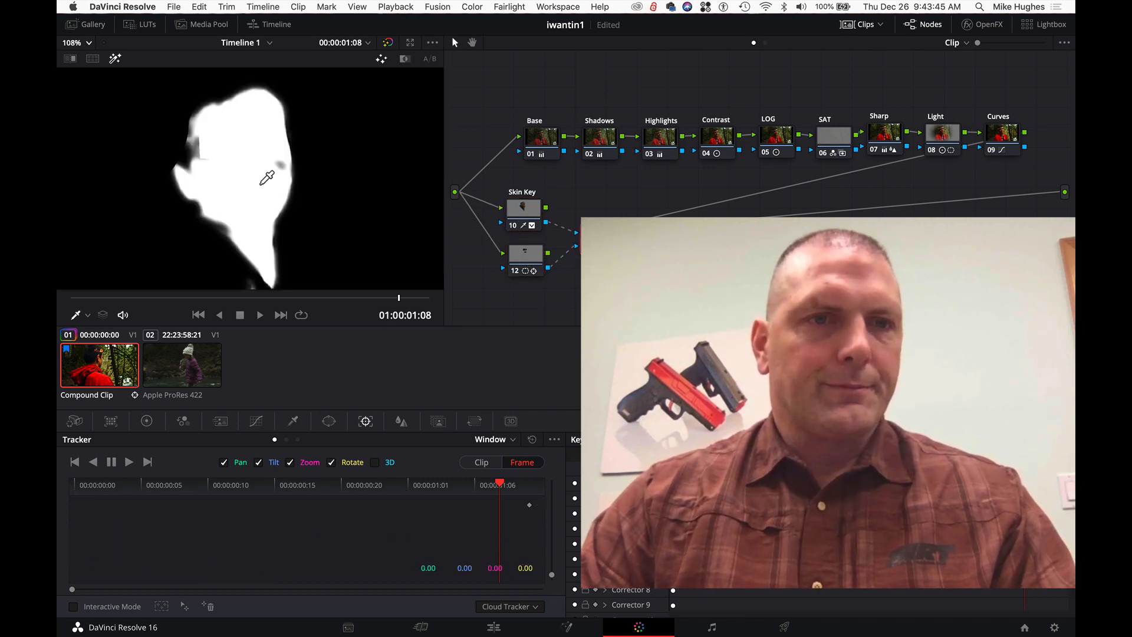
left_click_drag(260, 300, 437, 318)
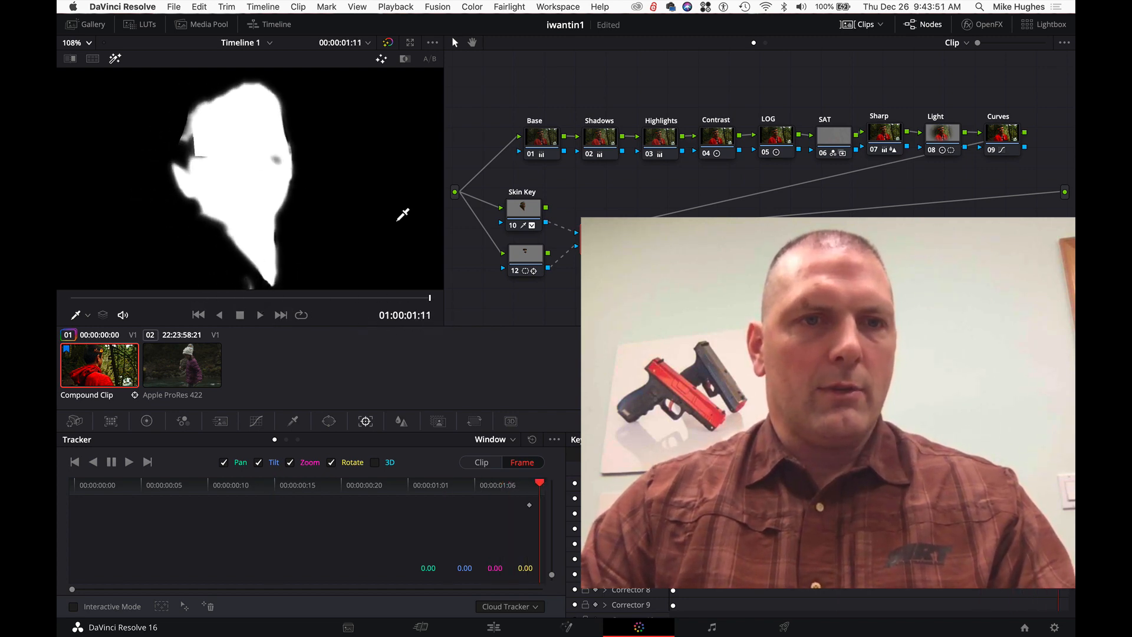
Step: Soften node 12's eye window with a Soft 1 value of 3.64 and check the Key Mixer's combined matte
left_click(534, 263)
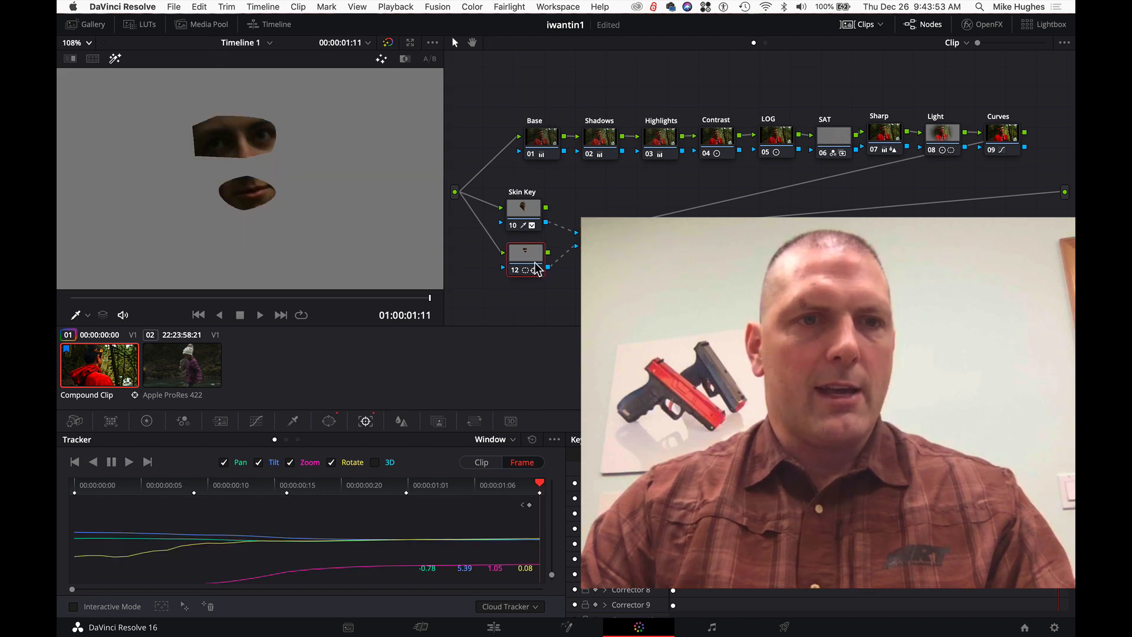
left_click(328, 422)
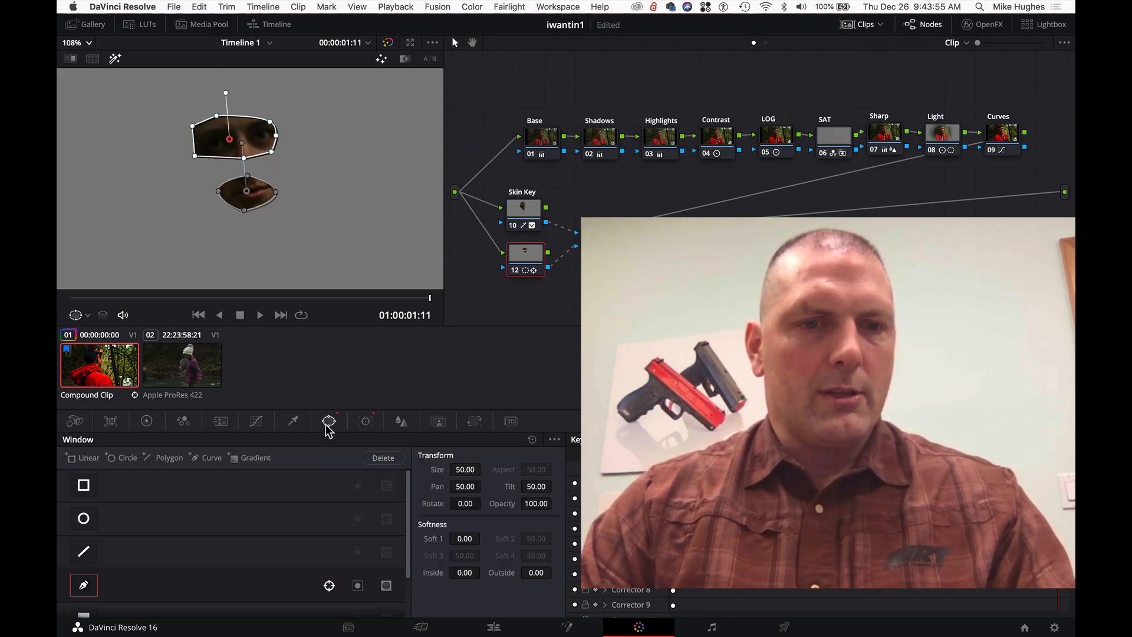
scroll(133, 547, "down", 2)
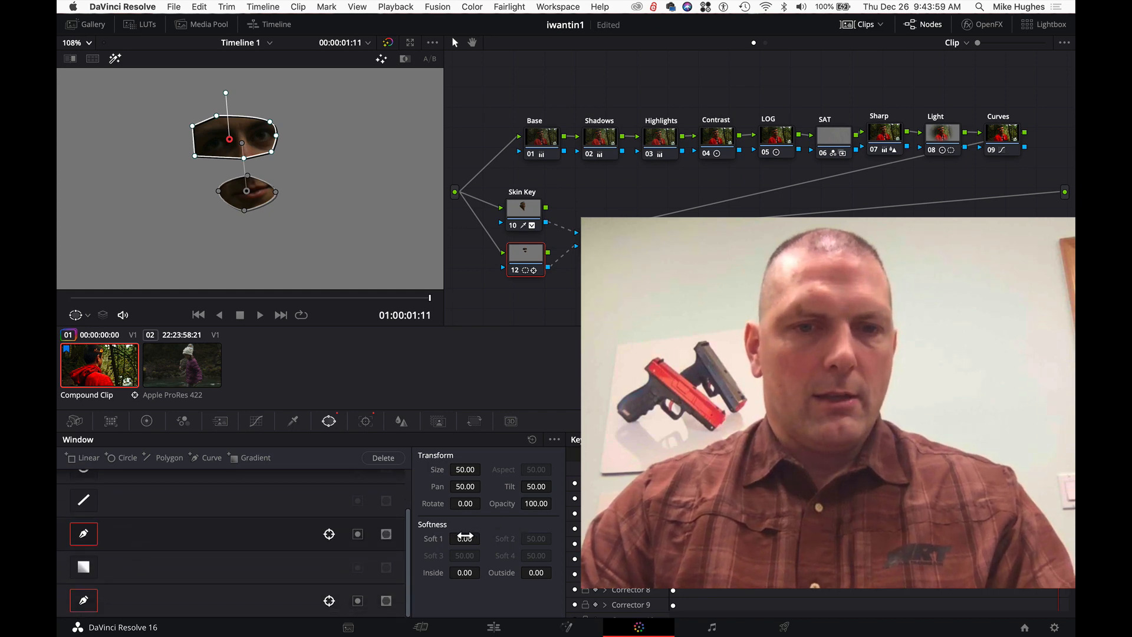
left_click_drag(462, 539, 487, 539)
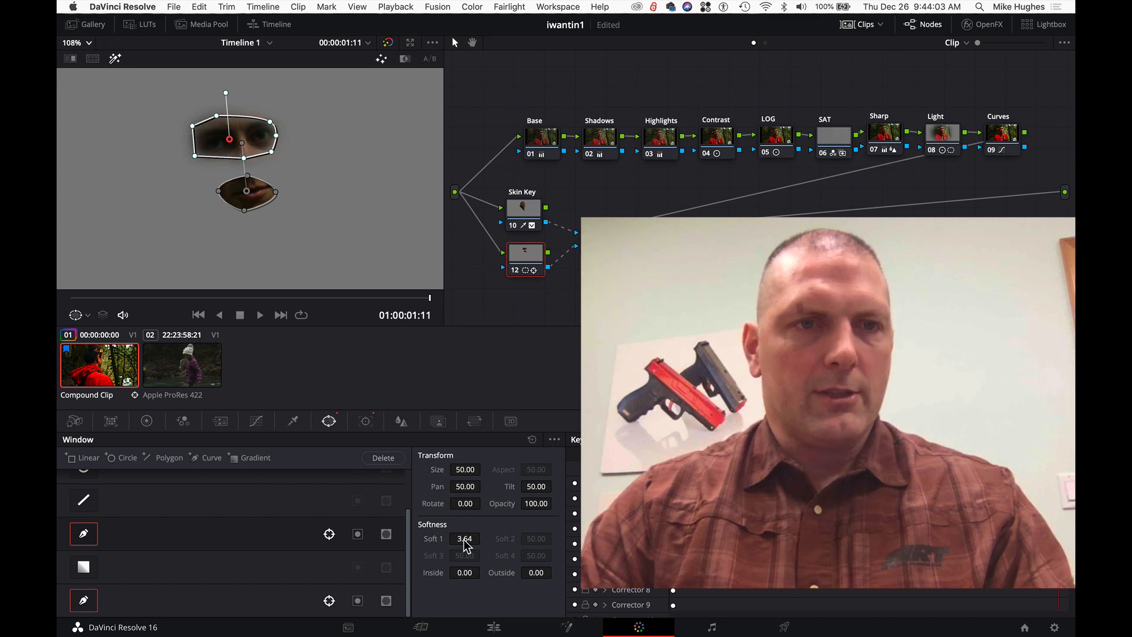
left_click(590, 240)
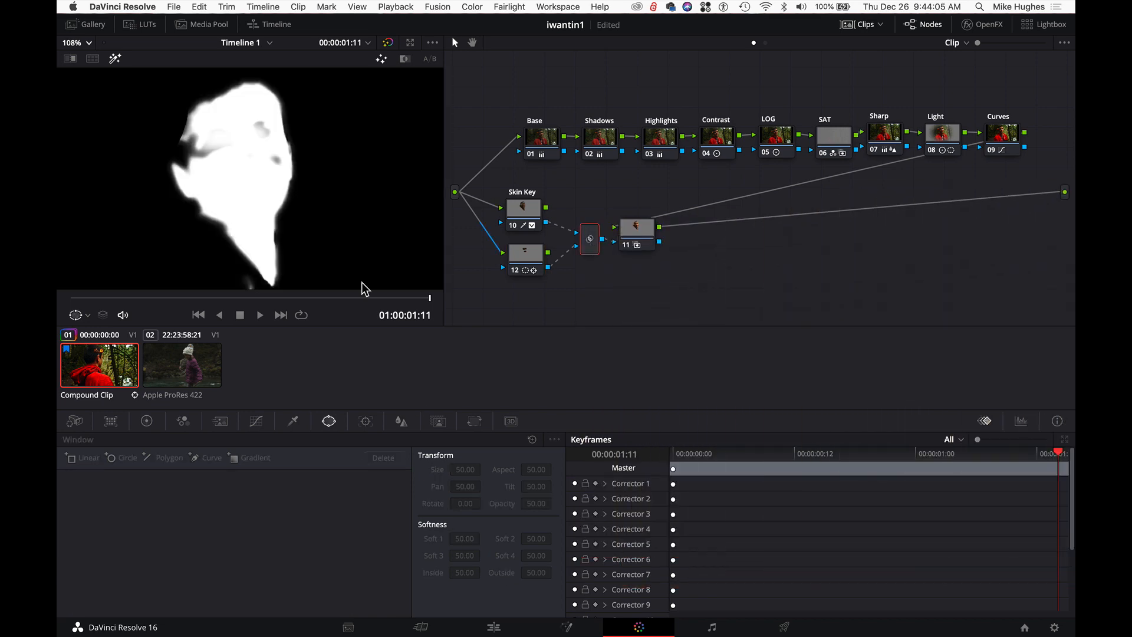
left_click_drag(300, 296, 451, 302)
Step: Reduce the eye window's Soft 1 to 2.68, nudge its outer corner points, and recheck the Key Mixer matte while scrubbing
left_click(535, 268)
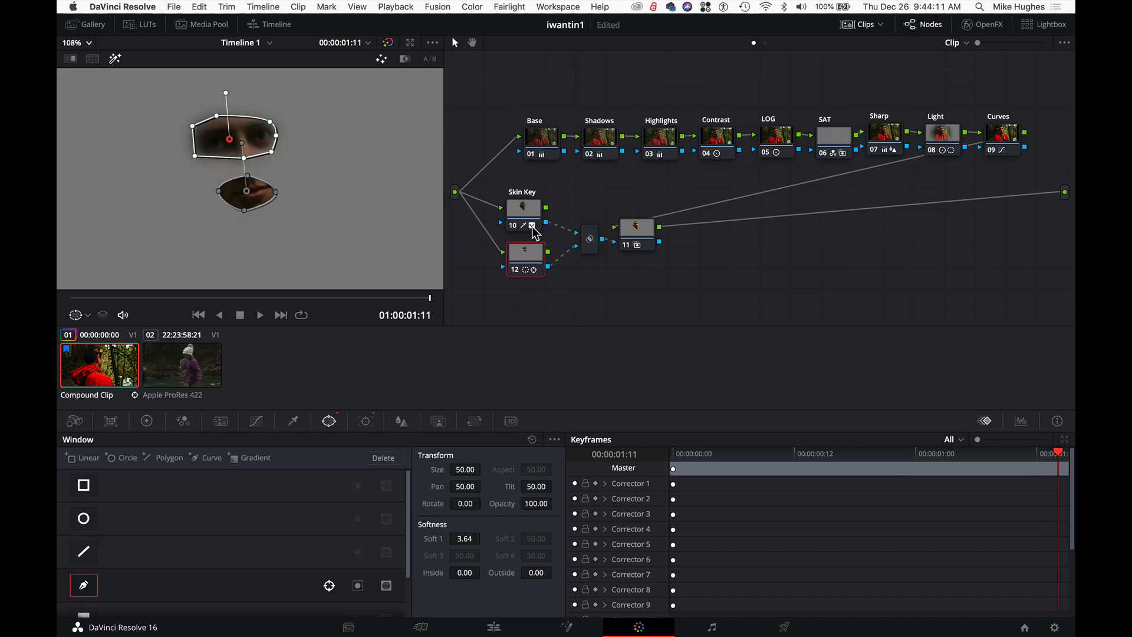
left_click_drag(195, 156, 193, 157)
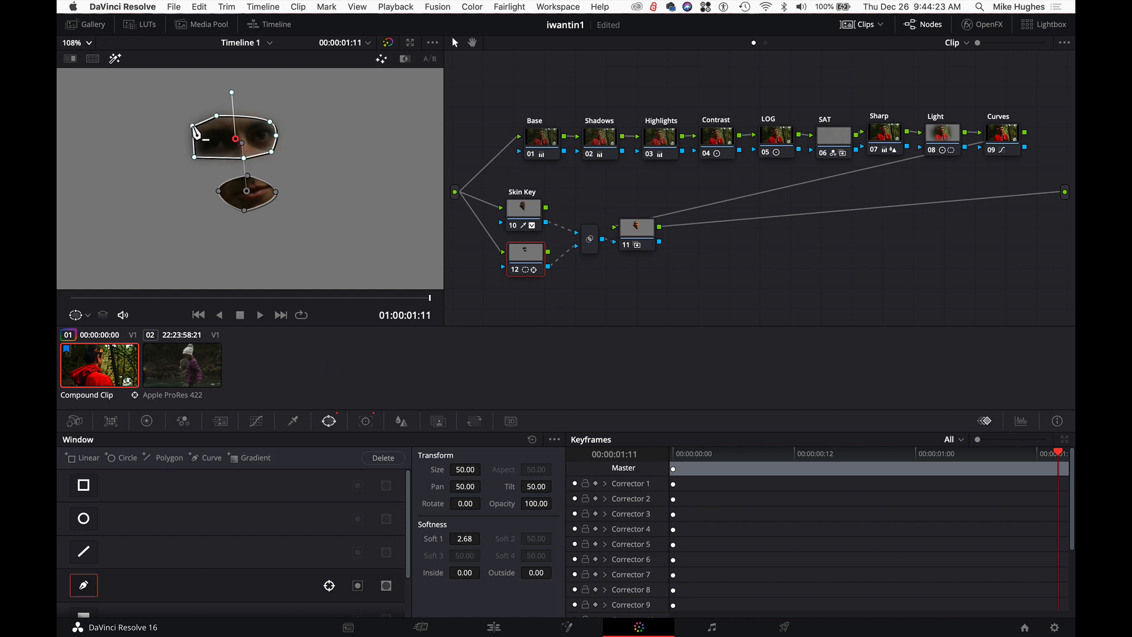
left_click_drag(192, 126, 196, 120)
left_click(588, 245)
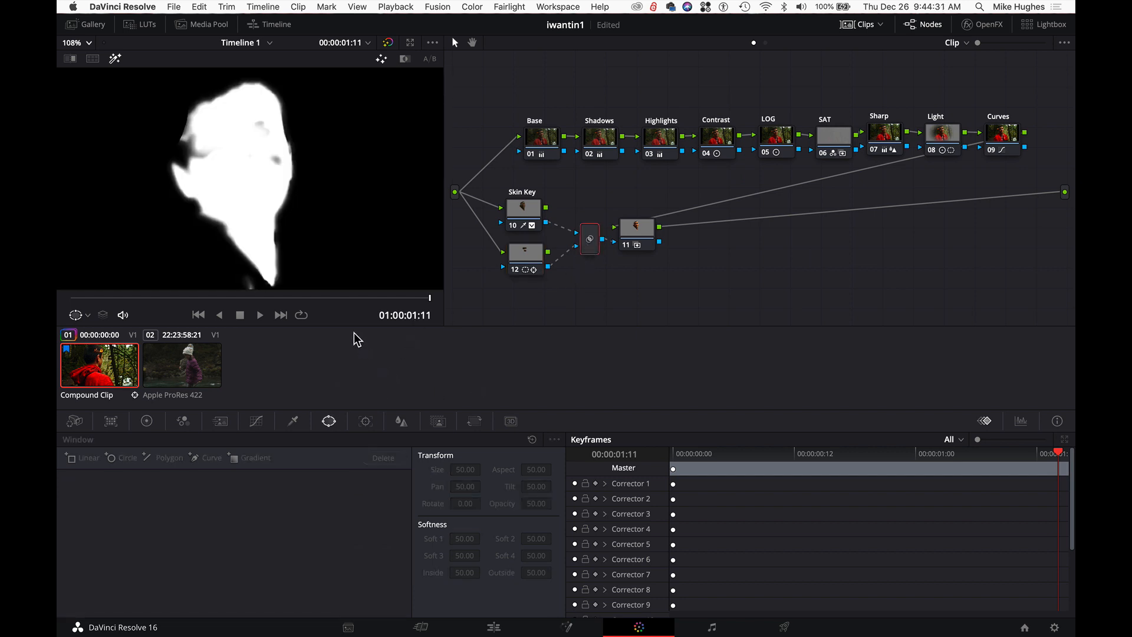
left_click_drag(359, 300, 341, 318)
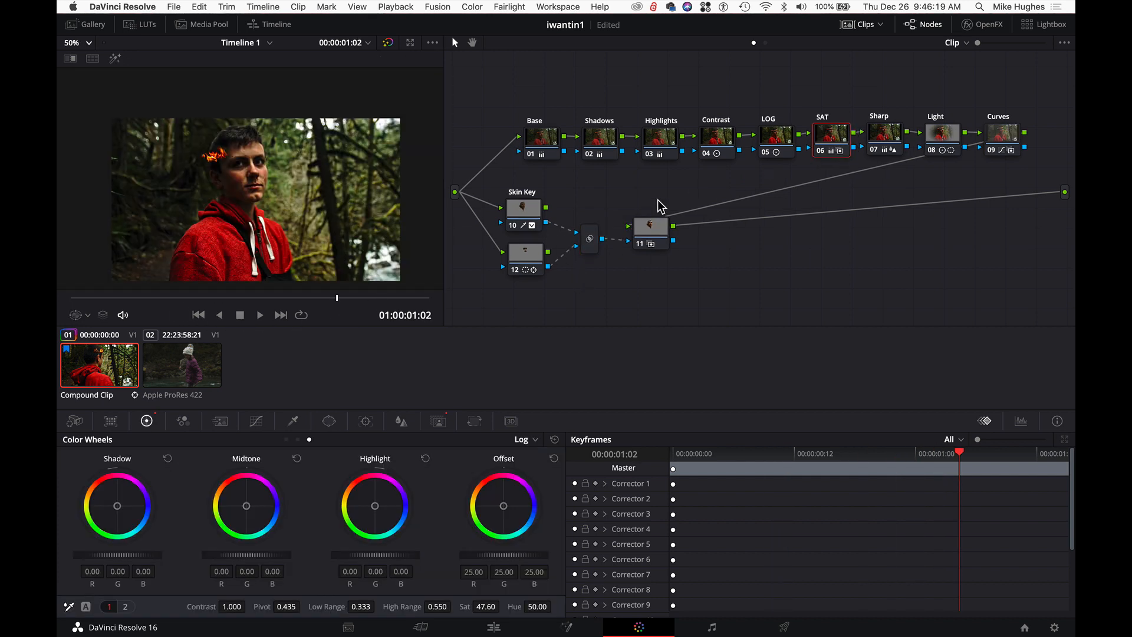
Step: Label node 11 as Skin and raise its Log midtones to 0.09 and shadows to 0.13
left_click(650, 240)
mouse_move(246, 554)
left_mouse_down()
mouse_move(259, 554)
mouse_move(239, 554)
left_mouse_up()
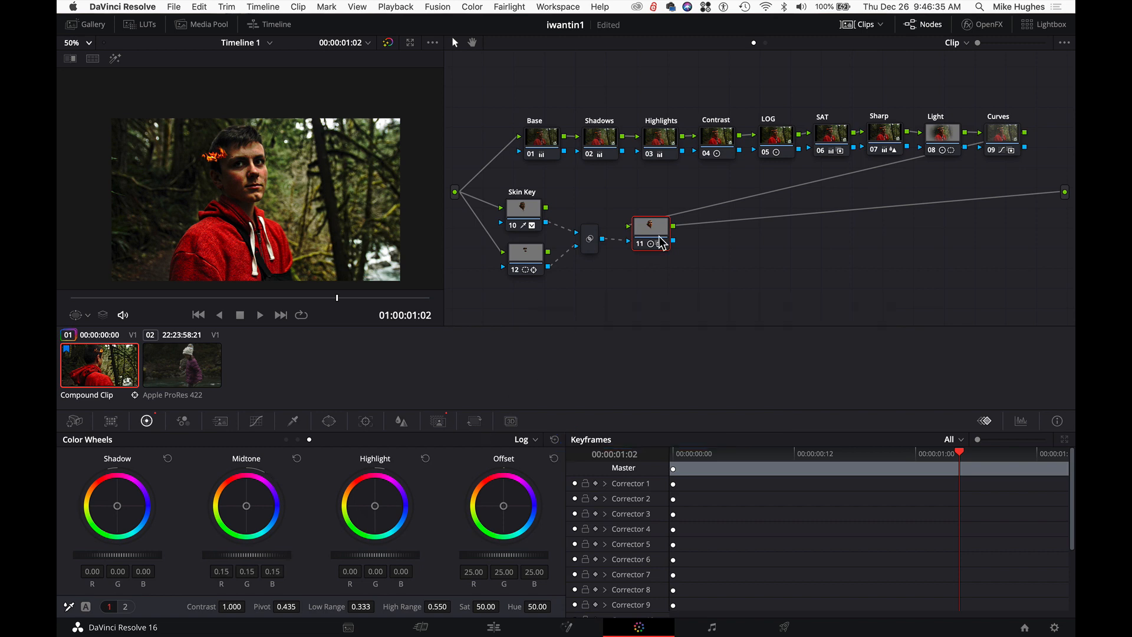
type("Skin")
left_click_drag(118, 554, 134, 554)
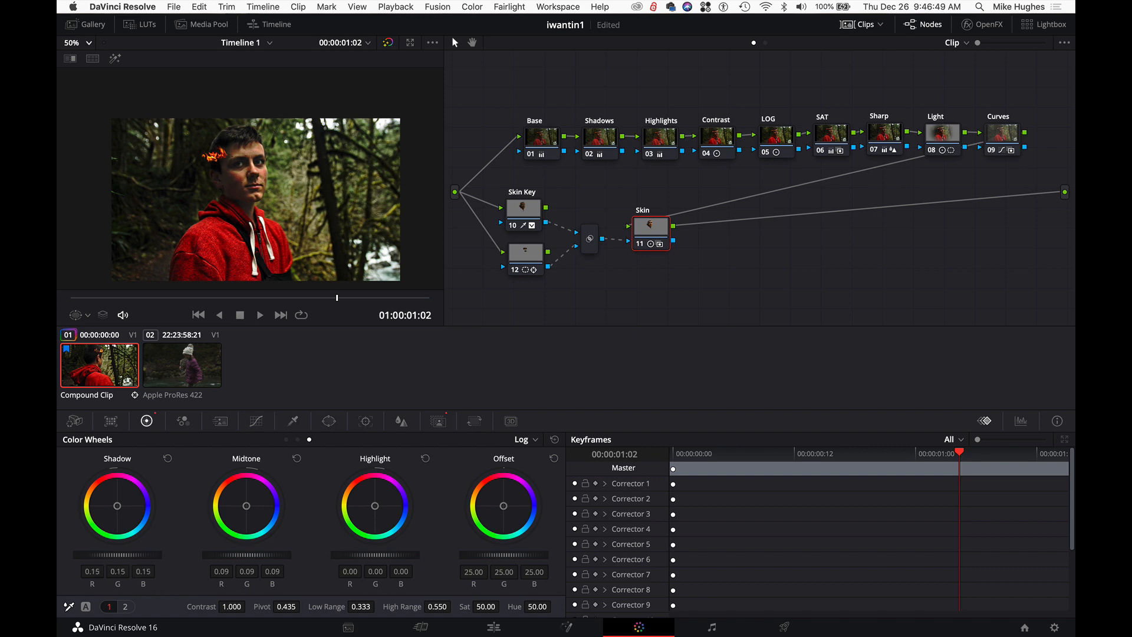
Step: With scopes and highlight on, set the Skin node's Log shadows to 0.06, midtone detail to 11.50 and Shadows adjustment to 41.50
key("super+shift+w")
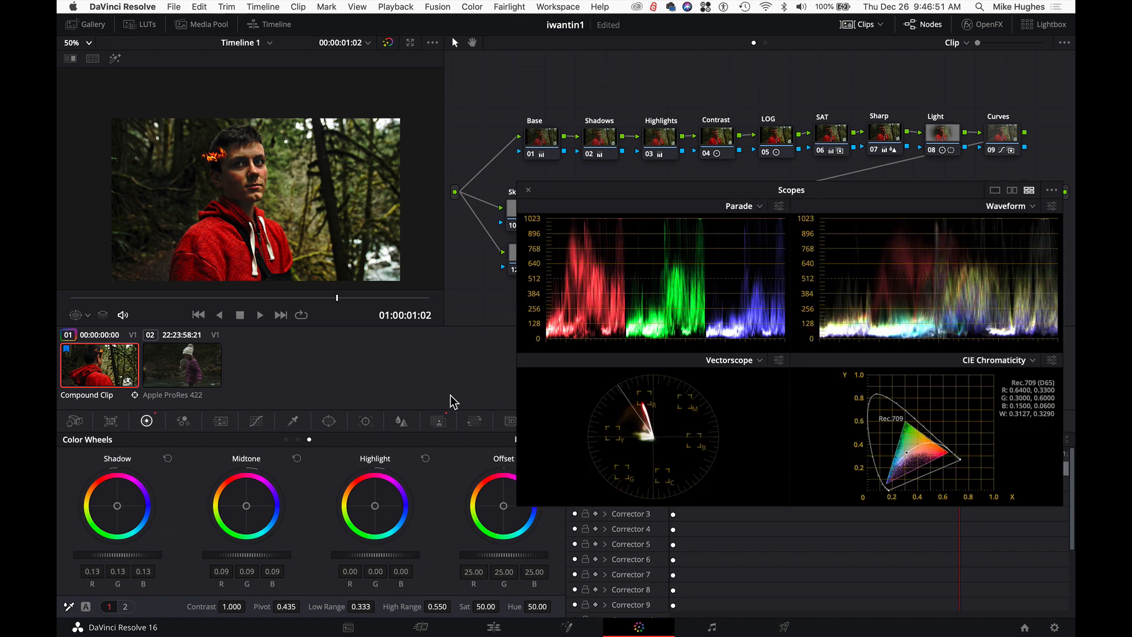
left_click(115, 58)
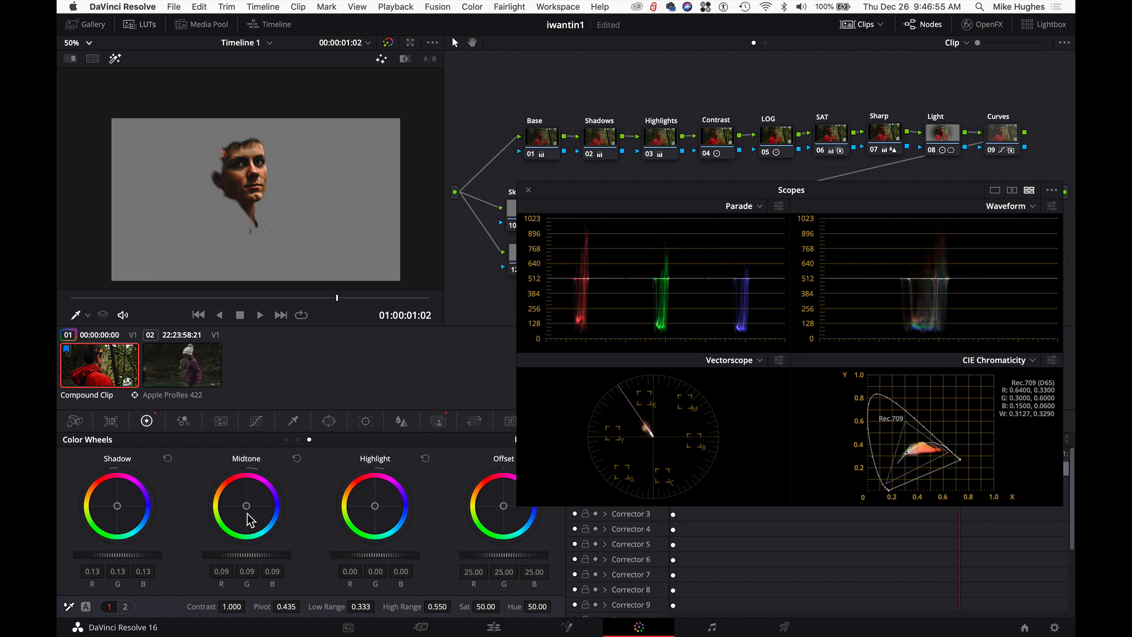
left_click_drag(118, 554, 97, 555)
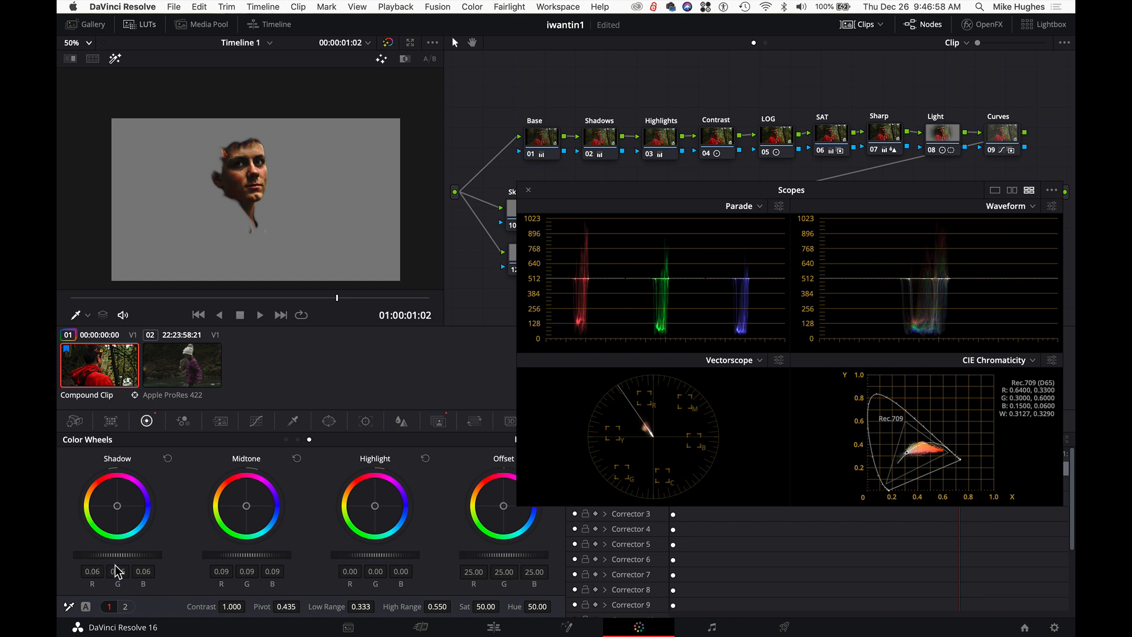
left_click(124, 606)
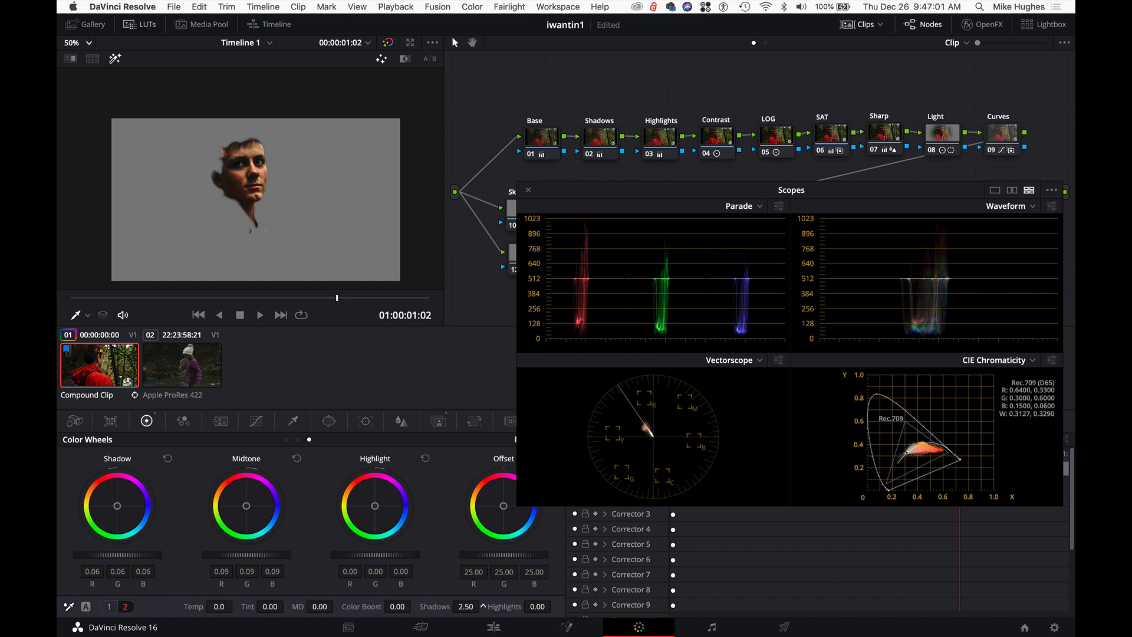
left_click_drag(465, 606, 520, 605)
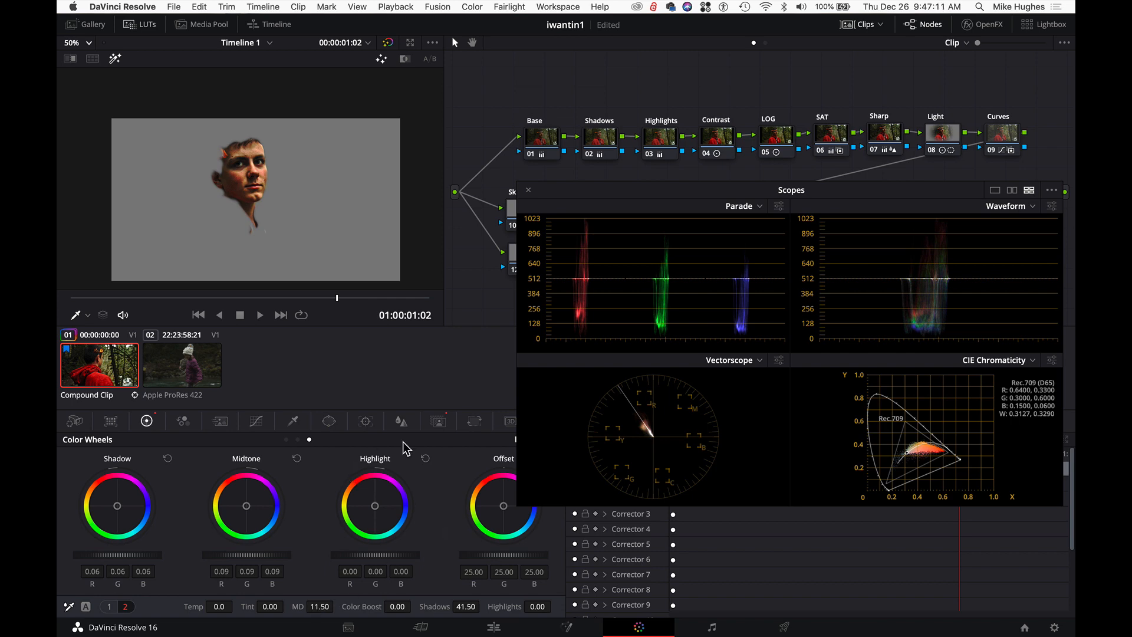
Step: Set the viewer overlay to Qualifier and turn on the picker's RGB value display
left_click(88, 315)
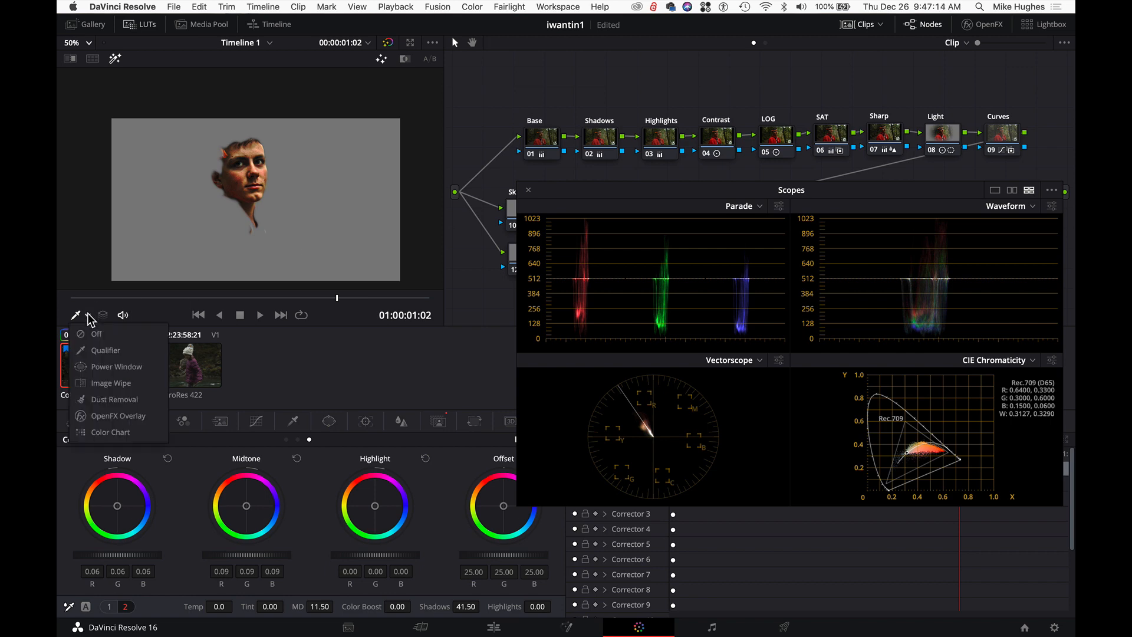
left_click(106, 351)
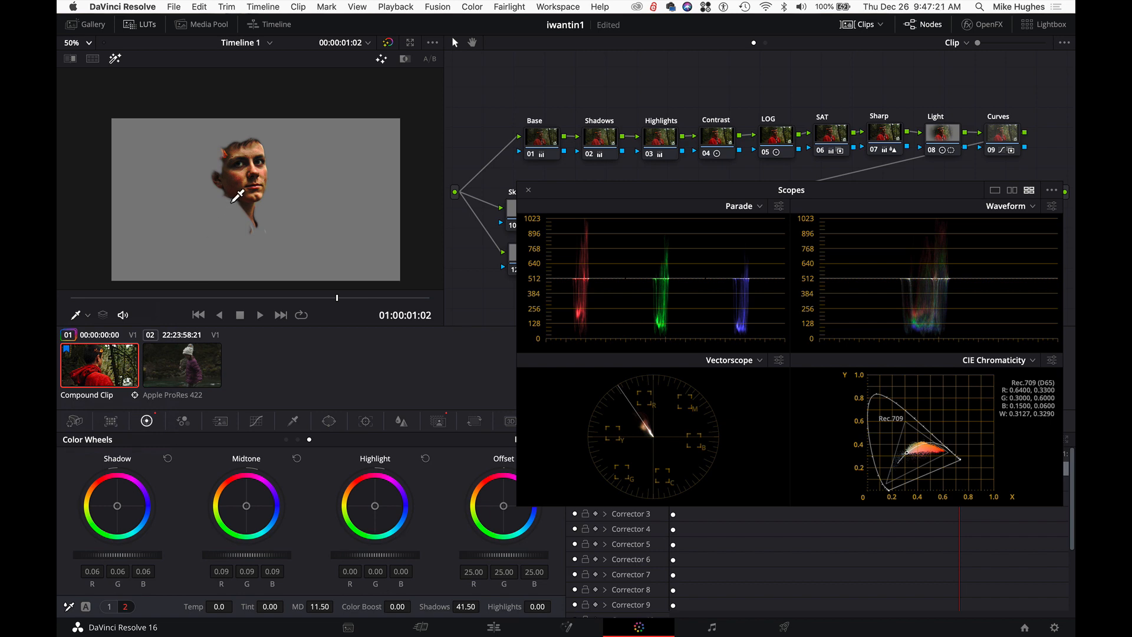
right_click(230, 224)
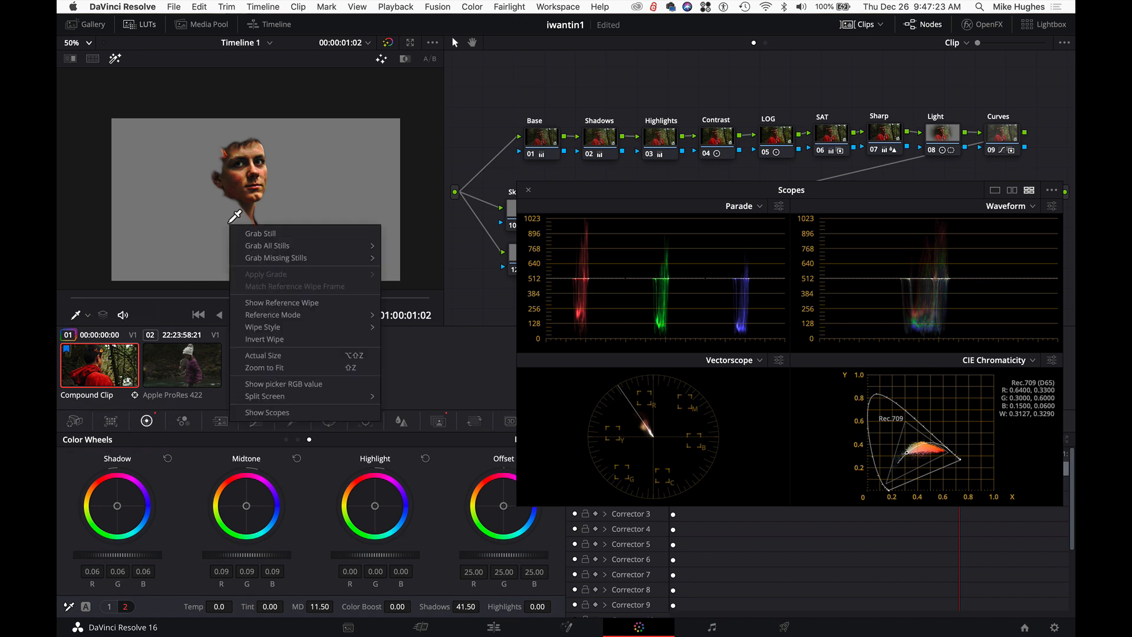
left_click(293, 387)
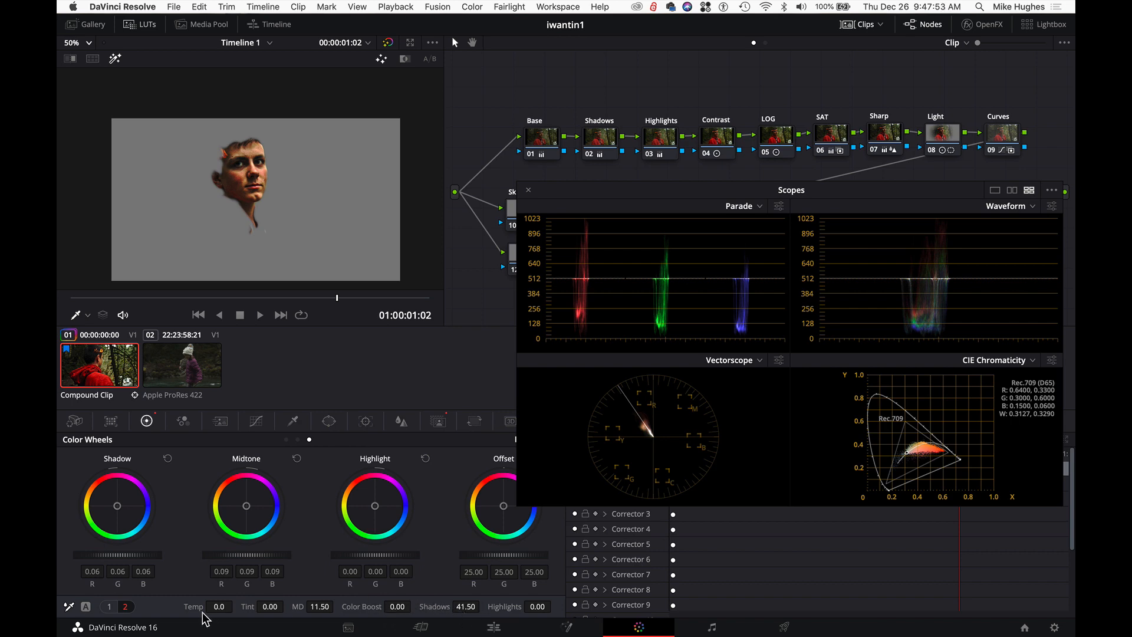
Step: Reduce the Skin node's saturation to 47.40, and turn off the highlight view and the scopes
left_click(110, 607)
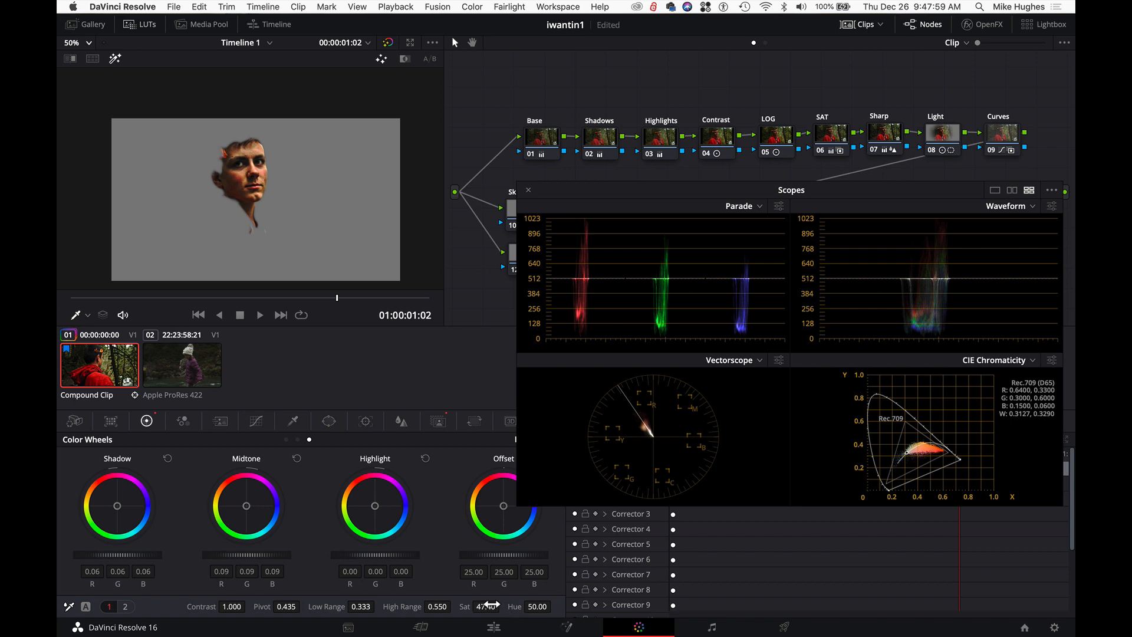
left_click(115, 59)
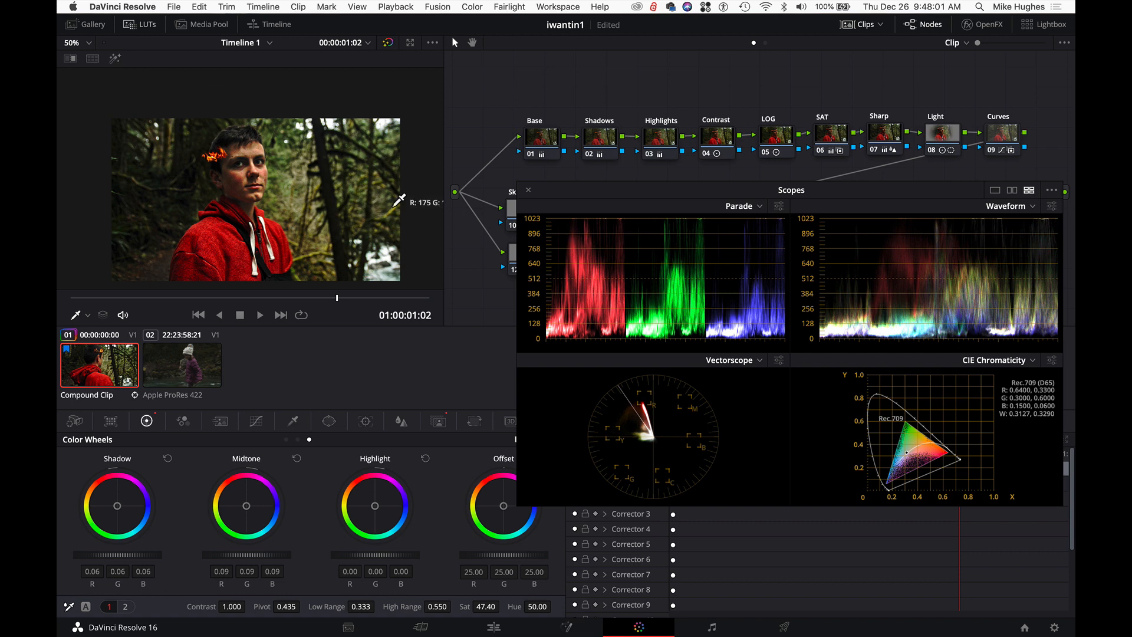
key("super+shift+w")
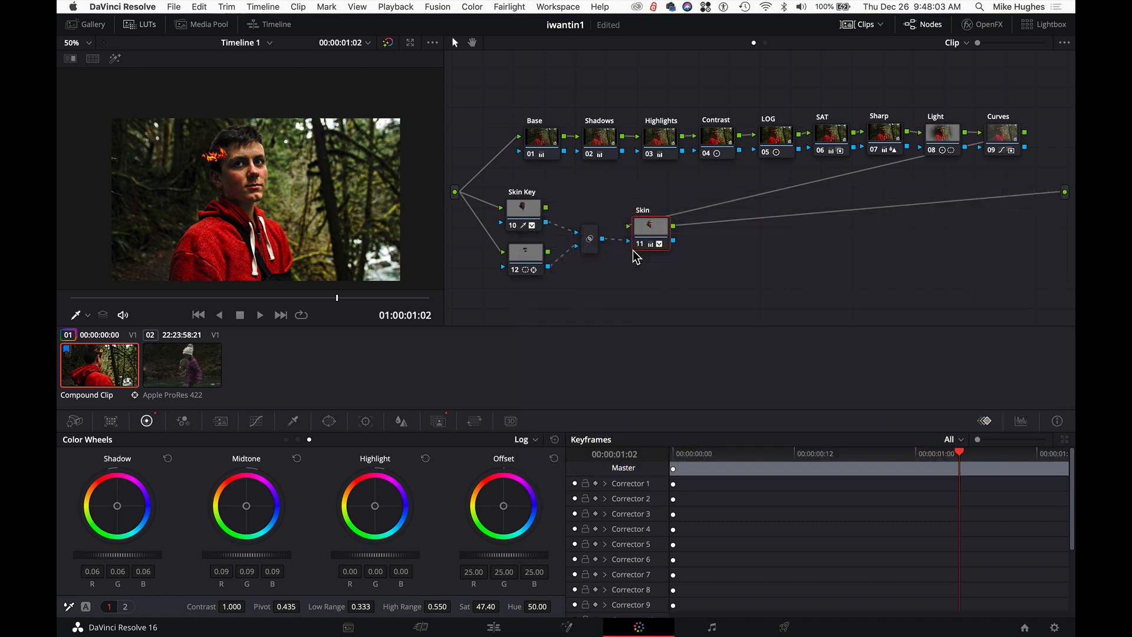
Step: Toggle the Skin node off and on to compare its effect, and lower its Log shadows to -0.02
key("ctrl+d")
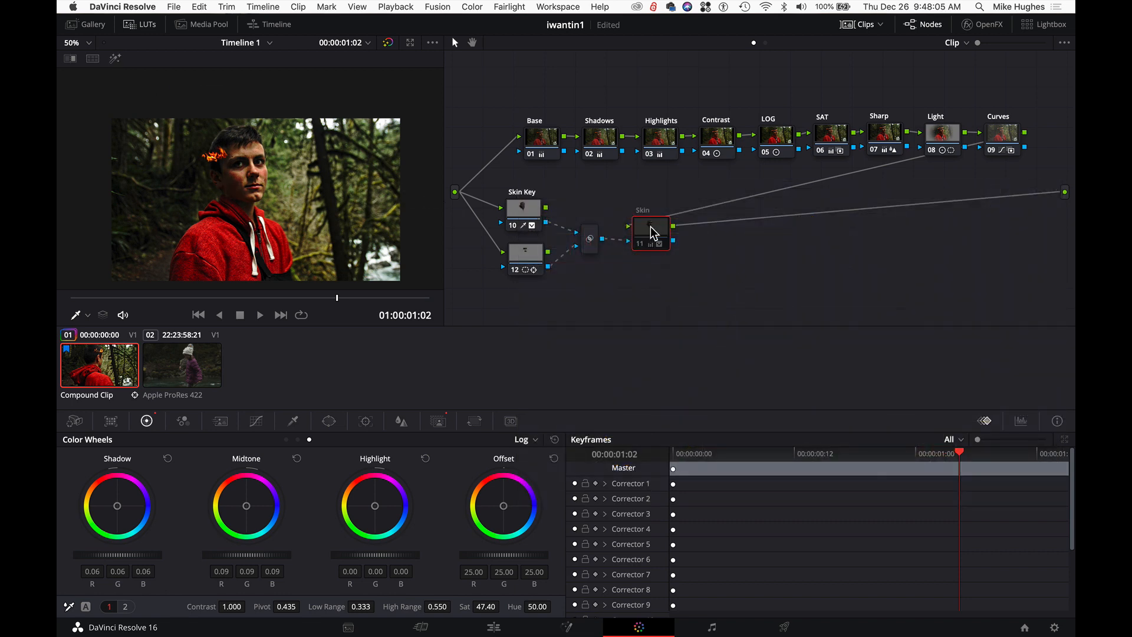
key("ctrl+d")
key("ctrl+d")
key("ctrl+d")
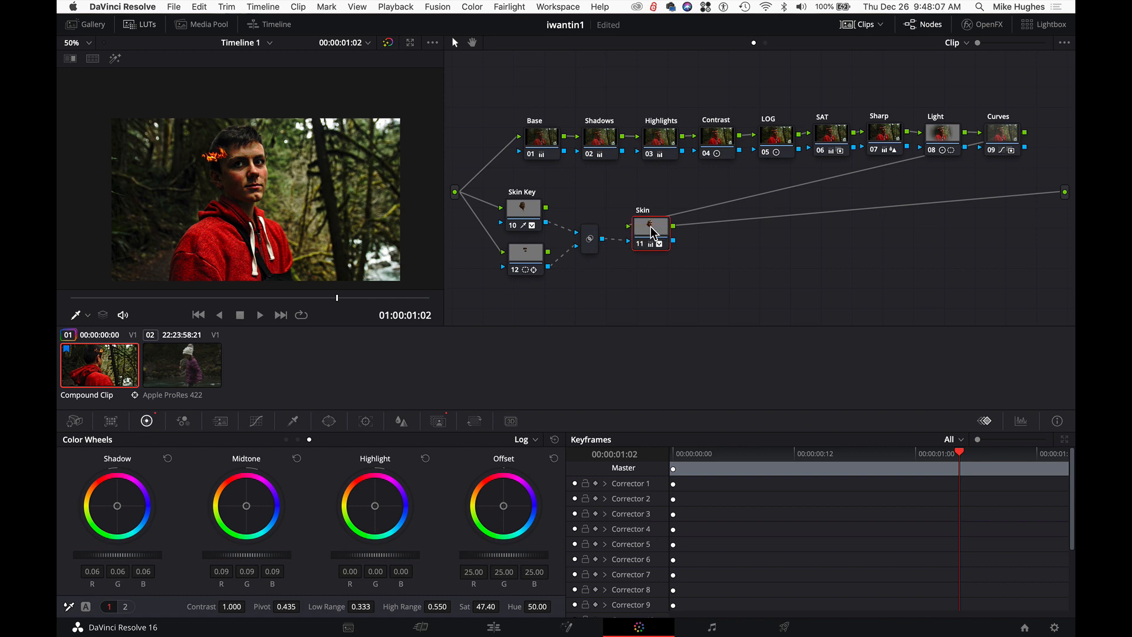
key("ctrl+d")
key("ctrl+d")
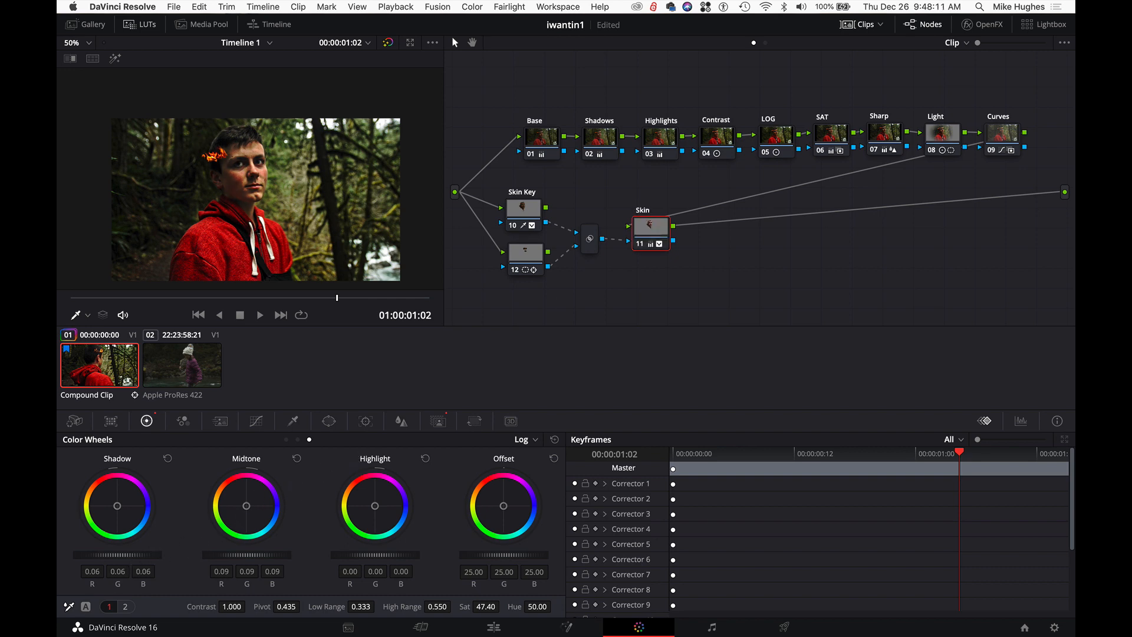
left_click_drag(117, 554, 100, 554)
left_click(653, 229)
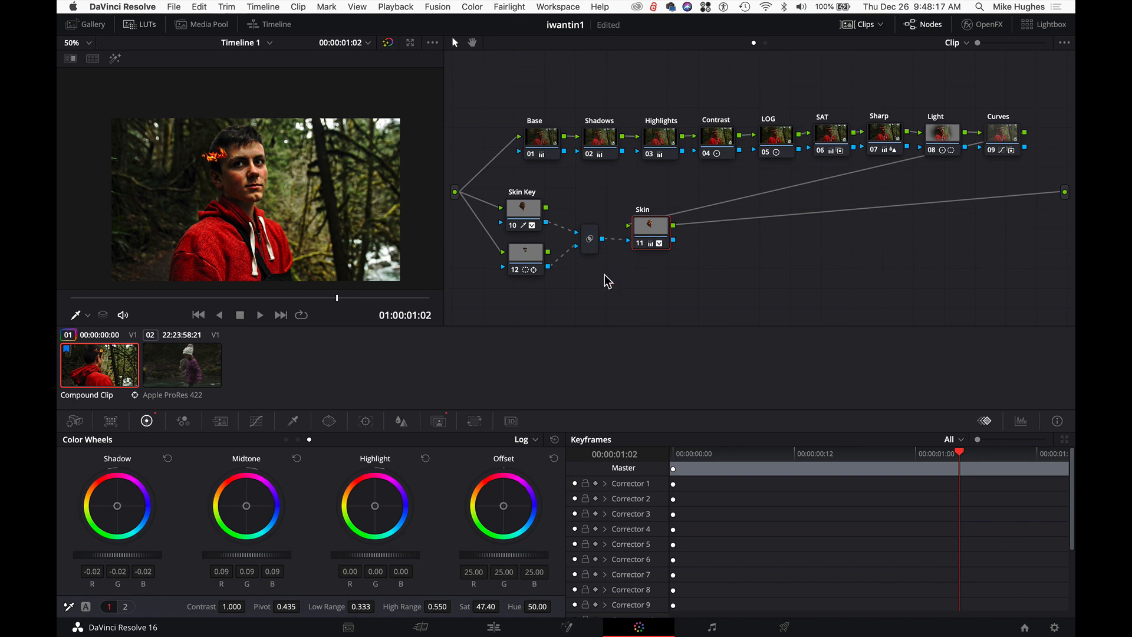
Step: Add a corrector node below node 12, feed it from the source input, and label it Sky Key
scroll(603, 281, "down", 5)
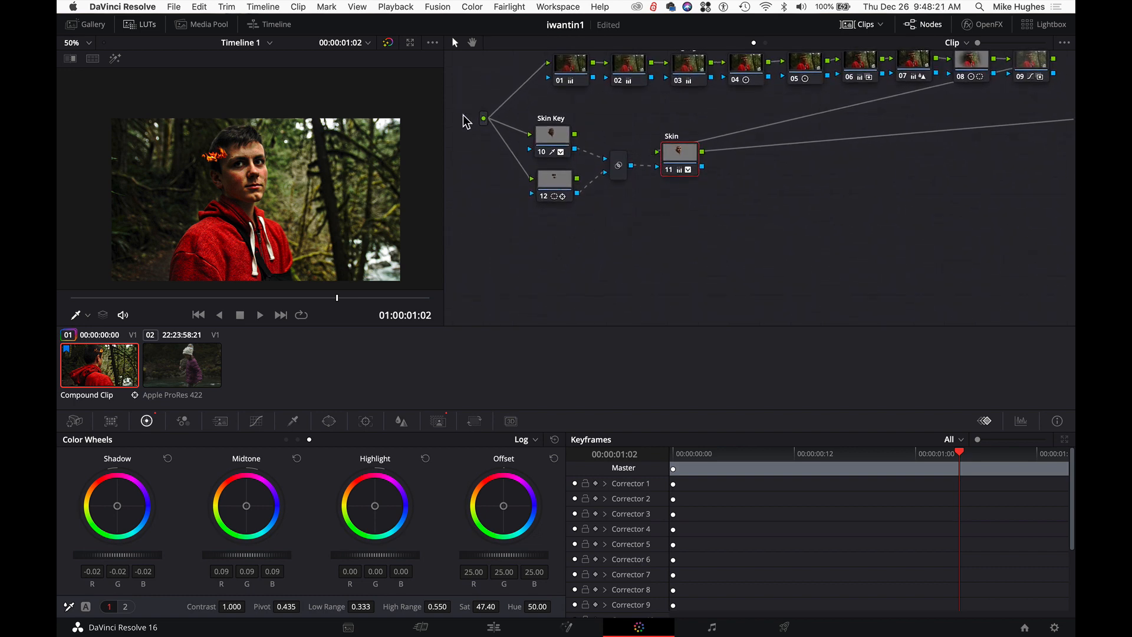
right_click(560, 240)
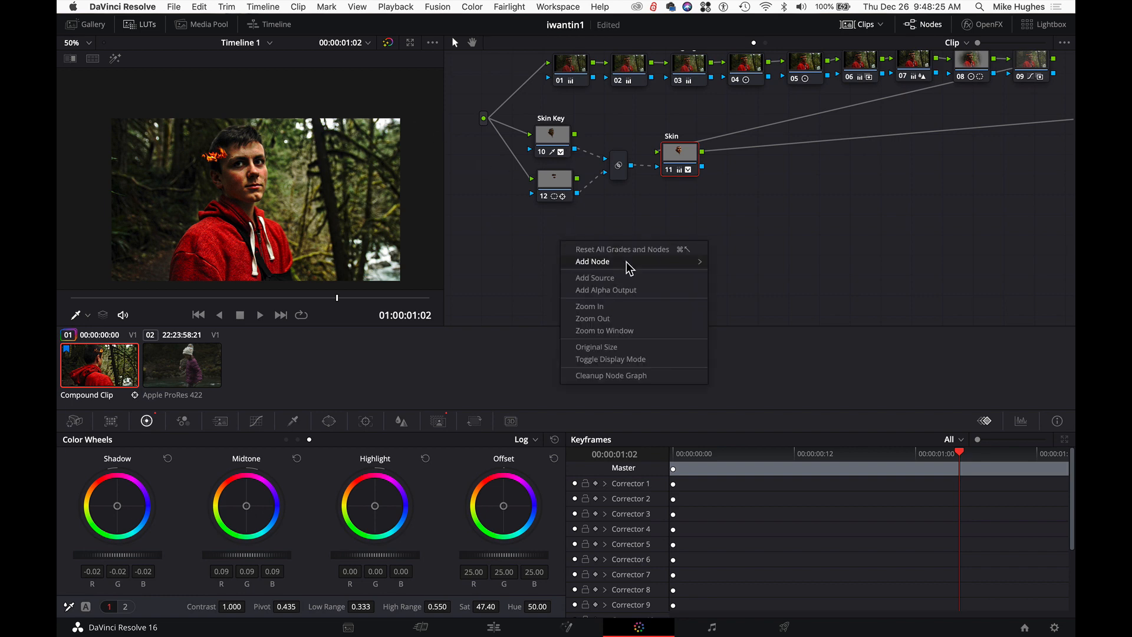
mouse_move(629, 263)
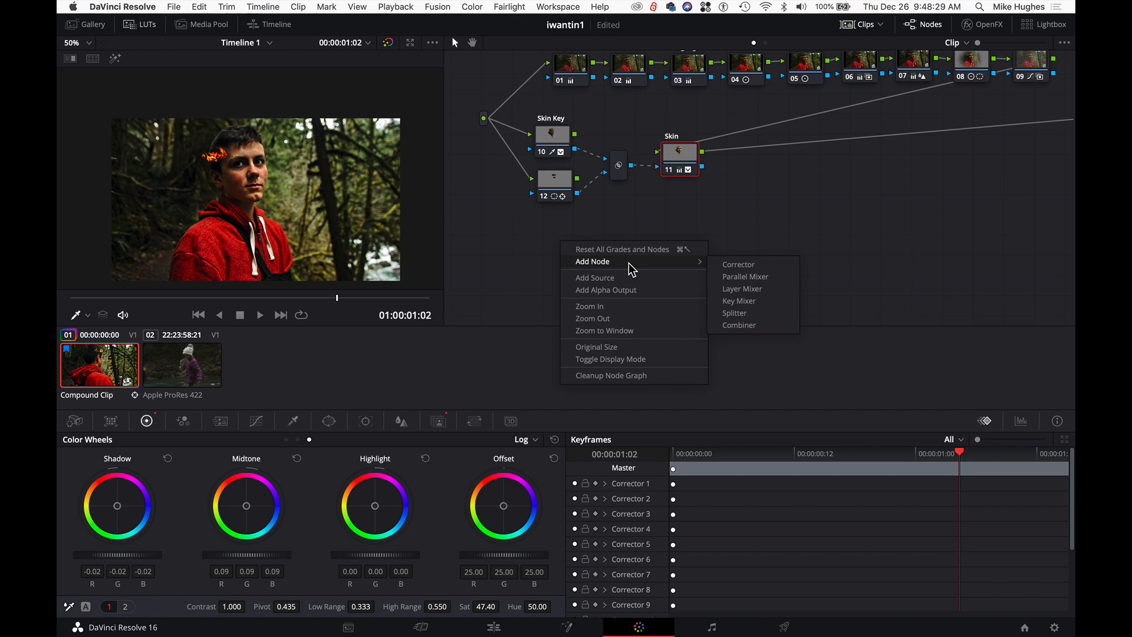
left_click(736, 265)
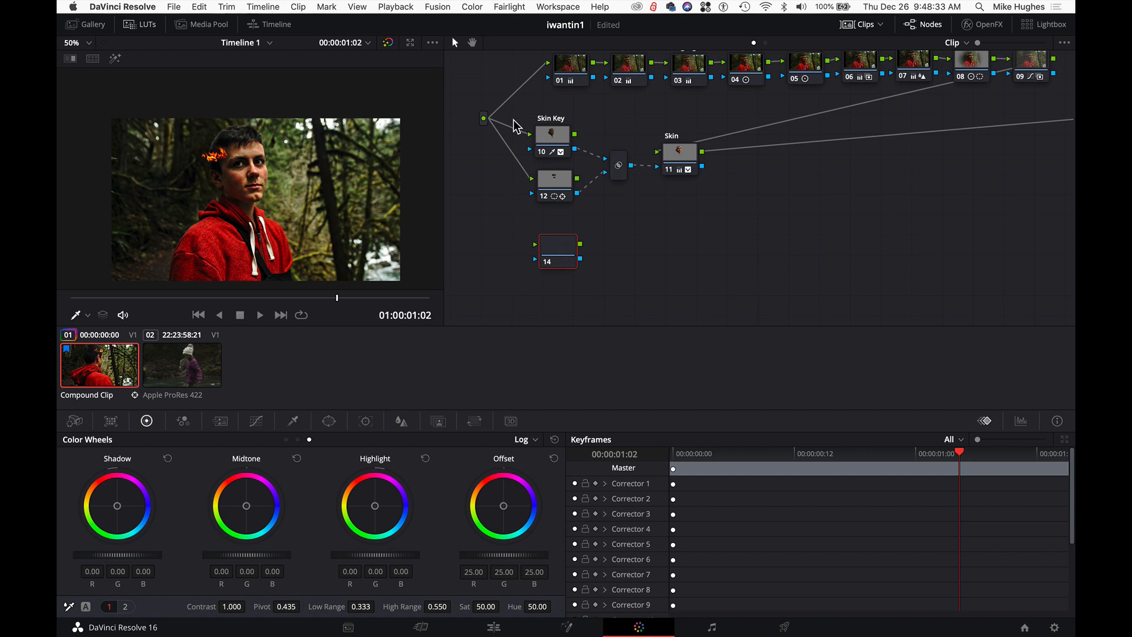
left_click_drag(485, 118, 539, 250)
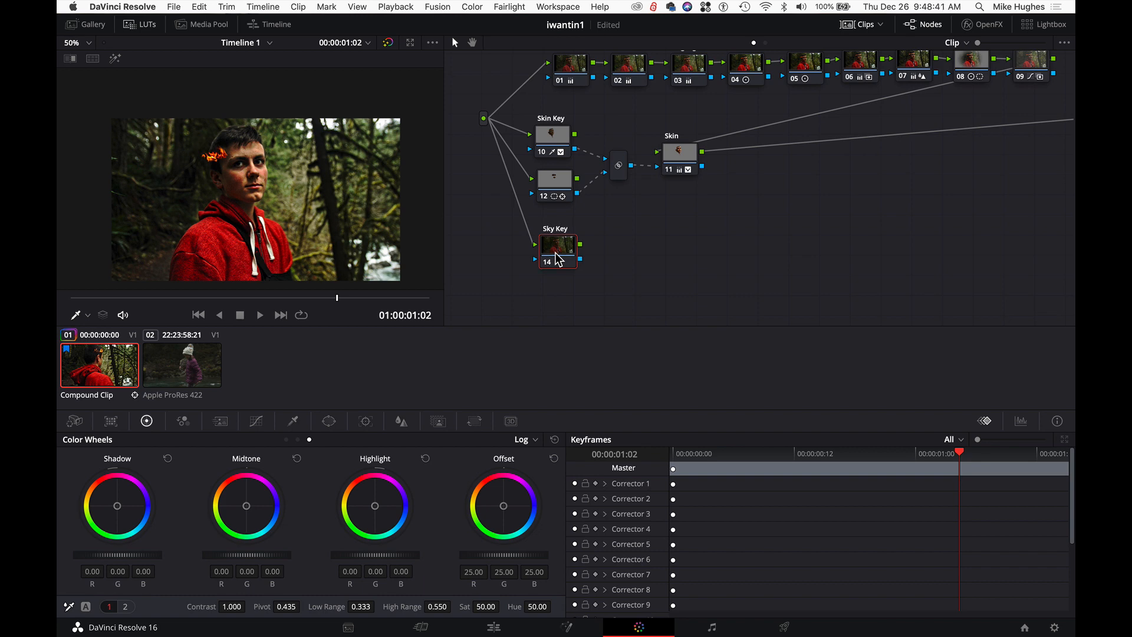
Step: Add a corrector node below the Sky Key node and connect the source to its input
right_click(567, 292)
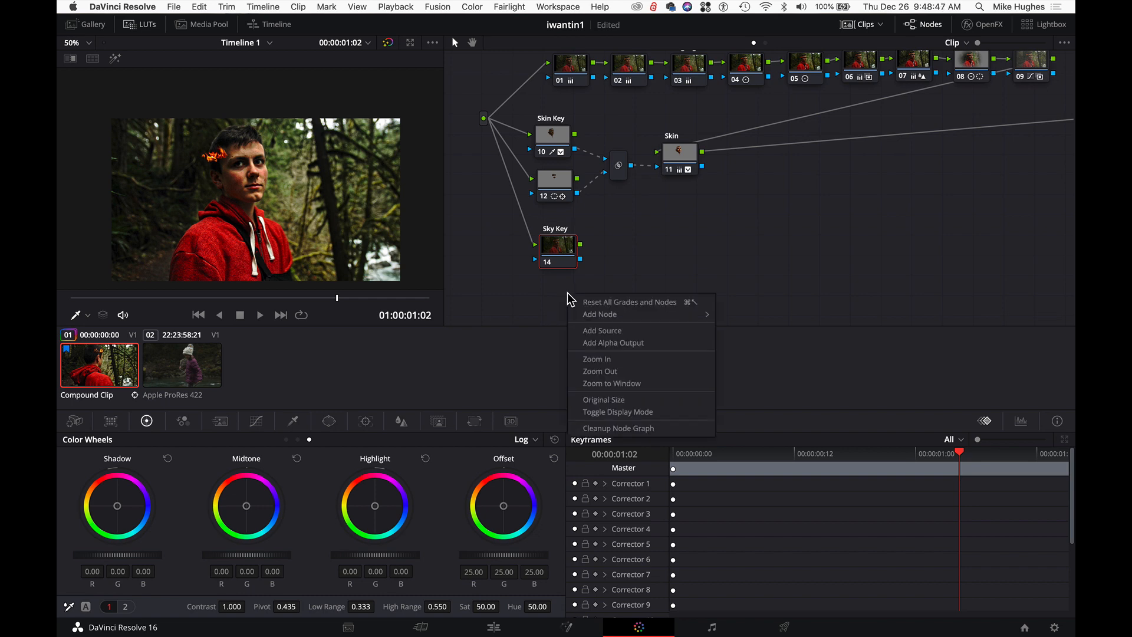
mouse_move(621, 320)
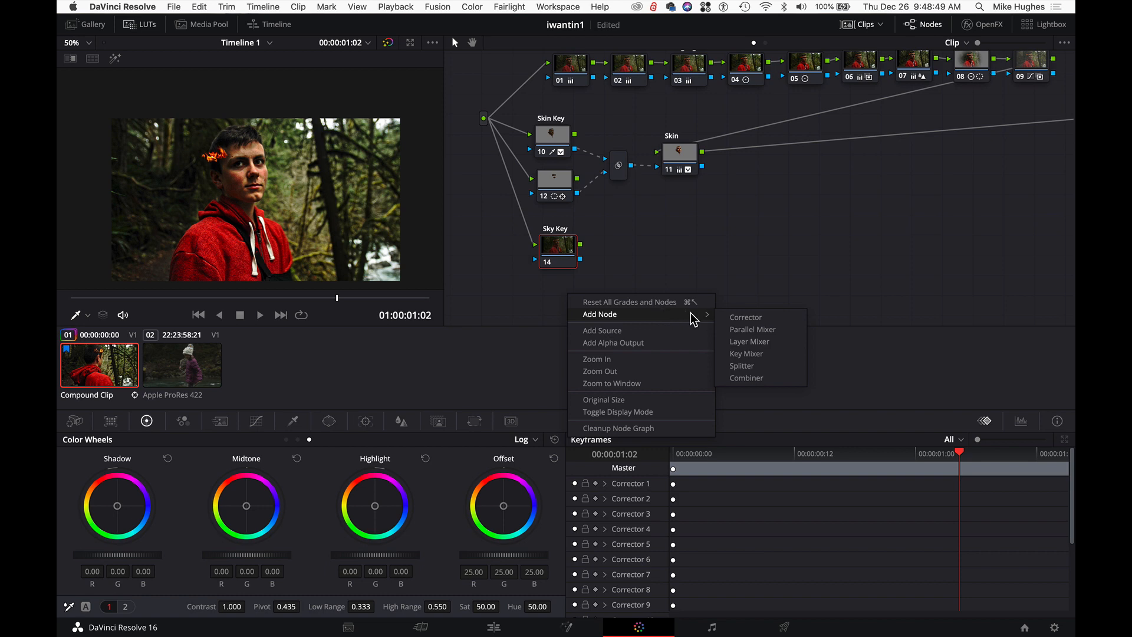
left_click(735, 317)
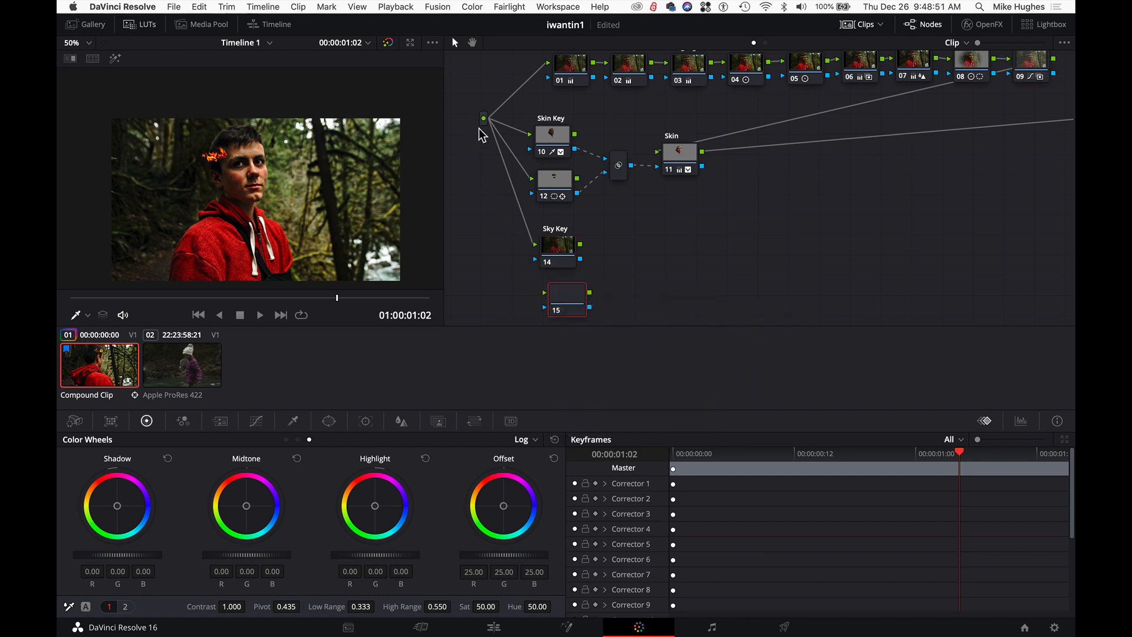
left_click_drag(486, 117, 561, 298)
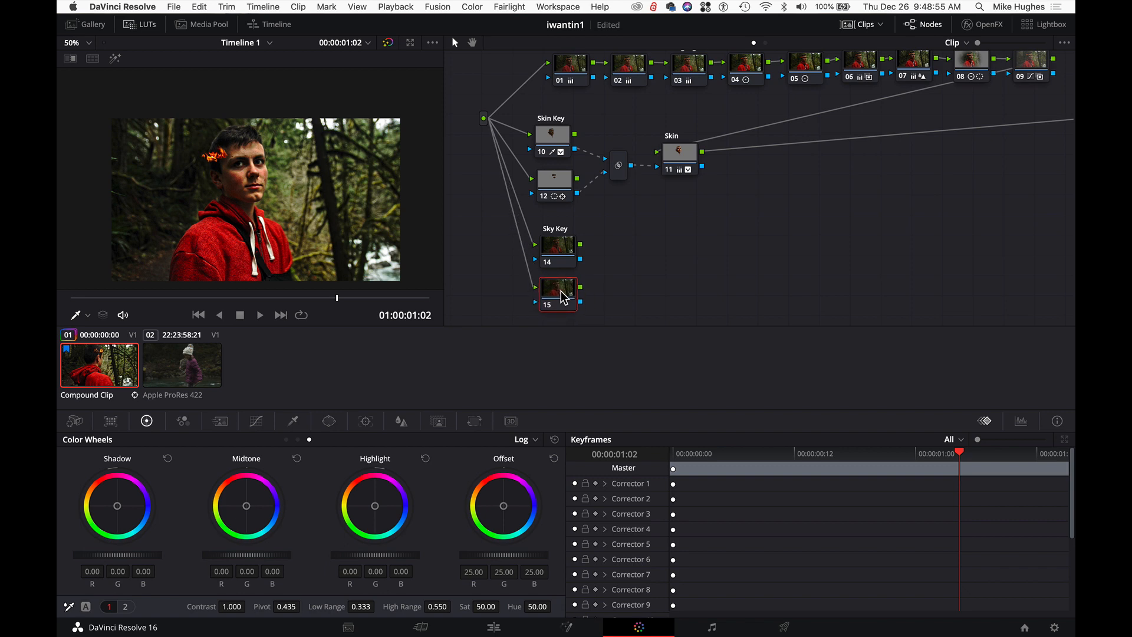
Step: Add a key mixer beside the Sky Key node and connect the key outputs of nodes 14 and 15 to it
right_click(626, 276)
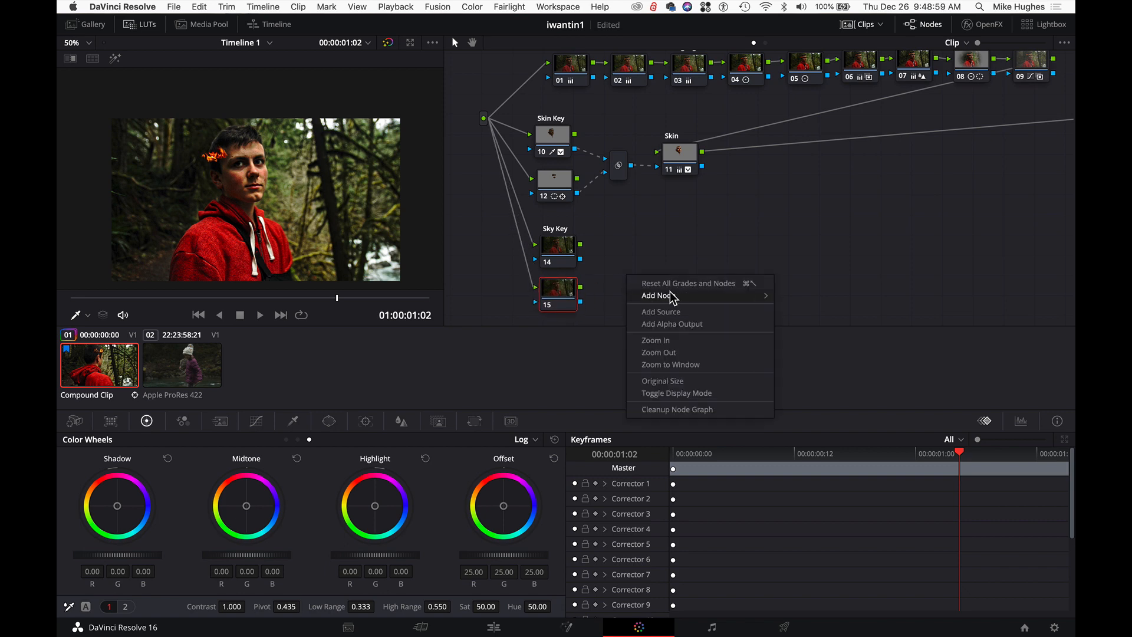
mouse_move(678, 298)
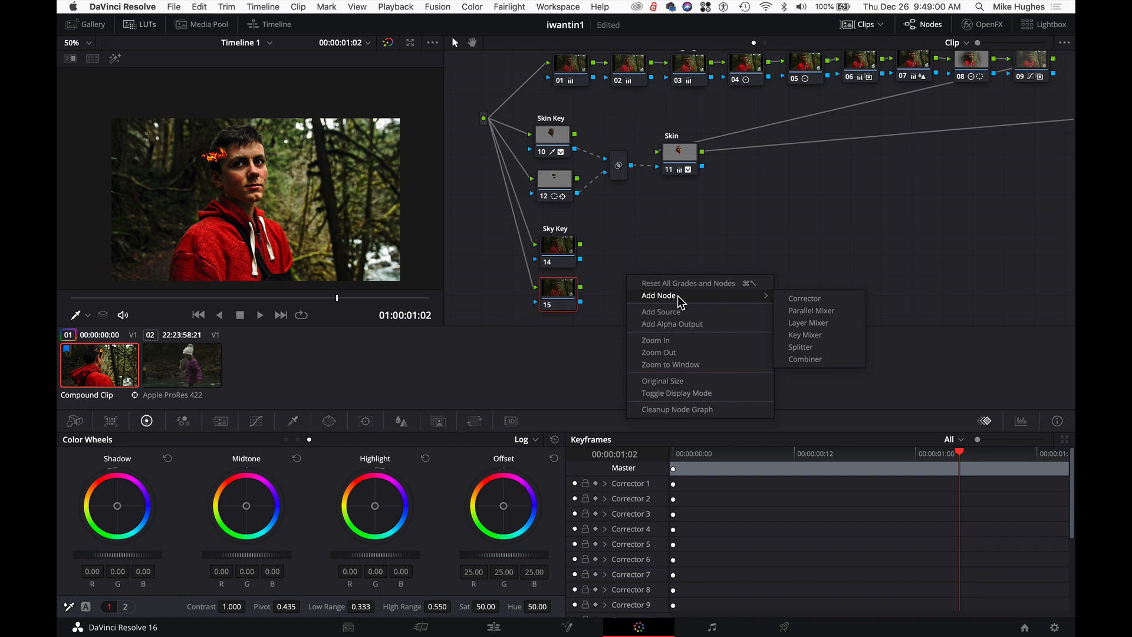
left_click(829, 332)
left_click_drag(580, 258, 620, 271)
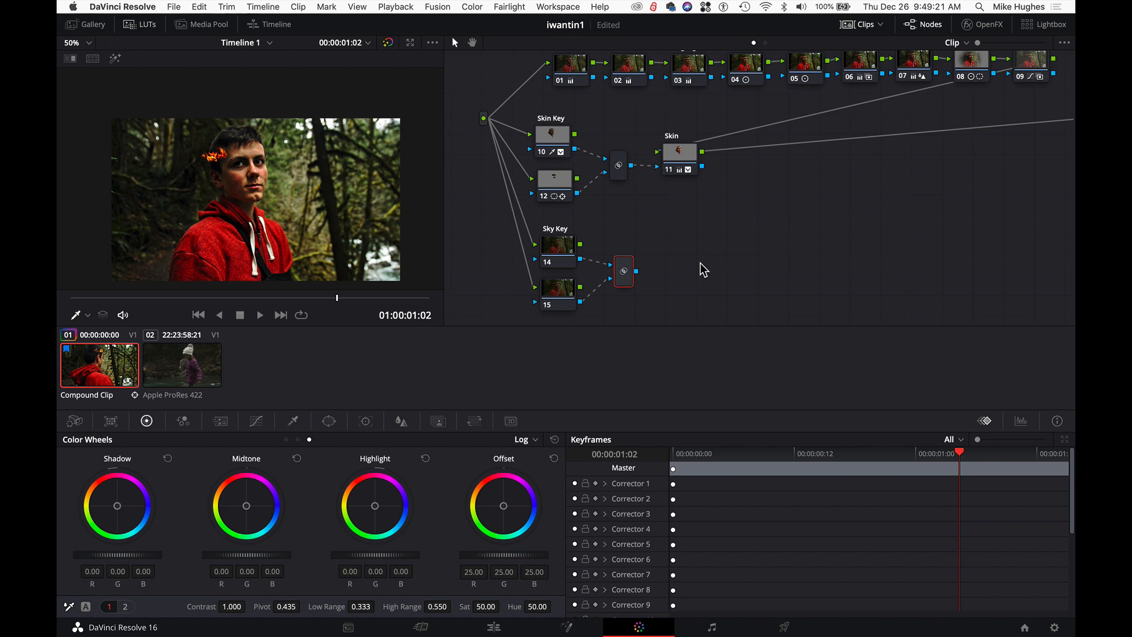
Step: Add a corrector node after the new key mixer, feeding it the mixer's key output and the Curves node's image output
right_click(690, 278)
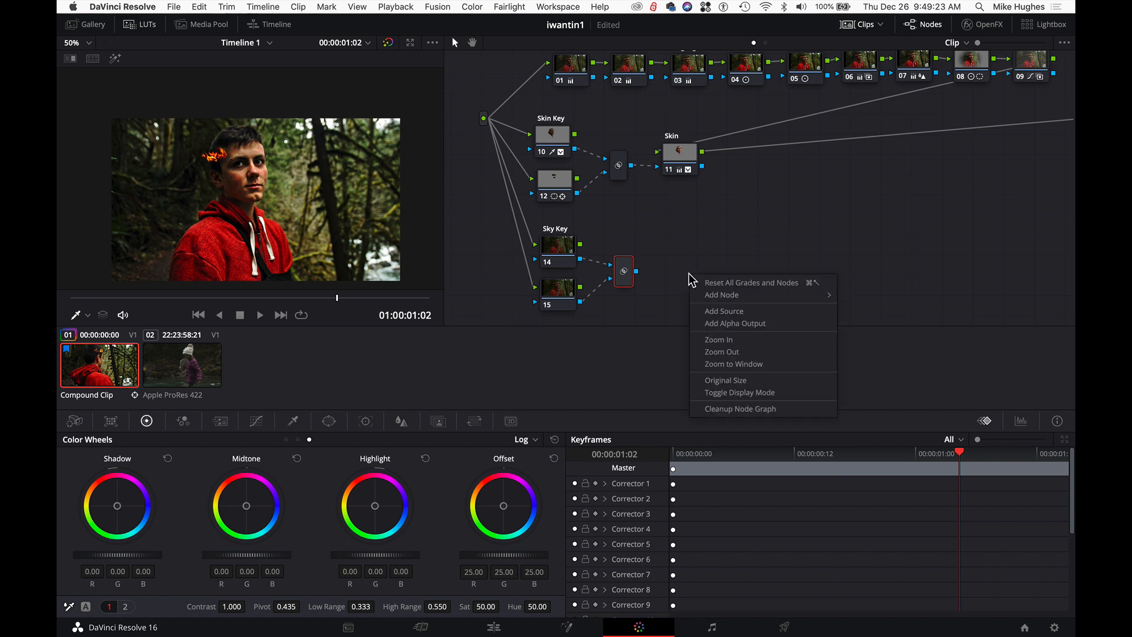
mouse_move(738, 298)
left_click(864, 297)
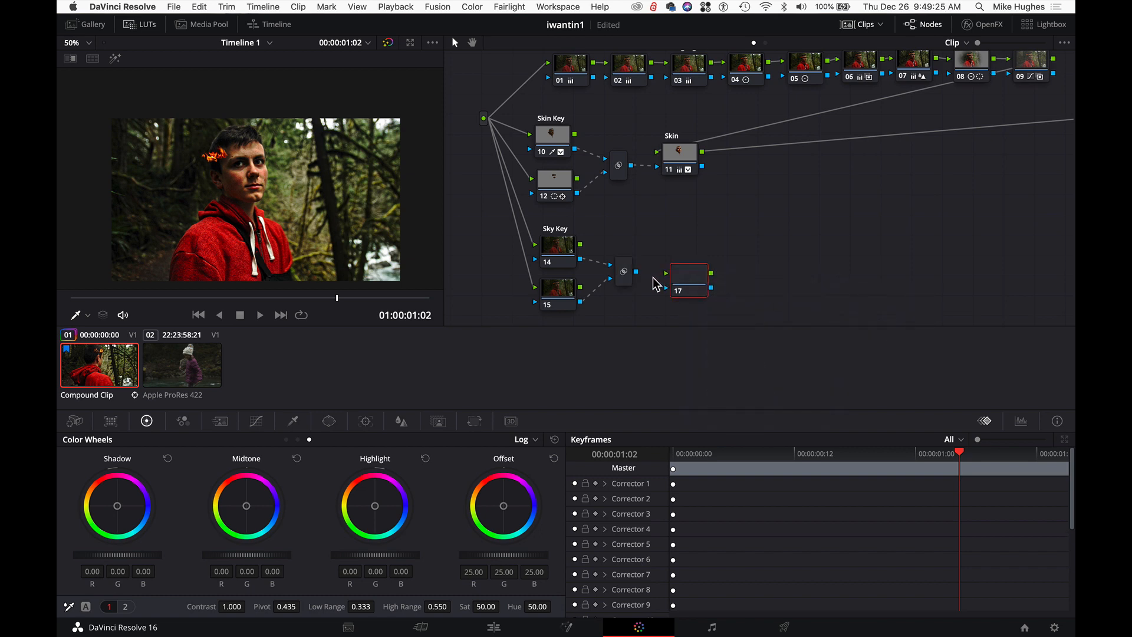
left_click_drag(689, 276, 659, 267)
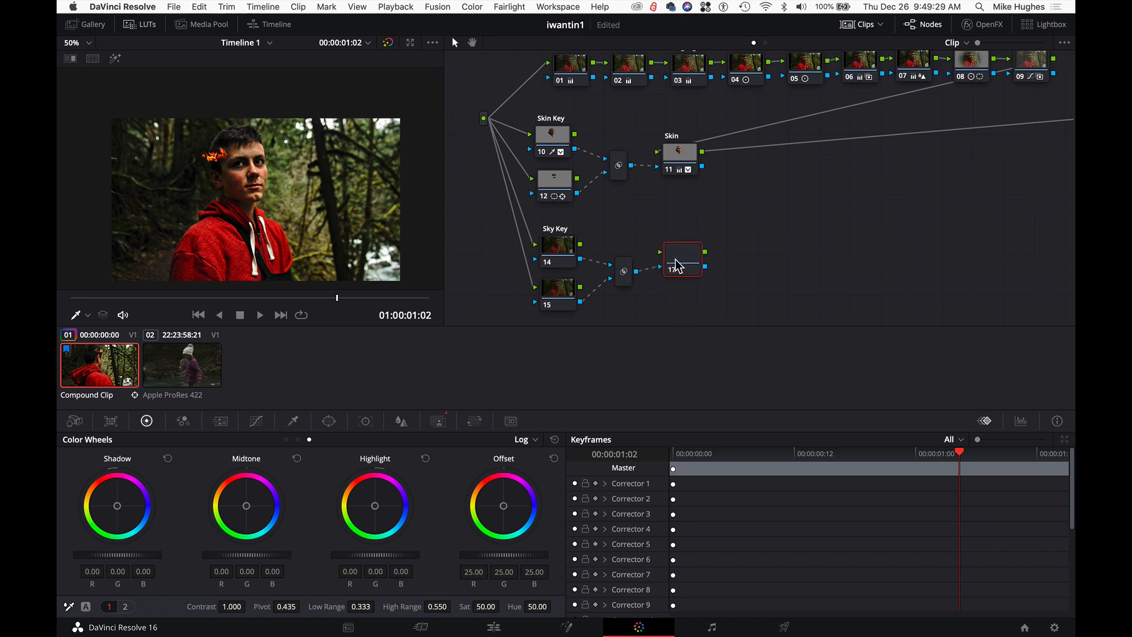
mouse_move(774, 192)
left_mouse_down()
mouse_move(840, 166)
mouse_move(764, 198)
left_mouse_up()
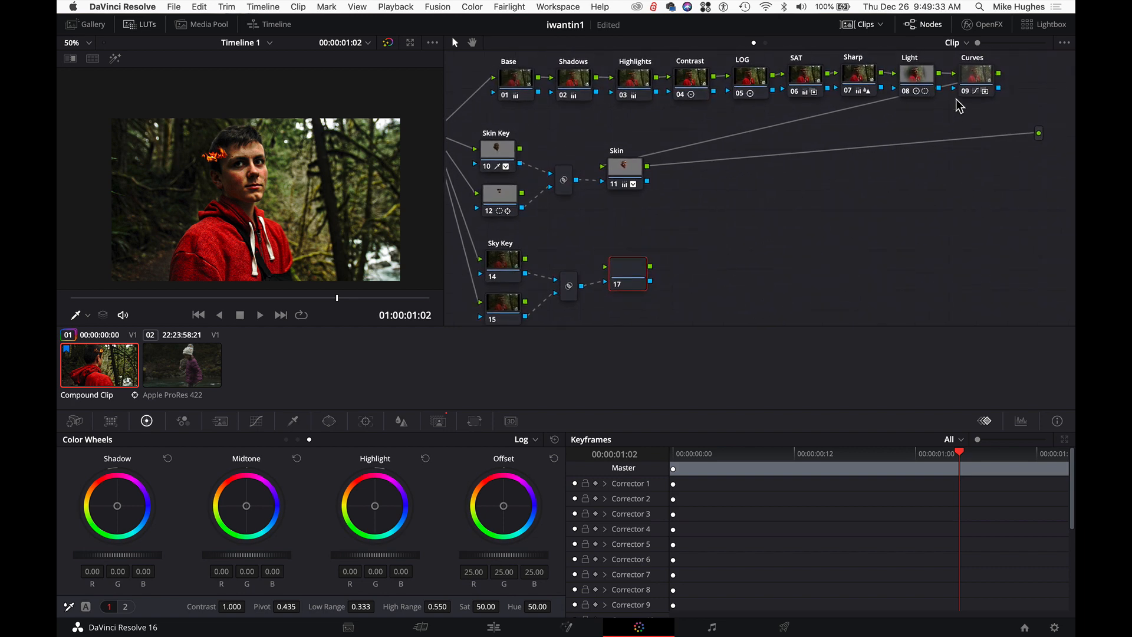
left_click_drag(999, 74, 607, 270)
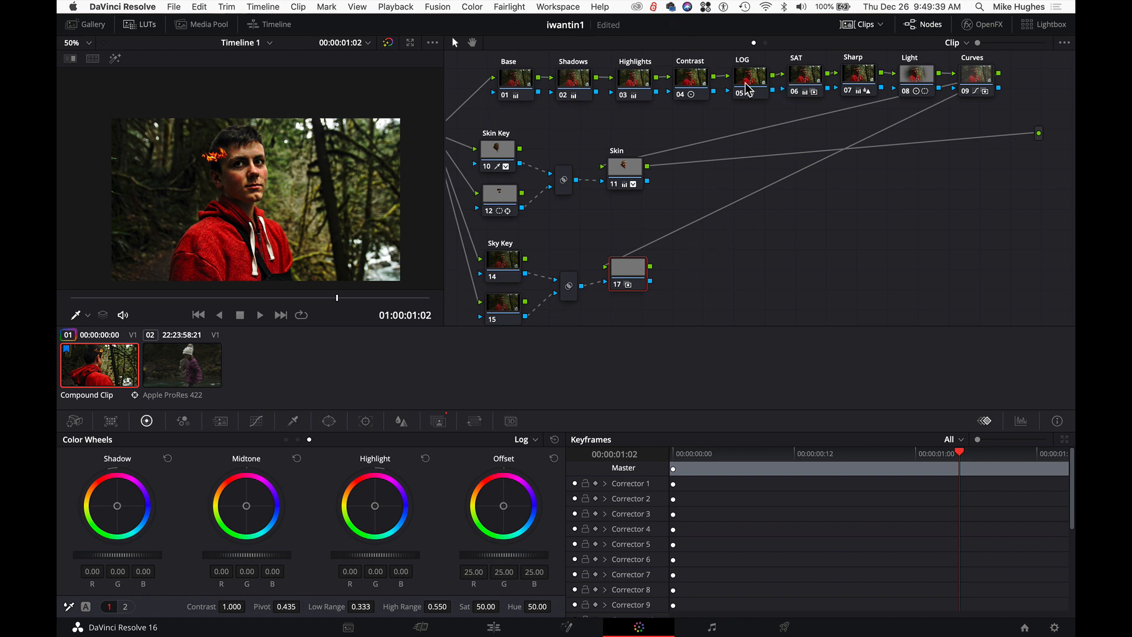
Step: Add a corrector node above the main node chain and label it Temp
scroll(741, 126, "up", 5)
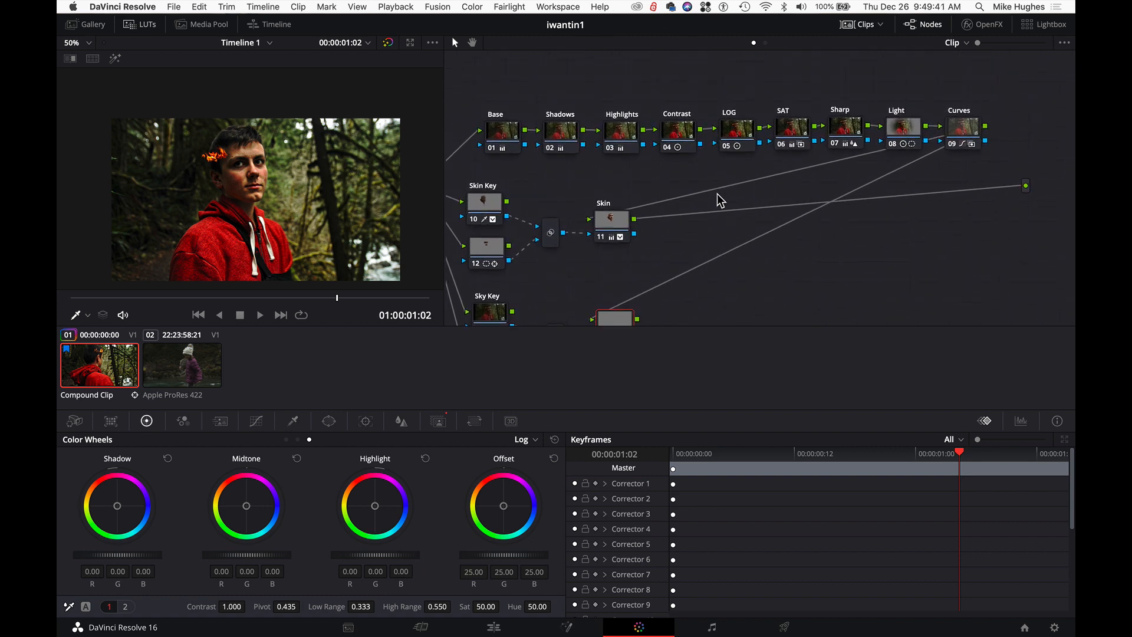
right_click(706, 77)
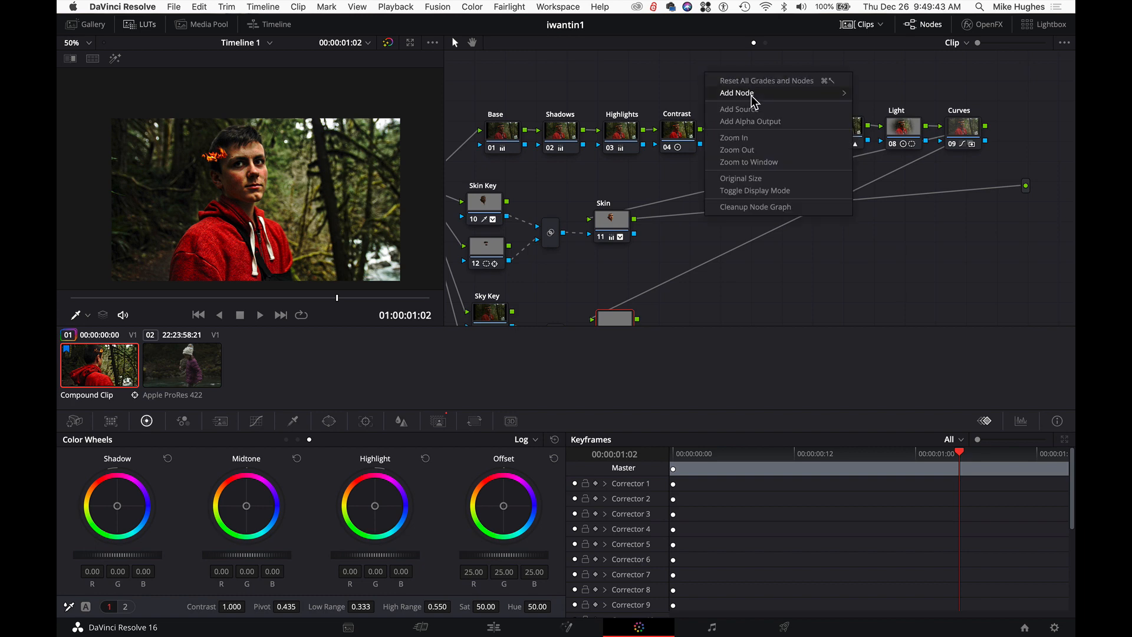
mouse_move(757, 94)
left_click(883, 96)
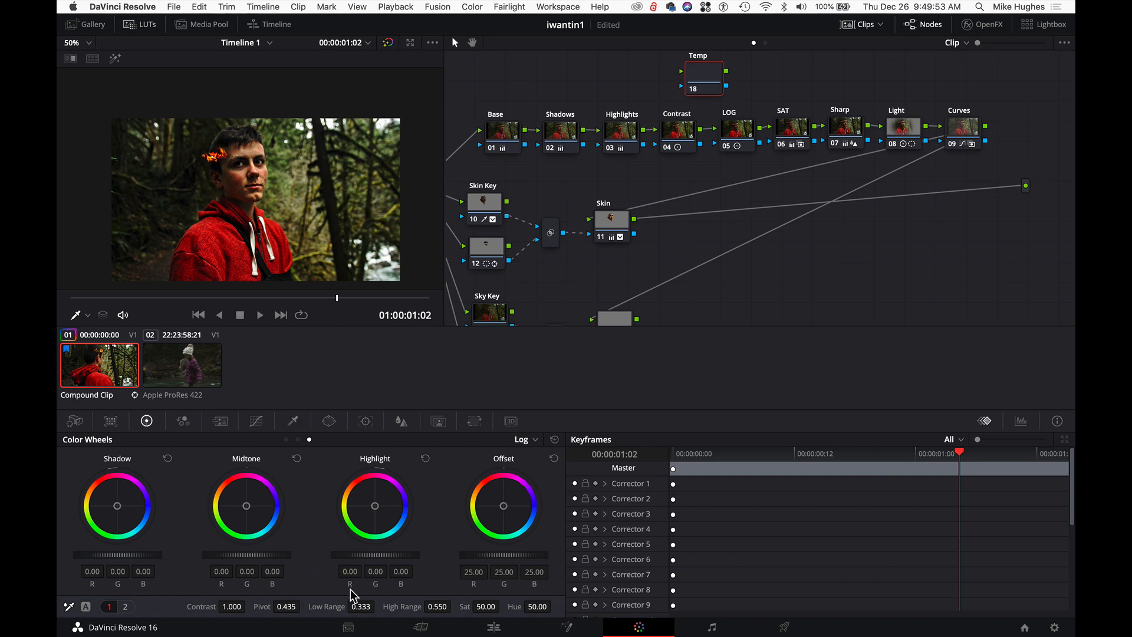
Step: Examine the video scopes and bring up the Temp and Tint adjustments for the Temp node
key("super+shift+w")
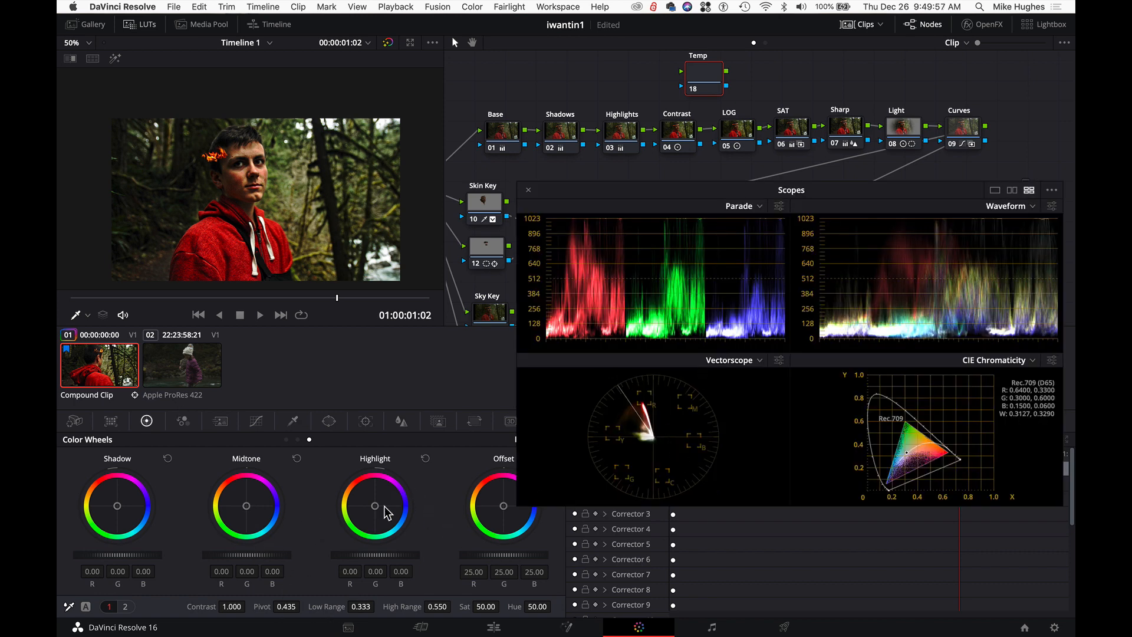
left_click(125, 606)
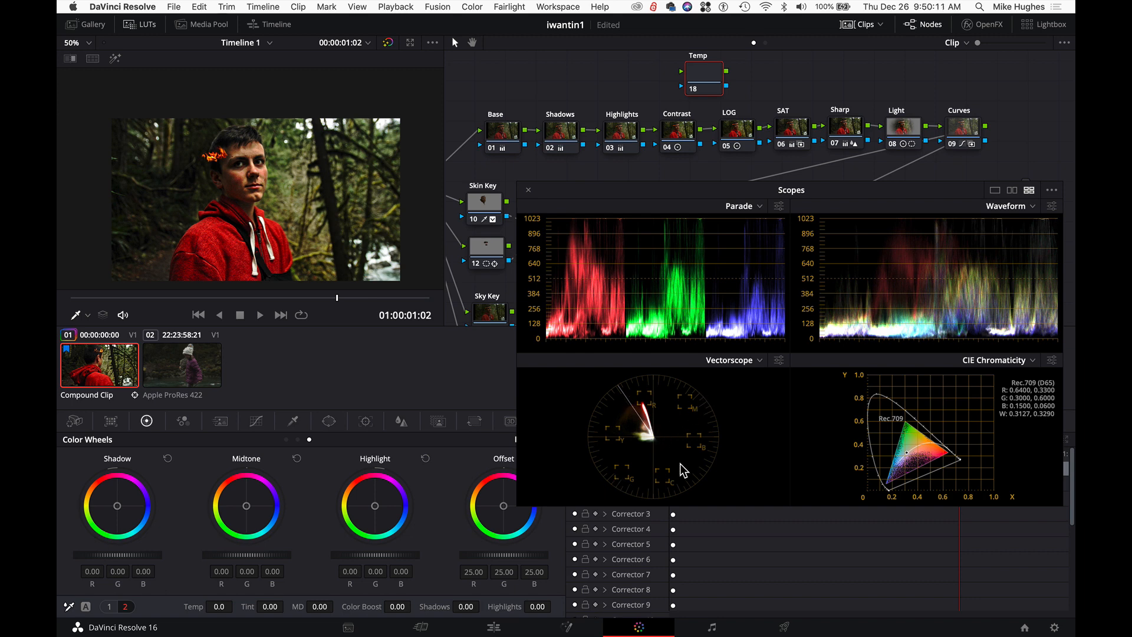
left_click(528, 189)
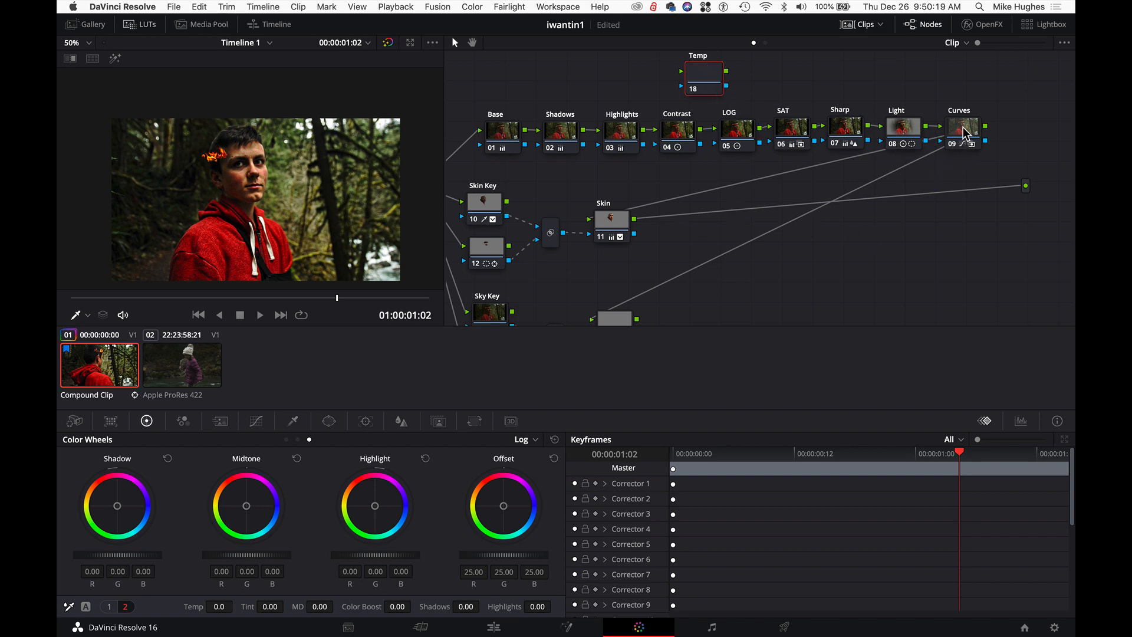
Step: Shift the Curves and Light nodes along to make room and insert the Temp node between Sharp and Light
left_click_drag(964, 131, 1009, 127)
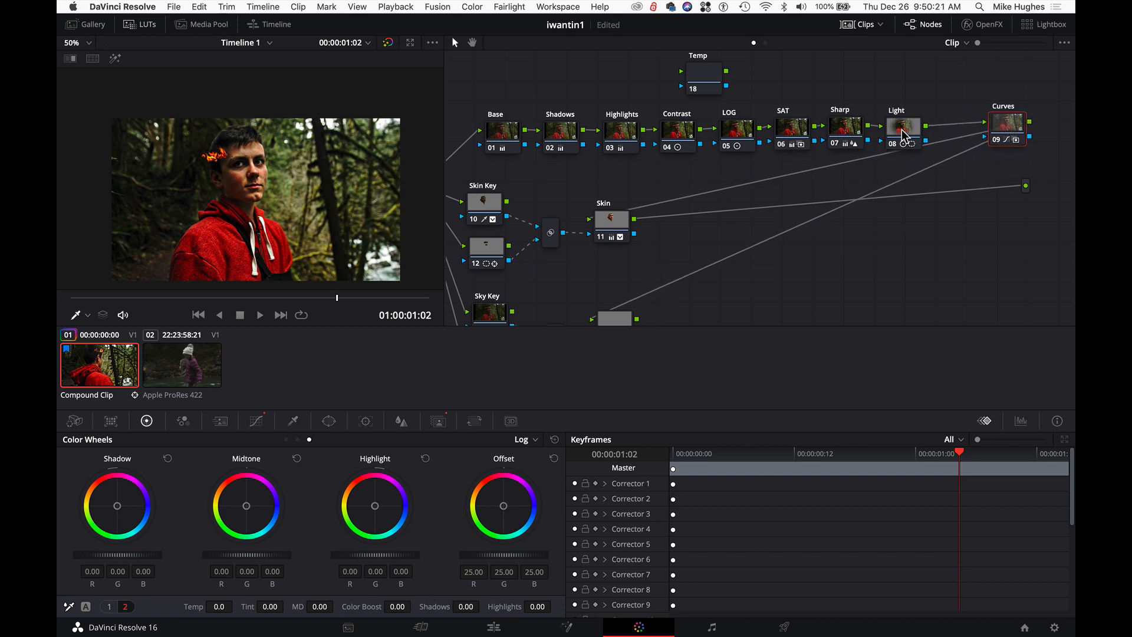
left_click_drag(903, 133, 948, 133)
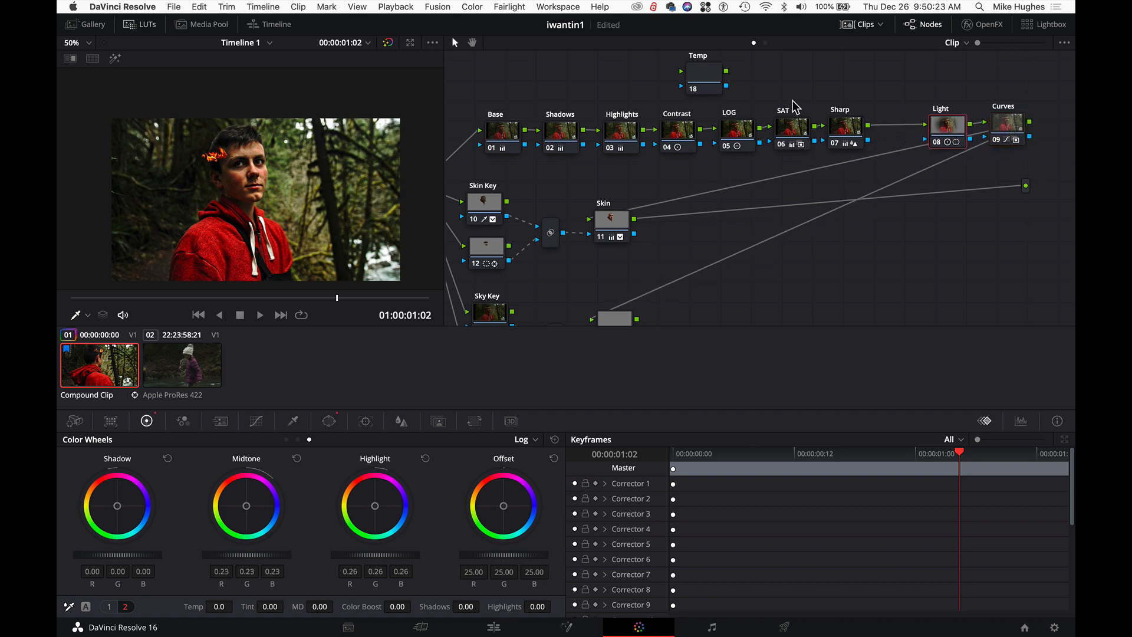
left_click_drag(708, 83, 925, 125)
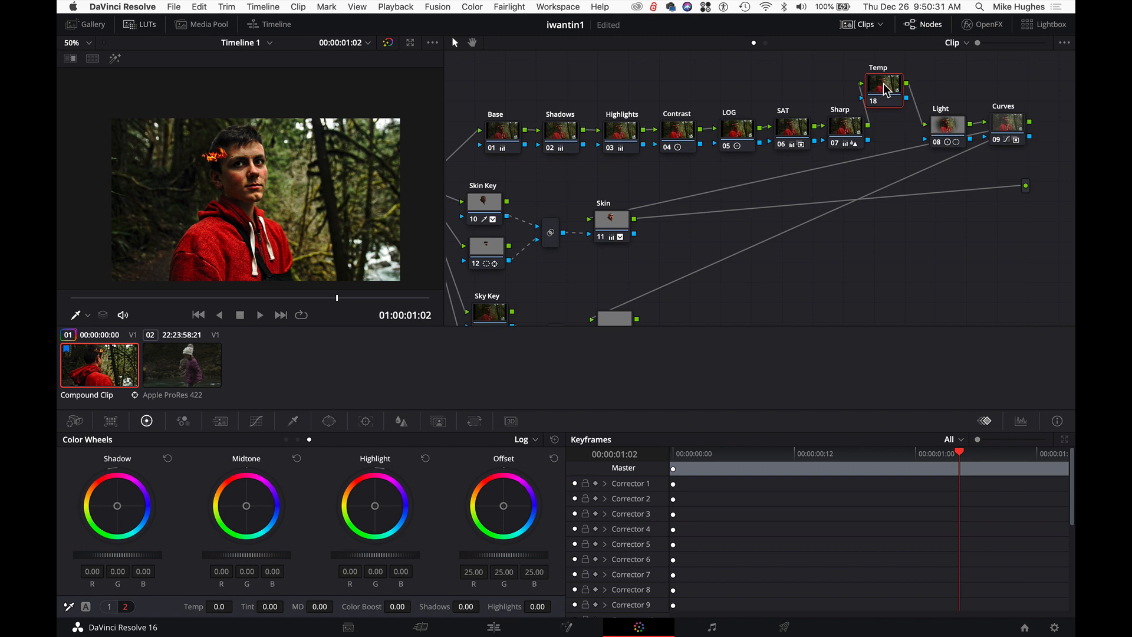
left_click_drag(884, 90, 897, 89)
Step: Label node 15 Sky Mask, placing it slightly lower, and label node 17 Sky
left_click_drag(708, 255, 753, 169)
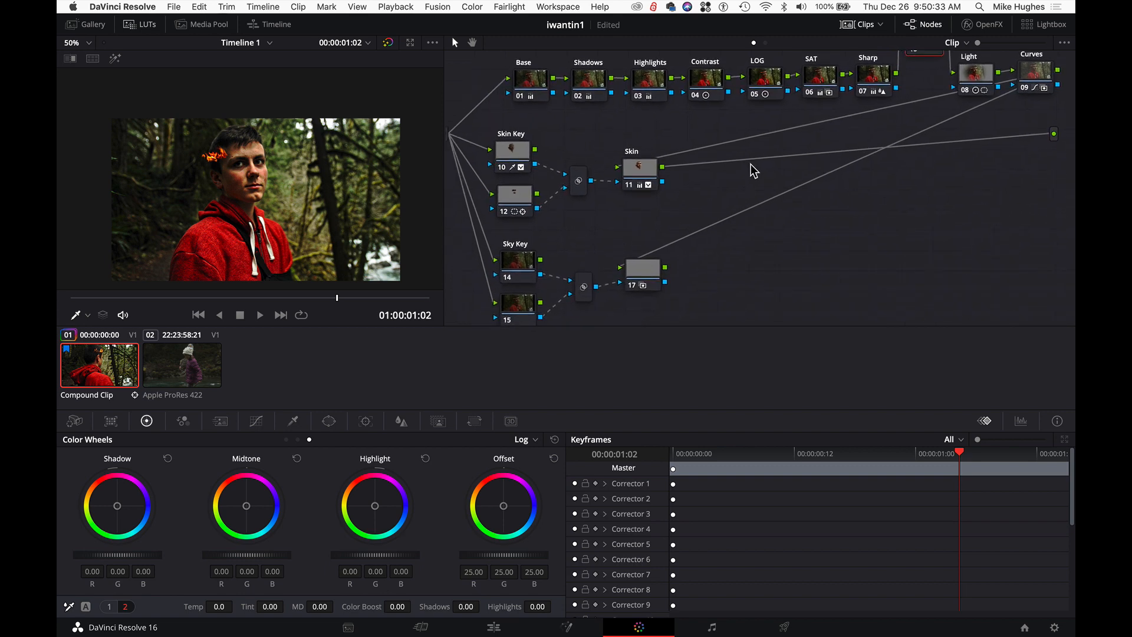
left_click(649, 271)
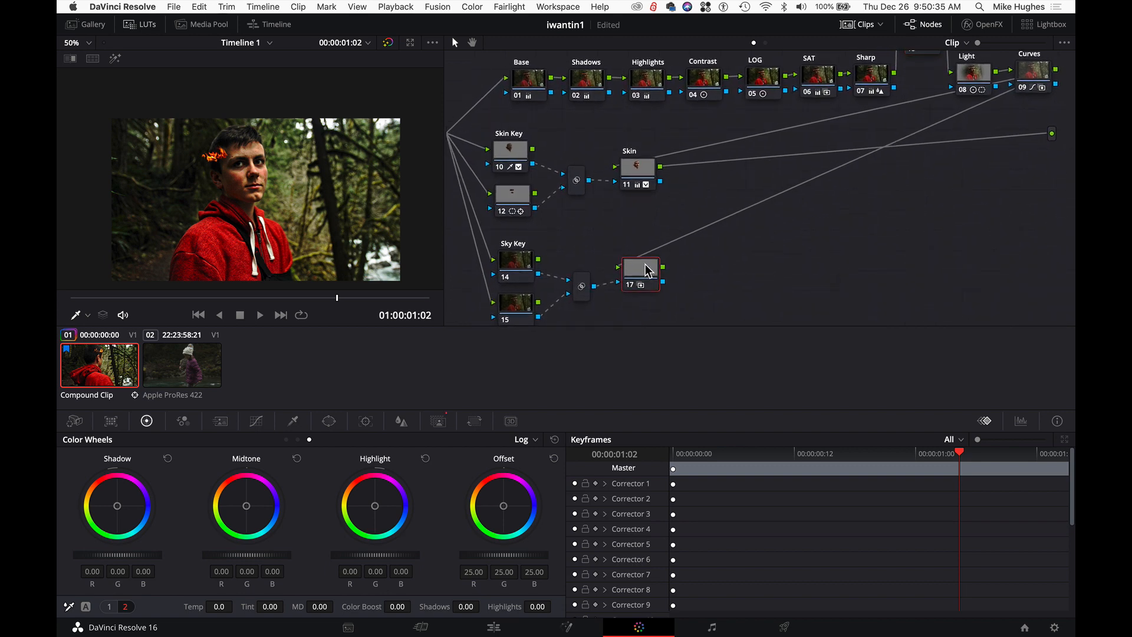
left_click(513, 306)
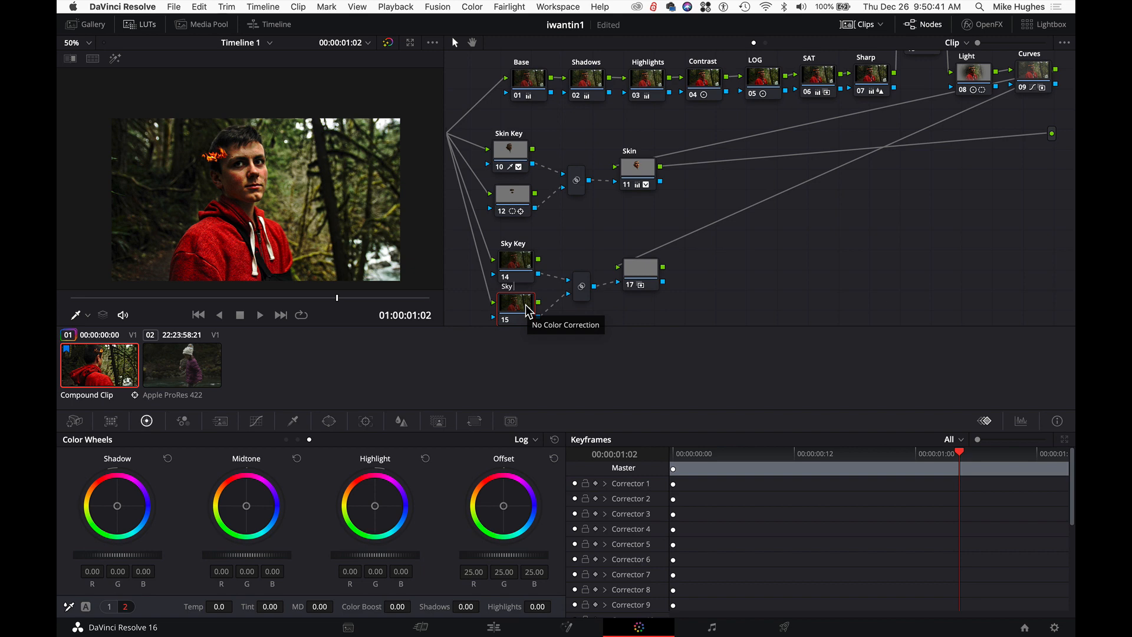
type("Sky Mask")
key("Return")
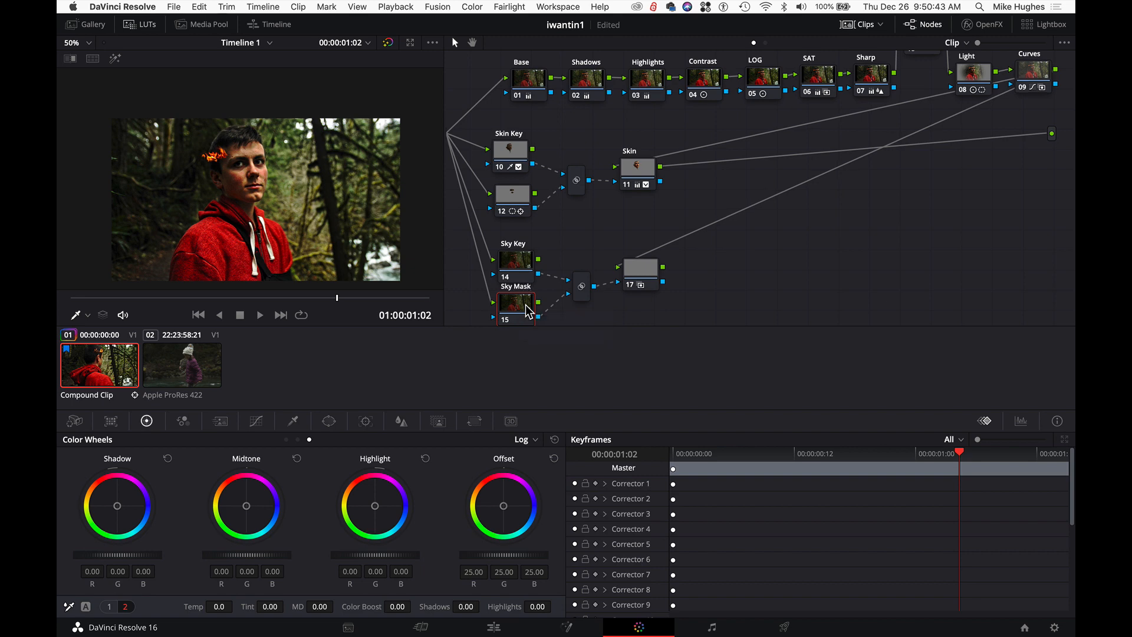
left_click_drag(527, 311, 525, 320)
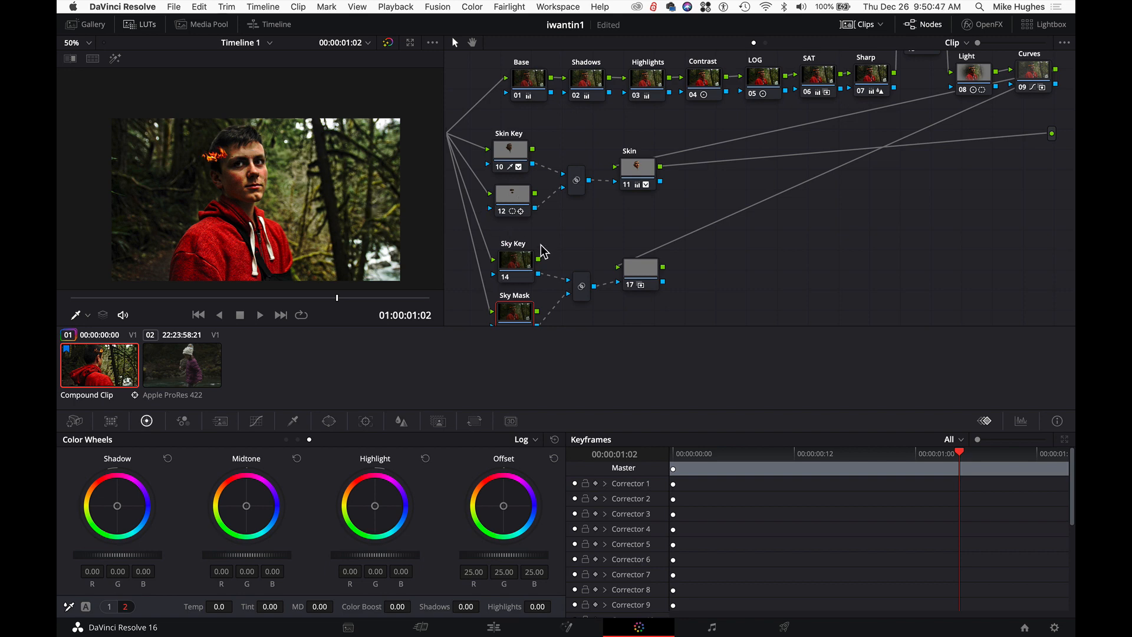
left_click(641, 277)
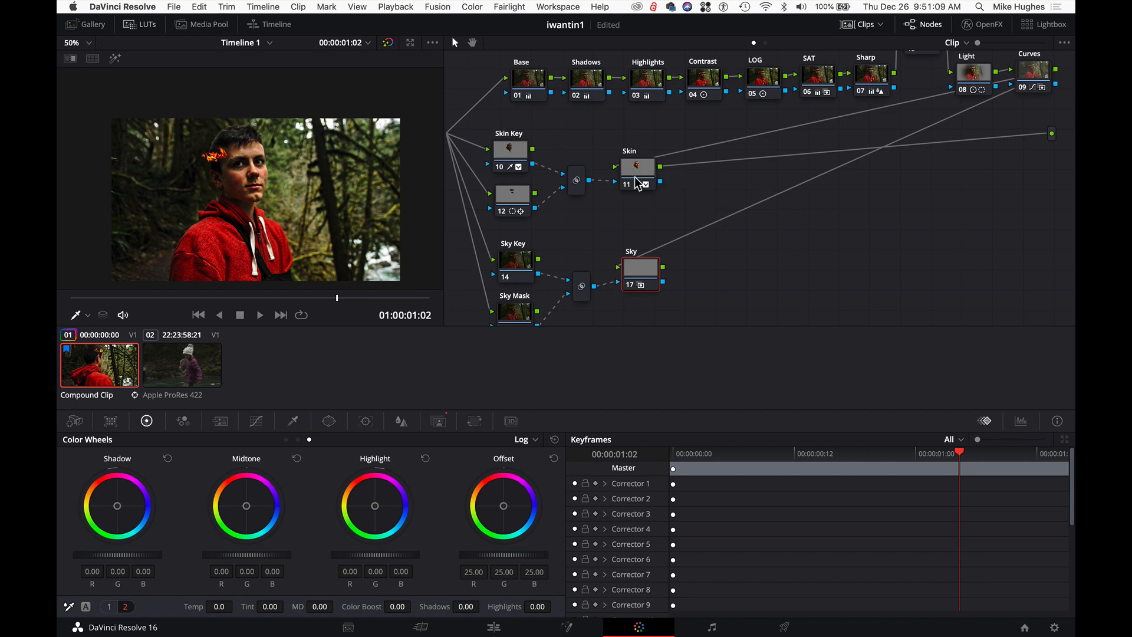
left_click(1048, 75)
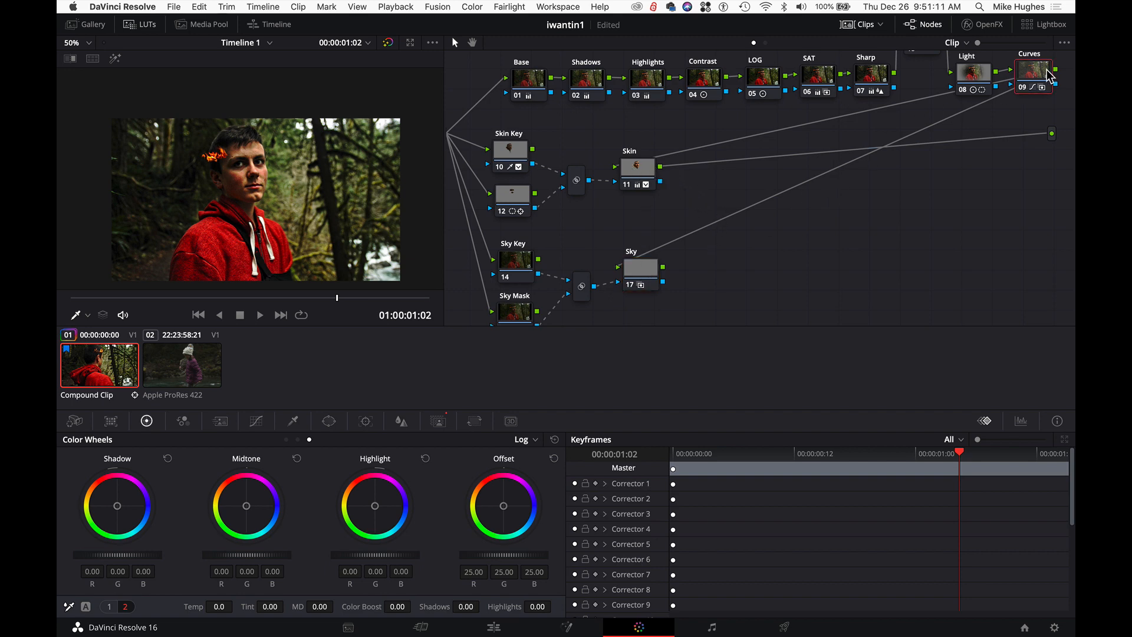
right_click(723, 235)
mouse_move(778, 259)
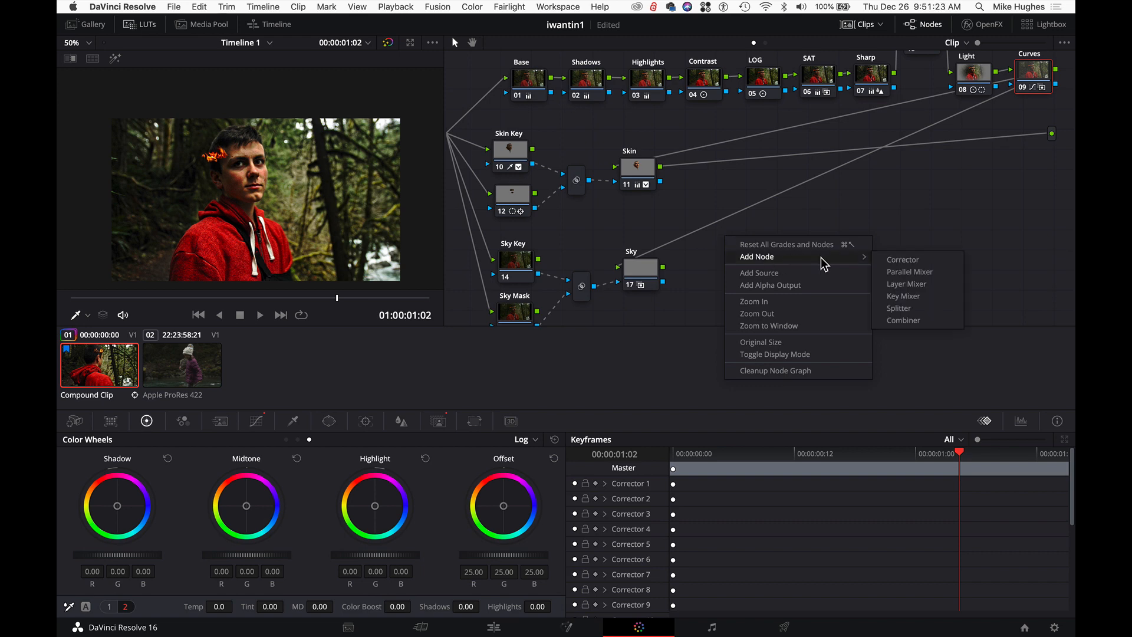
left_click(915, 284)
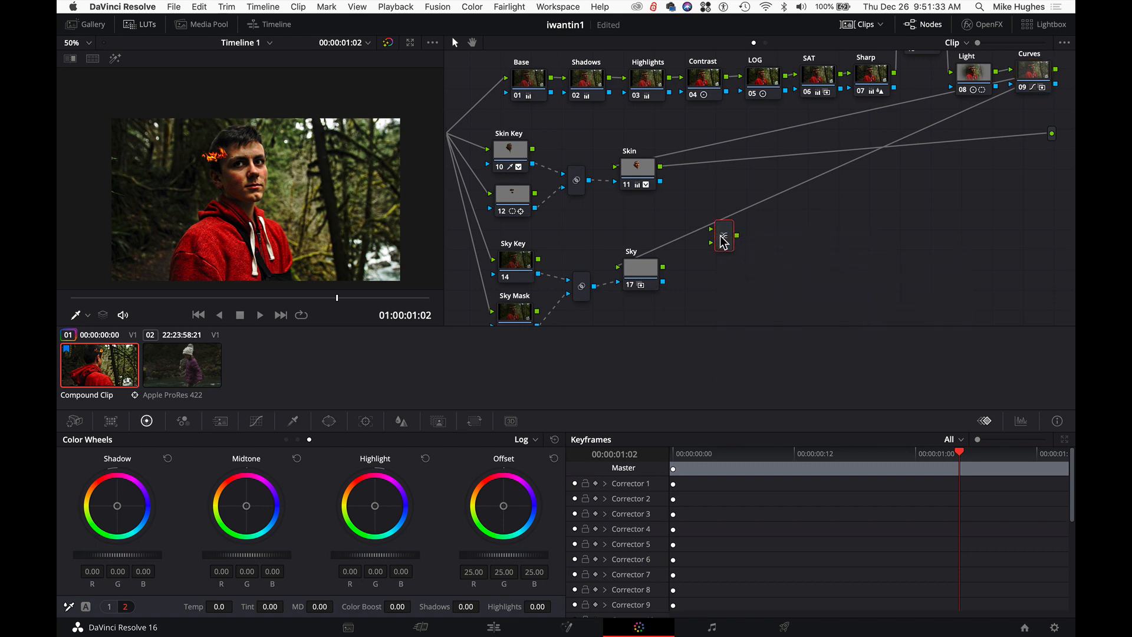
left_click_drag(725, 241, 759, 264)
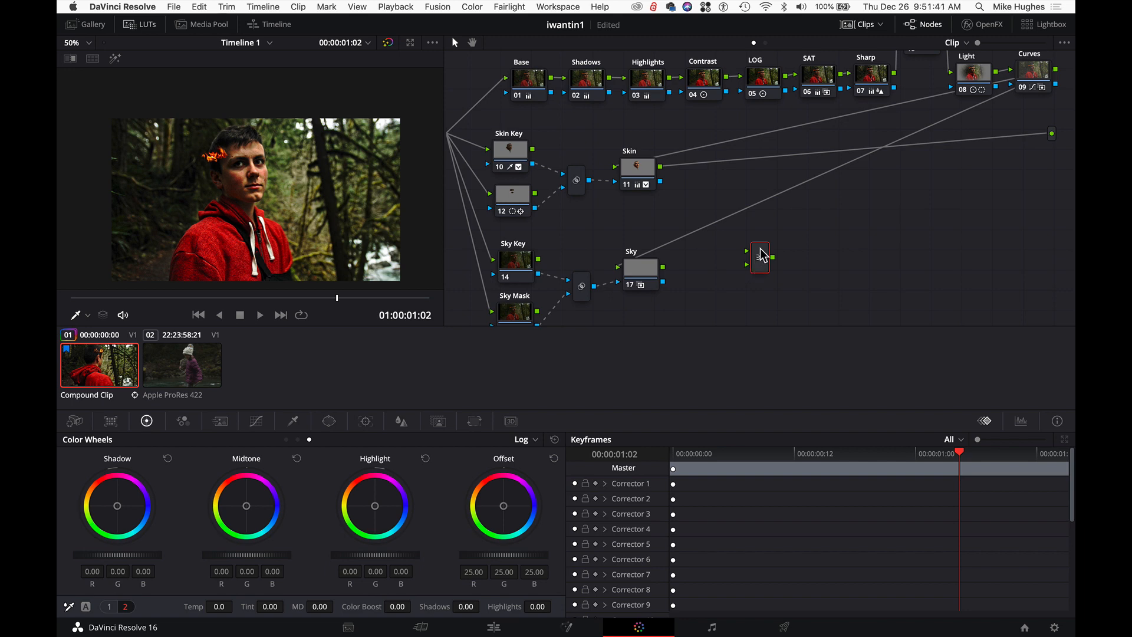
key("Delete")
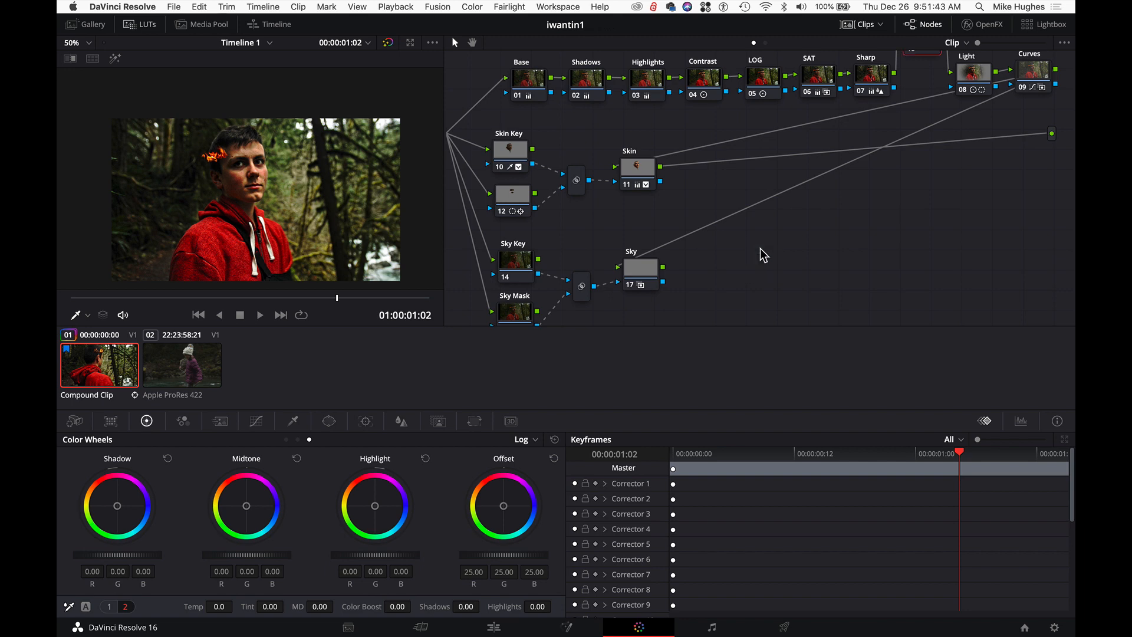
Step: Add a parallel mixer node in the empty area beyond the Sky node
right_click(764, 255)
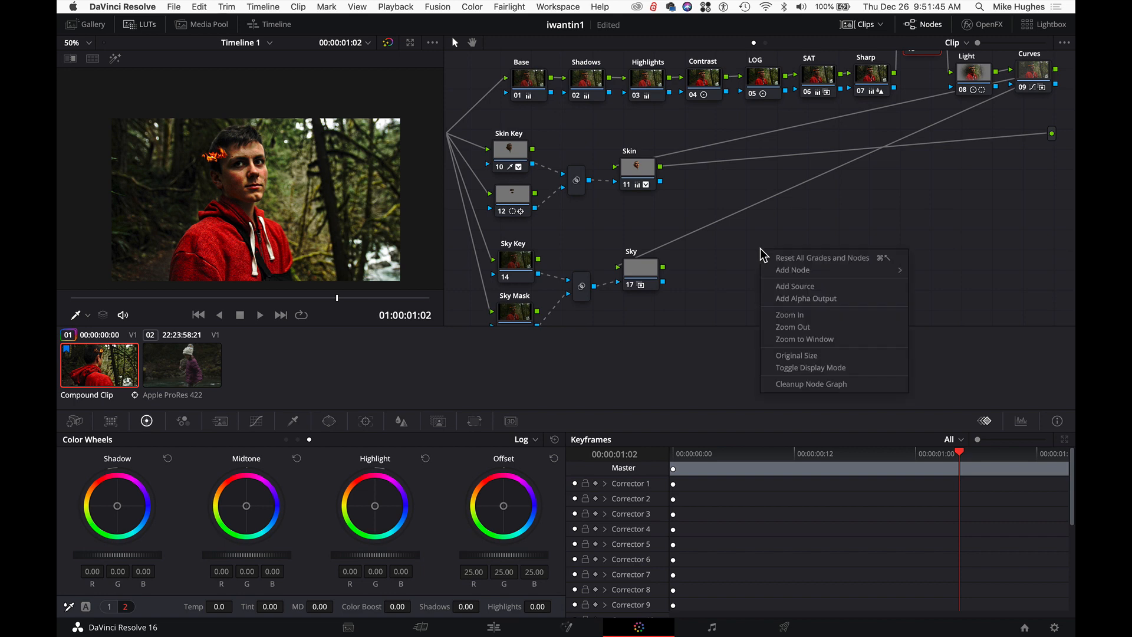
mouse_move(831, 271)
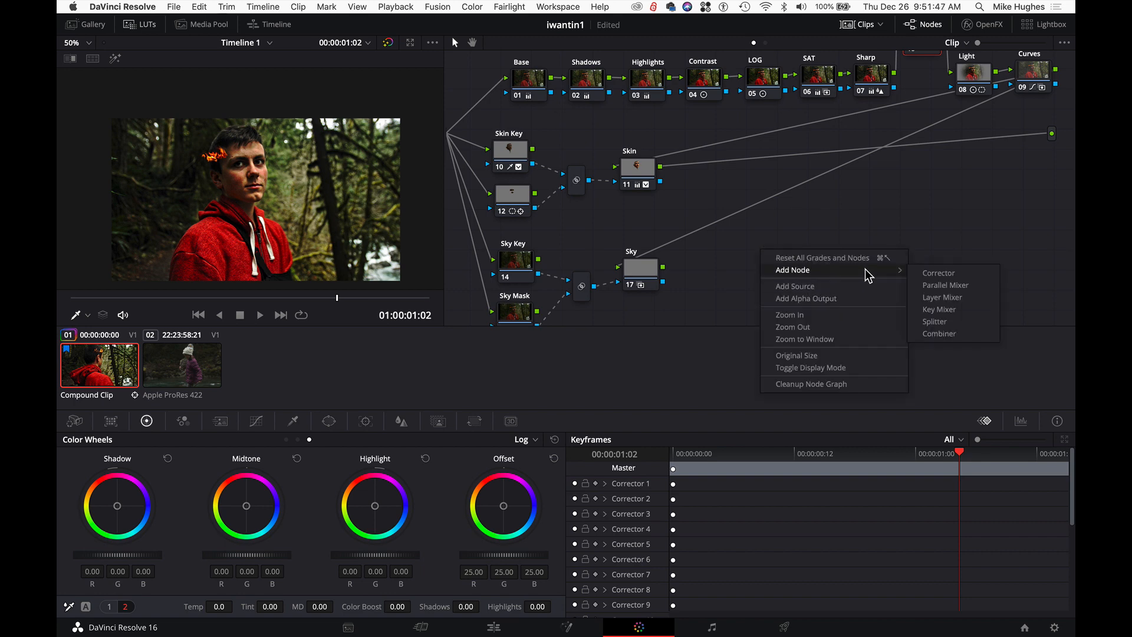
left_click(945, 286)
left_click(766, 256)
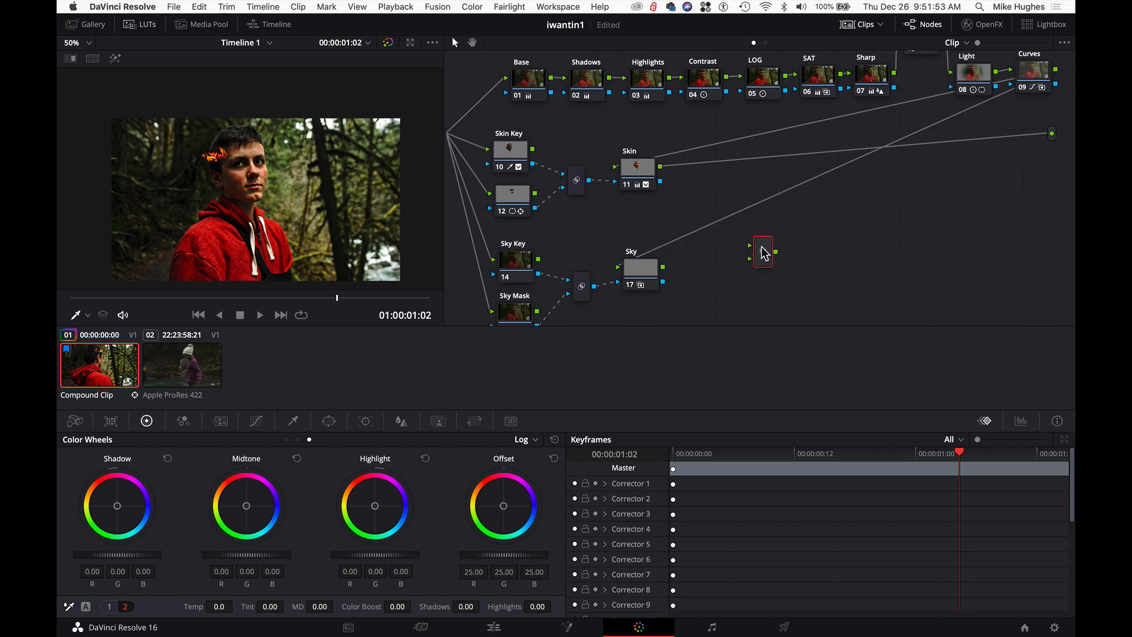
Step: Add a serial node after the parallel mixer and shift it slightly away from the mixer
right_click(765, 249)
mouse_move(786, 253)
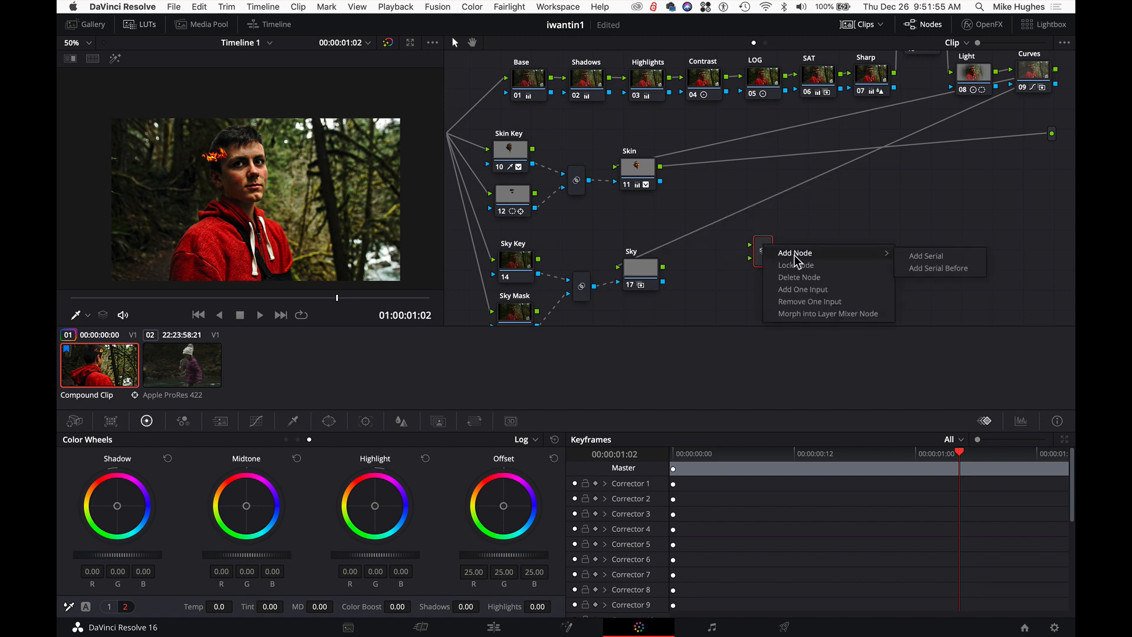
left_click(937, 260)
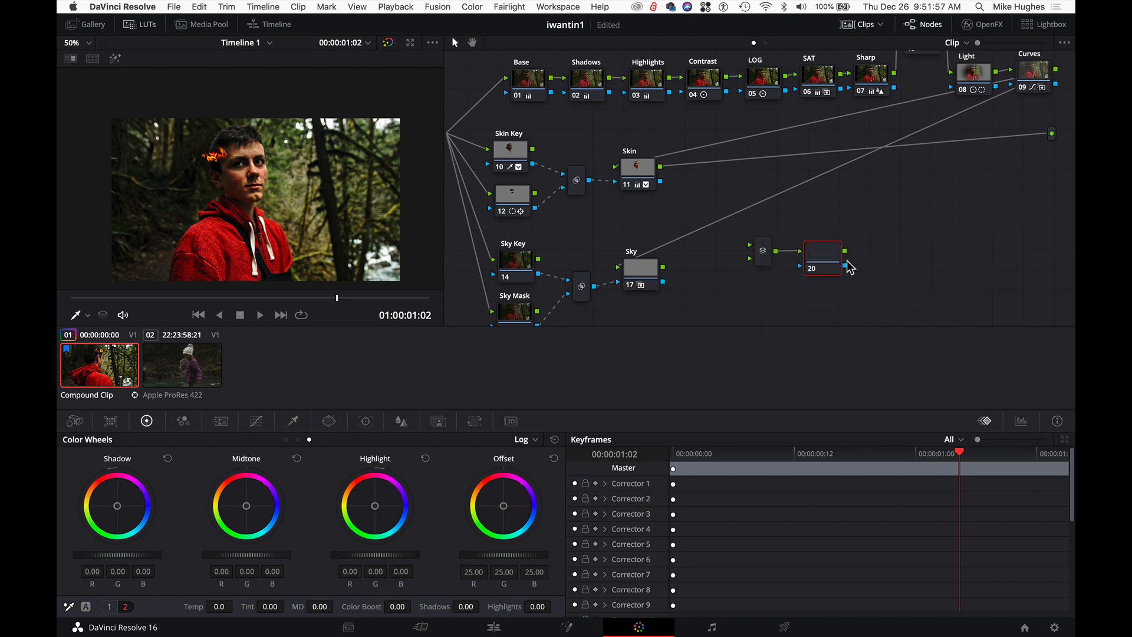
left_click_drag(828, 257, 839, 251)
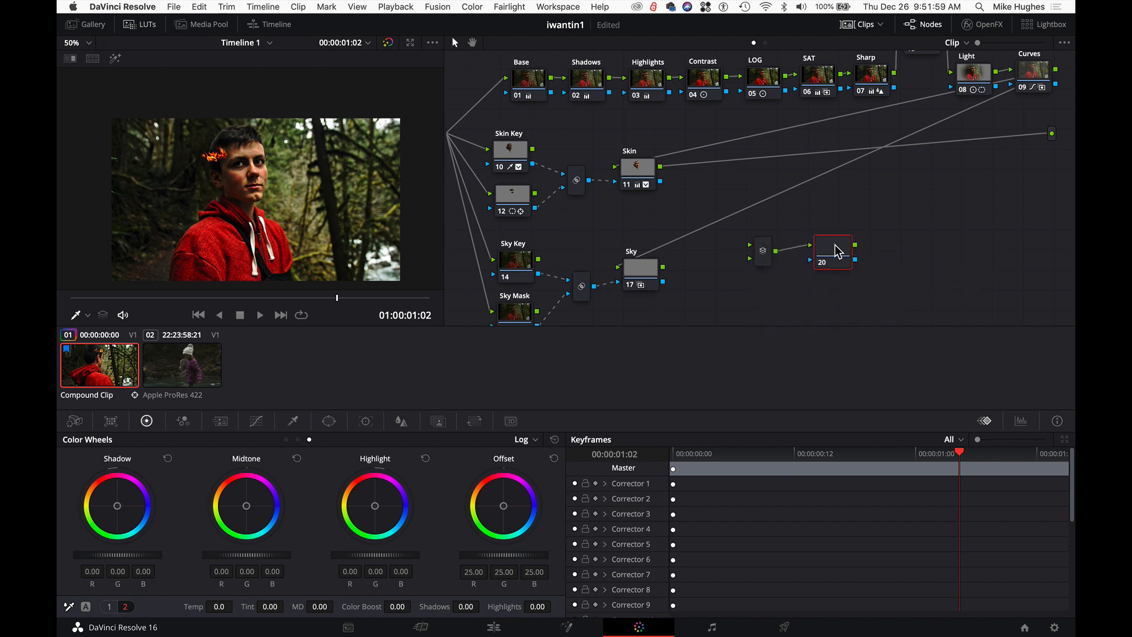
Step: Nudge the parallel mixer slightly upward and add one more input to it
left_click(763, 255)
left_click_drag(764, 257, 774, 243)
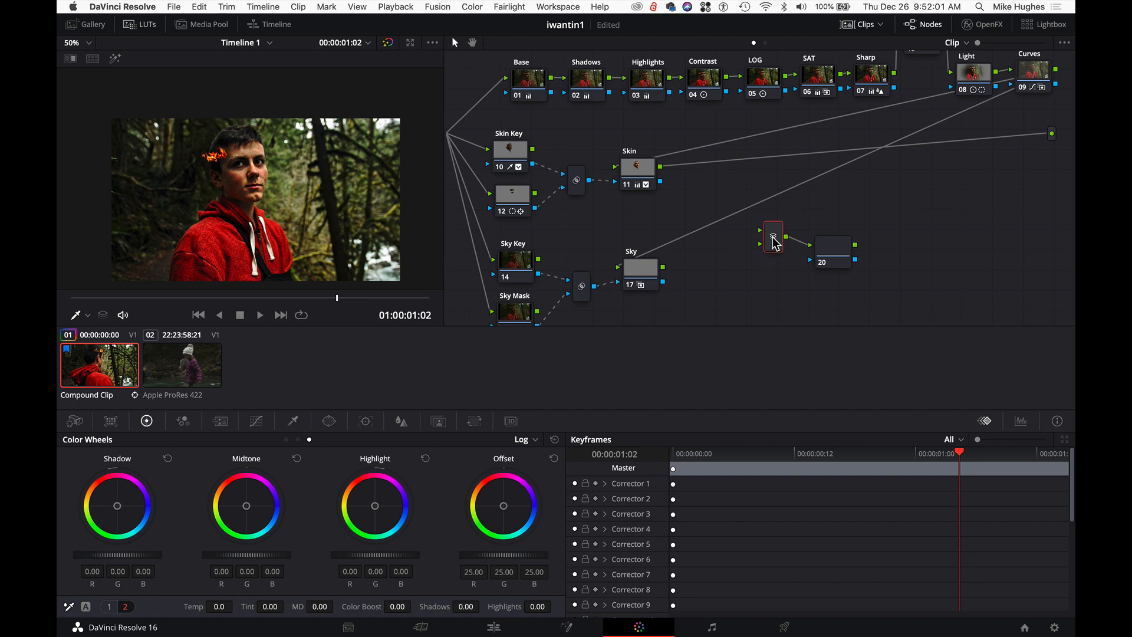
right_click(774, 250)
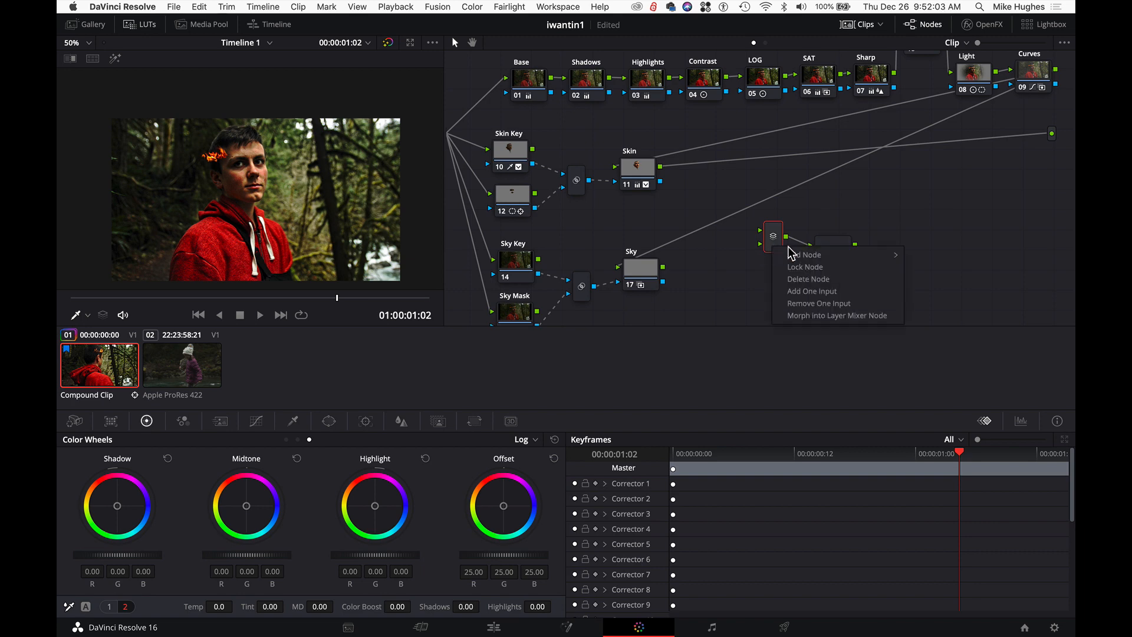
left_click(822, 291)
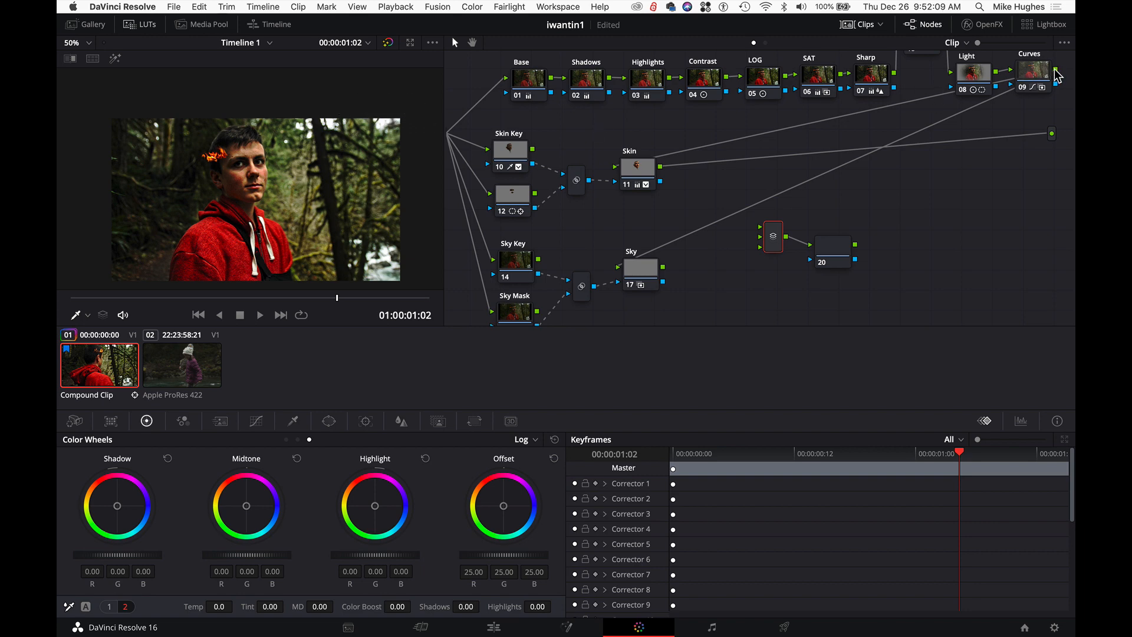
Step: Connect the Curves, Skin and Sky outputs to the parallel mixer's three inputs, and node 20's output to the final output
left_click_drag(1056, 70, 760, 229)
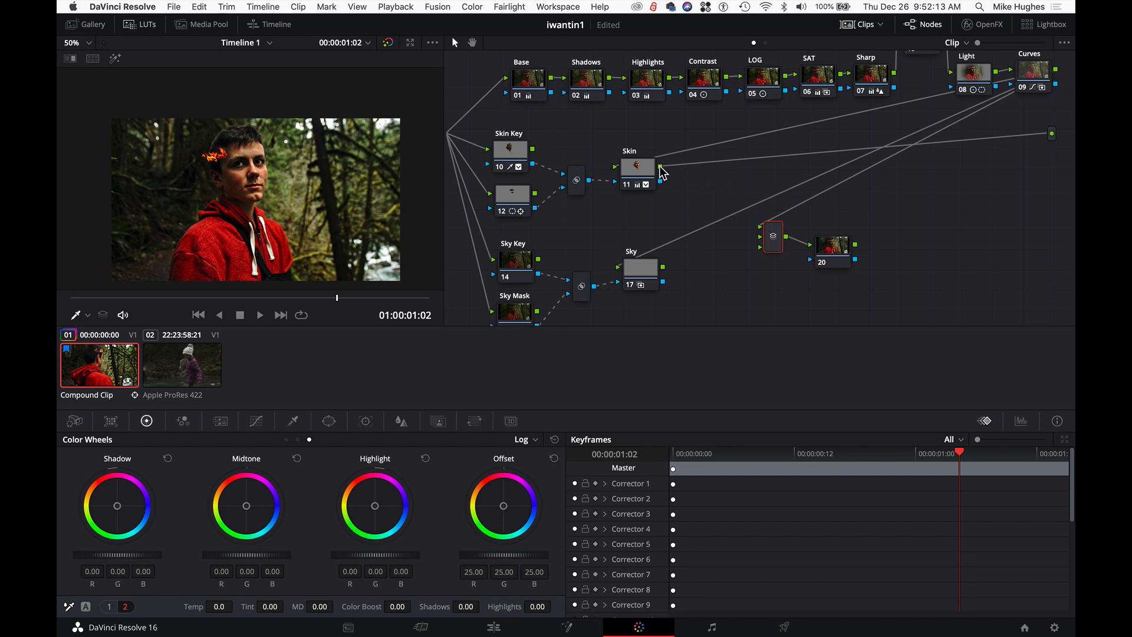
left_click_drag(661, 168, 761, 237)
left_click_drag(664, 269, 761, 251)
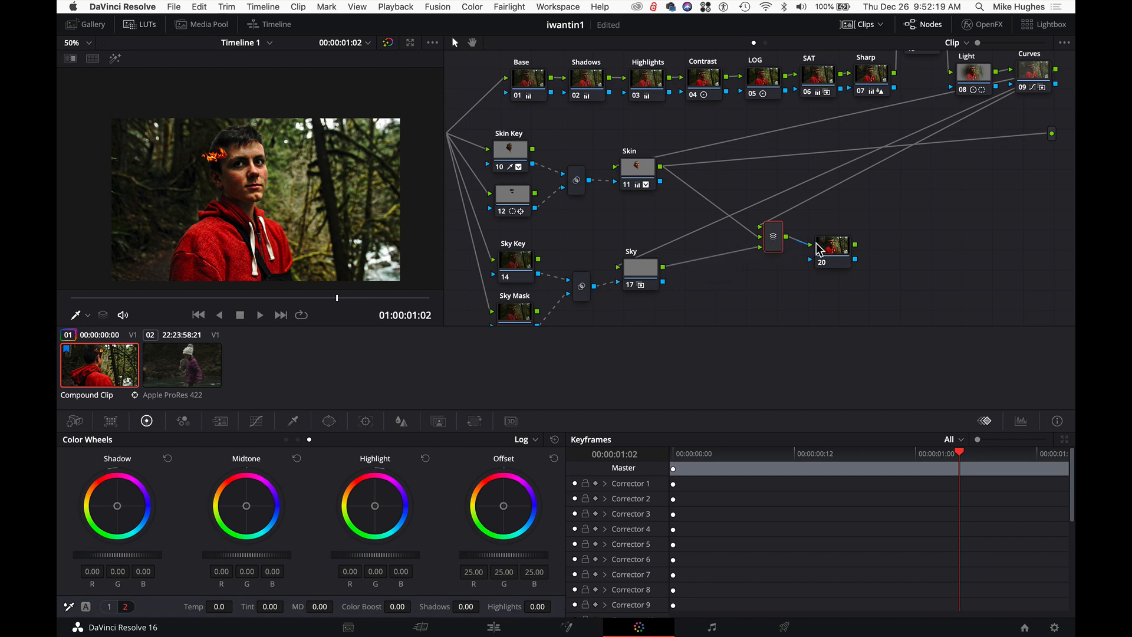
left_click_drag(840, 243, 837, 235)
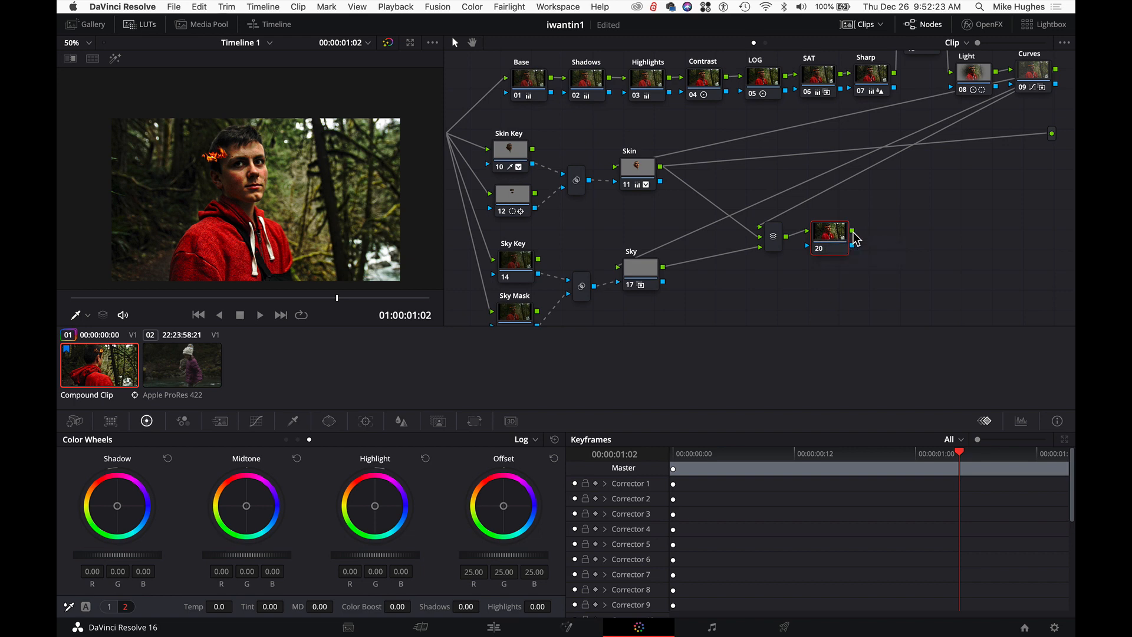
left_click_drag(854, 237, 1051, 134)
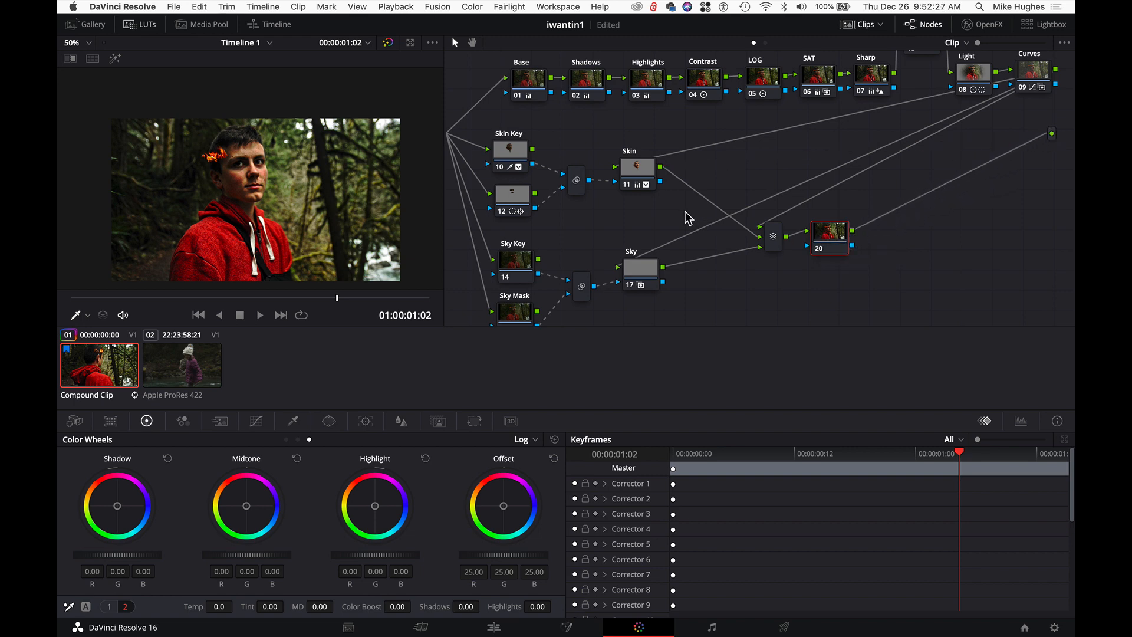
Step: Tidy the graph by placing the Sky node directly beneath Skin and moving the parallel mixer closer to them
left_click_drag(779, 239, 772, 243)
left_click_drag(648, 273, 633, 245)
left_click_drag(766, 240, 746, 237)
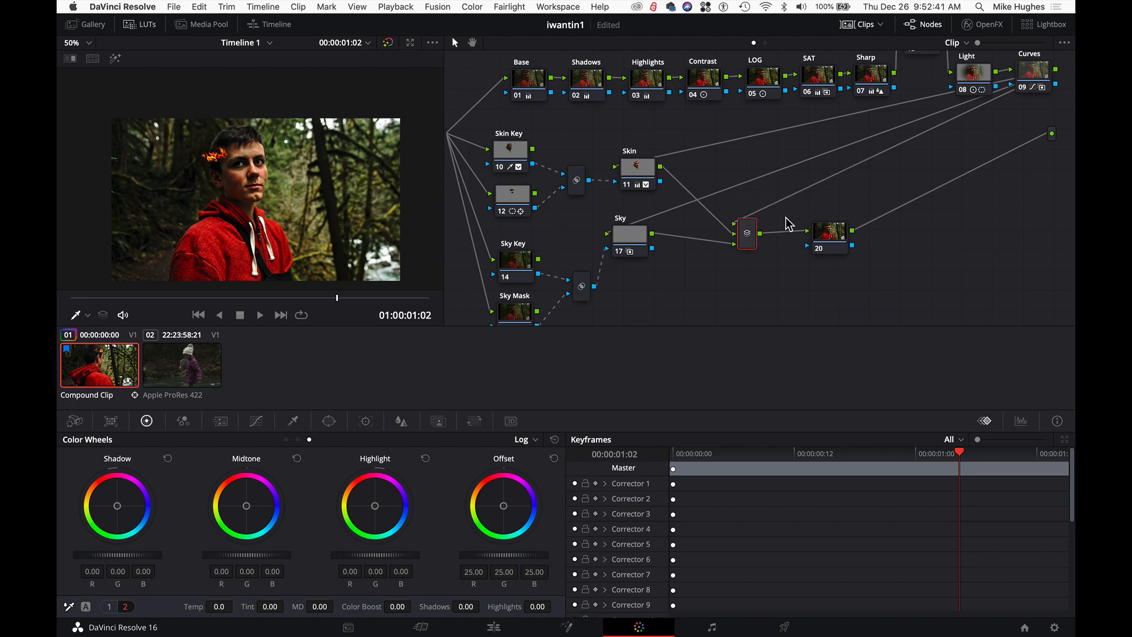
left_click_drag(634, 246, 654, 237)
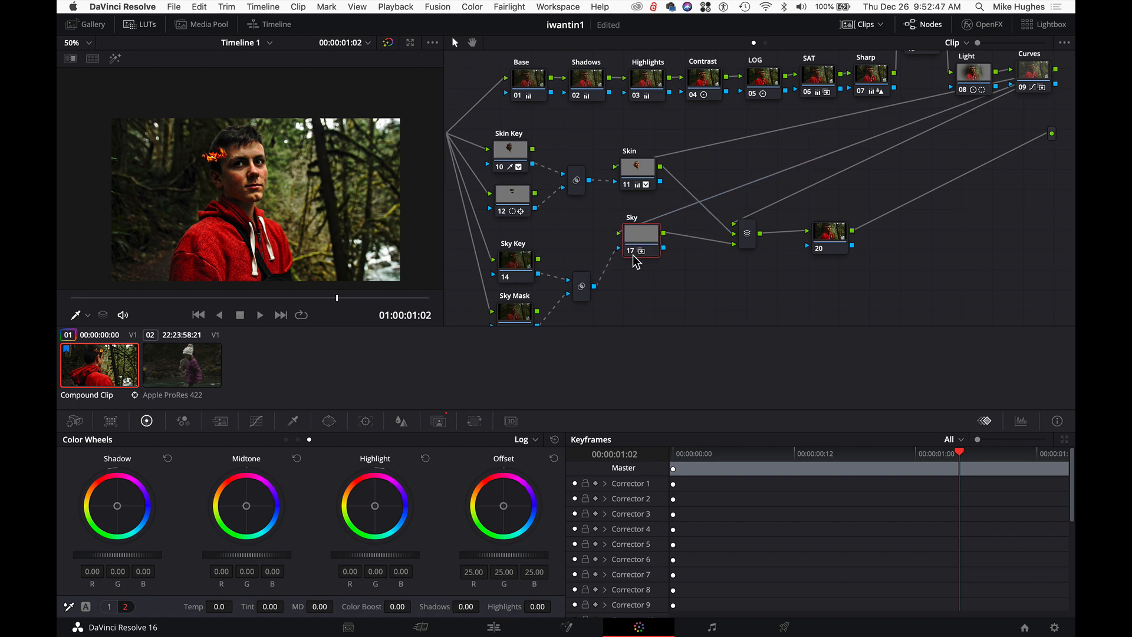
Step: Add a corrector node directly beneath the Sky node and check the video scopes
scroll(649, 288, "down", 3)
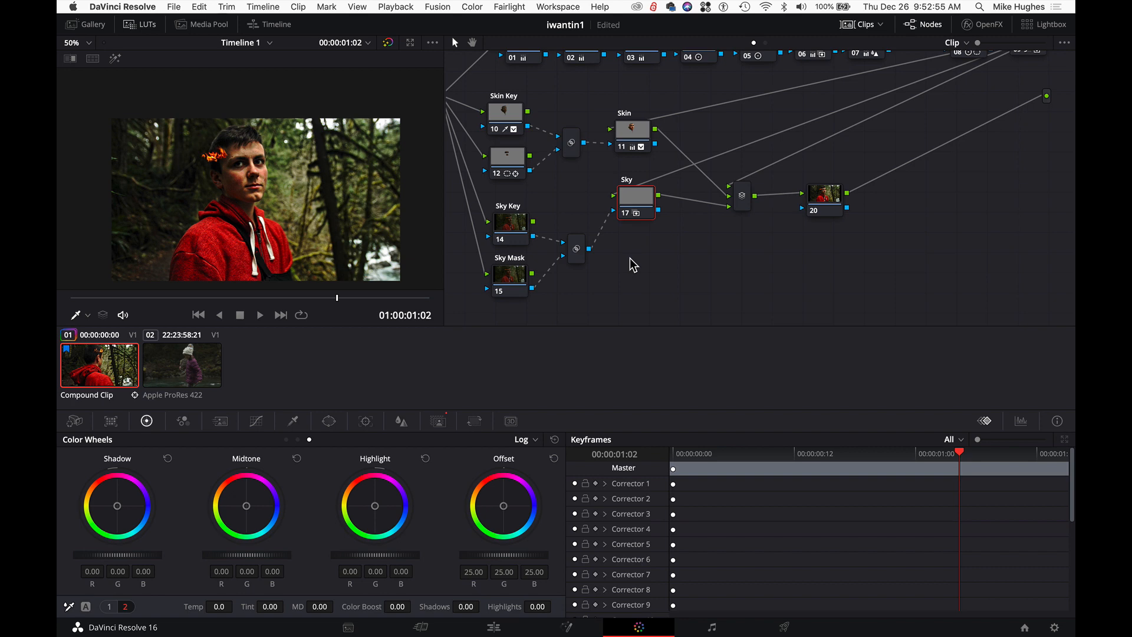
right_click(630, 259)
mouse_move(697, 283)
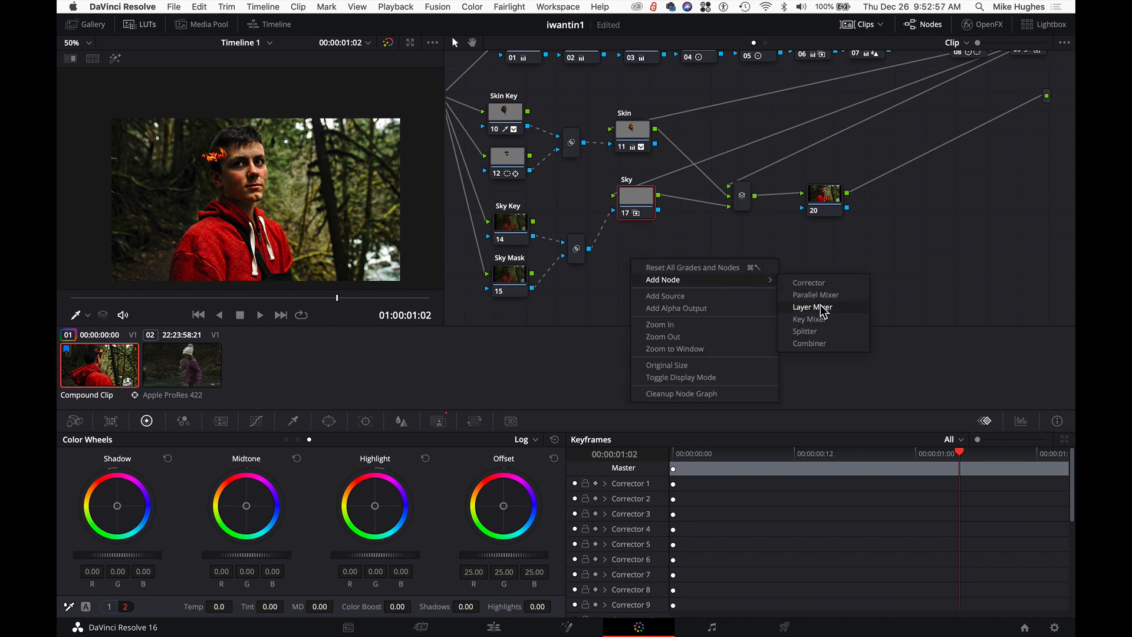
left_click(808, 283)
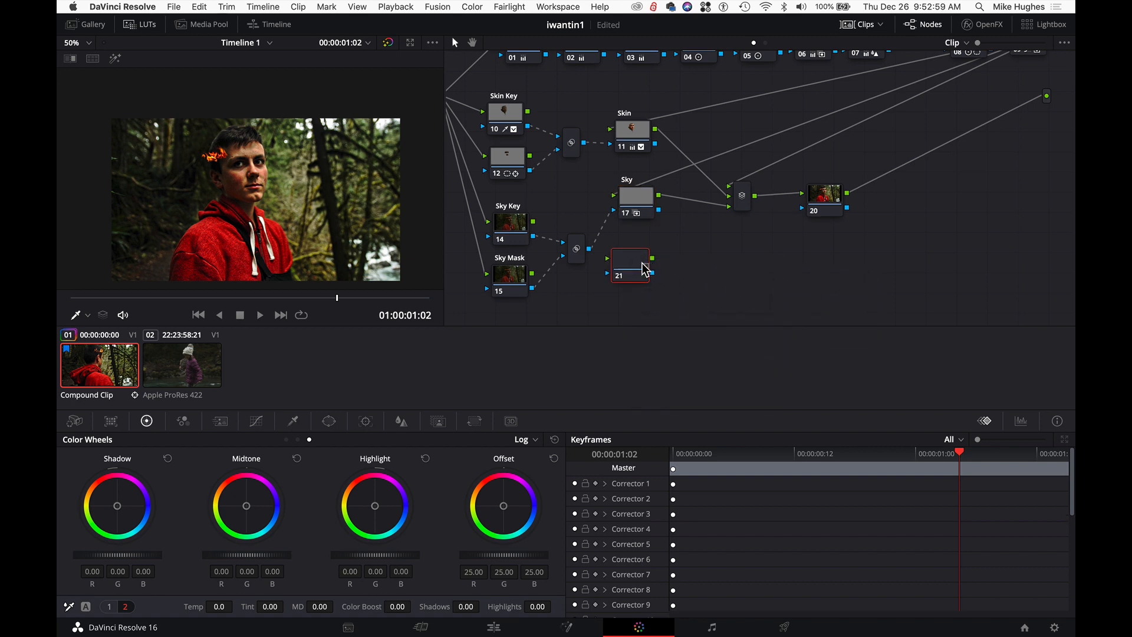
left_click_drag(641, 262, 648, 267)
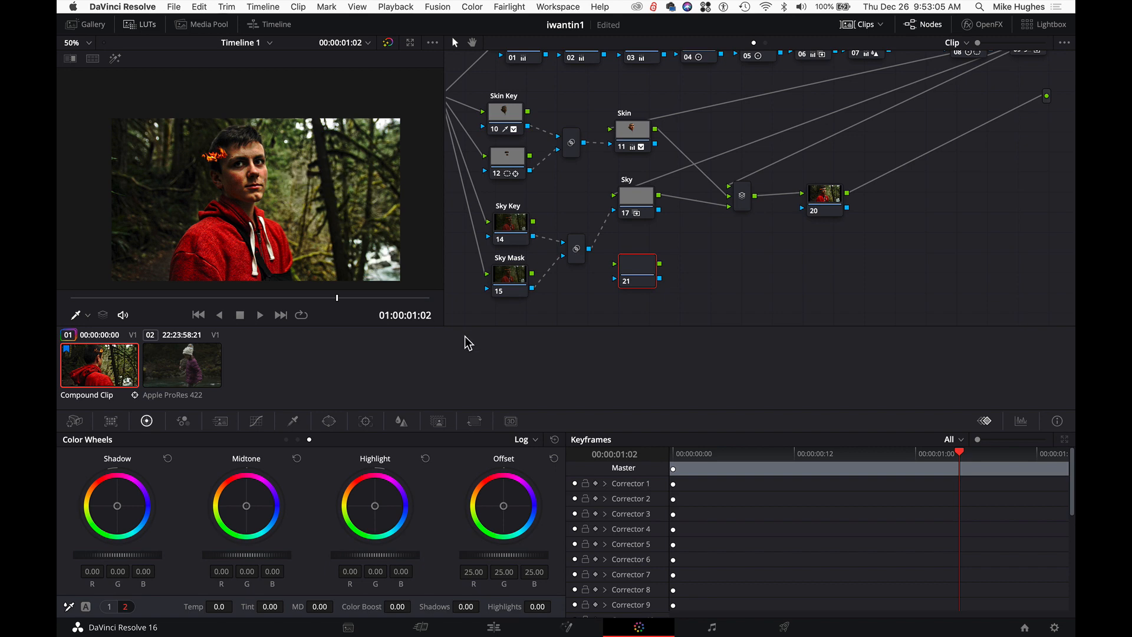
key("super+shift+w")
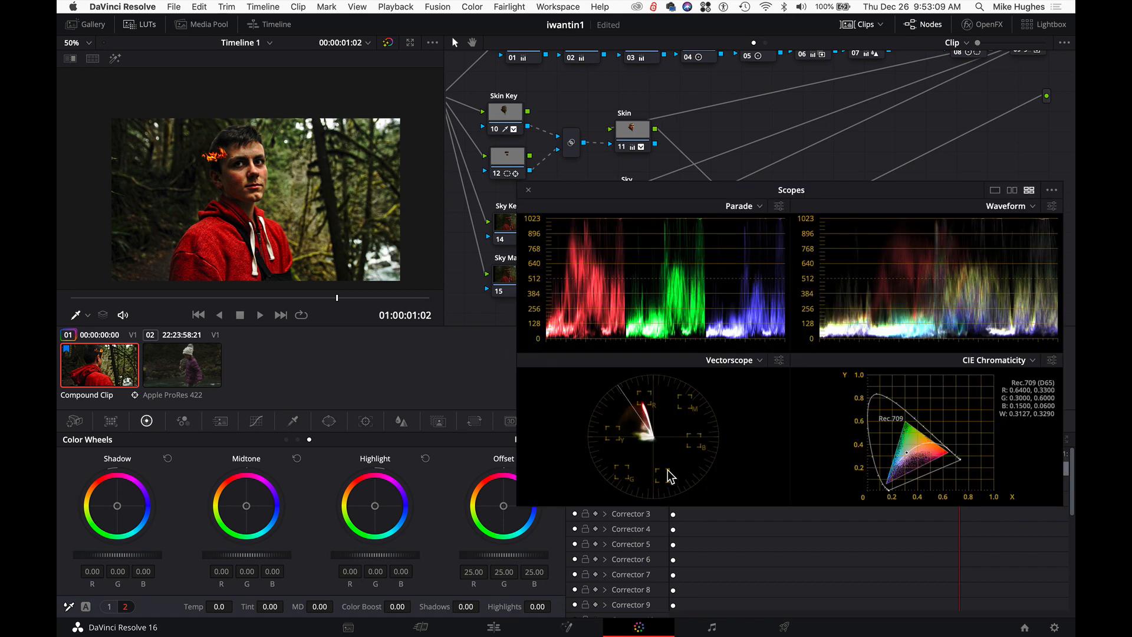
key("super+shift+w")
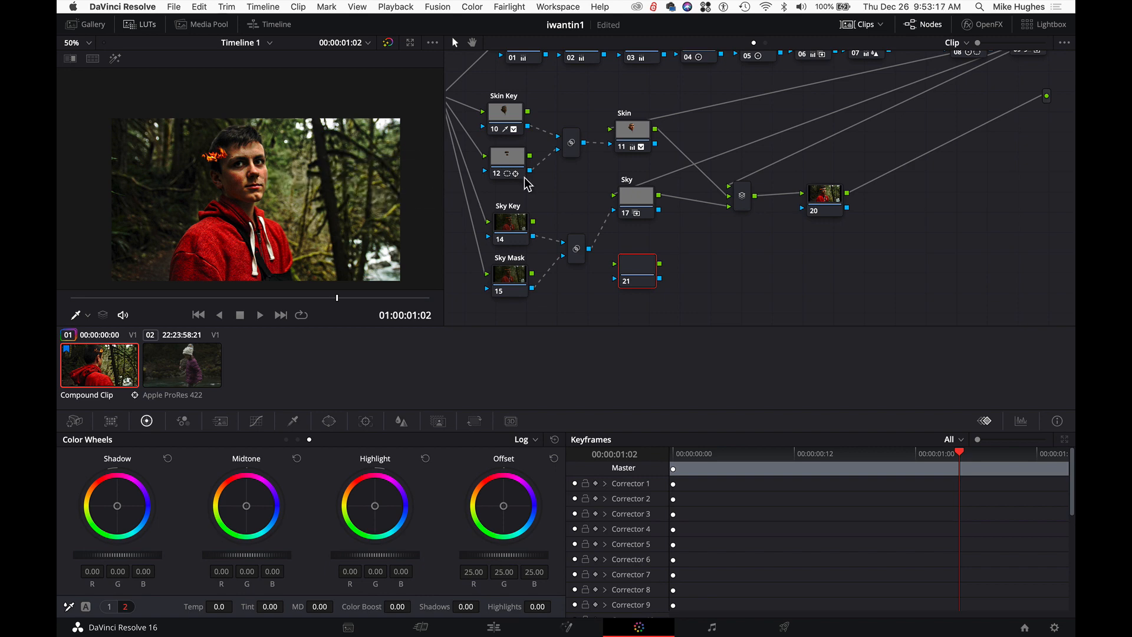
Step: Connect the Skin node's key output to the key input of node 21 and reposition node 21 beneath Sky
left_click_drag(655, 144, 616, 277)
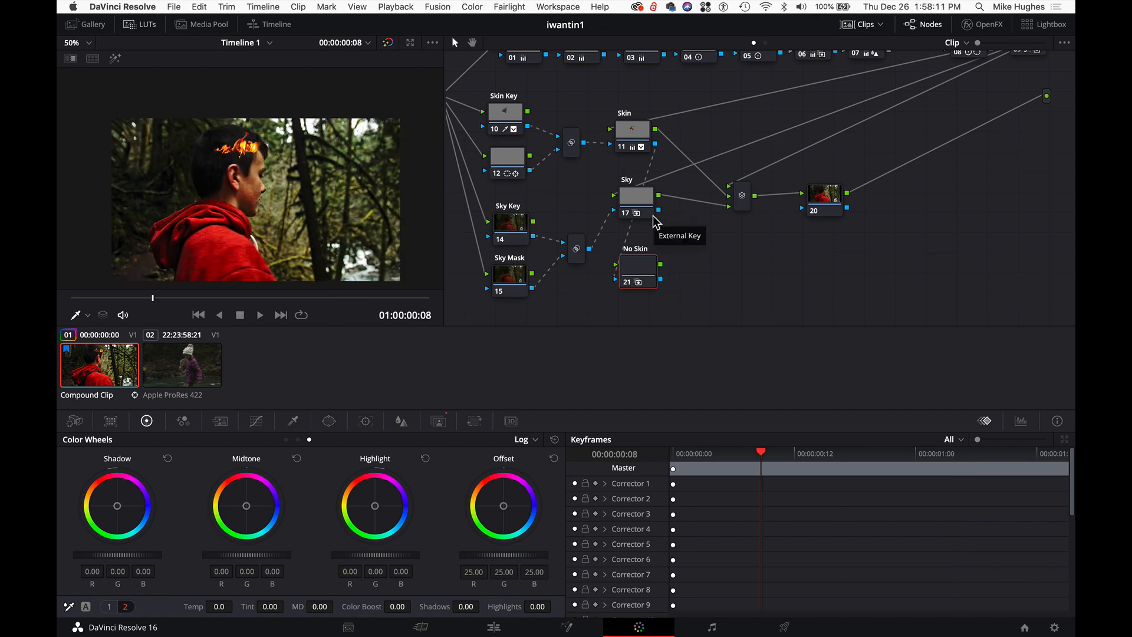
left_click_drag(645, 269, 659, 269)
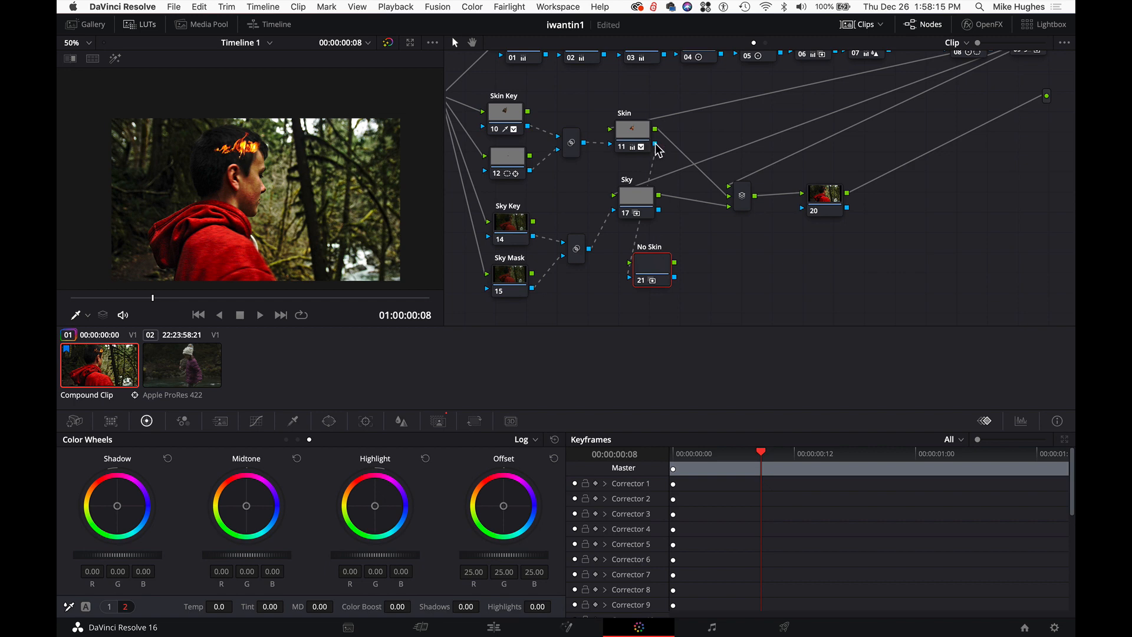
left_click_drag(654, 144, 616, 266)
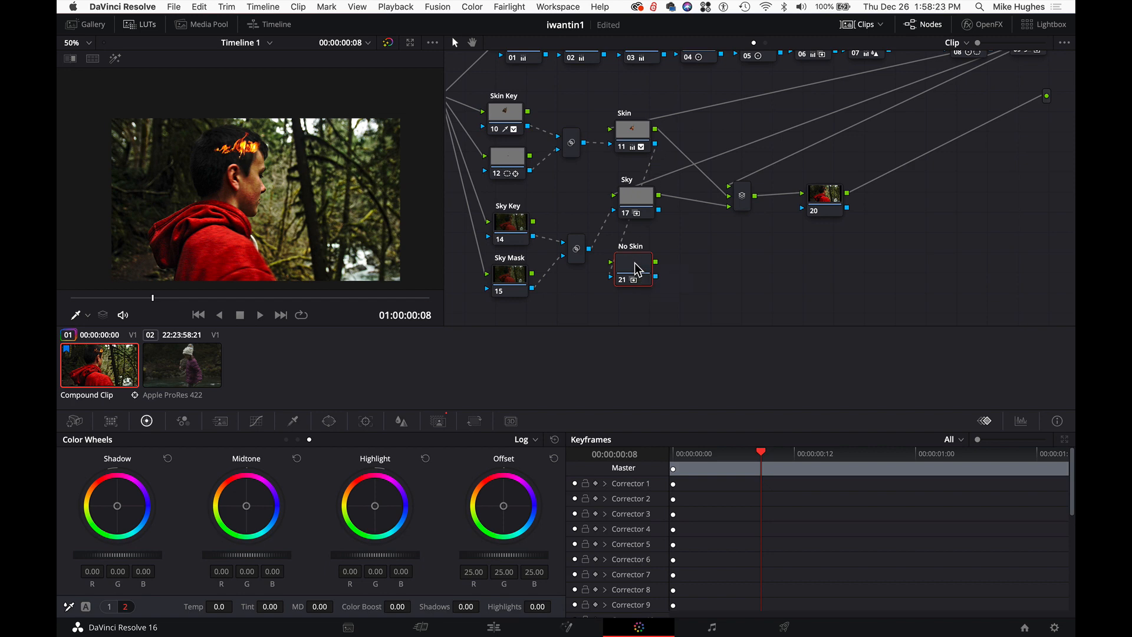
Step: Feed the Curves node's image output into the No Skin node and invert the No Skin node's key input
left_click(743, 209)
left_click(629, 277)
left_click_drag(731, 226, 617, 264)
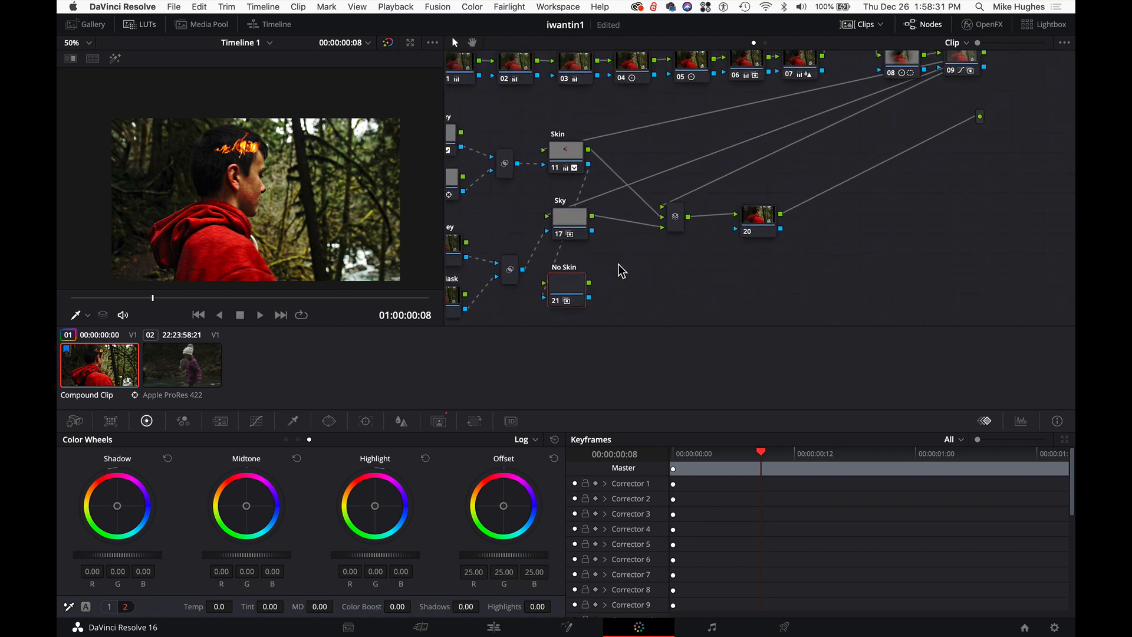
left_click_drag(914, 114, 829, 171)
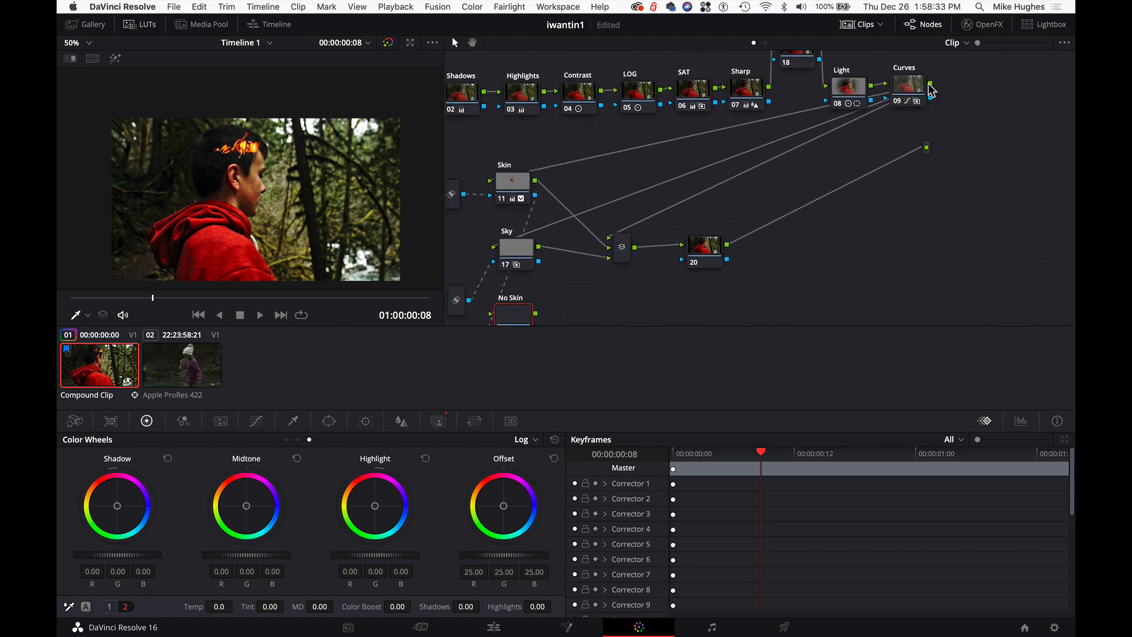
left_click_drag(930, 85, 491, 314)
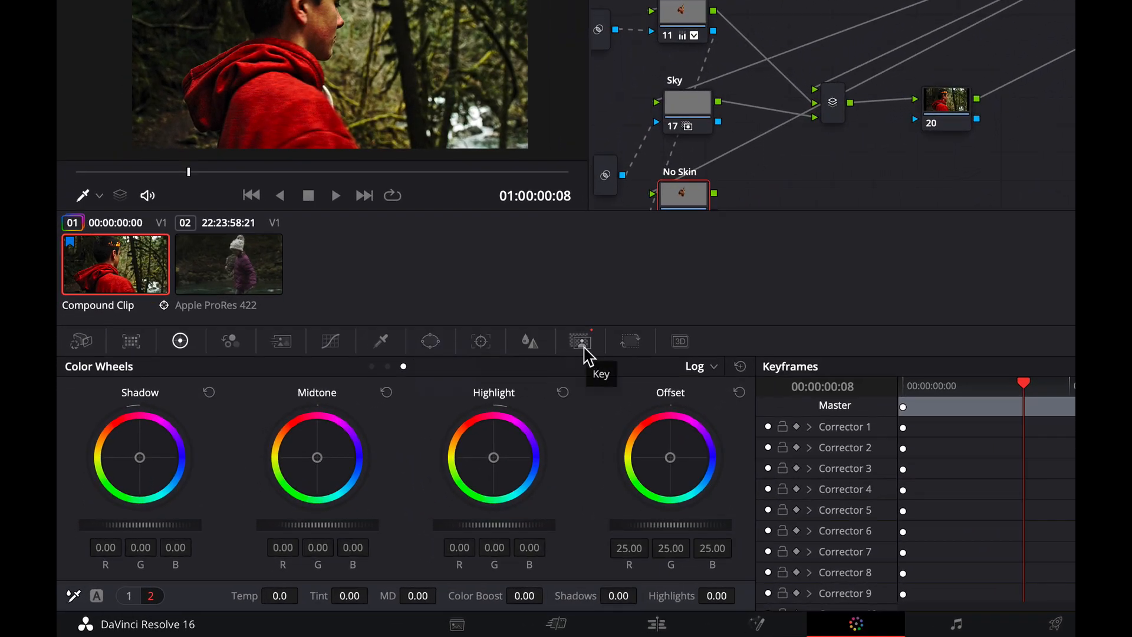
left_click(583, 349)
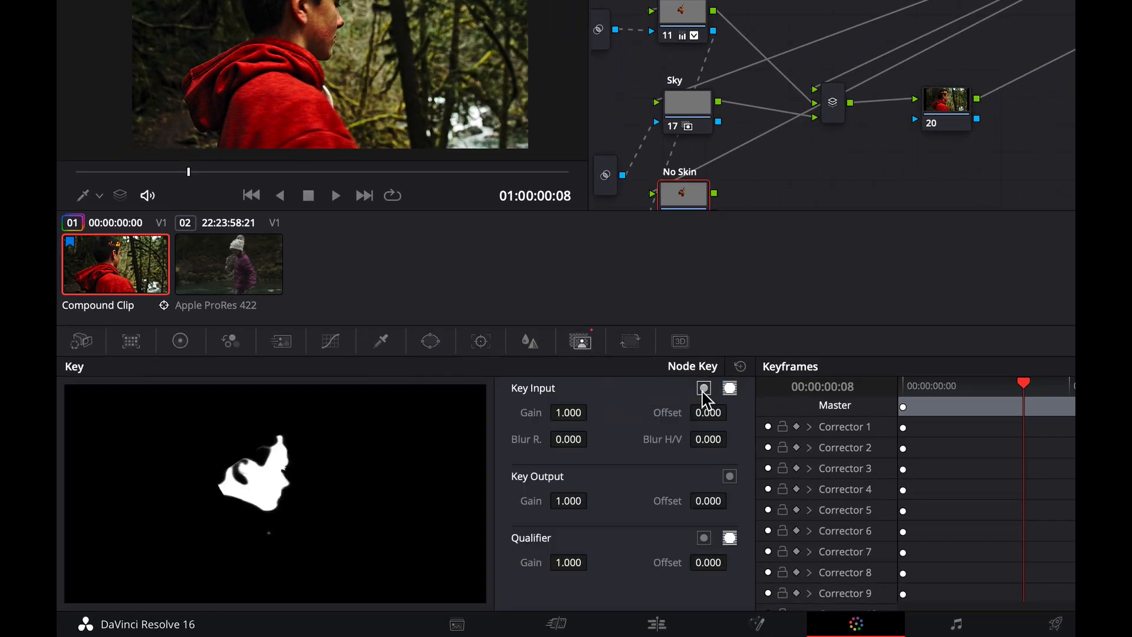
left_click(705, 389)
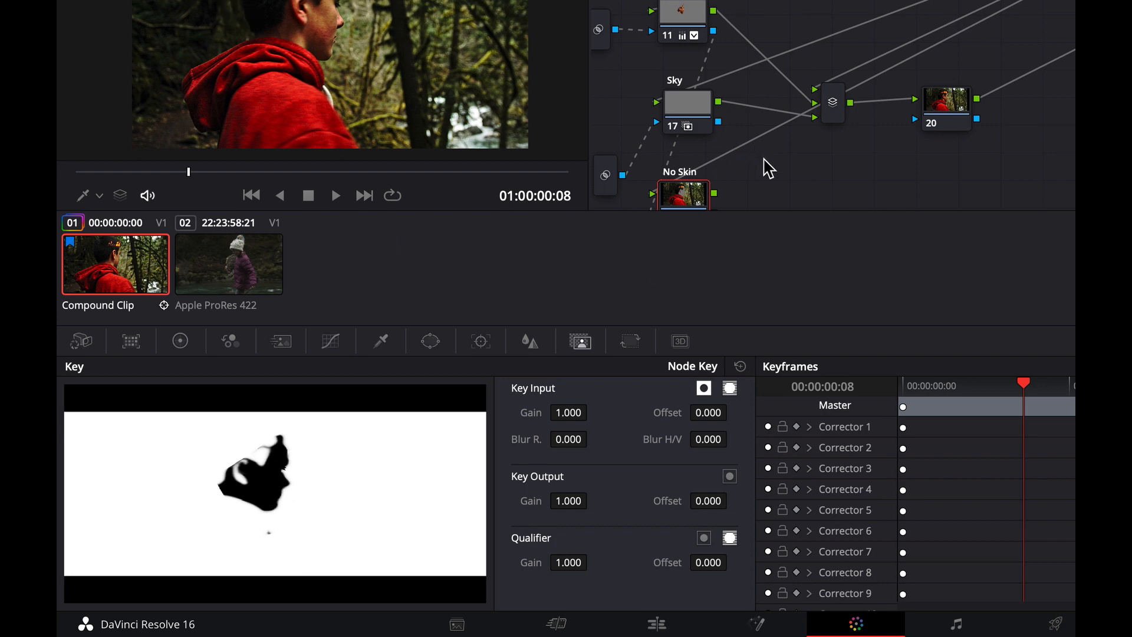
Step: Add another input to the parallel mixer and connect the No Skin node's image output to it
left_click_drag(763, 158, 798, 33)
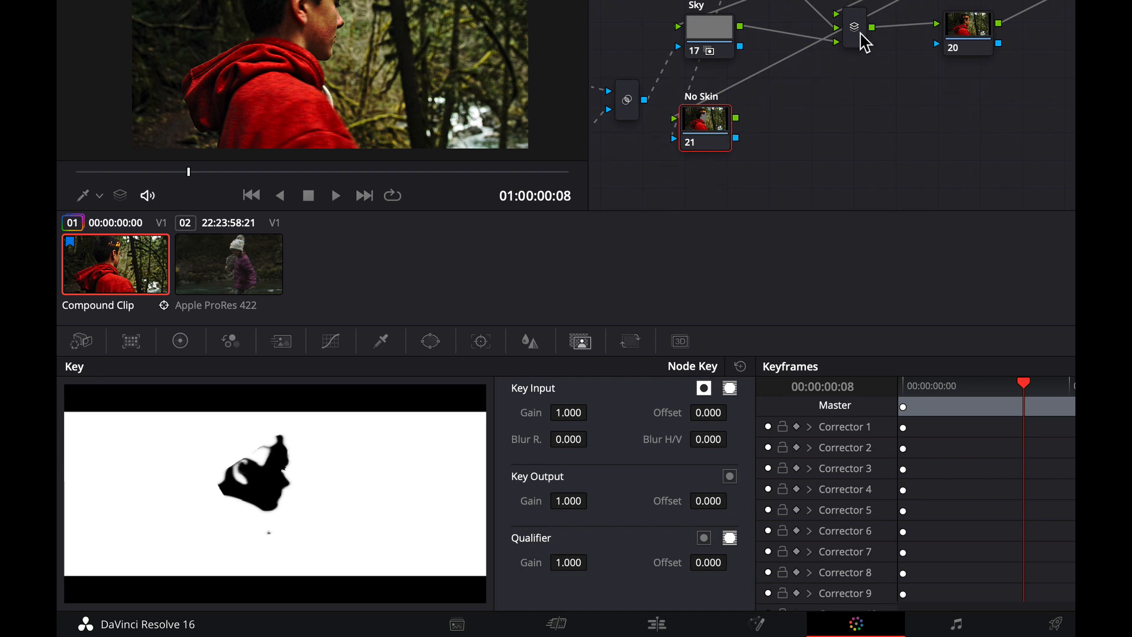
right_click(852, 47)
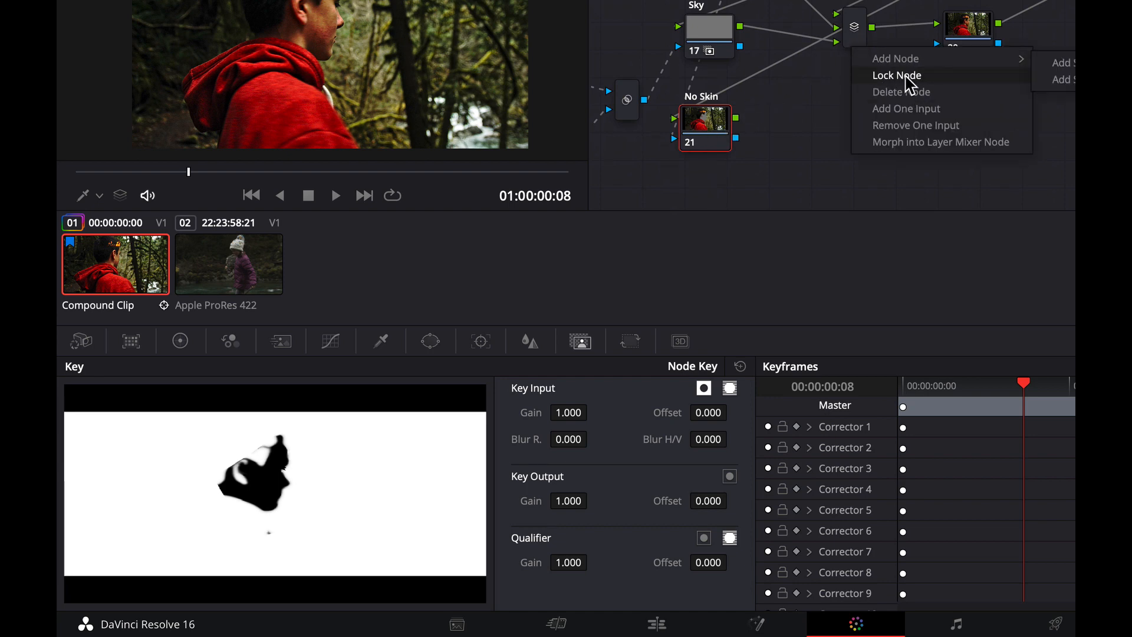
left_click(922, 109)
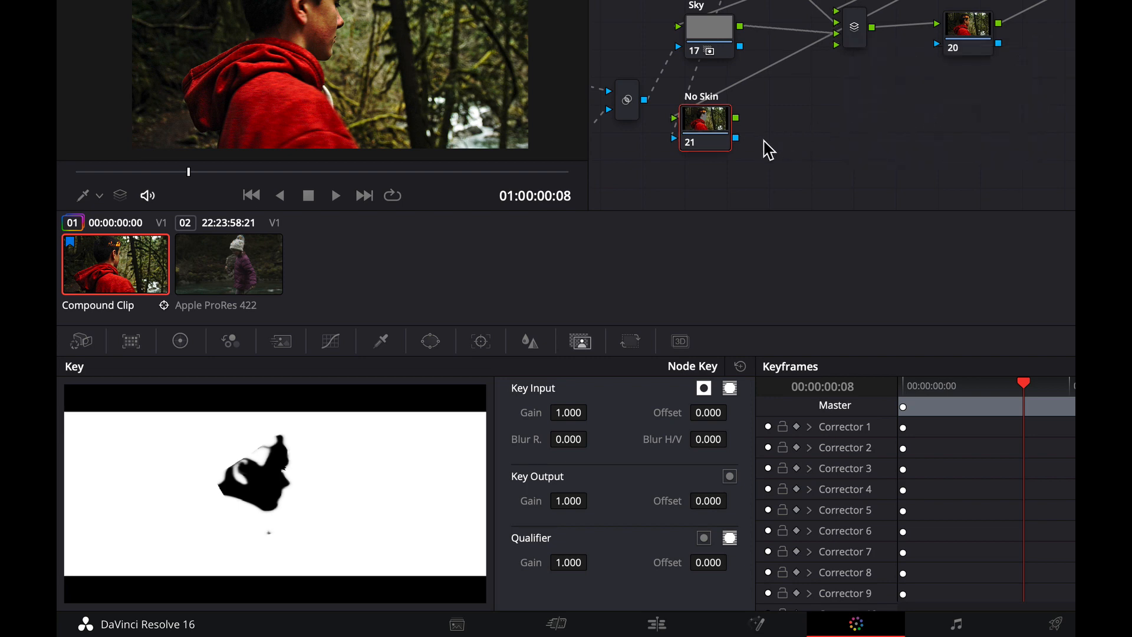
left_click_drag(737, 118, 836, 45)
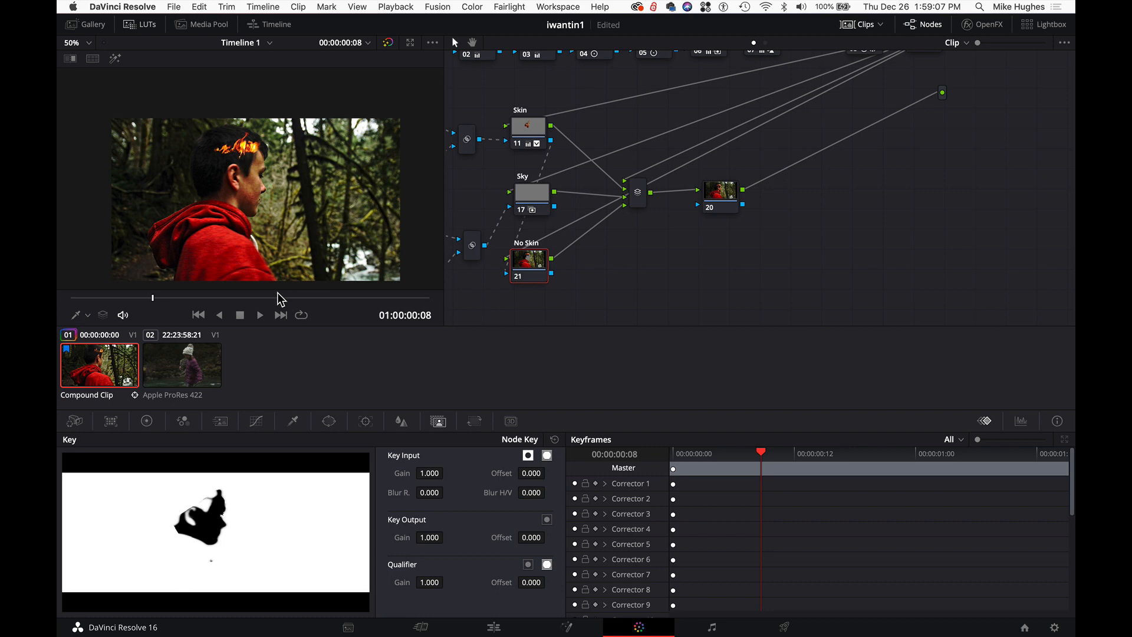
Step: At 01:00:00:20, grade No Skin in Log with Shadow -0.28/0.05/0.29, Midtone -0.09/0.01/0.13 and Highlight -0.19/0.03/0.27, and end the highlighted preview
mouse_move(278, 293)
left_mouse_down()
mouse_move(256, 297)
mouse_move(273, 299)
left_mouse_up()
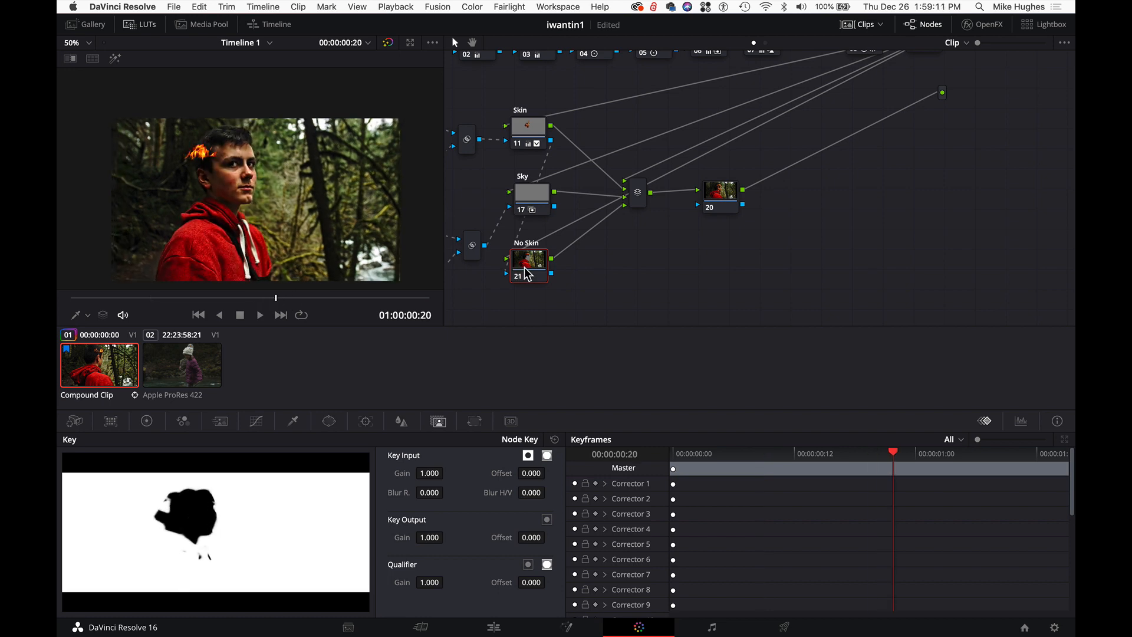
left_click(147, 421)
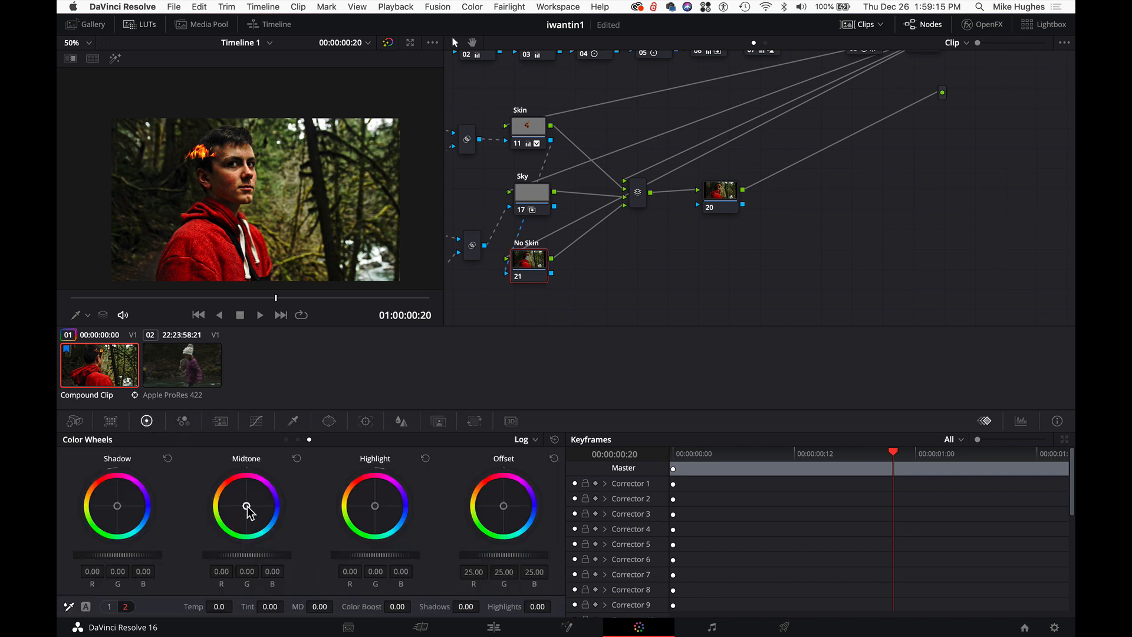
left_click_drag(247, 507, 246, 506)
left_click_drag(378, 507, 376, 506)
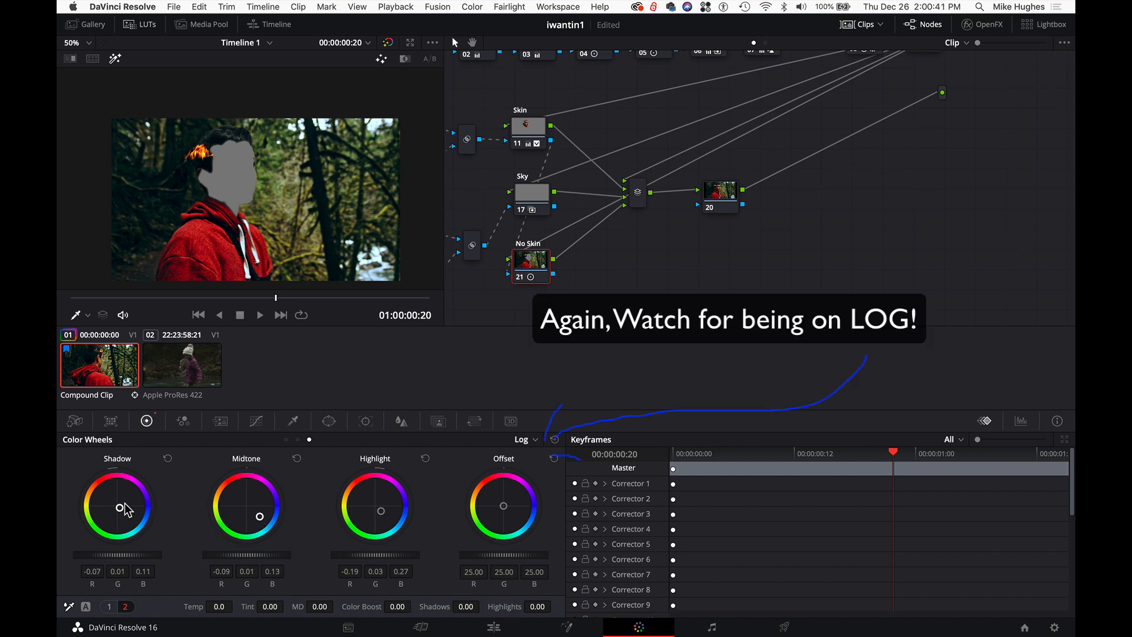
left_click_drag(123, 513, 124, 514)
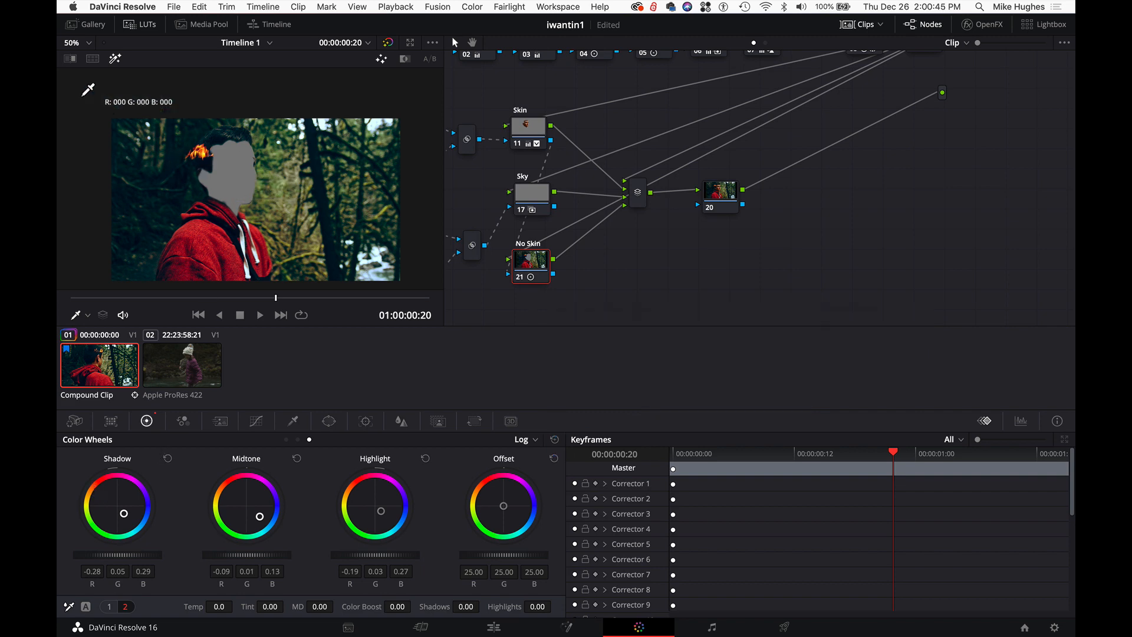
left_click(114, 60)
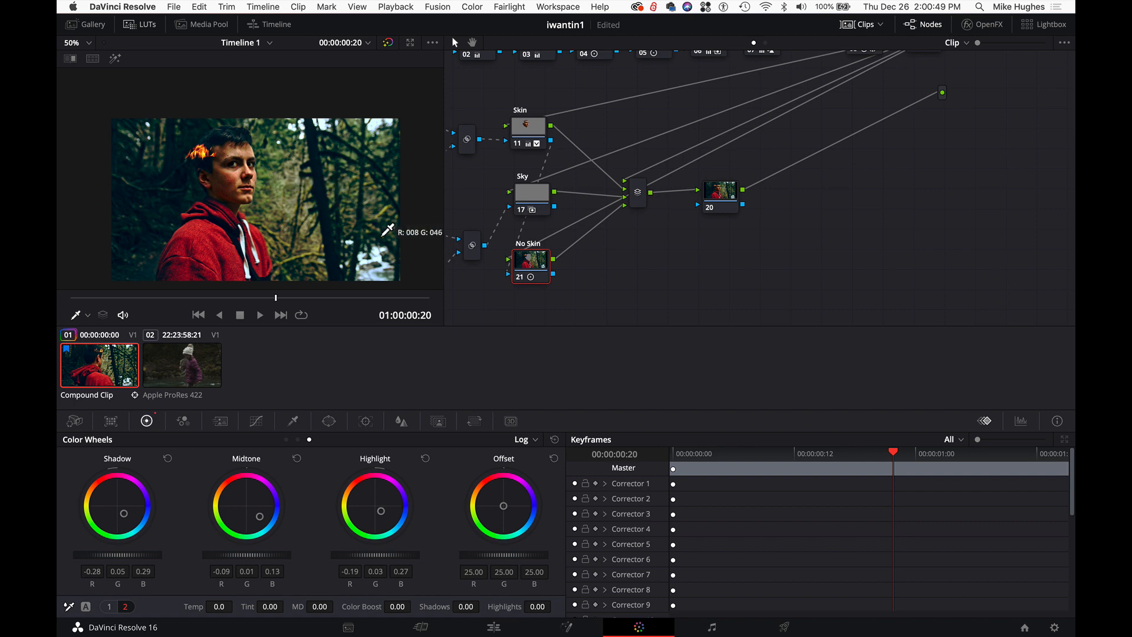
Step: Compare the image with and without the No Skin node, and with all grades bypassed
key("super+d")
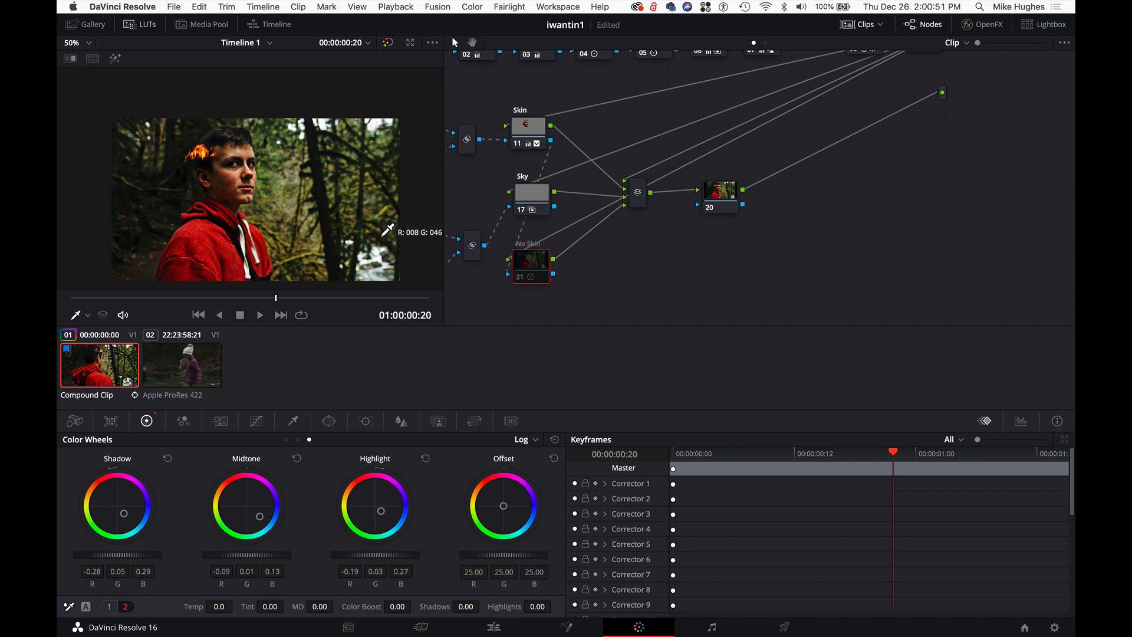
key("super+d")
key("alt+d")
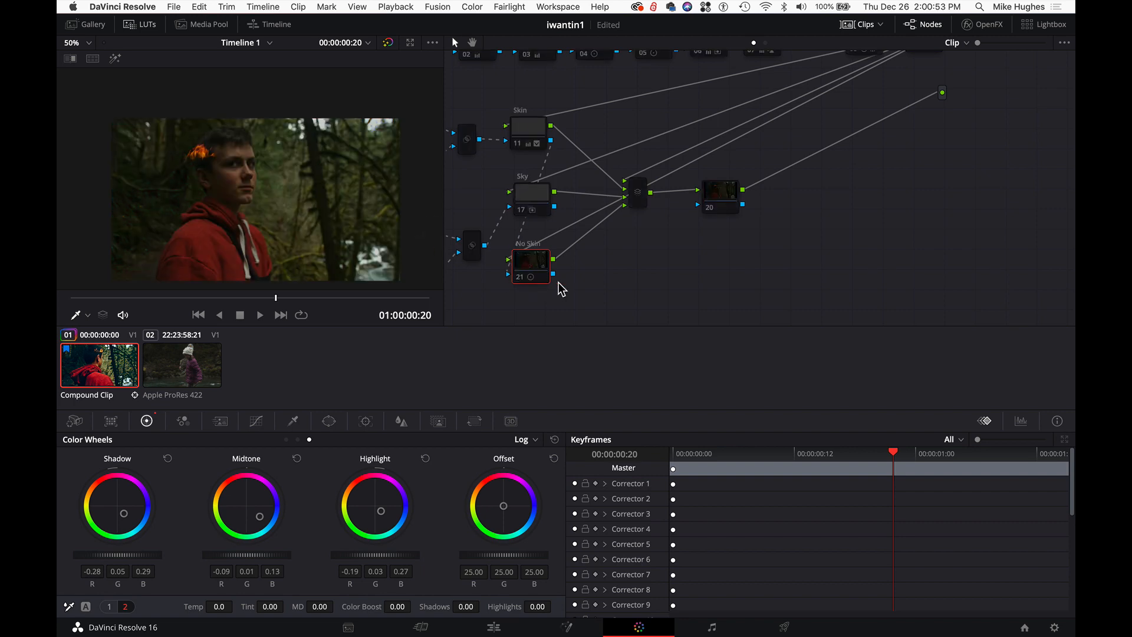
key("alt+d")
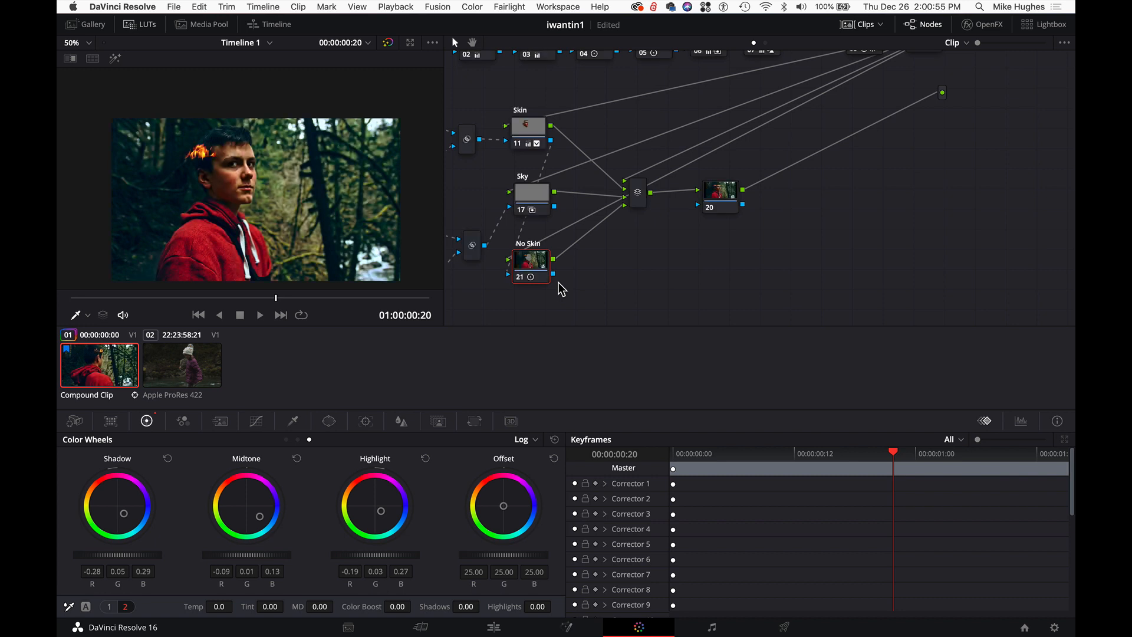
Step: Save the project and reduce the No Skin node's key output gain to 0.386
key("super+s")
left_click(438, 420)
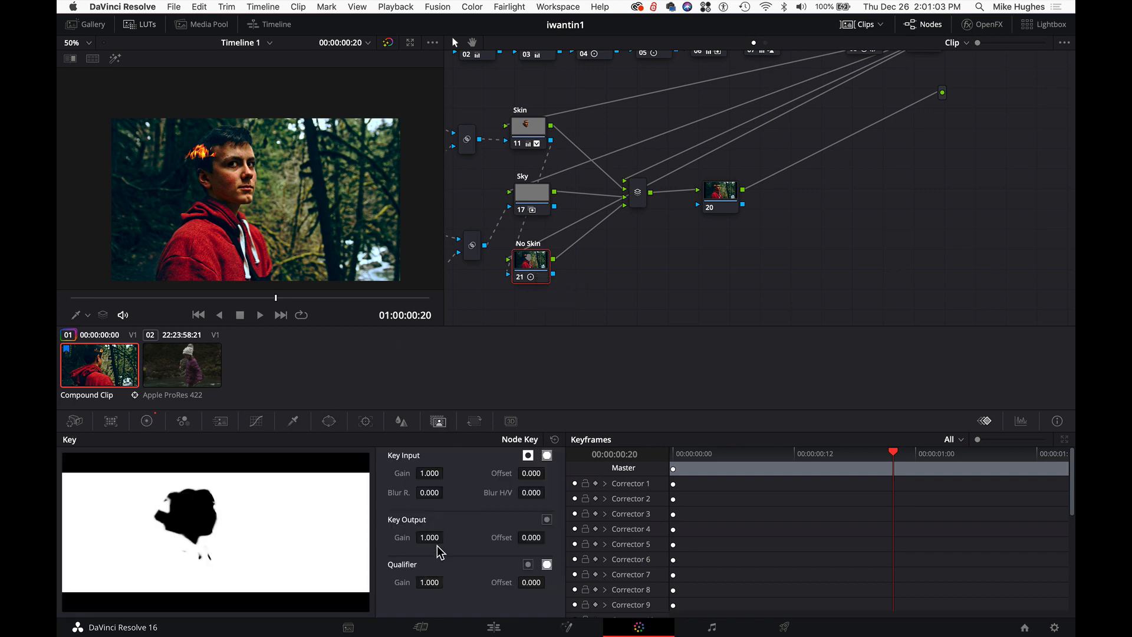
left_click_drag(430, 537, 354, 537)
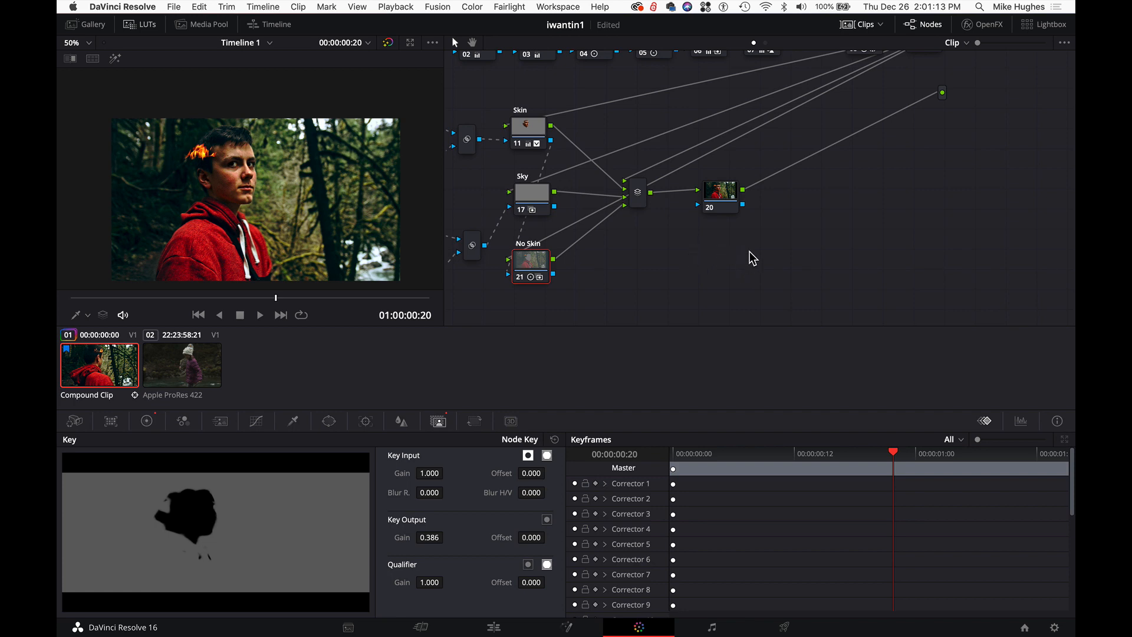
Step: Append two serial nodes after node 20 and show the color wheels
scroll(795, 215, "up", 3)
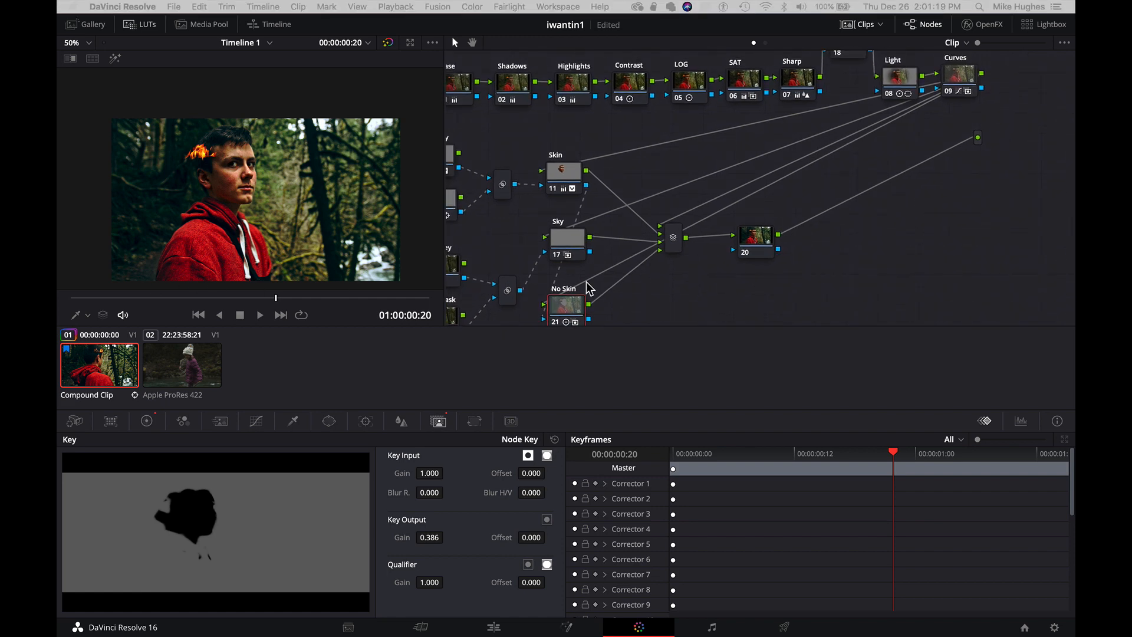
left_click(755, 245)
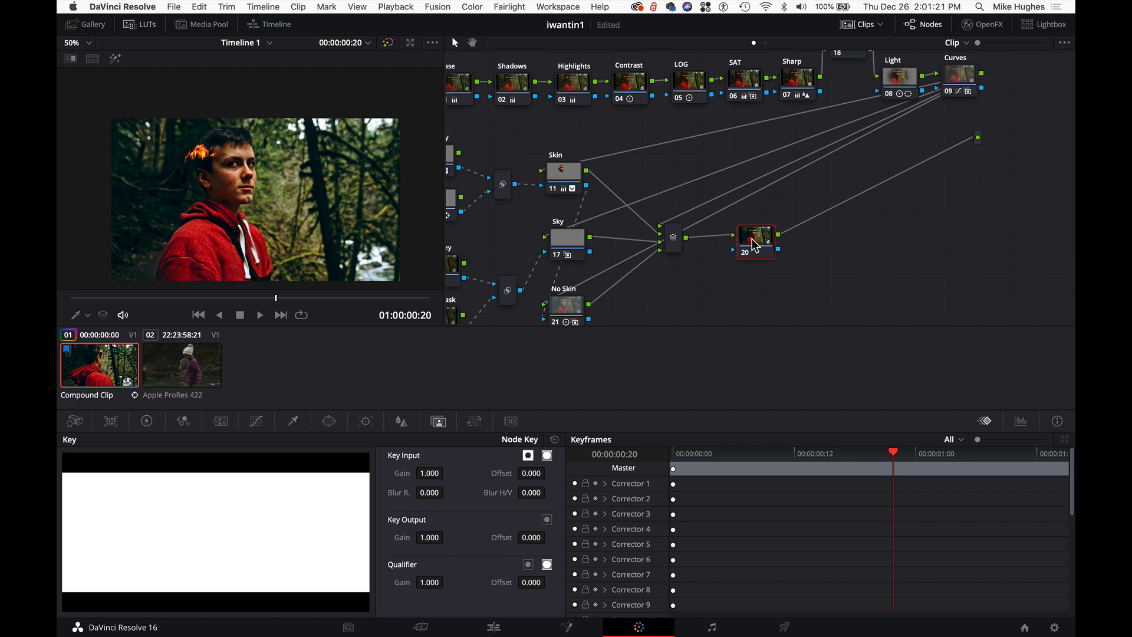
key("alt+s")
key("alt+s")
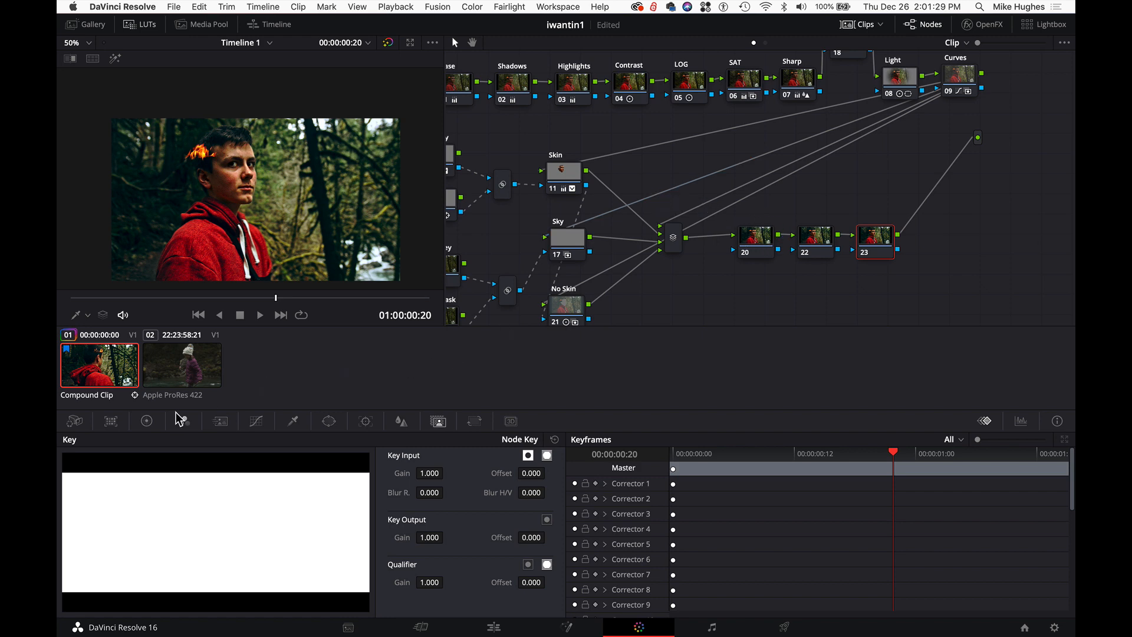
left_click(151, 420)
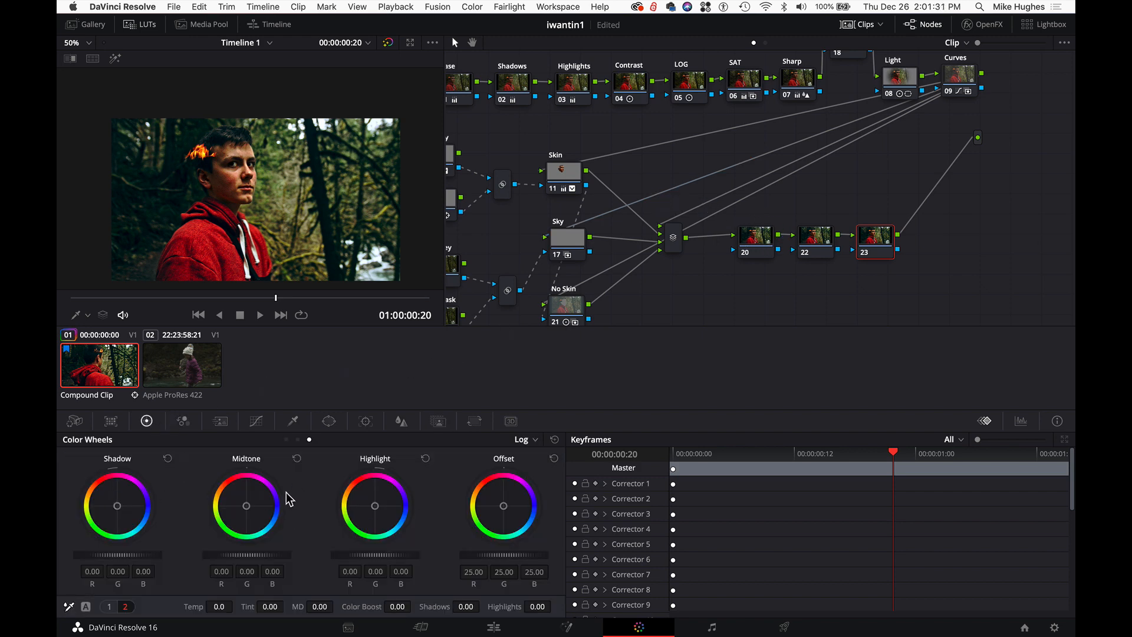
Step: Label the three serial nodes after the parallel mixer PreLUT, LUT and PostLUT in order
left_click(750, 244)
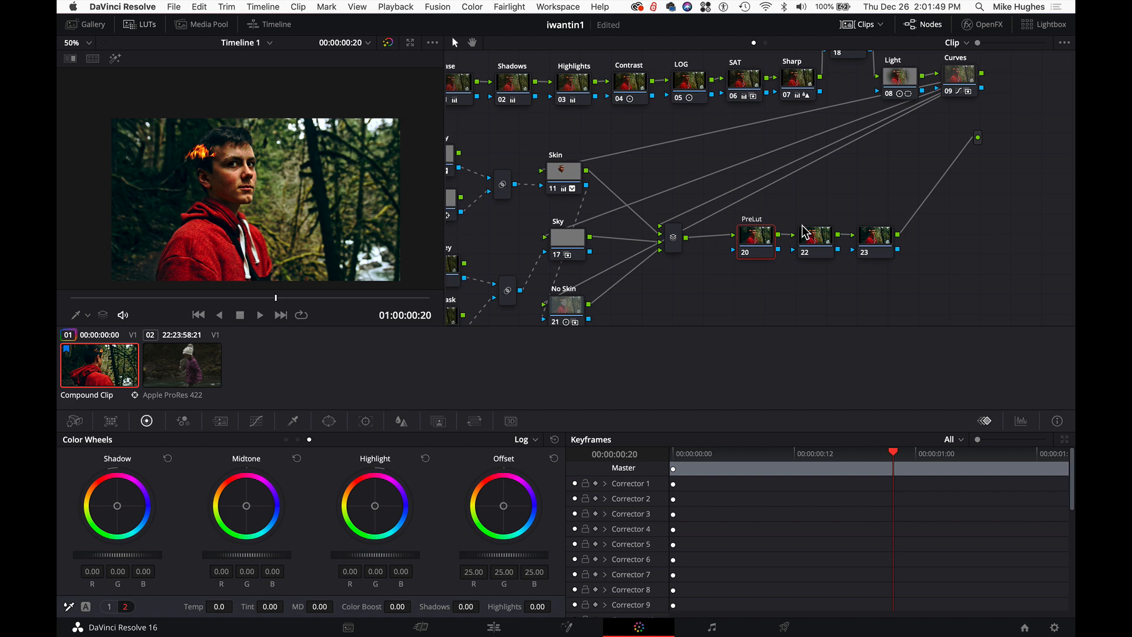
left_click(814, 236)
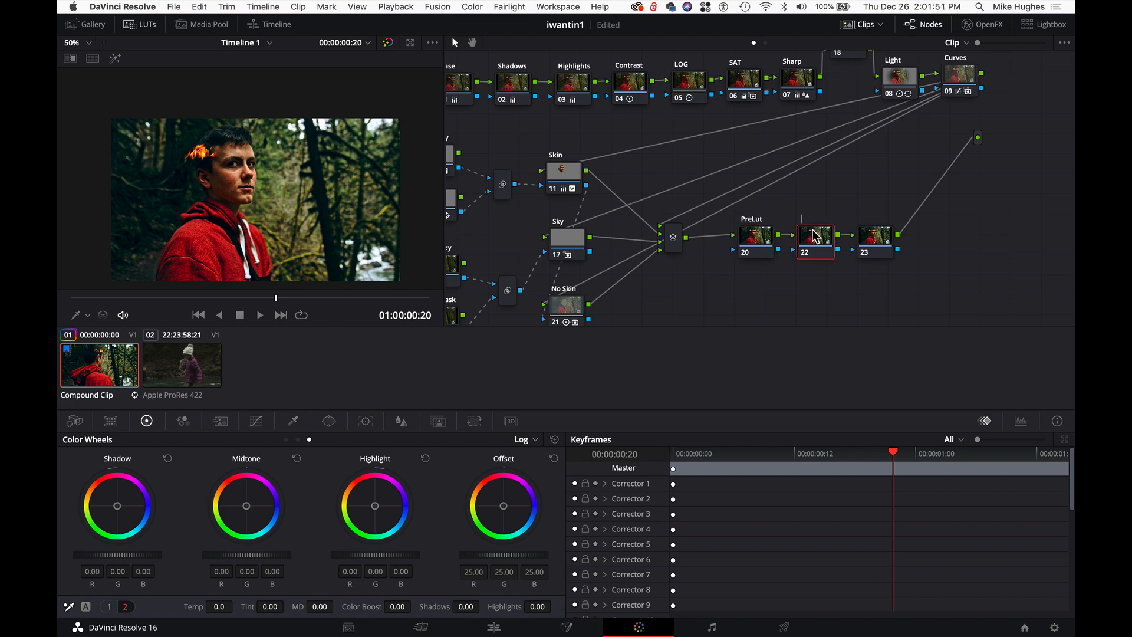
left_click(868, 243)
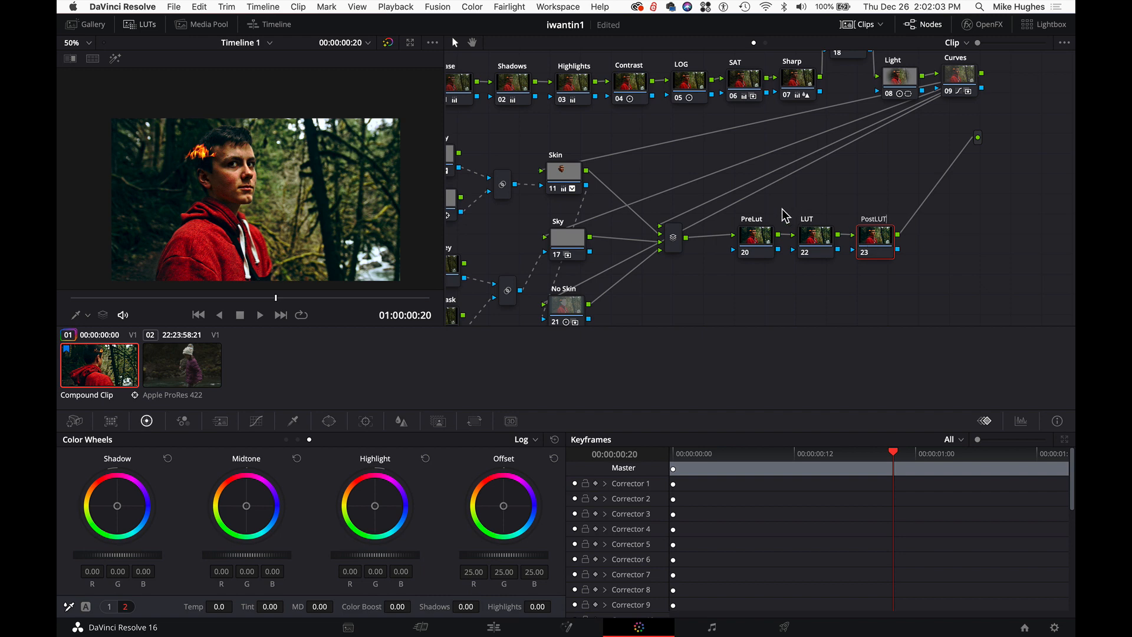
left_click(764, 234)
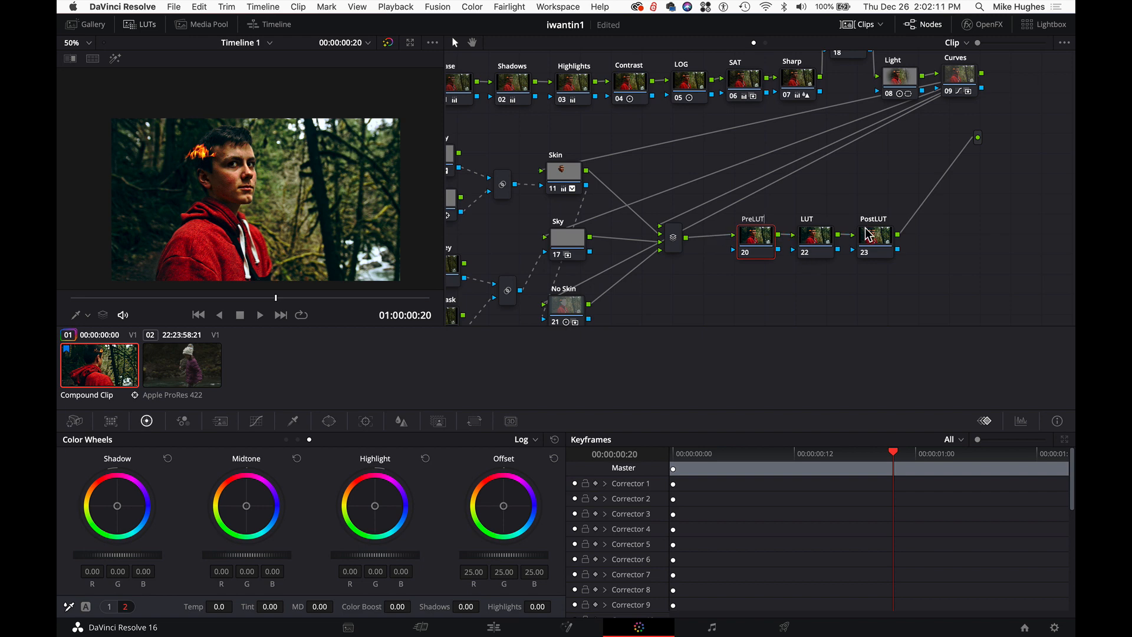
left_click(859, 256)
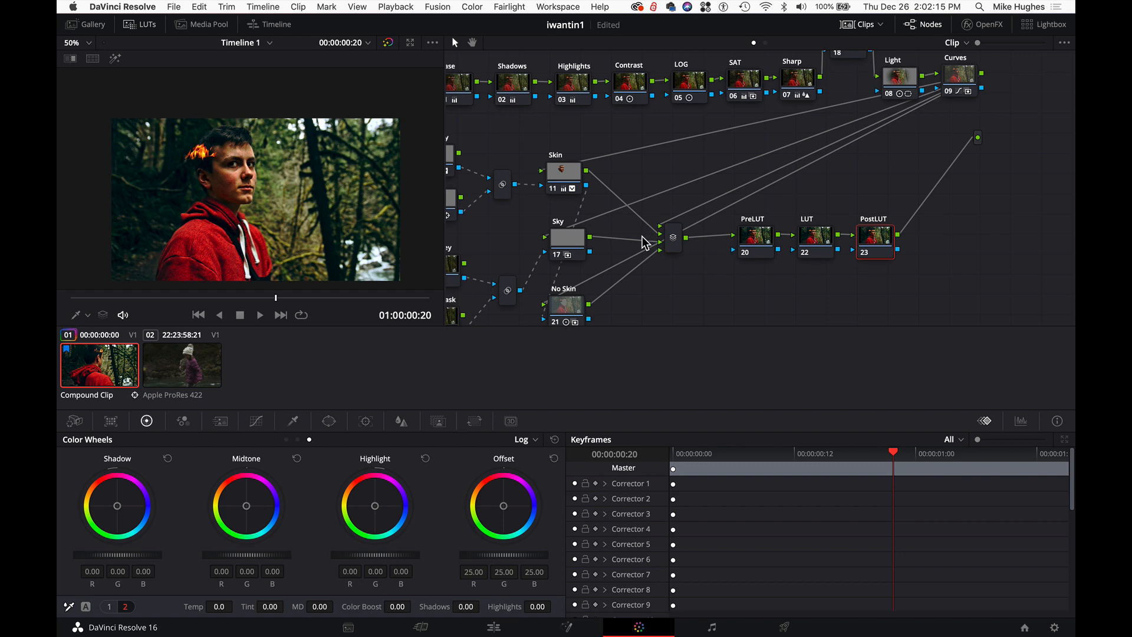
Step: With the LUT node selected, open the Film Looks collection in the LUT browser and widen its folder list
left_click(824, 250)
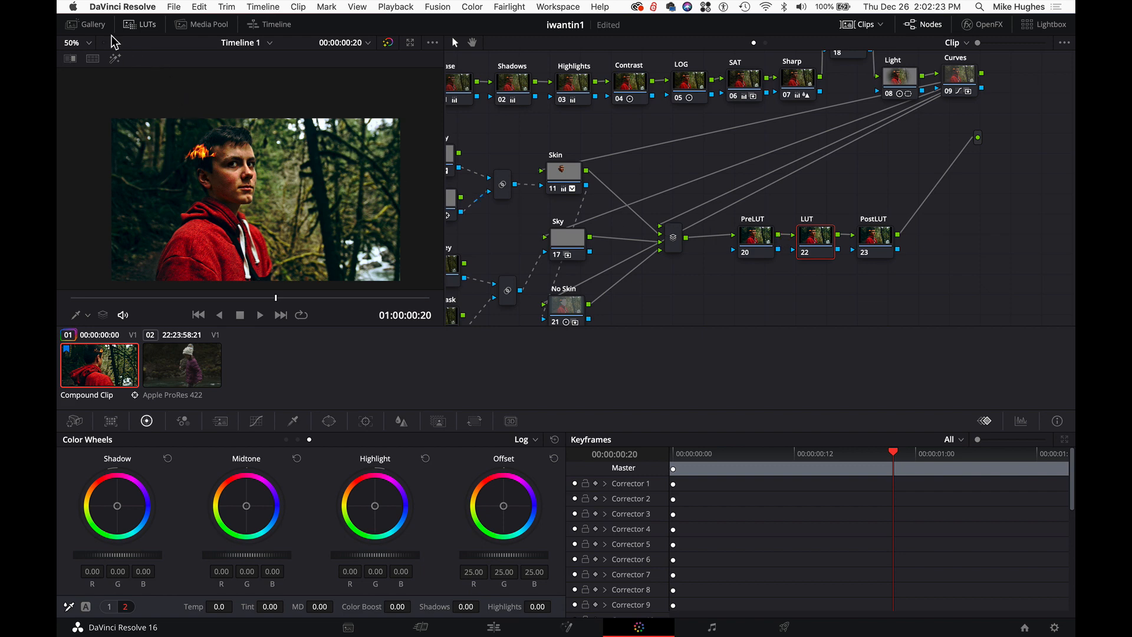
left_click(144, 26)
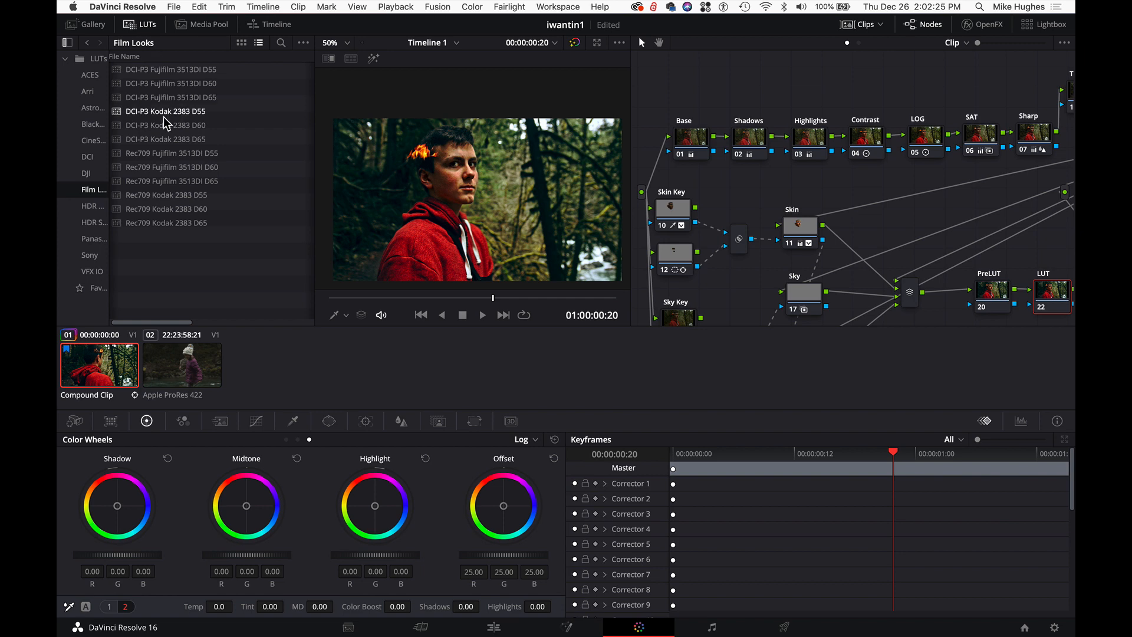
left_click_drag(106, 176, 160, 177)
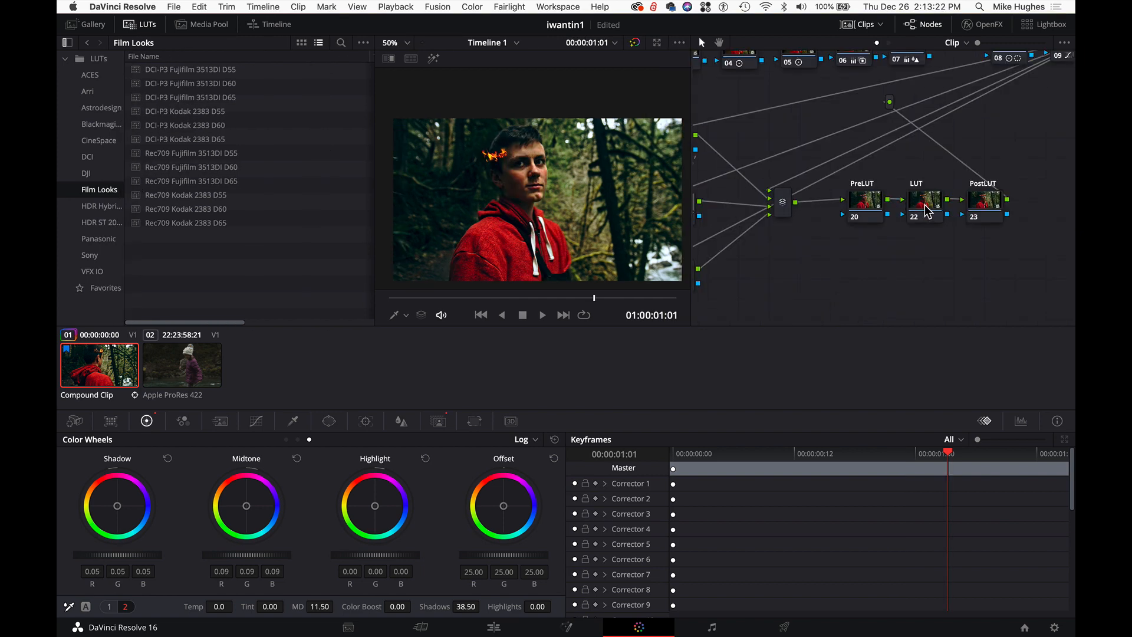
left_click(928, 211)
left_click(134, 26)
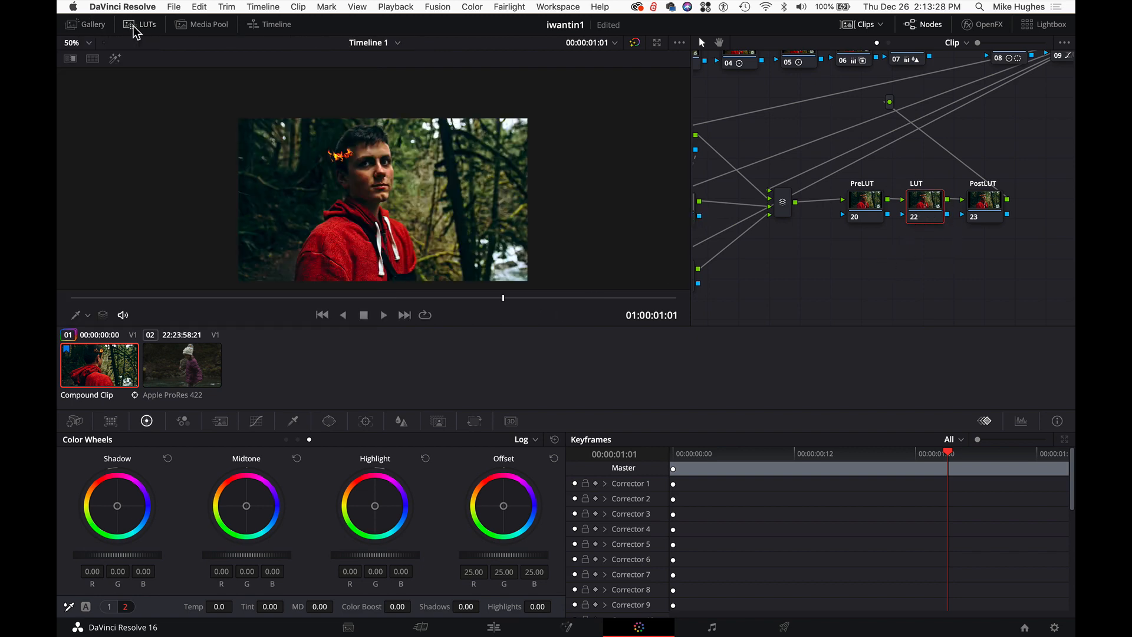
left_click(149, 25)
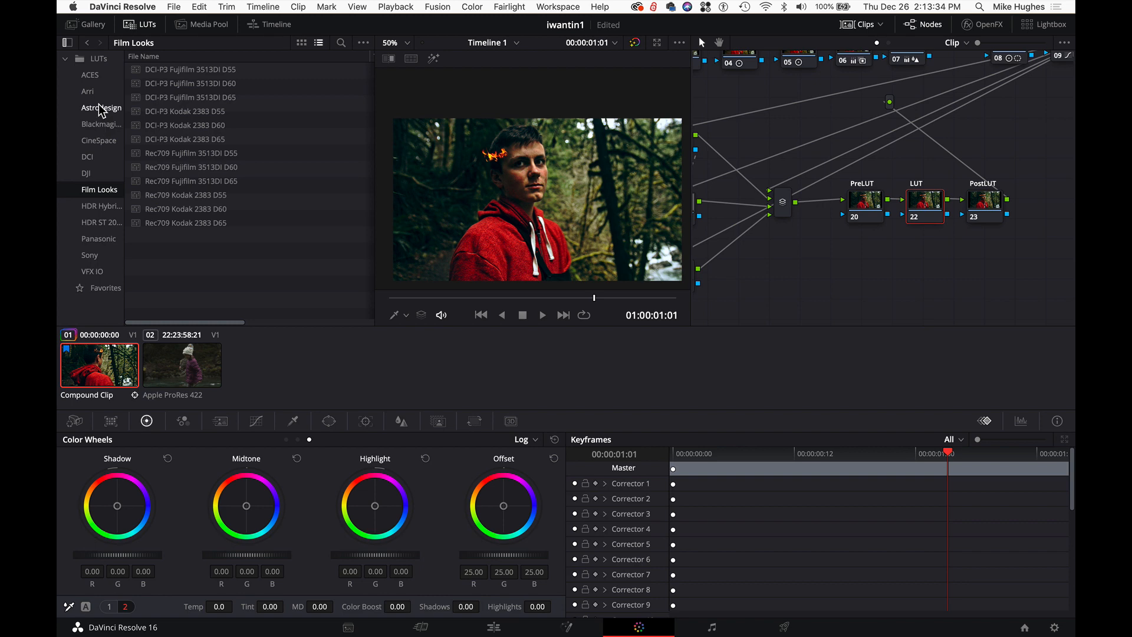
left_click(177, 125)
Step: Set up a split-screen comparison of Selected LUTs, narrow the LUT browser and select DCI-P3 Fujifilm 3513DI D55
left_click(412, 62)
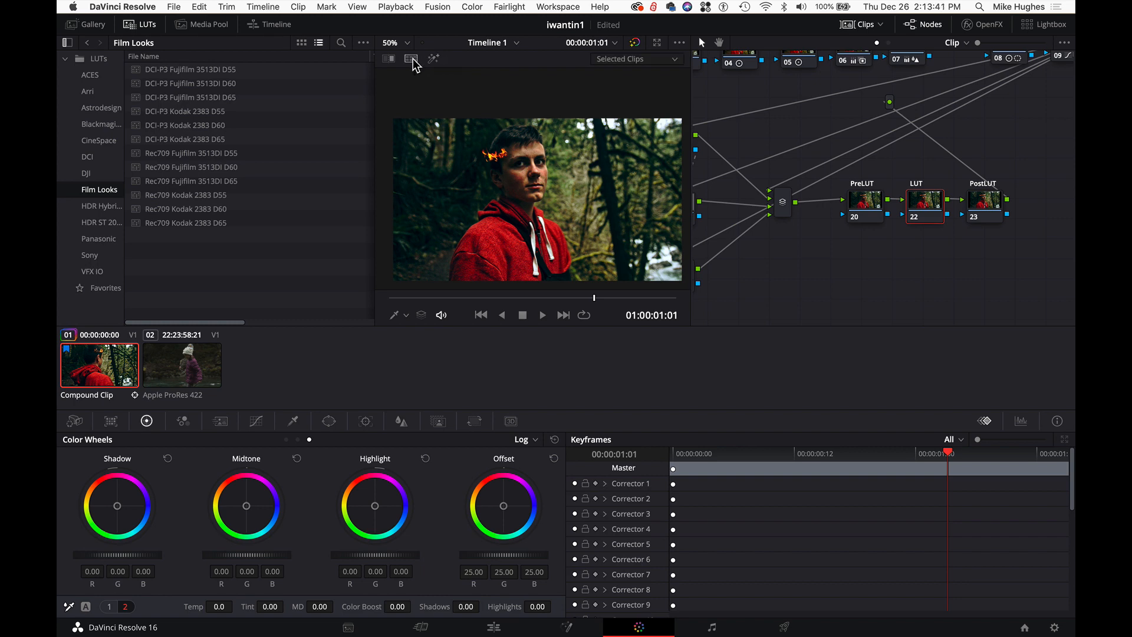
left_click(653, 62)
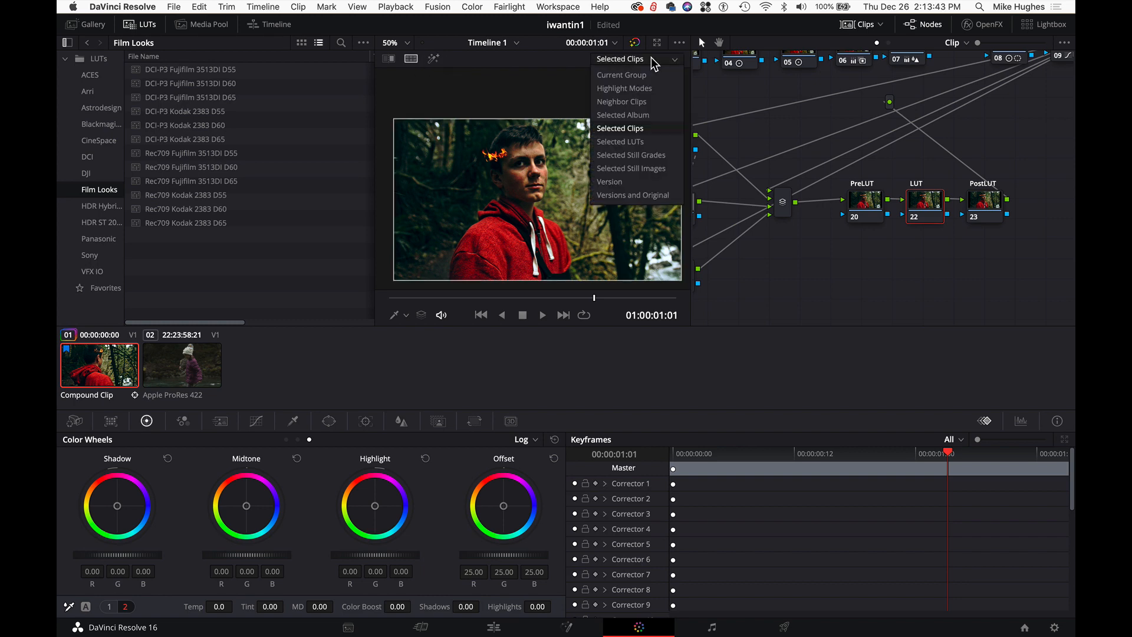
left_click(642, 147)
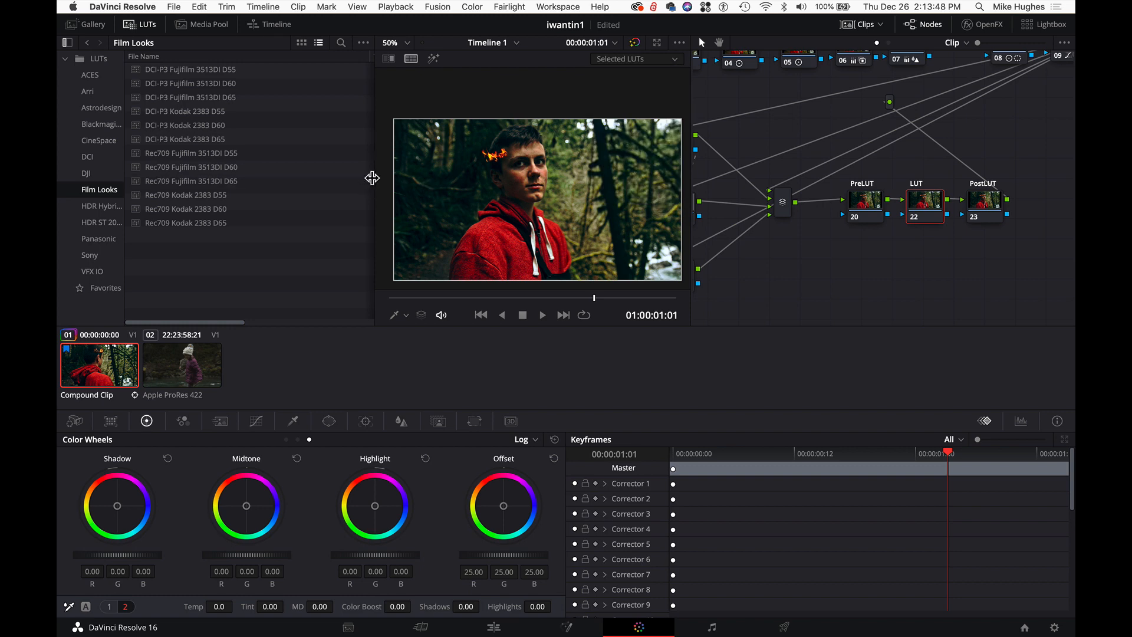
left_click_drag(371, 180, 343, 178)
left_click(233, 70)
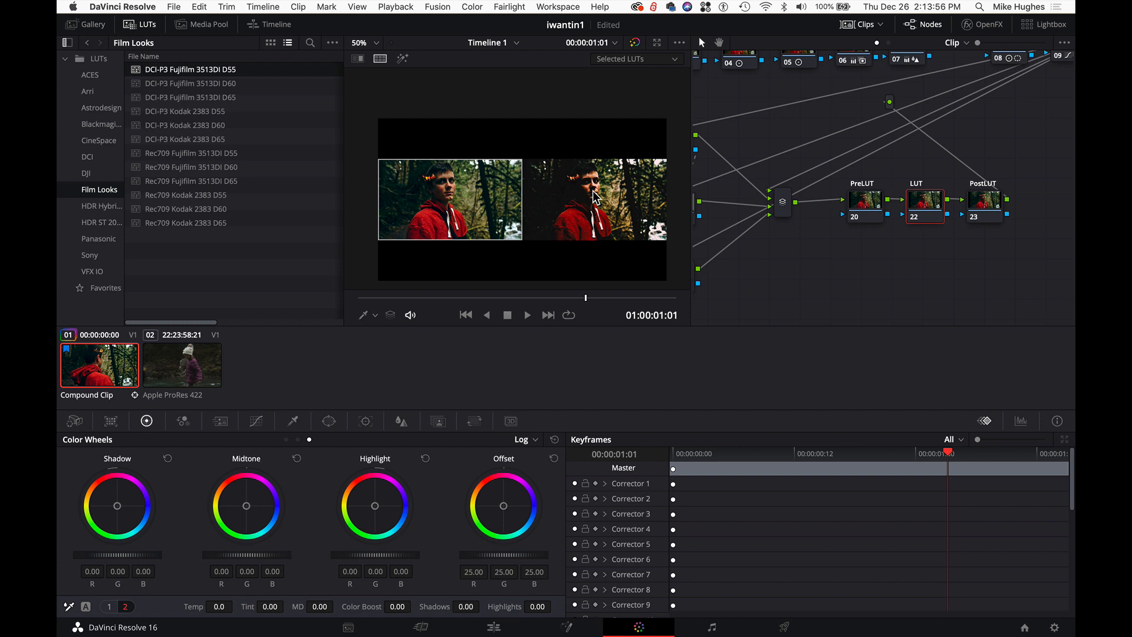
Step: Show the video scopes as a single Parade and place them beneath the split-screen images
key("super+shift+w")
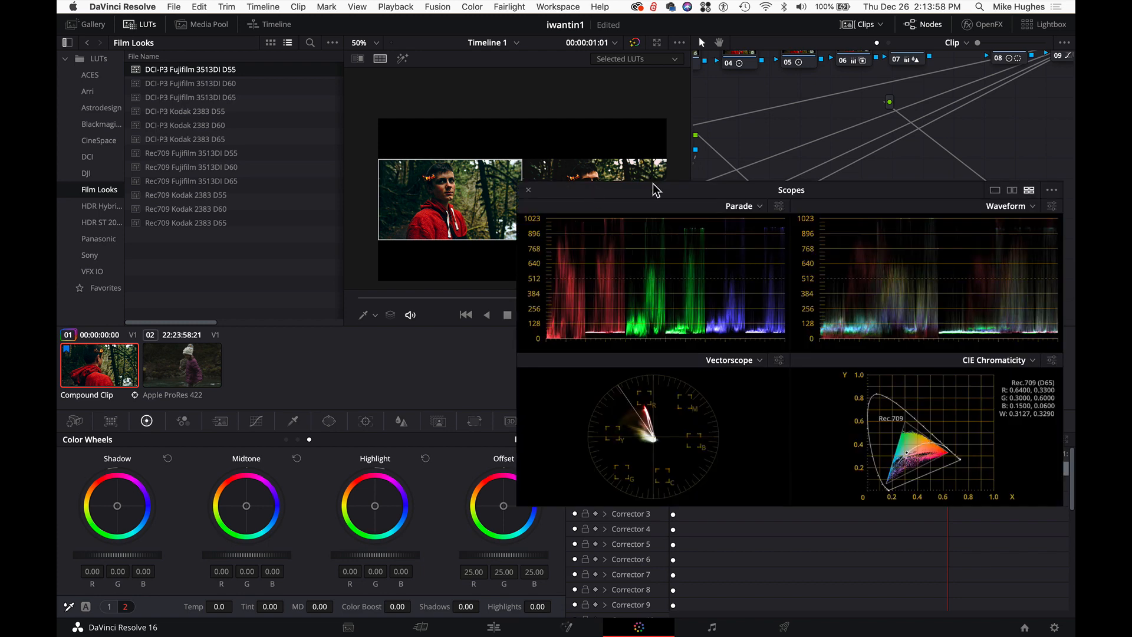
left_click_drag(654, 195, 580, 303)
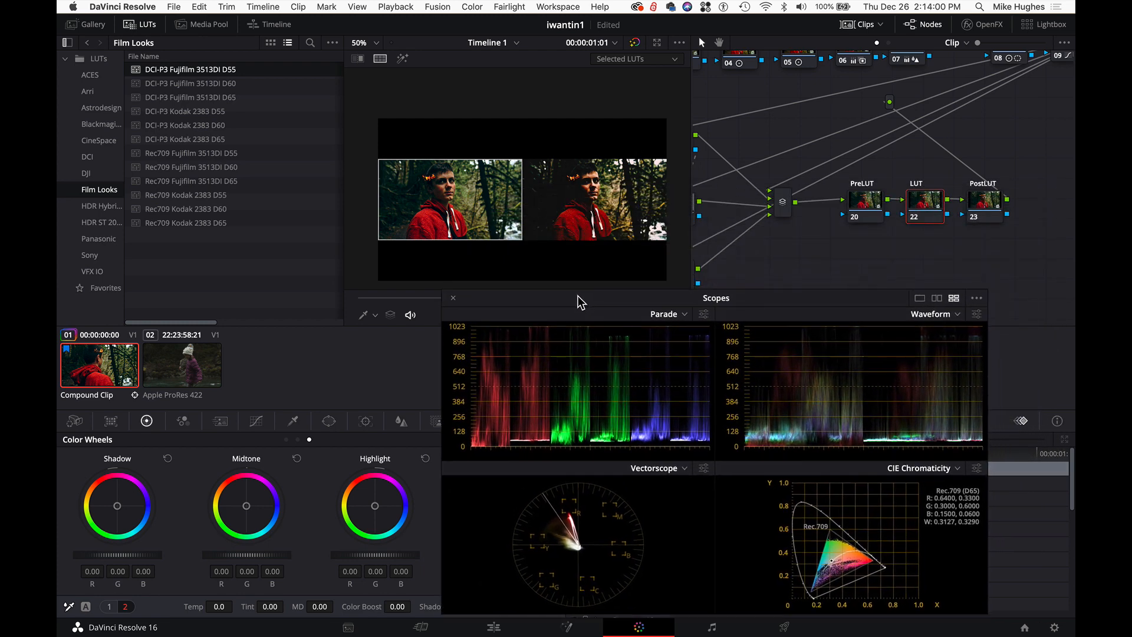
left_click(919, 298)
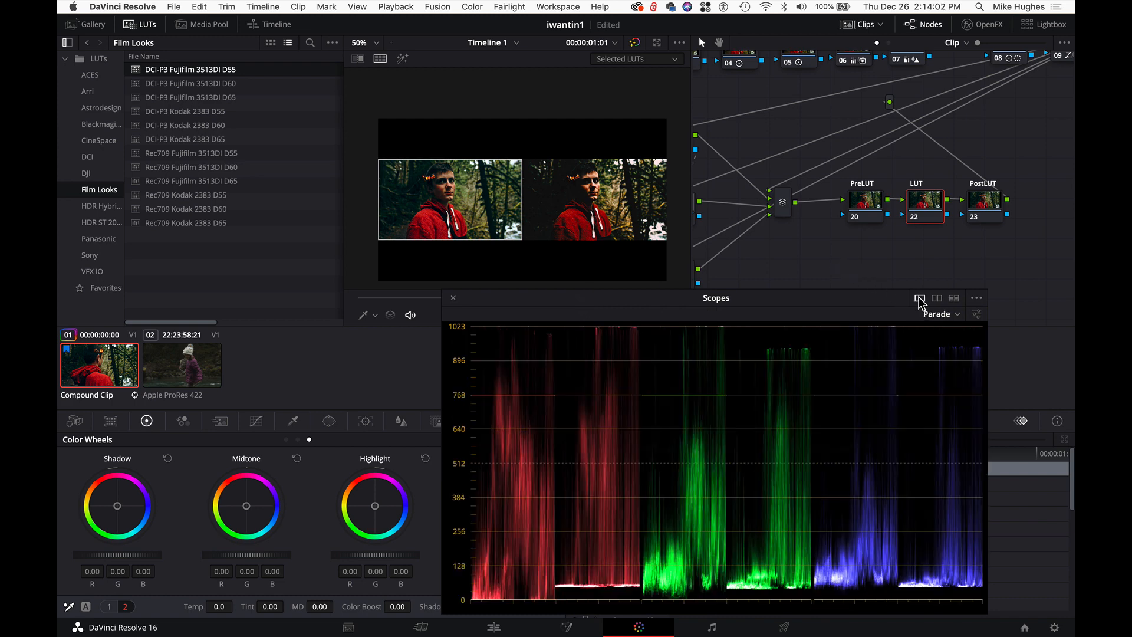
left_click_drag(879, 305, 897, 276)
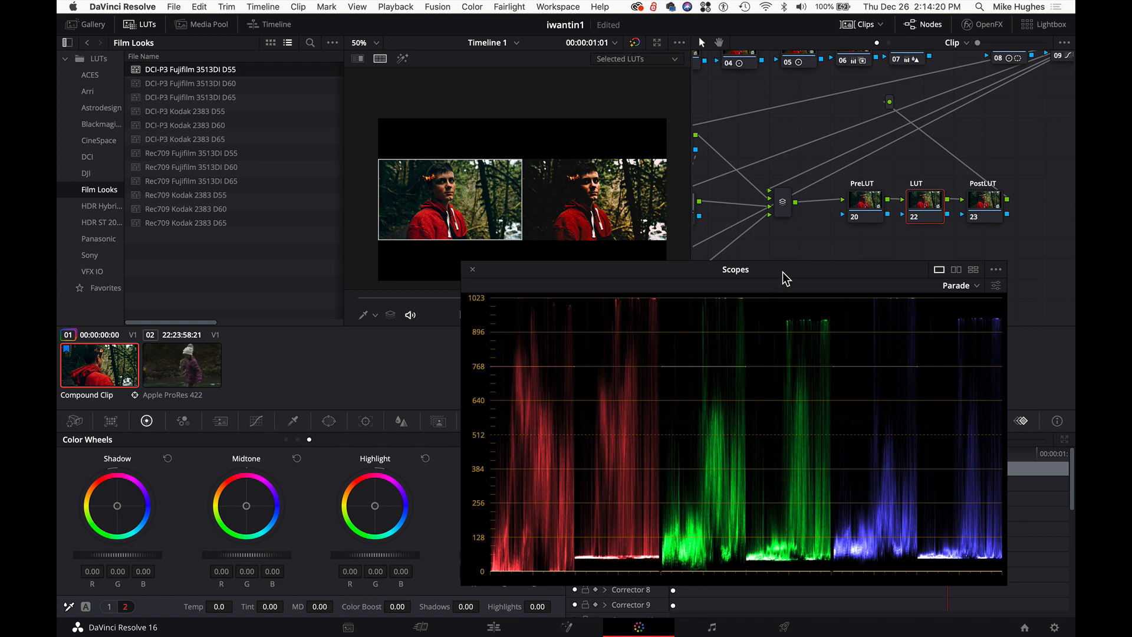
Step: Preview the Film Looks LUTs from DCI-P3 Fujifilm 3513DI D60 onward and leave Rec709 Kodak 2383 D60 selected
left_click(229, 83)
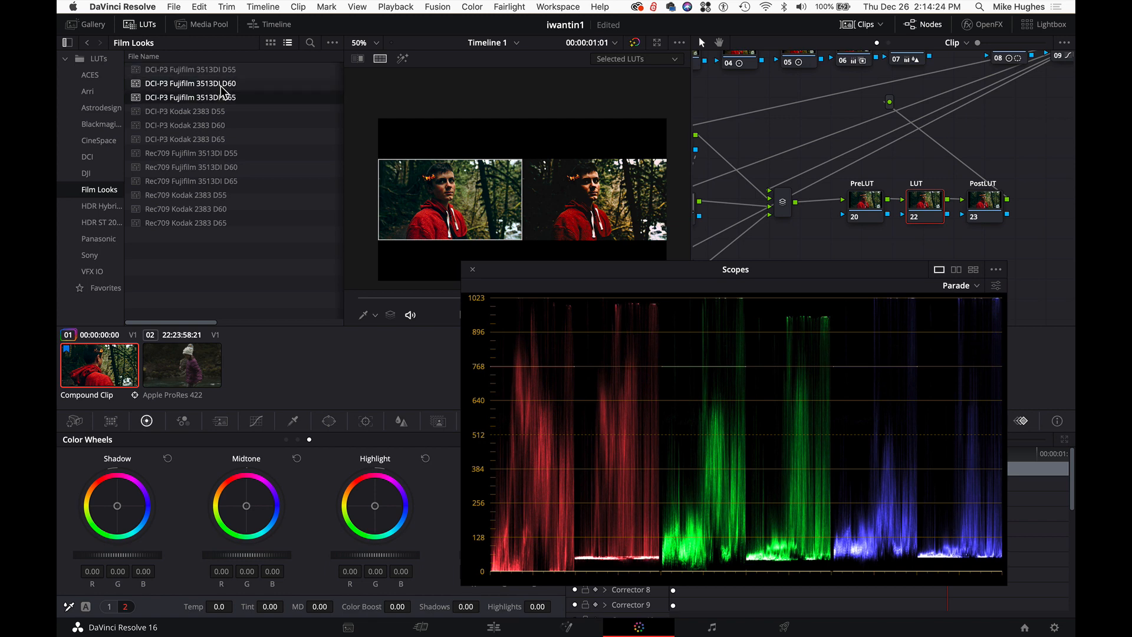
key("Down")
key("Down")
key("Down")
key("Down")
key("Down")
key("Down")
key("Down")
key("Down")
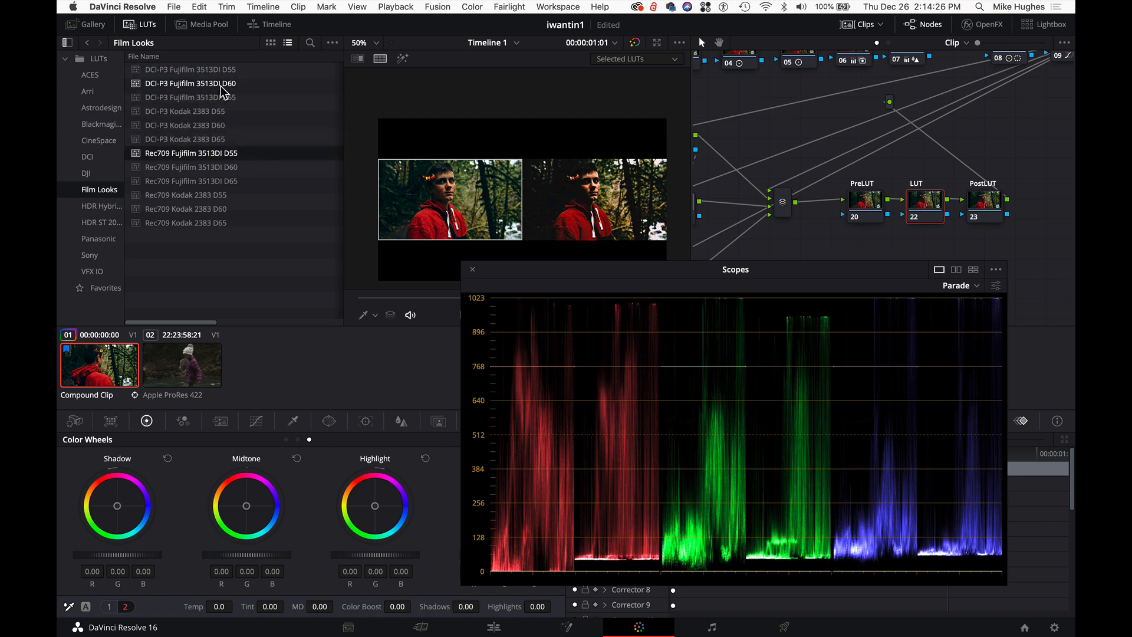
key("Down")
key("Down")
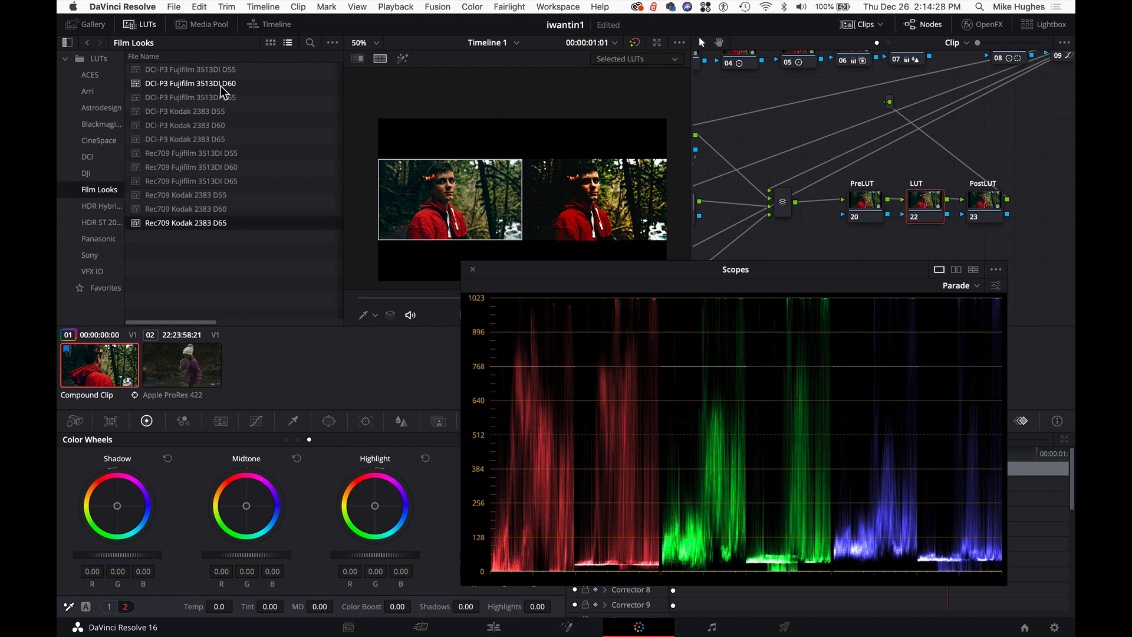
key("Up")
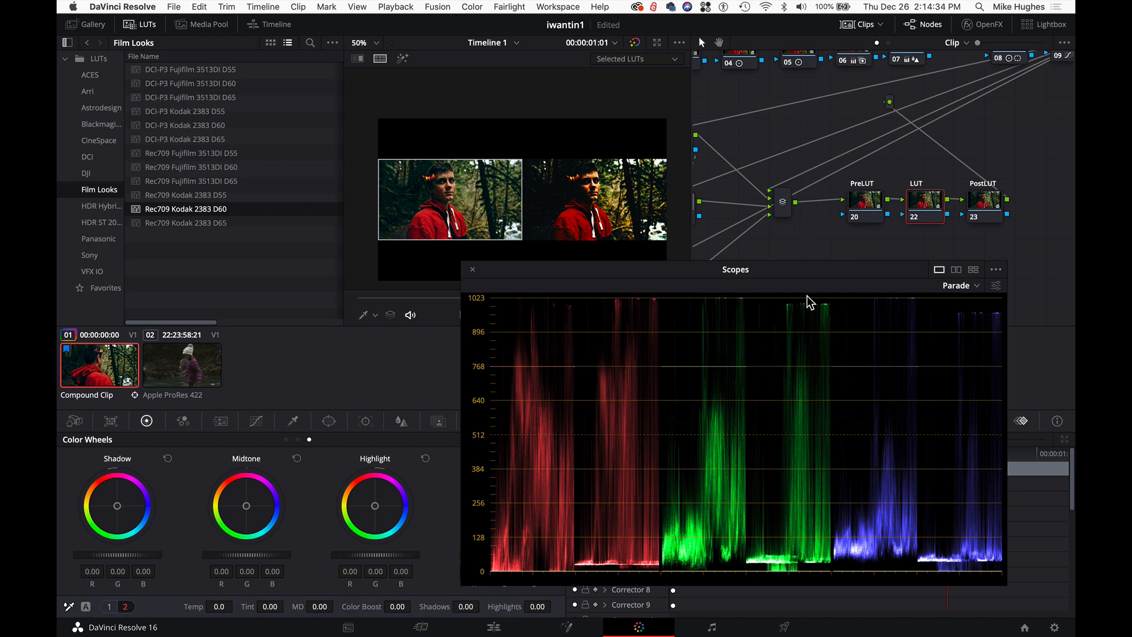
Step: On the PreLUT node, raise the custom curve's black point and add a control point in the shadows
left_click(865, 203)
left_click_drag(794, 275, 833, 263)
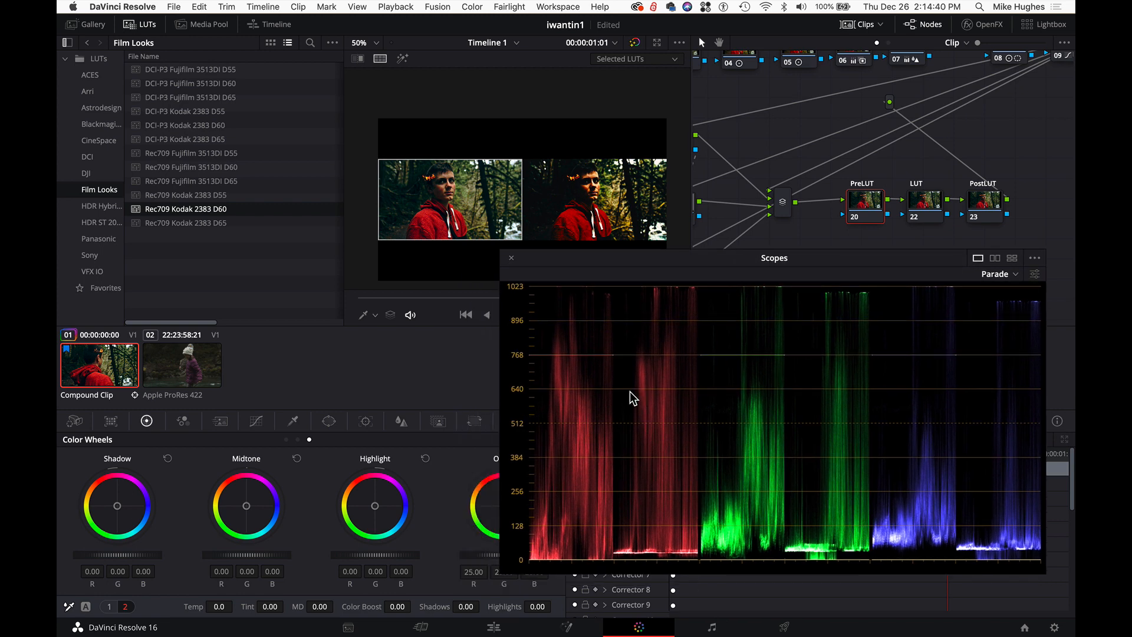
left_click(257, 422)
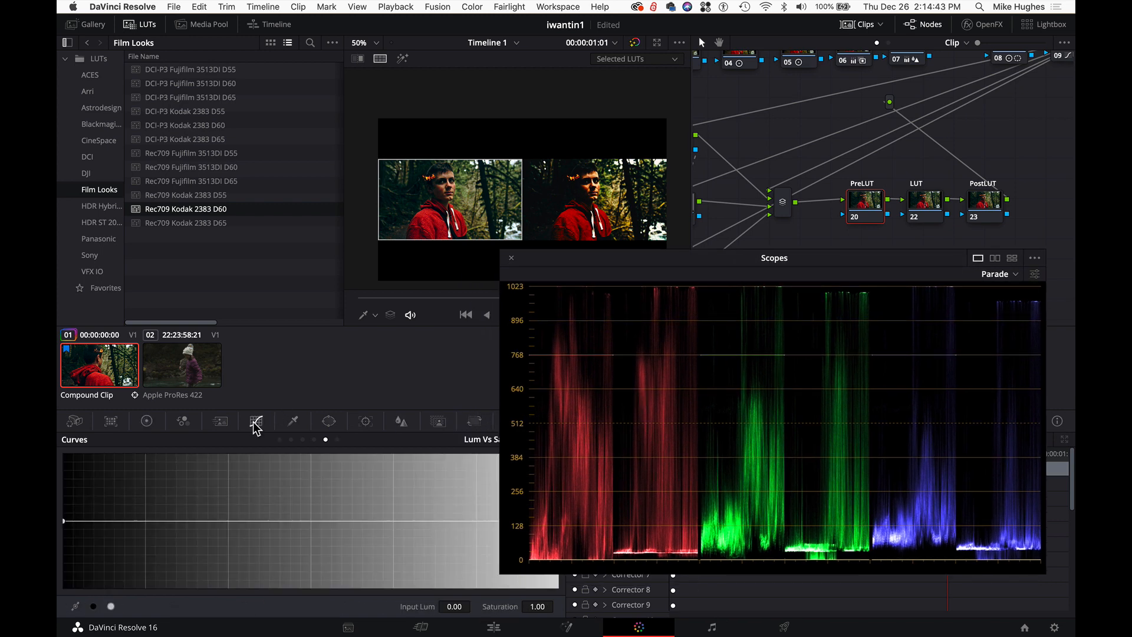
left_click(483, 440)
left_click(487, 458)
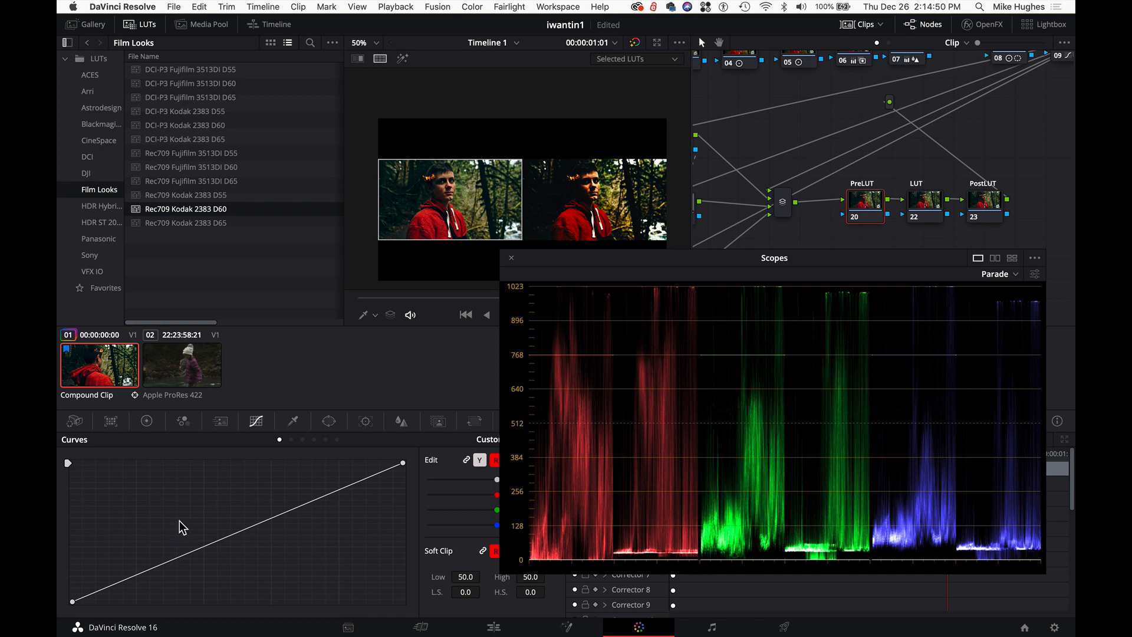
left_click_drag(72, 601, 93, 577)
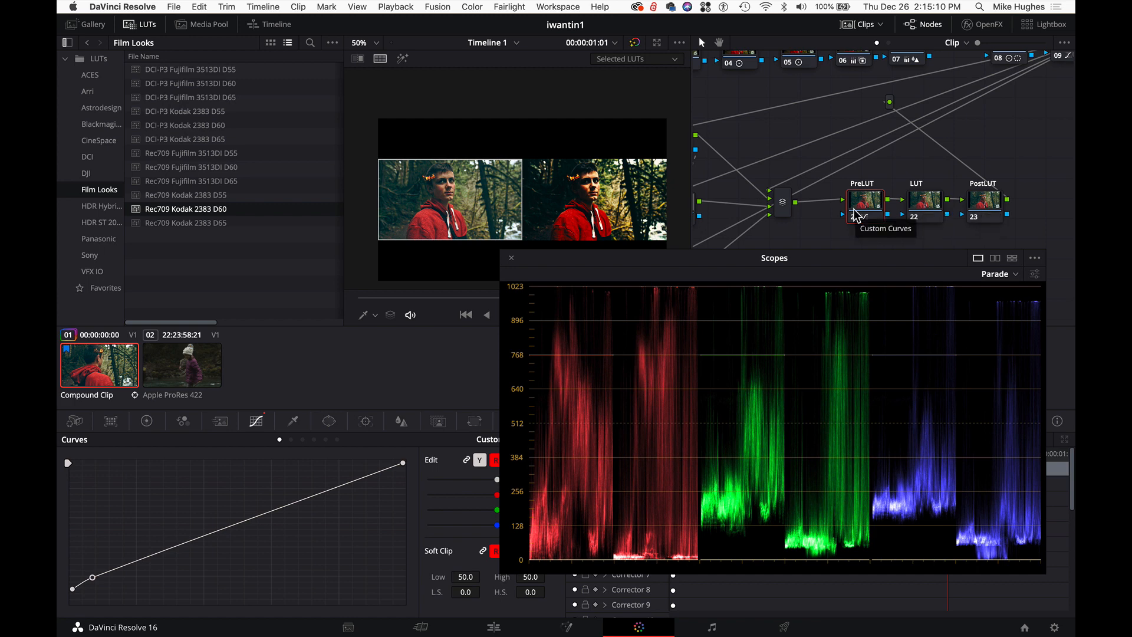
Step: Select the PostLUT node and lower the Scopes window to clear the viewer's transport area
left_click(930, 209)
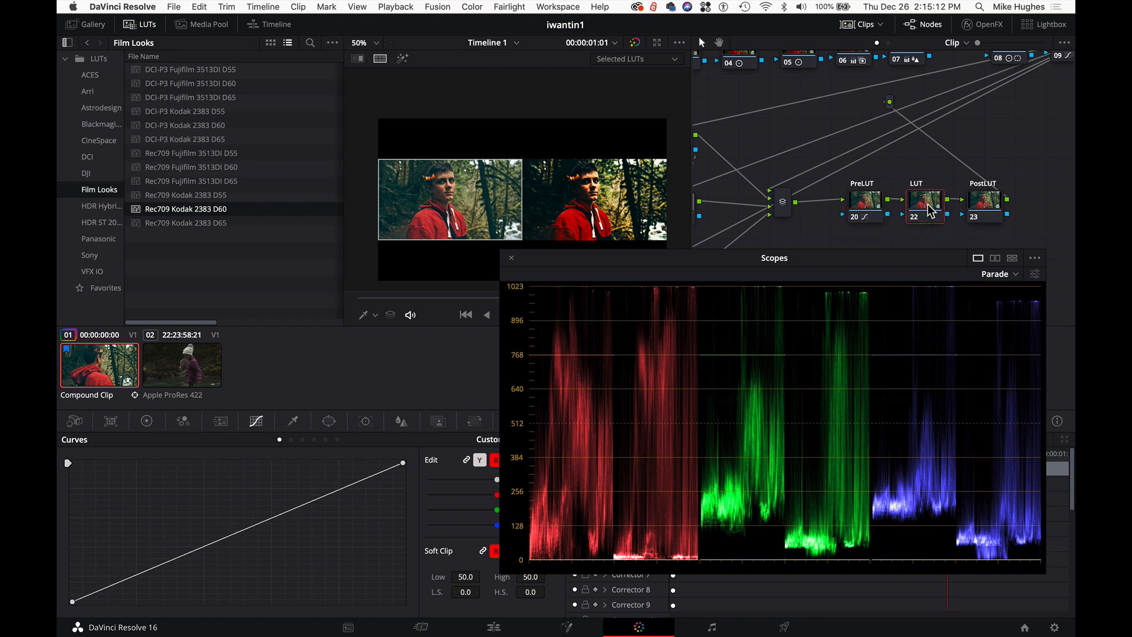
left_click(983, 208)
left_click_drag(864, 257, 844, 310)
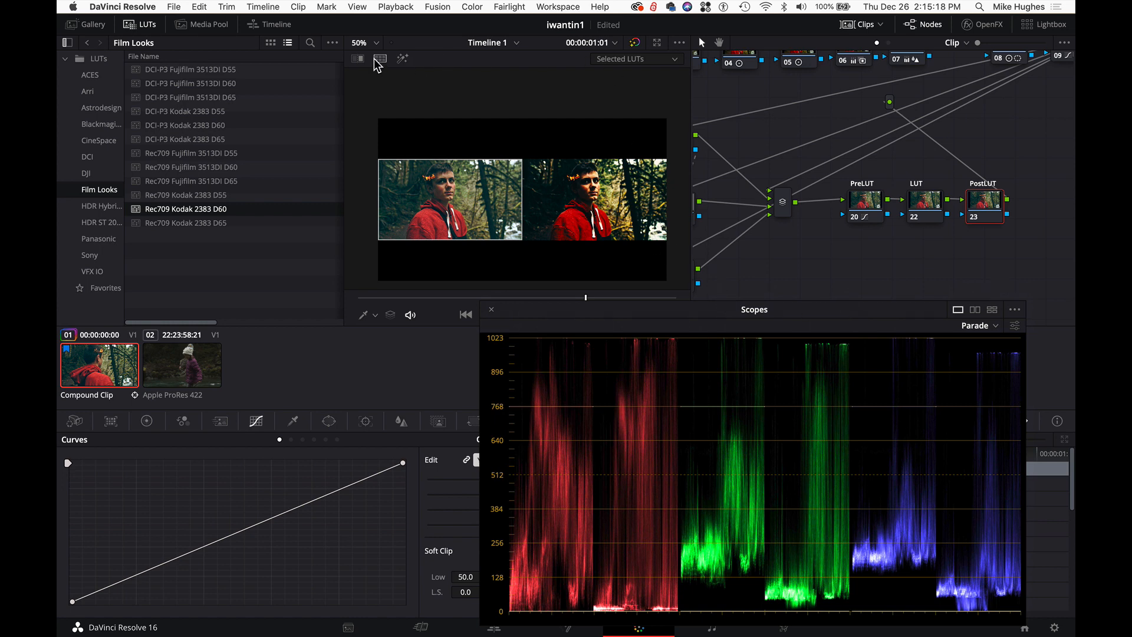
Step: Preview Rec709 Fujifilm 3513DI D65 and D55, and the Blackmagic Design LUTs from 4.6K Film to Video through 4K Film to Video v3
left_click(242, 177)
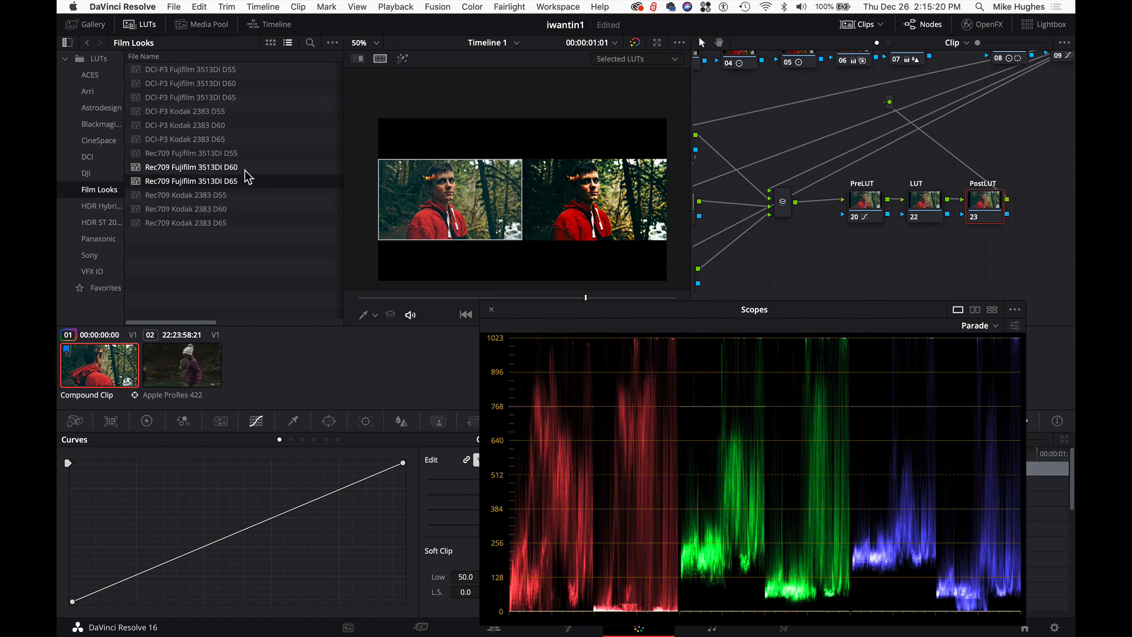
left_click(251, 158)
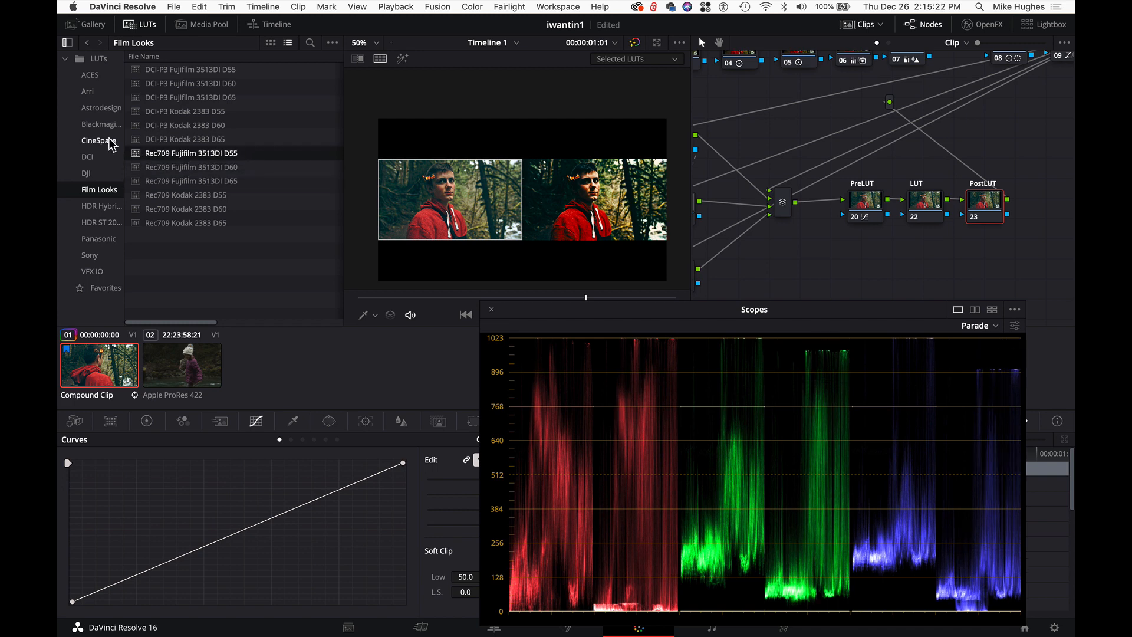
left_click(104, 124)
left_click(239, 141)
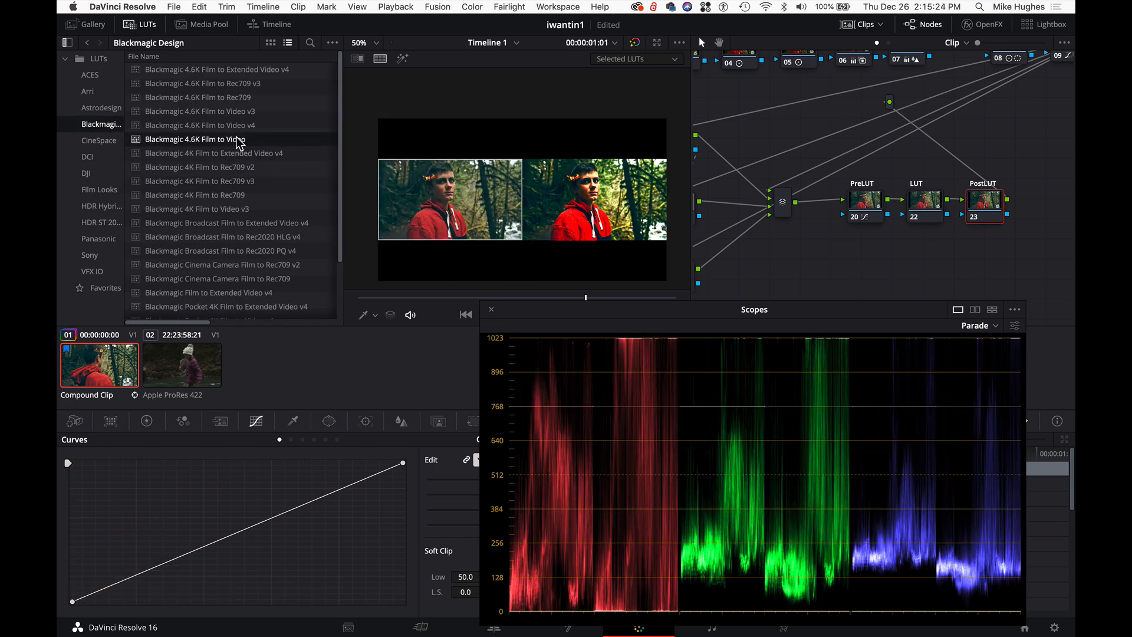
left_click(233, 153)
left_click(223, 167)
left_click(214, 208)
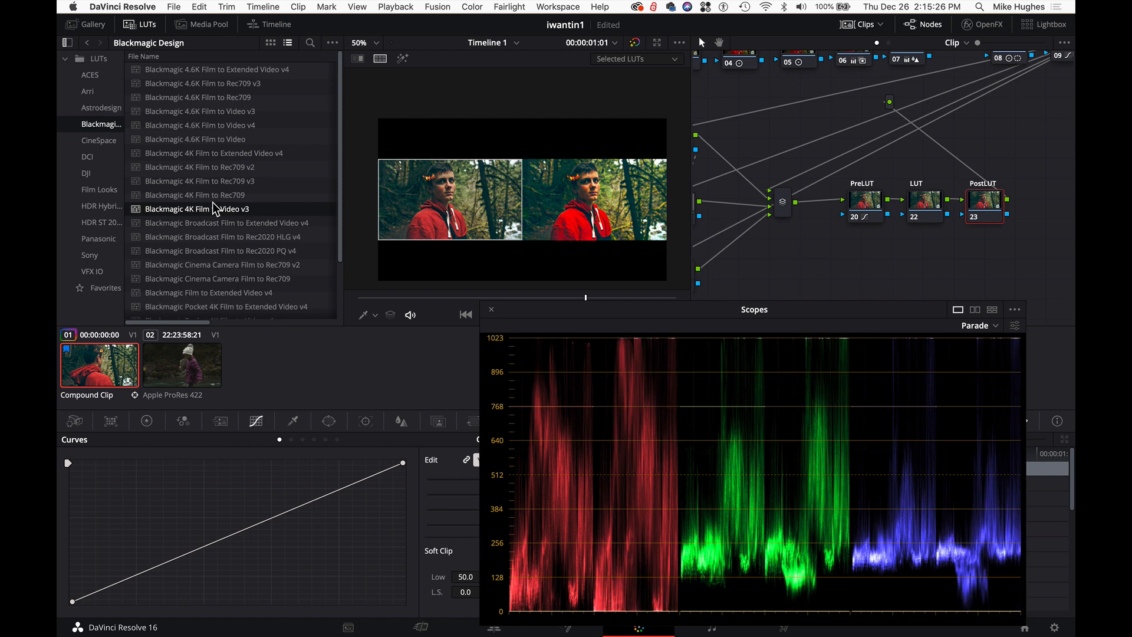
Step: Check the CineSpace LUT folder and preview the DCI folder's sRGB, Rec709 and P3 to DCI-XYZ LUTs
left_click(105, 141)
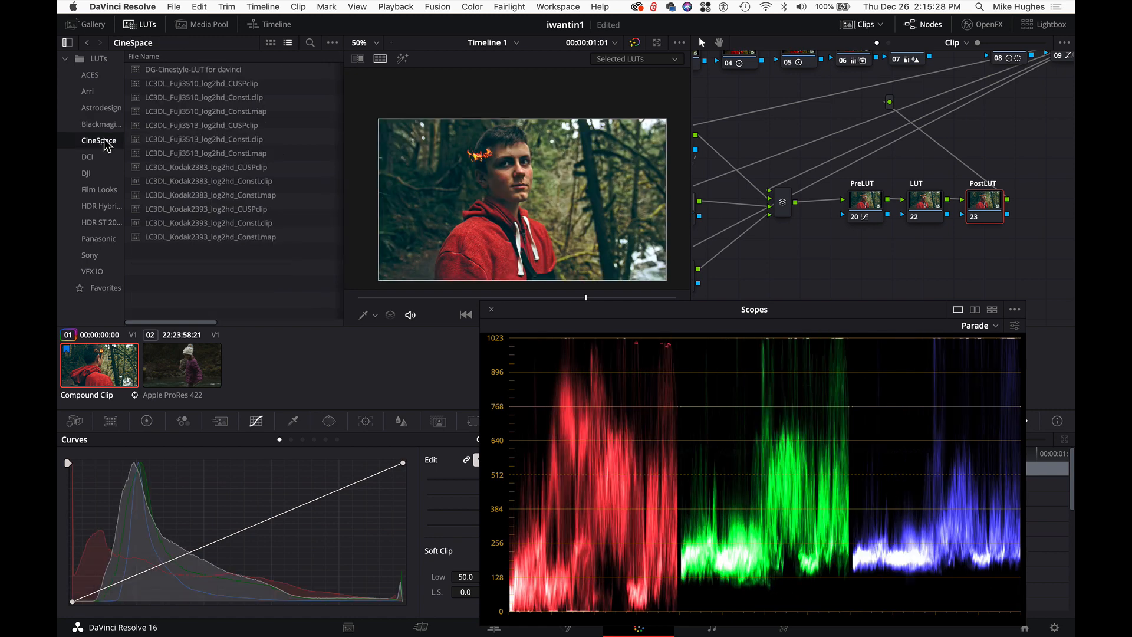
left_click(101, 156)
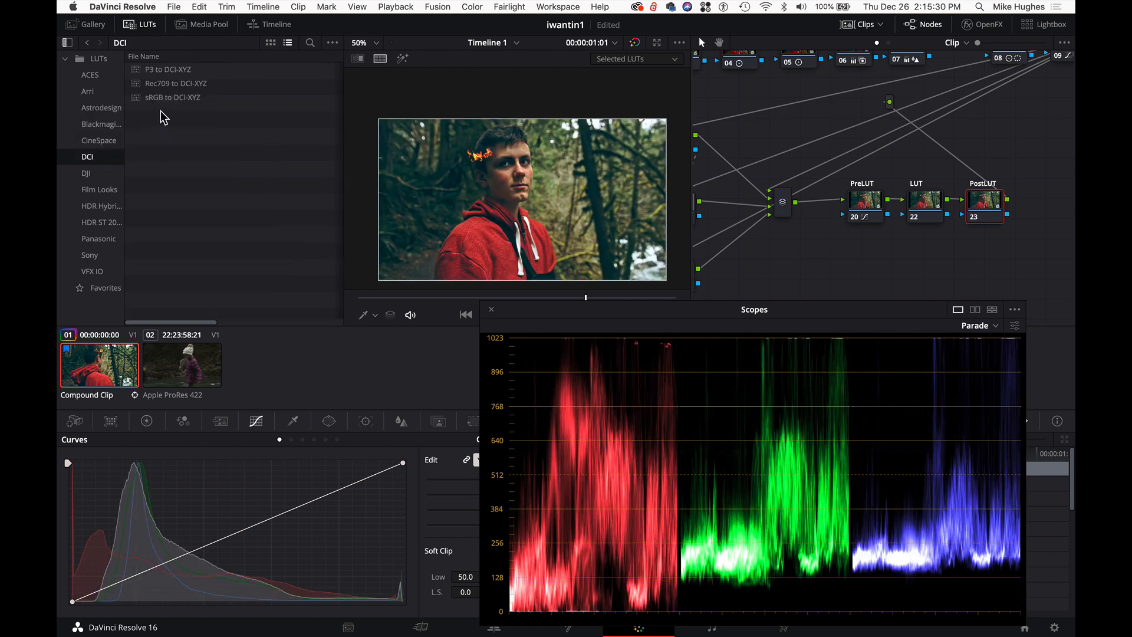
left_click(168, 96)
left_click(184, 78)
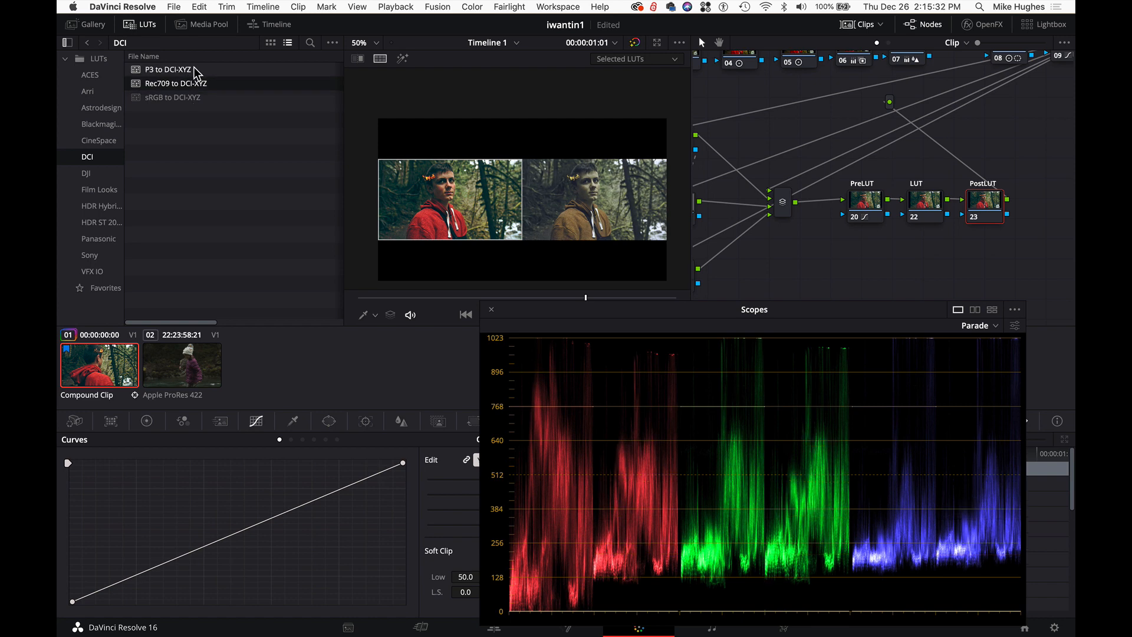
left_click(193, 71)
Step: Compare the Film Looks LUTs from DCI-P3 Fujifilm 3513DI D65 through Rec709 Kodak 2383 D65, ending on Rec709 Fujifilm 3513DI D55
left_click(99, 189)
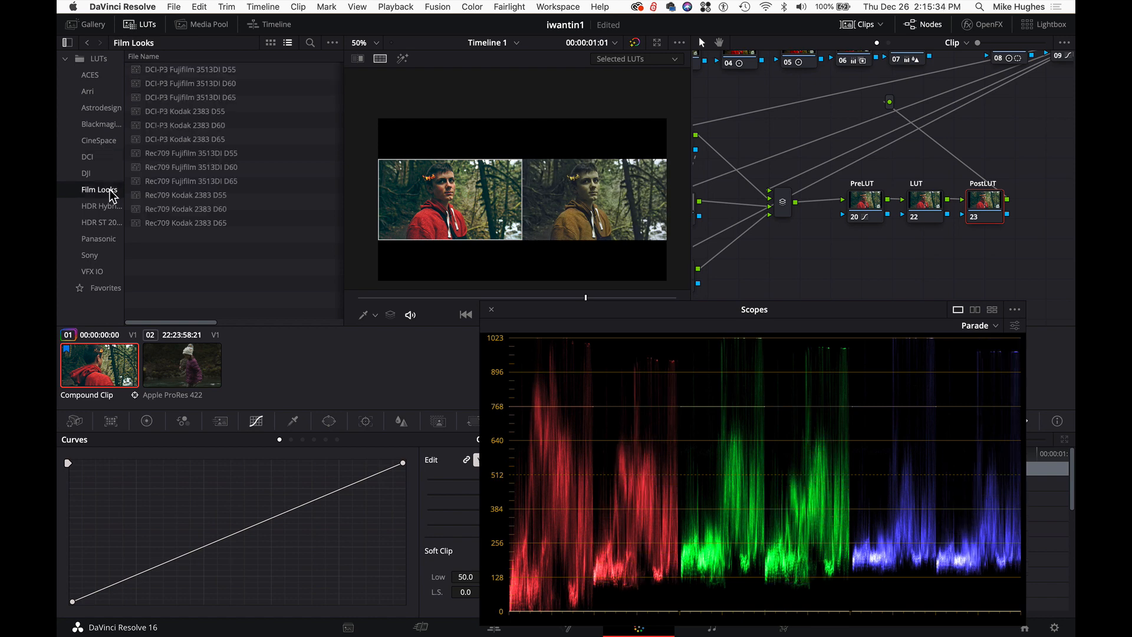
left_click(197, 139)
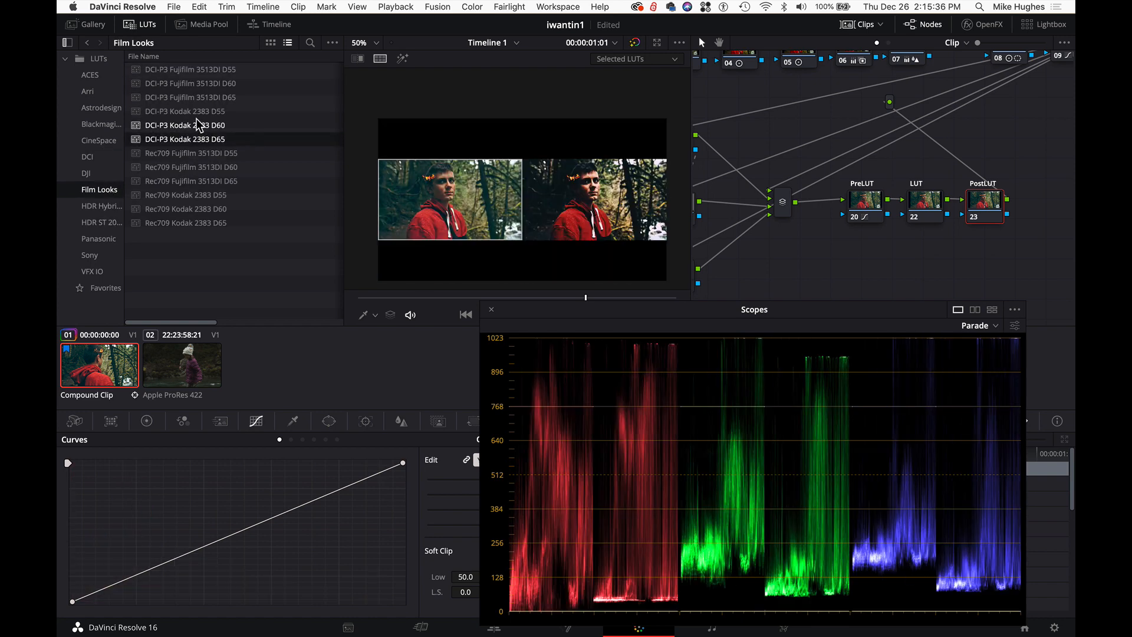
left_click(196, 119)
left_click(202, 102)
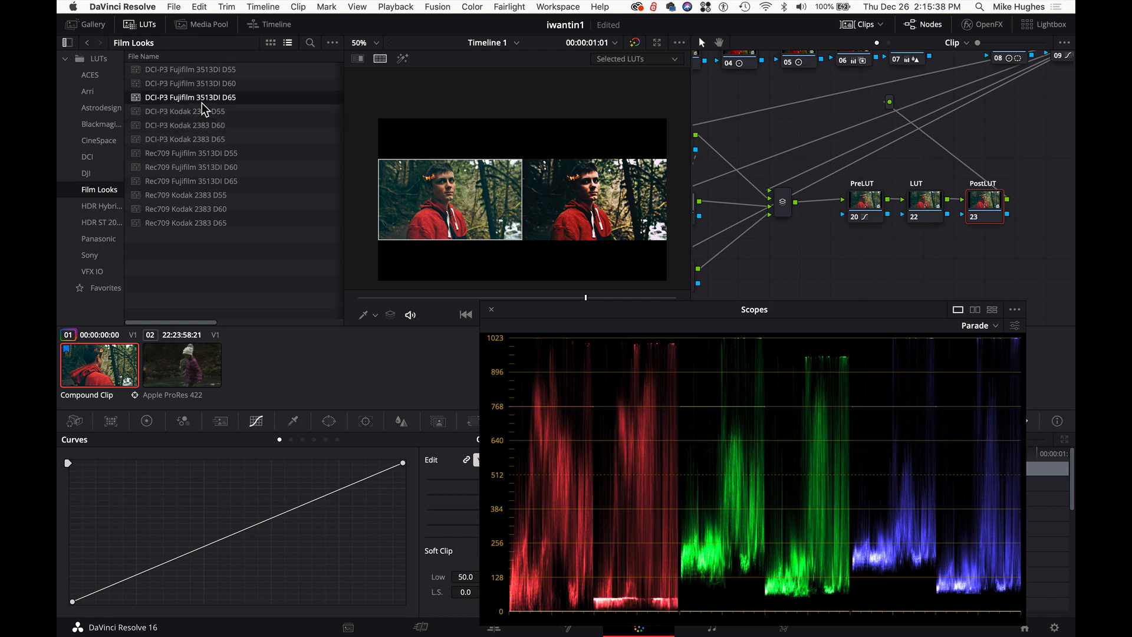
key("Down")
key("Down")
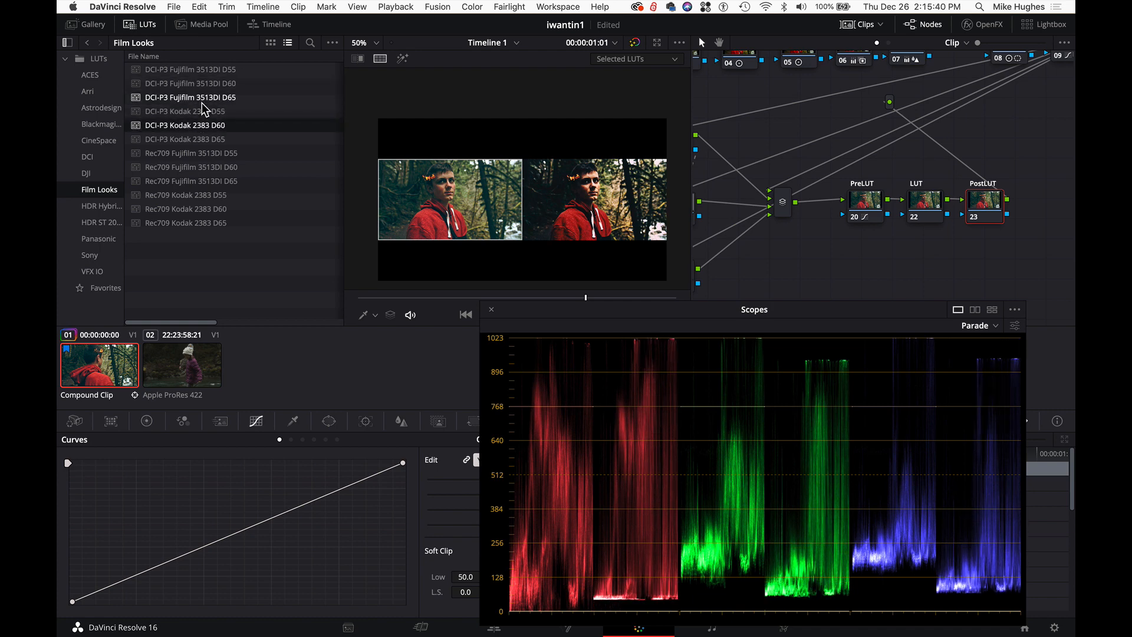
key("Down")
key("Down")
key("Down")
key("Down")
key("Down")
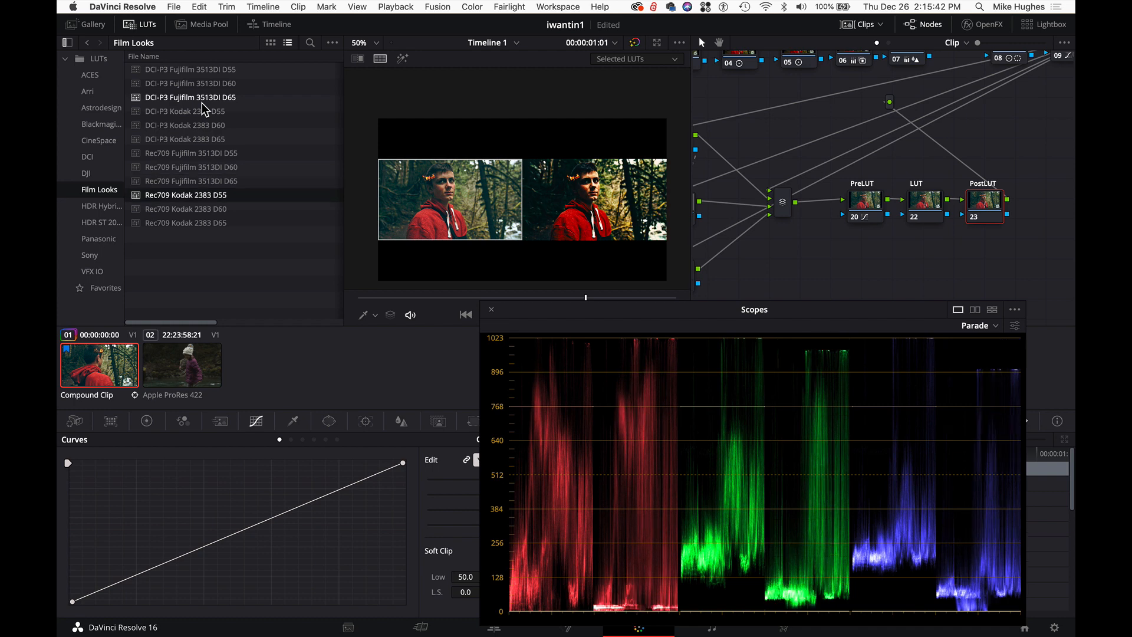
key("Down")
key("Down")
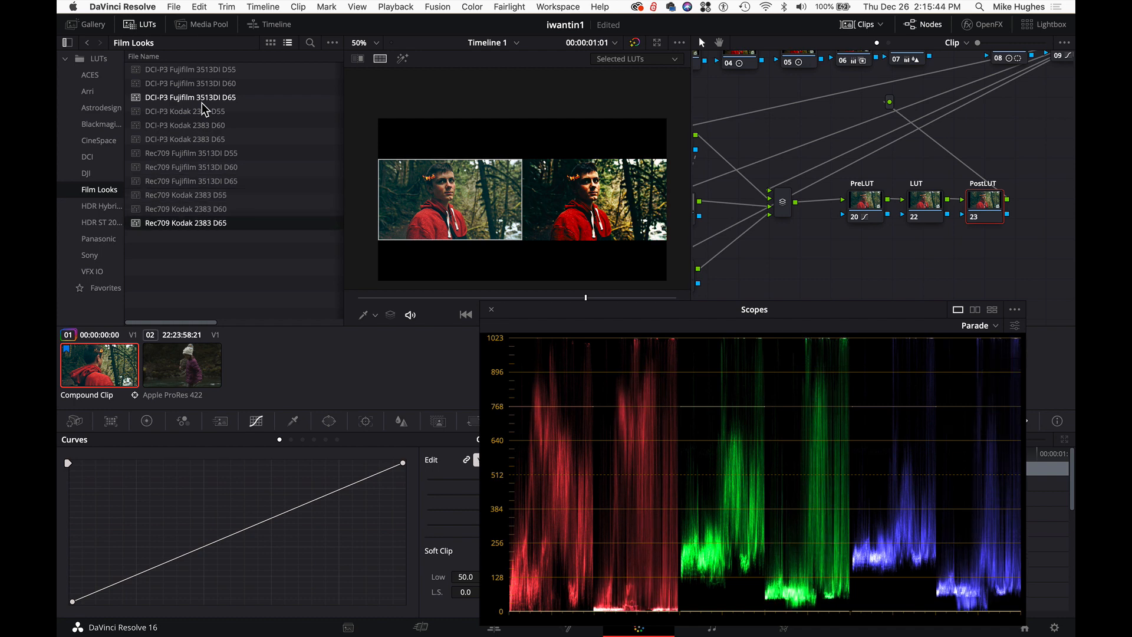
key("Up")
key("Up")
key("Up")
key("Up")
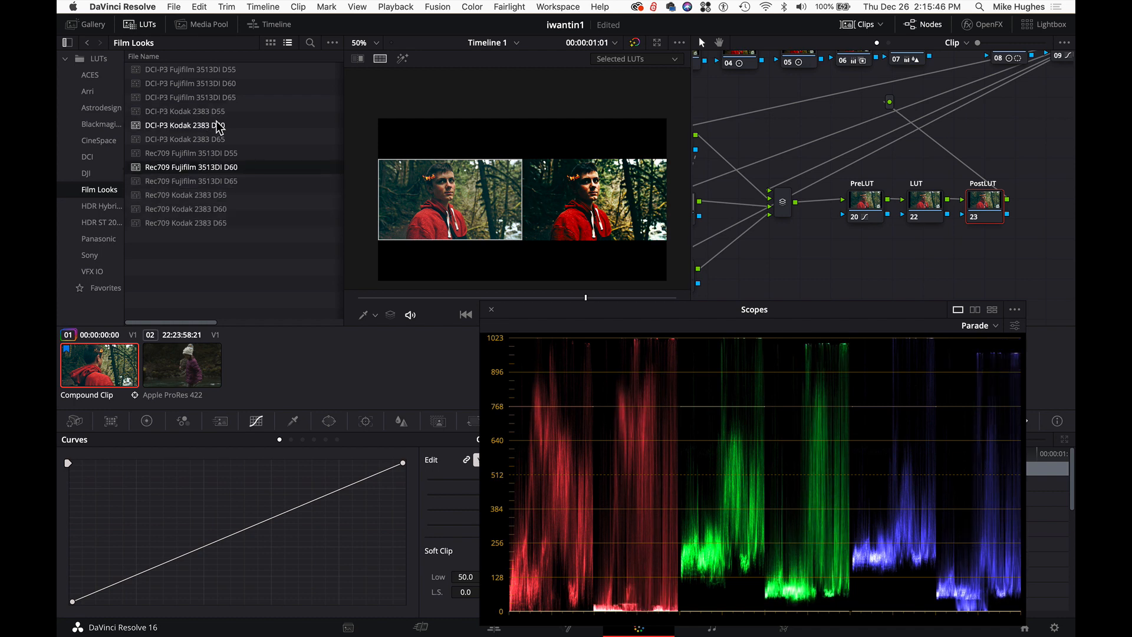
left_click(233, 156)
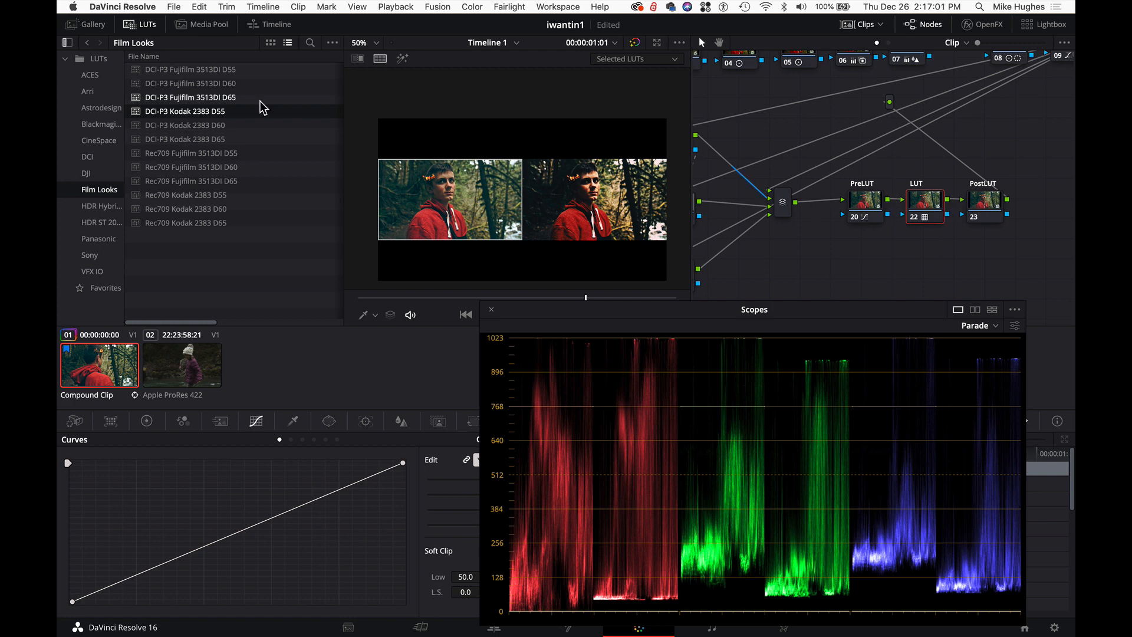
Step: Apply the DCI-P3 Kodak 2383 D55 film look to the LUT node, and close the split-screen comparison and LUT browser
left_click(249, 84)
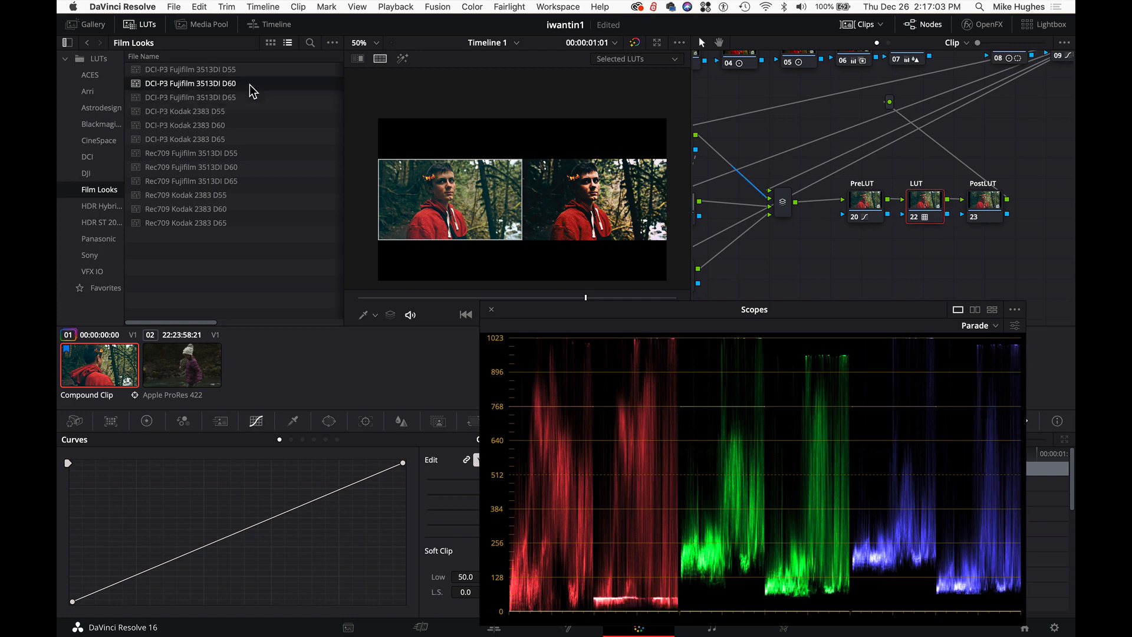
left_click(238, 113)
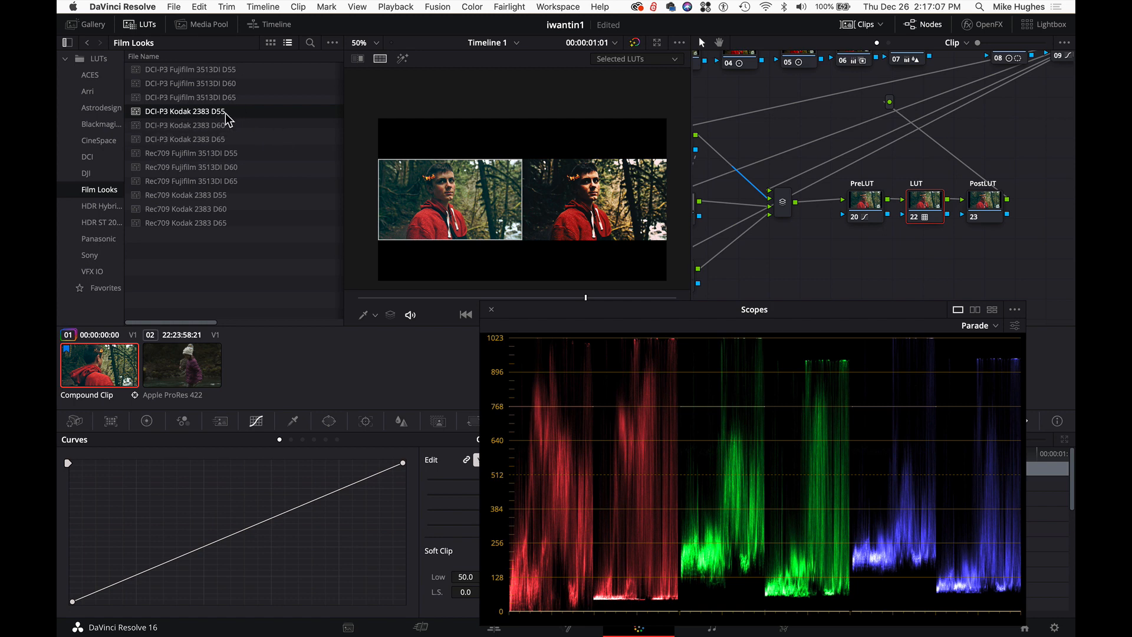
left_click_drag(195, 115, 921, 210)
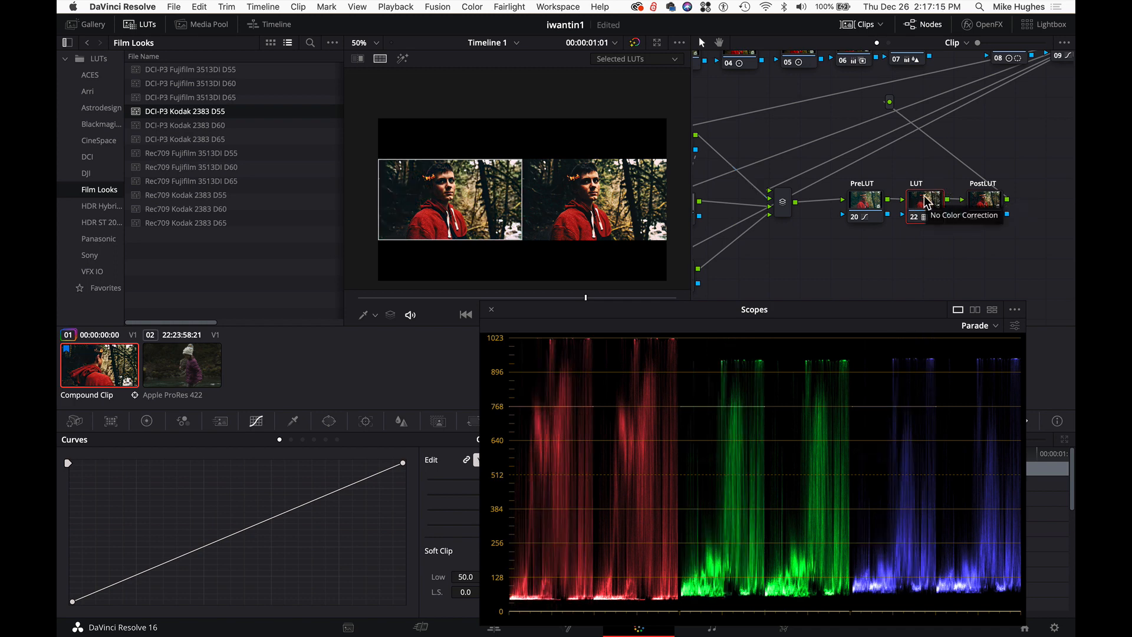
left_click(379, 59)
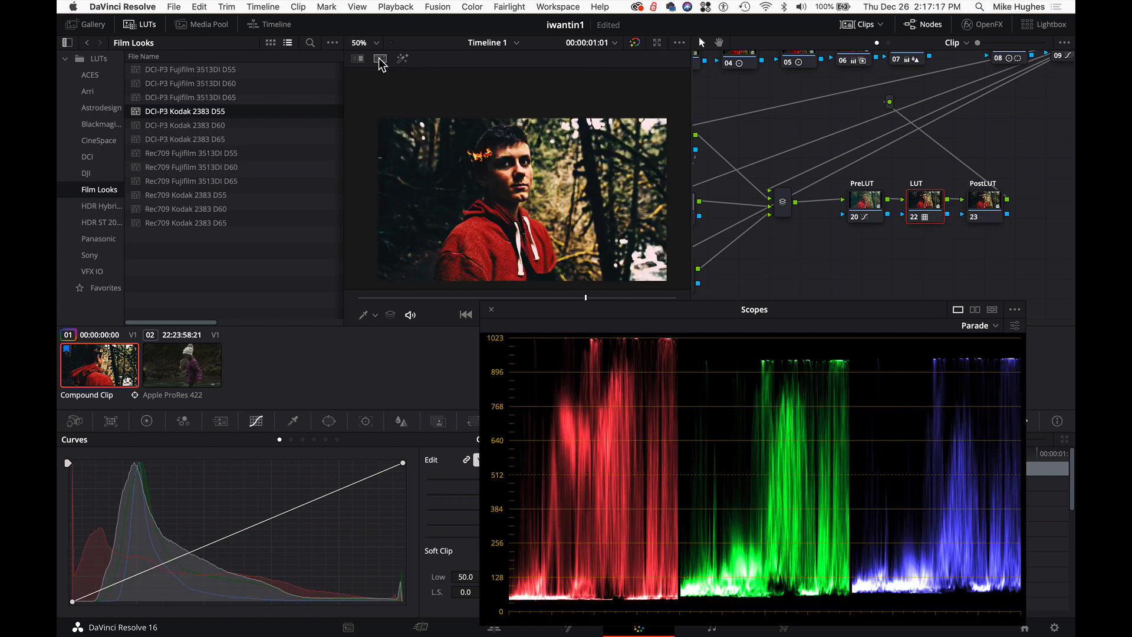
left_click(138, 24)
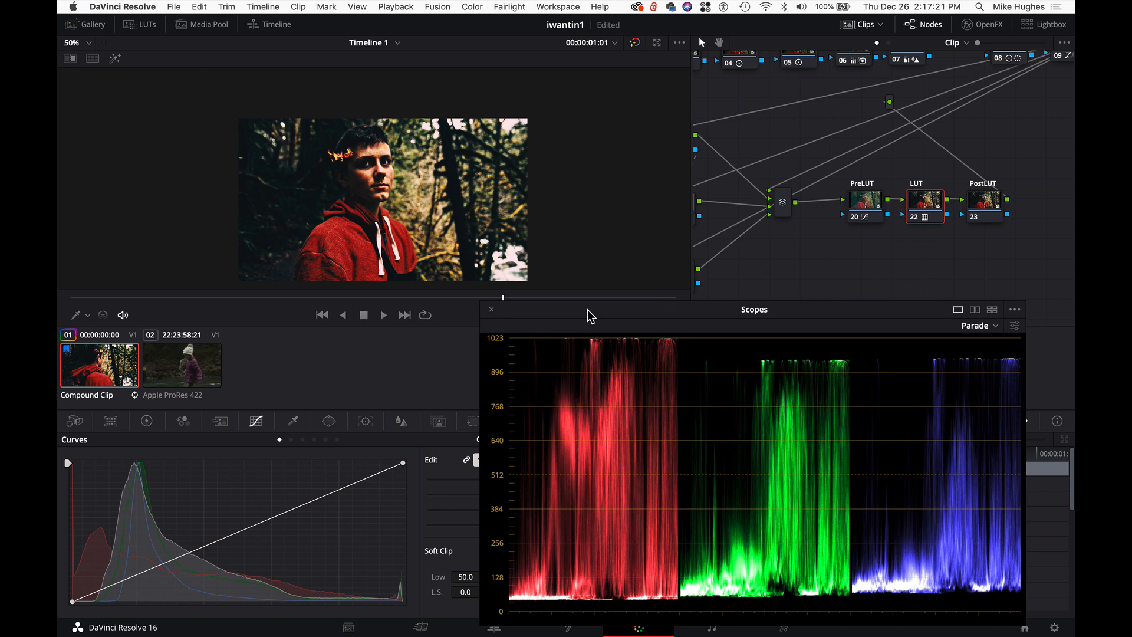
Step: Examine the LUT node's available 3D LUTs in the Film Looks group without changing the assigned one
right_click(926, 209)
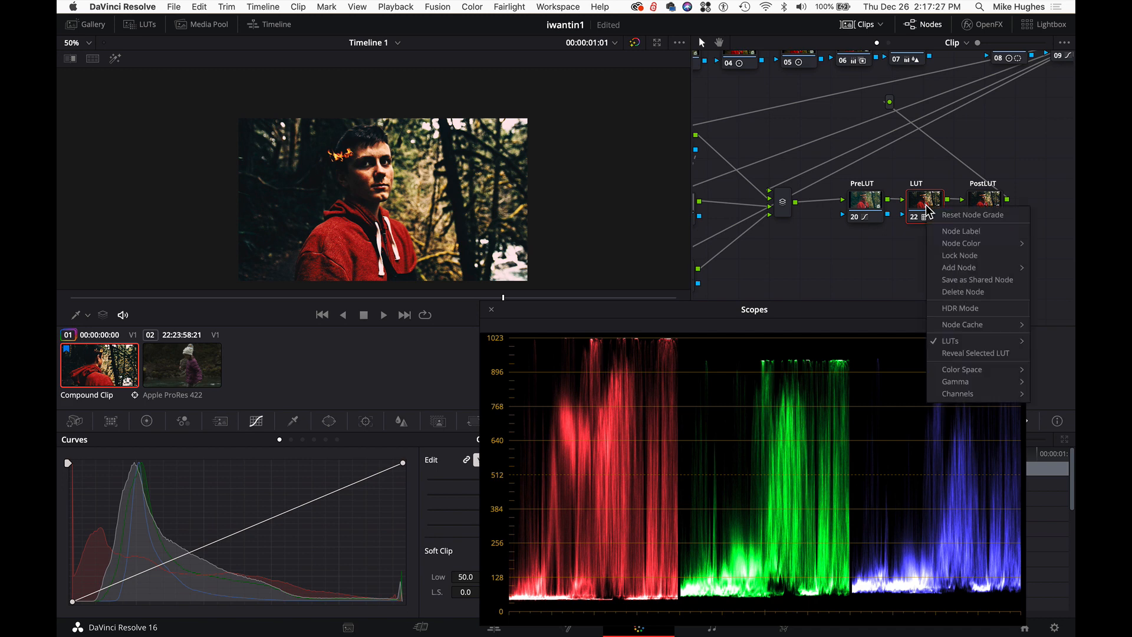
mouse_move(972, 249)
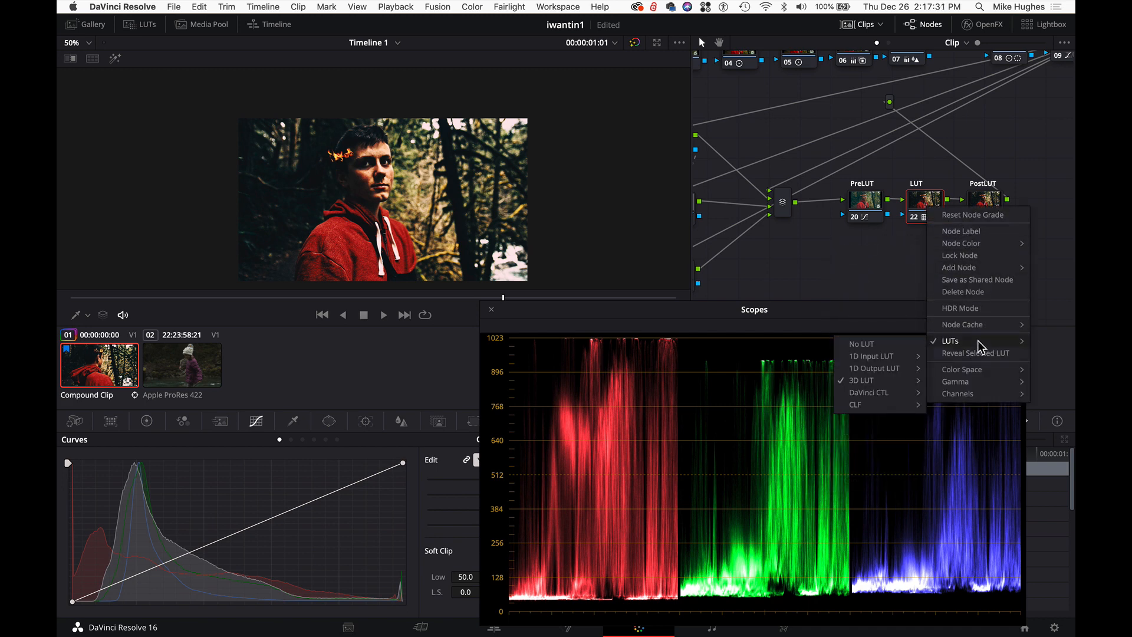
mouse_move(951, 342)
mouse_move(887, 380)
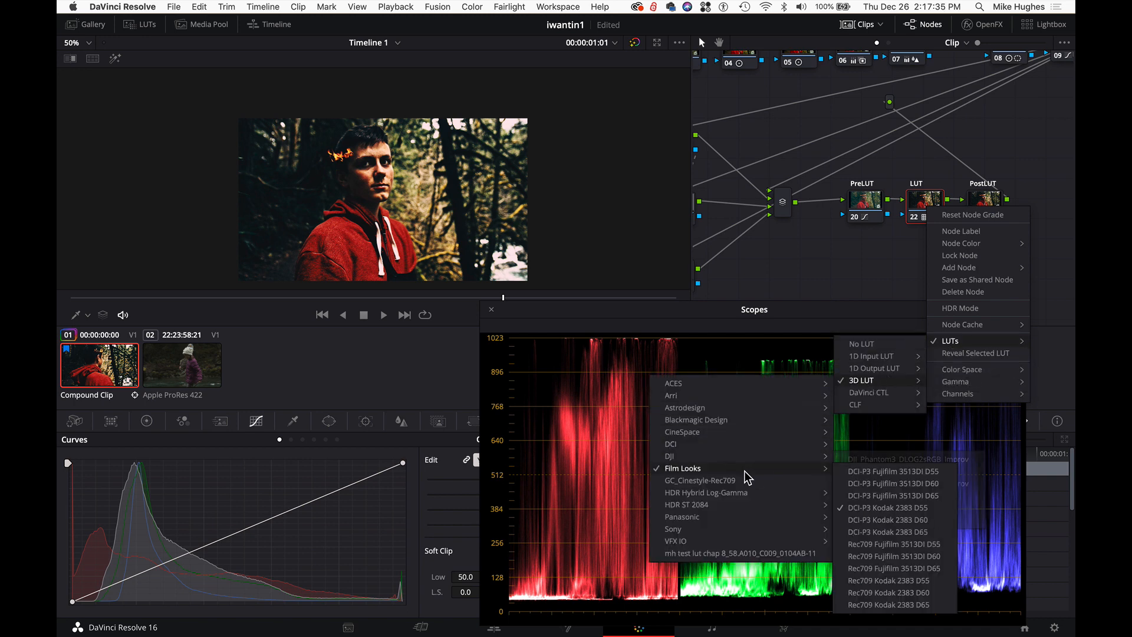
mouse_move(981, 269)
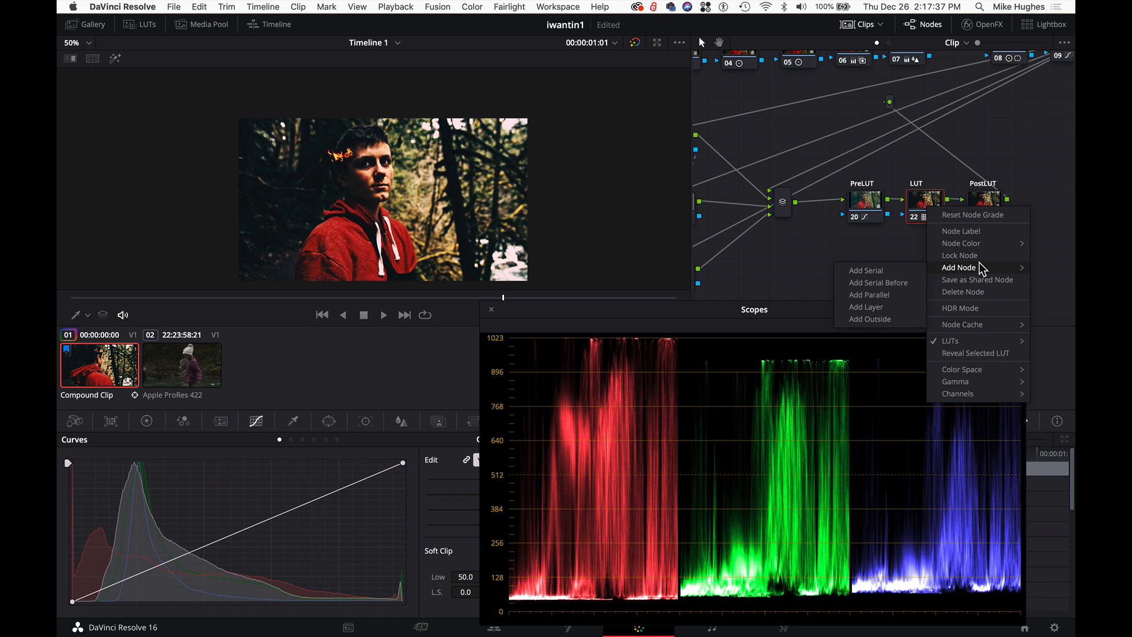
left_click(929, 170)
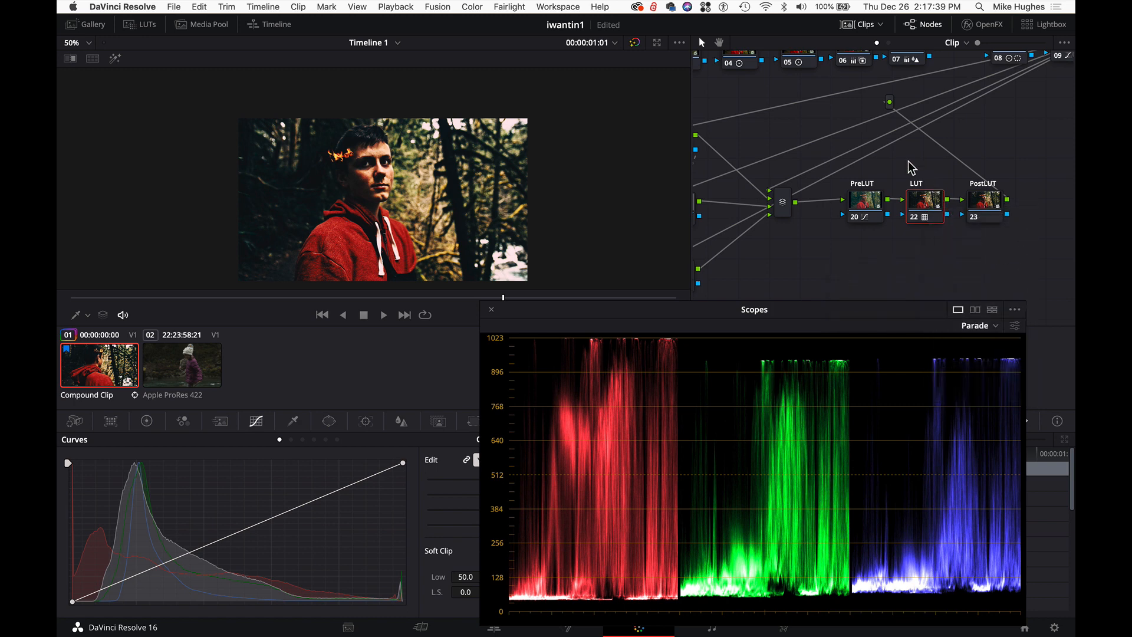
Step: Close the scopes and reduce the LUT node's key output gain to 0.691
left_click(491, 311)
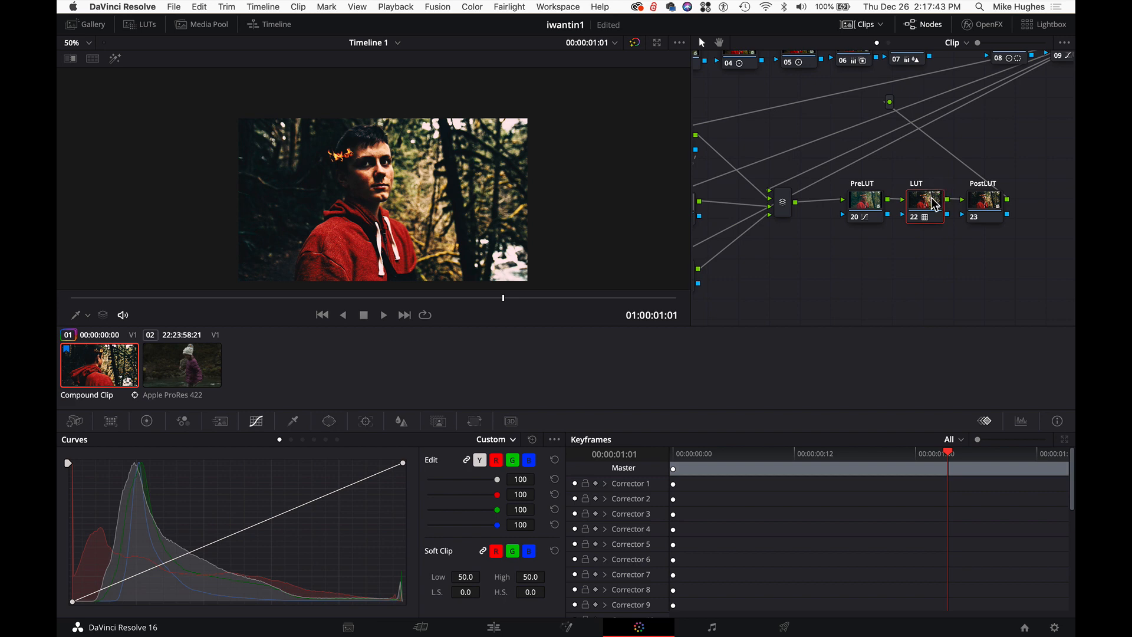
left_click(437, 420)
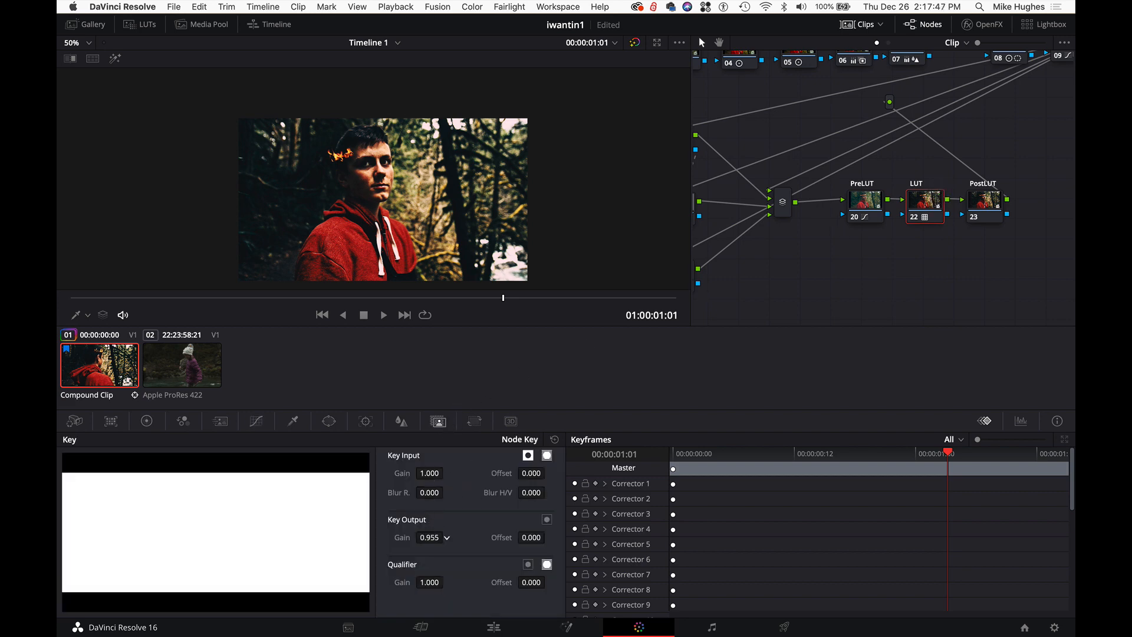
left_click_drag(430, 537, 404, 537)
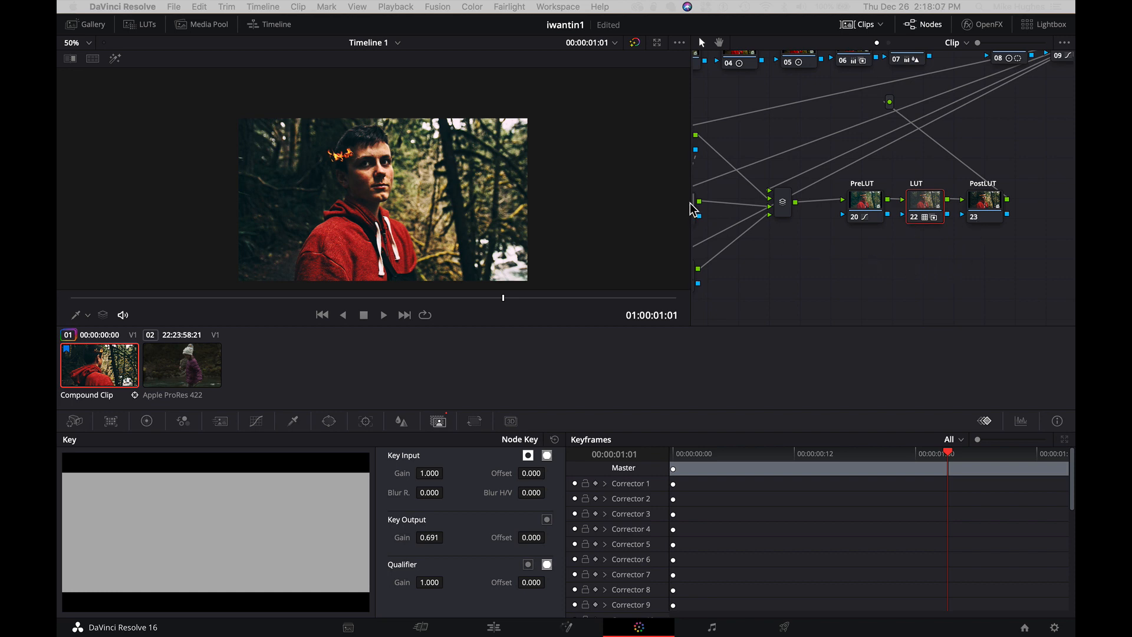
Step: Widen the node editor to show more of the node tree and select the PostLUT node
left_click_drag(688, 200, 429, 195)
left_click_drag(828, 165, 808, 76)
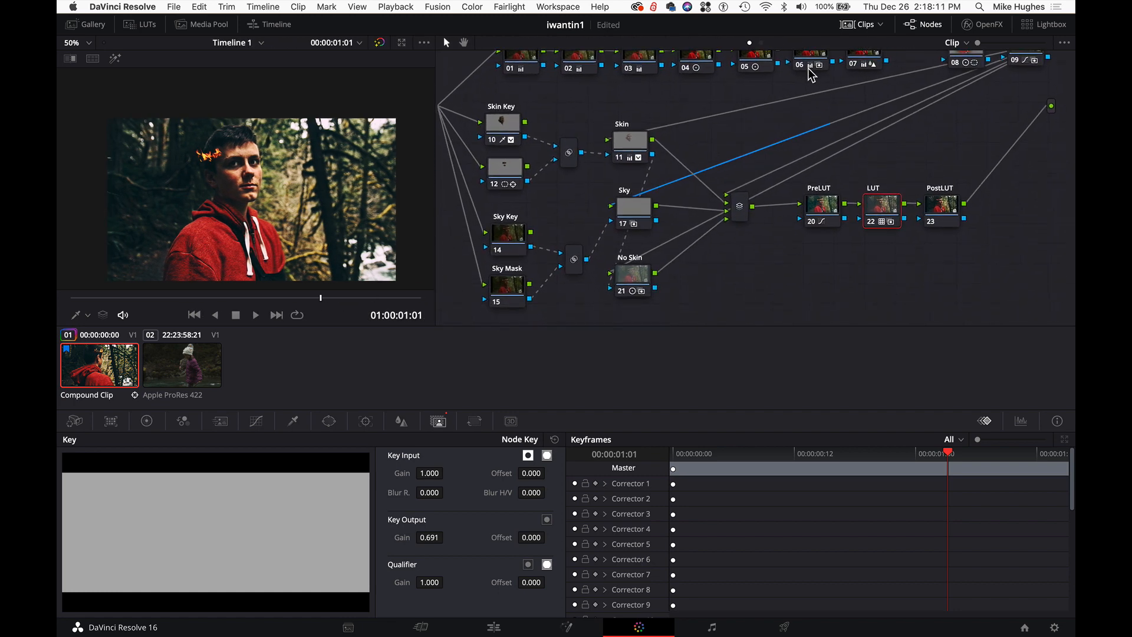
left_click_drag(776, 254, 737, 192)
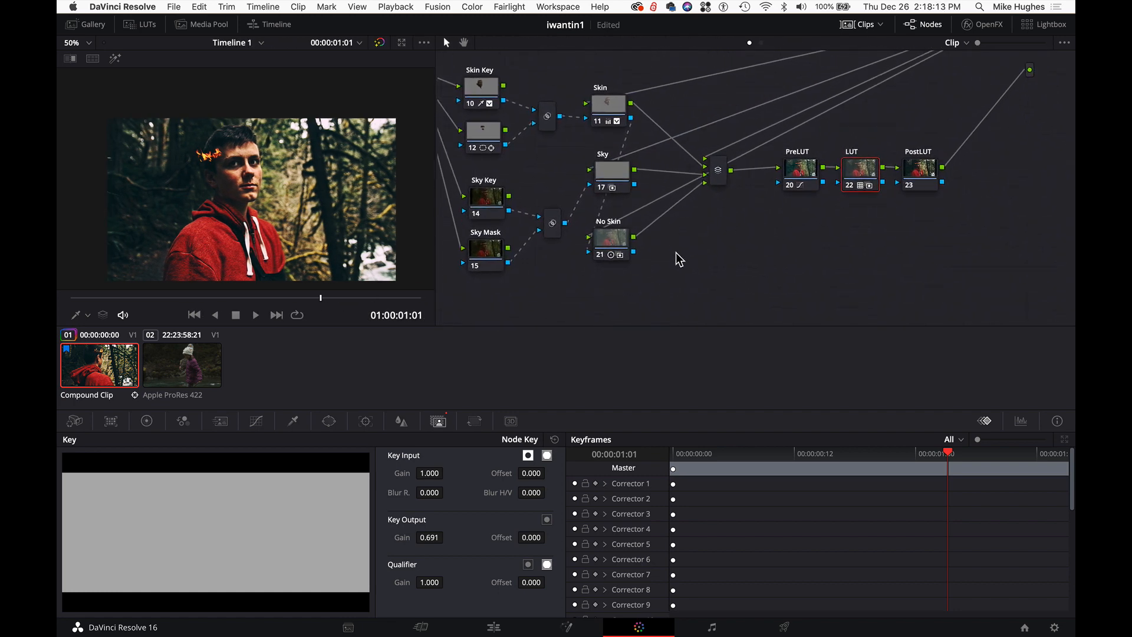
left_click(921, 172)
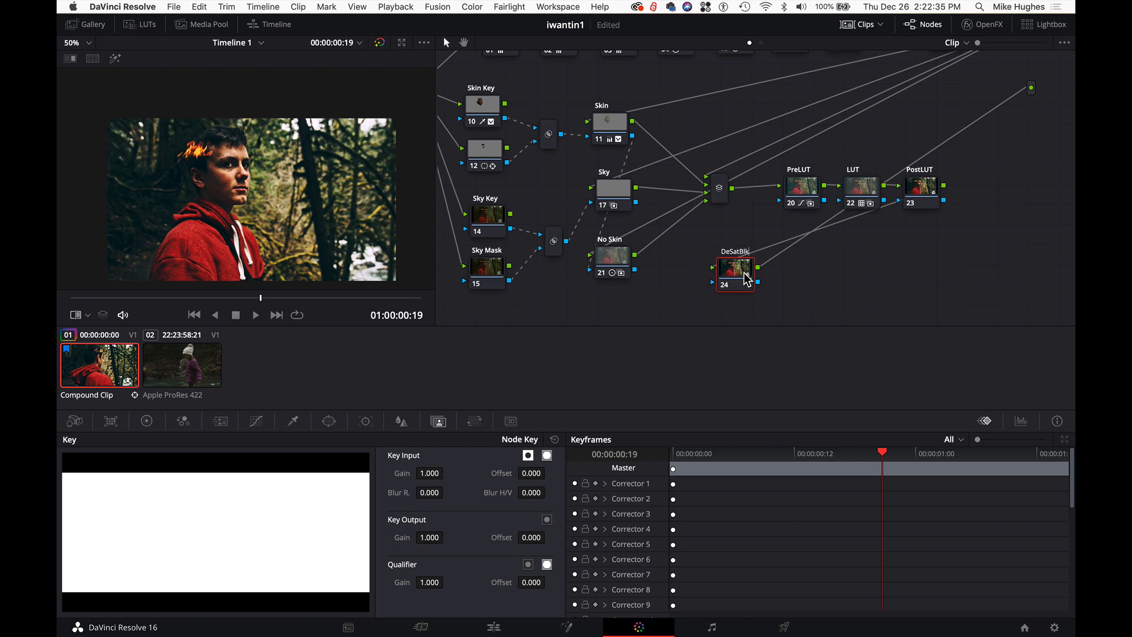
Step: Finish labelling node 24 as DeSatBlks, shift it slightly, and open its custom curves
type("s")
left_click_drag(747, 282, 750, 287)
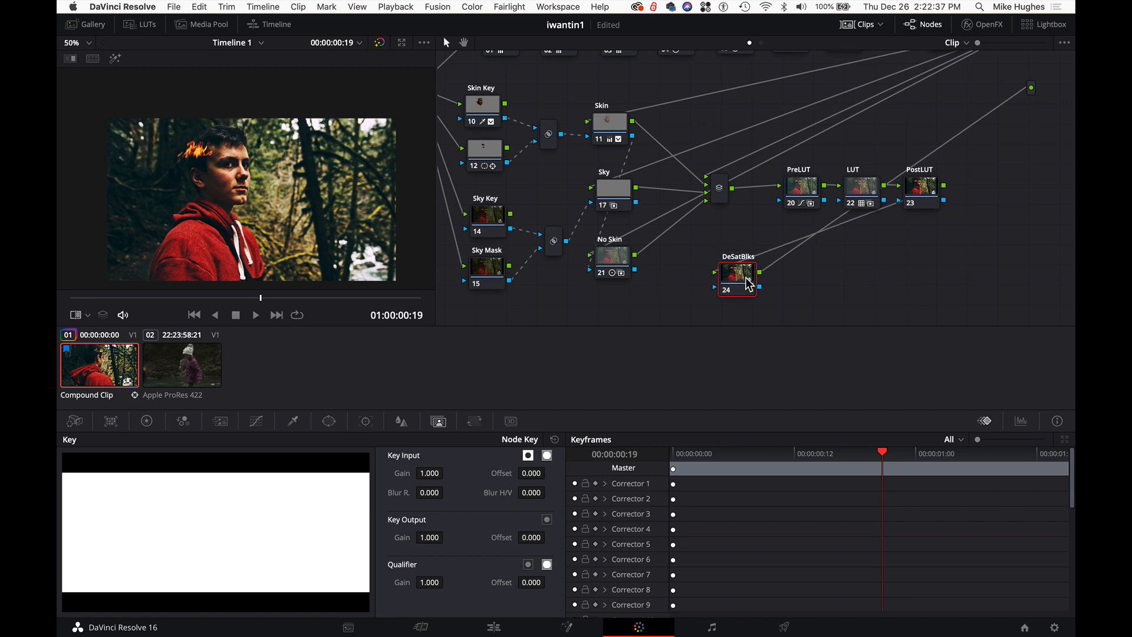
left_click(257, 423)
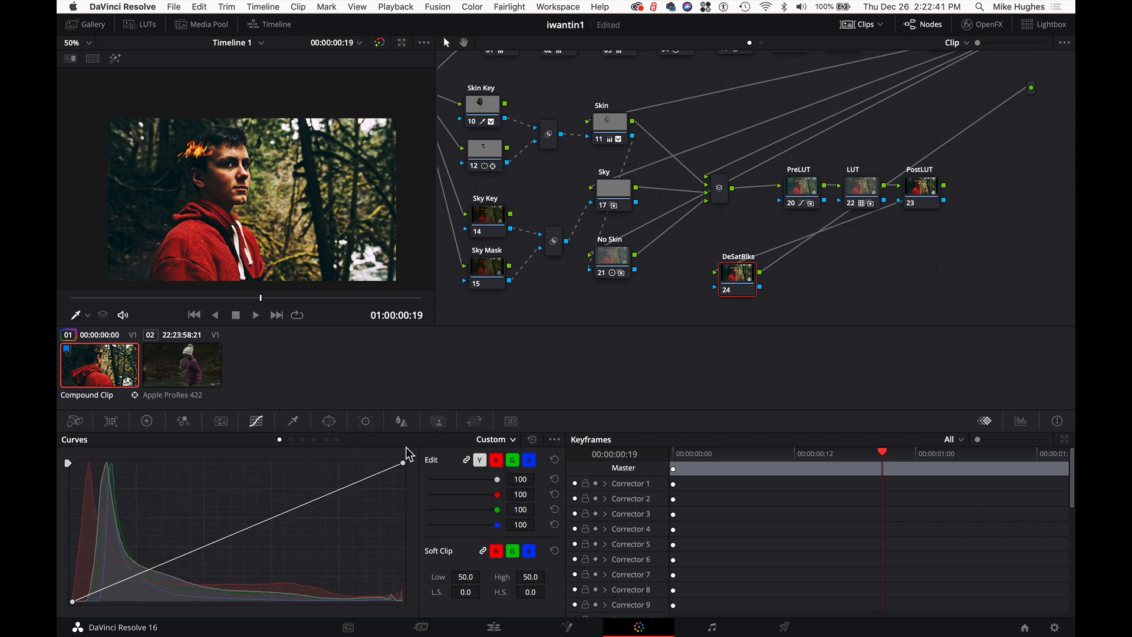
Step: Sample the RGB values of the dark shadow areas in the viewer with the qualifier picker
left_click(514, 440)
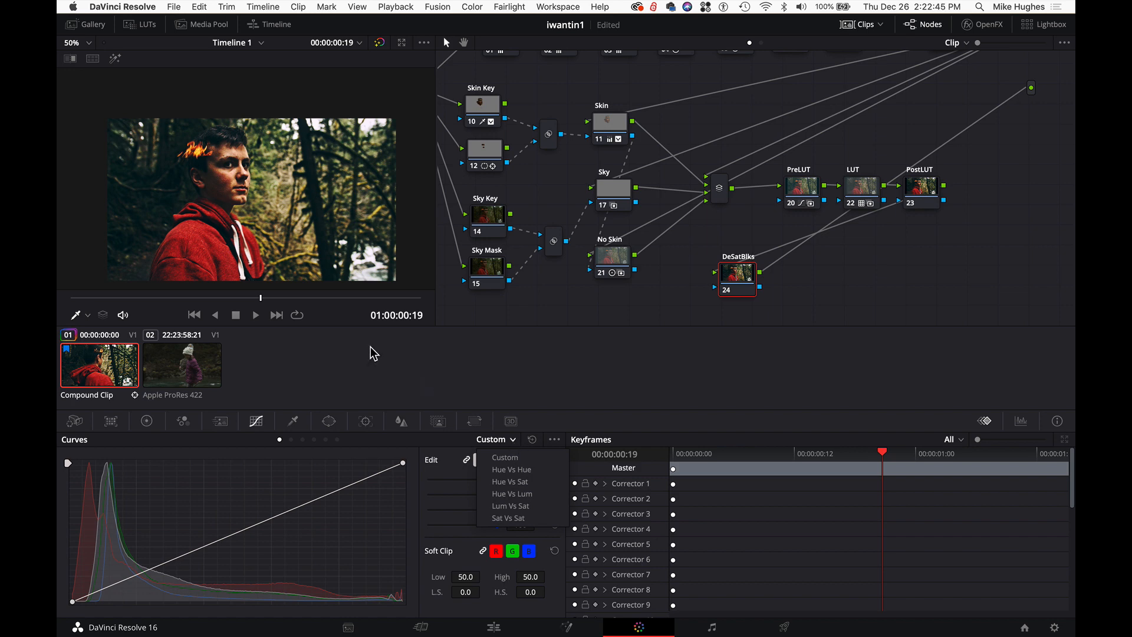
left_click(143, 216)
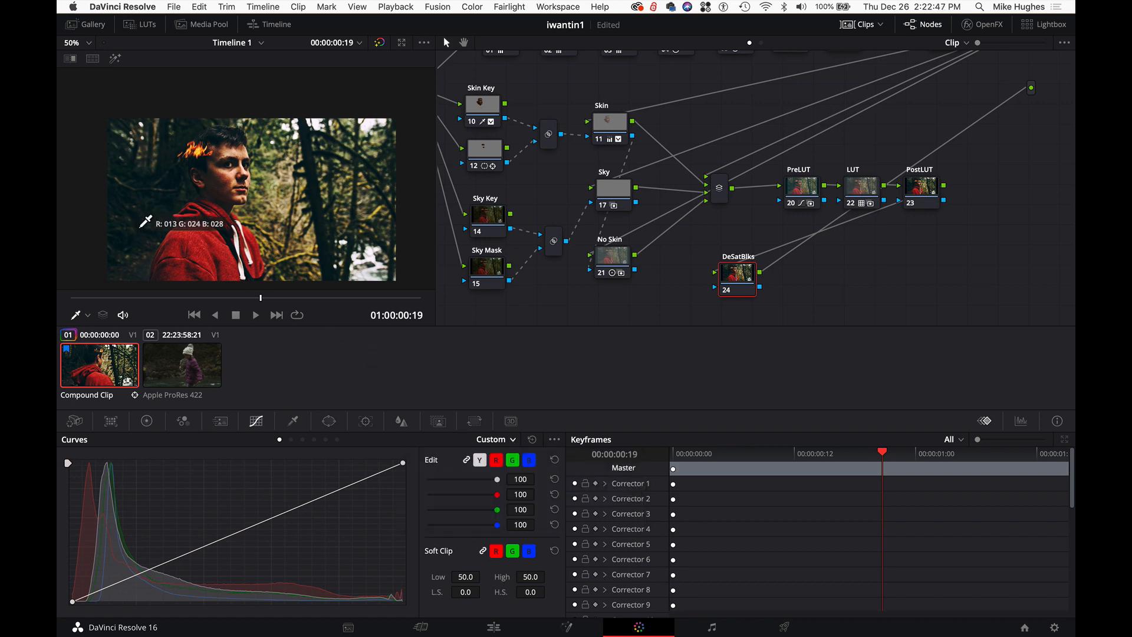
left_click(89, 316)
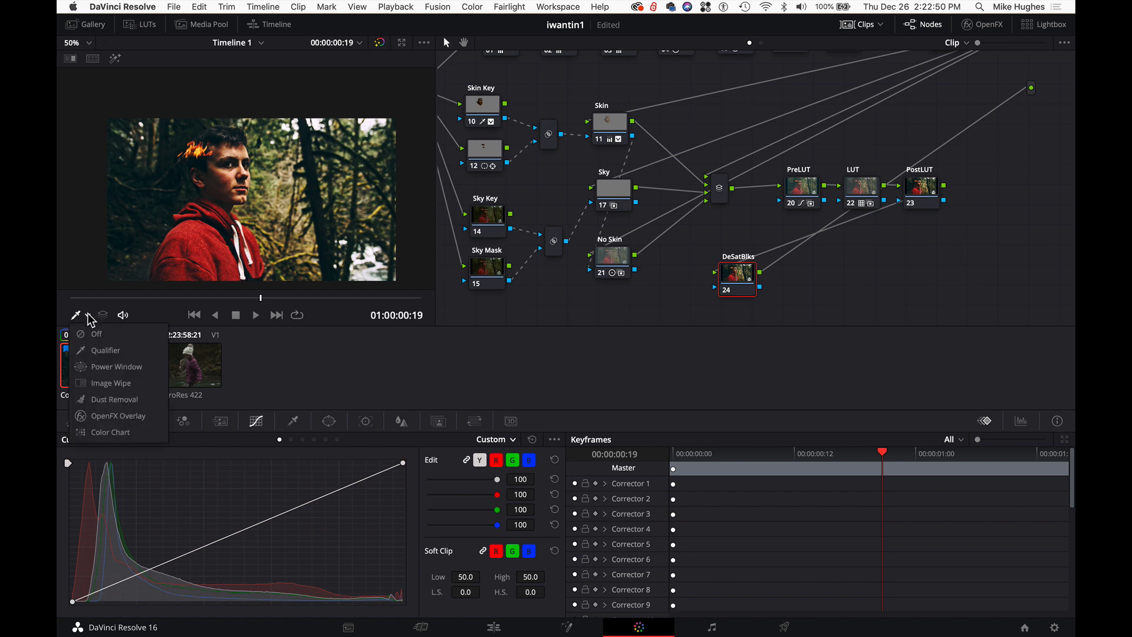
left_click(105, 350)
right_click(123, 250)
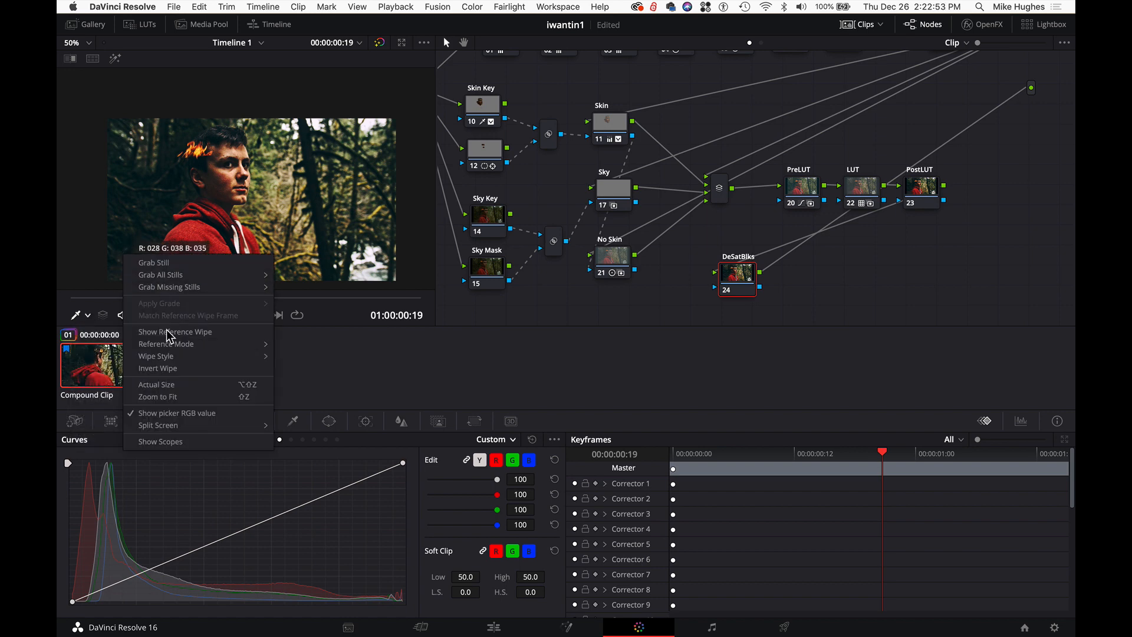
left_click(168, 182)
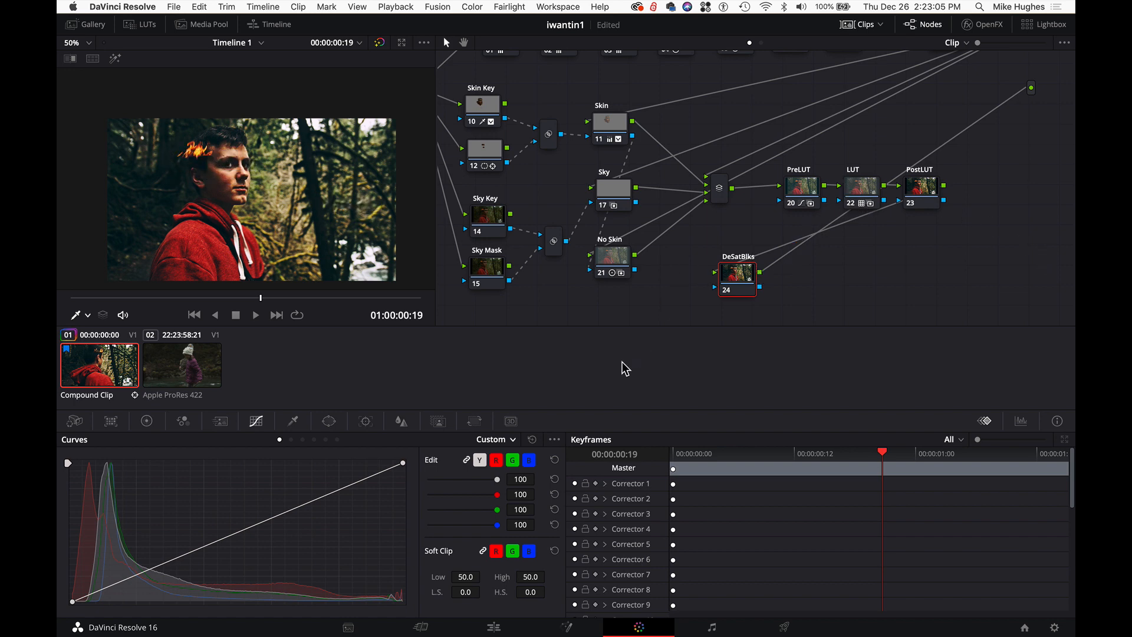
Step: Desaturate the blacks on the Lum Vs Sat curve, with zero saturation up to luminance 0.04 and a point at about 0.07 restoring saturation to 0.99
left_click(512, 440)
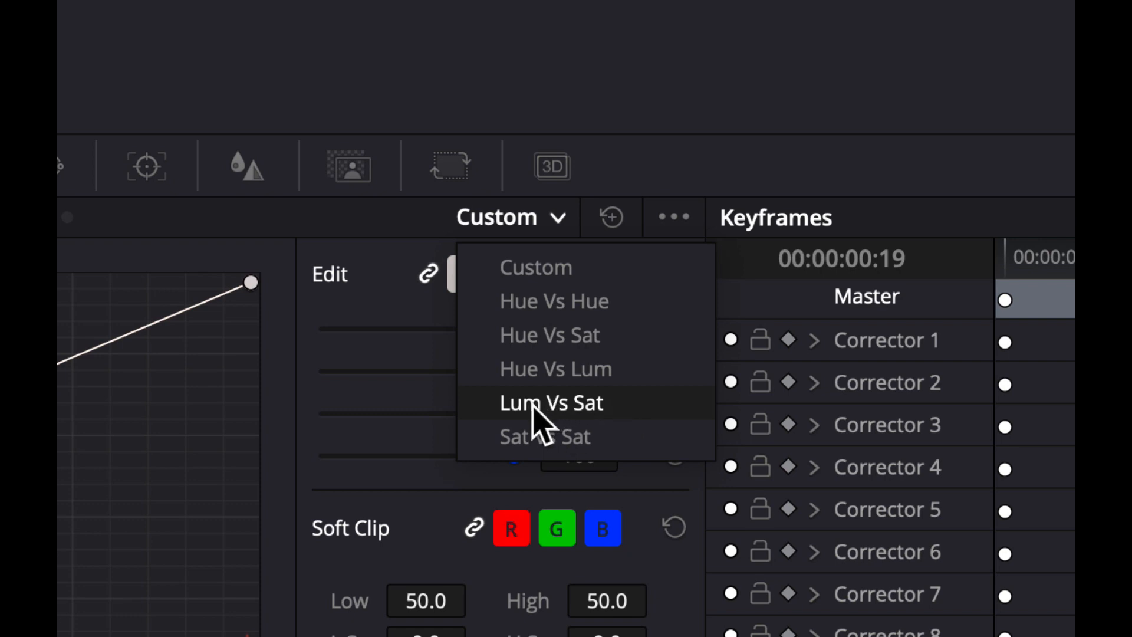
left_click(536, 401)
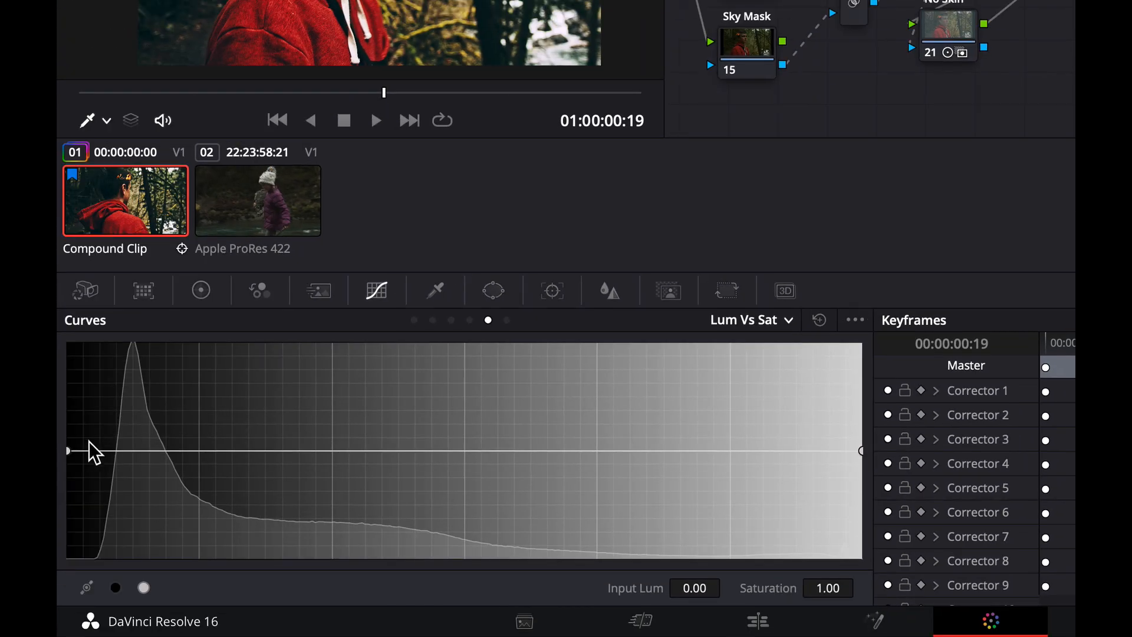
left_click_drag(69, 451, 56, 602)
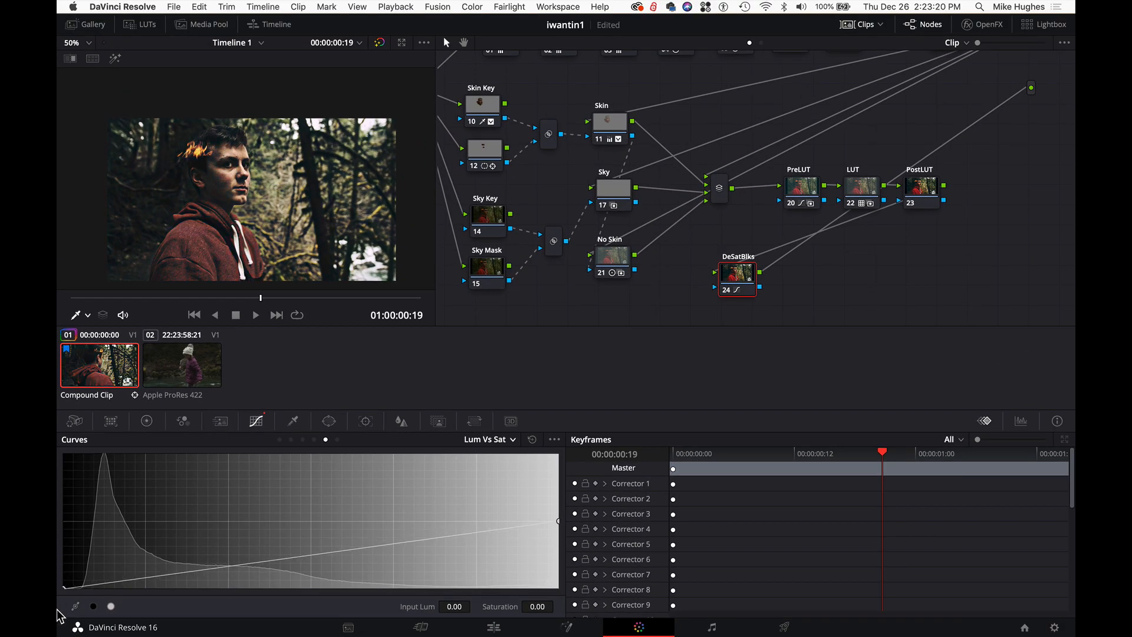
left_click(87, 587)
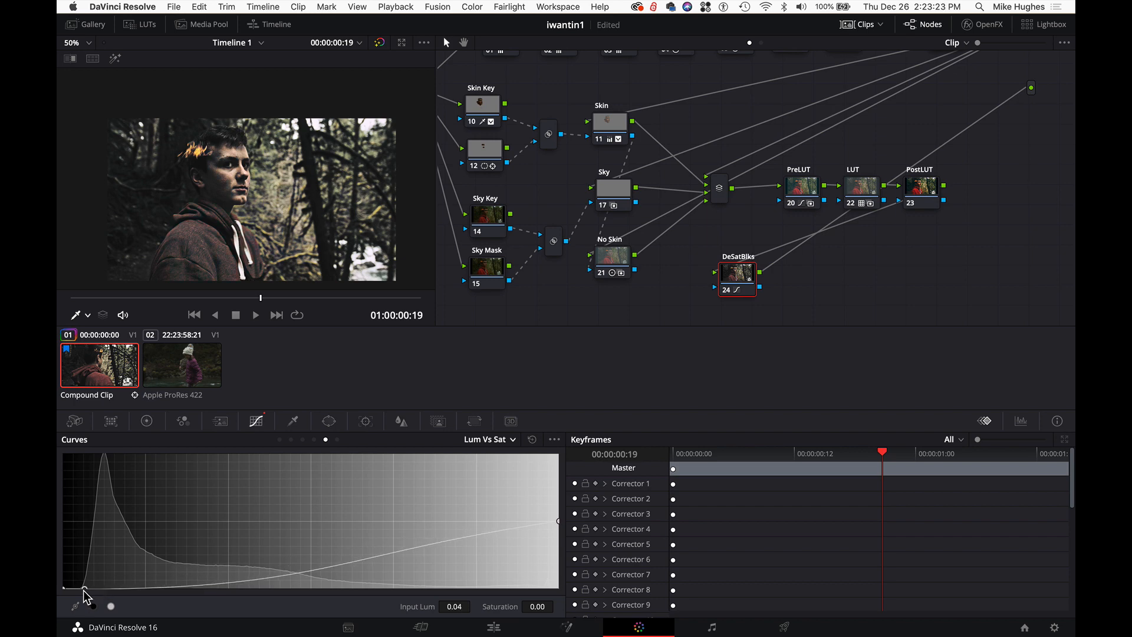
left_click_drag(81, 590, 98, 522)
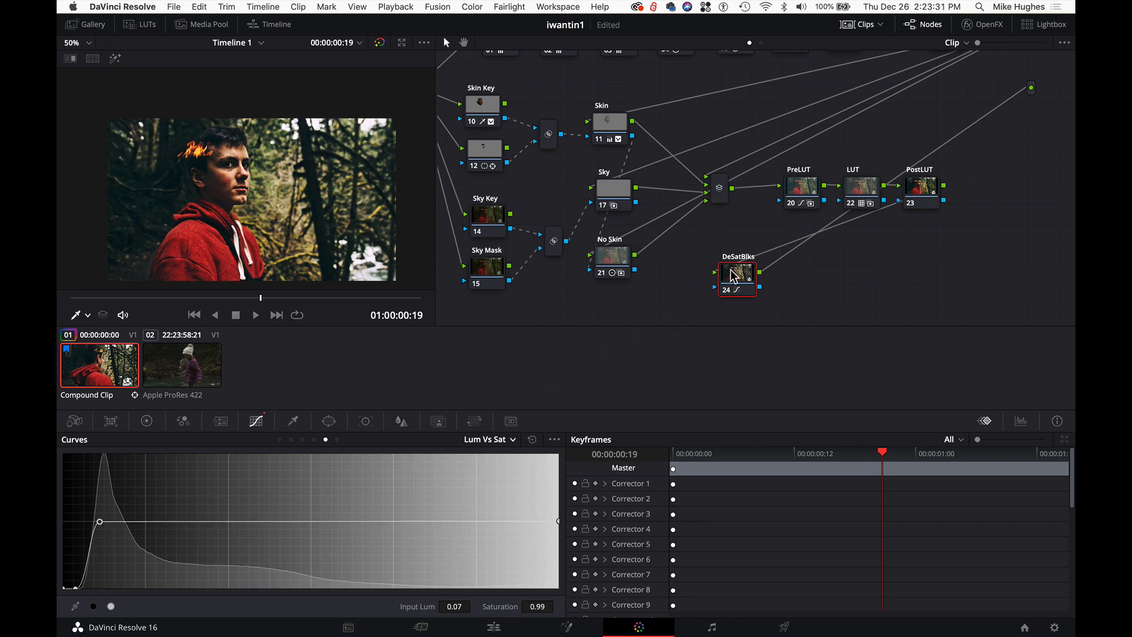
Step: Compare the image with and without the DeSatBlks node and nudge its upper curve point to luminance 0.08, saturation 1.00
key("ctrl+d")
key("ctrl+d")
key("ctrl+d")
key("ctrl+d")
left_click_drag(100, 522, 103, 523)
Step: Select the PostLUT node, show its log color wheels, and display the video scopes in a four-up layout
left_click(921, 196)
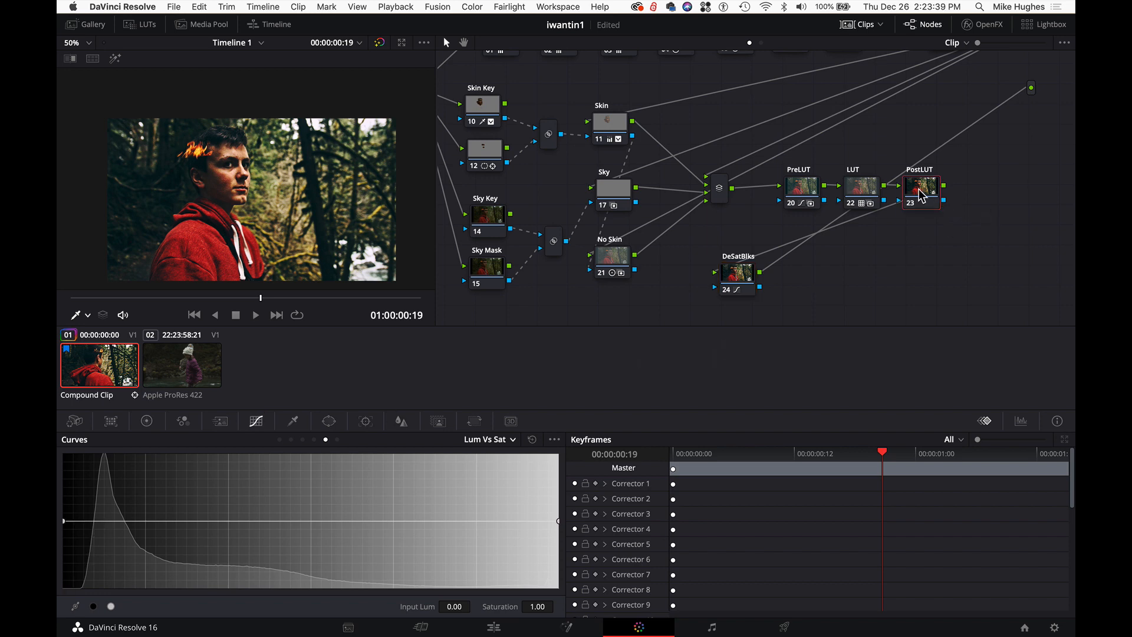
left_click(147, 422)
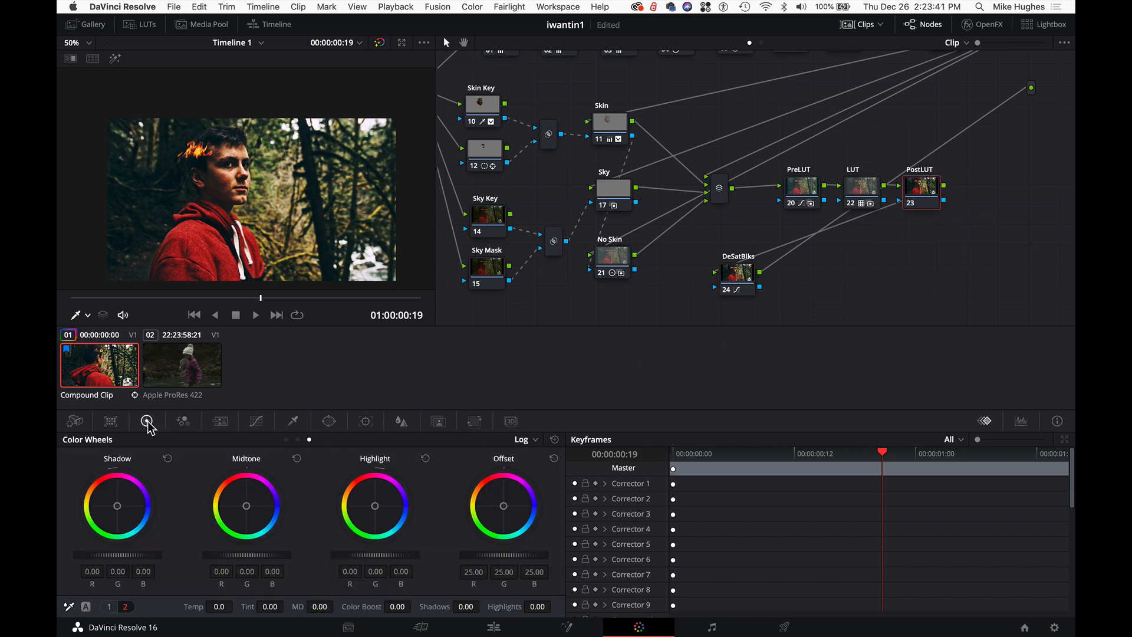
key("super+shift+w")
left_click_drag(565, 307, 575, 203)
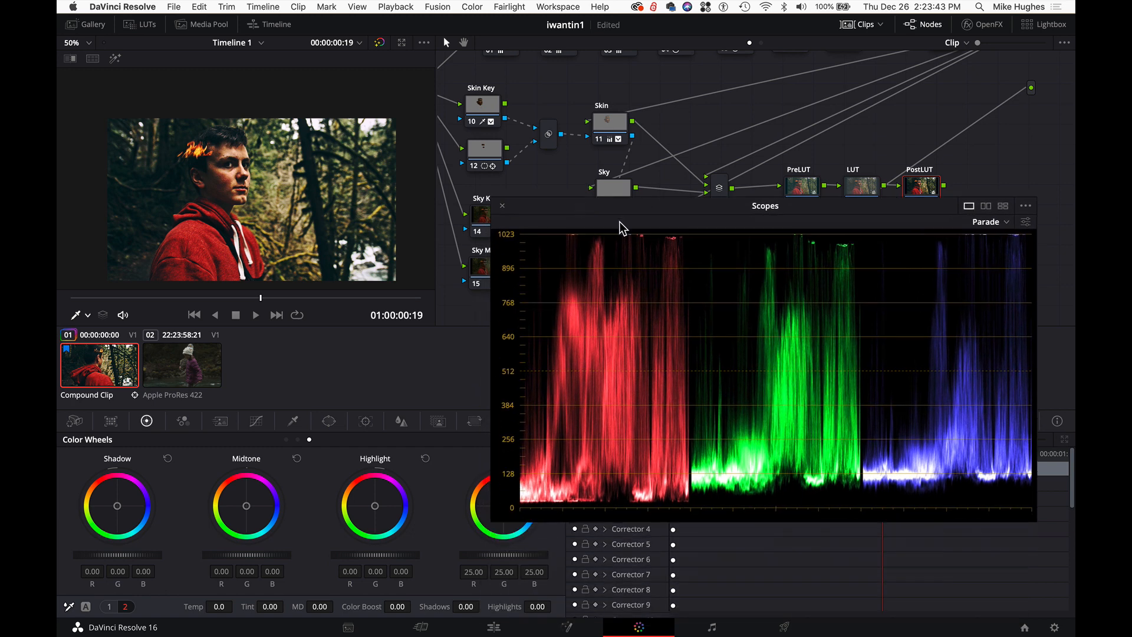
left_click(1003, 206)
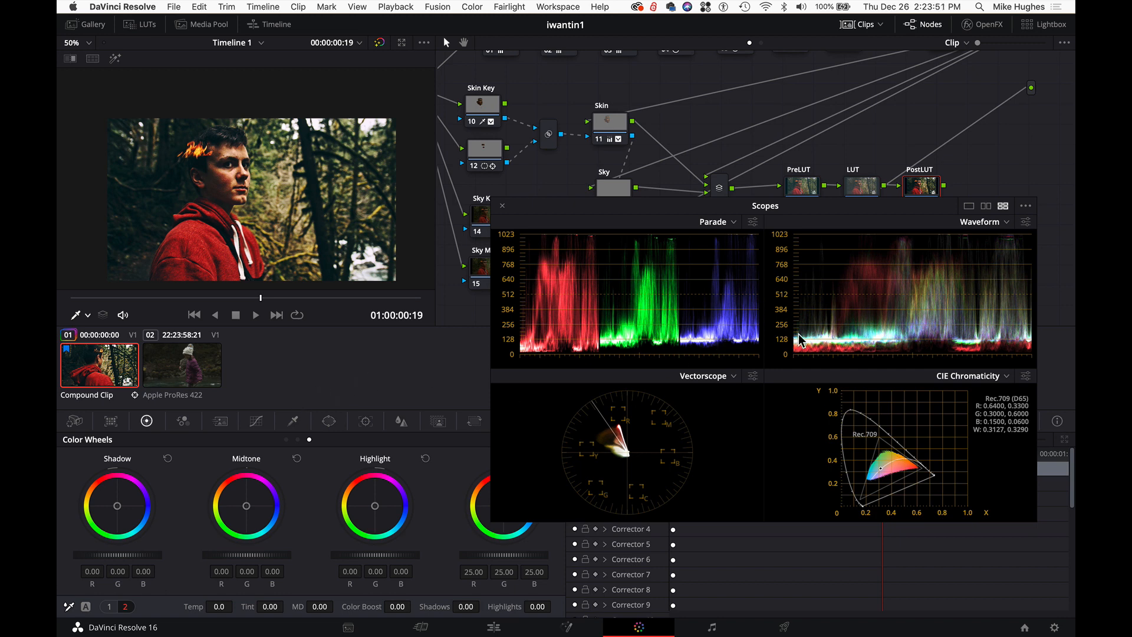
Step: Set the waveform scope to show luma (Y) only, with colorizing turned off
left_click(1006, 222)
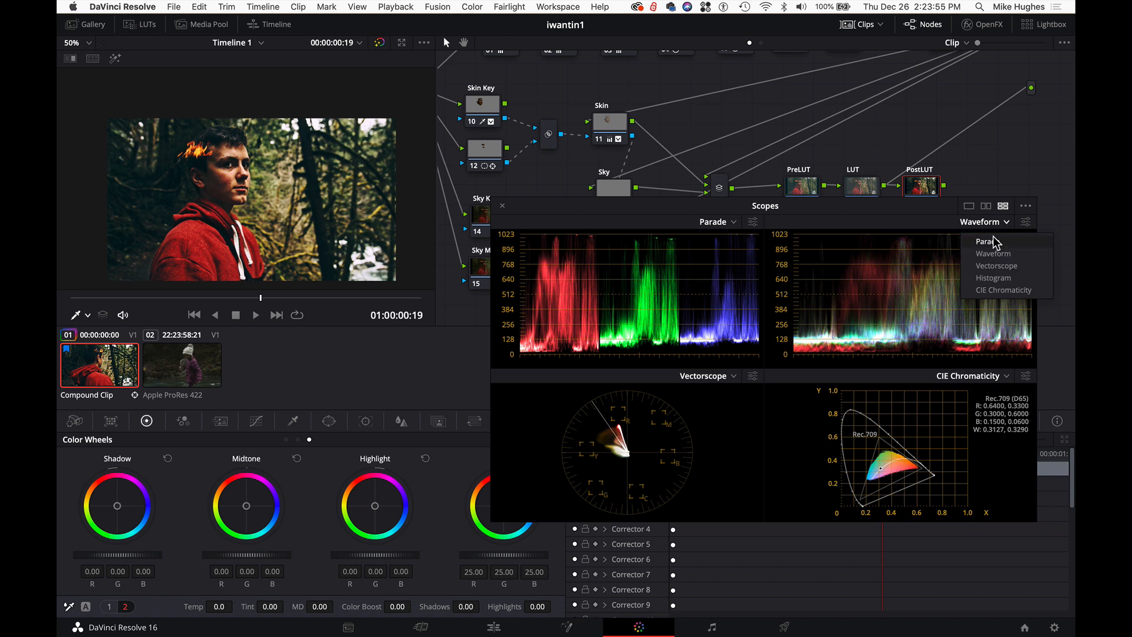
left_click(1029, 224)
left_click(1029, 223)
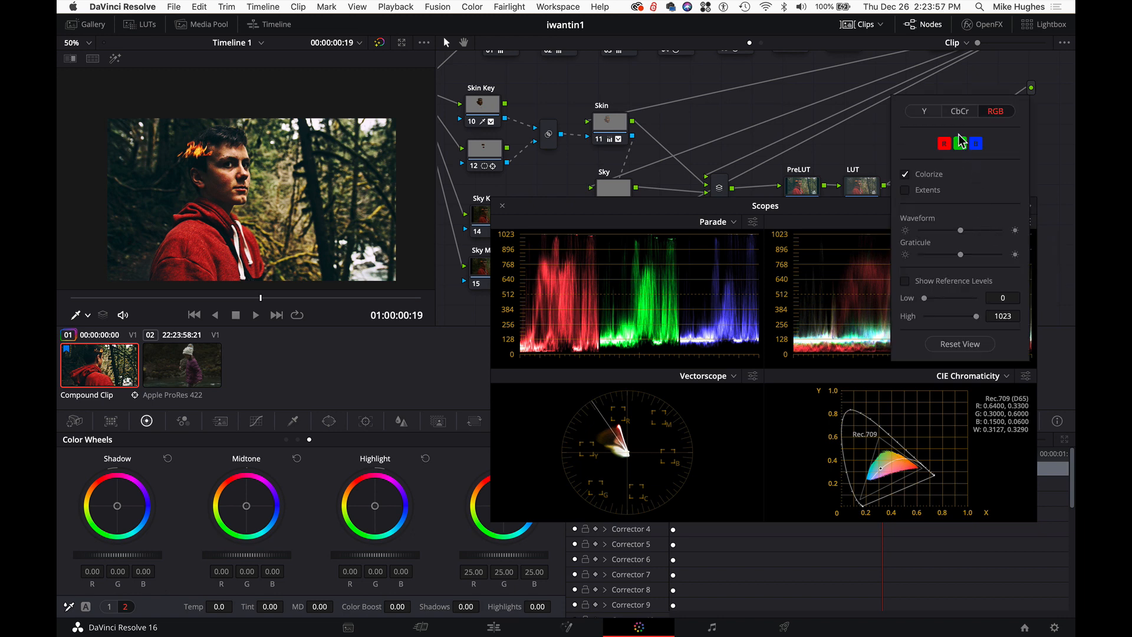
left_click(925, 113)
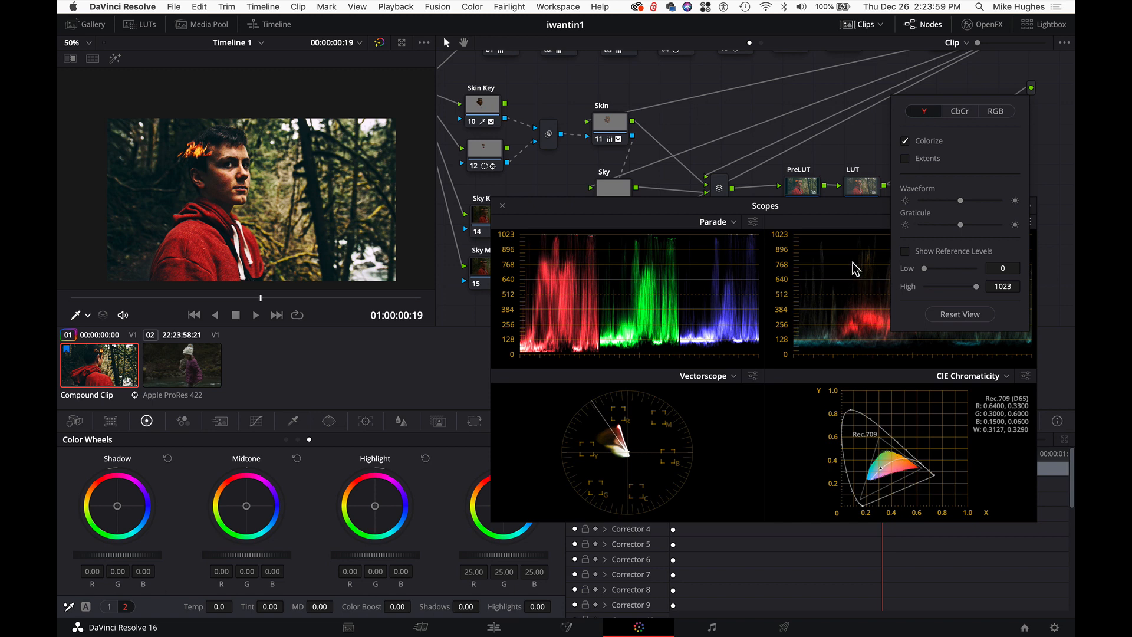
left_click(929, 143)
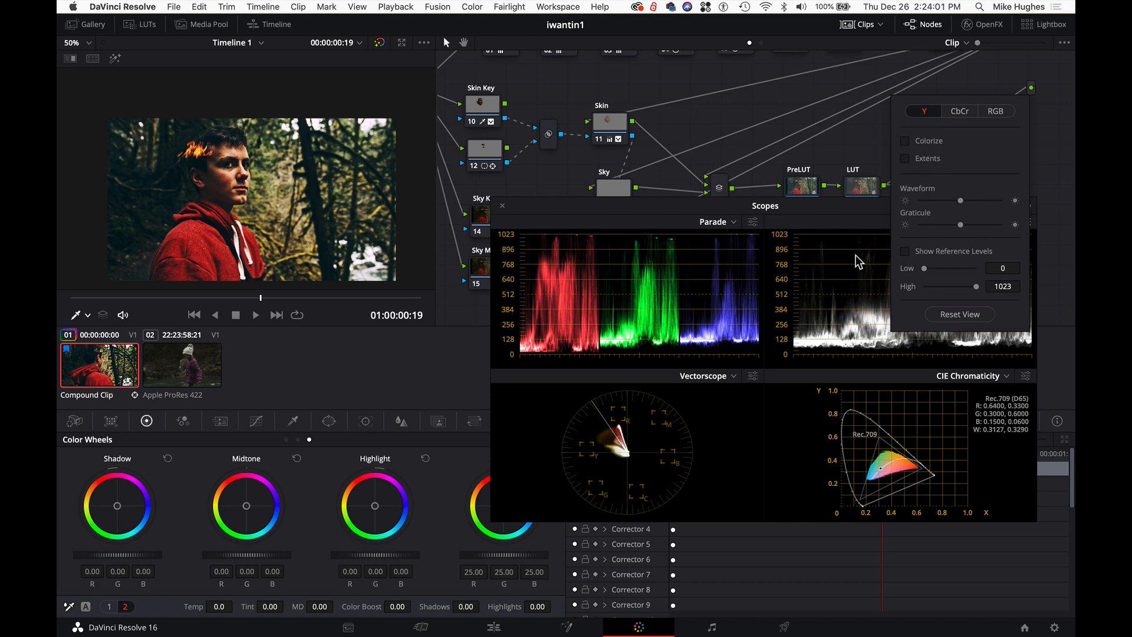
left_click(873, 228)
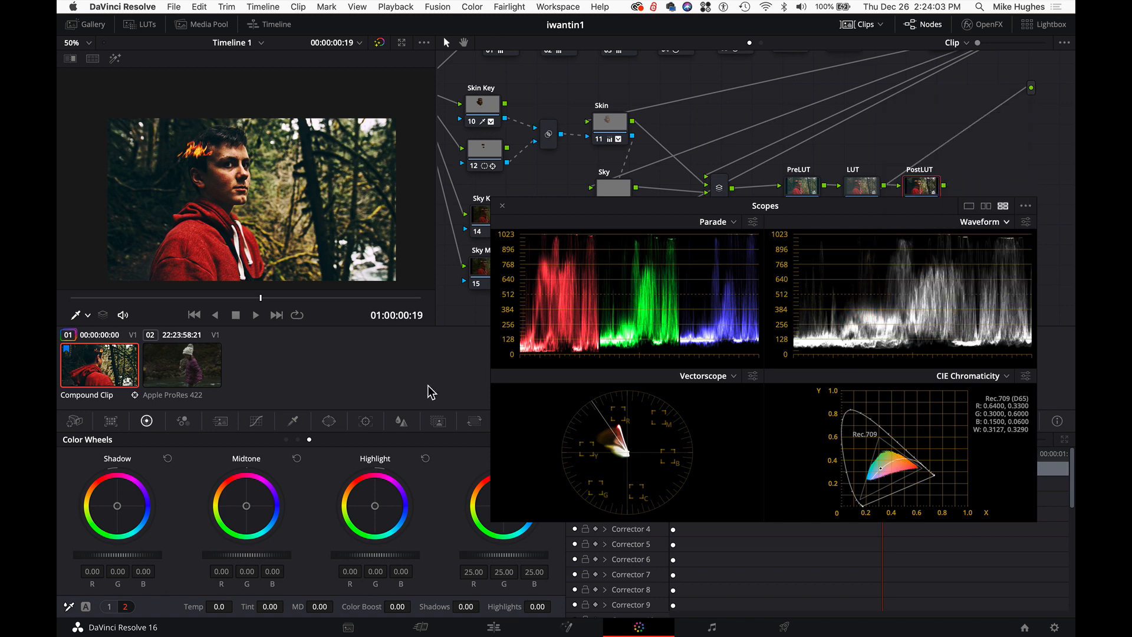
Step: Lower the PostLUT node's log Shadow level to -0.06 on all channels and close the scopes
left_click_drag(117, 554, 112, 554)
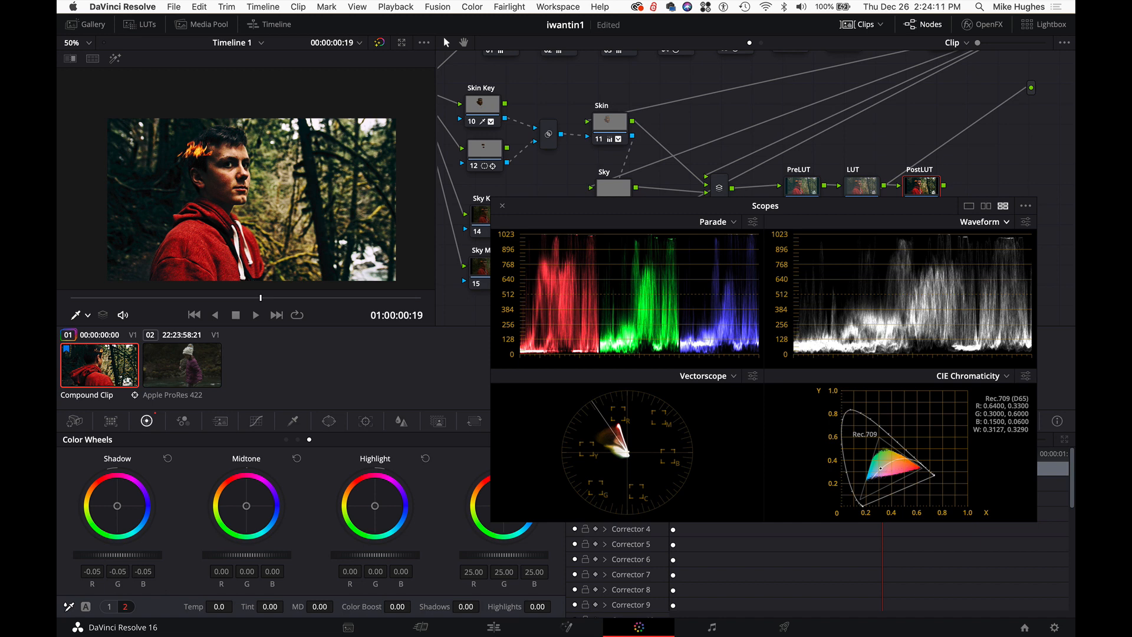
left_click_drag(112, 554, 111, 555)
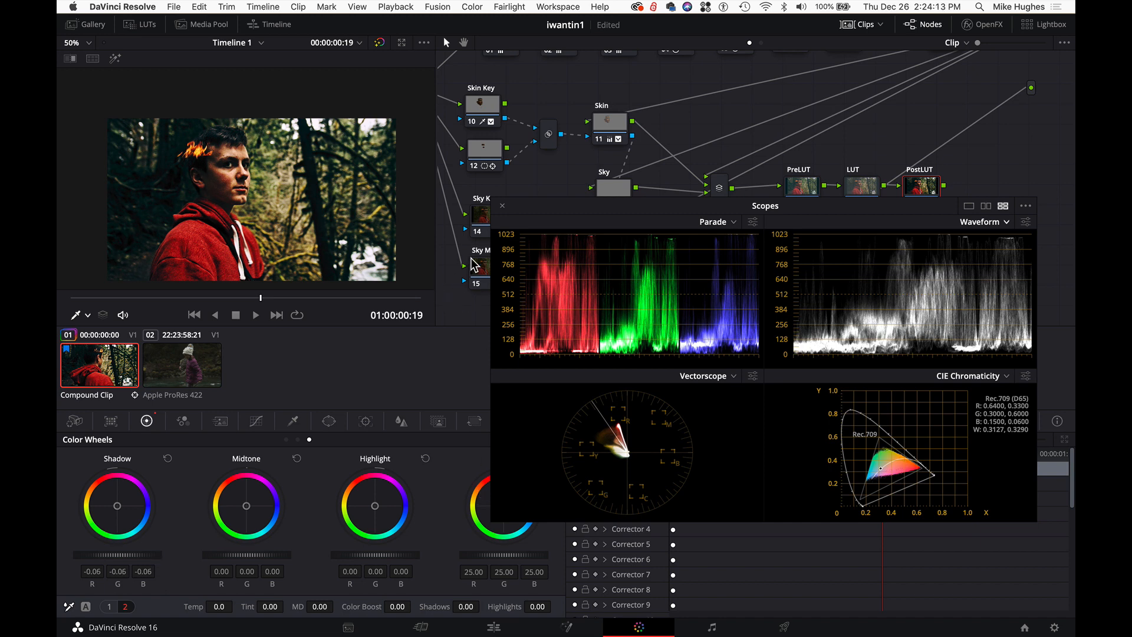
left_click(503, 206)
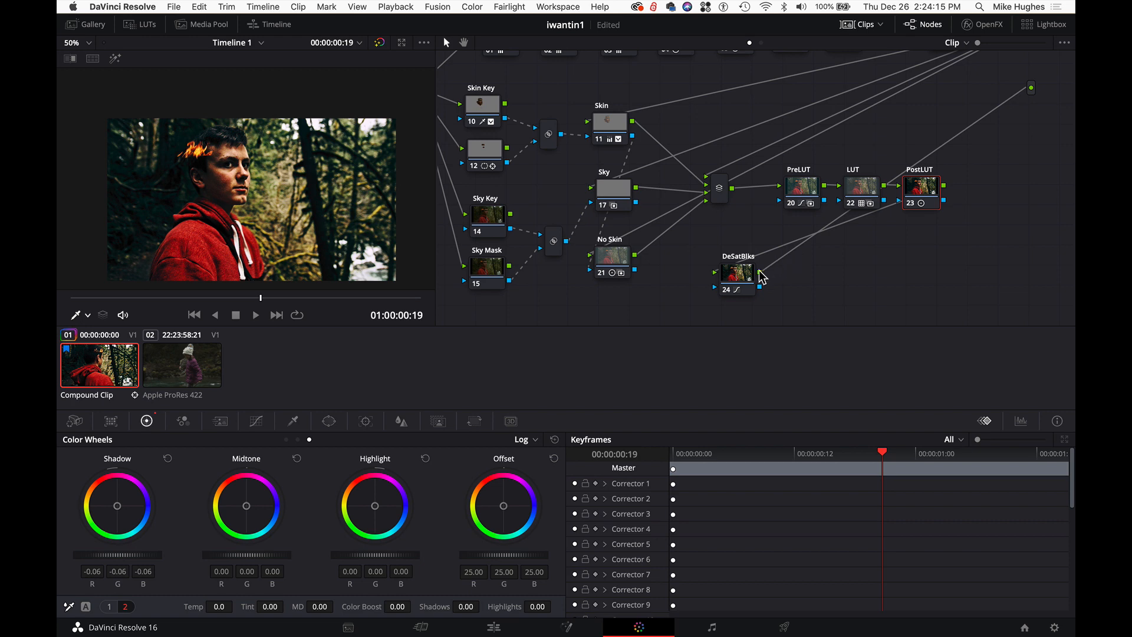
Step: Refine the DeSatBlks Lum Vs Sat curve point to luminance 0.08, saturation 0.98, and add a serial node labelled Vinette after it
left_click(744, 286)
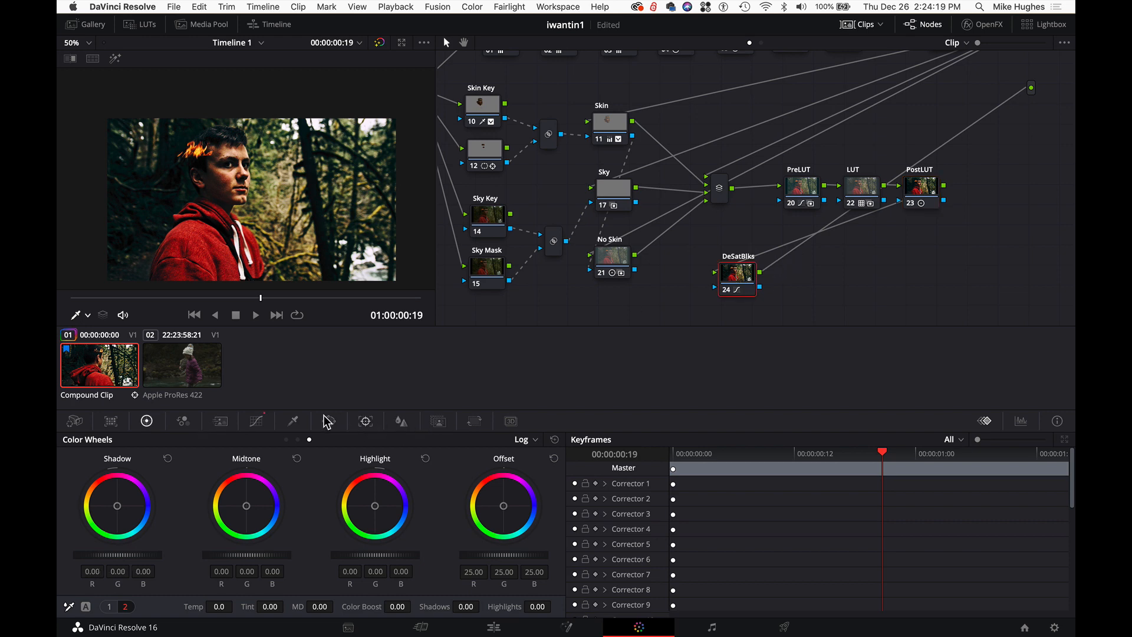
left_click(256, 421)
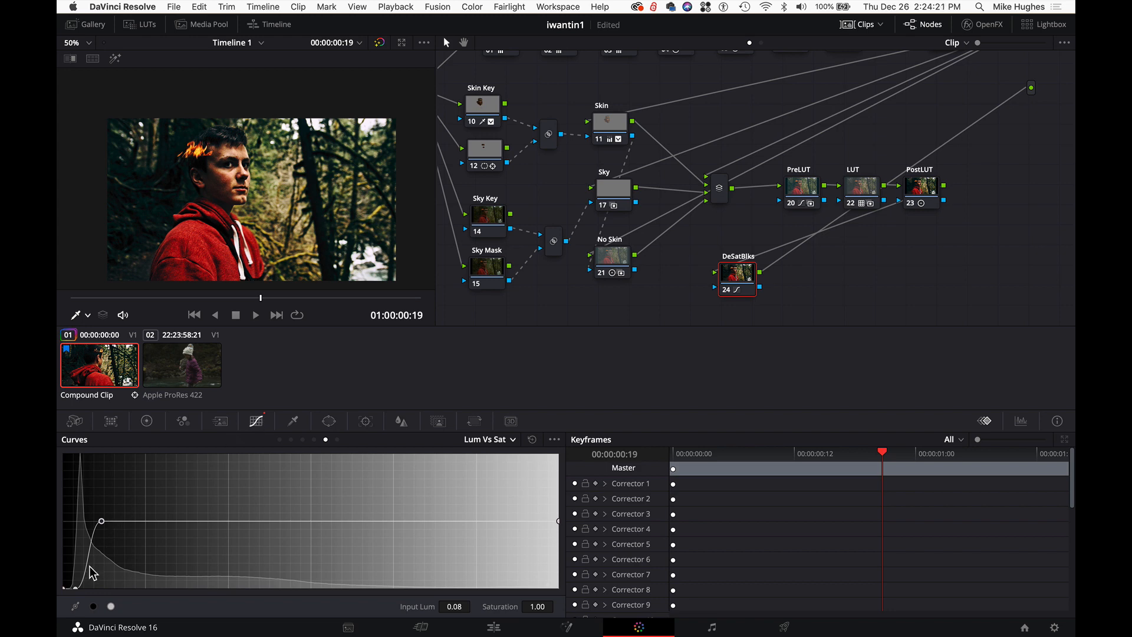
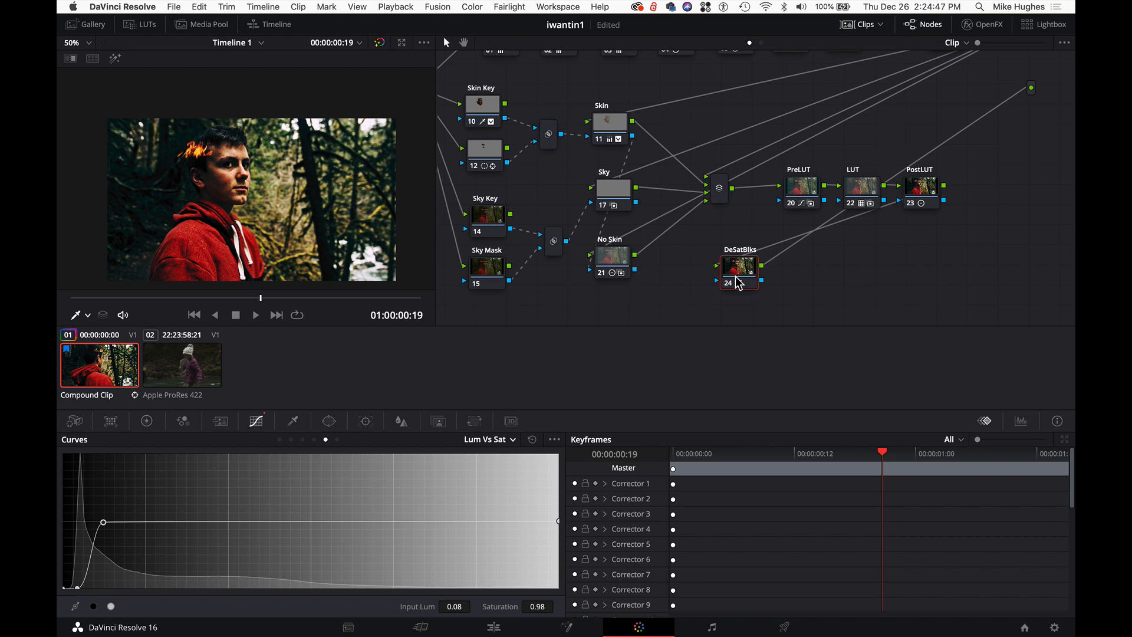
key("alt+s")
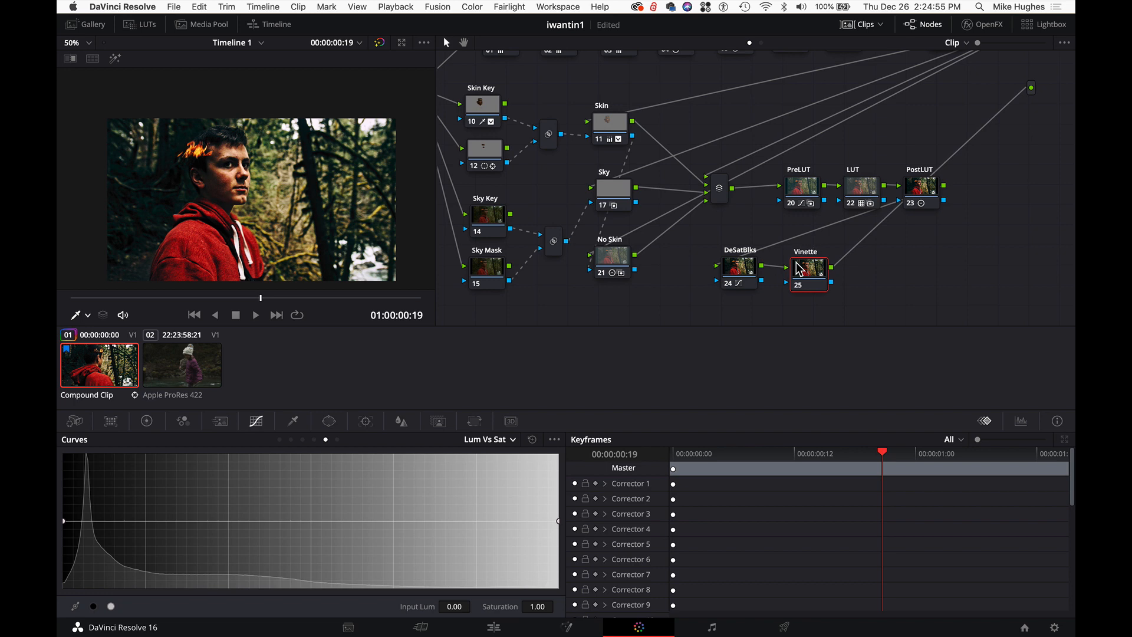
left_click_drag(802, 270, 804, 267)
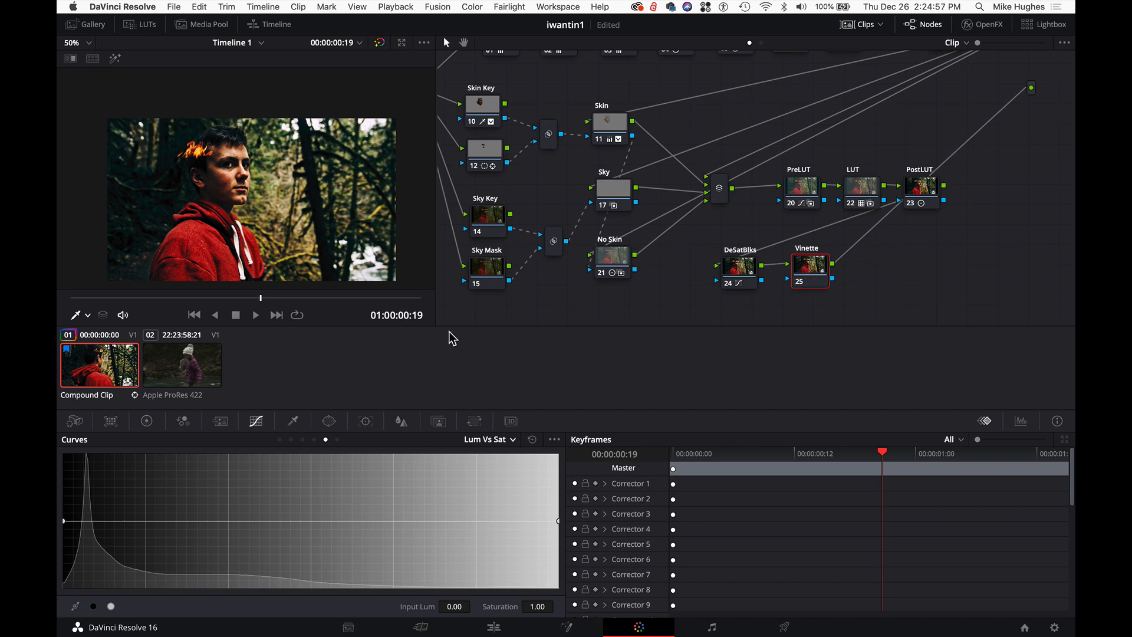
Step: Add a circular window to the Vinette node, stretch it into a wide ellipse covering most of the frame, and soften its edge to 25.25
left_click(329, 421)
left_click(83, 518)
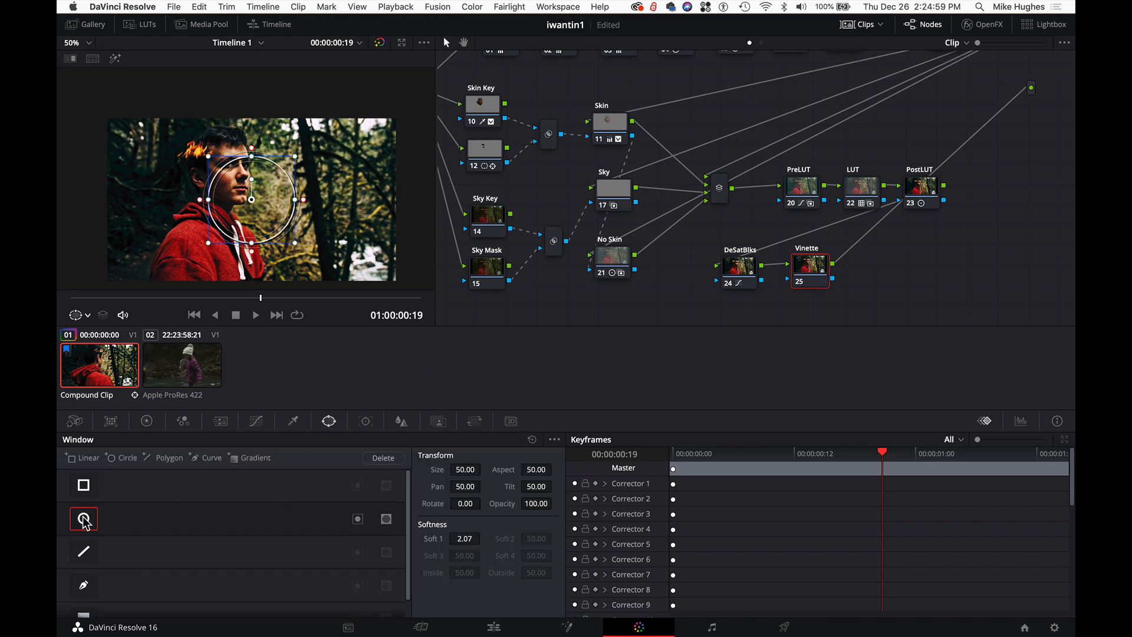
left_click_drag(200, 199, 171, 203)
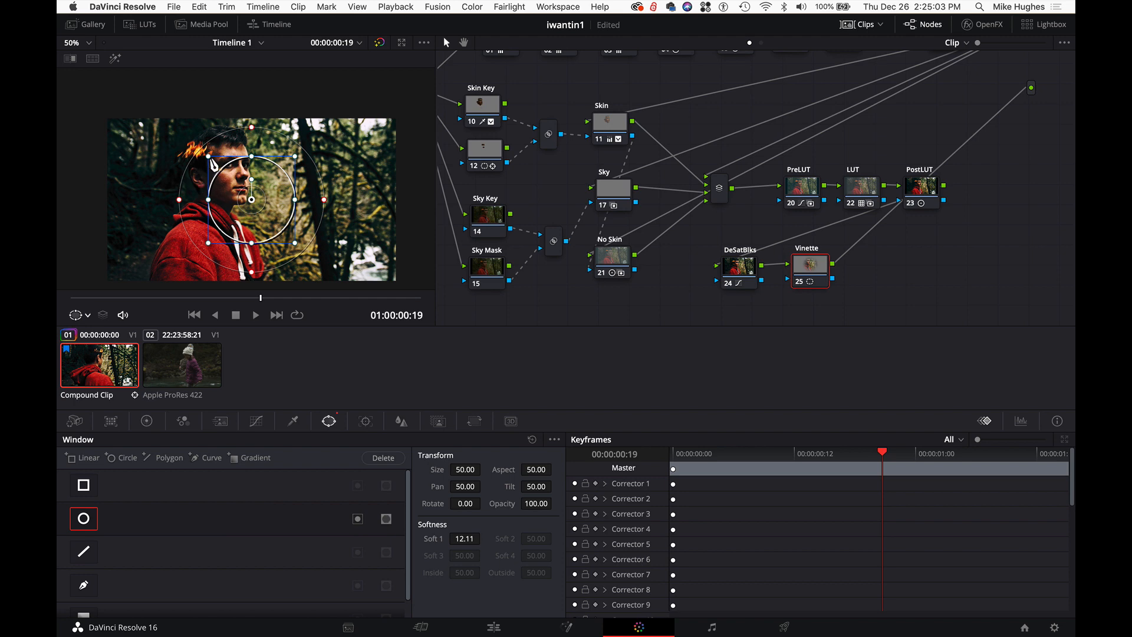
left_click_drag(209, 156, 144, 145)
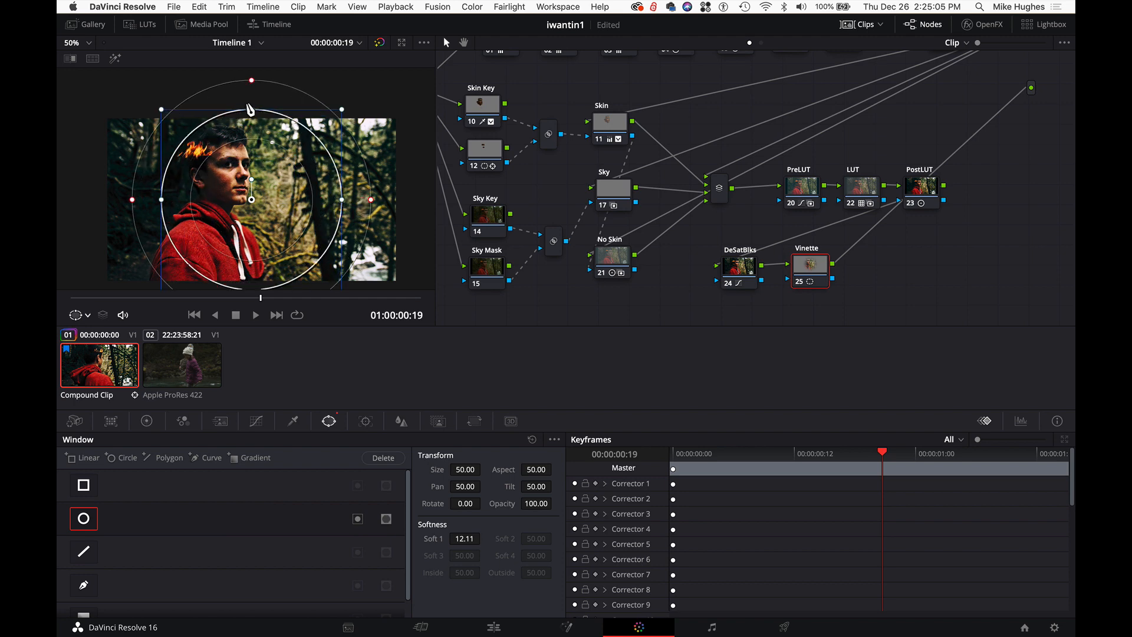
left_click_drag(254, 113, 254, 147)
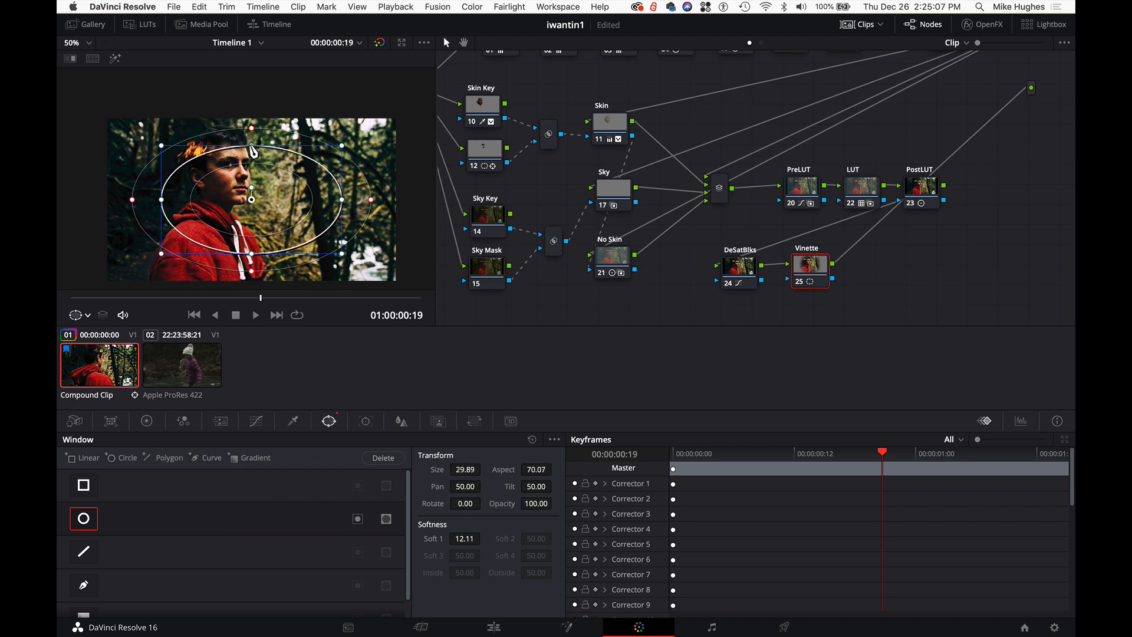
left_click_drag(162, 146, 138, 135)
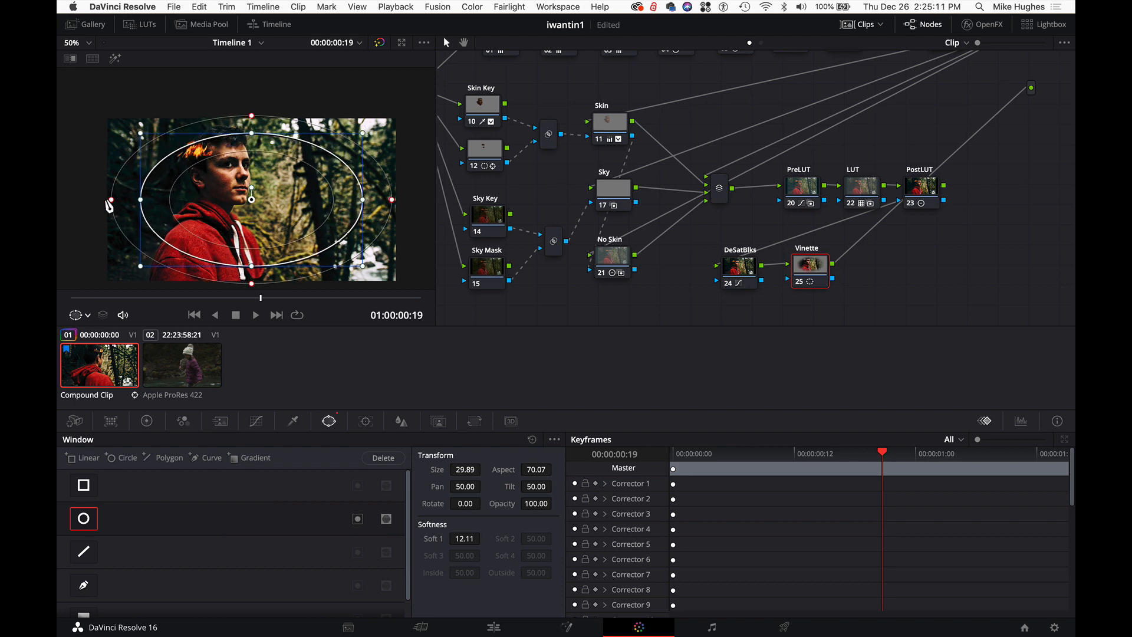
left_click_drag(112, 204, 83, 204)
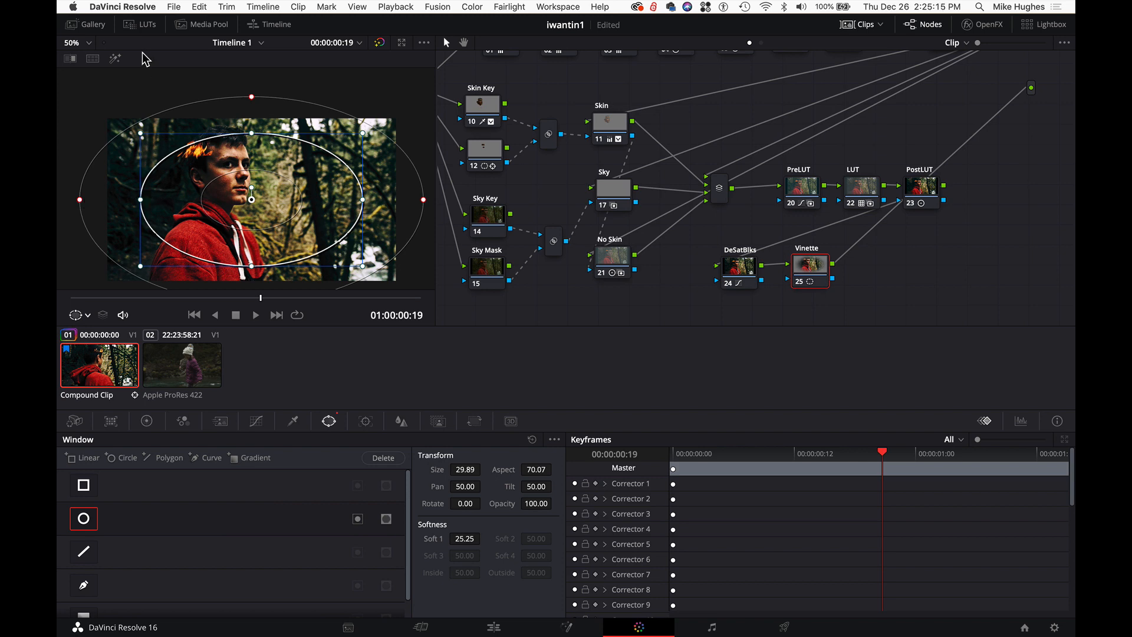
Step: Highlight the Vinette node's mask in the viewer and invert its circular window to affect the frame edges
left_click(115, 58)
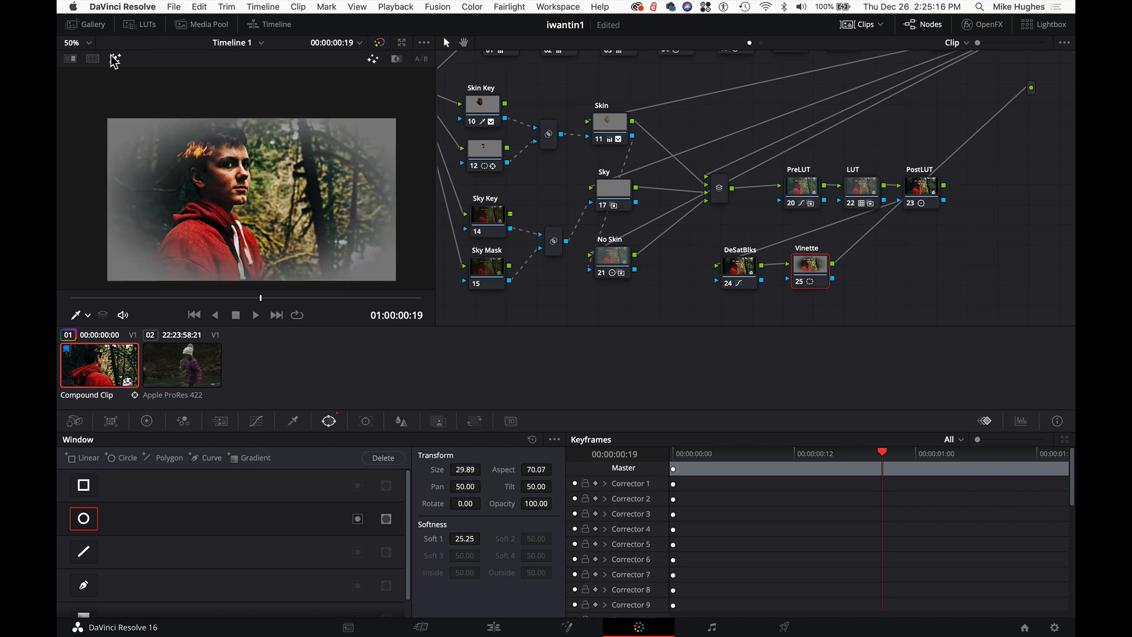
left_click(359, 519)
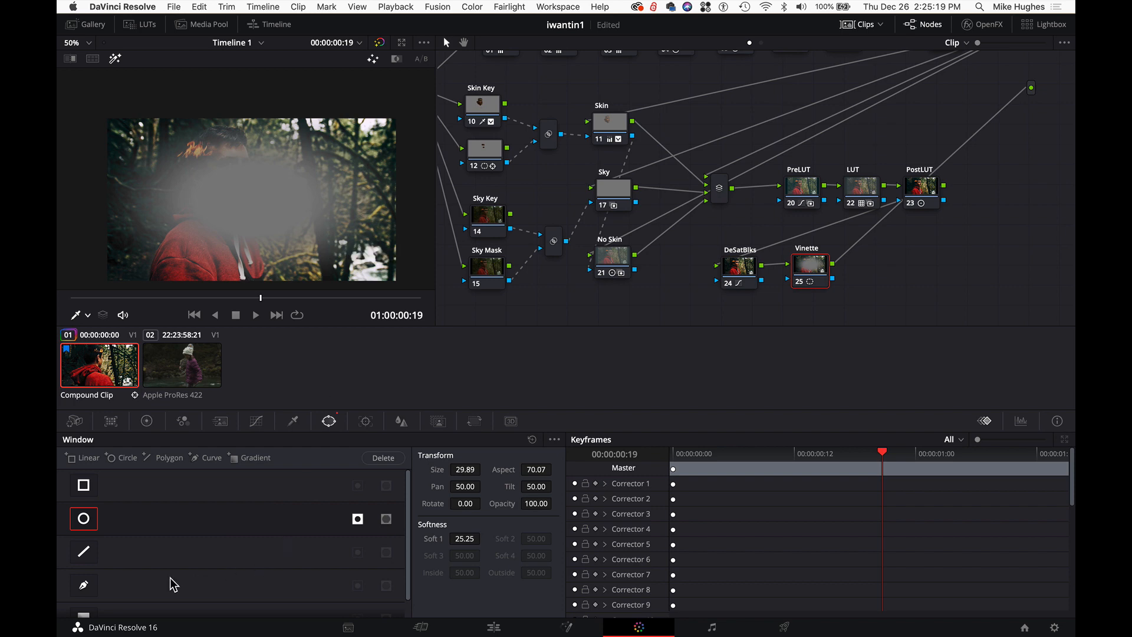
Step: Enlarge the Vinette node's elliptical window to size 35.20, aspect 67.95 and softness 22.25, and turn off the mask highlight
left_click(86, 552)
left_click(87, 555)
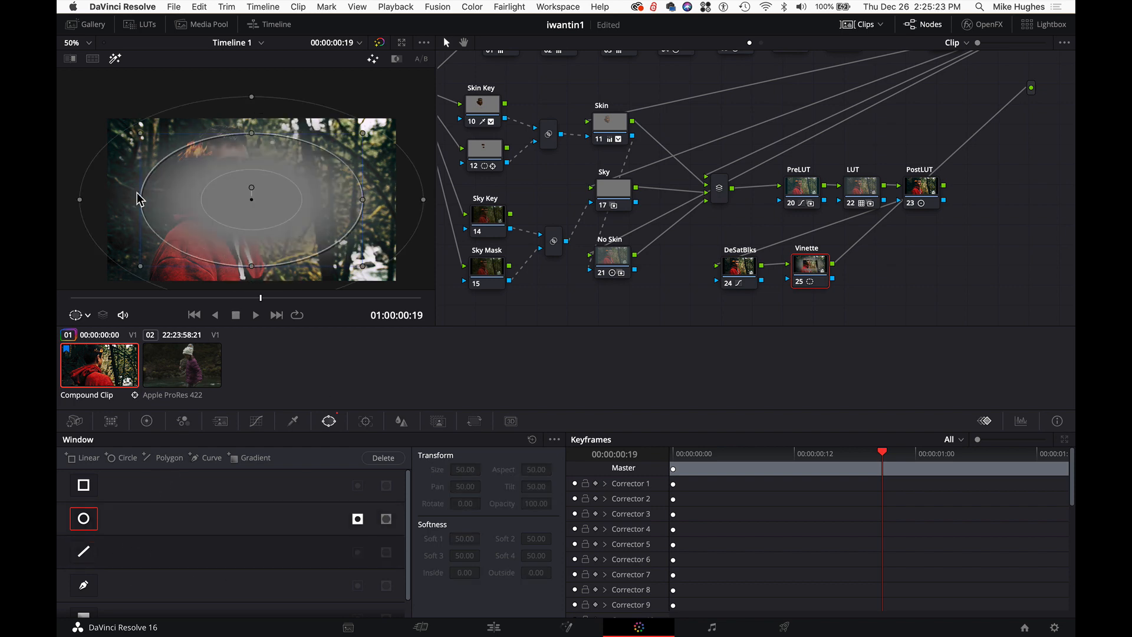
left_click_drag(139, 201, 135, 200)
left_click_drag(252, 134, 254, 121)
left_click_drag(135, 201, 72, 204)
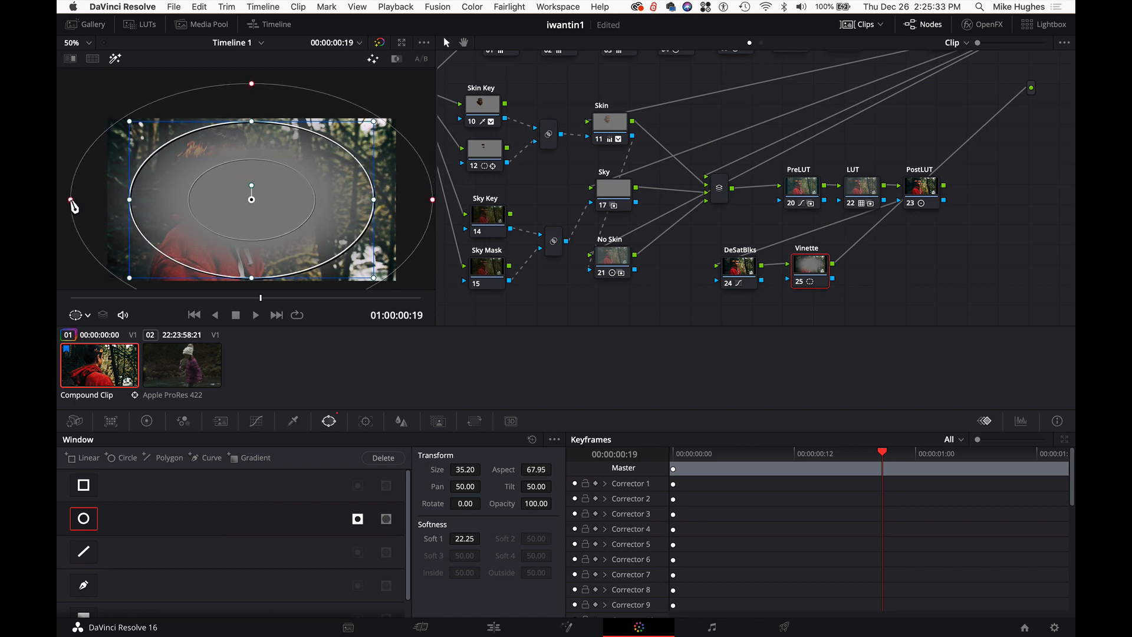
left_click(116, 59)
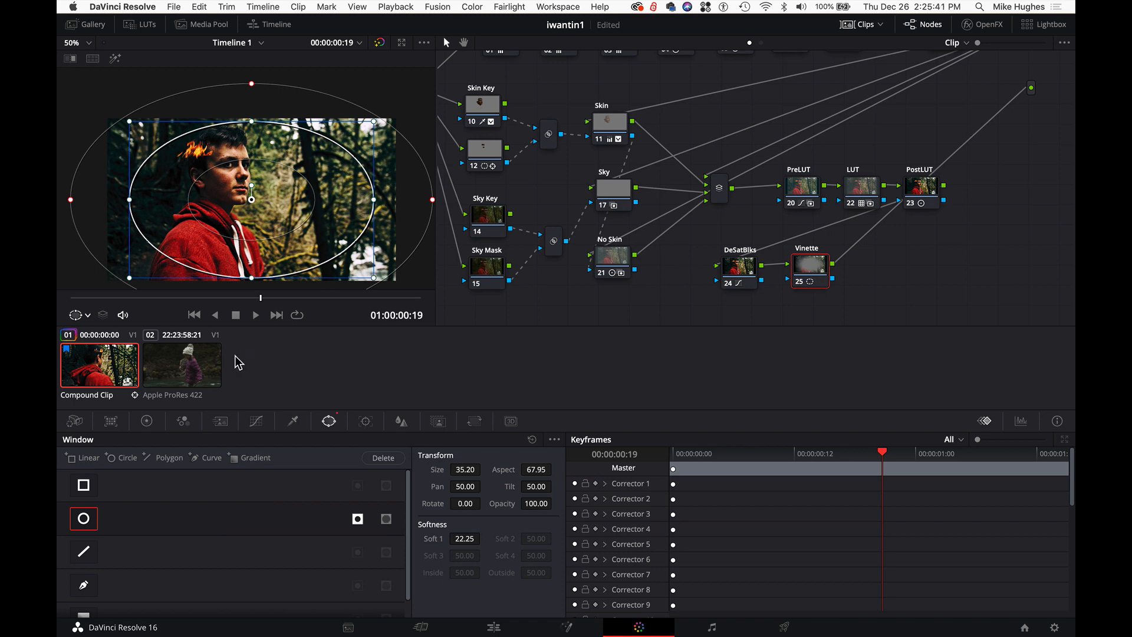
Step: Save the project, darken the Vinette node's log wheels to Shadow -0.07, Midtone -0.03 and Highlight -0.30, and review the vignette at 01:00:00:21
left_click(147, 420)
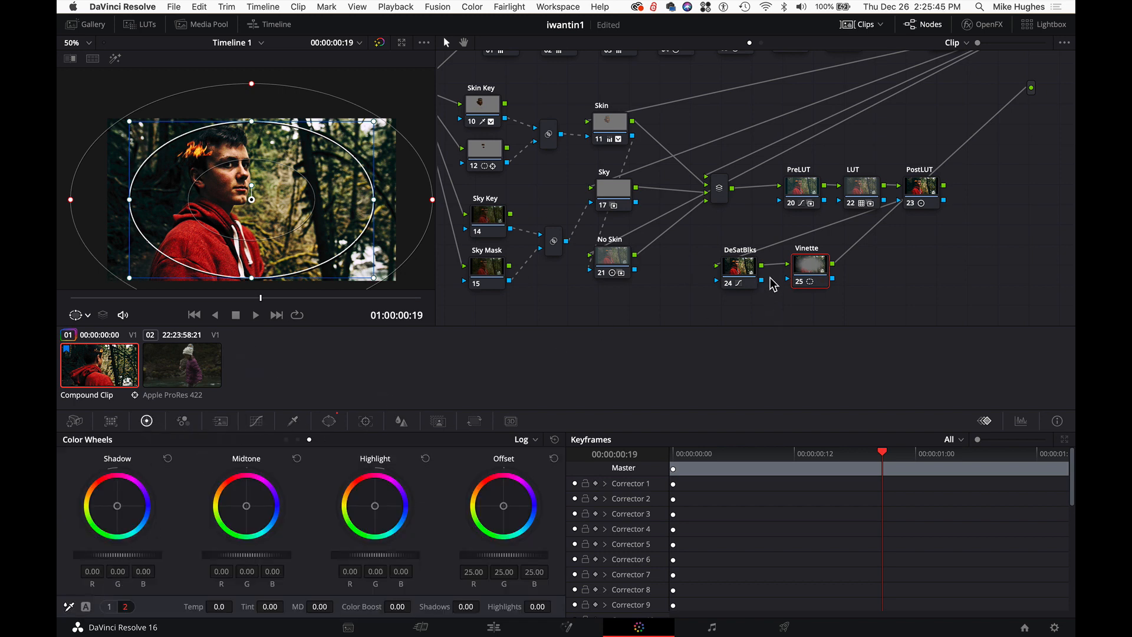
key("super+s")
left_click_drag(117, 554, 105, 554)
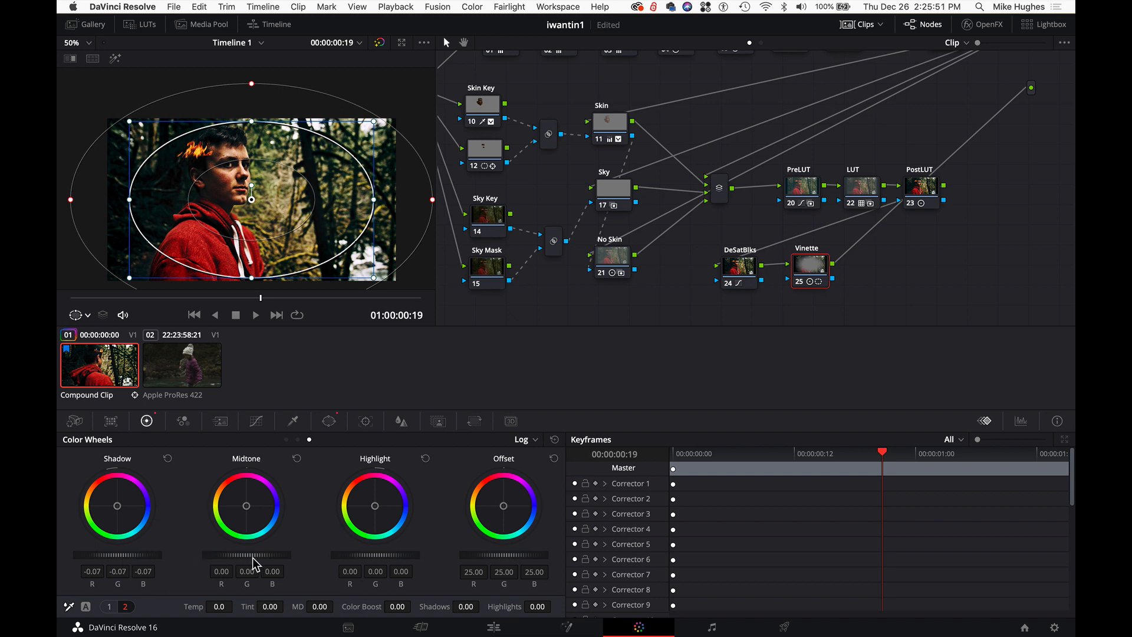
left_click_drag(255, 556, 251, 556)
left_click_drag(395, 555, 391, 555)
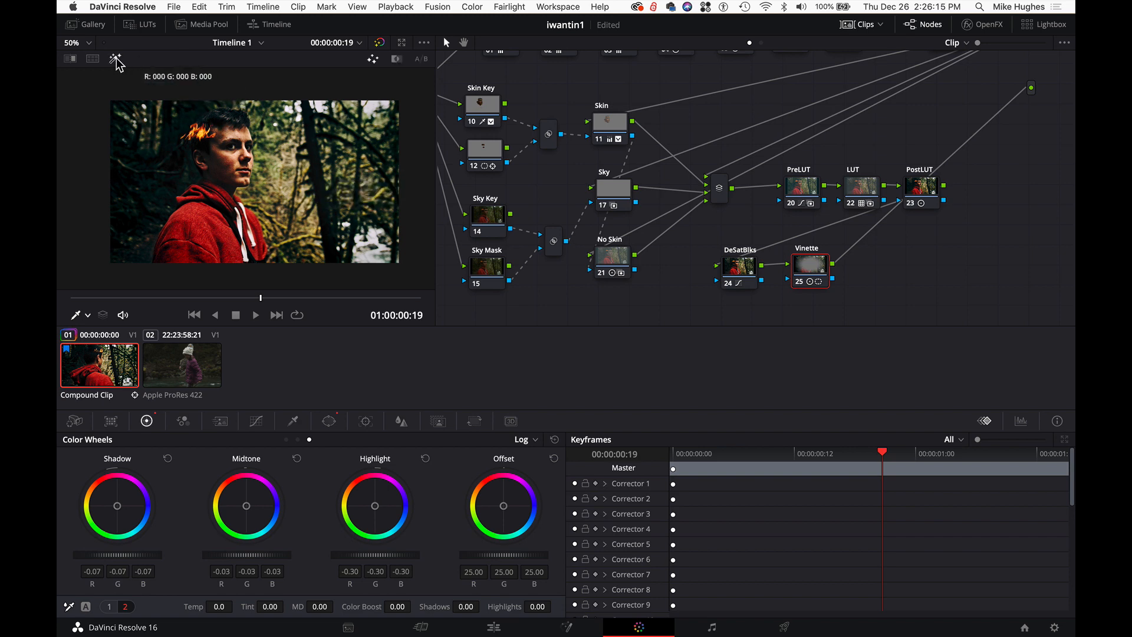
left_click(115, 59)
left_click(116, 60)
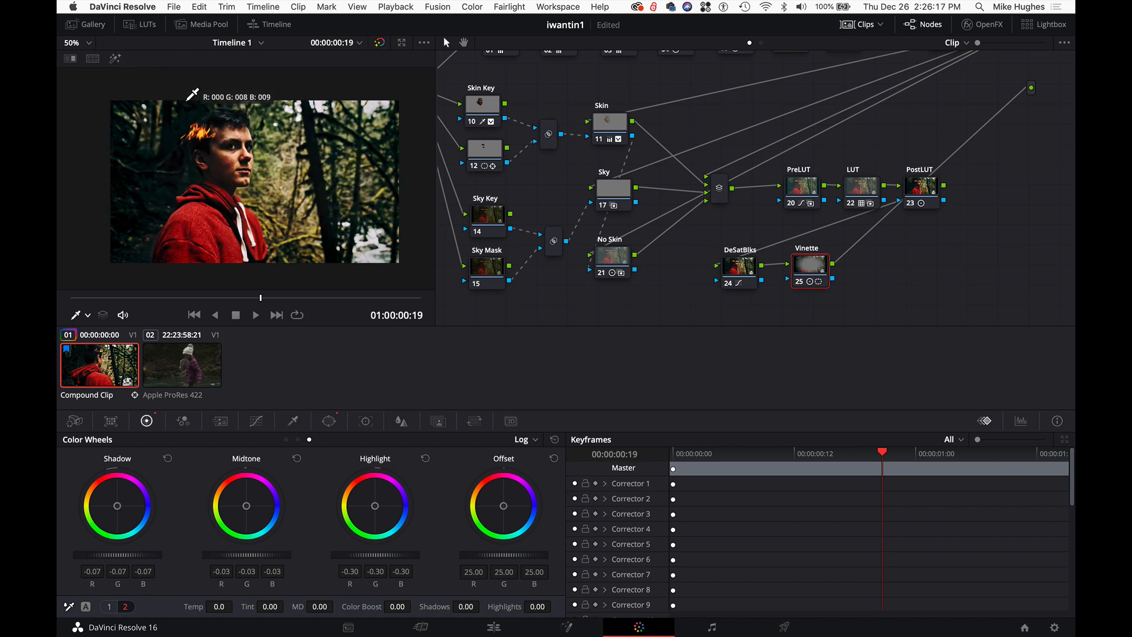
left_click(250, 298)
left_click_drag(250, 298, 281, 299)
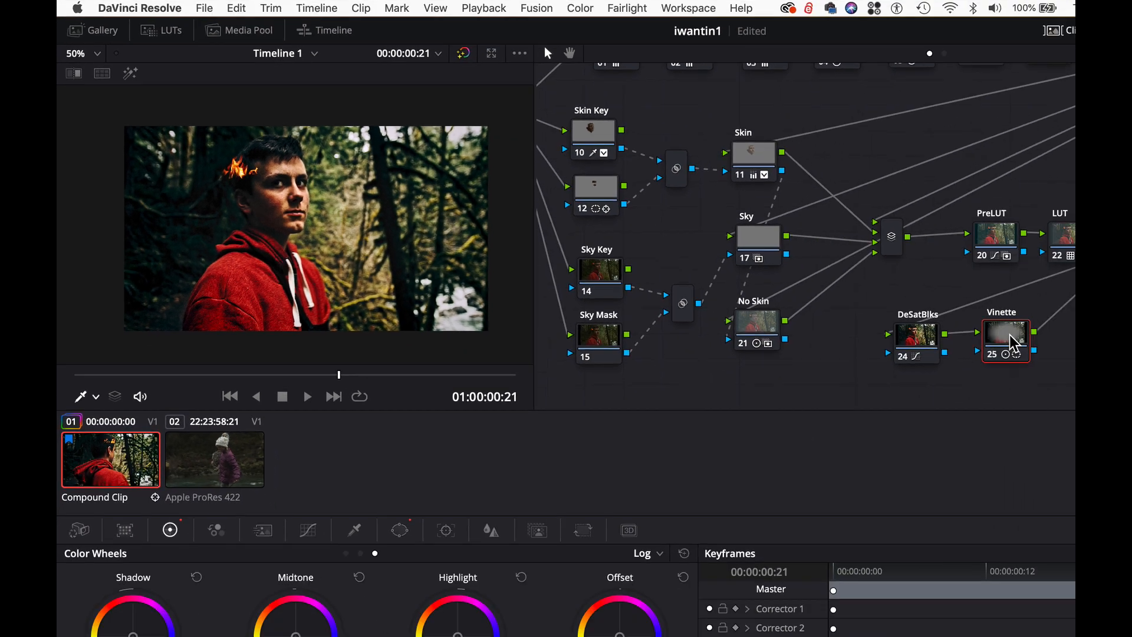
Step: Add a serial node labelled Final Twk after the Vinette node and check the image on the scopes
left_click(812, 273)
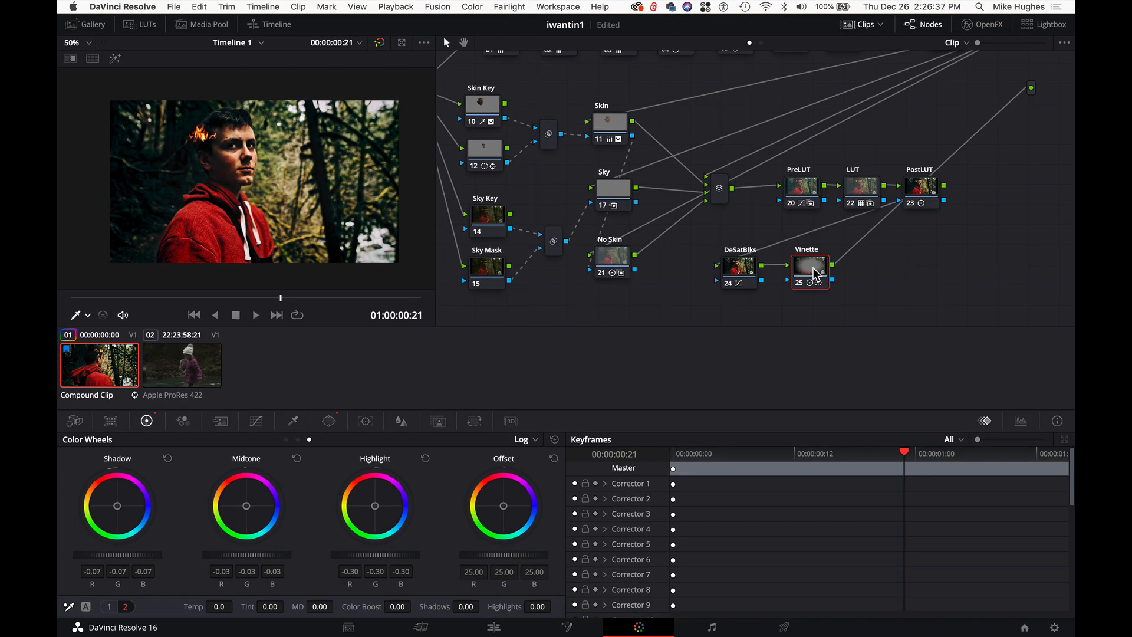
key("alt+s")
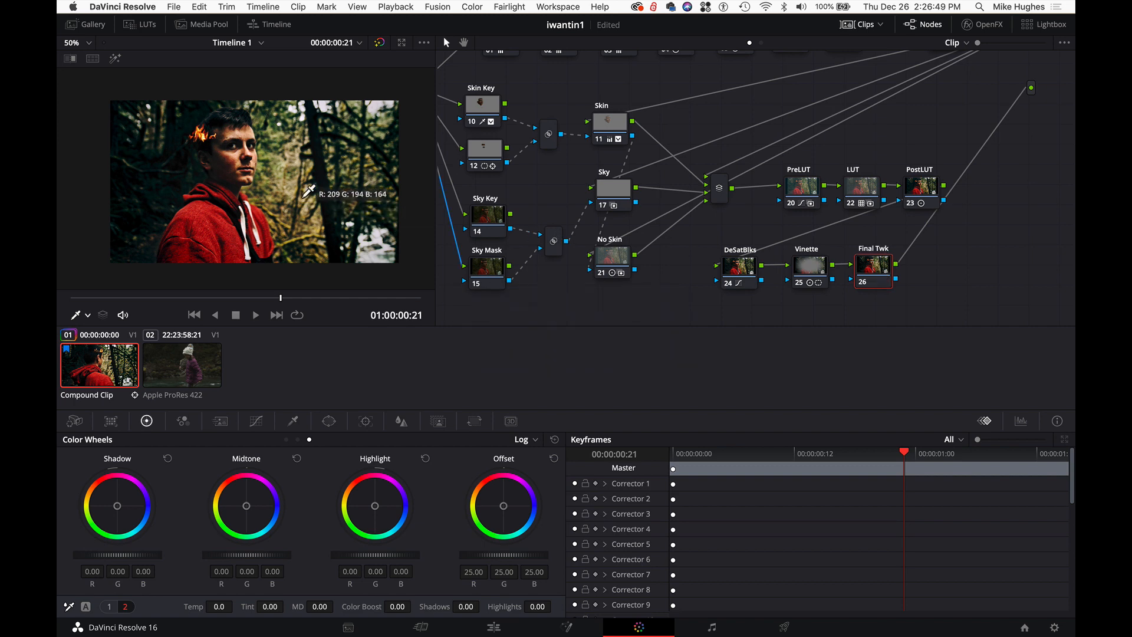
key("super+shift+w")
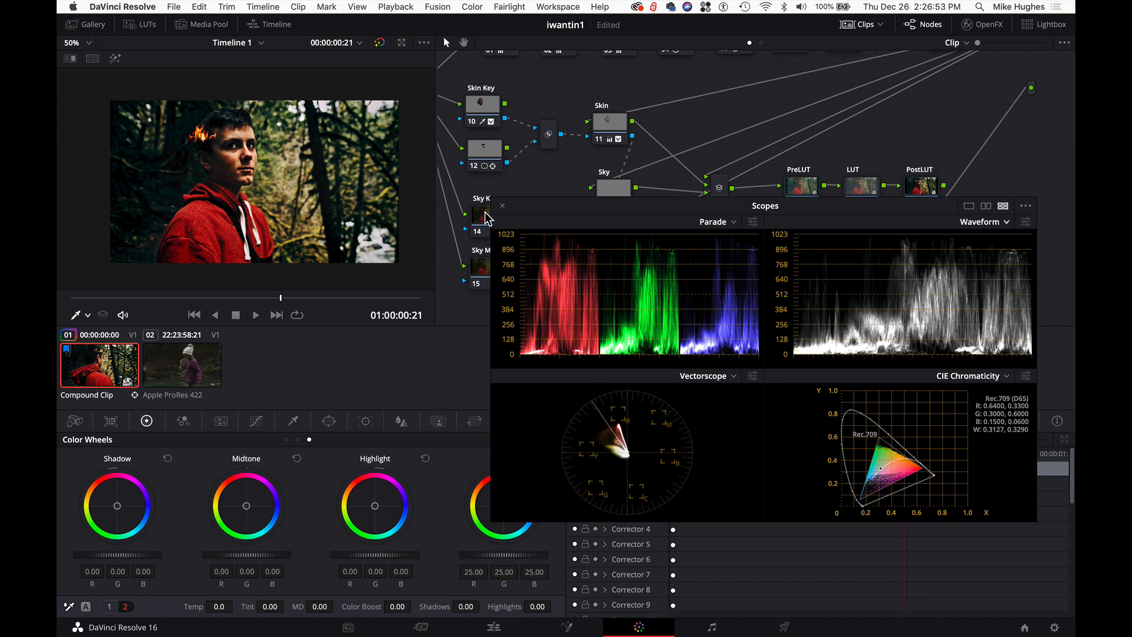
left_click(503, 208)
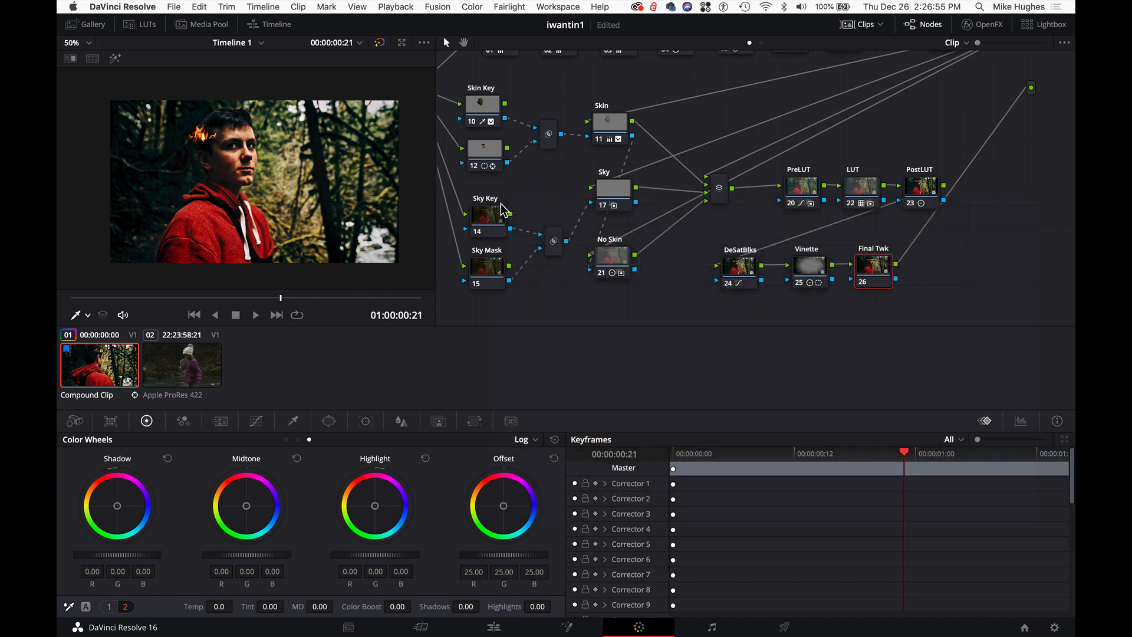
left_click(868, 275)
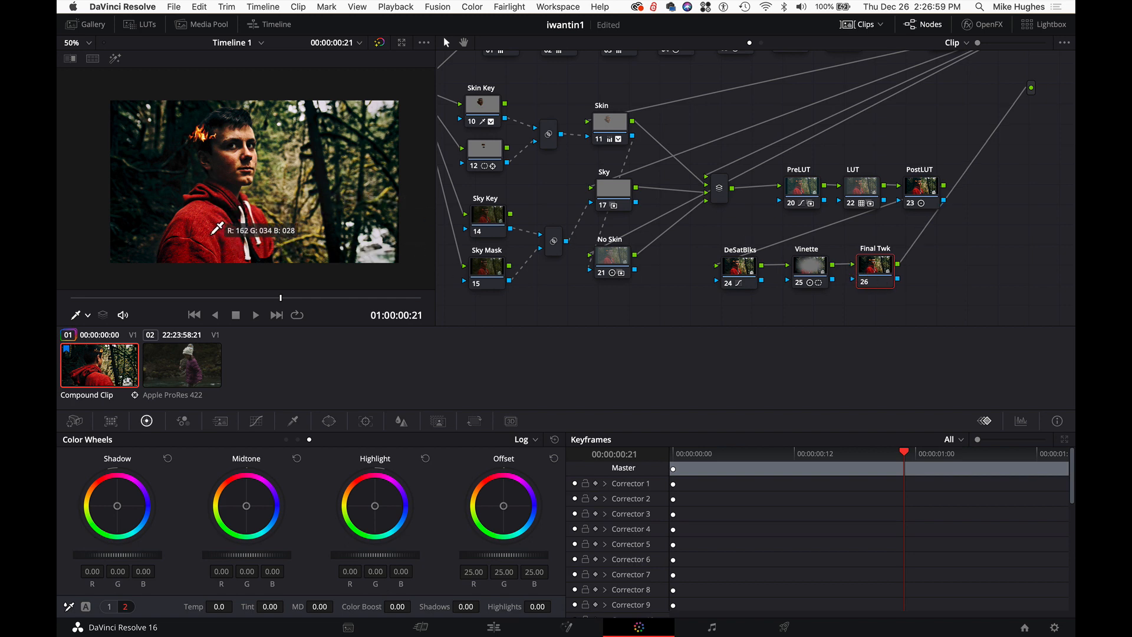
Step: Sample the red jacket with the HSL qualifier's picker on the Final Twk node
left_click(294, 420)
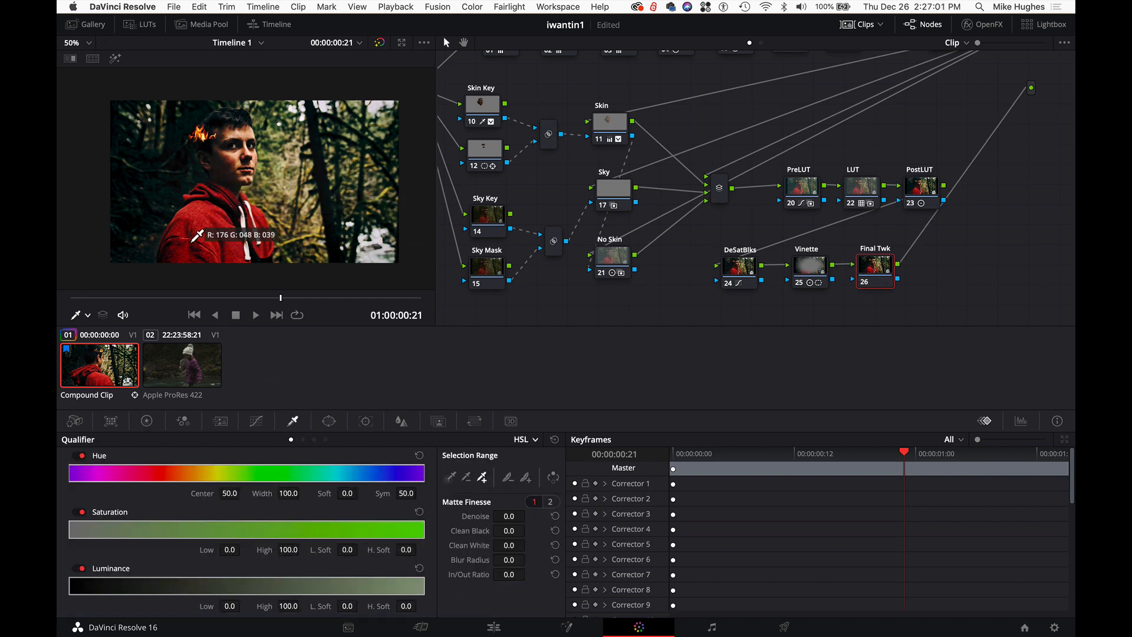
left_click(115, 59)
left_click(116, 61)
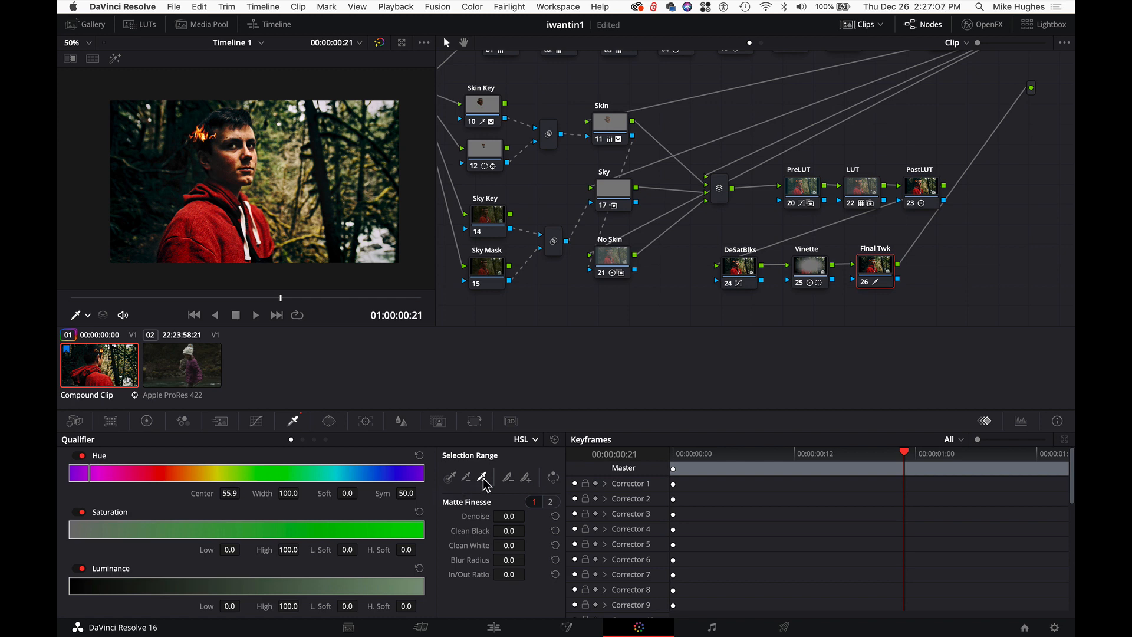
left_click(450, 477)
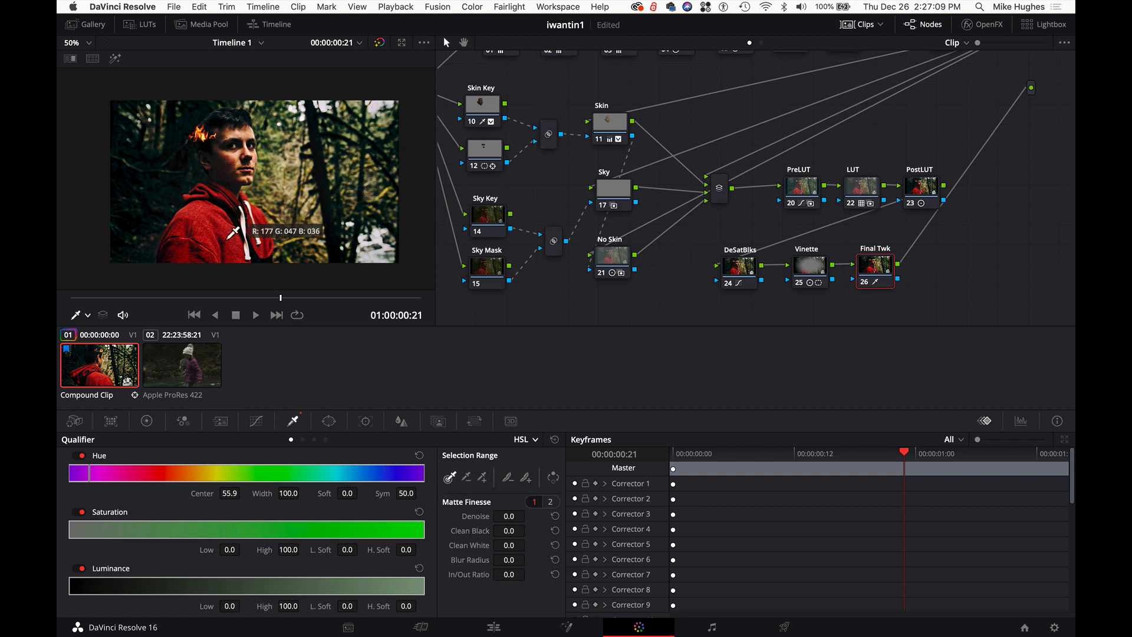
left_click(191, 257)
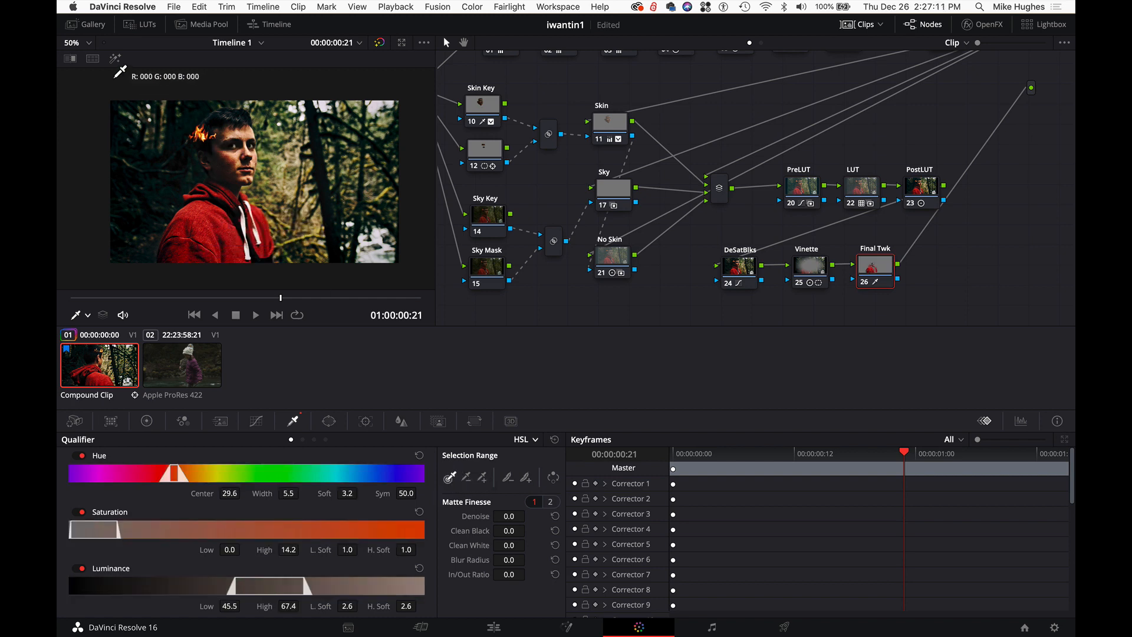
Step: Clean up the highlighted jacket key with Clean Black 26.5 and Clean White 22.7
left_click(115, 58)
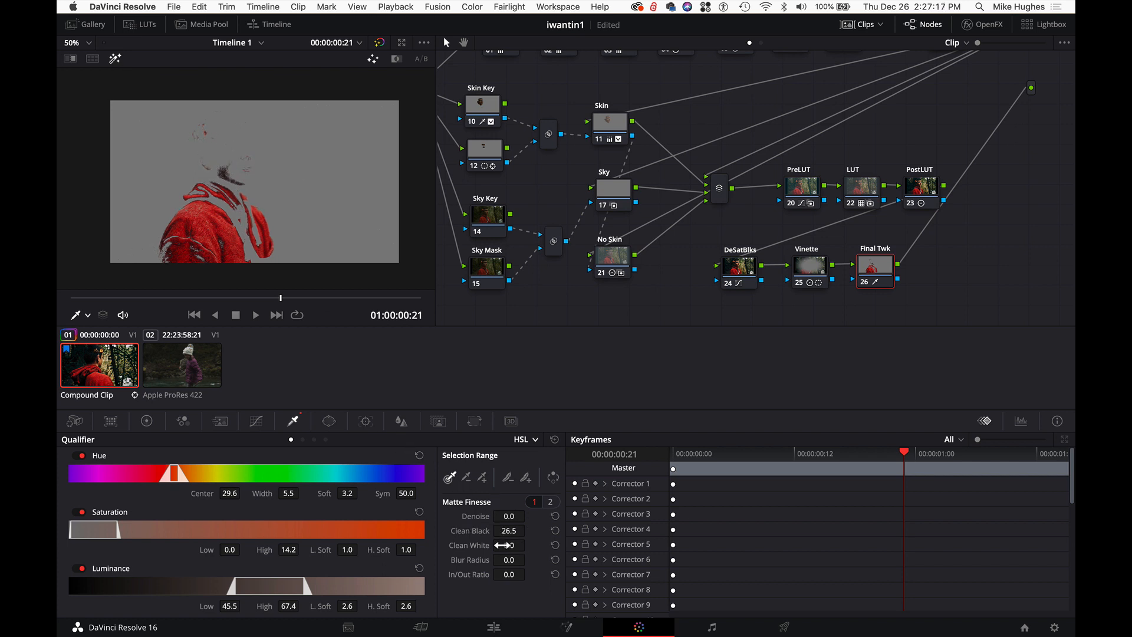
left_click_drag(508, 545, 529, 544)
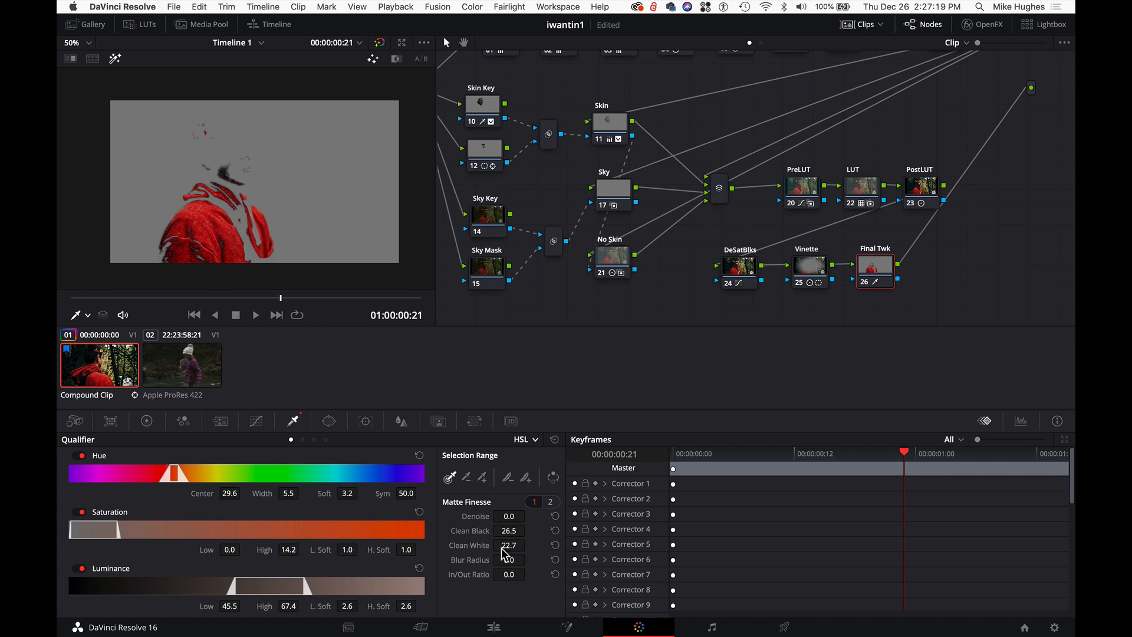
left_click(115, 59)
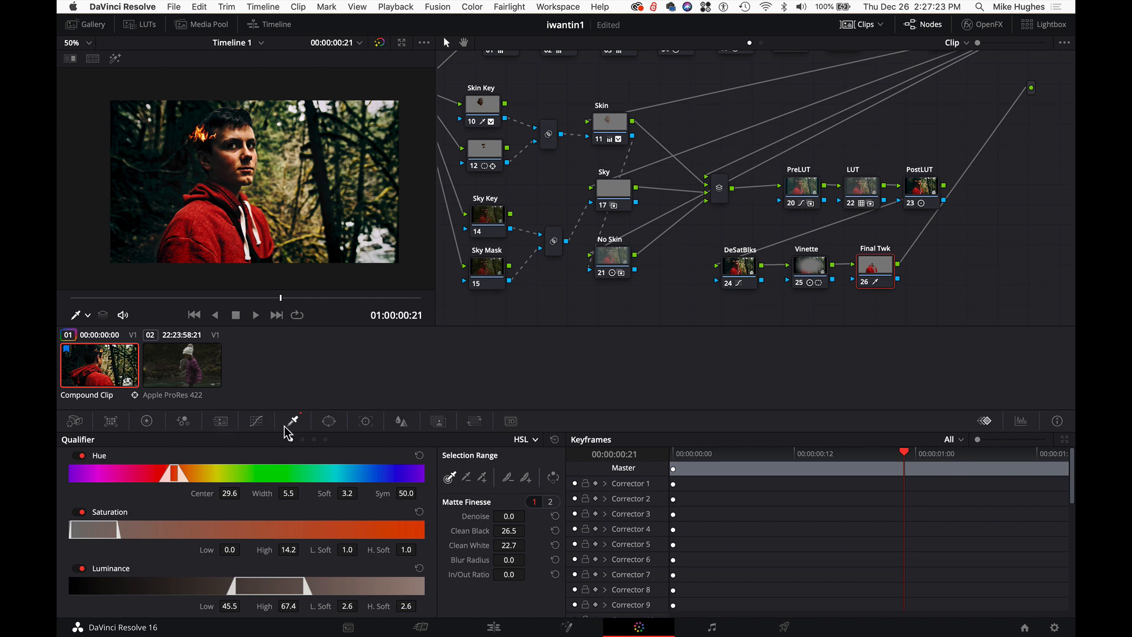
Step: Soften the jacket key's matte with blur and lower the Final Twk node's saturation to 39.30
left_click_drag(508, 516, 528, 516)
left_click_drag(528, 559, 530, 558)
left_click(147, 421)
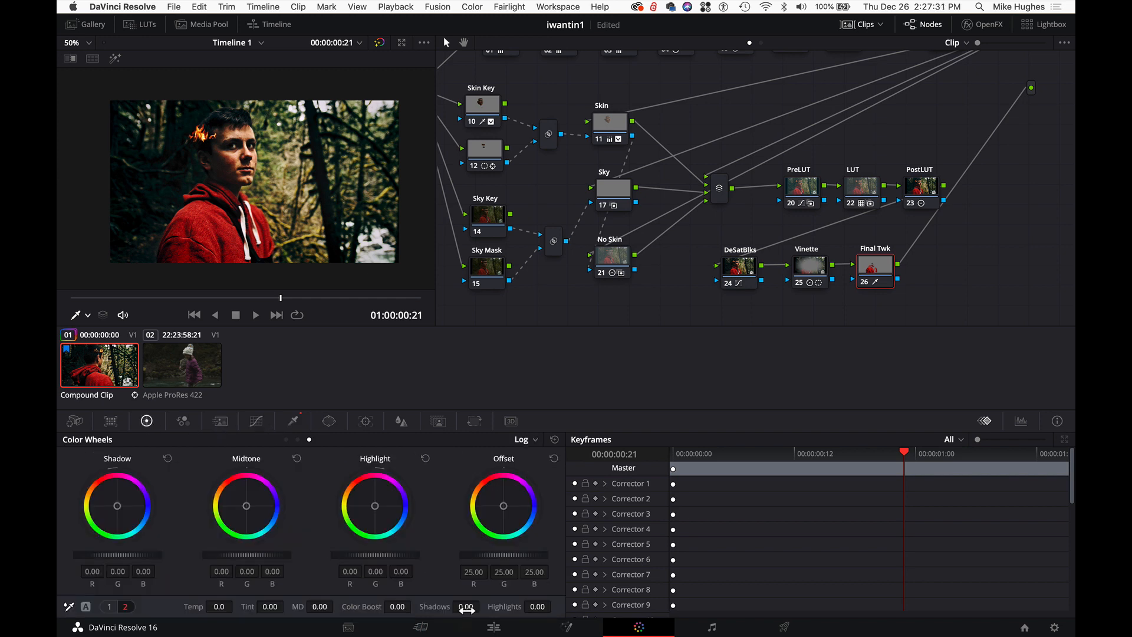
left_click(109, 606)
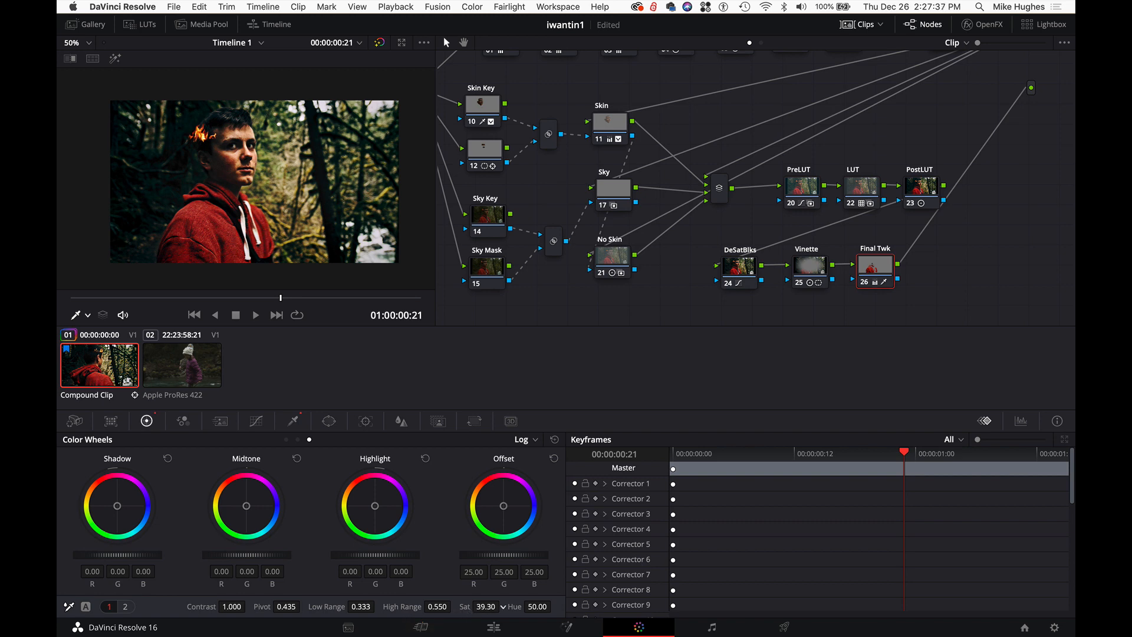
Step: Add a rectangular window at pan 47.93, tilt 47.78, pull its lower corners out around the jacket, and check the highlighted mask
left_click(328, 422)
left_click(83, 486)
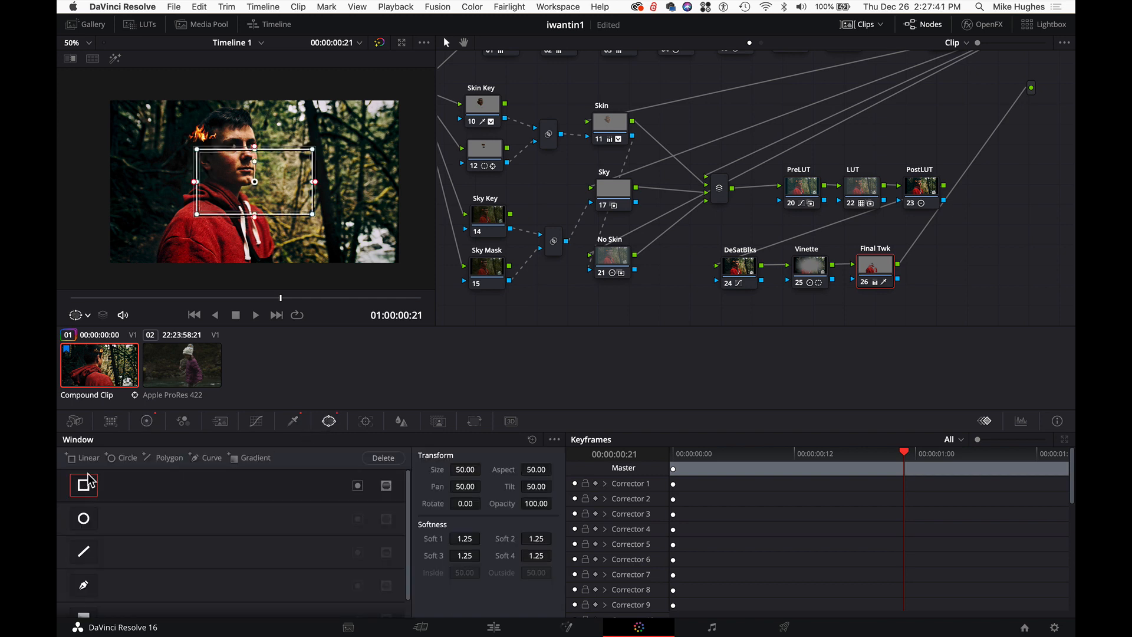
left_click_drag(279, 194, 254, 222)
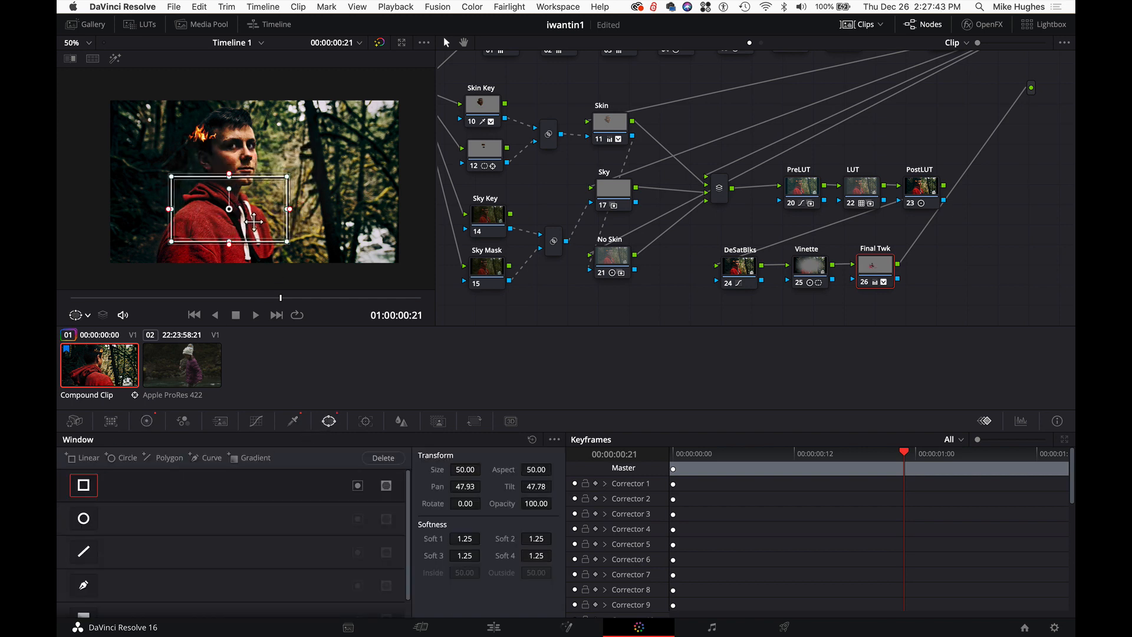
left_click_drag(170, 242, 119, 286)
left_click_drag(288, 241, 308, 288)
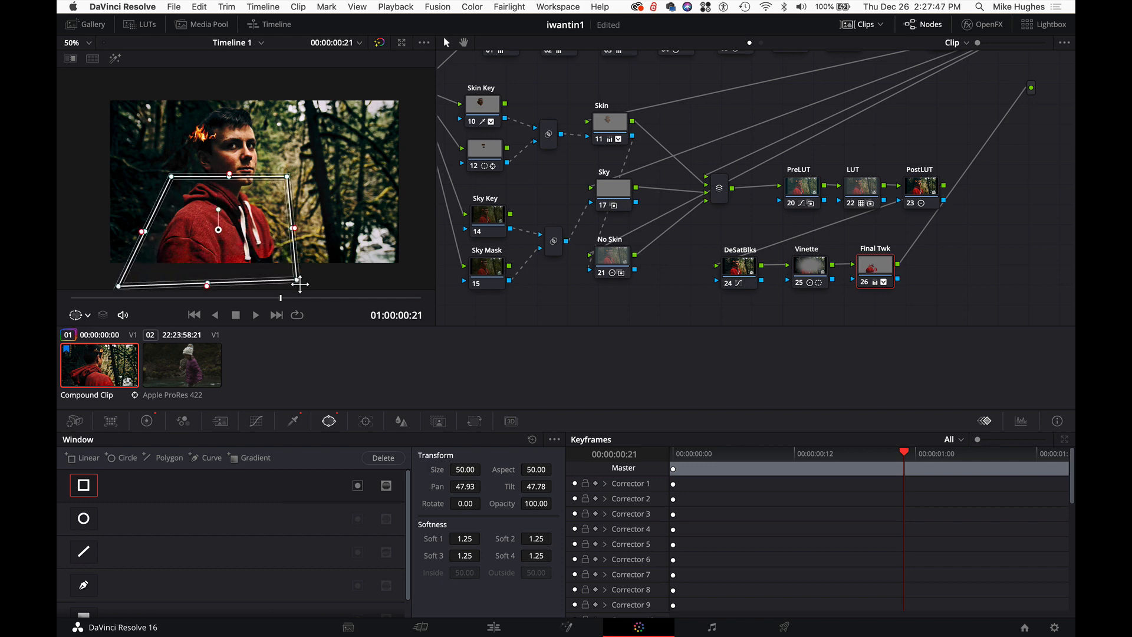
left_click(115, 59)
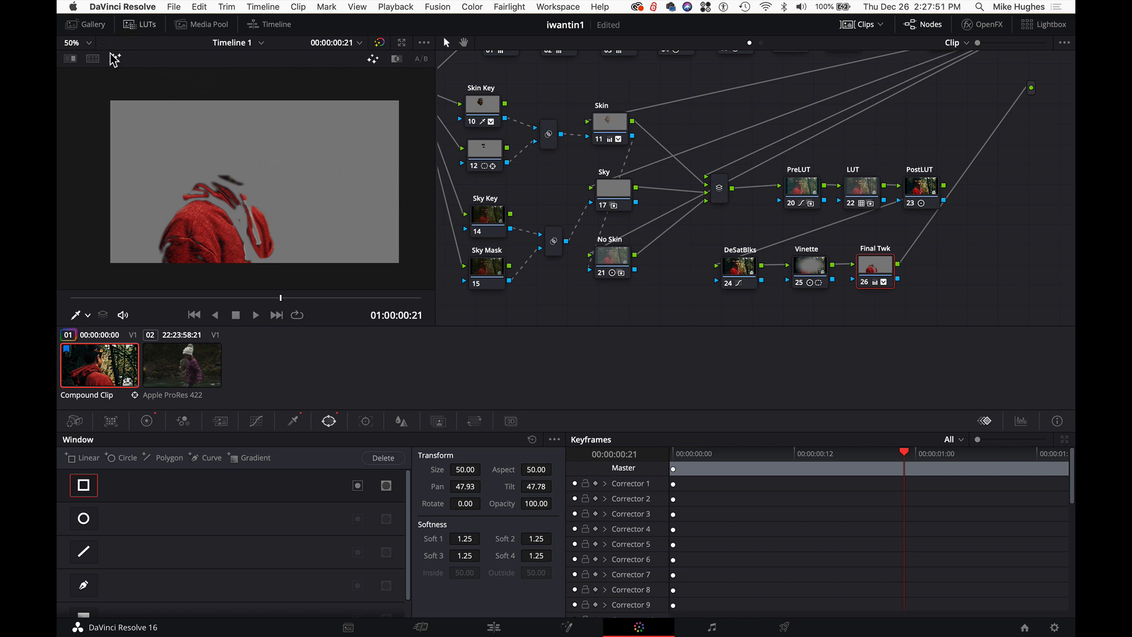
left_click(115, 59)
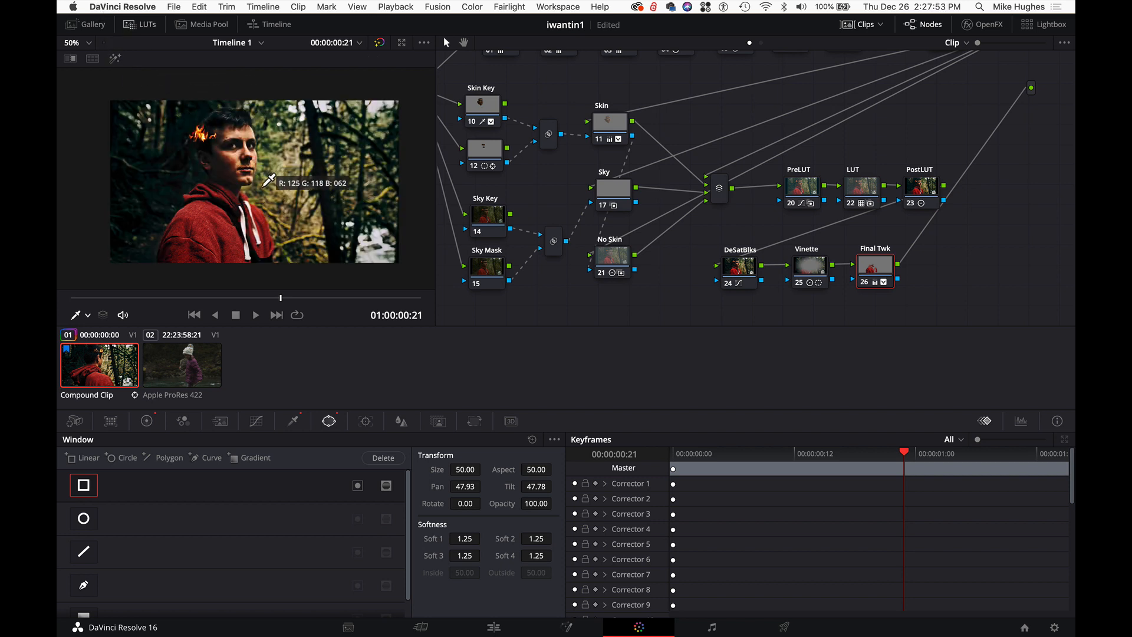
Step: At 01:00:01:05, open the window tracker, reshape the jacket window's upper edge and corner to fit the subject, and check the highlighted mask
left_click_drag(257, 298, 363, 283)
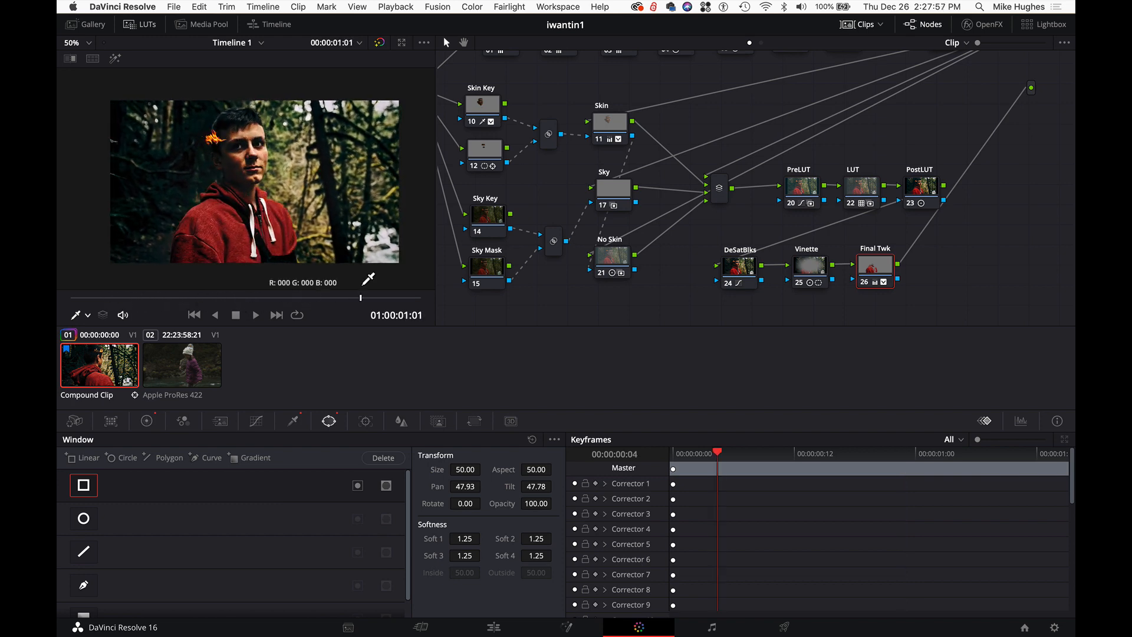
left_click(372, 422)
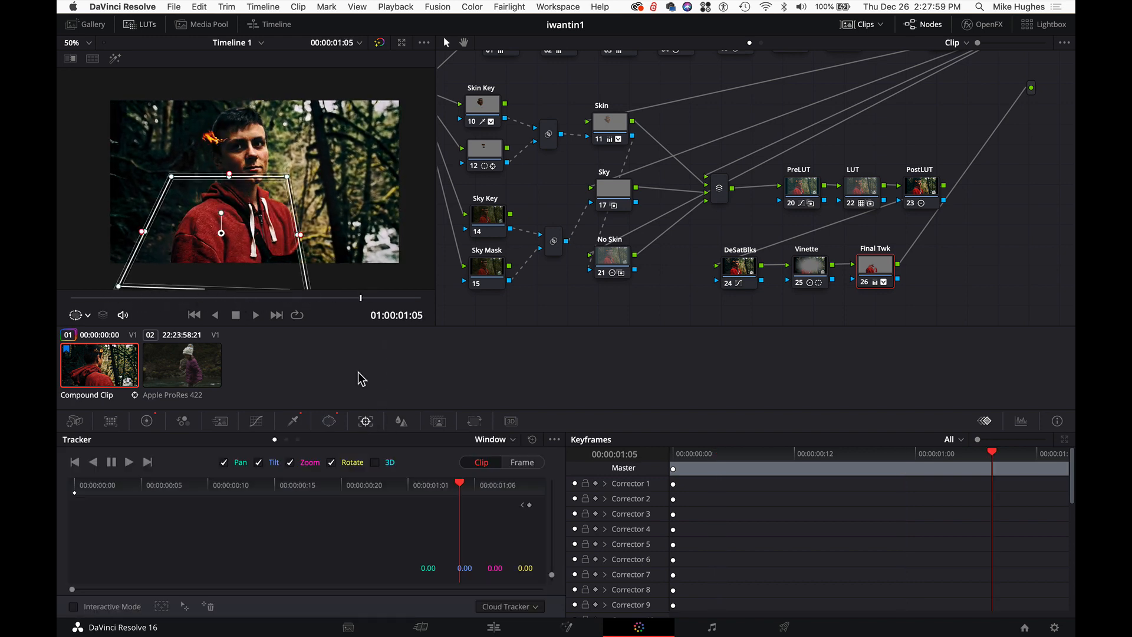
left_click_drag(287, 181, 336, 207)
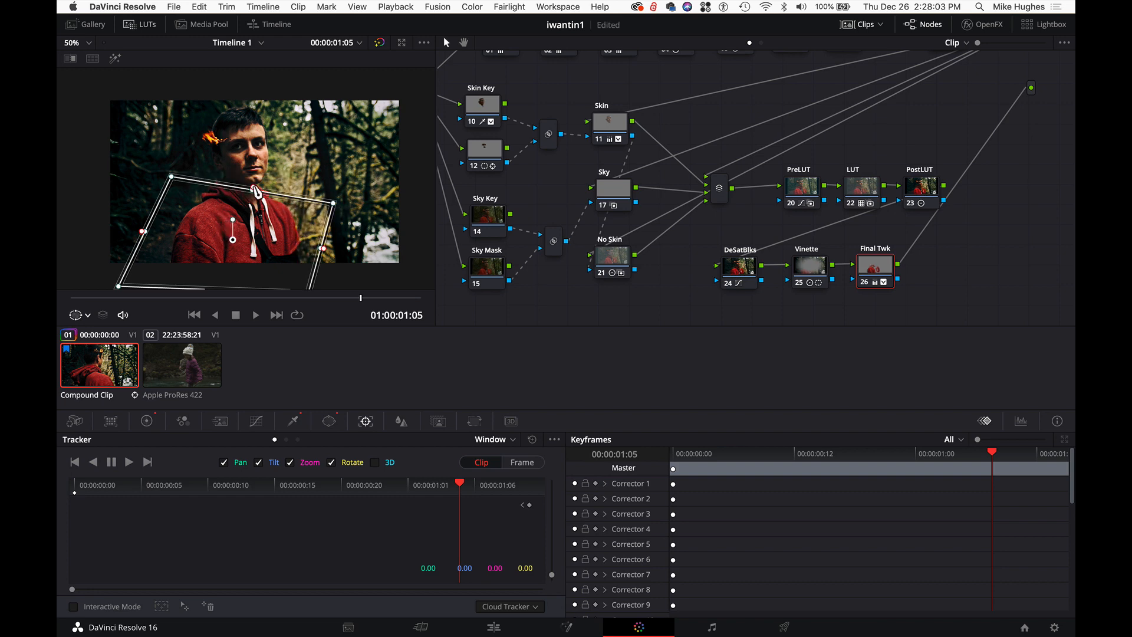
mouse_move(253, 188)
left_mouse_down()
mouse_move(256, 177)
mouse_move(256, 194)
left_mouse_up()
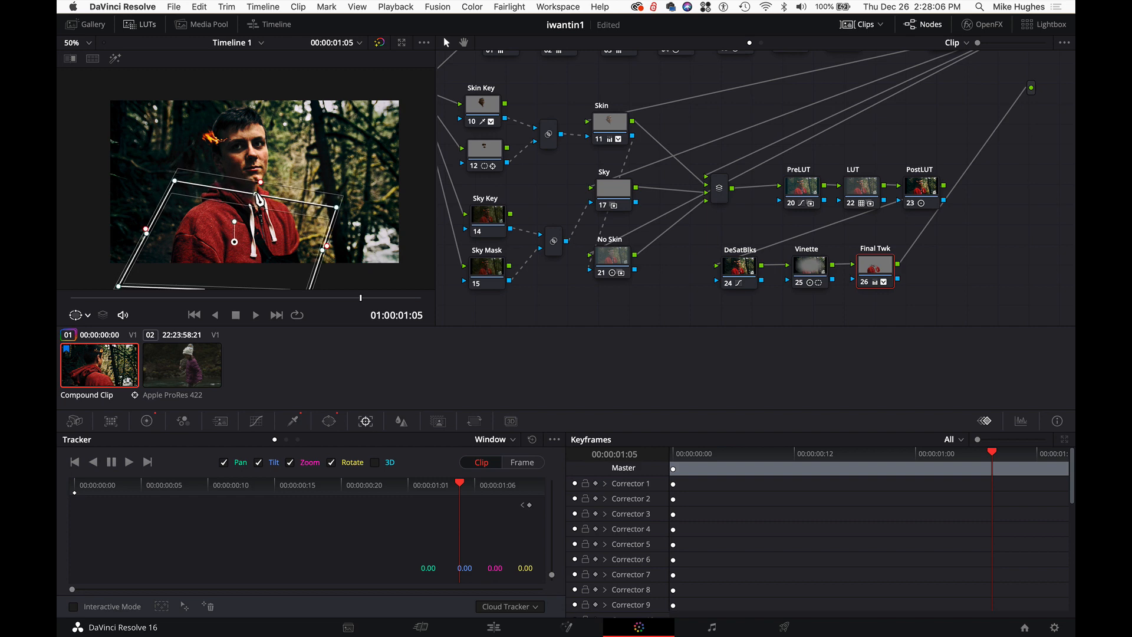
left_click(115, 59)
left_click(115, 59)
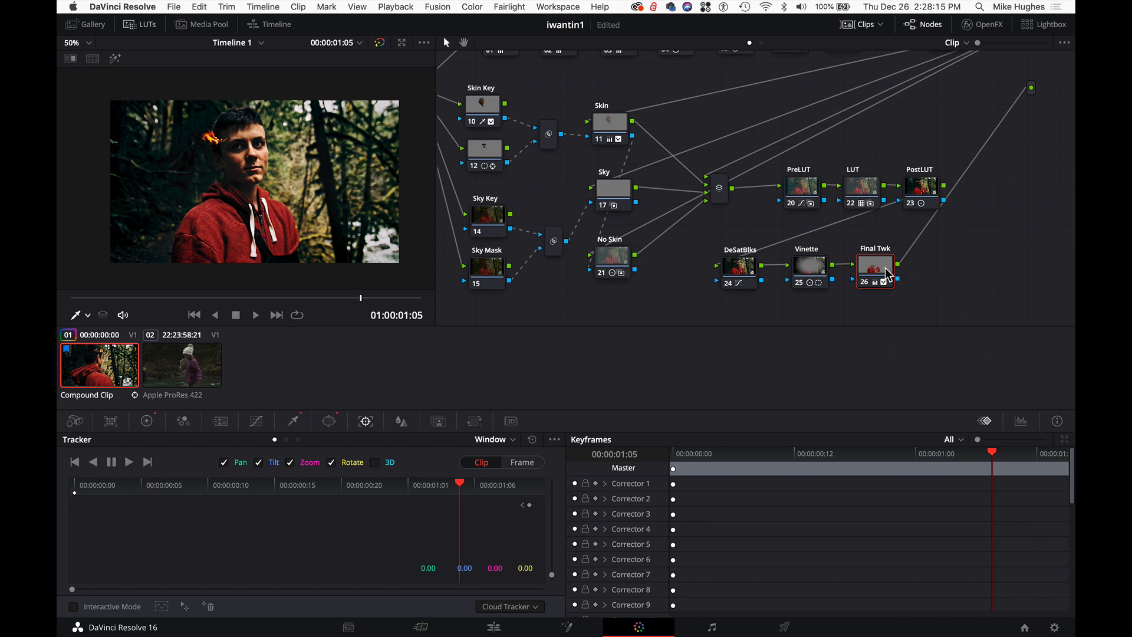
Step: Add a serial node after the Final Twk node
mouse_move(888, 274)
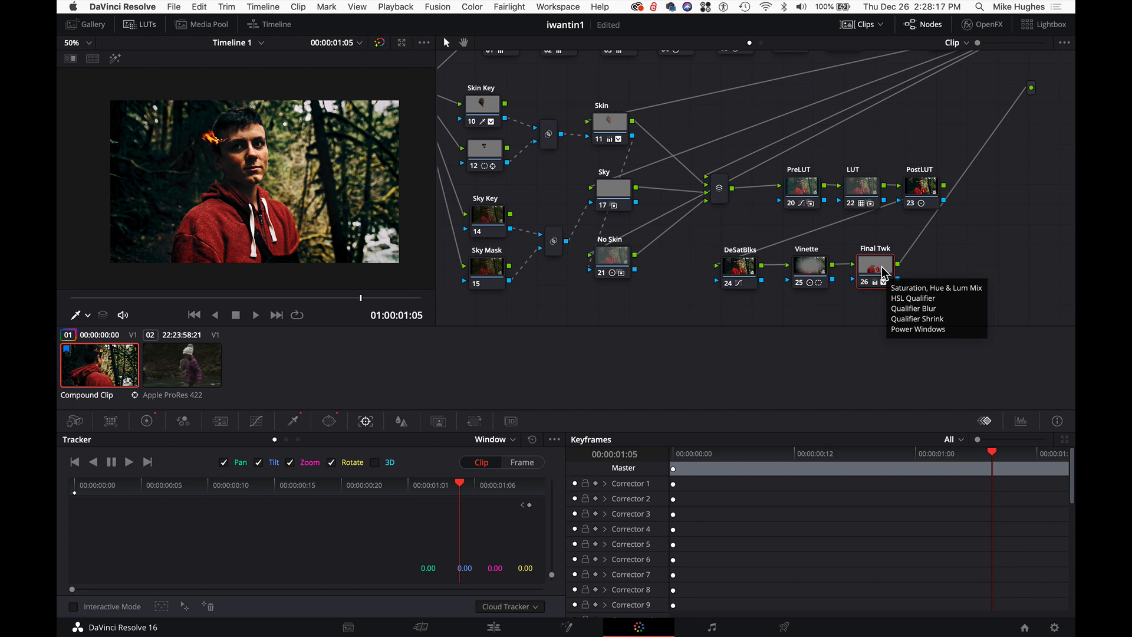
key("alt+s")
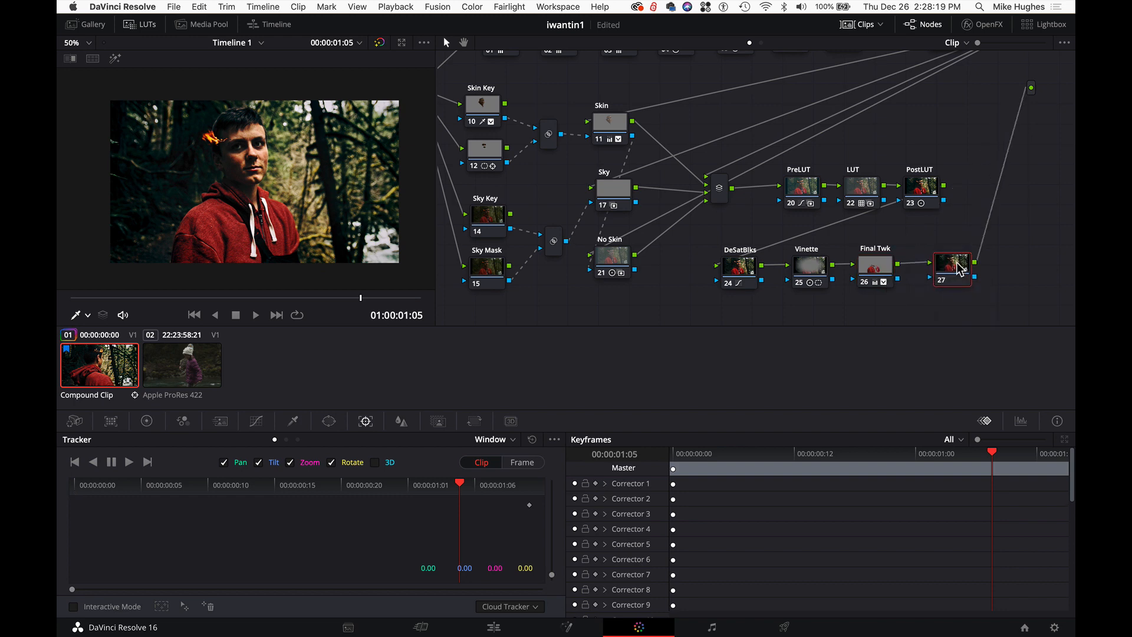
mouse_move(943, 278)
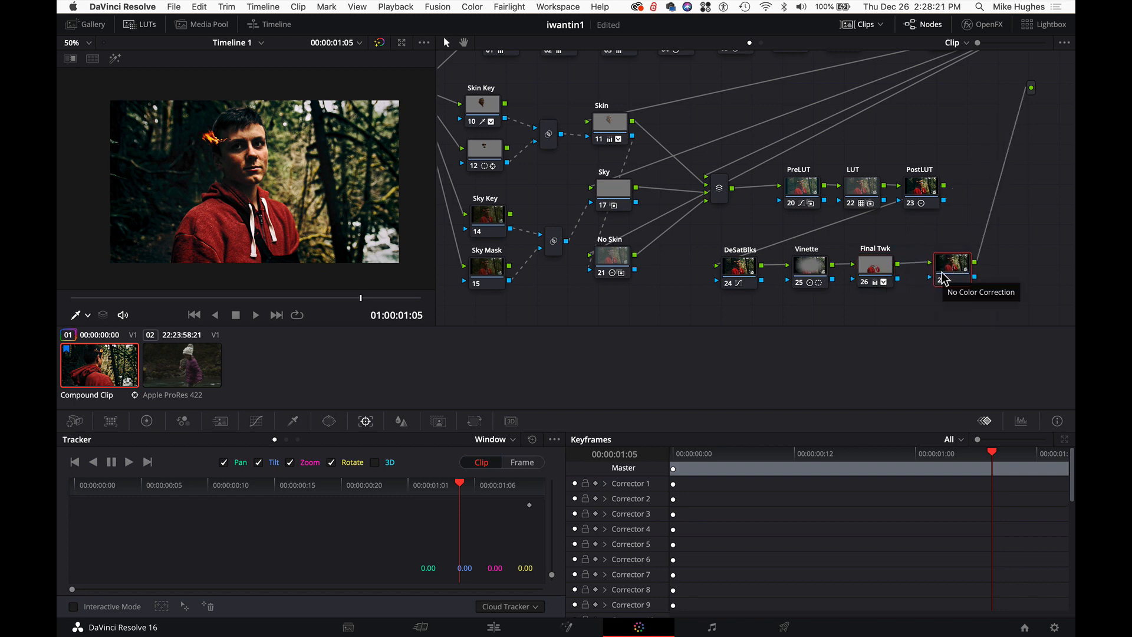
Step: Label the new last node DeNoise and set its spatial noise reduction luma threshold to 0.4
double_click(941, 273)
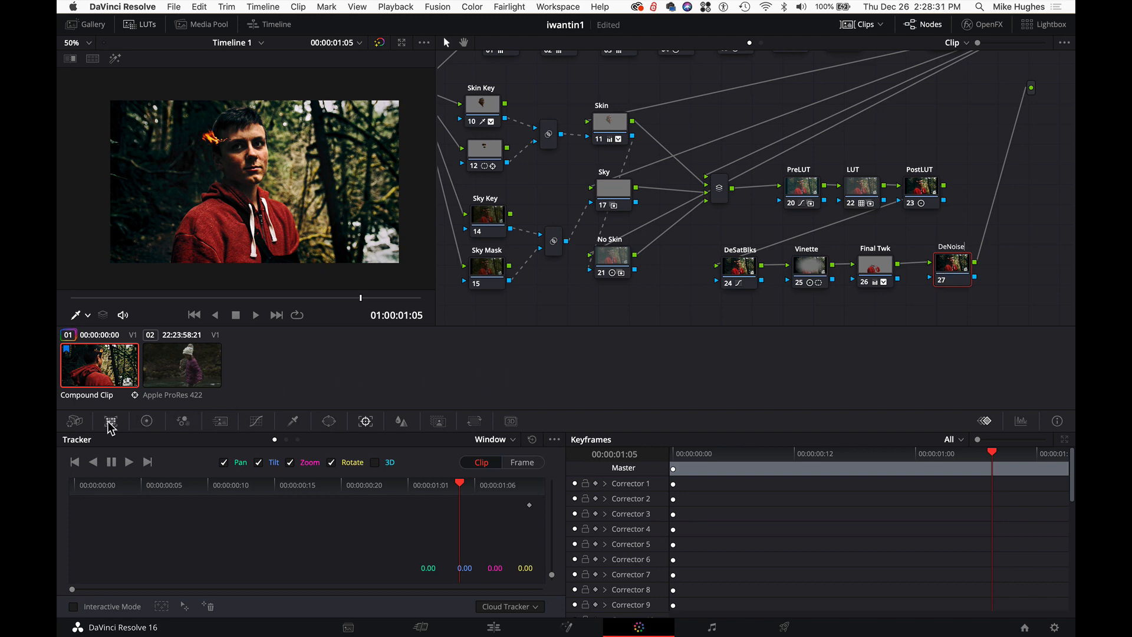
left_click(74, 421)
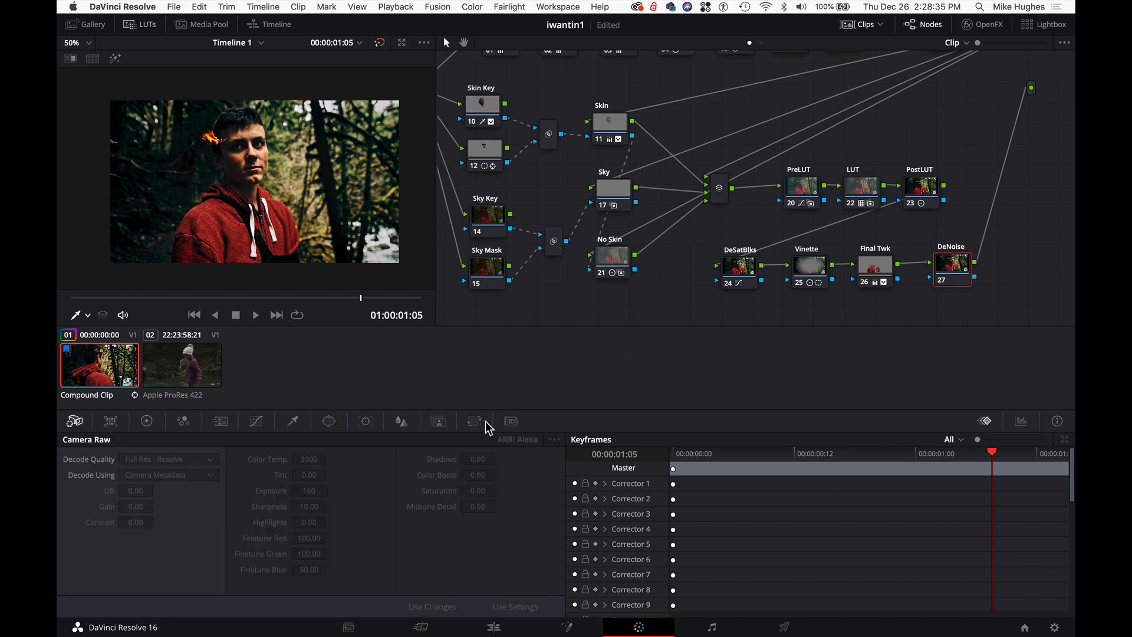
left_click(110, 421)
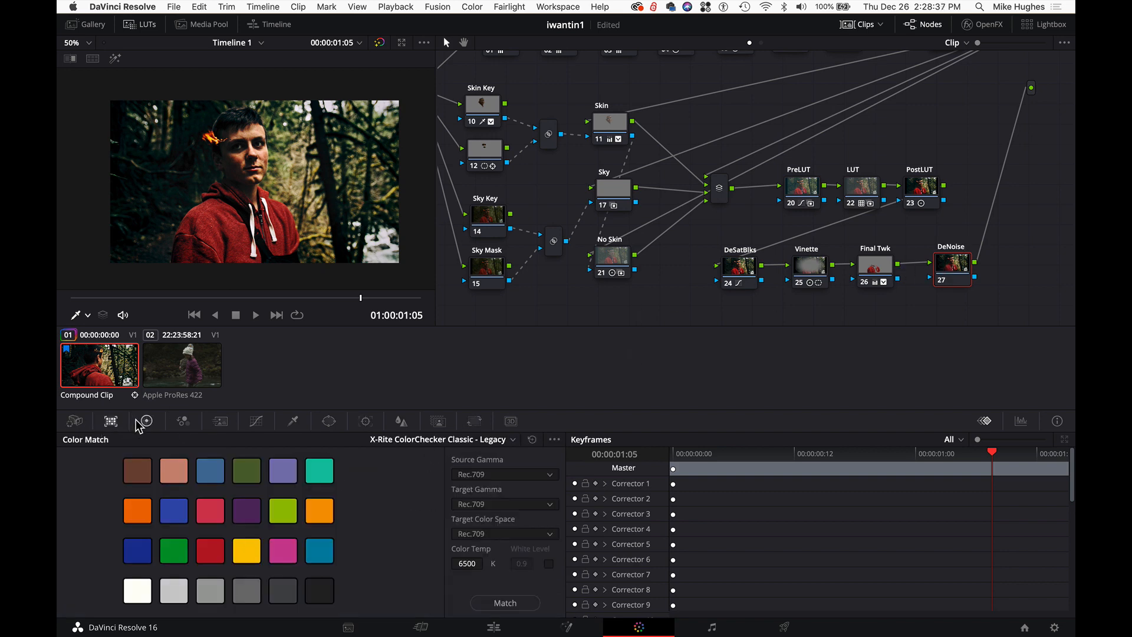
left_click(221, 422)
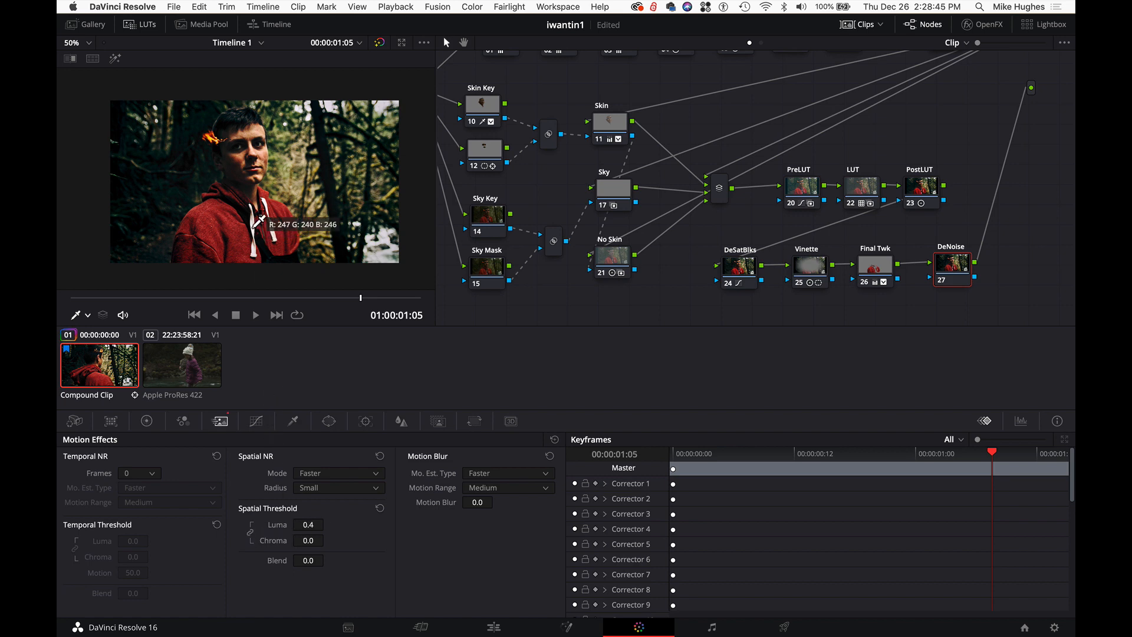
Step: Examine the noise on the man's face in close-up while playing and scrubbing through the first clip
scroll(260, 224, "up", 5)
scroll(260, 221, "up", 8)
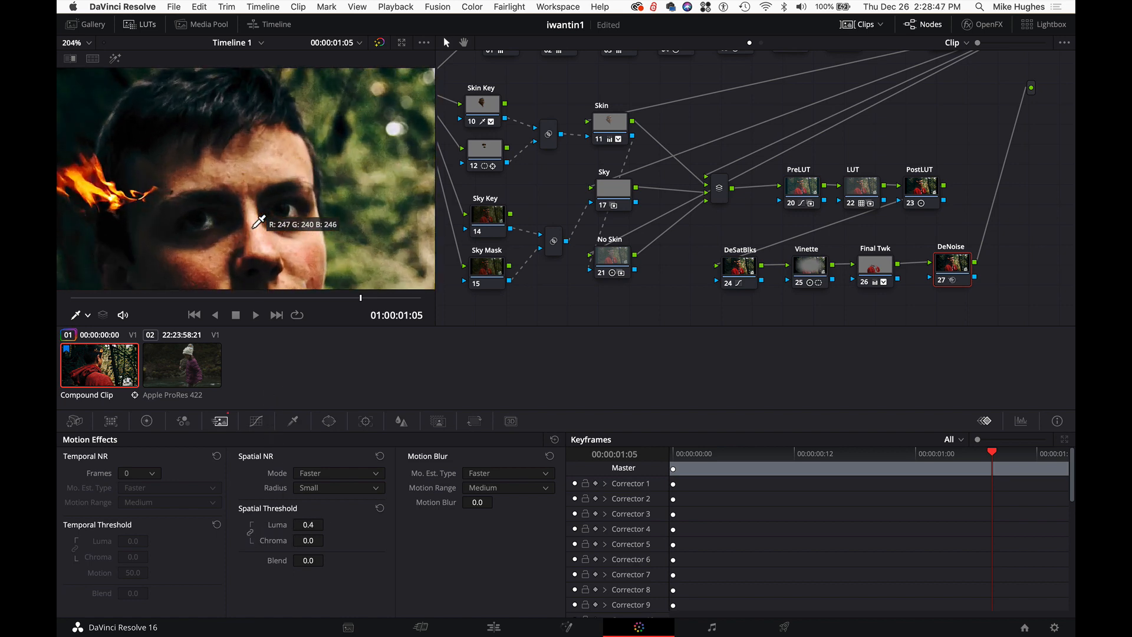
key("space")
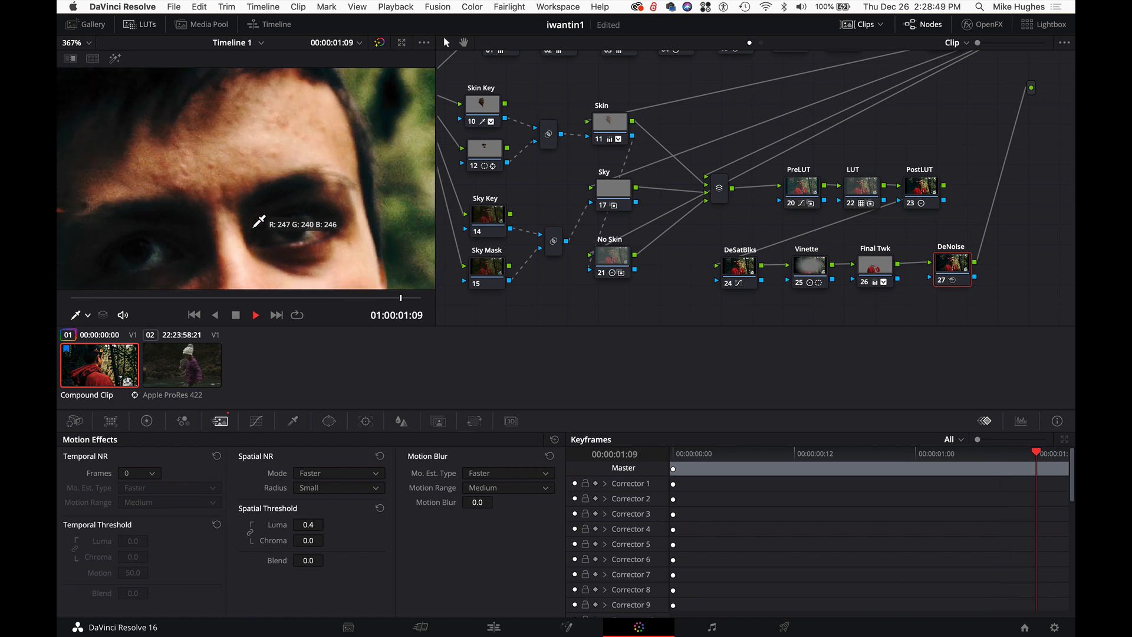
key("space")
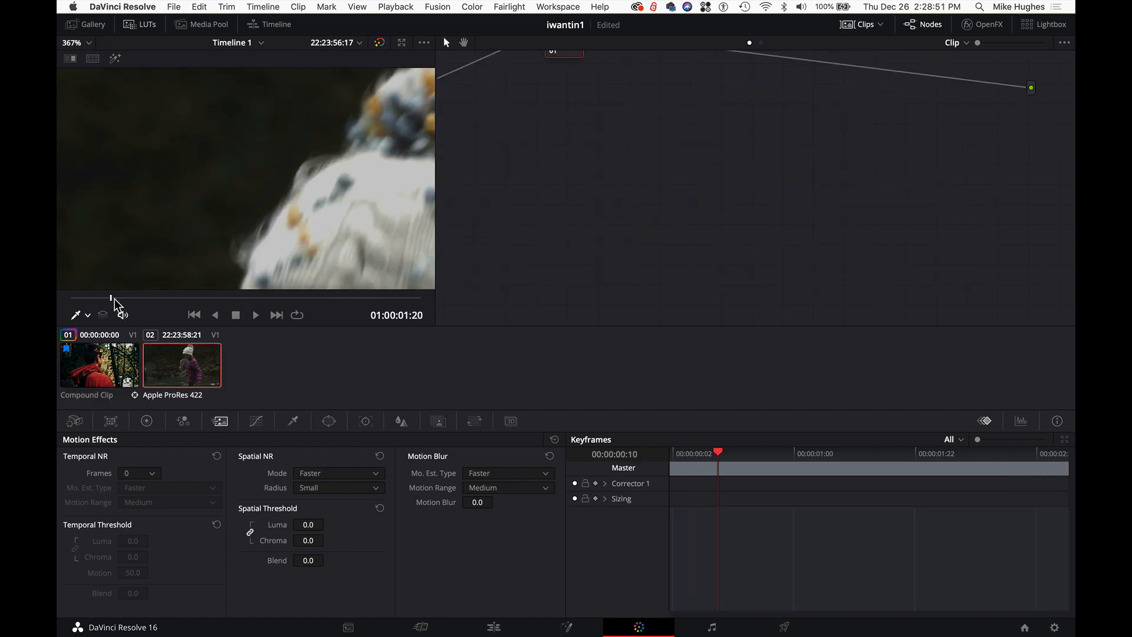
left_click_drag(113, 298, 80, 298)
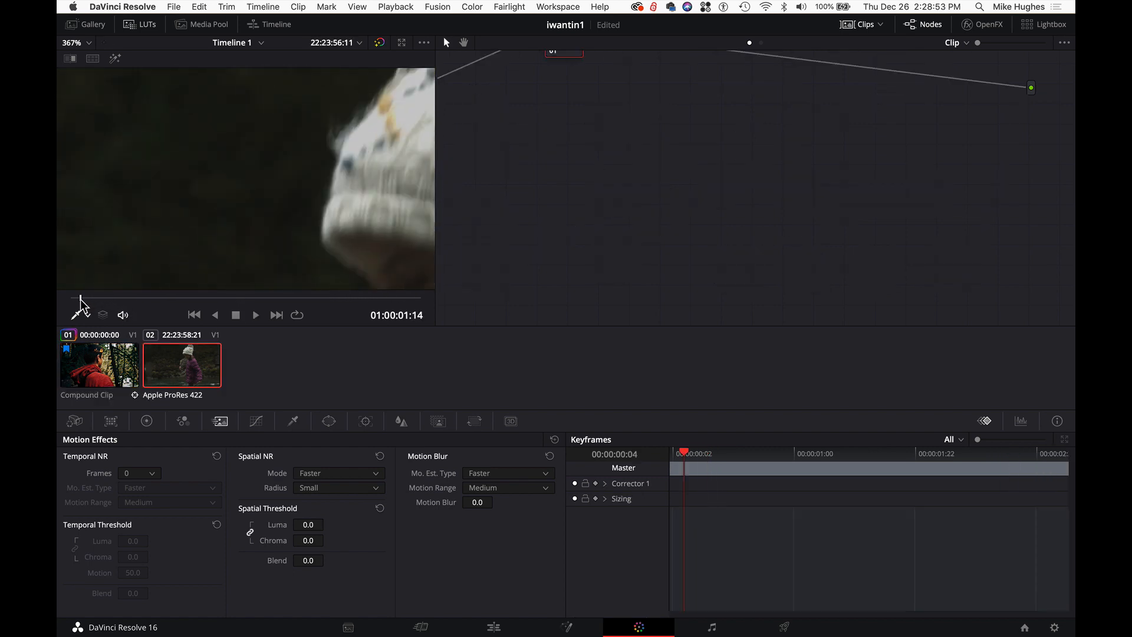
left_click(98, 361)
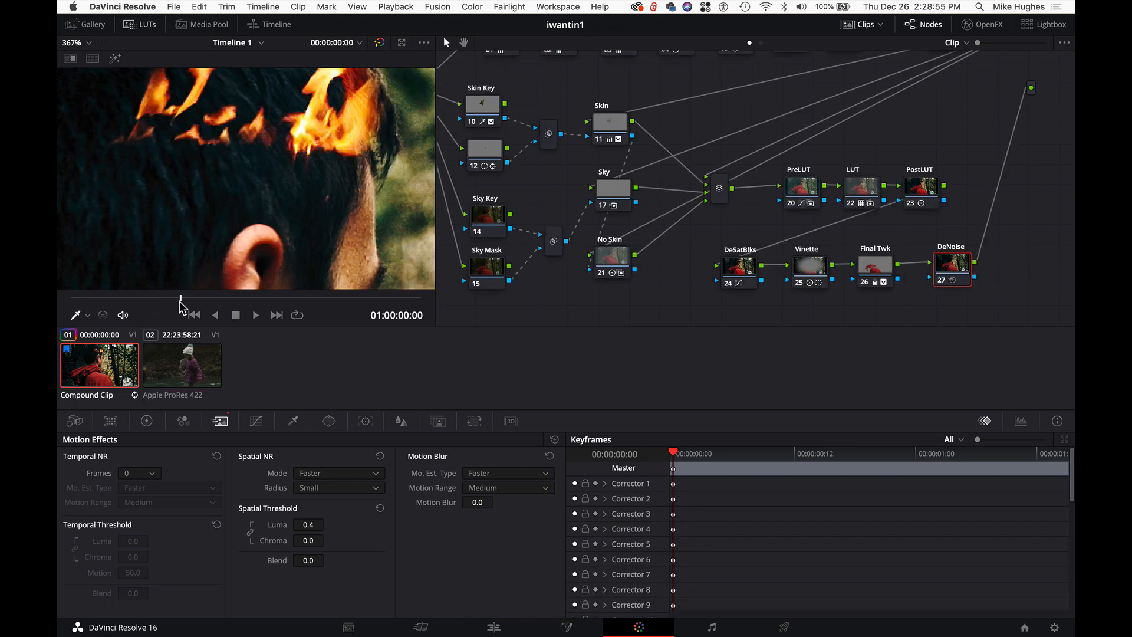
left_click(181, 298)
left_click_drag(184, 300, 190, 296)
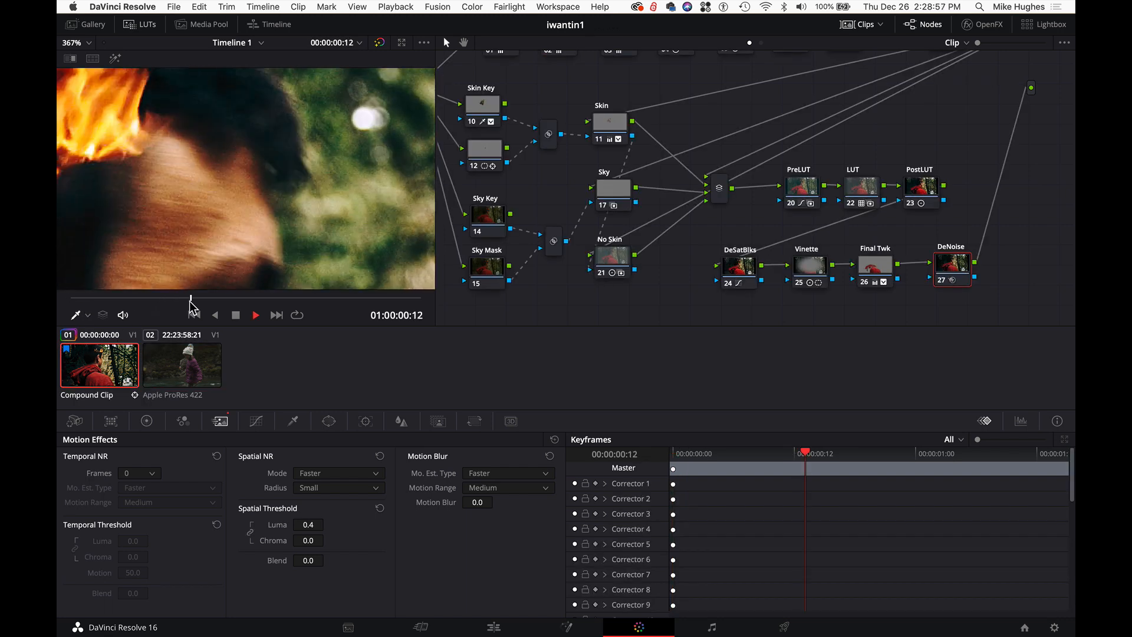
key("space")
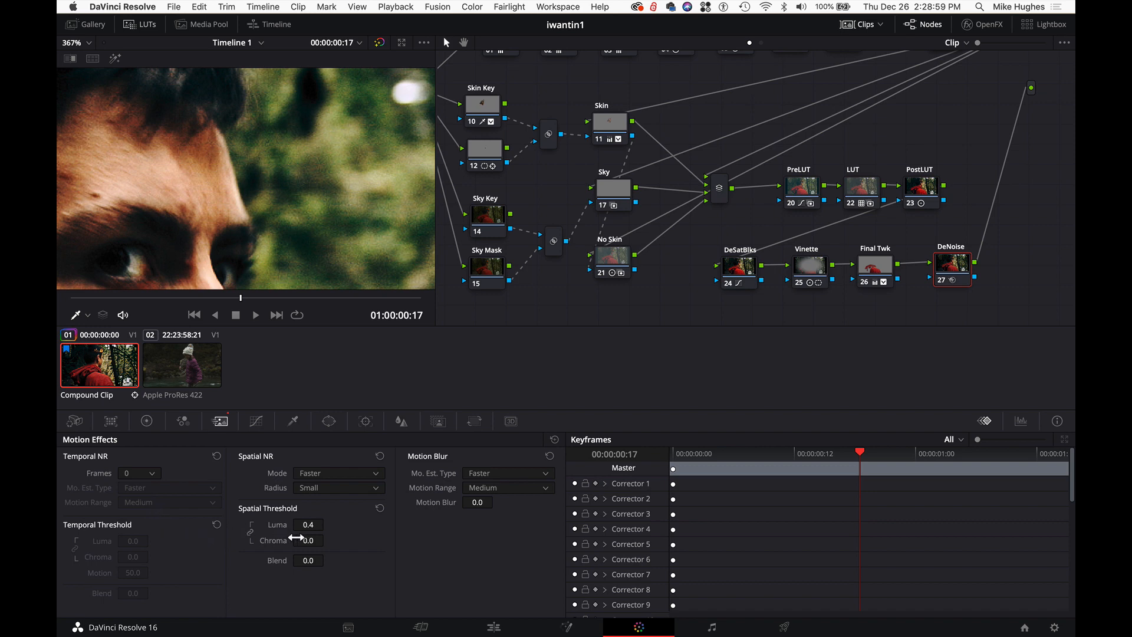
Step: Set the DeNoise node's spatial threshold to luma 10.6 and chroma 2.2, and compare the picture with the node disabled and enabled
left_click_drag(327, 524, 327, 524)
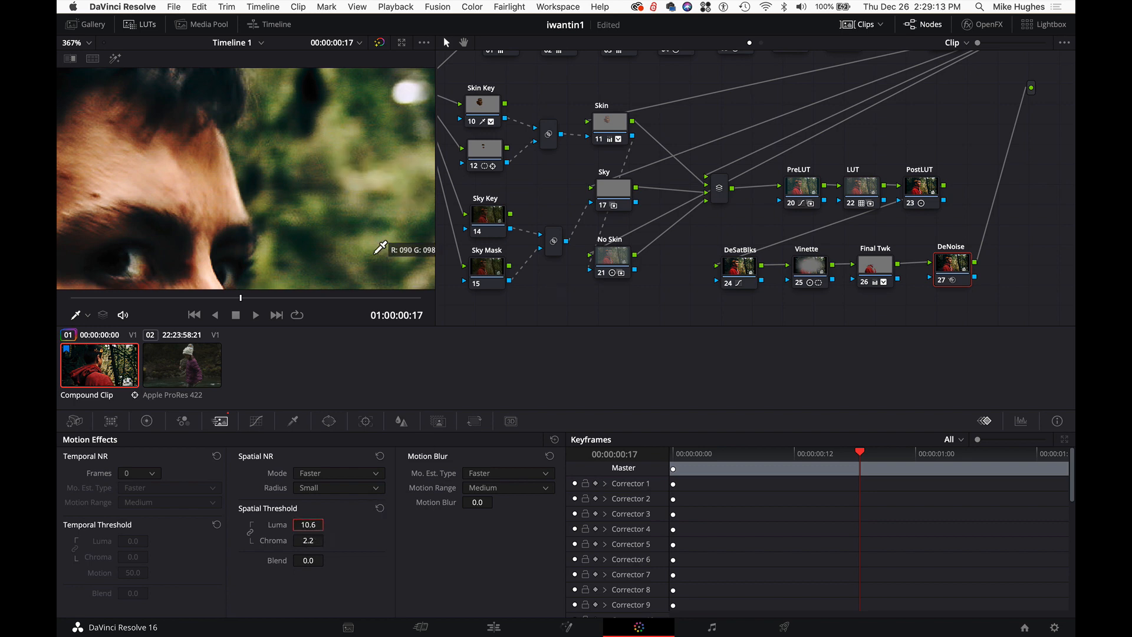
key("ctrl+d")
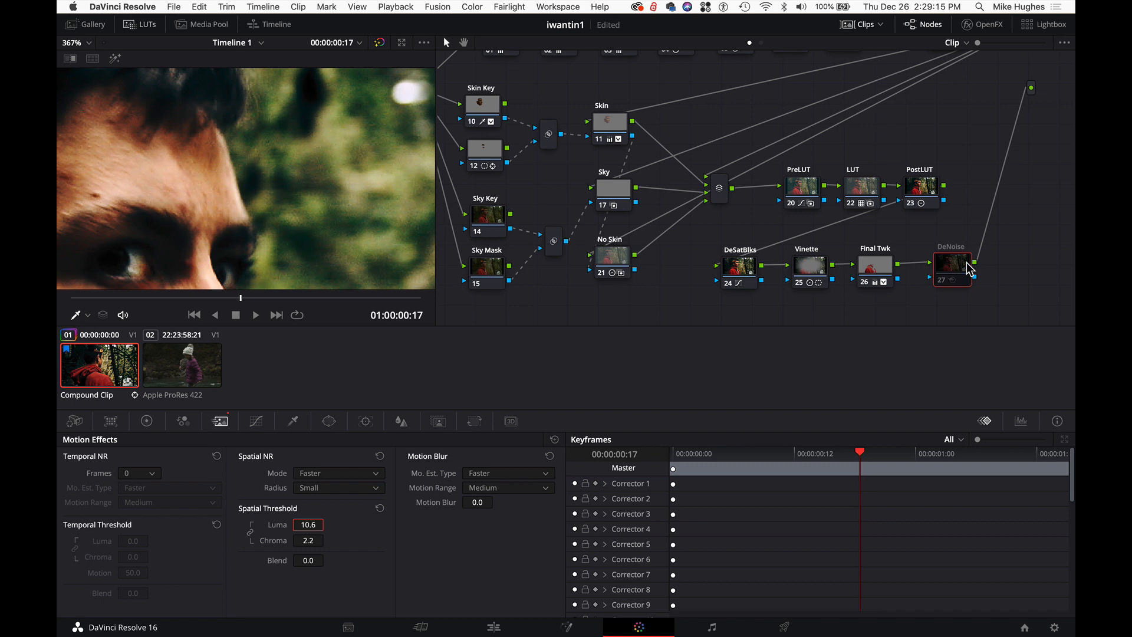
key("ctrl+d")
key("ctrl+d")
key("ctrl+d")
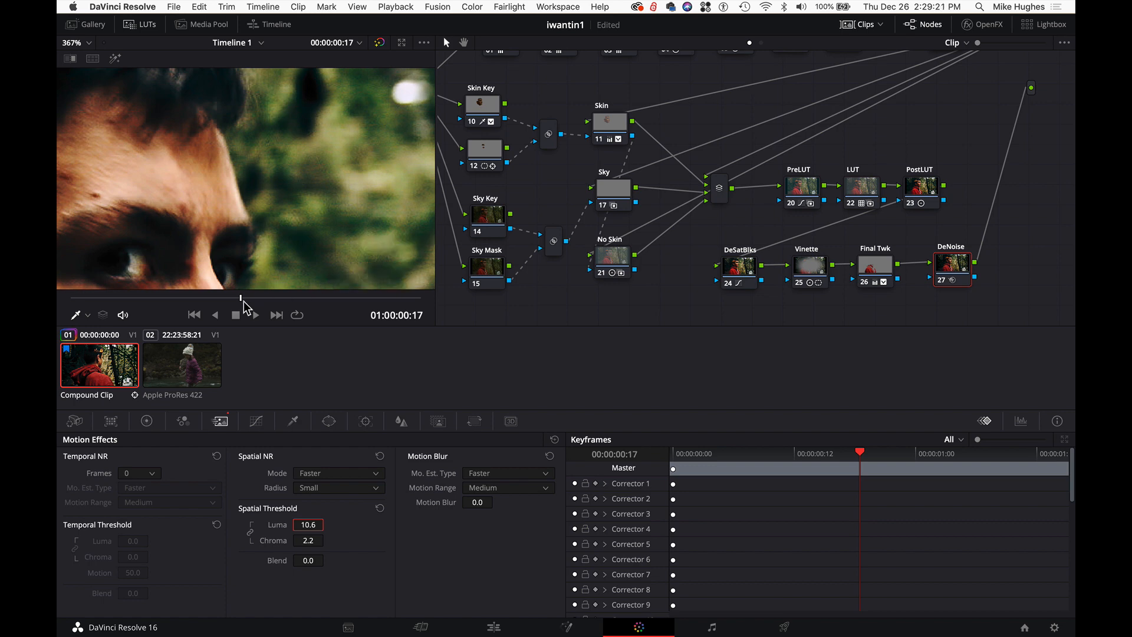
Step: Play the first clip in close-up to check the noise reduction, and return the viewer to a fitted view
left_click_drag(242, 297, 231, 297)
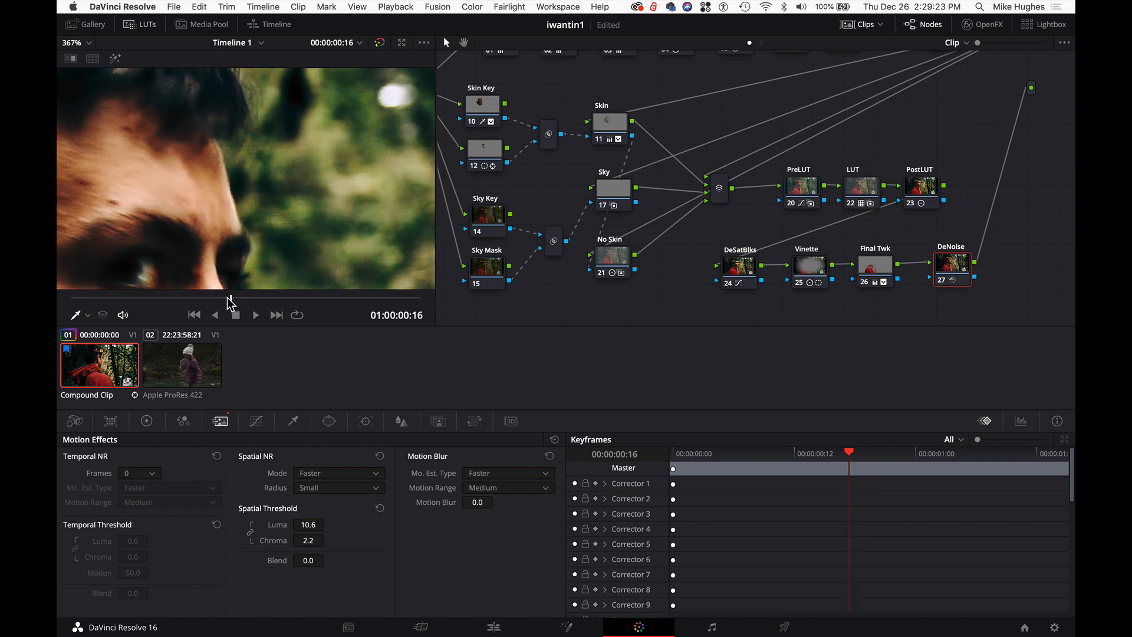
key("space")
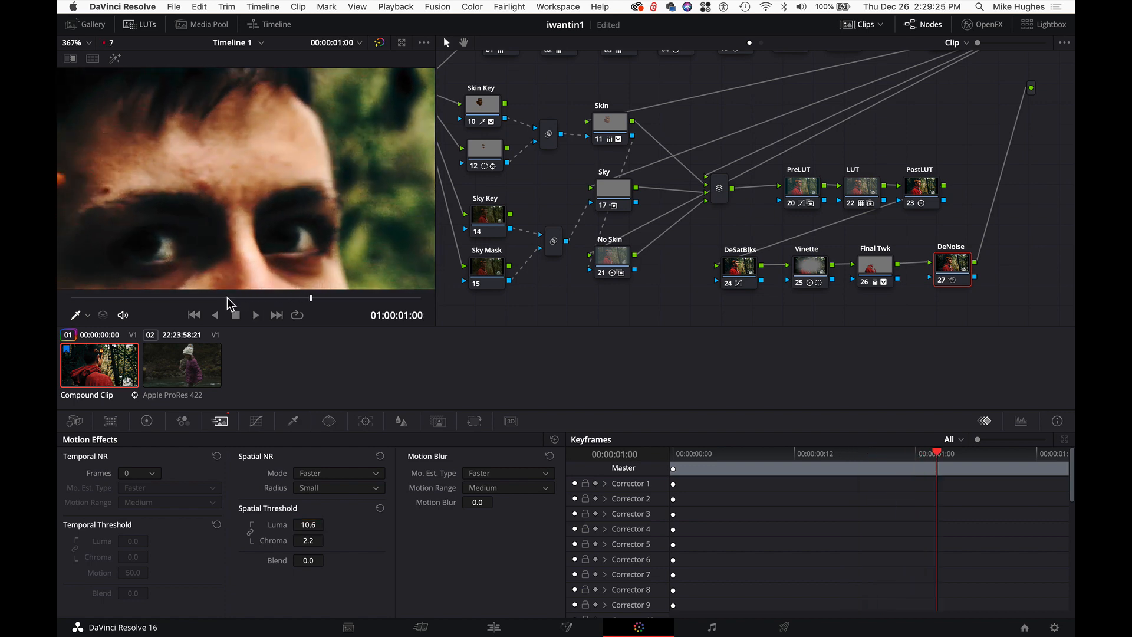
key("space")
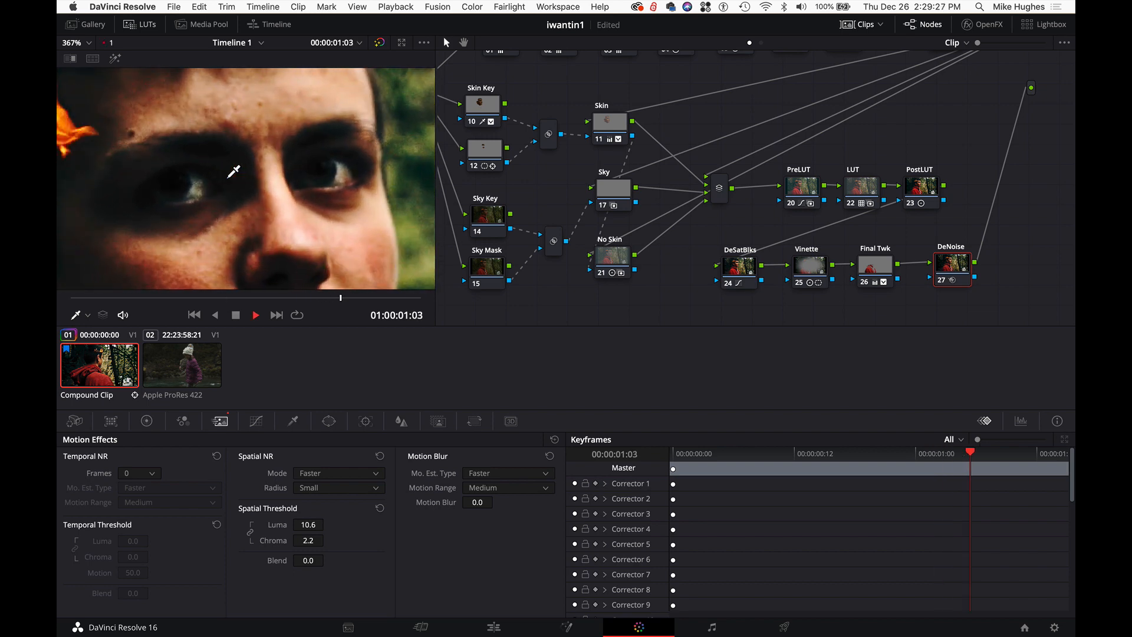
key("space")
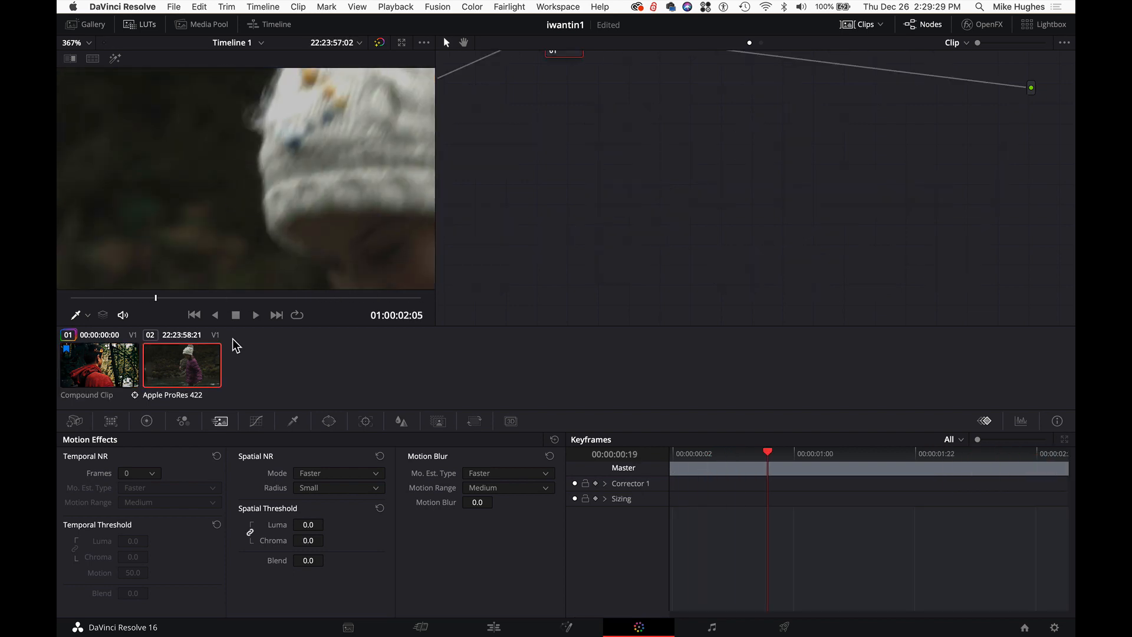
left_click(123, 355)
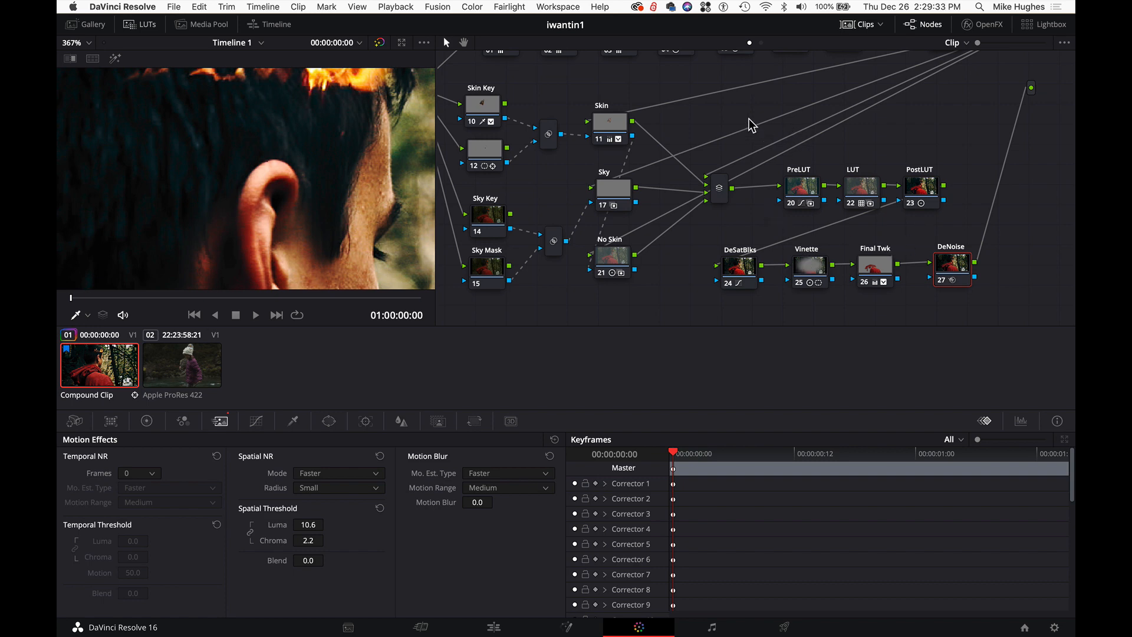
scroll(748, 119, "up", 3)
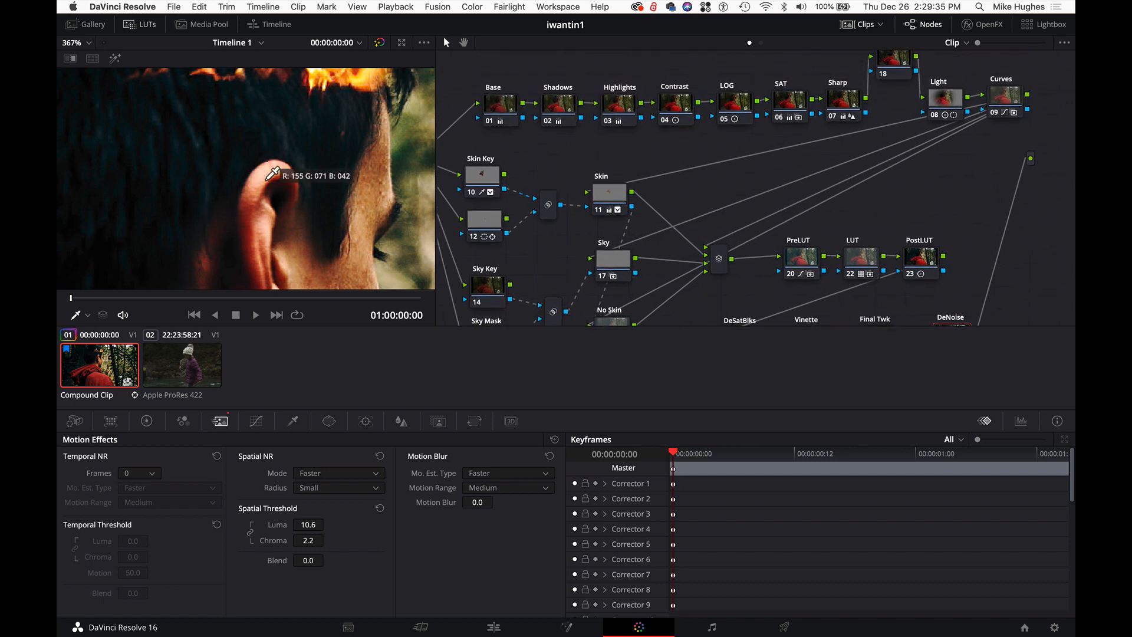
left_click(89, 43)
left_click(88, 68)
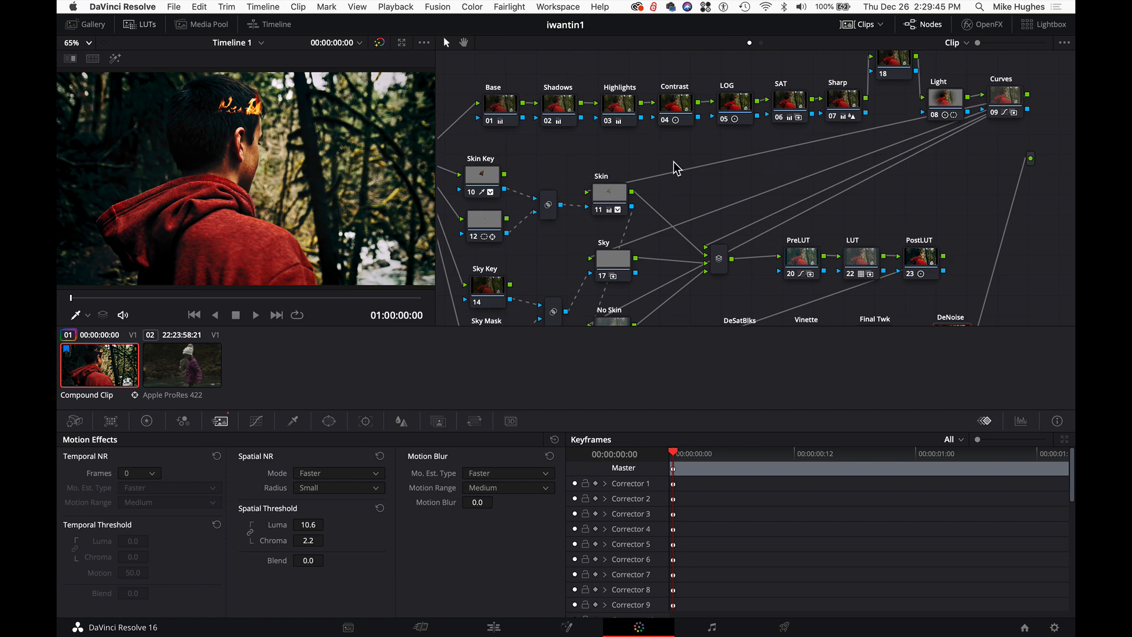
Step: Create a new local version of the first clip's grade named V6 Template
right_click(102, 370)
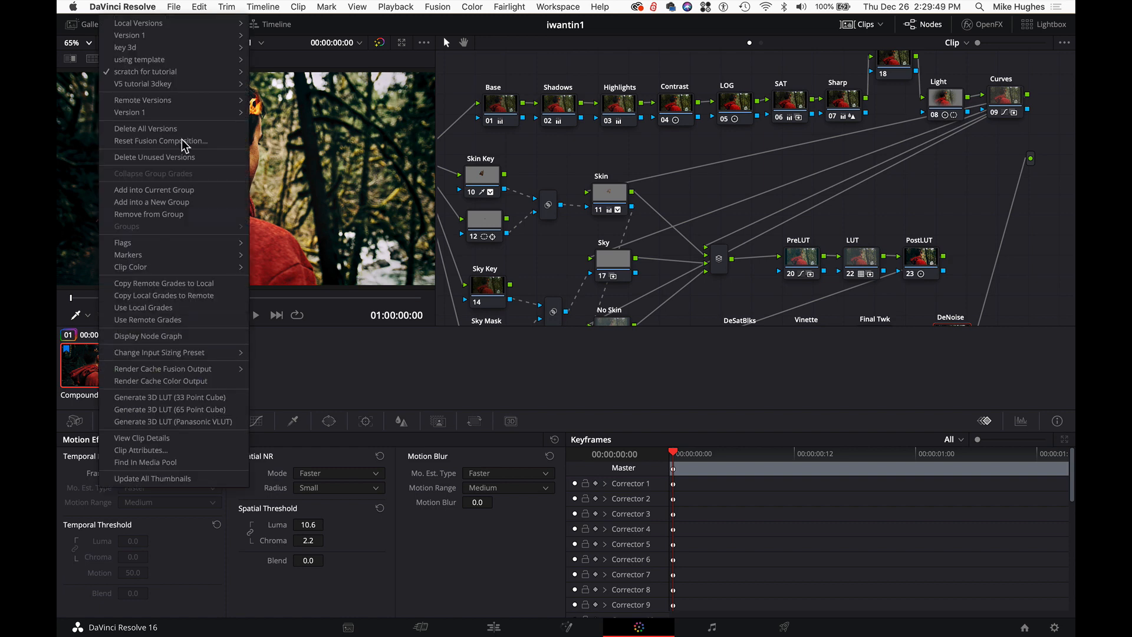
mouse_move(217, 24)
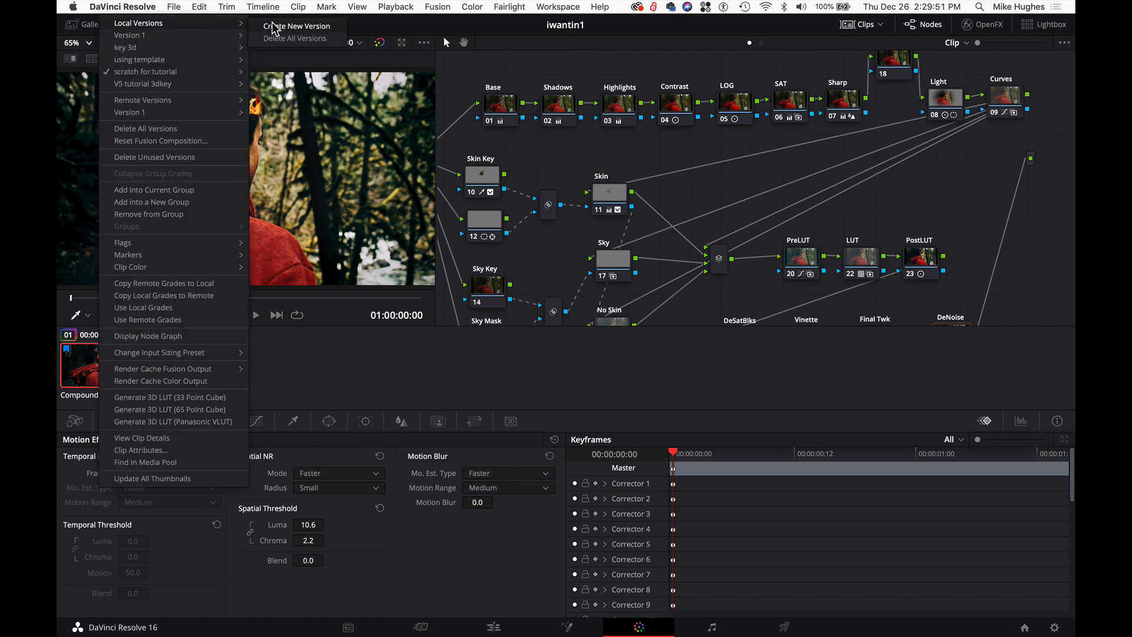
left_click(275, 26)
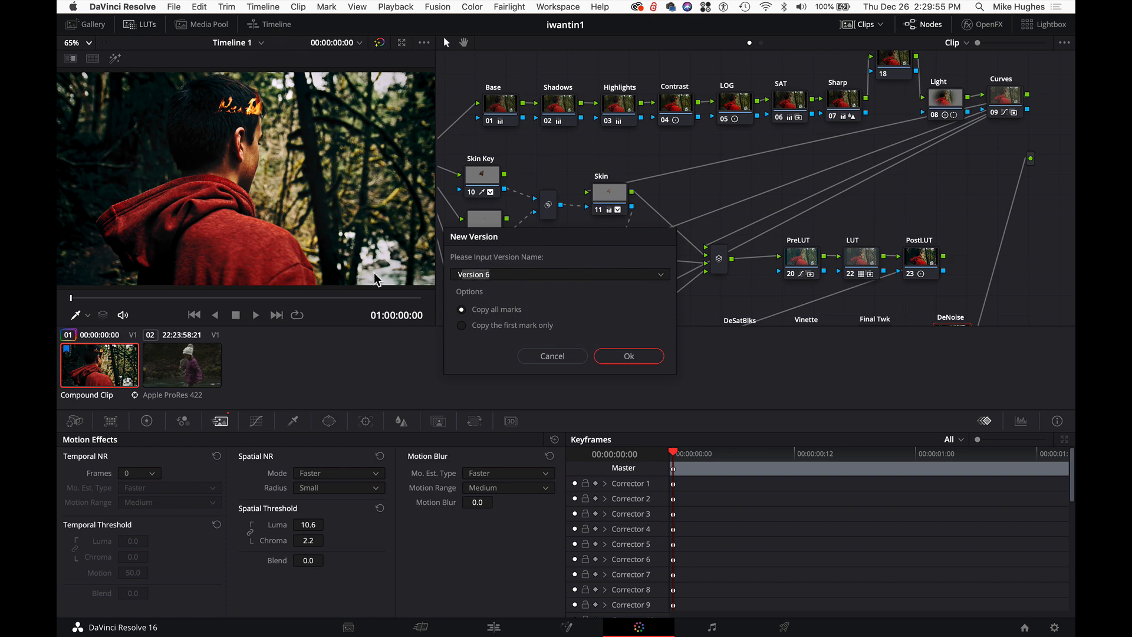
key("super+a")
type("V6 Template")
key("Return")
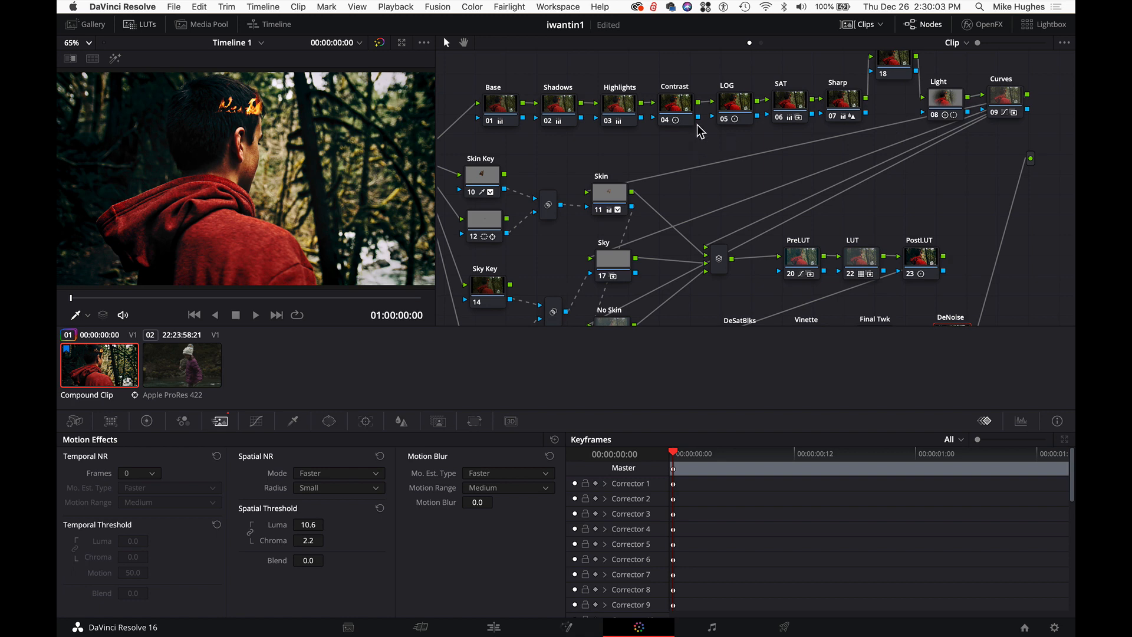
Step: Look through the saved PowerGrade stills in the gallery and close it again
left_click(85, 24)
scroll(206, 118, "down", 2)
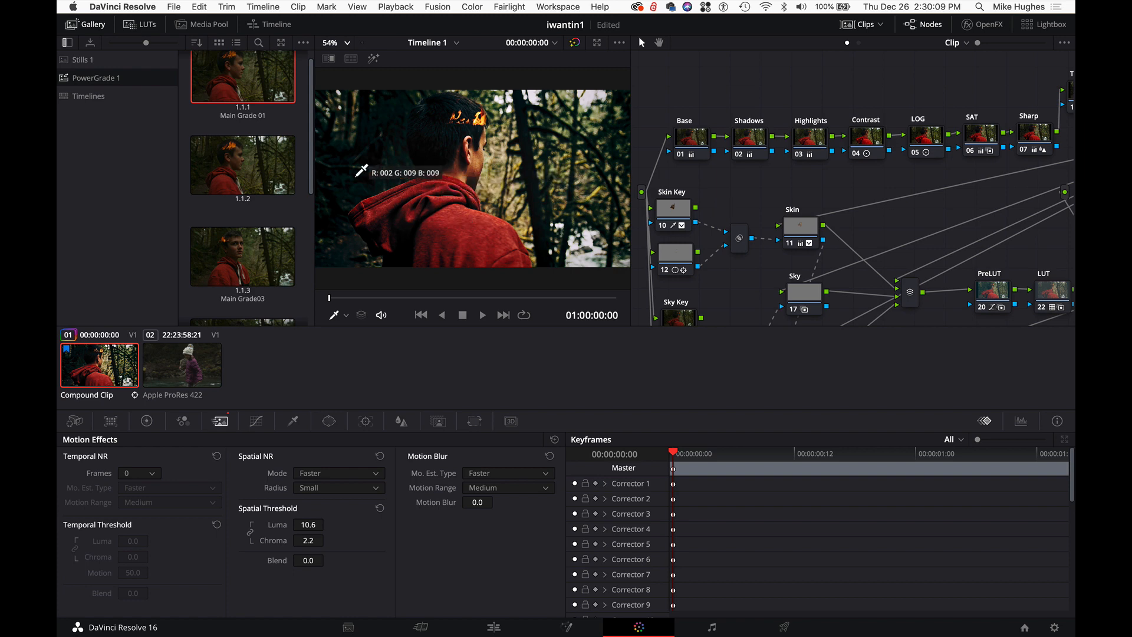
left_click(103, 28)
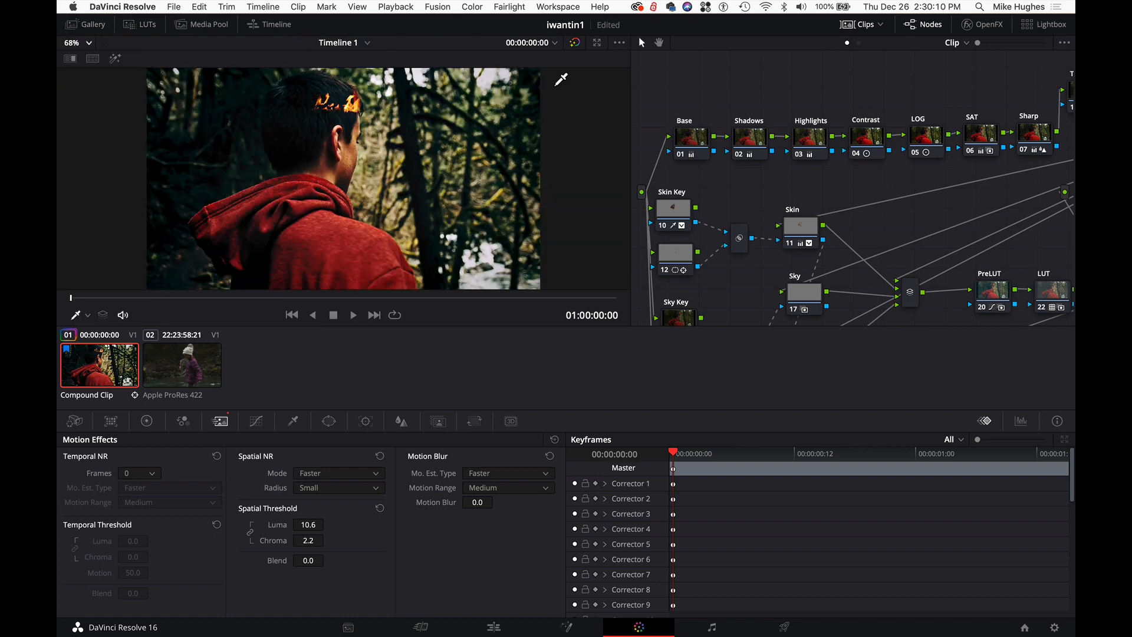
Step: Reset the primary color wheels of the Base, Shadows and Highlights nodes
left_click(695, 140)
left_click(147, 421)
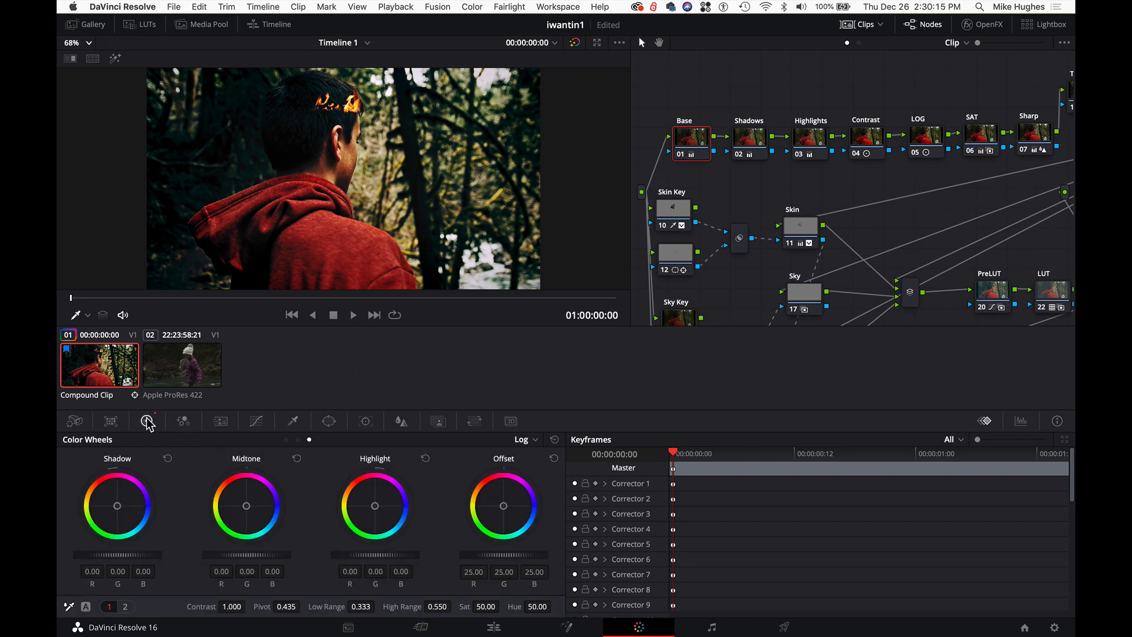
left_click(536, 441)
left_click(539, 461)
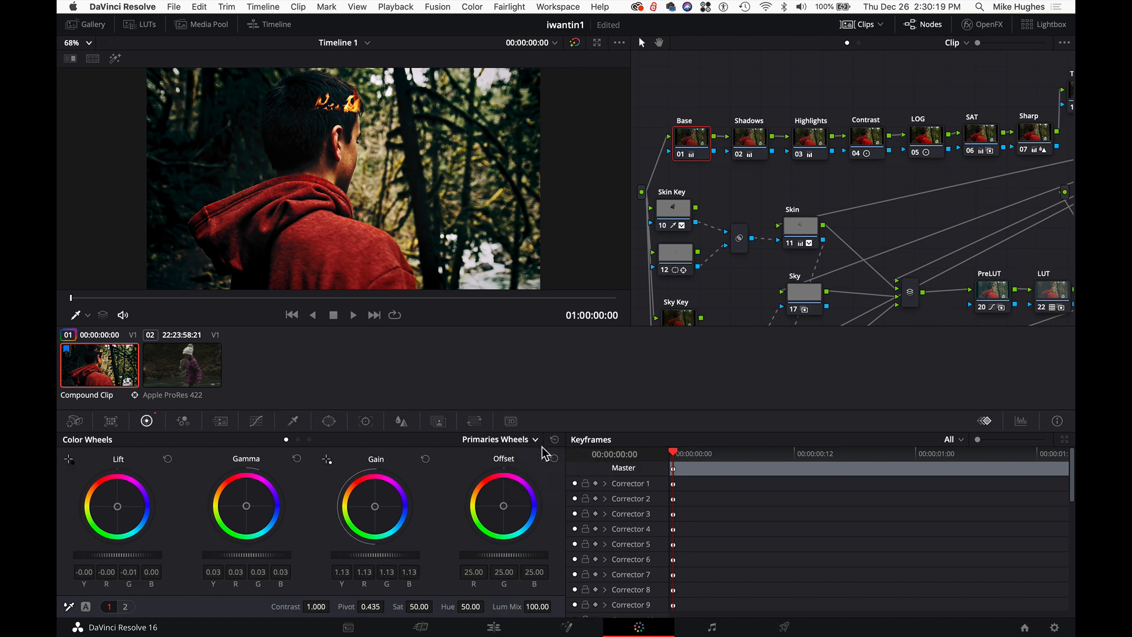
left_click(554, 441)
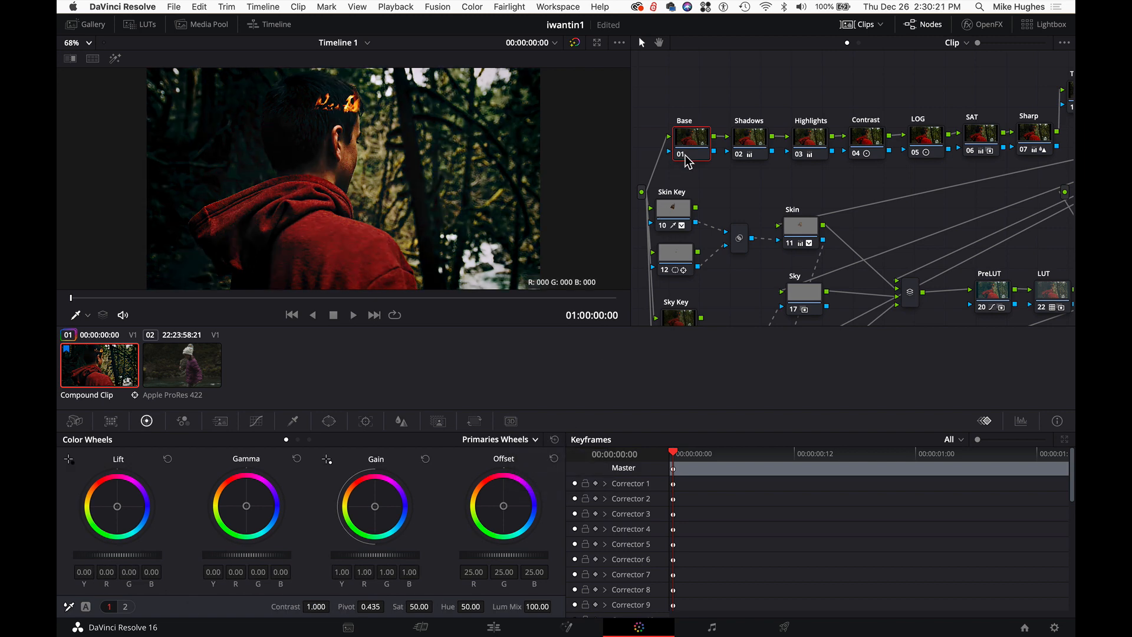
left_click(748, 144)
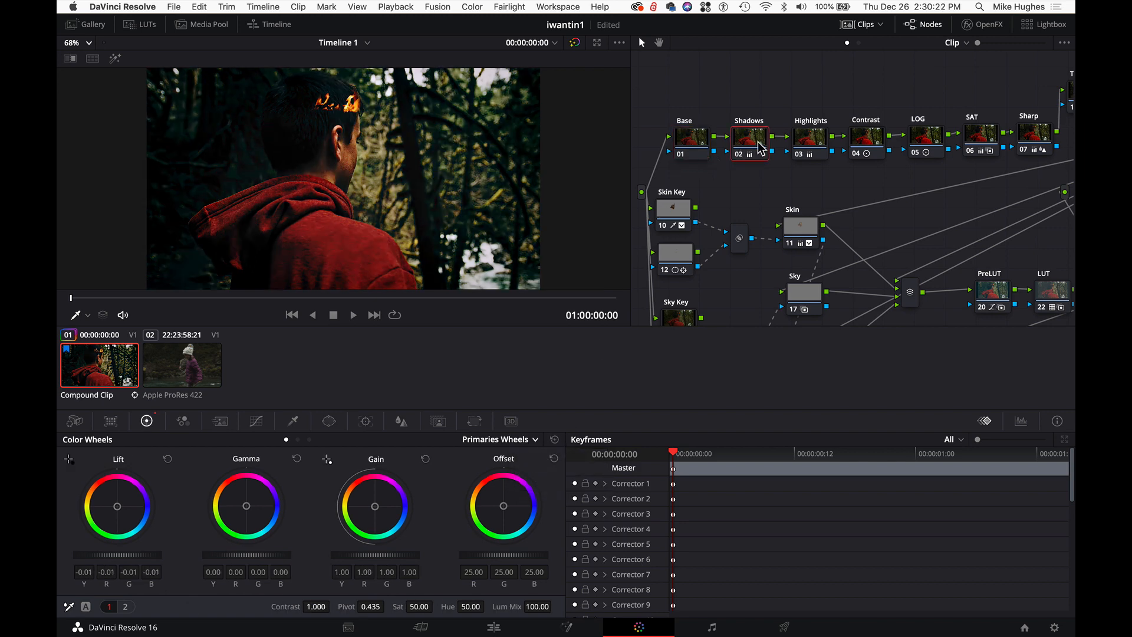
left_click(555, 440)
left_click(809, 141)
left_click(554, 440)
Step: Reset the color wheel adjustments of the Contrast, LOG and SAT nodes, including the LOG node's Log wheels
left_click_drag(728, 193, 607, 197)
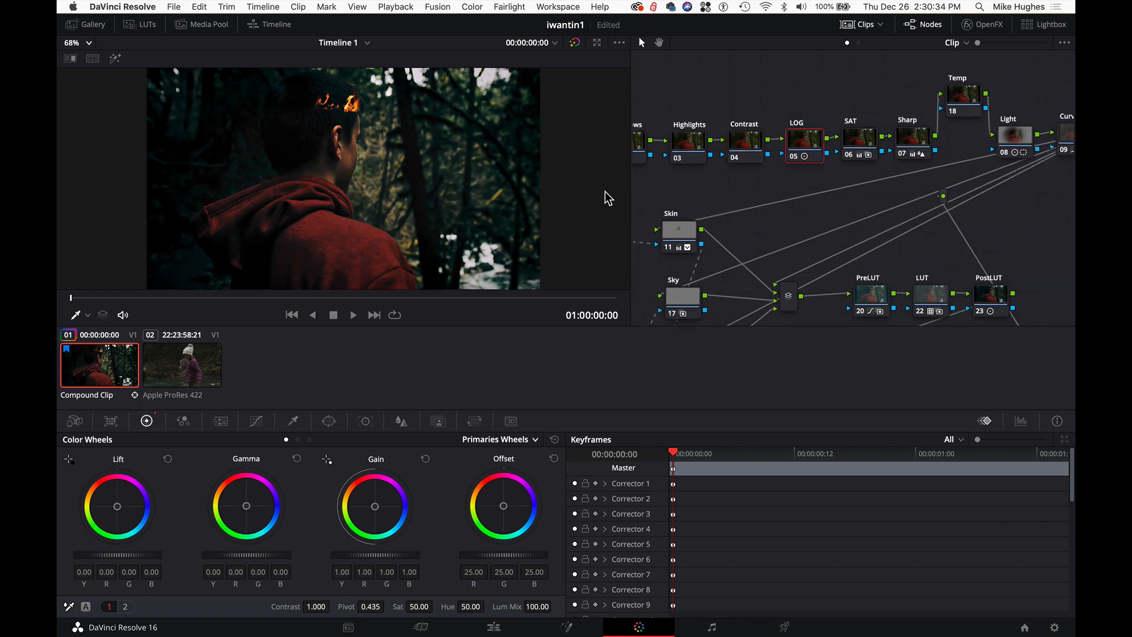
left_click(745, 144)
left_click(554, 439)
left_click(804, 144)
left_click(310, 439)
left_click(554, 439)
left_click(859, 145)
left_click(286, 439)
left_click(554, 439)
Step: In the SAT node, raise the red, green and blue outputs in the RGB Mixer and set the key output gain to 0.000
left_click(437, 421)
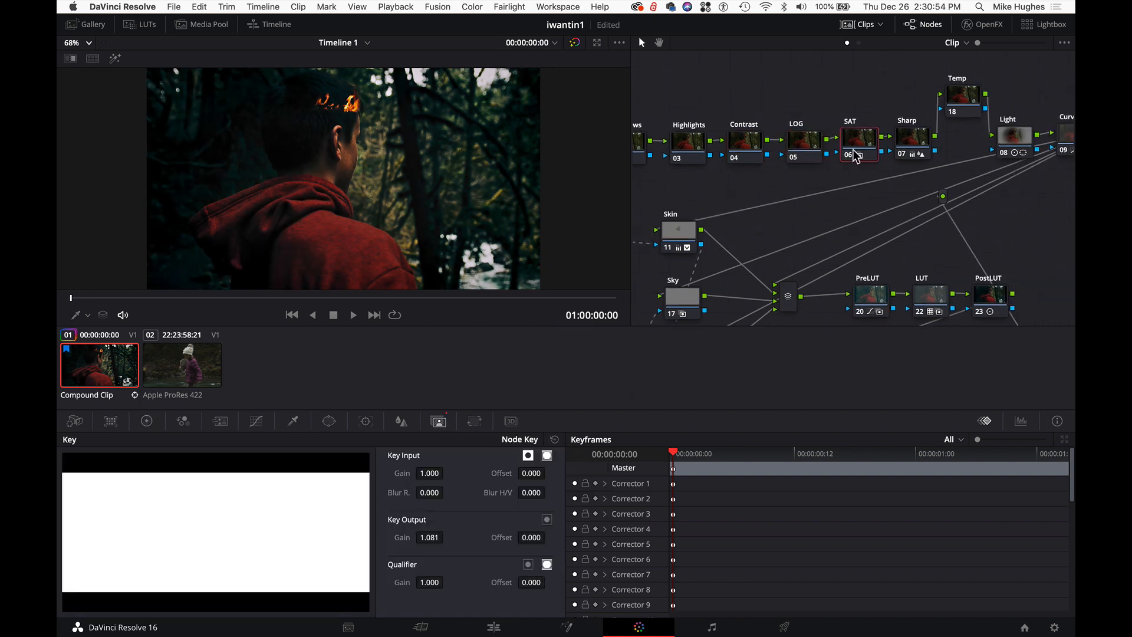
left_click(183, 421)
left_click_drag(108, 519, 109, 499)
left_click_drag(310, 519, 311, 499)
left_click_drag(515, 519, 515, 498)
left_click(146, 421)
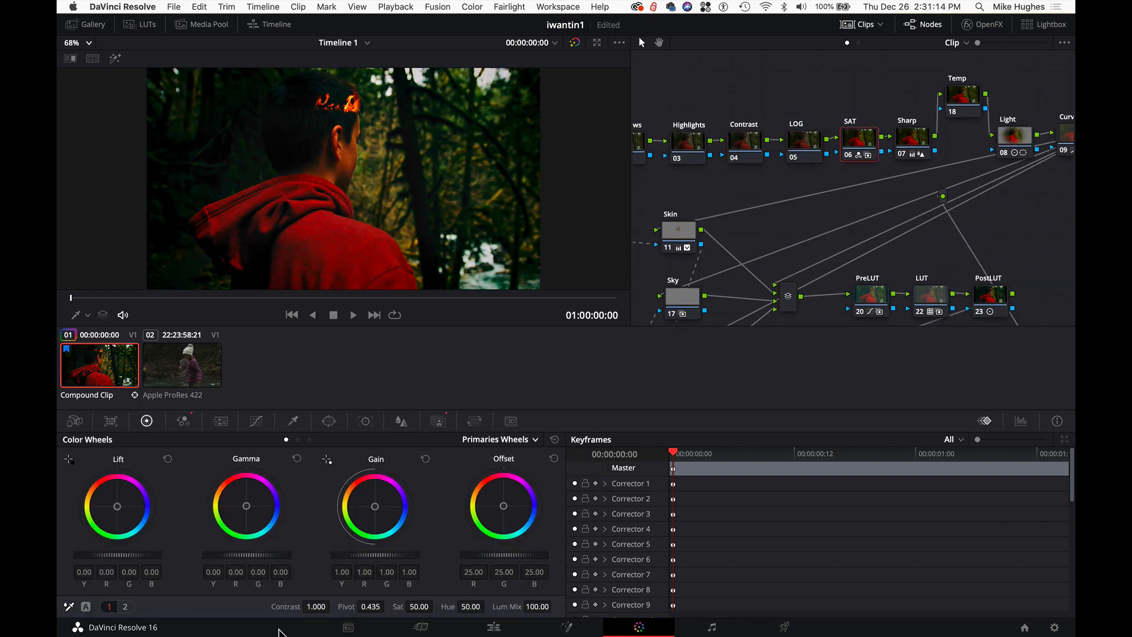
left_click(439, 422)
left_click_drag(429, 537, 271, 537)
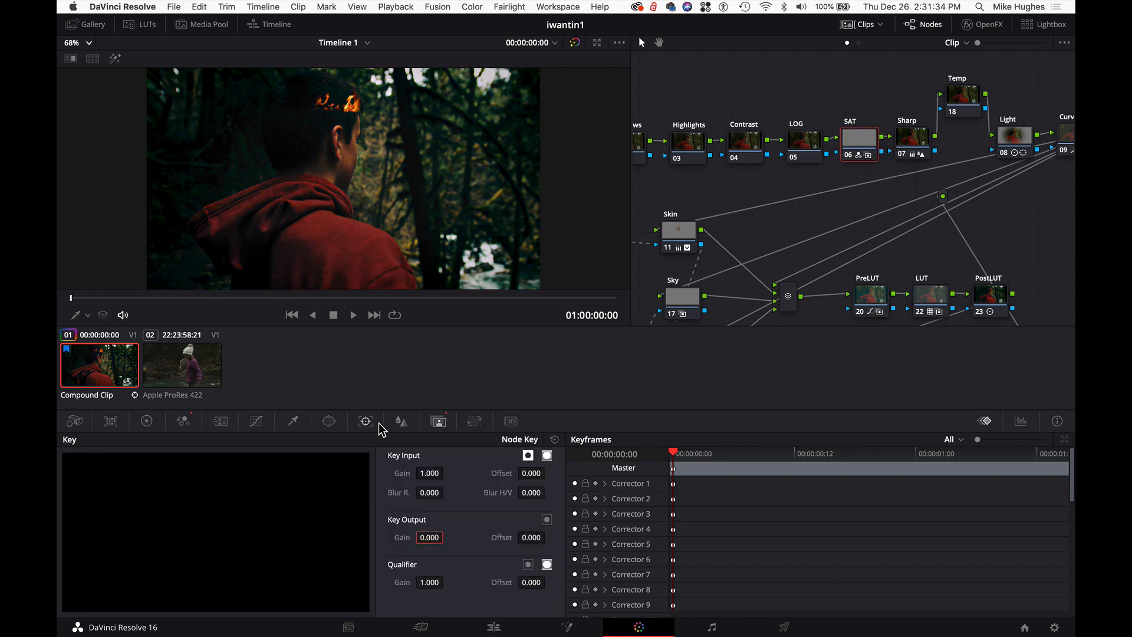
Step: Bring the Sharp node's key output gain down to zero
left_click_drag(429, 537, 401, 540)
left_click(912, 137)
left_click(961, 97)
Step: Reset the Light node's primary and Log color wheels while keeping its window
left_click(1014, 137)
left_click(147, 421)
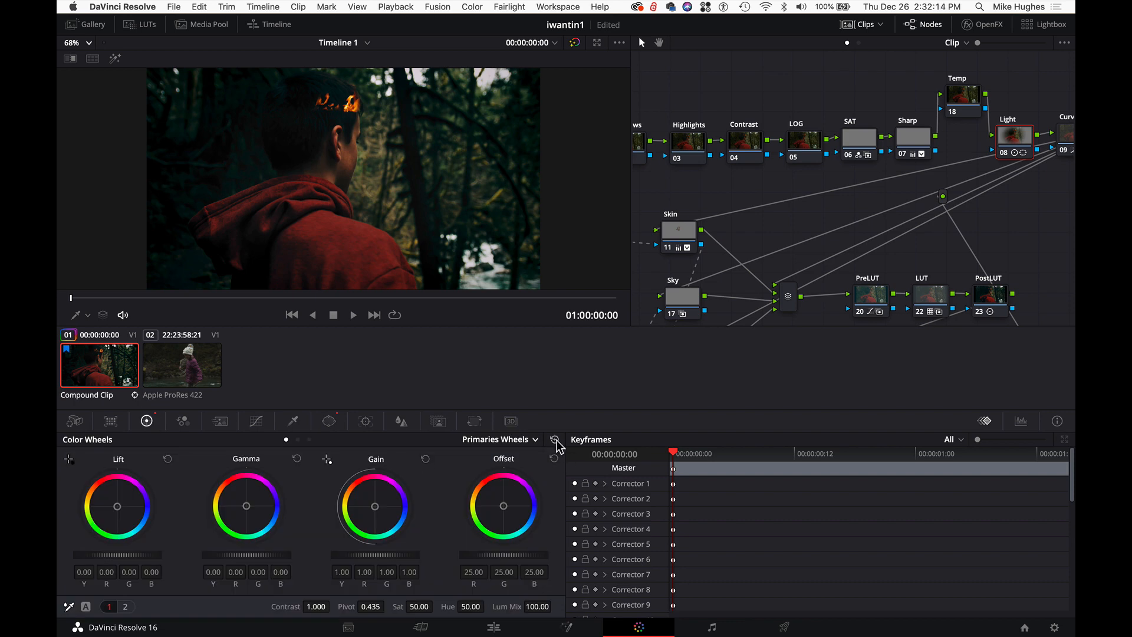
left_click(524, 439)
left_click(475, 472)
Step: Reset the Curves node's curves, checking the Lum Vs Sat and Sat Vs Sat modes
left_click(1066, 136)
left_click(256, 421)
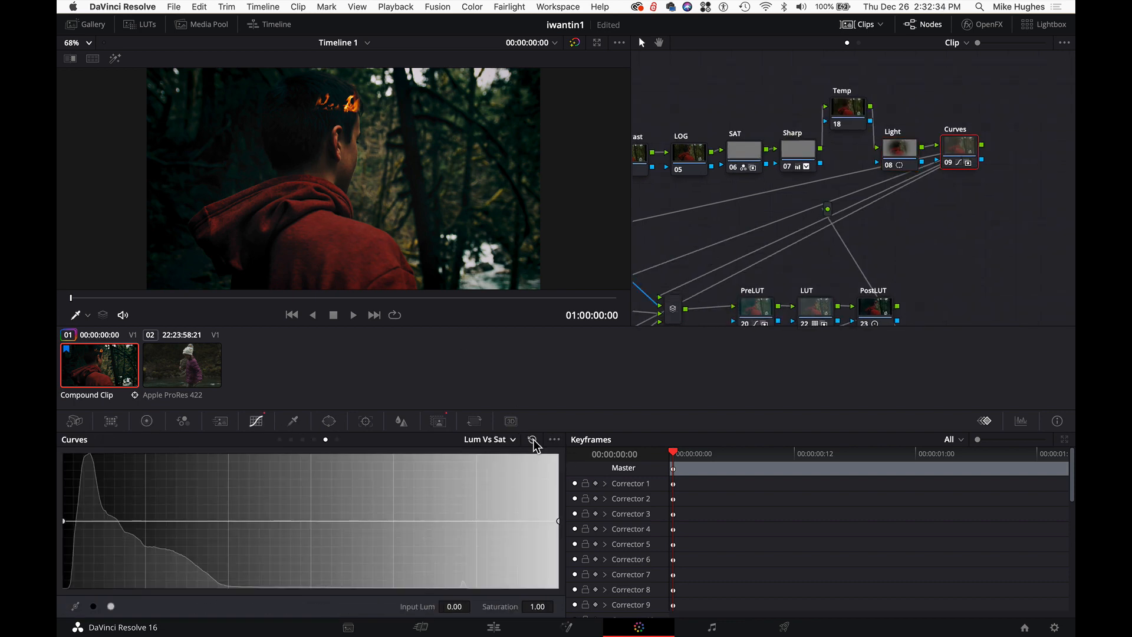
left_click(533, 439)
left_click(493, 474)
left_click(489, 439)
left_click(504, 472)
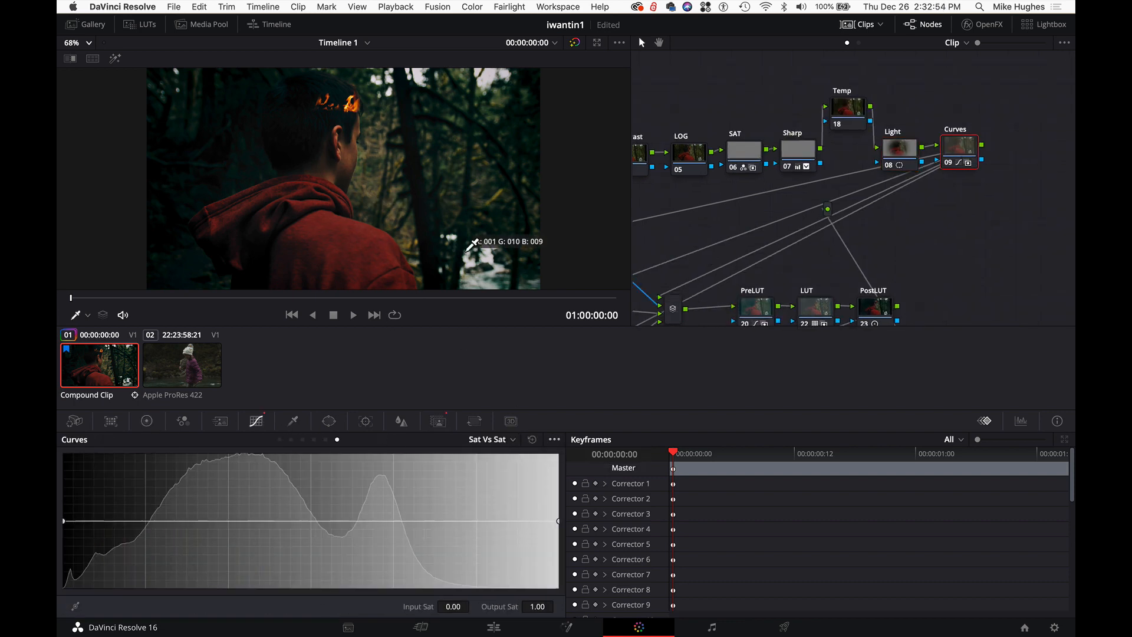
left_click(279, 439)
Step: Reset the qualifier and window settings of the Skin Key node and node 12 beneath it
left_click(329, 421)
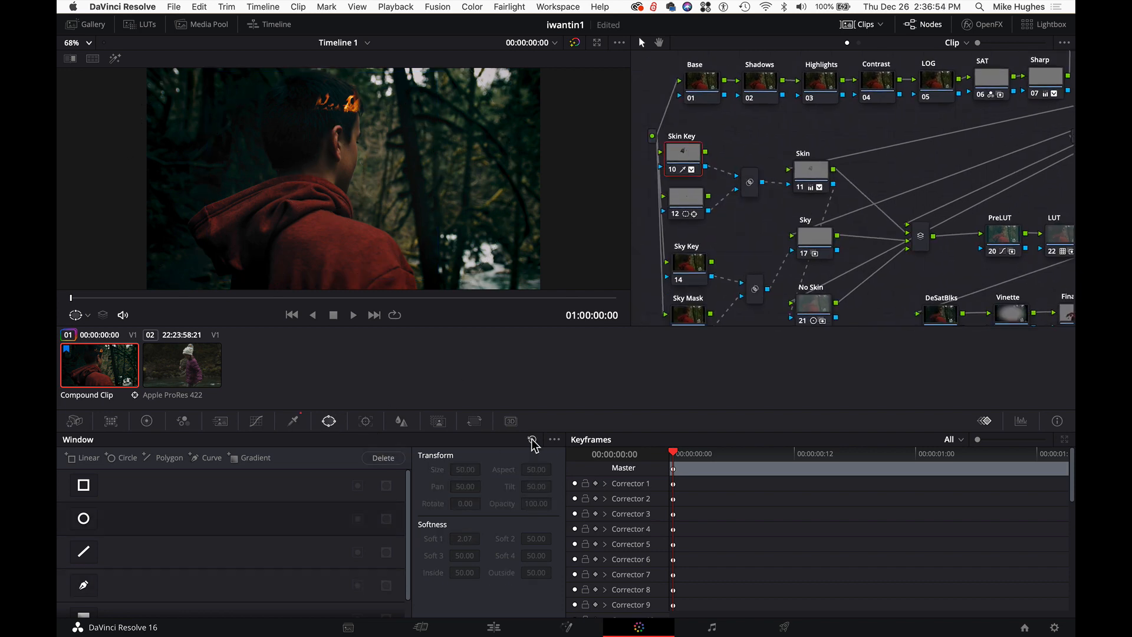
left_click(686, 197)
left_click(293, 421)
left_click(329, 421)
Step: Reset the Skin node's primary wheels, Log wheels and key settings
left_click(811, 171)
left_click(147, 421)
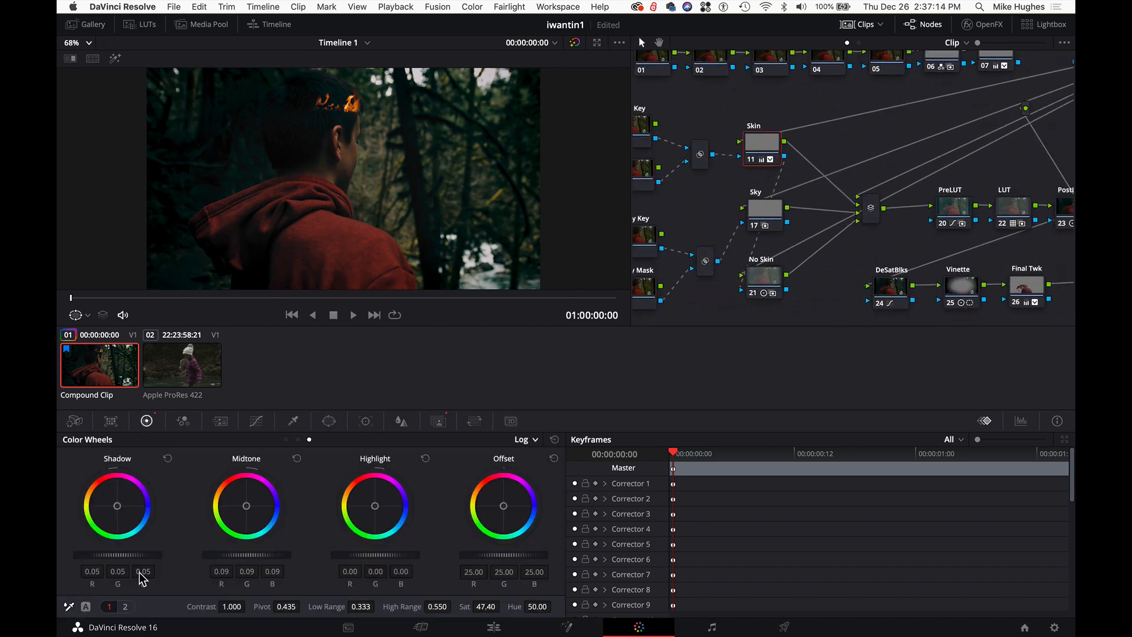
left_click(535, 439)
left_click(536, 482)
left_click(438, 421)
Step: Reset the No Skin node's key settings and its primary and Log color wheels
left_click(764, 277)
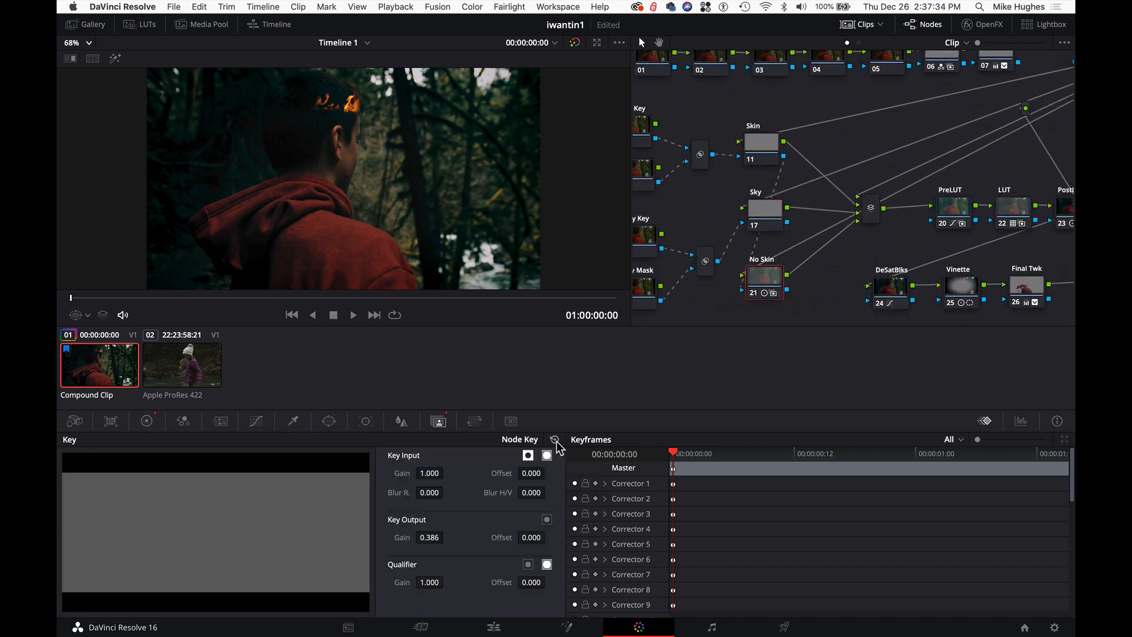
left_click(147, 421)
left_click(535, 439)
left_click(558, 456)
Step: Reset the PreLUT node's key settings and custom curves
left_click_drag(843, 231, 658, 215)
left_click(766, 193)
left_click(438, 421)
left_click(256, 421)
left_click(532, 439)
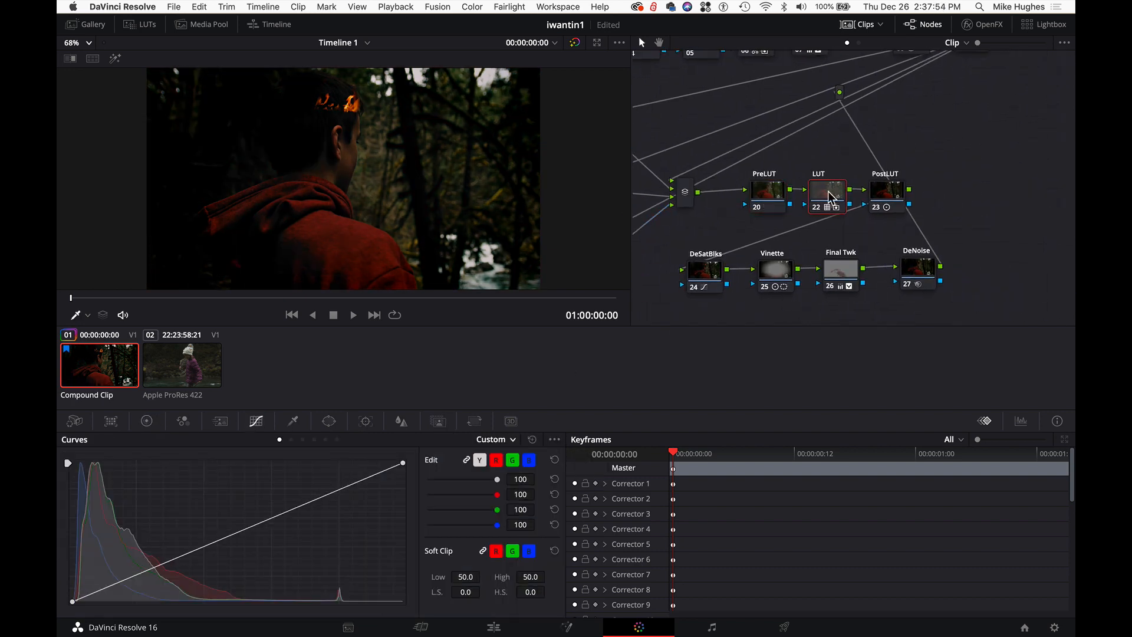
Step: Reset the node grades of the LUT, PostLUT and DeSatBlks nodes
right_click(819, 193)
left_click(865, 202)
left_click(904, 200)
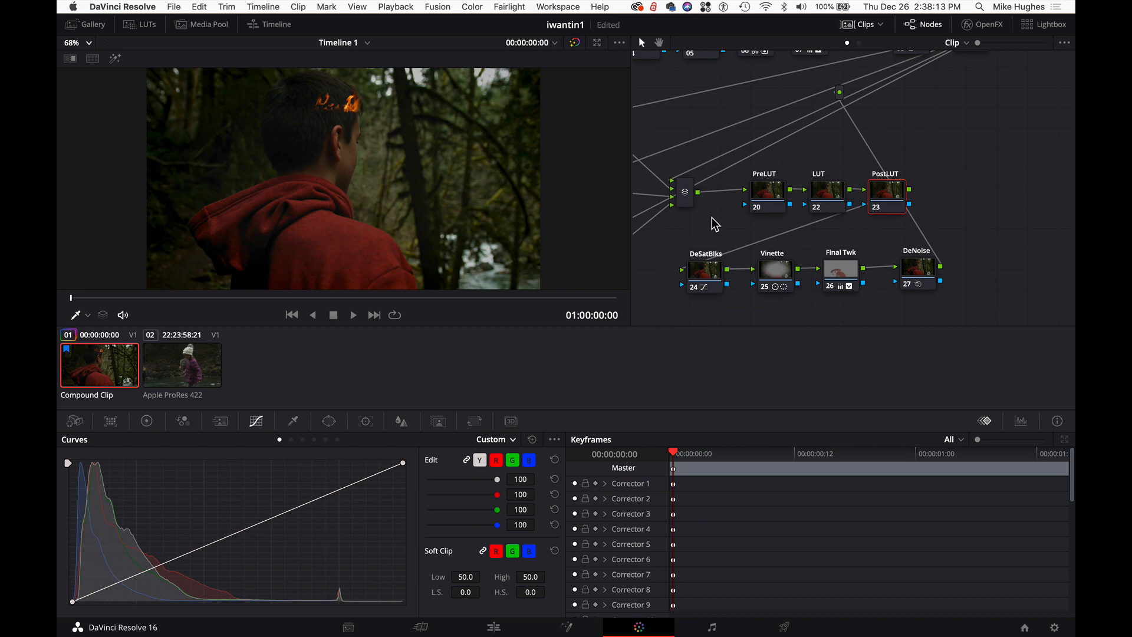
left_click_drag(712, 219, 720, 215)
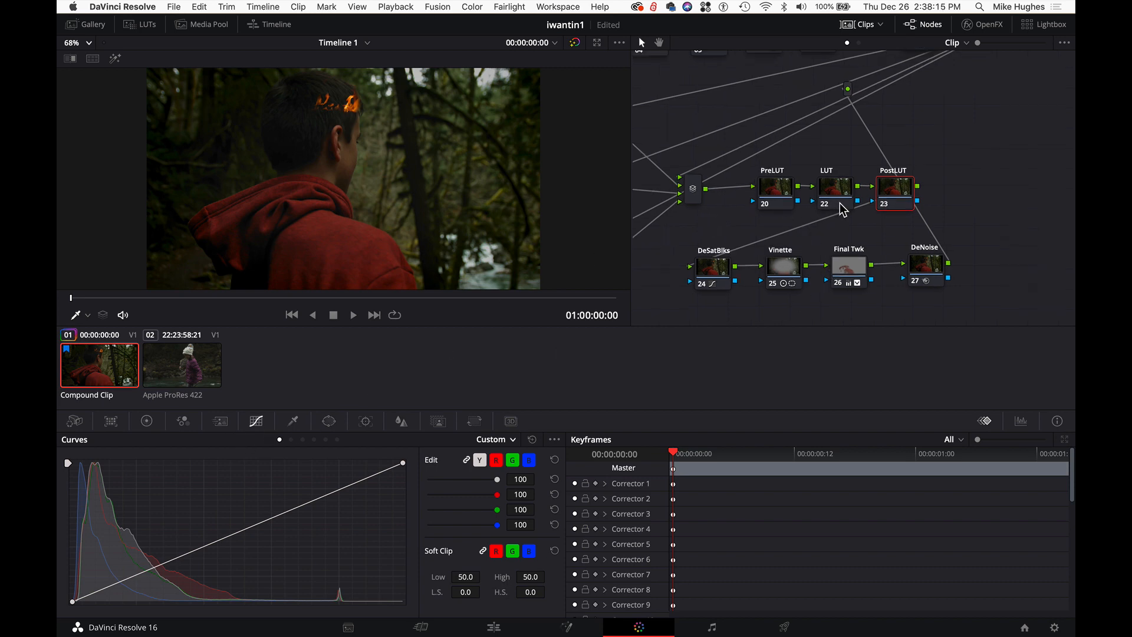
right_click(709, 274)
left_click(744, 285)
Step: Shift the Vinette node's circular window slightly to about Pan 49.53 and Tilt 49.91
right_click(782, 274)
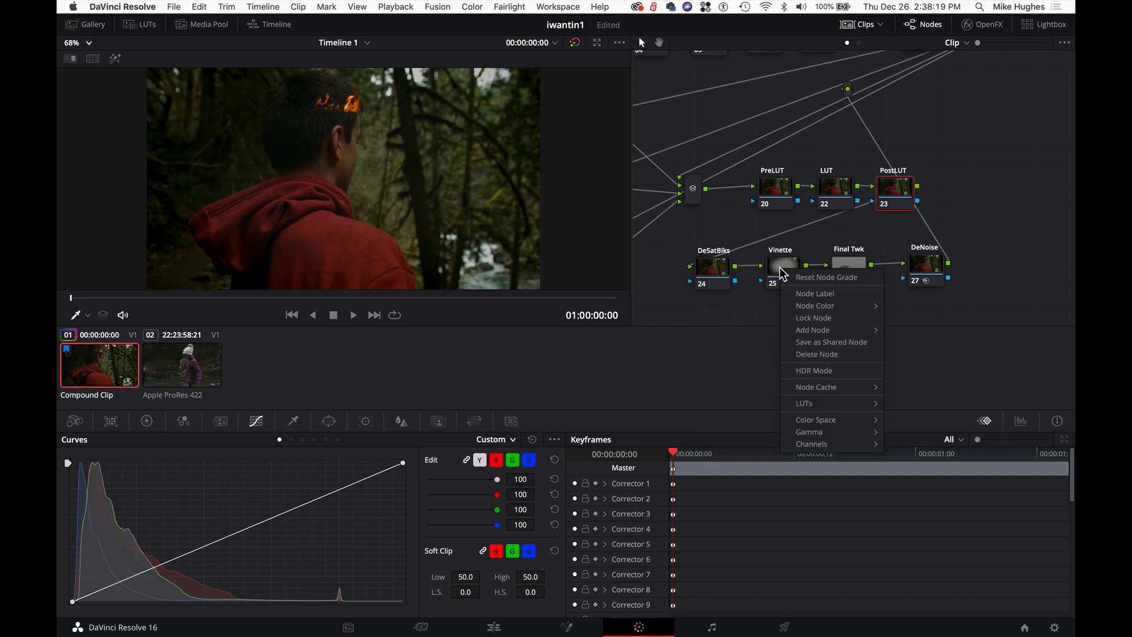
left_click(823, 254)
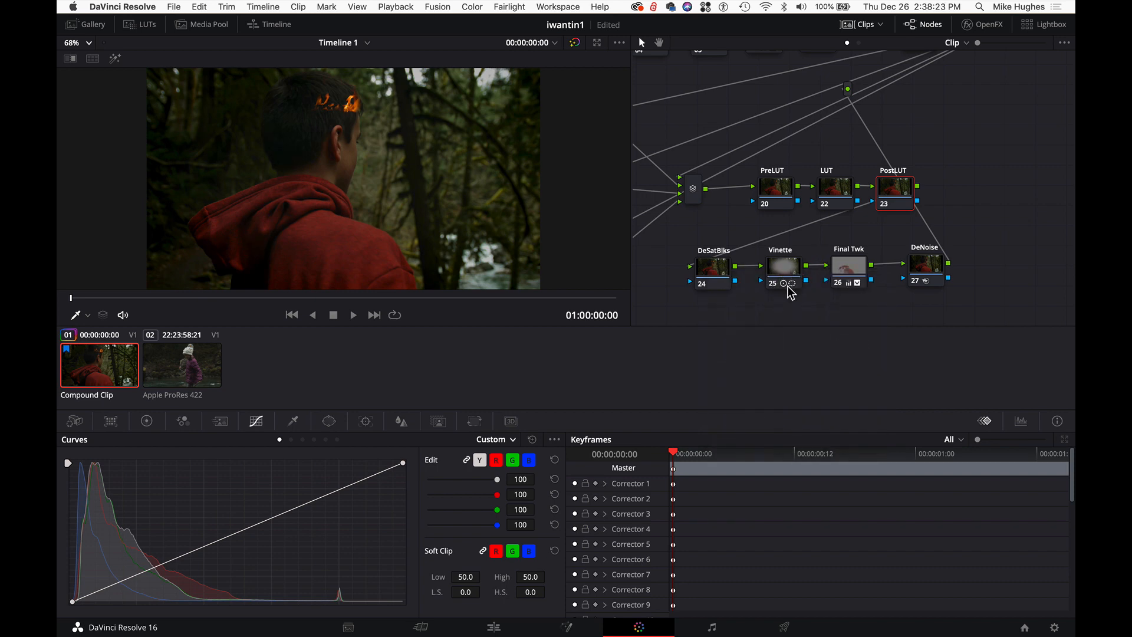
left_click(784, 270)
left_click(329, 420)
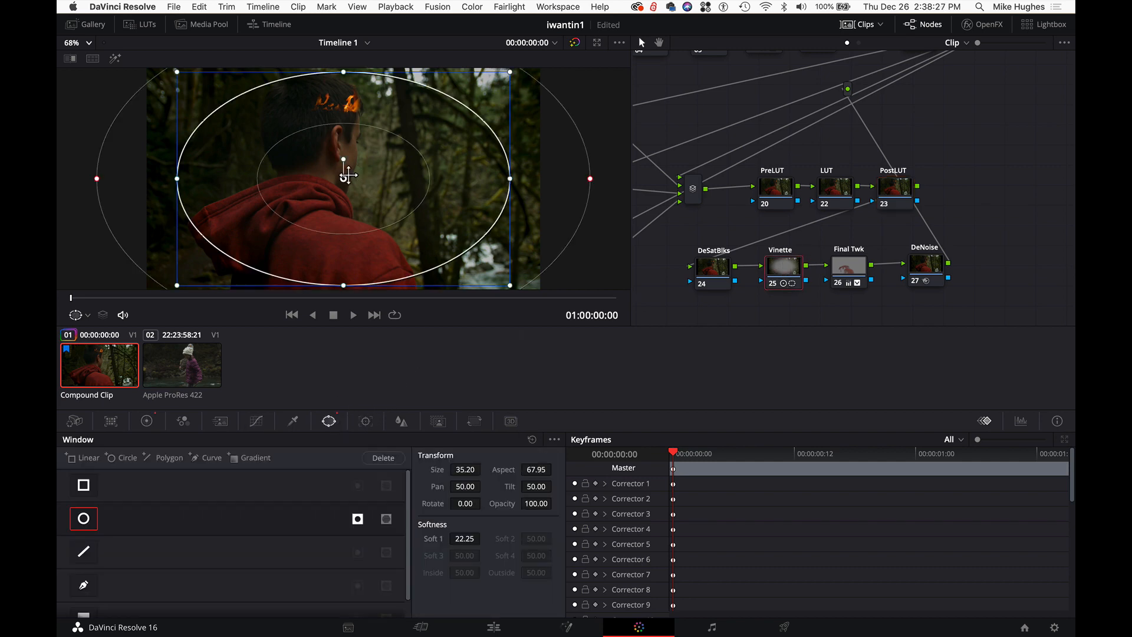
left_click_drag(354, 175, 335, 180)
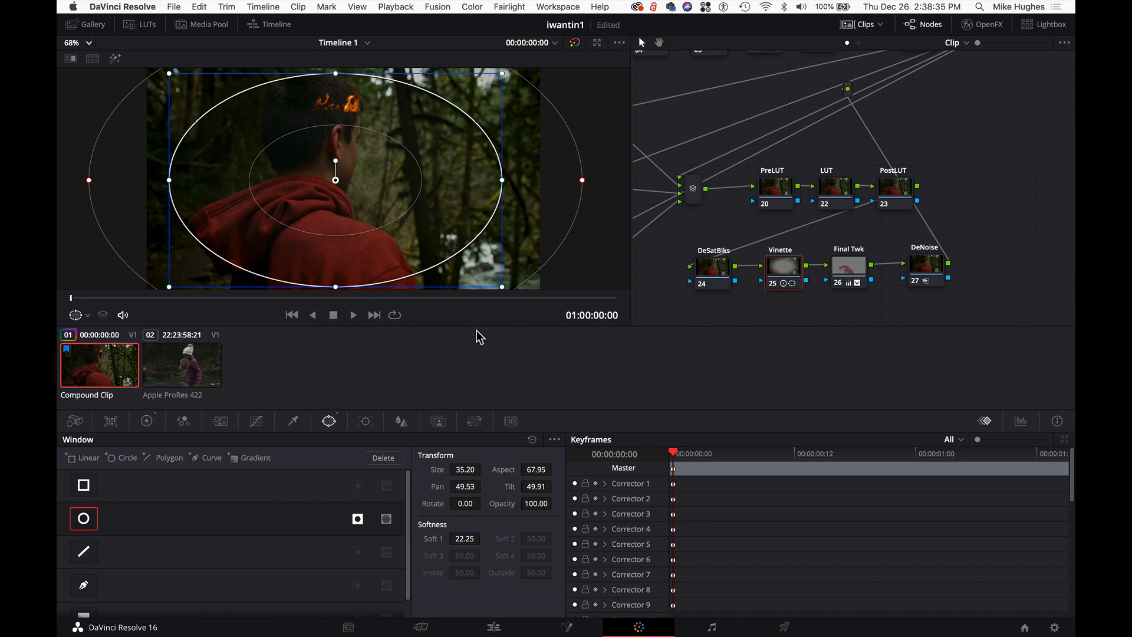
Step: Reset the Vinette node's primary and Log color wheels while keeping its window
left_click(147, 420)
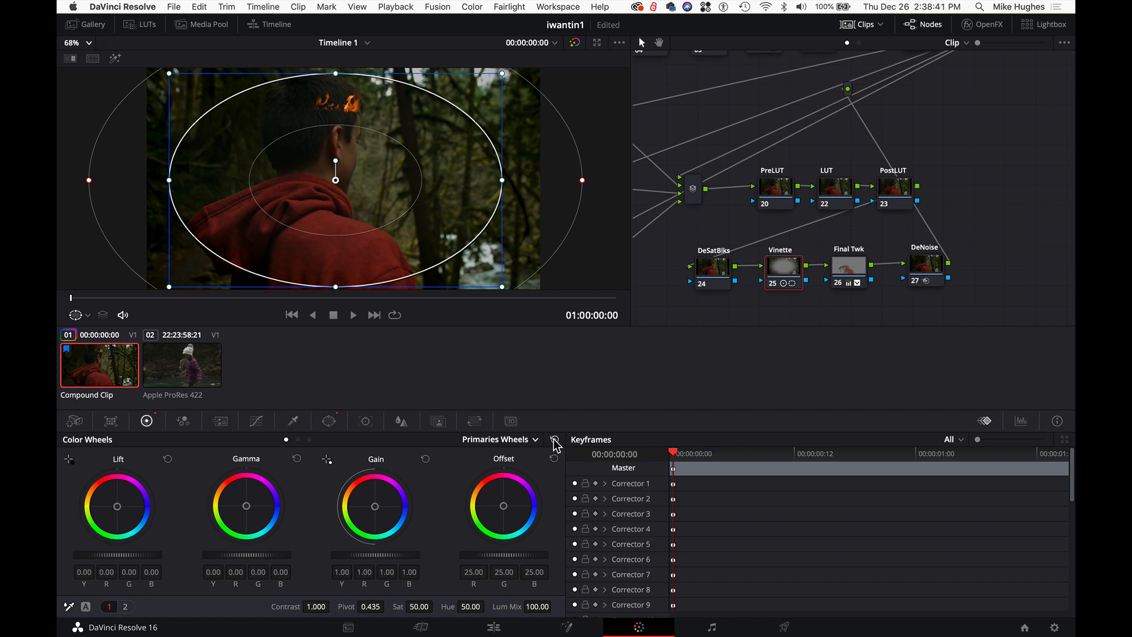
left_click(534, 440)
left_click(488, 481)
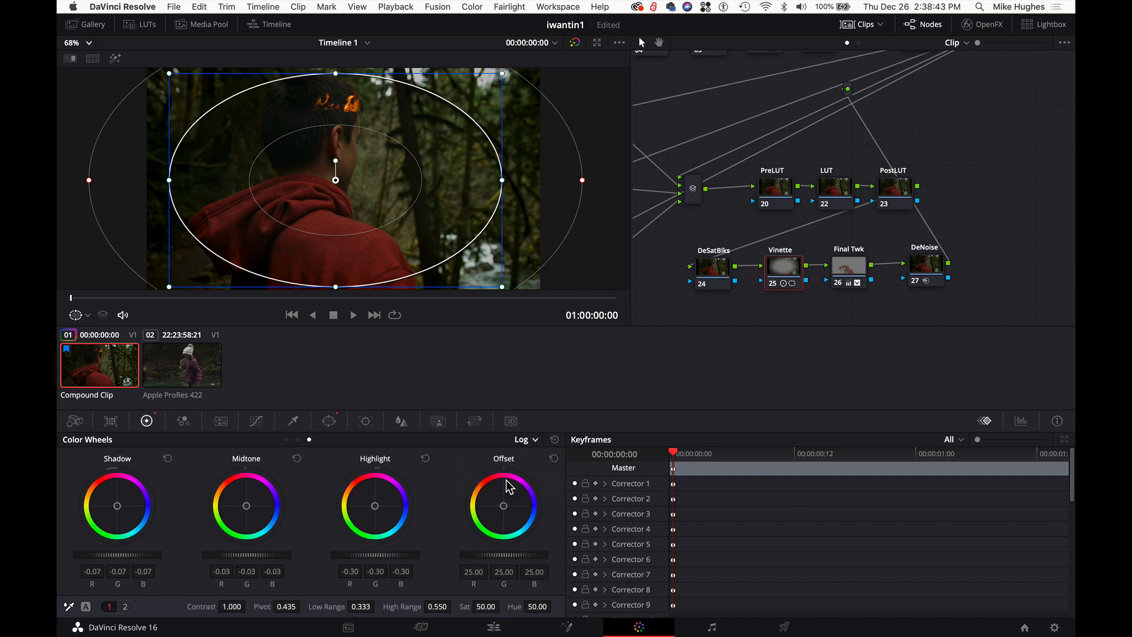
left_click(554, 440)
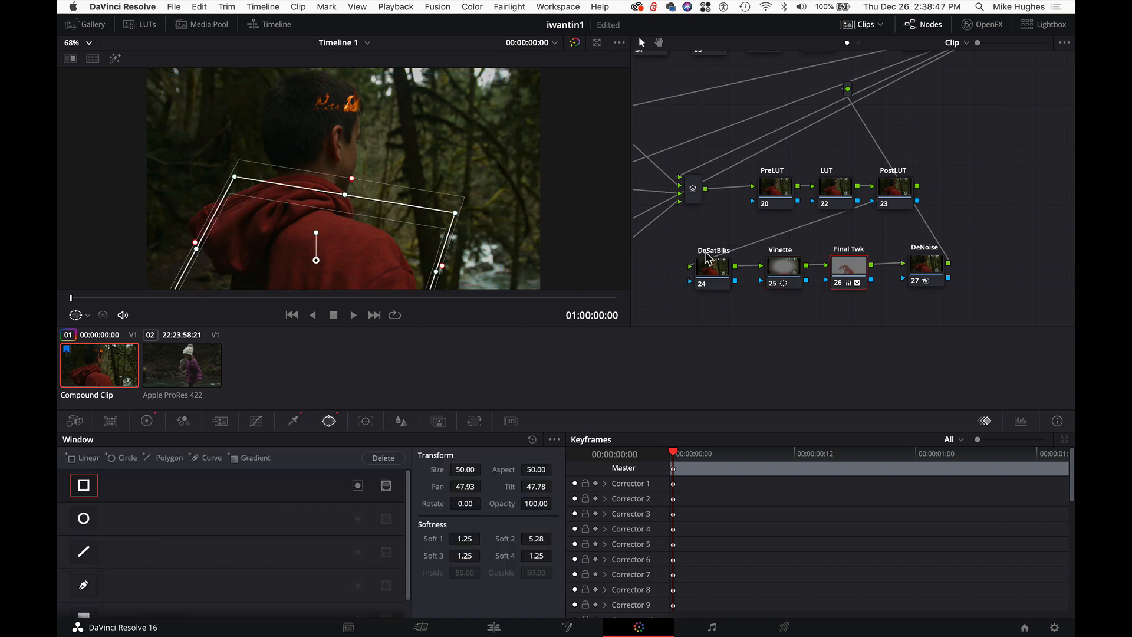
Step: Clear all adjustments from the Final Twk node and reset the DeNoise node's grade
left_click(535, 440)
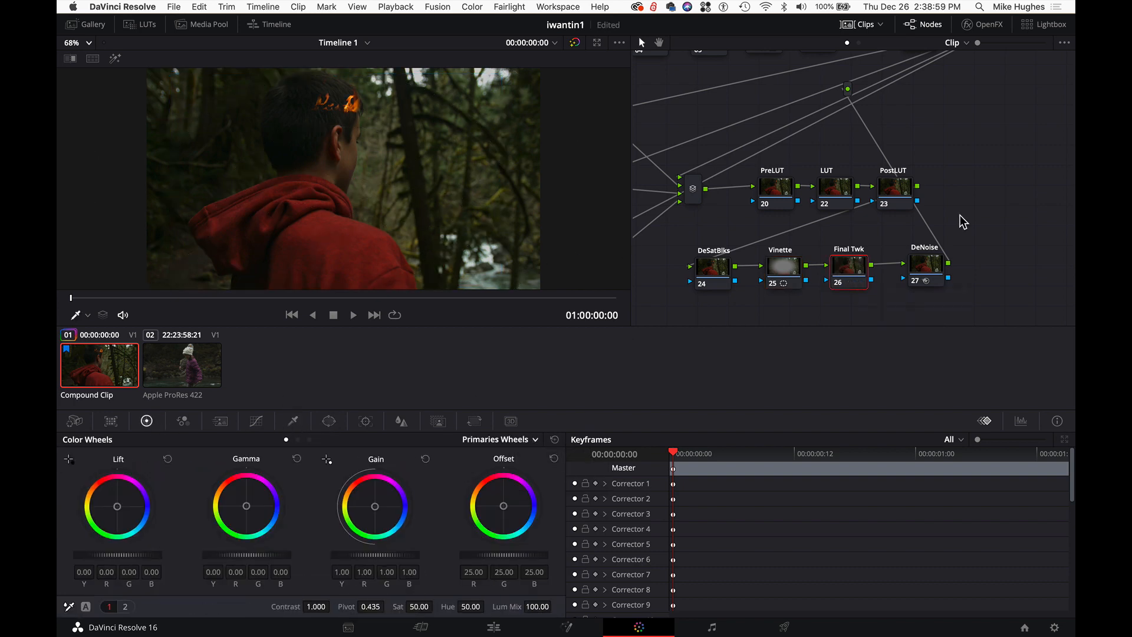
left_click(925, 266)
right_click(925, 266)
left_click(847, 240)
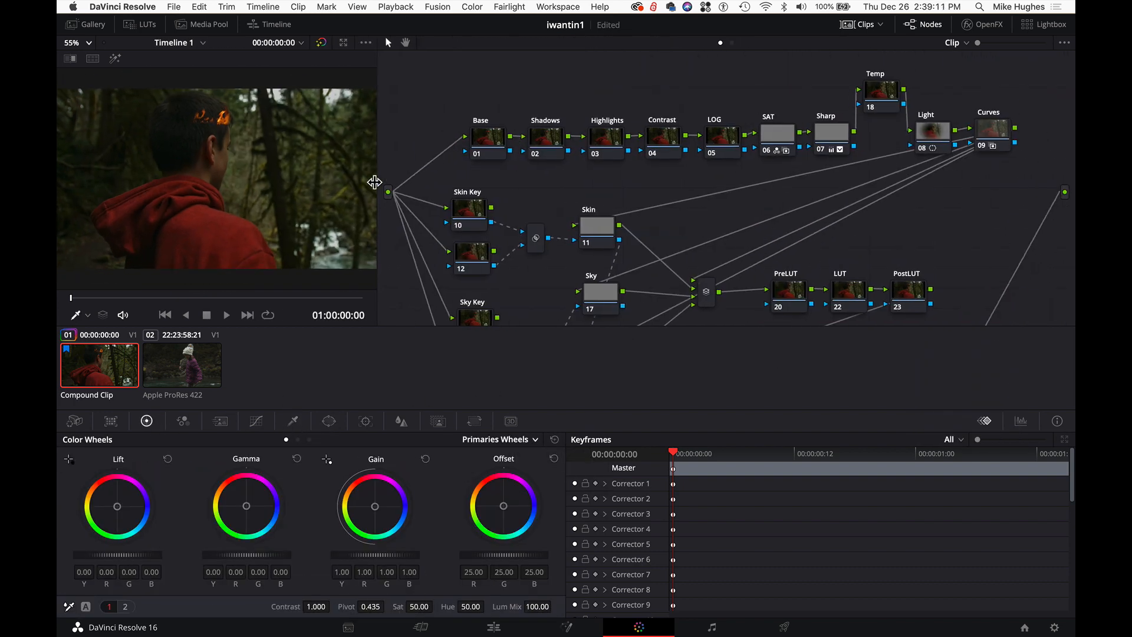
Step: Line up the Base through Light nodes, including Temp, in one compact row and place Curves directly beneath Light
scroll(821, 160, "down", 2)
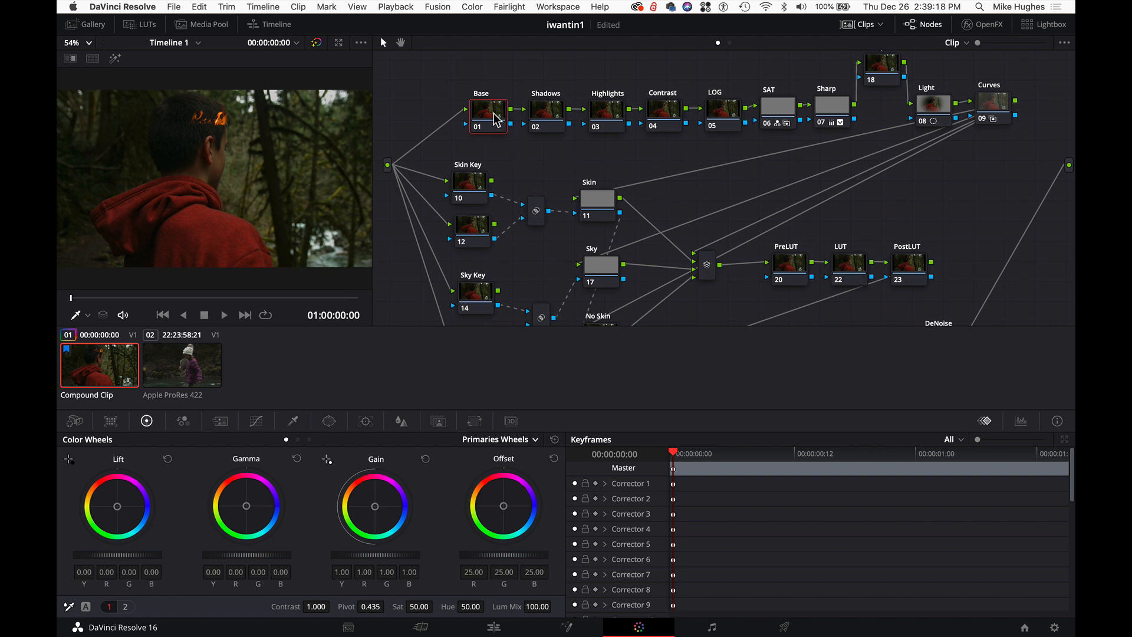
left_click_drag(495, 118, 473, 126)
left_click_drag(541, 109, 516, 124)
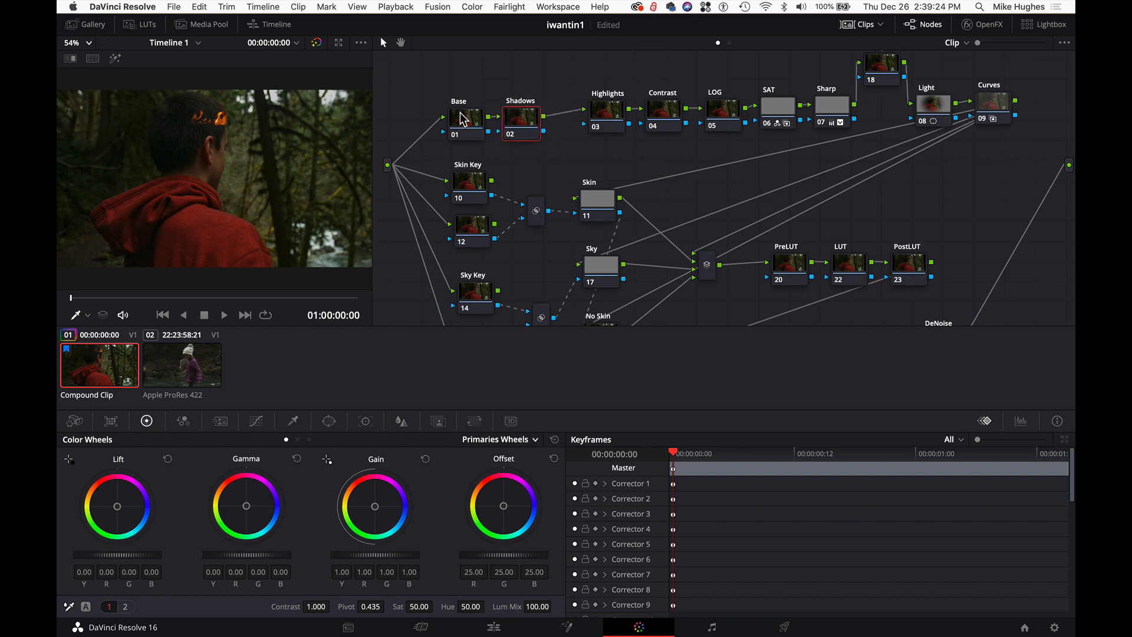
left_click_drag(621, 112, 584, 116)
left_click_drag(665, 113, 640, 121)
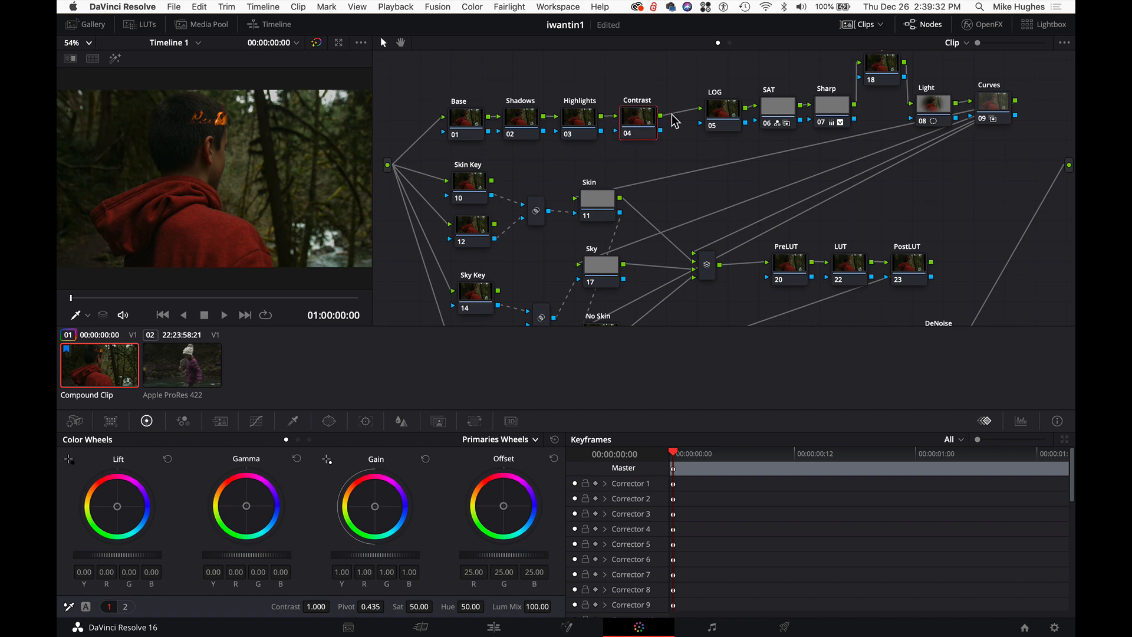
left_click_drag(725, 114, 700, 123)
left_click_drag(787, 121, 818, 123)
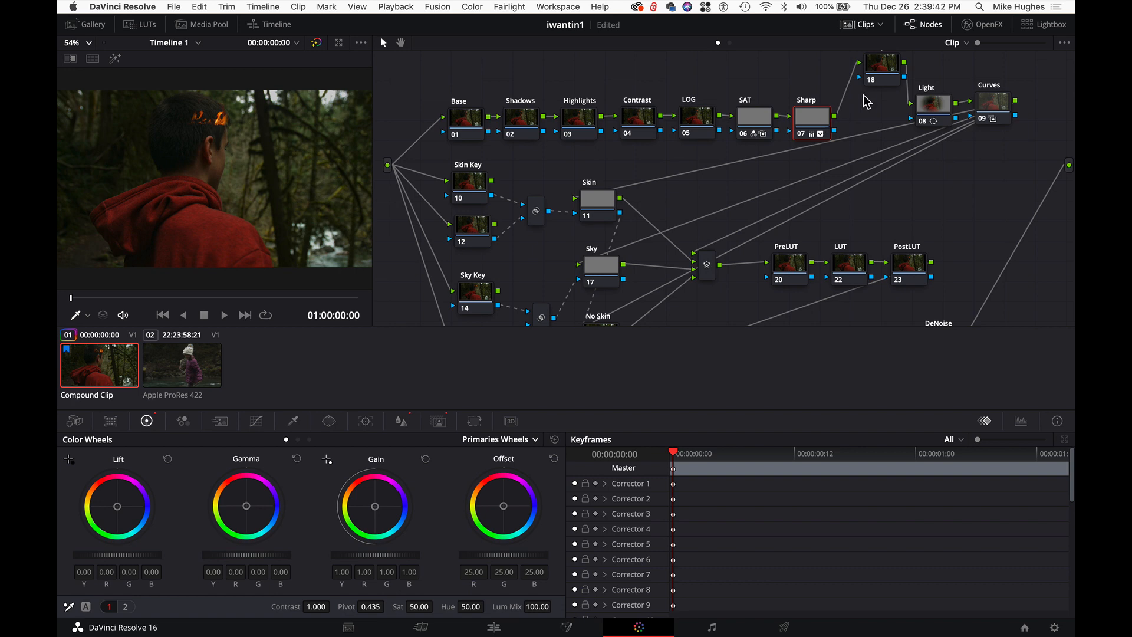
left_click_drag(881, 69, 866, 119)
left_click_drag(934, 105, 933, 176)
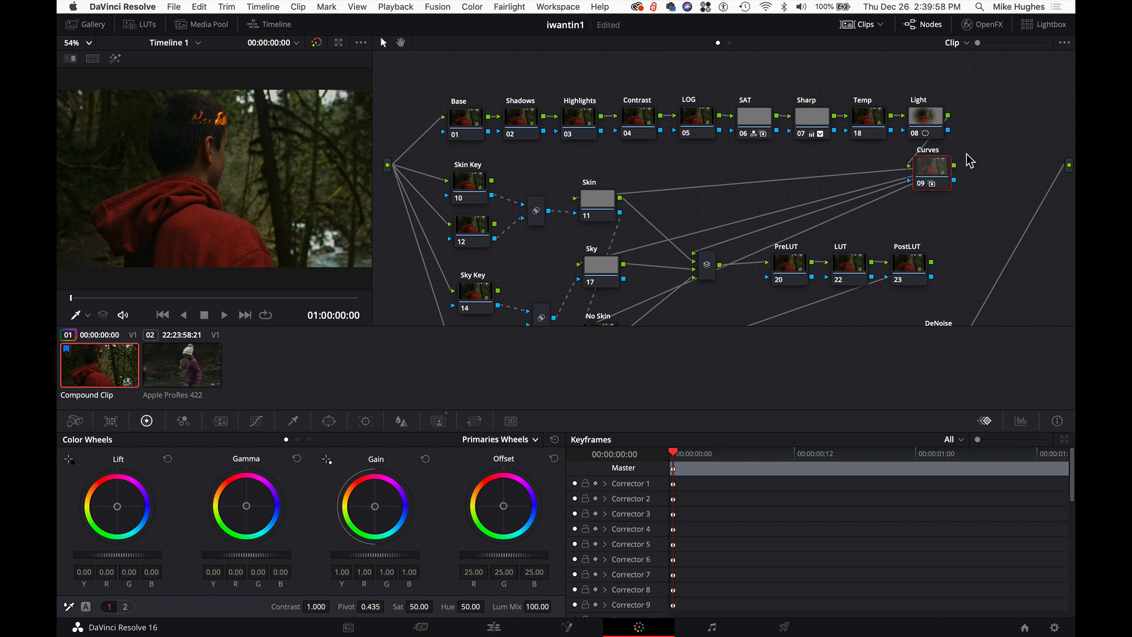
Step: Stack Skin Key, node 12, Sky Key and Sky Mask closer together and move both key mixers nearer to them
scroll(692, 201, "down", 2)
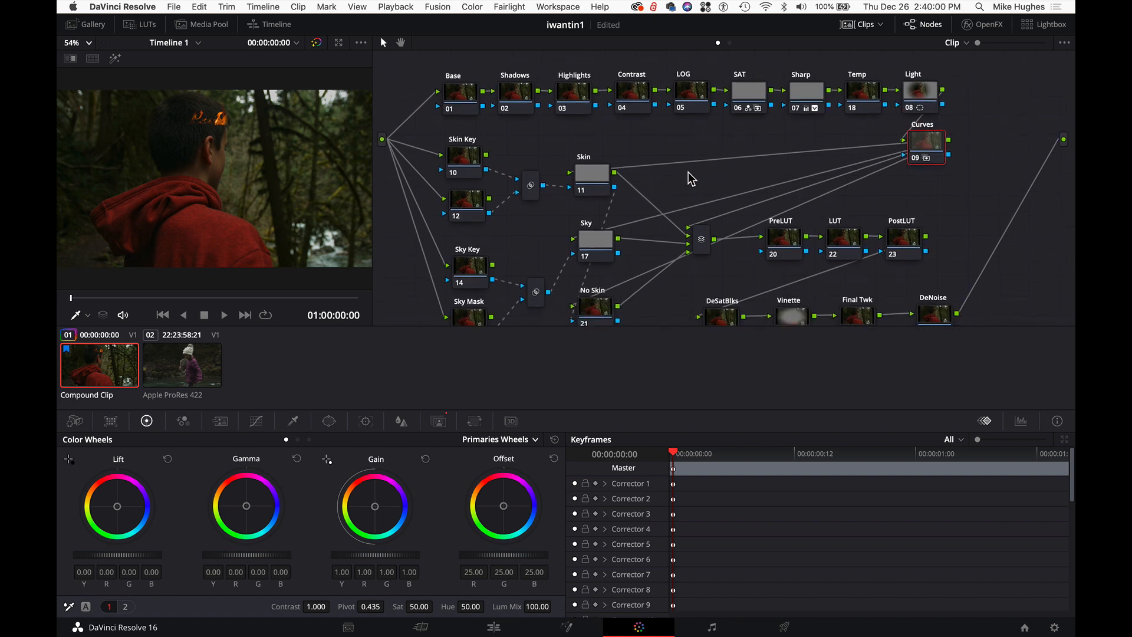
scroll(649, 230, "down", 2)
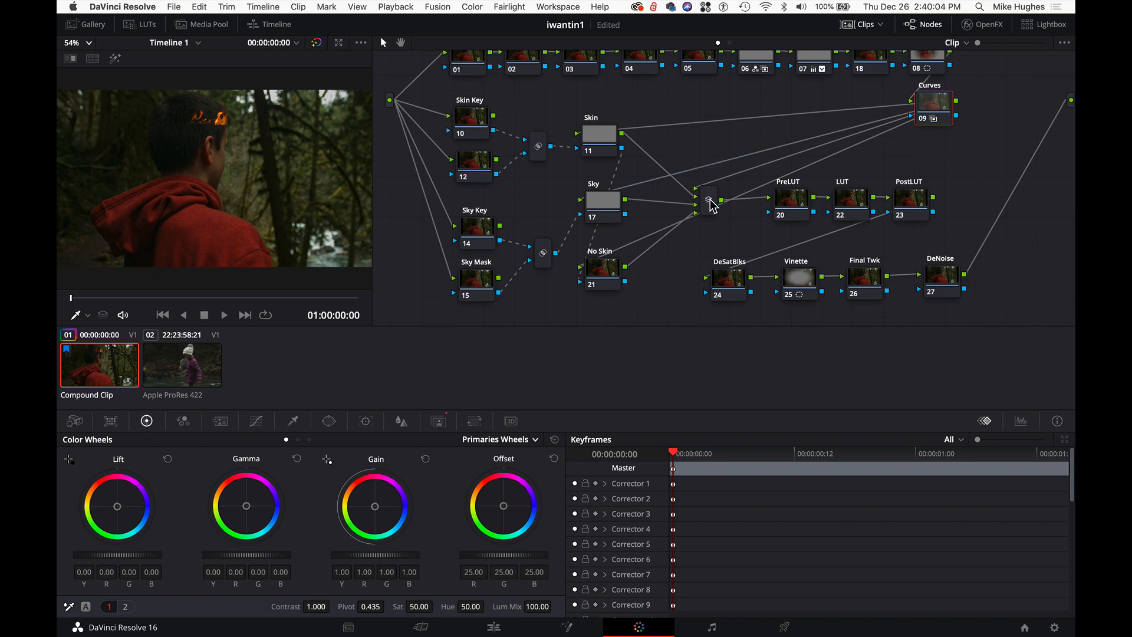
left_click_drag(479, 125, 476, 119)
left_click_drag(479, 168, 472, 160)
left_click_drag(475, 232, 470, 210)
left_click_drag(470, 278, 471, 245)
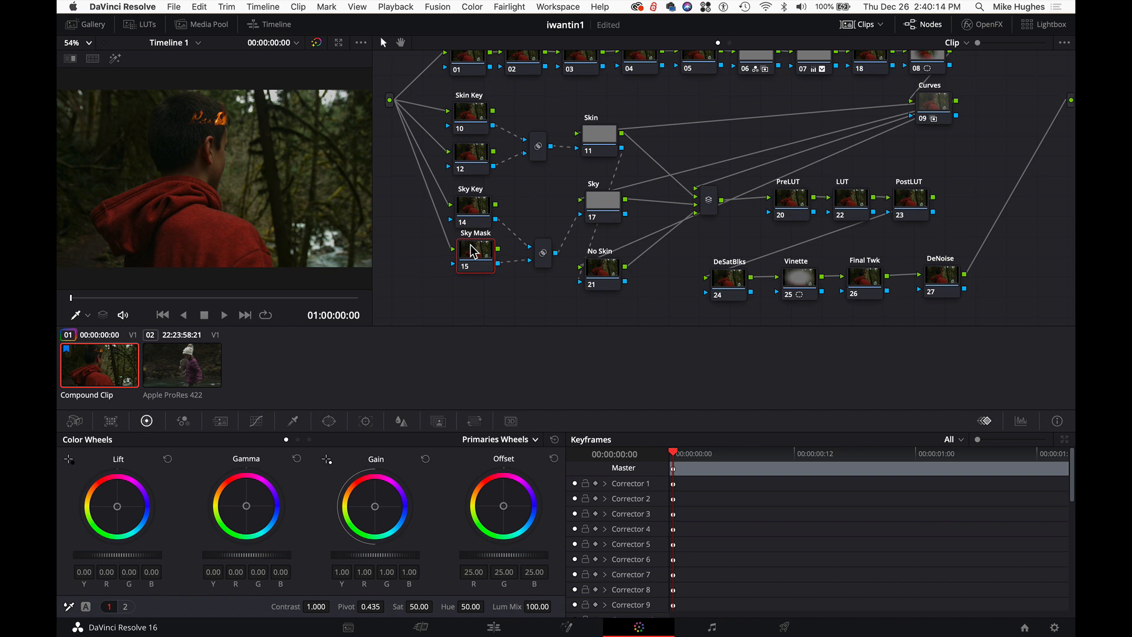
left_click_drag(538, 256, 532, 242)
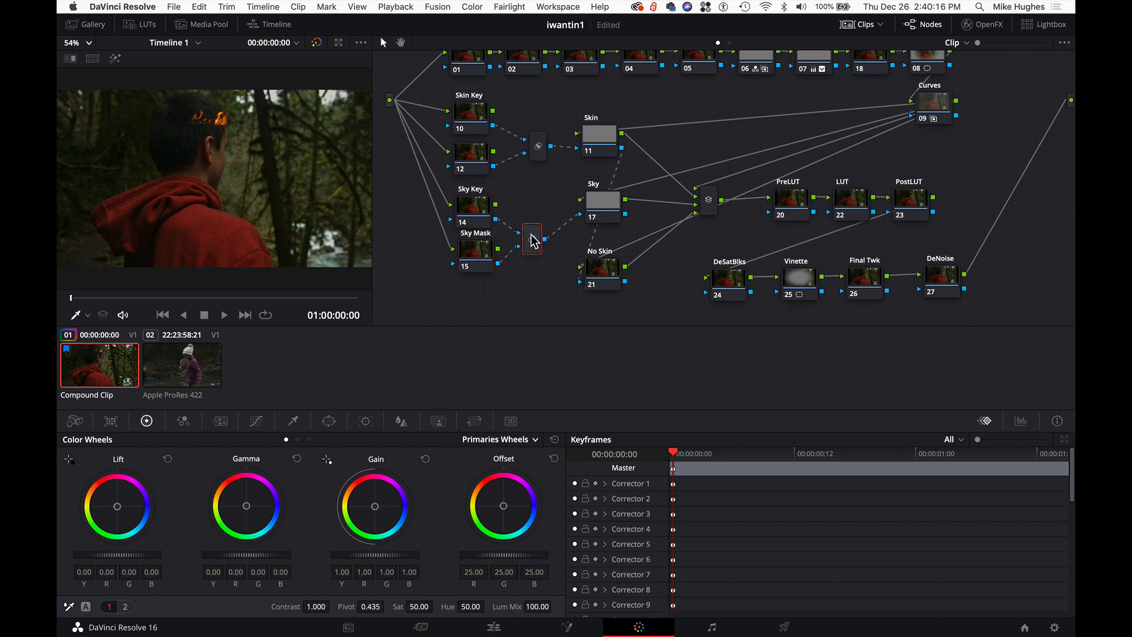
left_click_drag(538, 145, 530, 145)
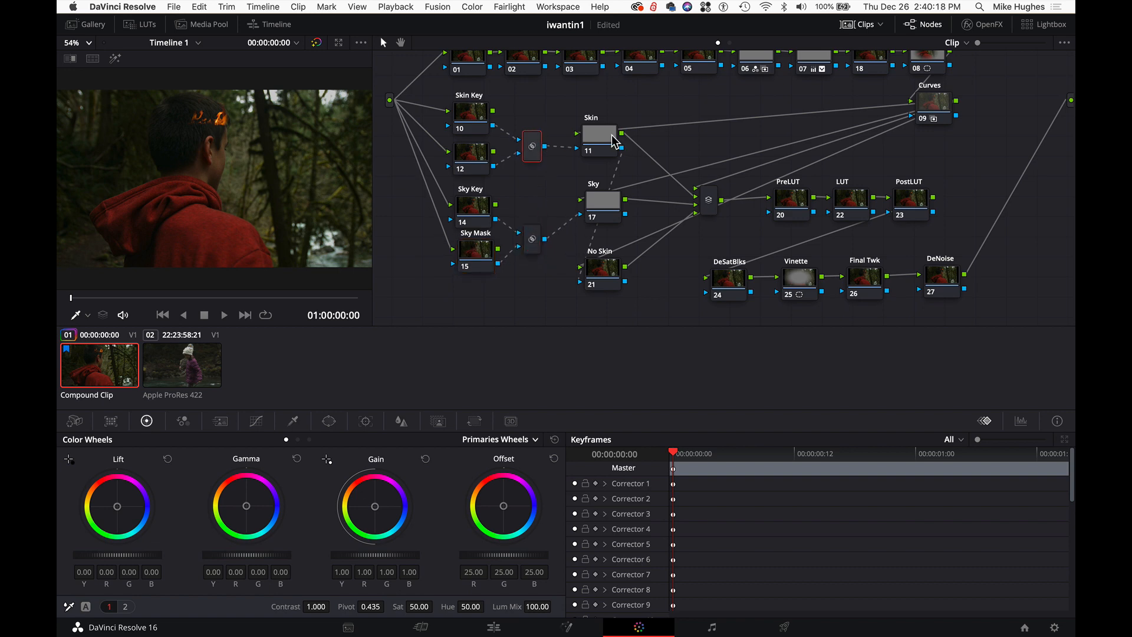
Step: Align the Skin, Sky and No Skin nodes in a tight column and move the layer mixer beside No Skin
left_click_drag(615, 141, 604, 141)
left_click_drag(601, 208, 594, 210)
left_click_drag(605, 277, 603, 261)
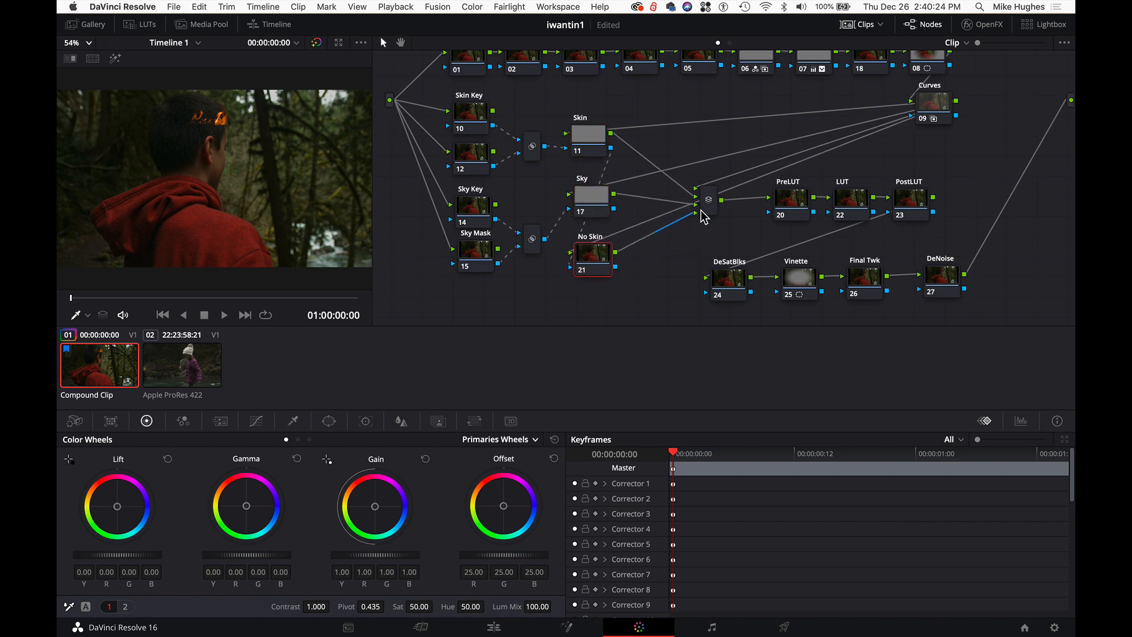
left_click_drag(710, 210, 664, 254)
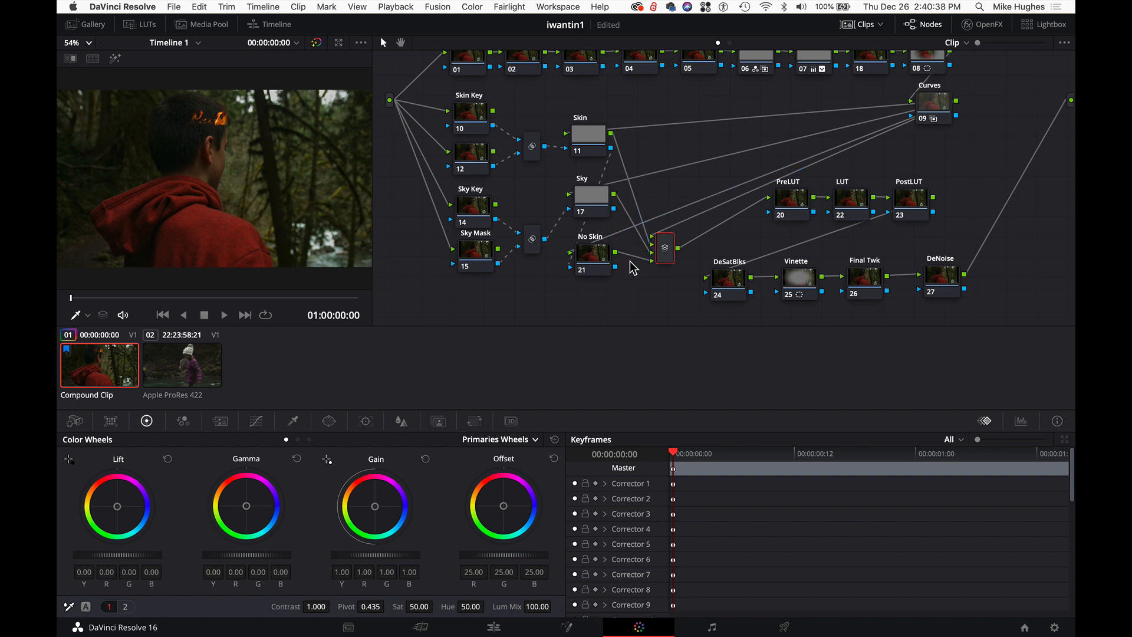
Step: Tighten the PreLUT, LUT and PostLUT row and line up DeSatBlks, Vinette, Final Twk and DeNoise beneath it
left_click_drag(782, 218, 769, 220)
left_click_drag(858, 203, 837, 214)
left_click_drag(912, 204, 890, 214)
mouse_move(731, 283)
left_mouse_down()
mouse_move(969, 245)
mouse_move(693, 297)
mouse_move(728, 272)
left_mouse_up()
left_click_drag(796, 285, 789, 276)
left_click_drag(866, 281, 858, 271)
left_click_drag(856, 270, 854, 272)
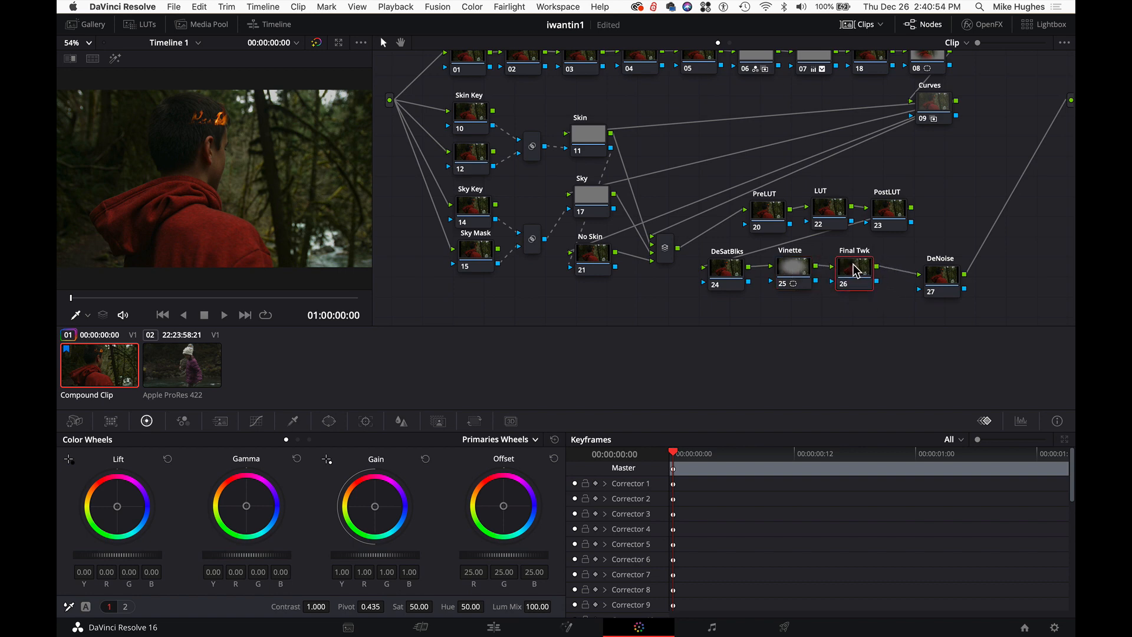
left_click_drag(937, 277, 918, 273)
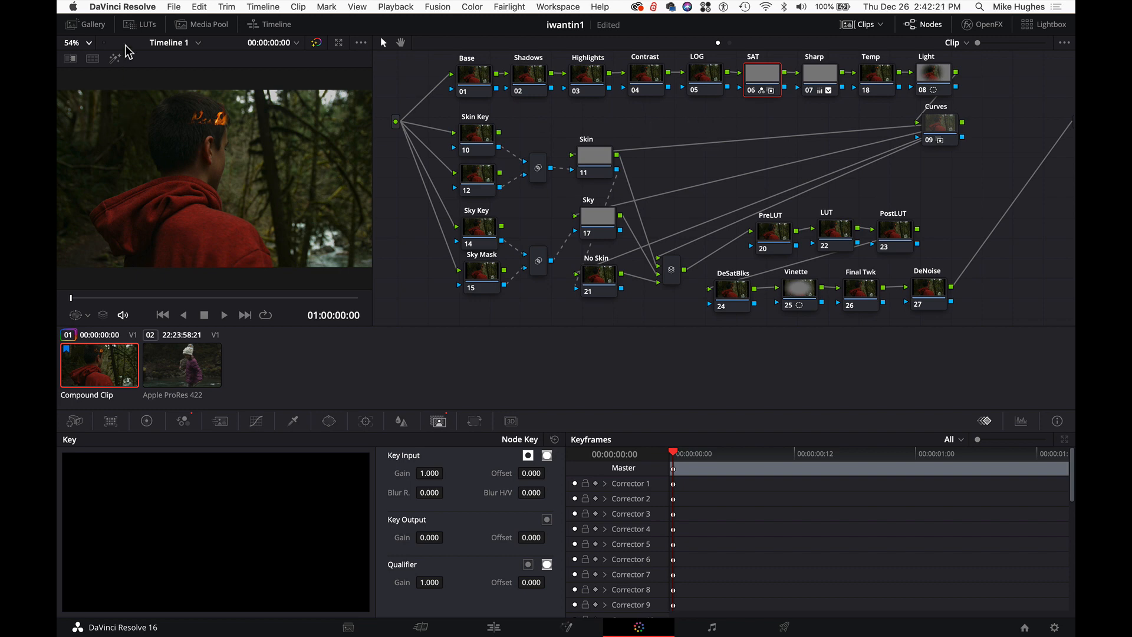
Step: Open the gallery's PowerGrade 1 album and look through its saved stills
left_click(99, 27)
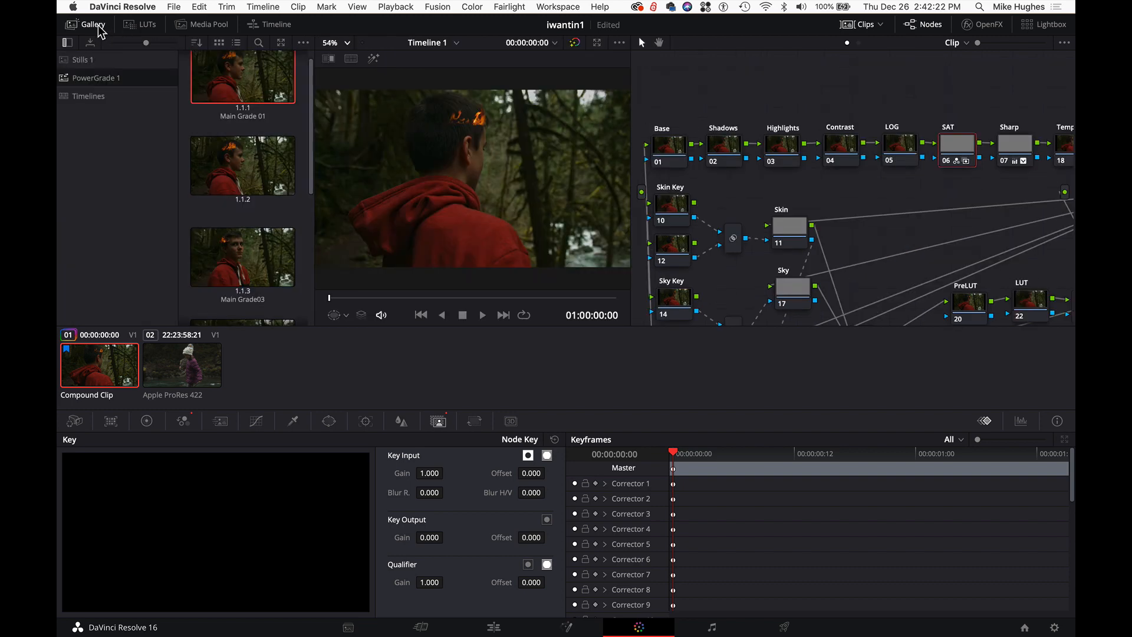
left_click(120, 79)
scroll(245, 202, "down", 5)
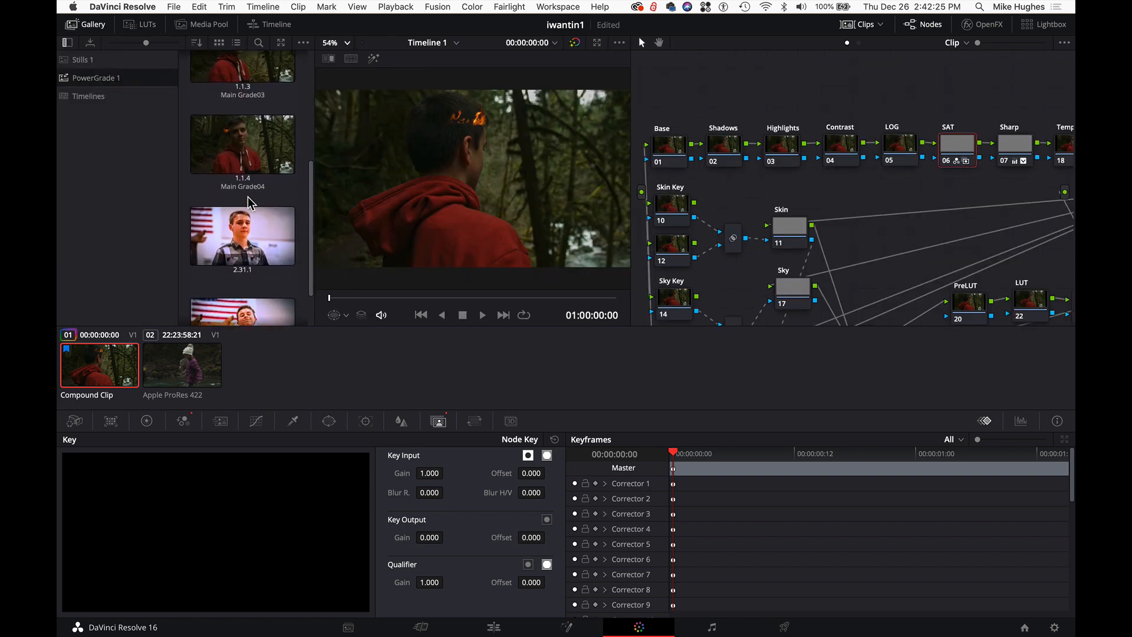
mouse_move(250, 203)
scroll(251, 203, "up", 2)
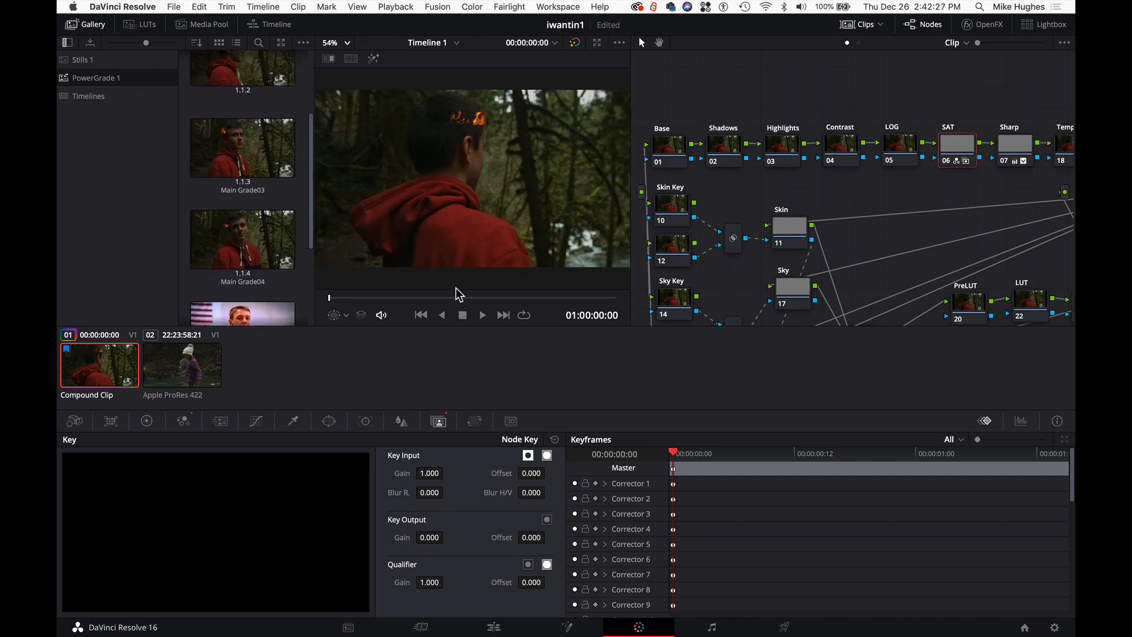
Step: Move the playhead to 01:00:01:02 on the compound clip and grab a still into the PowerGrade 1 album
left_click(533, 298)
left_click_drag(535, 300, 541, 300)
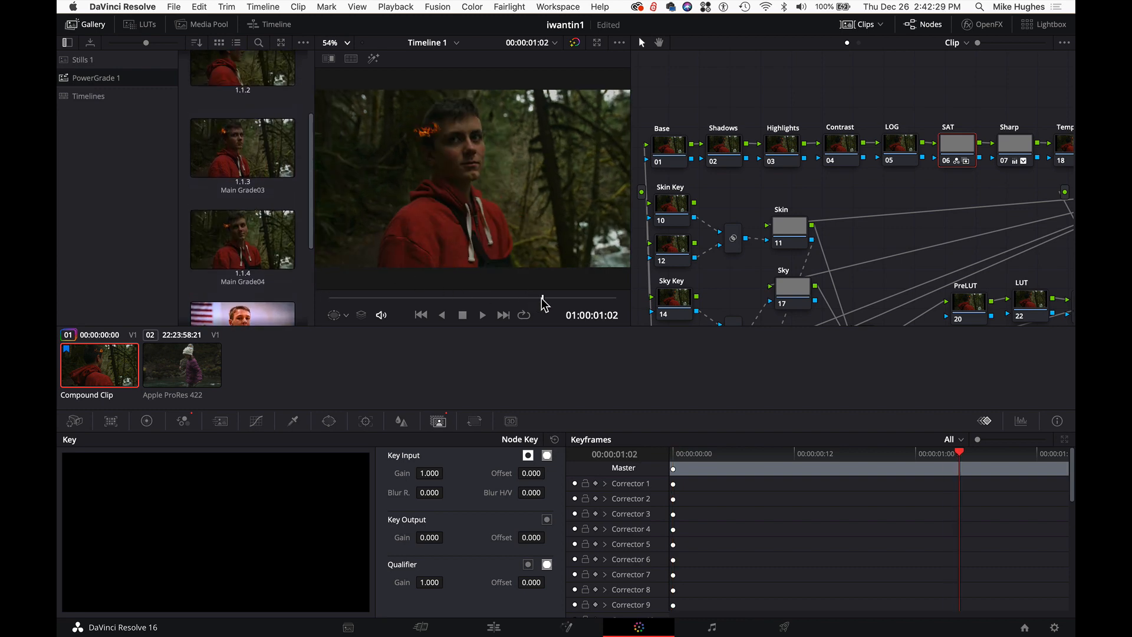
right_click(498, 194)
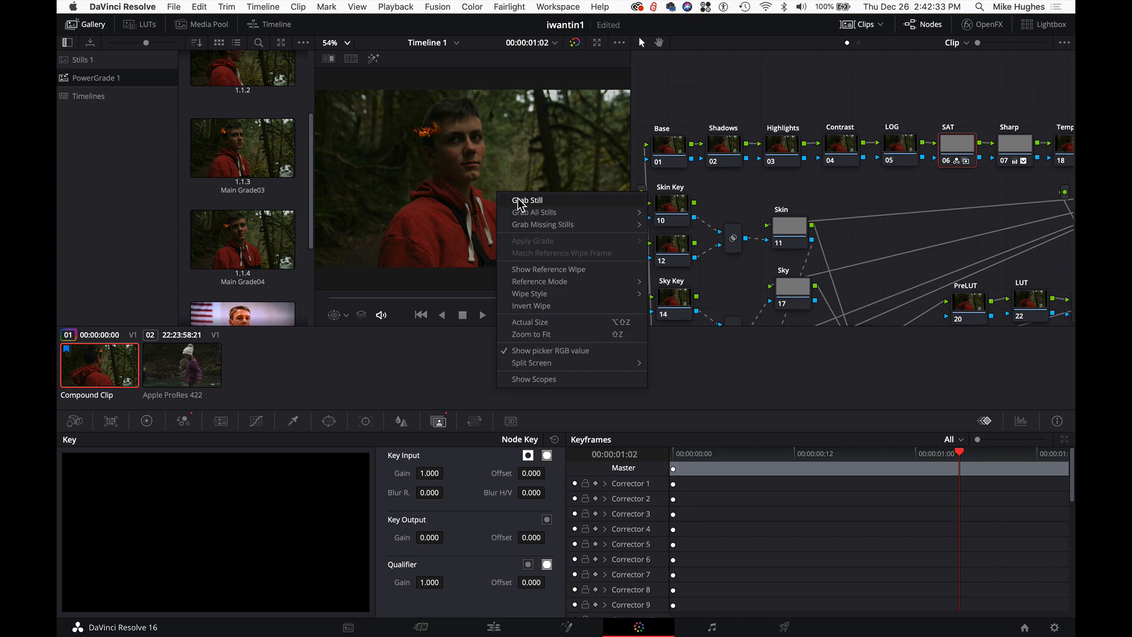
left_click(518, 200)
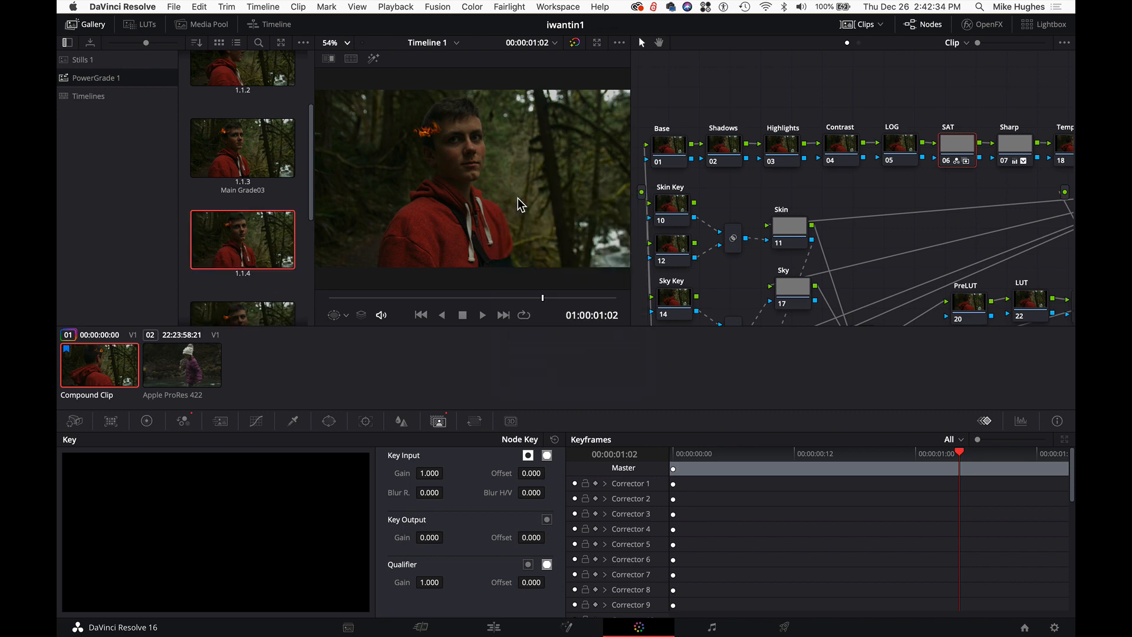
Step: Label the newly grabbed PowerGrade still MainGrade04
right_click(246, 278)
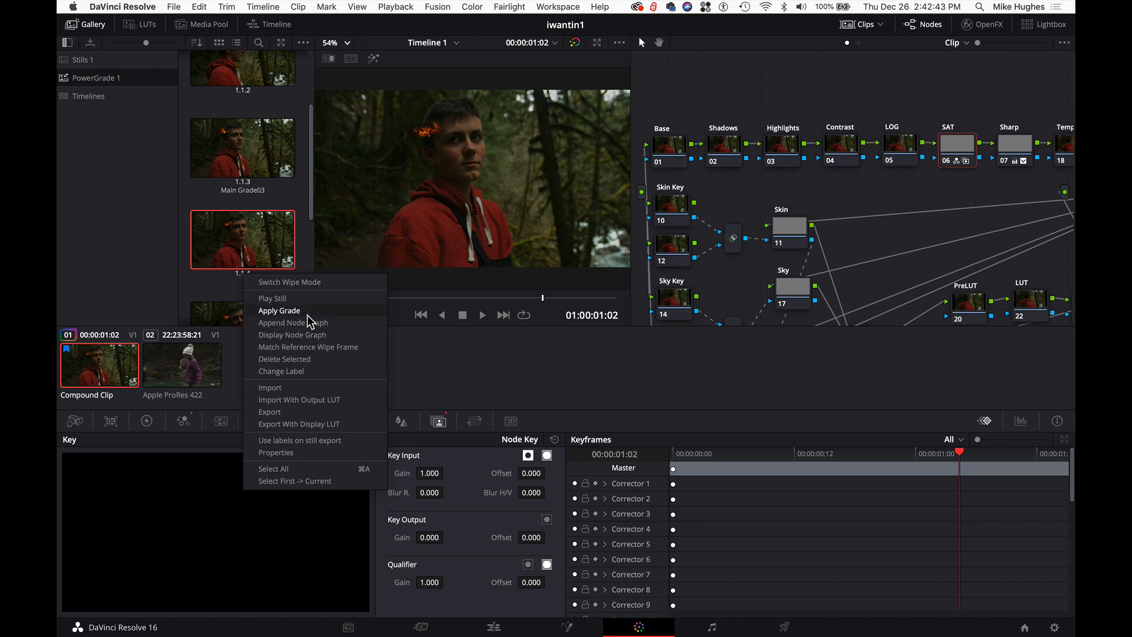
left_click(306, 371)
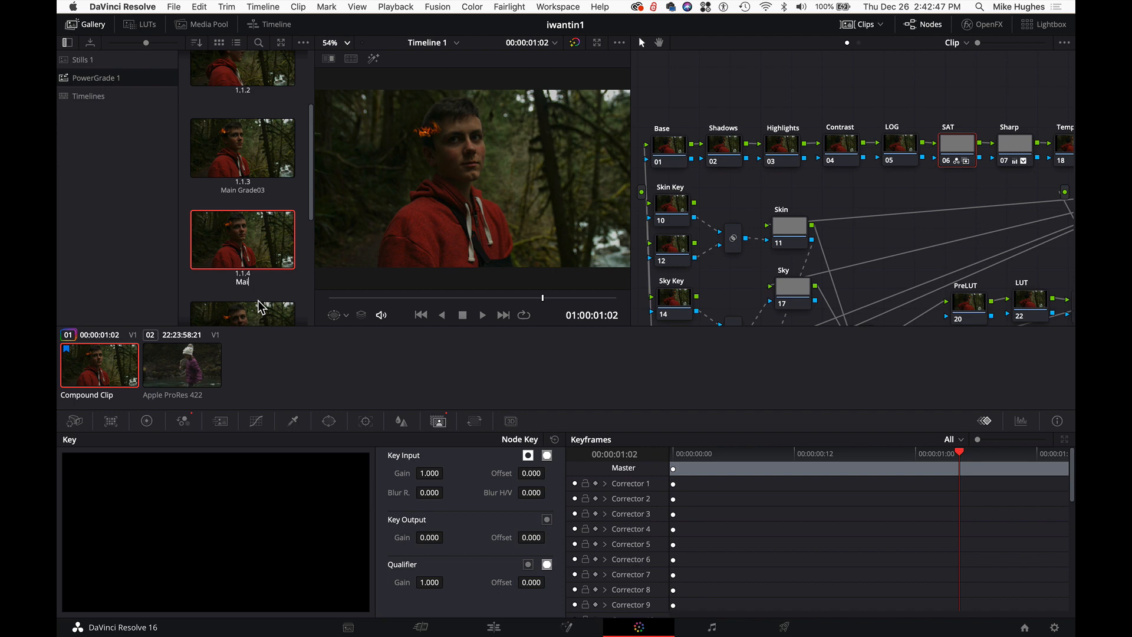
type("MainGrade")
key("Return")
type("4")
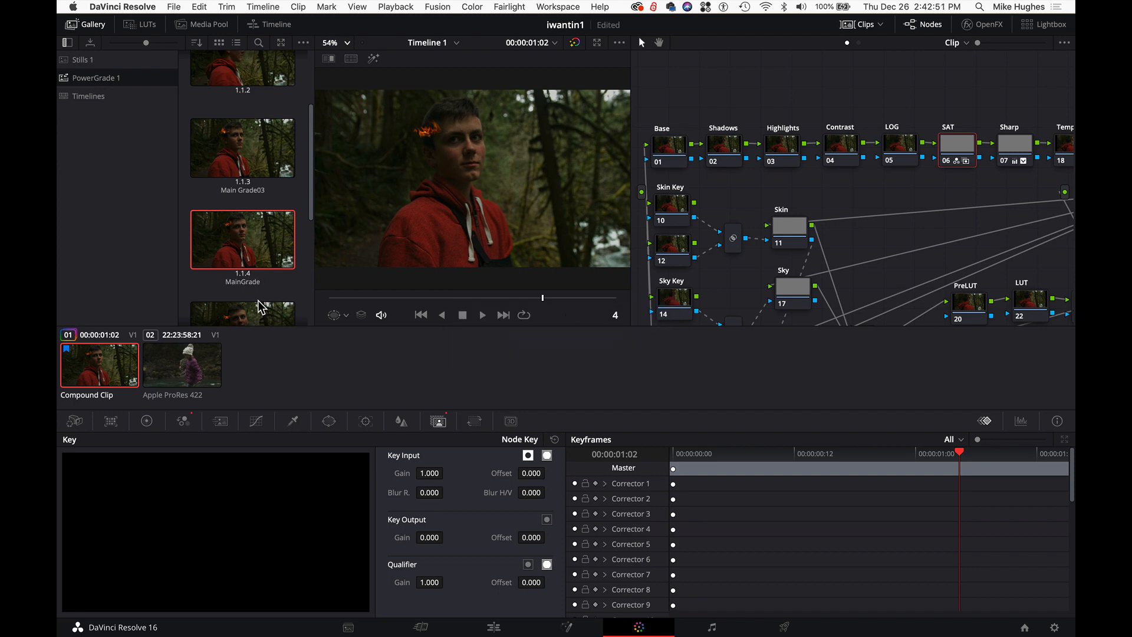
key("Escape")
left_click(252, 284)
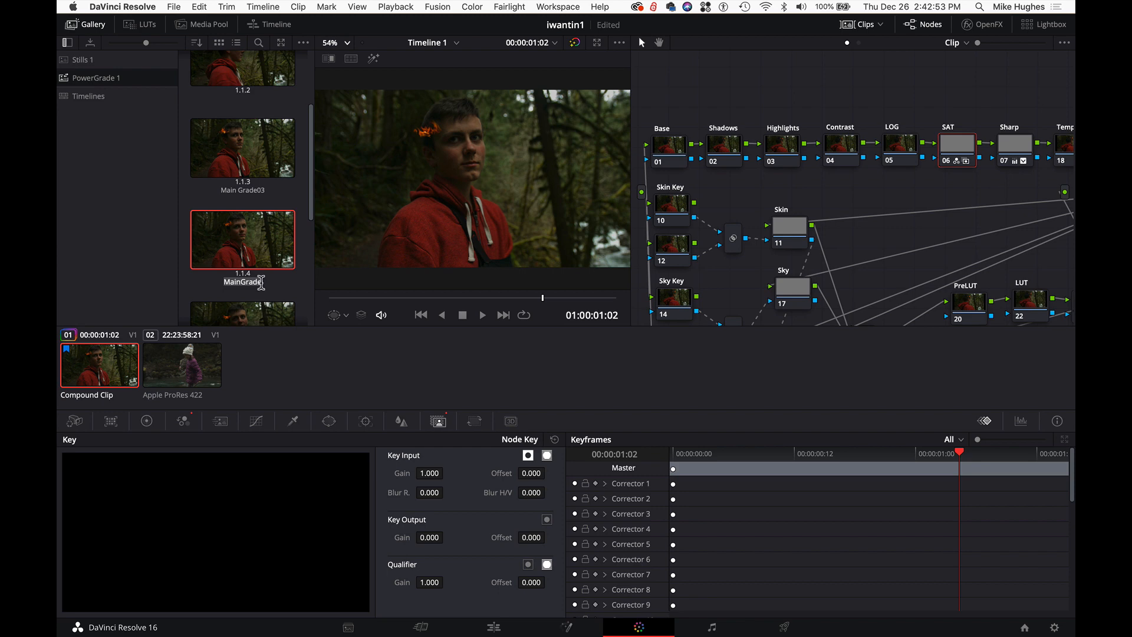
left_click(261, 283)
type("04")
key("Return")
scroll(262, 199, "up", 1)
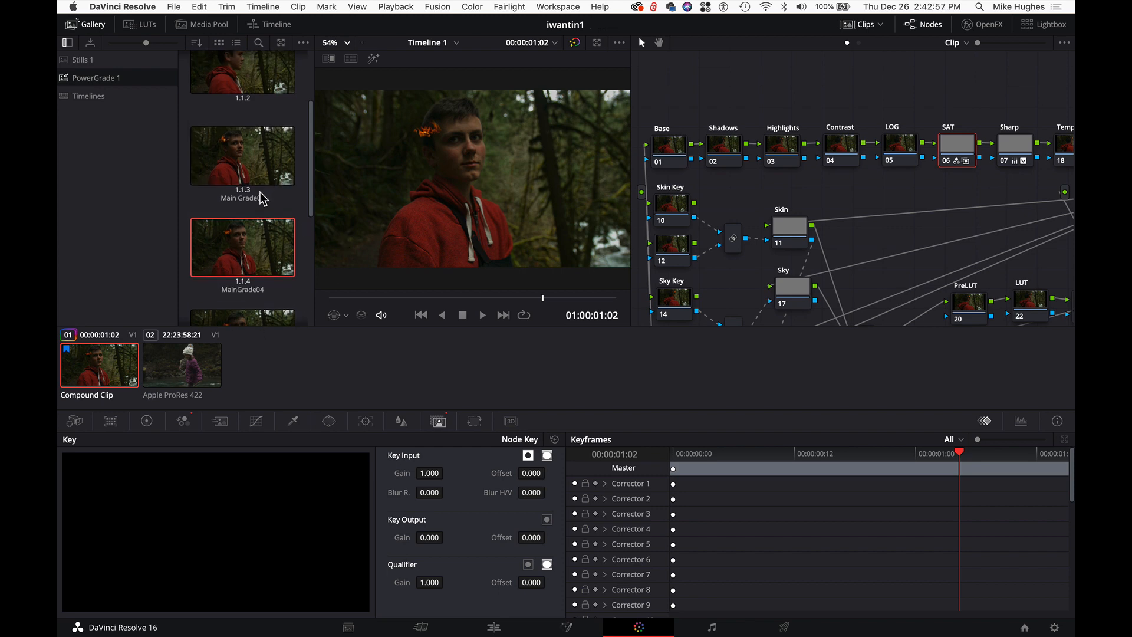
scroll(262, 200, "up", 2)
scroll(265, 224, "down", 3)
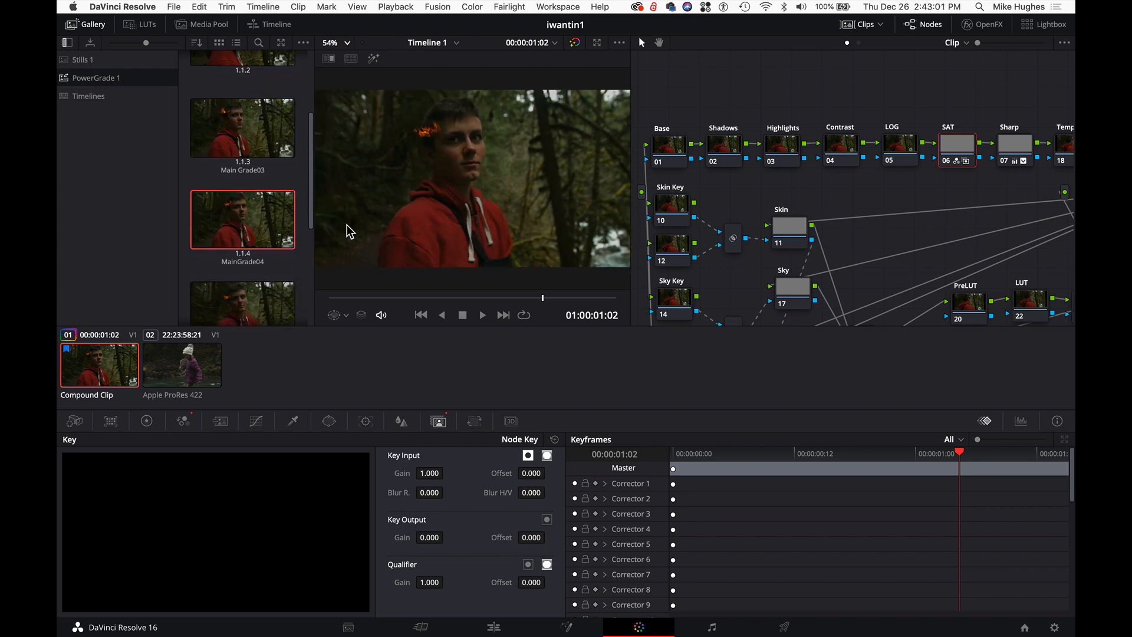
Step: Apply the MainGrade04 grade to the Apple ProRes 422 clip and close the gallery
left_click(187, 370)
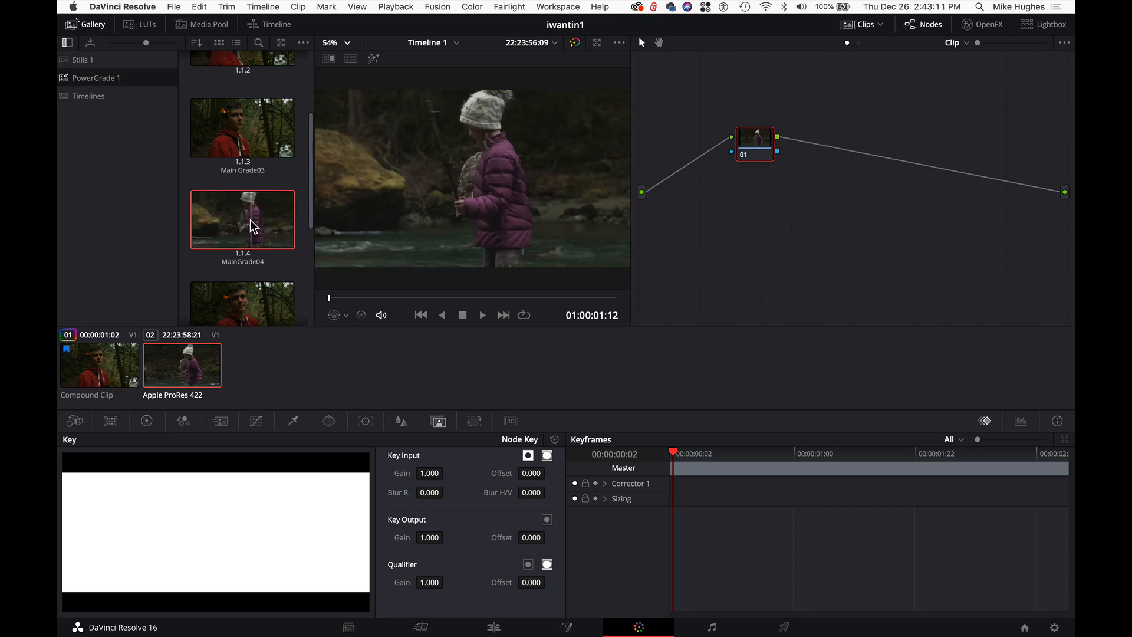
right_click(253, 227)
left_click(289, 257)
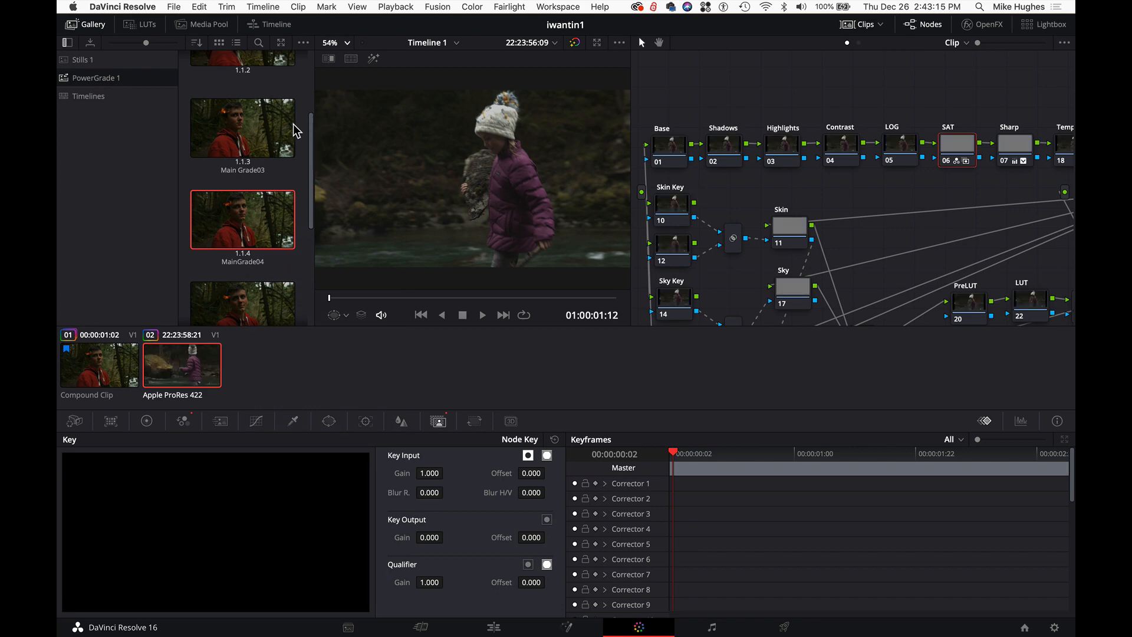
left_click(88, 24)
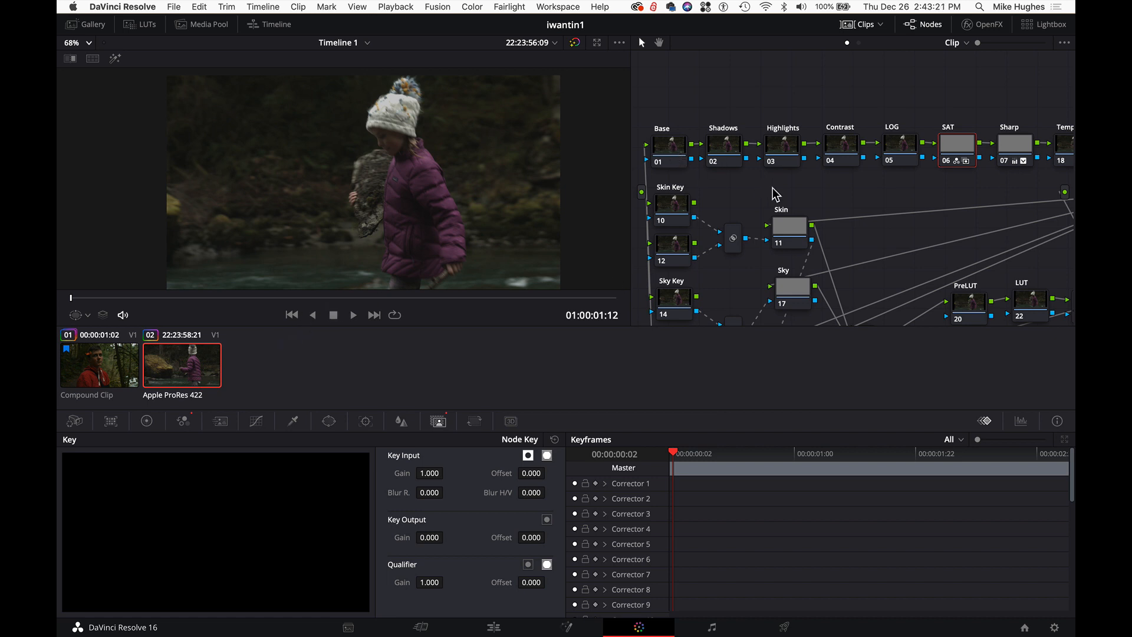
Step: Using the scopes, adjust the Base node's primary wheels to lift -0.03, gamma 0.03 and gain 1.15
mouse_move(882, 192)
left_mouse_down()
mouse_move(948, 183)
mouse_move(866, 179)
left_mouse_up()
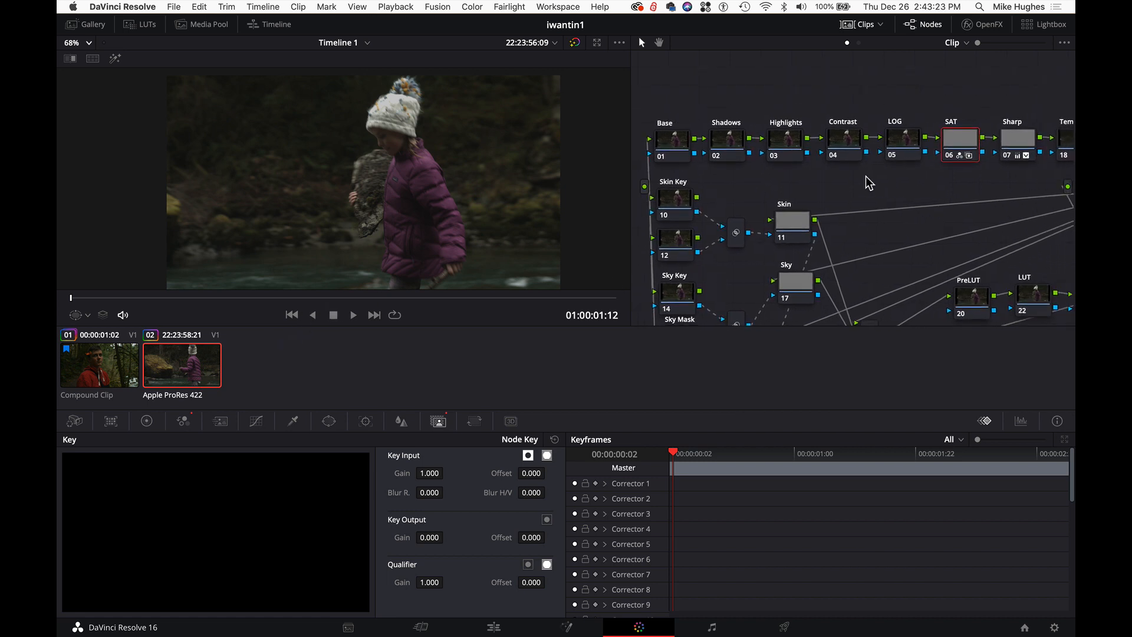
left_click(672, 144)
key("super+shift+w")
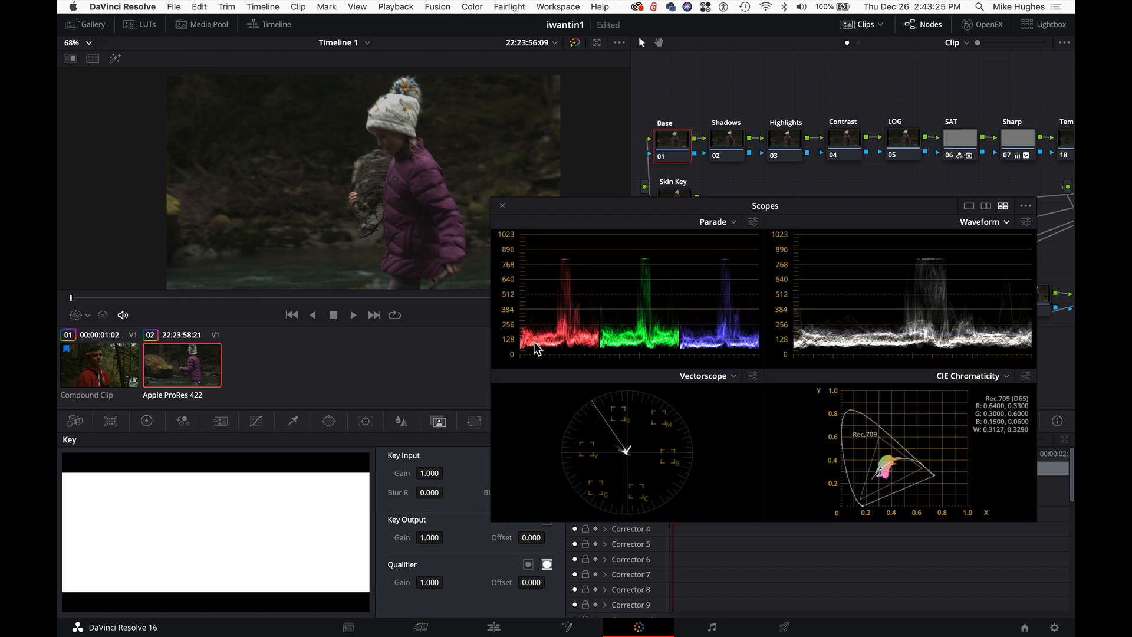
left_click(146, 421)
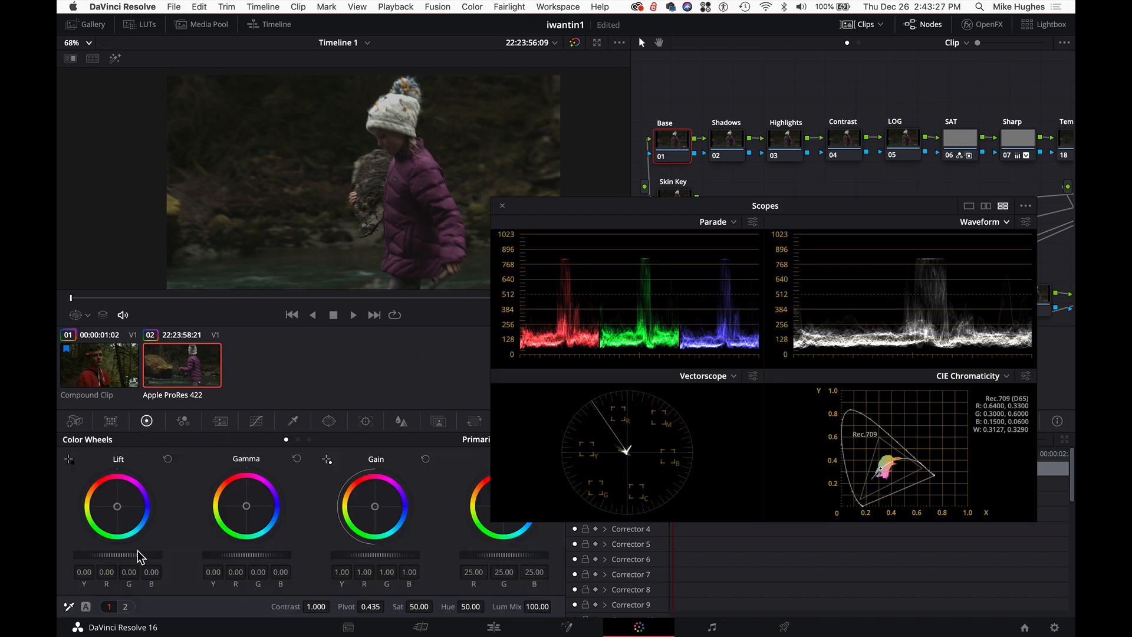
left_click_drag(117, 554, 100, 554)
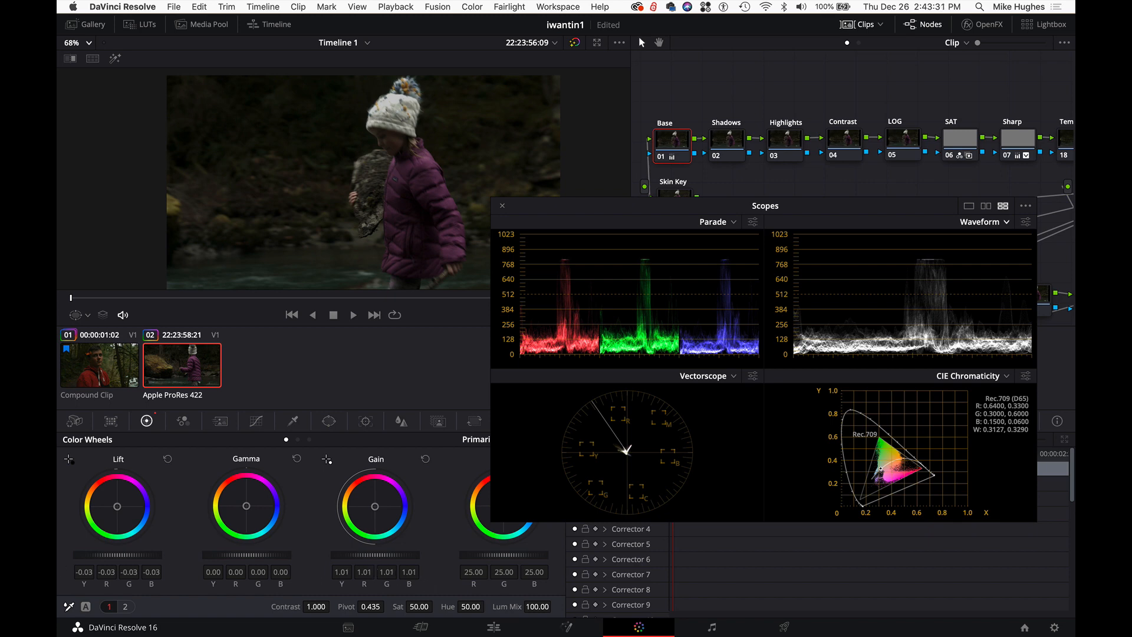
left_click_drag(374, 555, 416, 555)
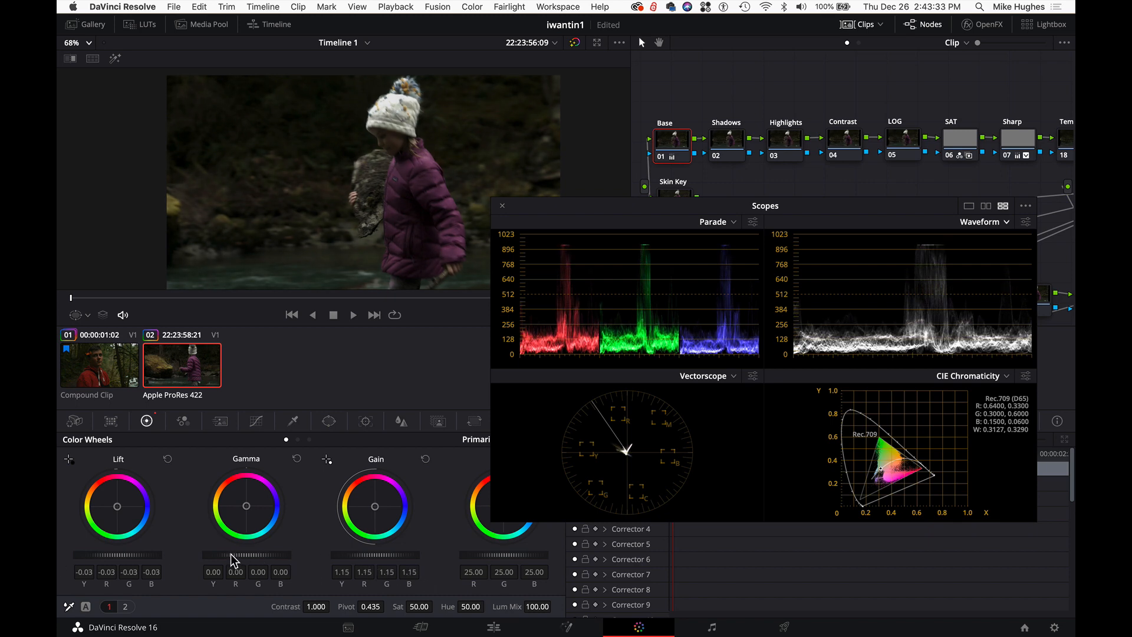
left_click_drag(223, 555, 263, 551)
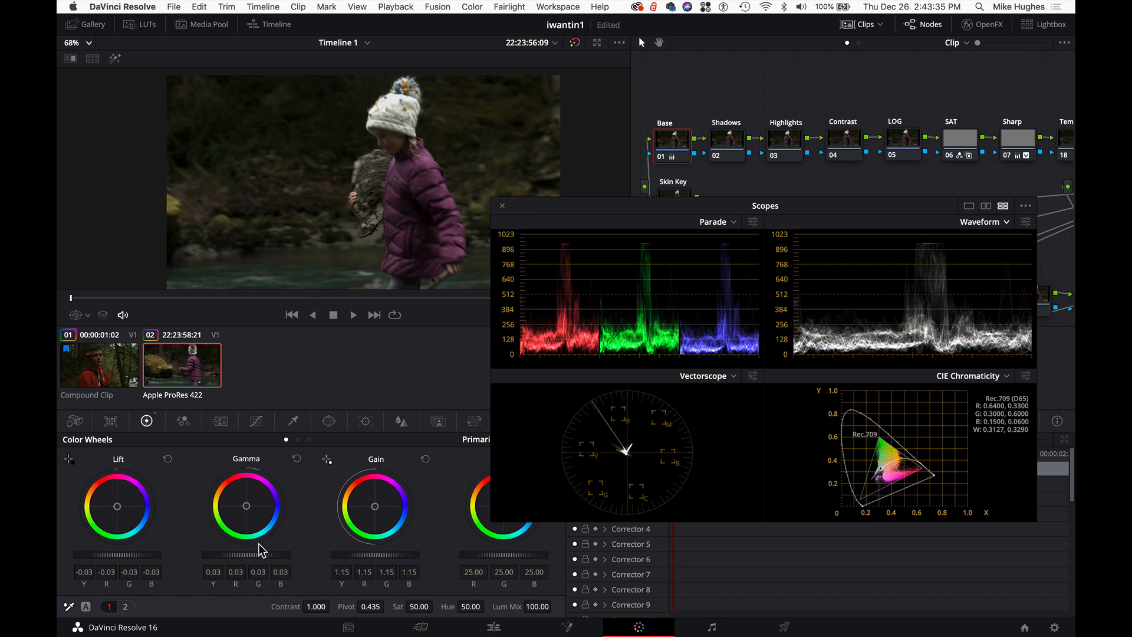
left_click(502, 205)
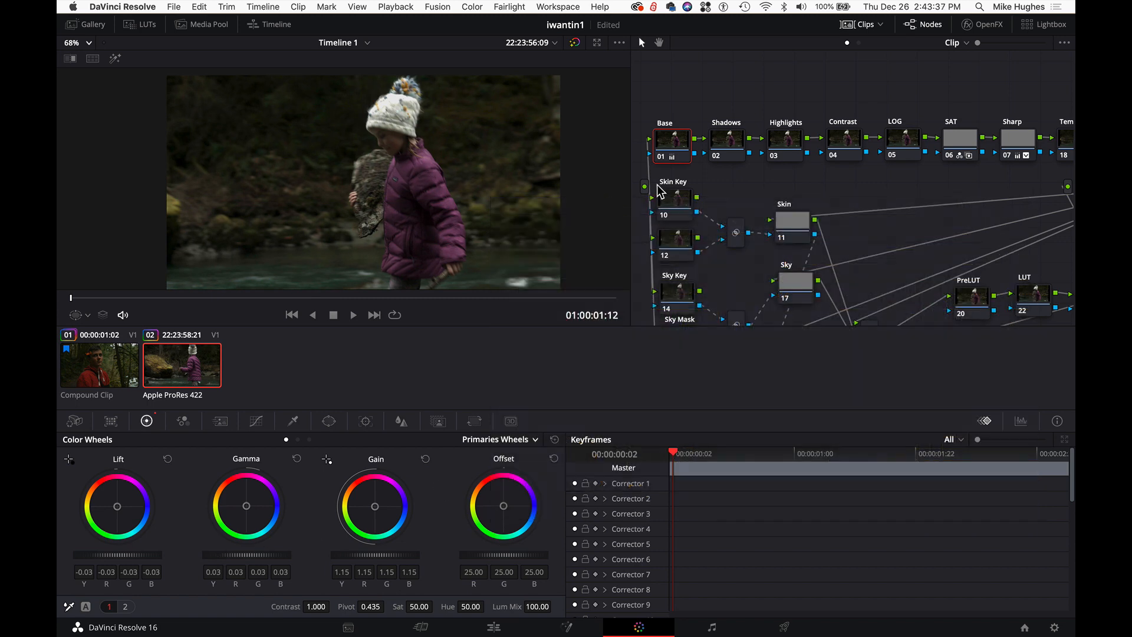
Step: Widen the node graph to show the whole tree and look over the Sharp and Vinette nodes
scroll(911, 187, "left", 1)
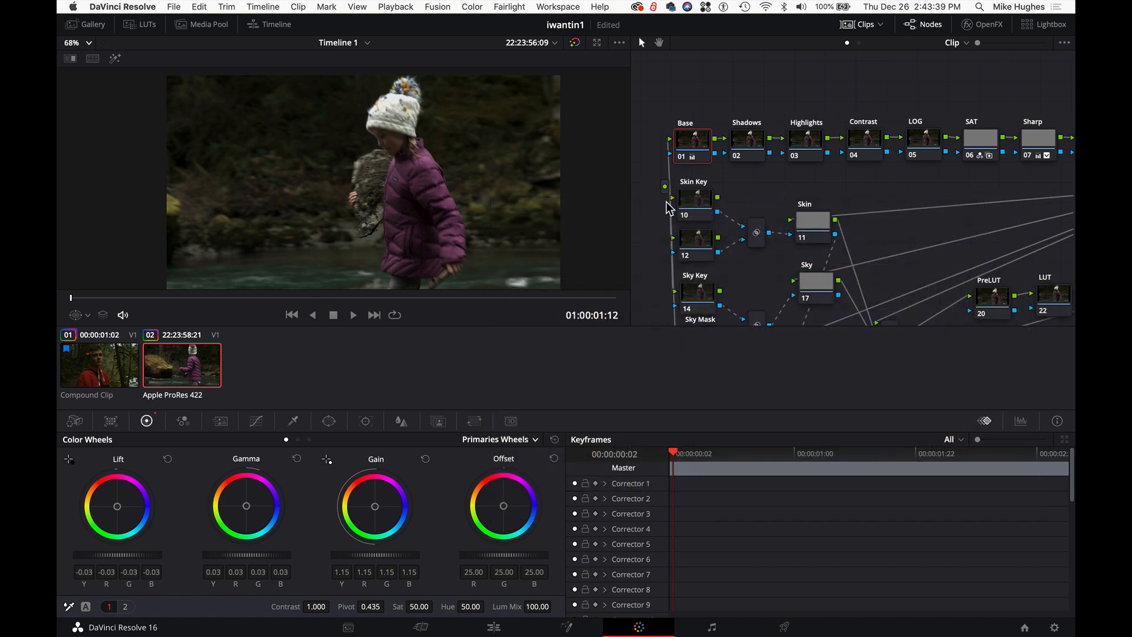
left_click_drag(638, 206, 405, 192)
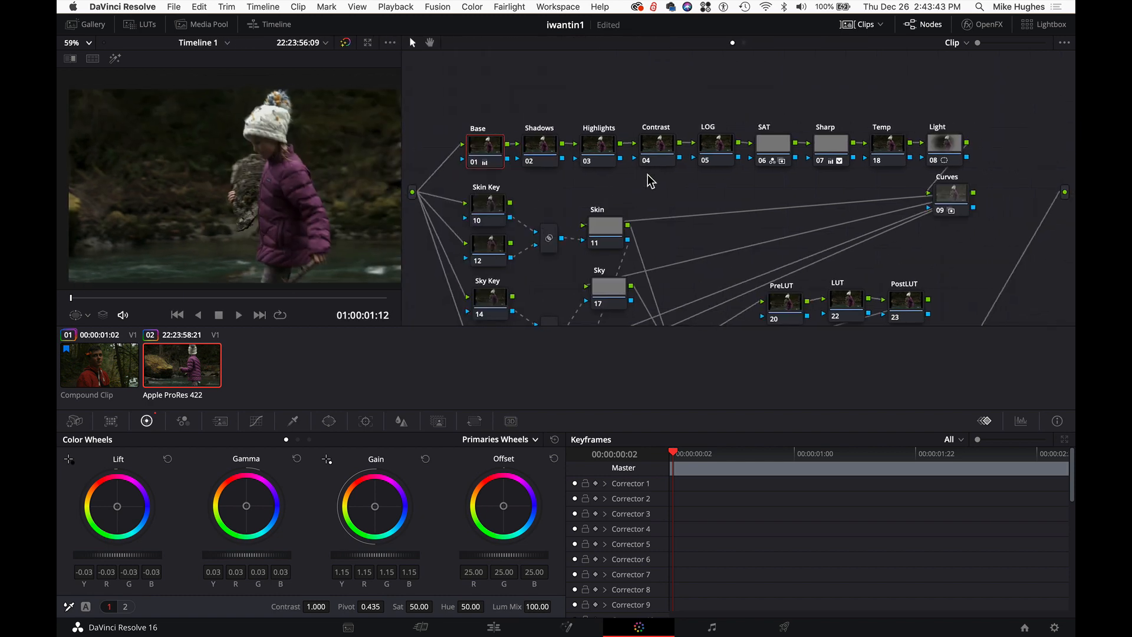
scroll(653, 198, "down", 2)
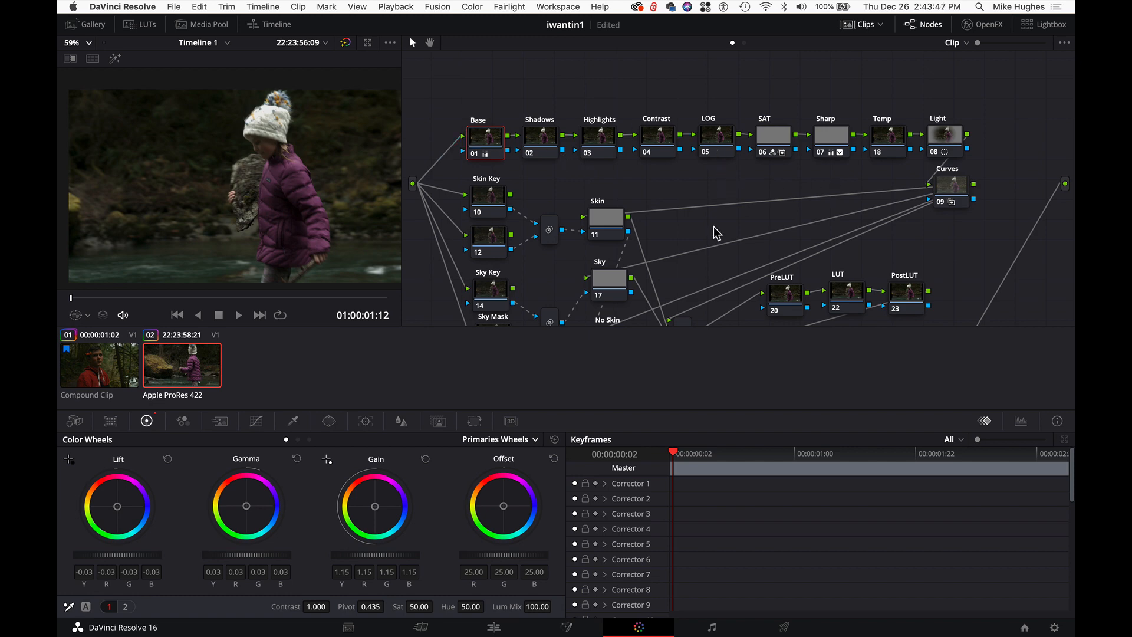
scroll(717, 213, "down", 5)
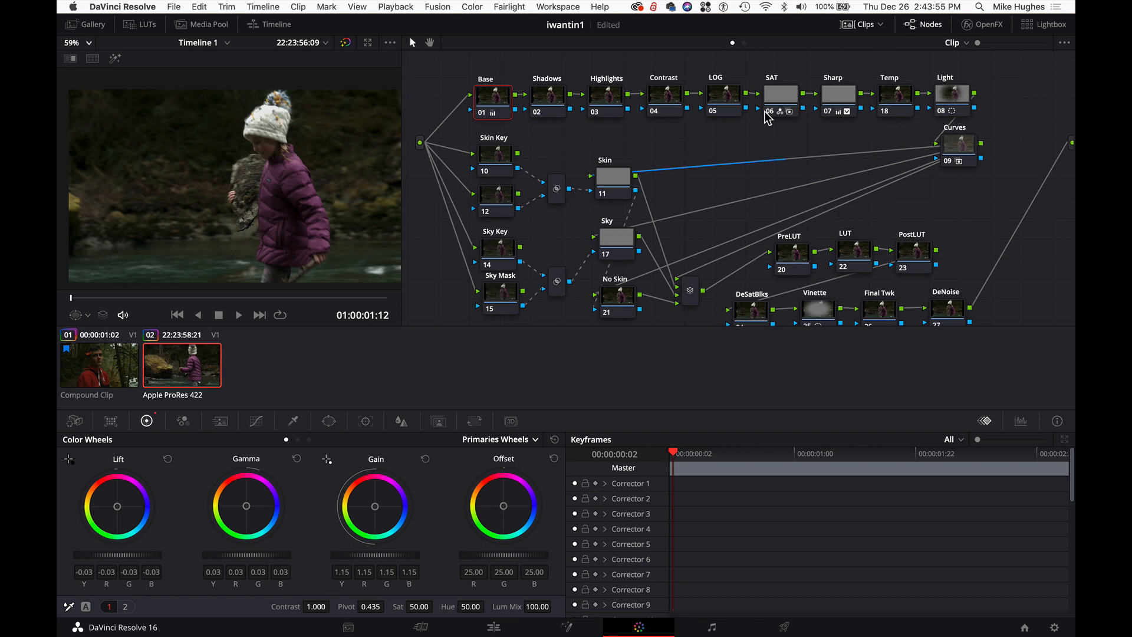
left_click(846, 105)
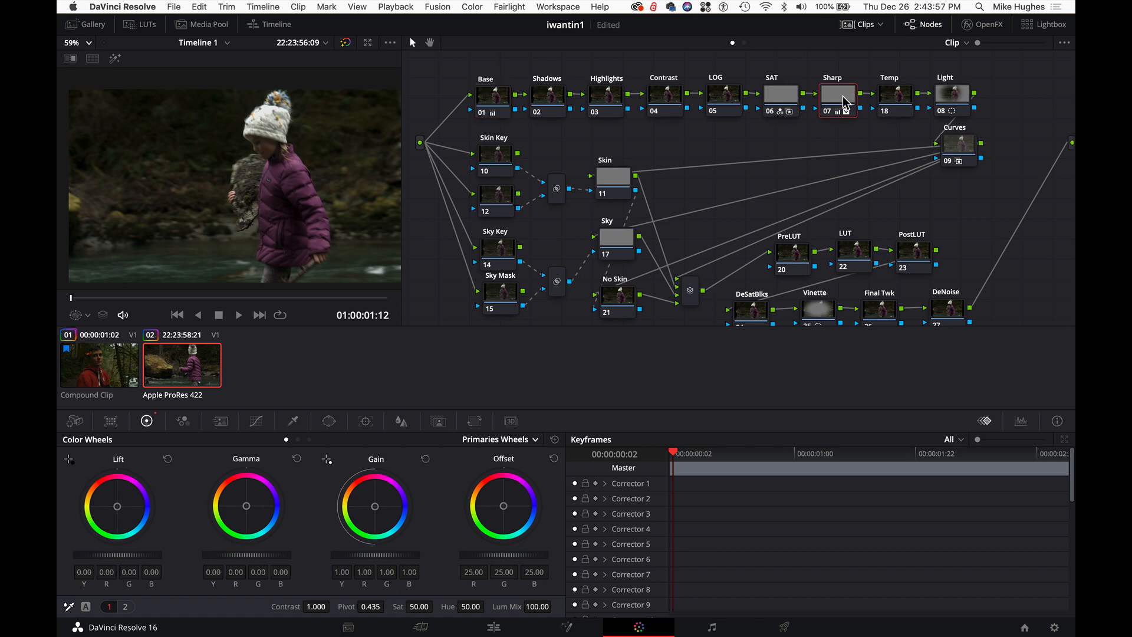
left_click(818, 317)
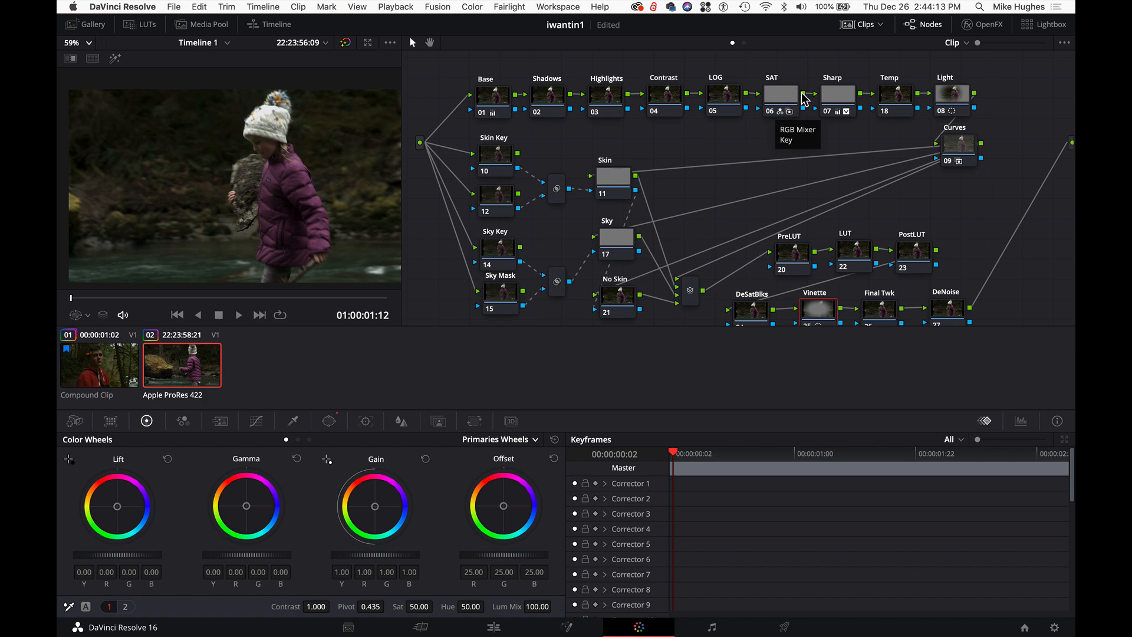
Step: Warm the Temp node's lift to red 0.08, green -0.01 and blue -0.09, and disable the node
left_click(891, 99)
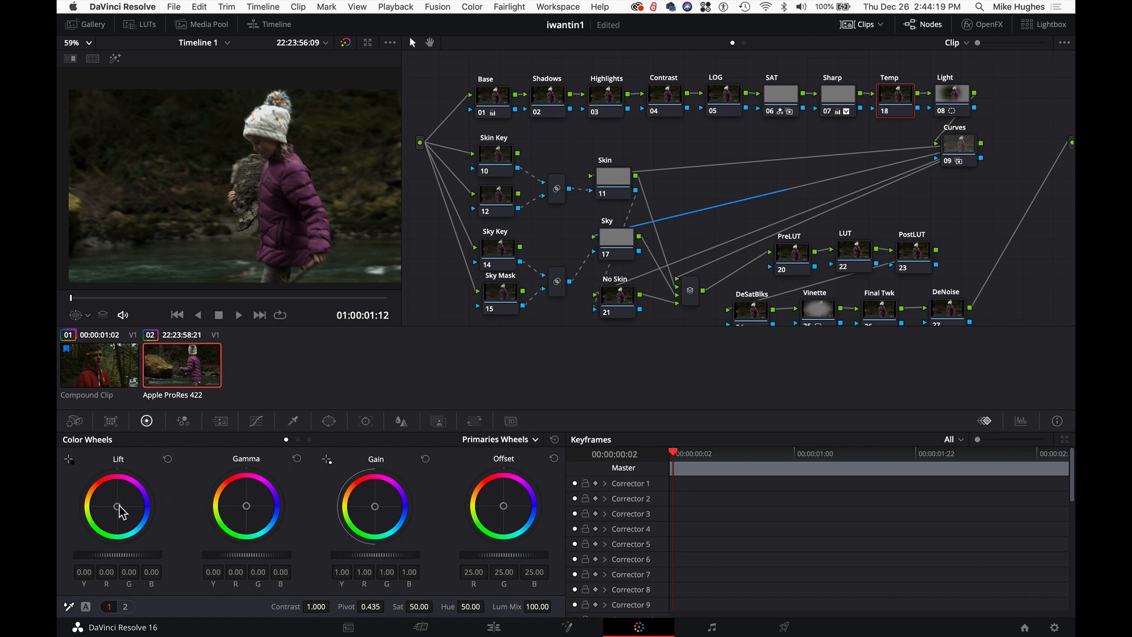
left_click_drag(117, 506, 118, 506)
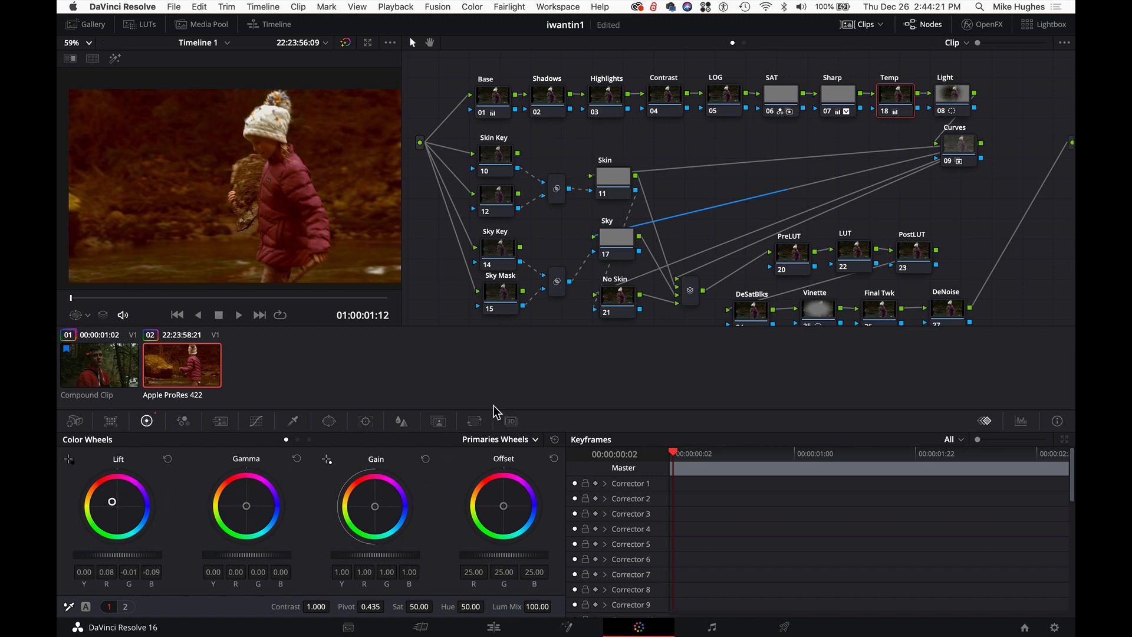
key("super+d")
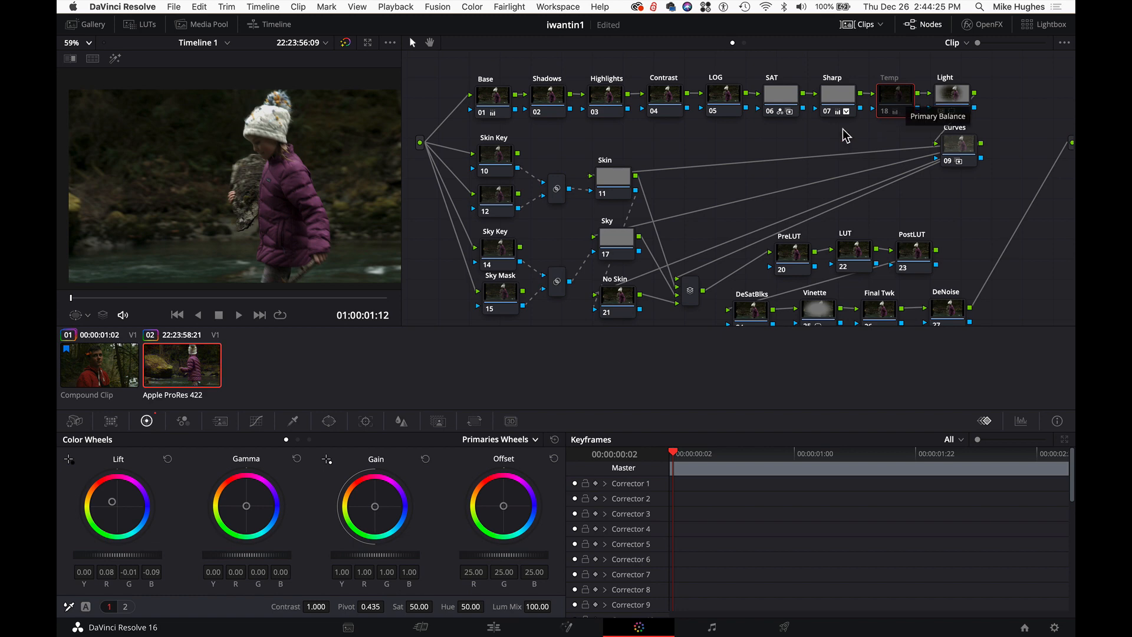
Step: Set the Temp node's key output gain to 0 and re-enable the node
left_click(438, 420)
left_click(429, 536)
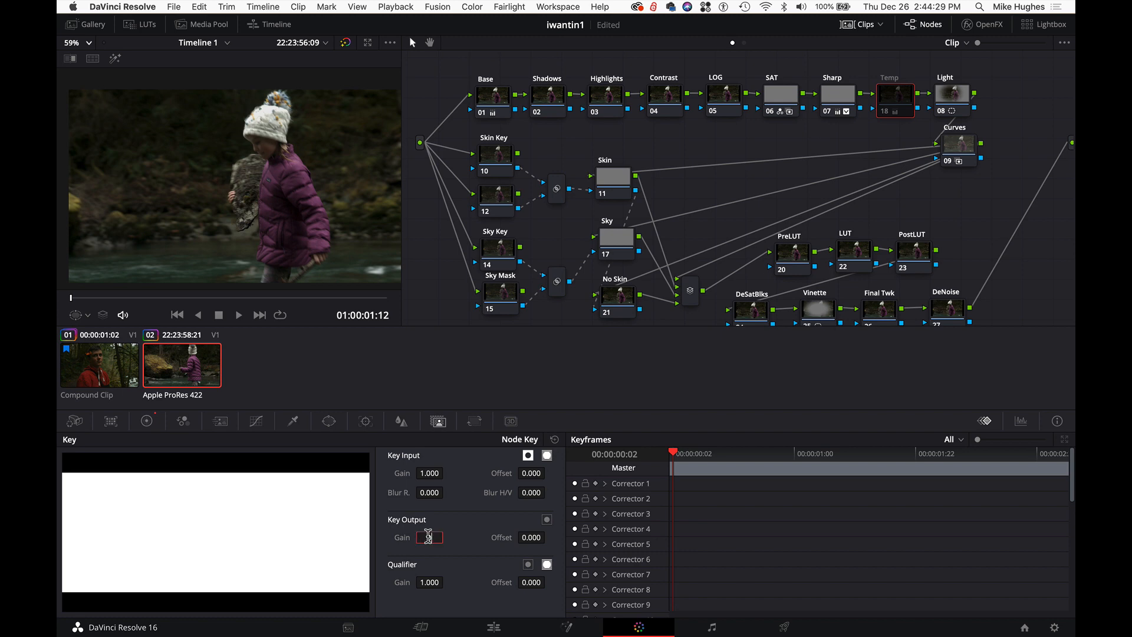
type("0")
key("Return")
key("super+d")
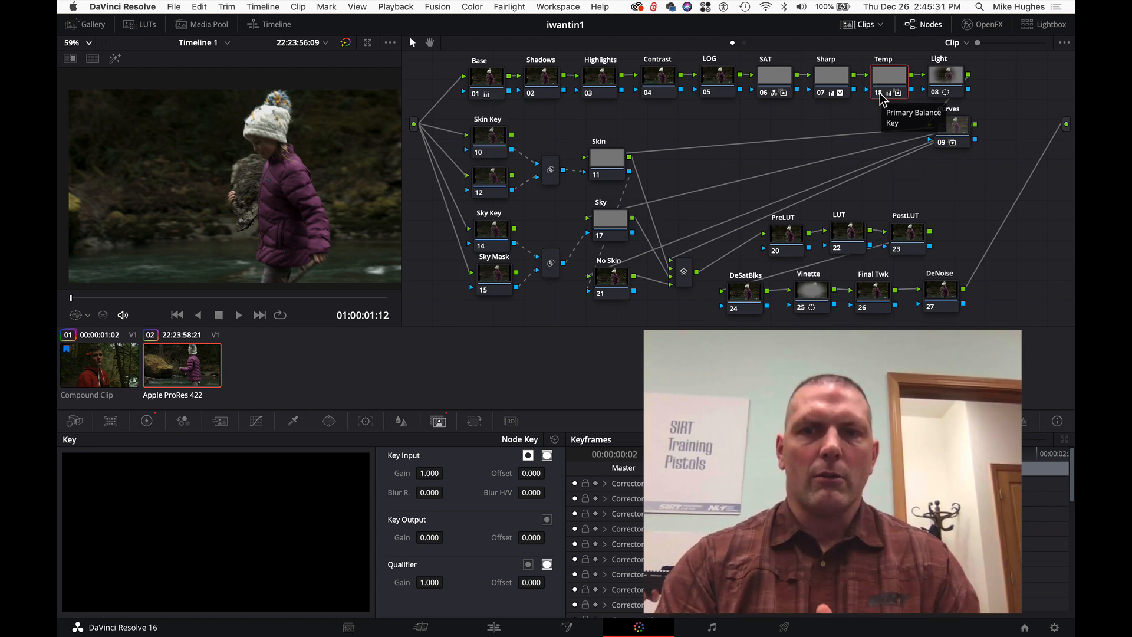
Step: Select the Contrast node
left_click(662, 81)
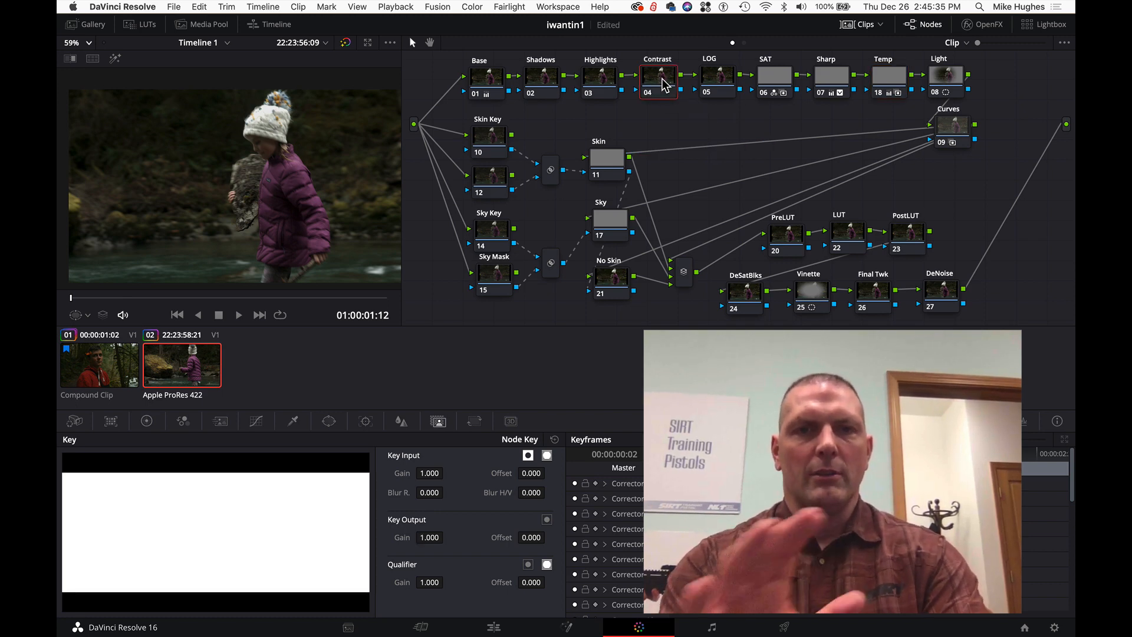